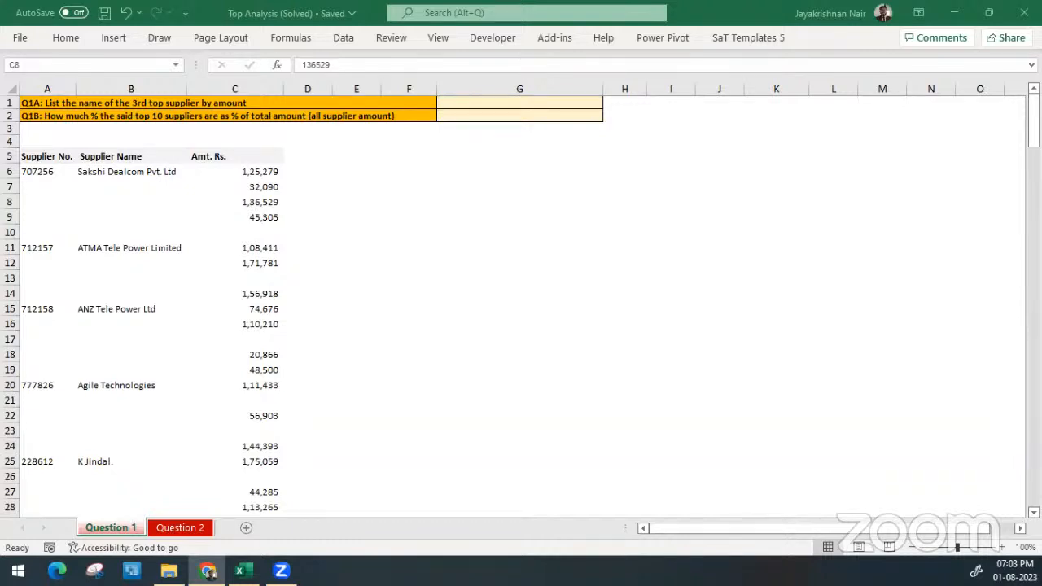
Examine the first record's supplier number, supplier name and amount in row 6 of the Question 1 sheet
click(328, 195)
click(166, 263)
click(199, 181)
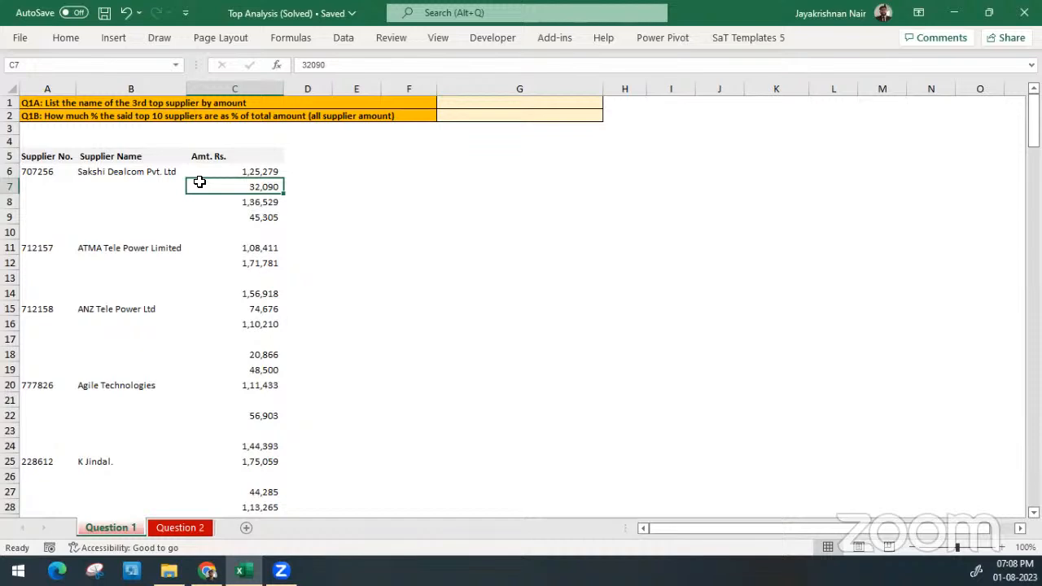
key(Home)
key(Up)
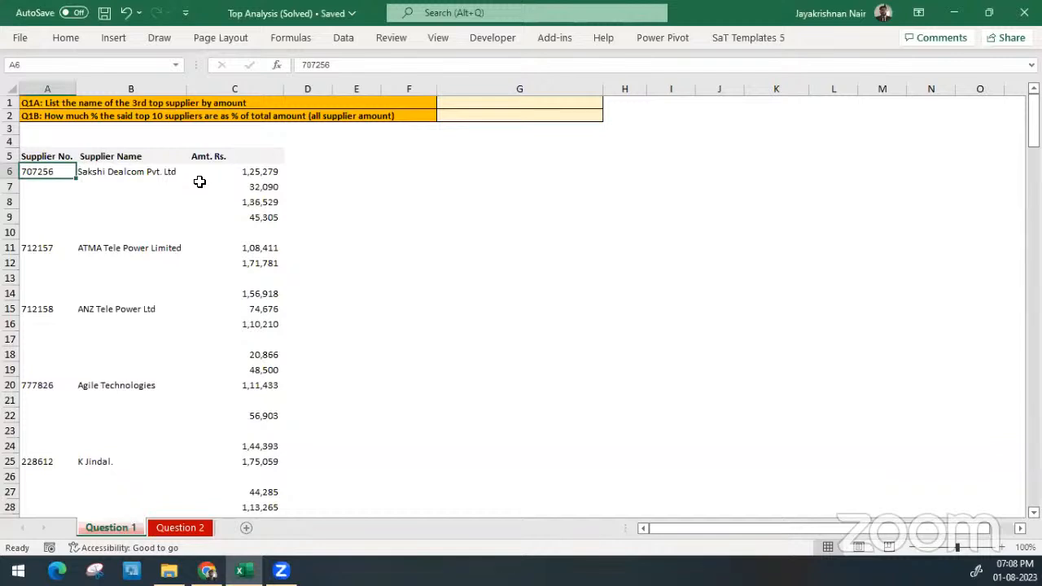
key(Right)
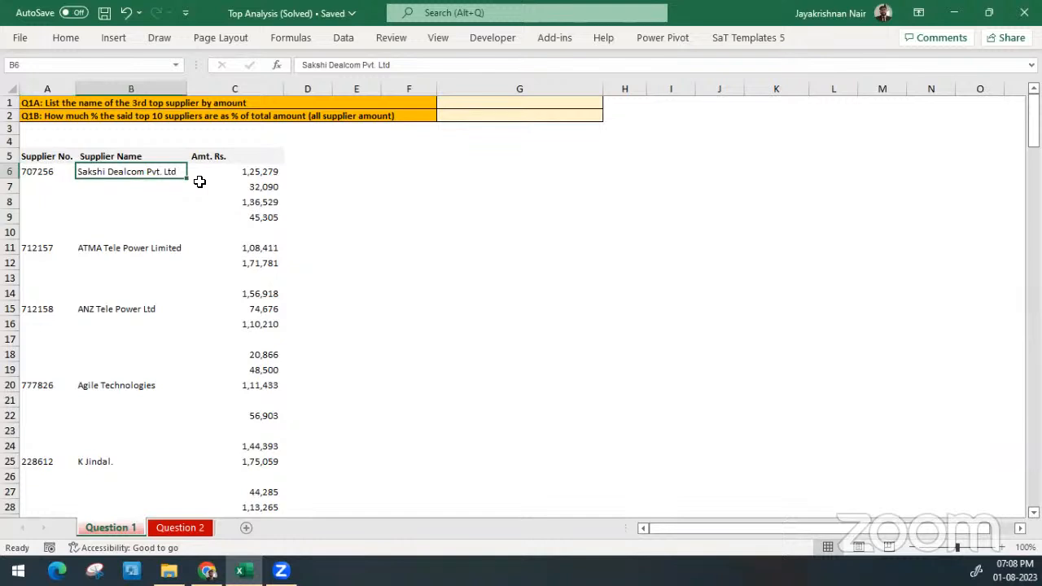
key(Left)
key(Right)
key(Right)
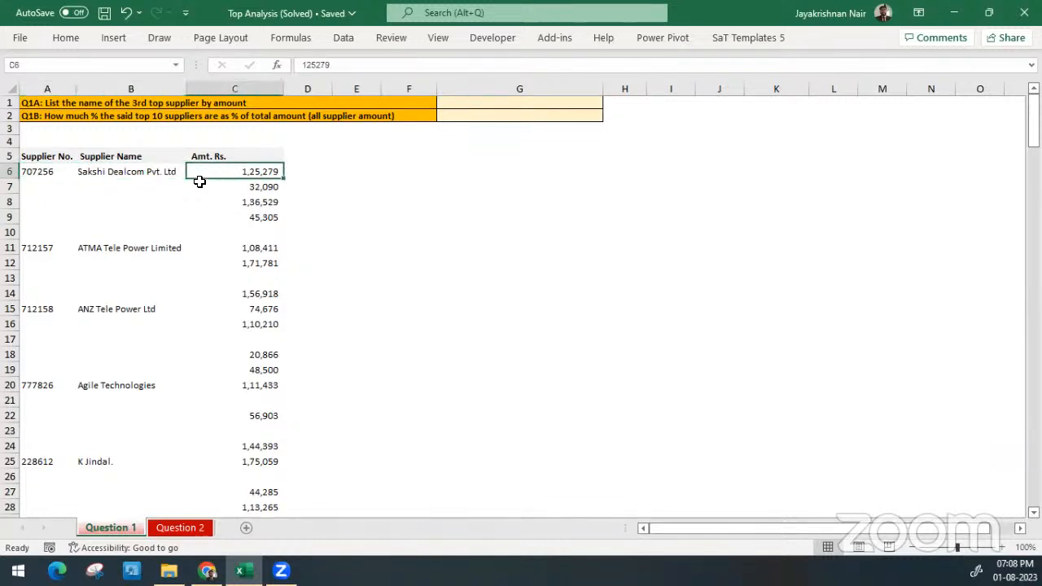
key(Left)
key(Left)
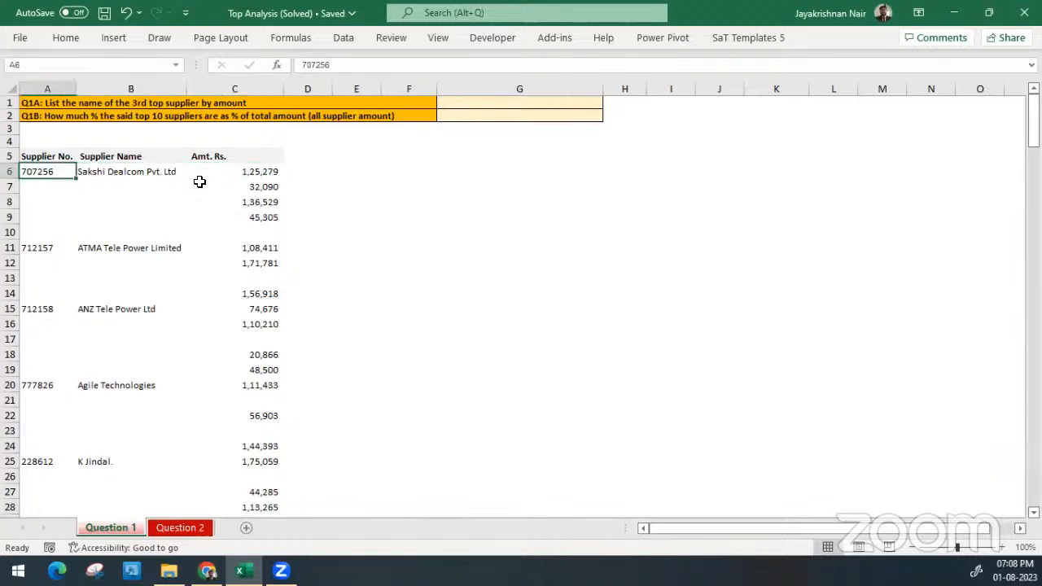
key(shift+Right)
key(shift+Right)
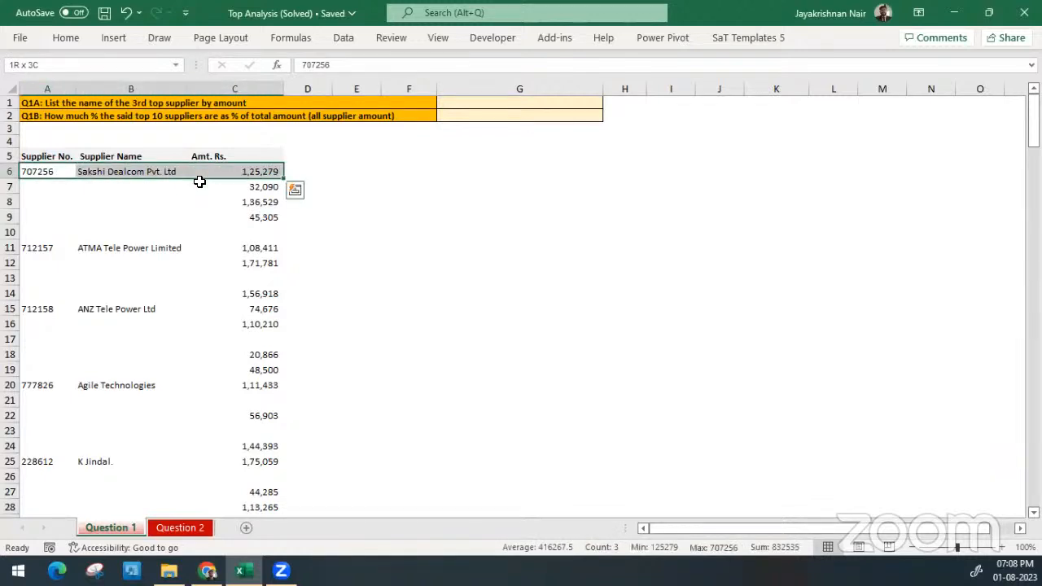
key(Up)
key(Down)
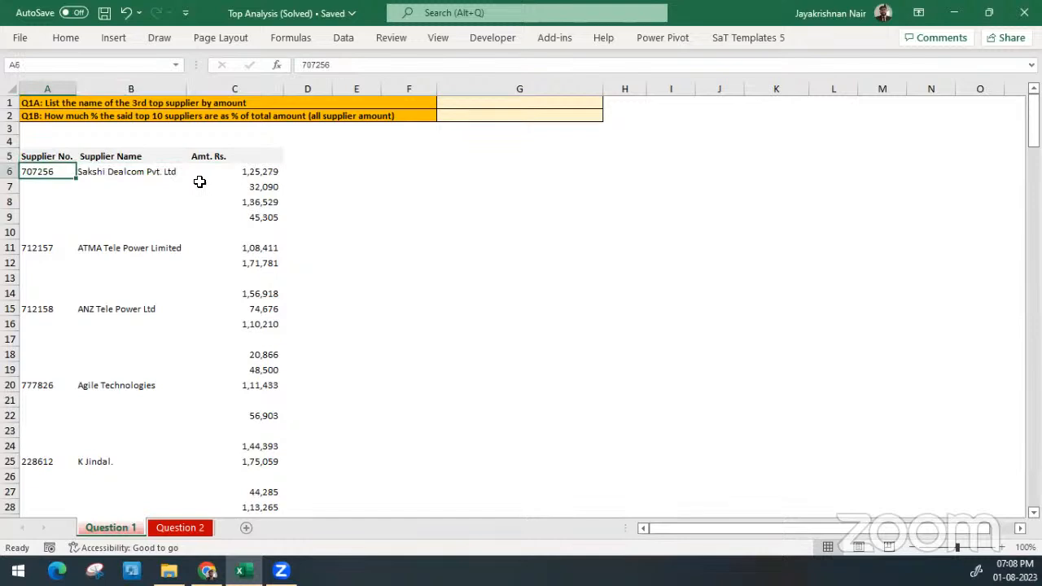
Examine the Sakshi Dealcom block in A6:C9 and its amounts down to the blank row 10
key(shift+Right)
key(shift+Right)
key(shift+Down)
key(shift+Down)
key(shift+Down)
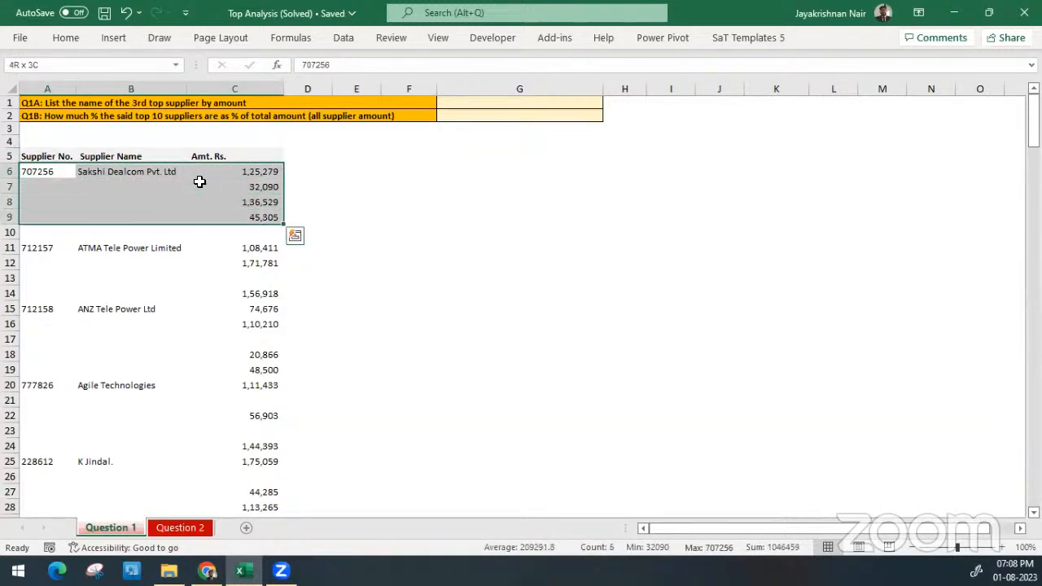
key(Down)
key(Right)
key(Up)
key(Up)
key(Right)
key(Down)
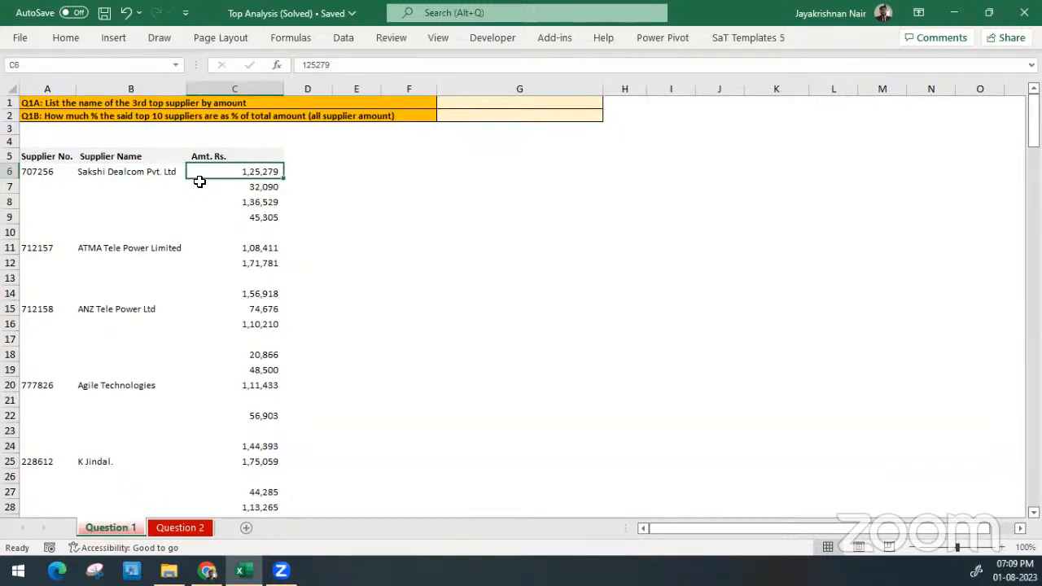
key(Down)
key(Down)
key(Down)
key(Down)
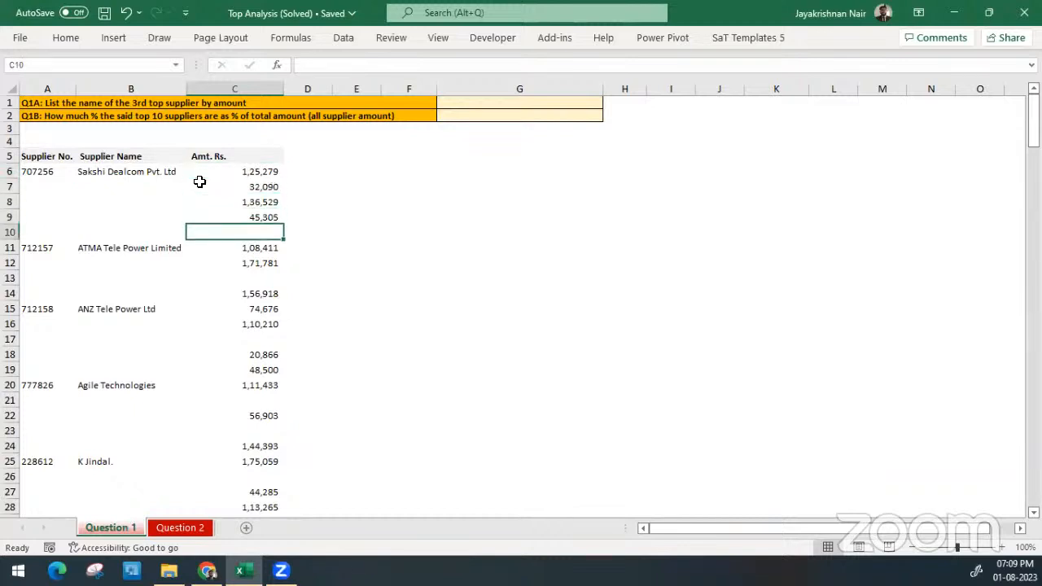
Inspect rows 10 to 14 one by one for blank rows and missing supplier details
key(shift+space)
key(Right)
key(Left)
key(Down)
key(shift+space)
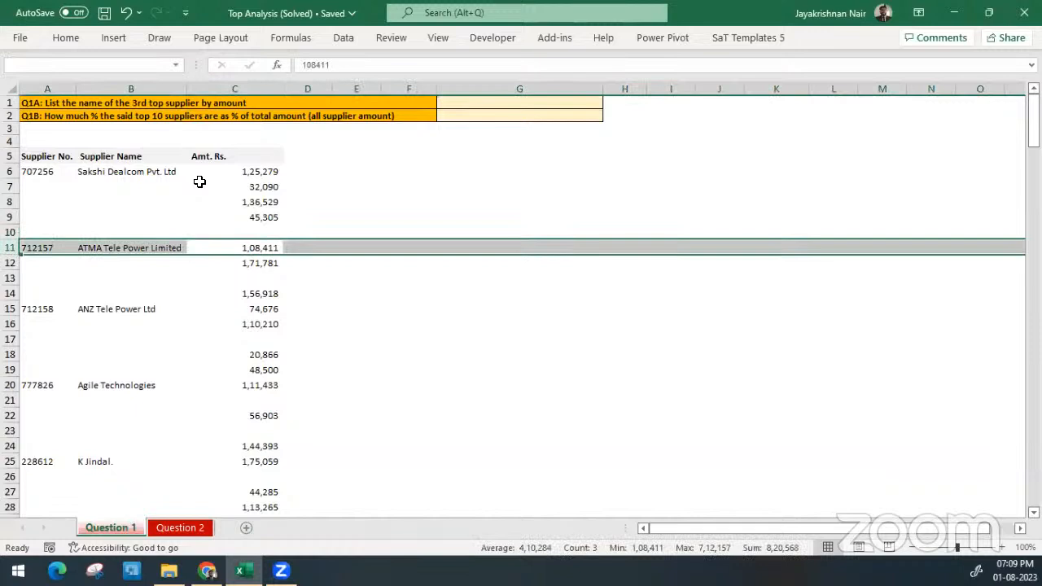
key(Right)
key(Left)
key(Down)
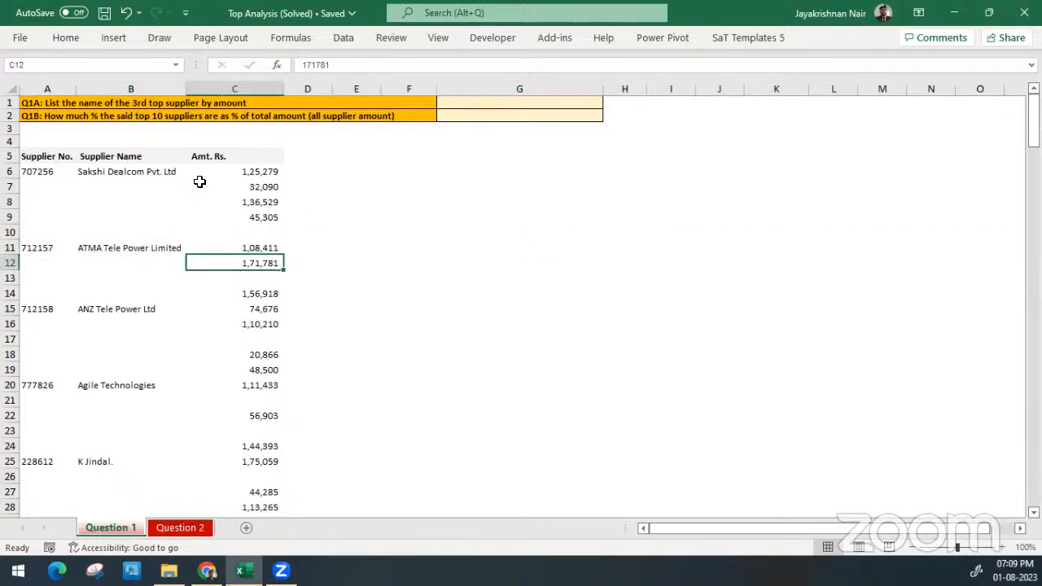
key(Down)
key(shift+space)
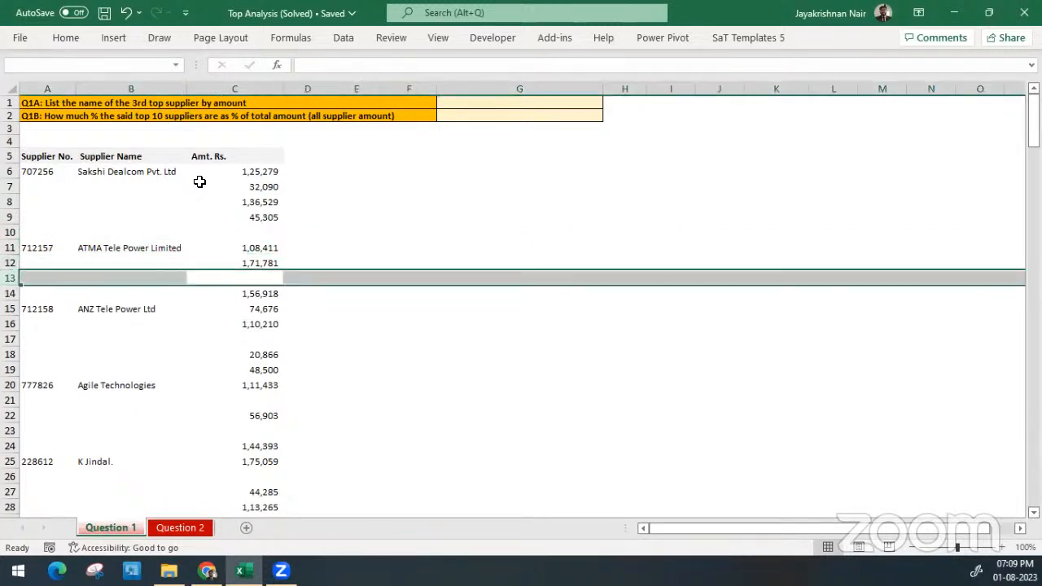
key(Down)
key(shift+space)
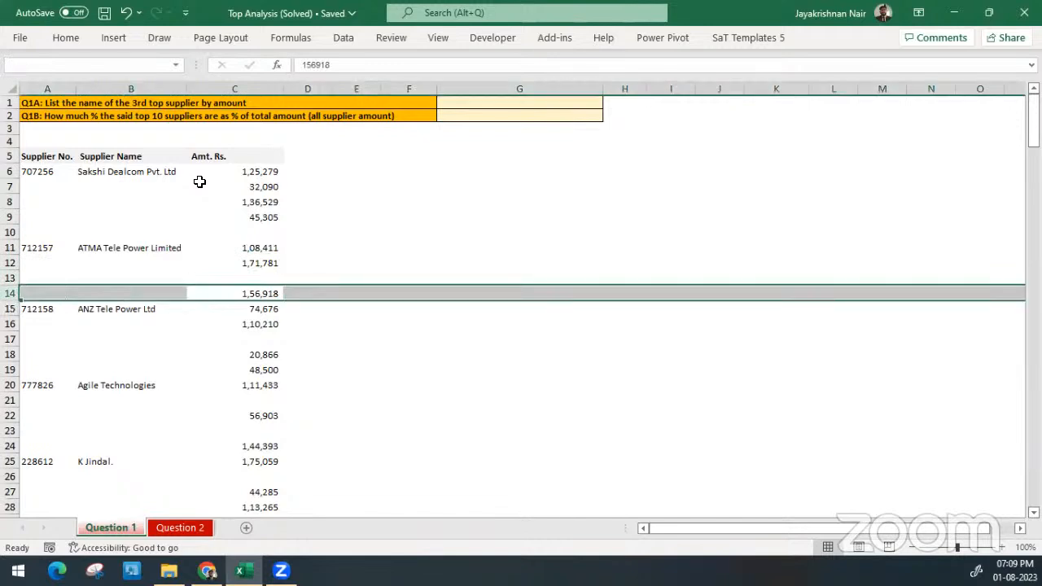
Select the ATMA Tele Power amounts in C11:C14, followed by the Sakshi Dealcom amounts in C6:C9, to compare them
key(Up)
key(Up)
key(Up)
key(shift+Down)
key(shift+Down)
key(shift+Down)
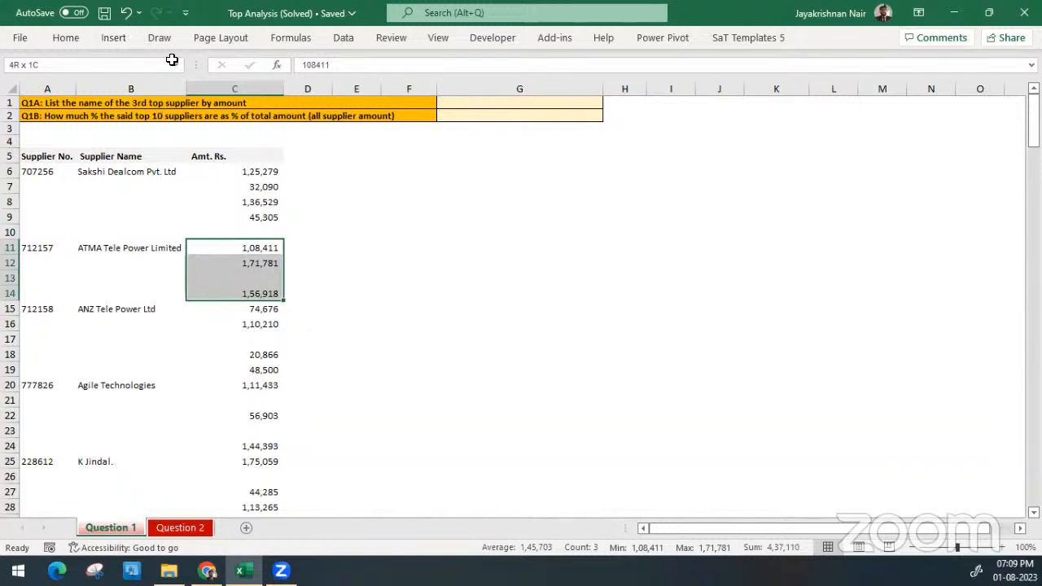
drag(245, 183, 245, 216)
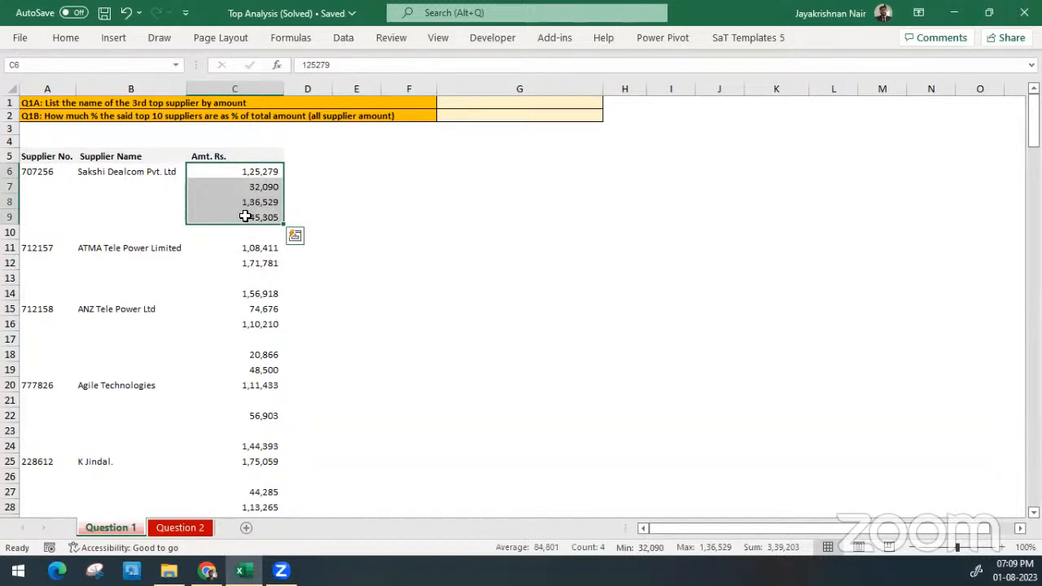
Look through the whole supplier list for blank rows and missing supplier numbers and names
scroll(245, 305, down, 9)
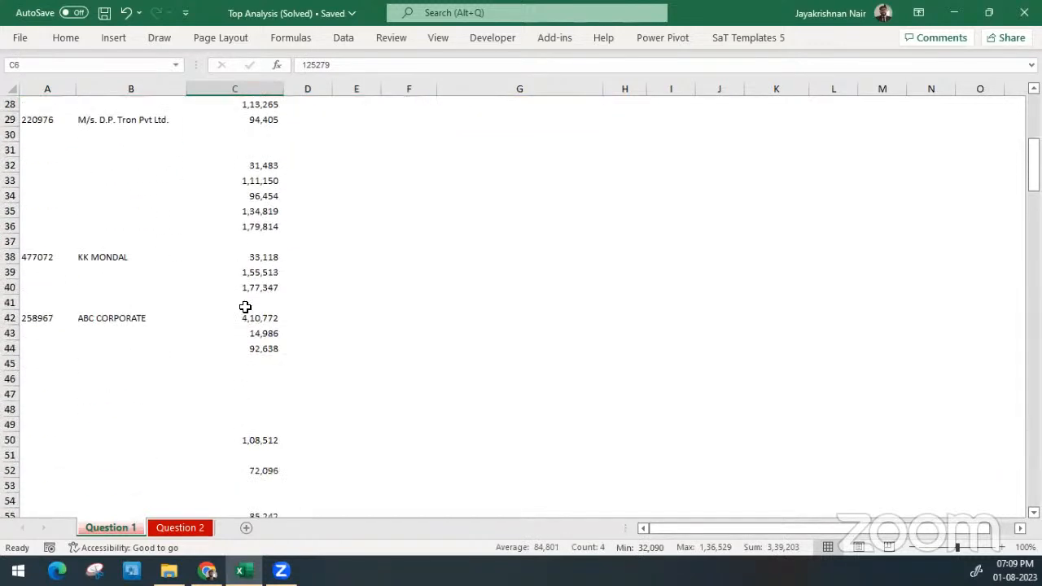
scroll(244, 306, down, 20)
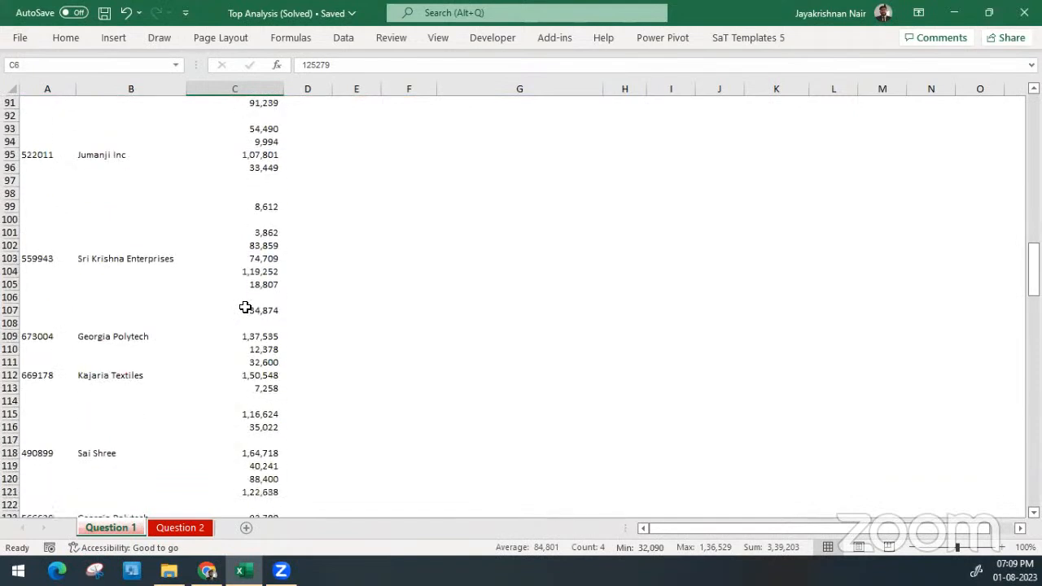
scroll(245, 307, down, 7)
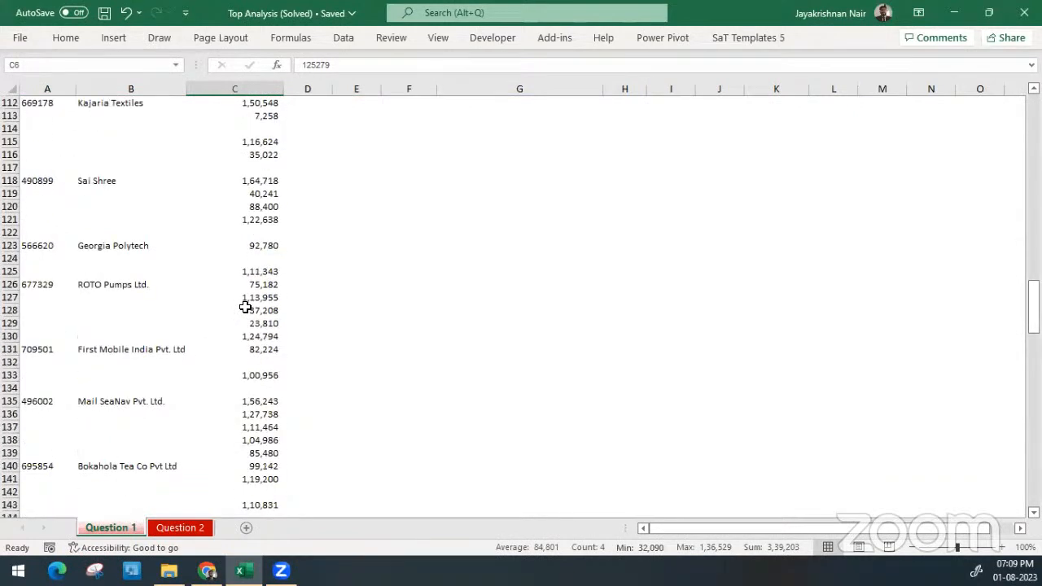
scroll(245, 307, down, 4)
scroll(245, 306, down, 3)
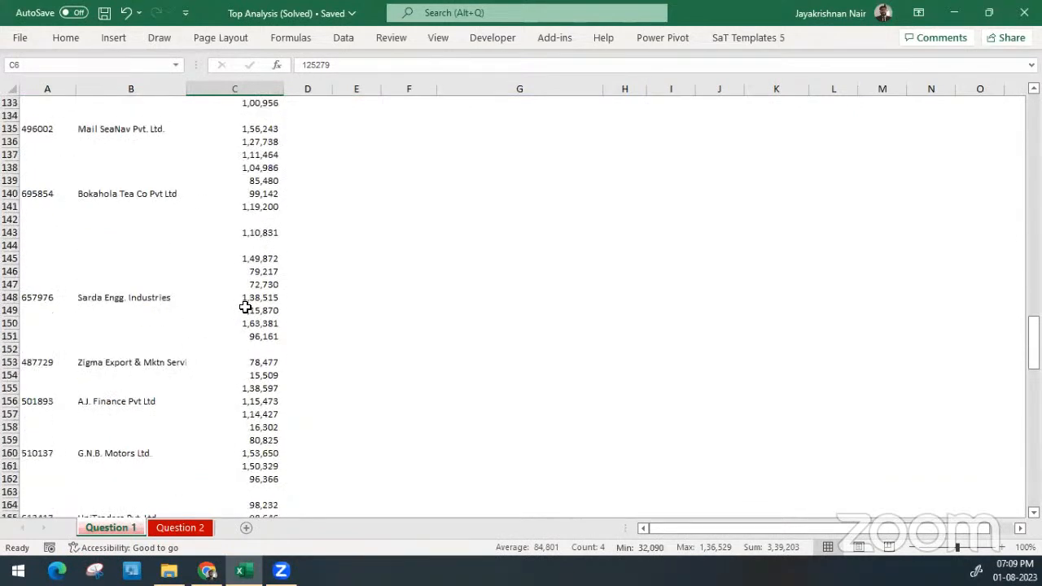
click(123, 298)
scroll(124, 298, up, 2)
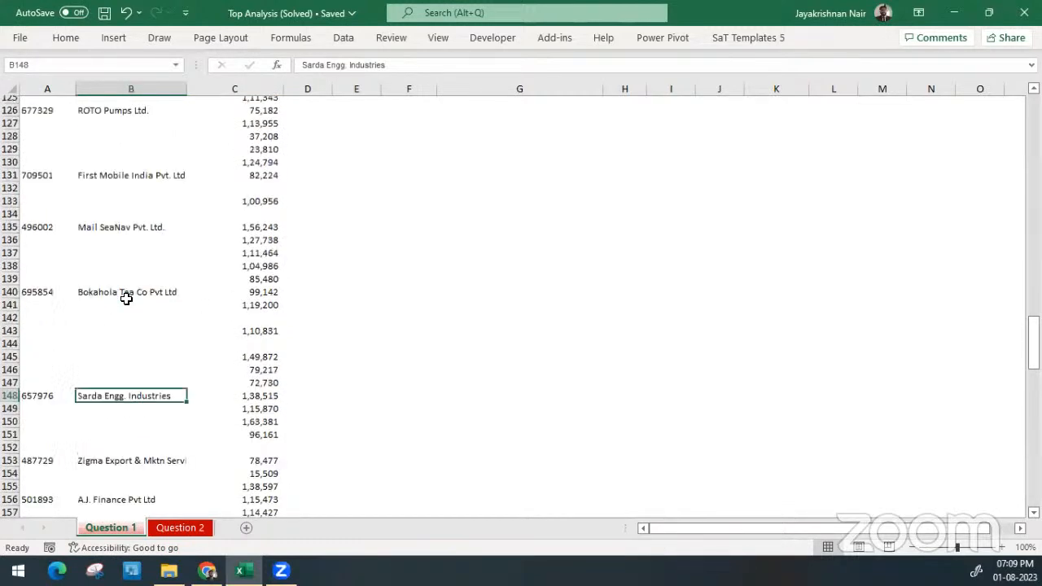
scroll(127, 298, down, 9)
scroll(126, 299, down, 15)
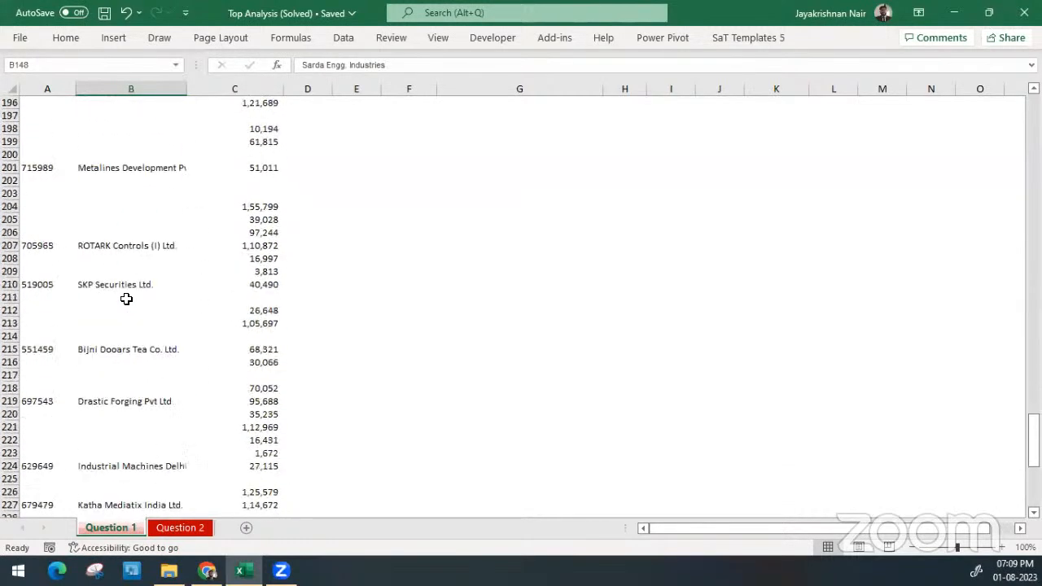
scroll(126, 299, down, 7)
scroll(126, 299, up, 20)
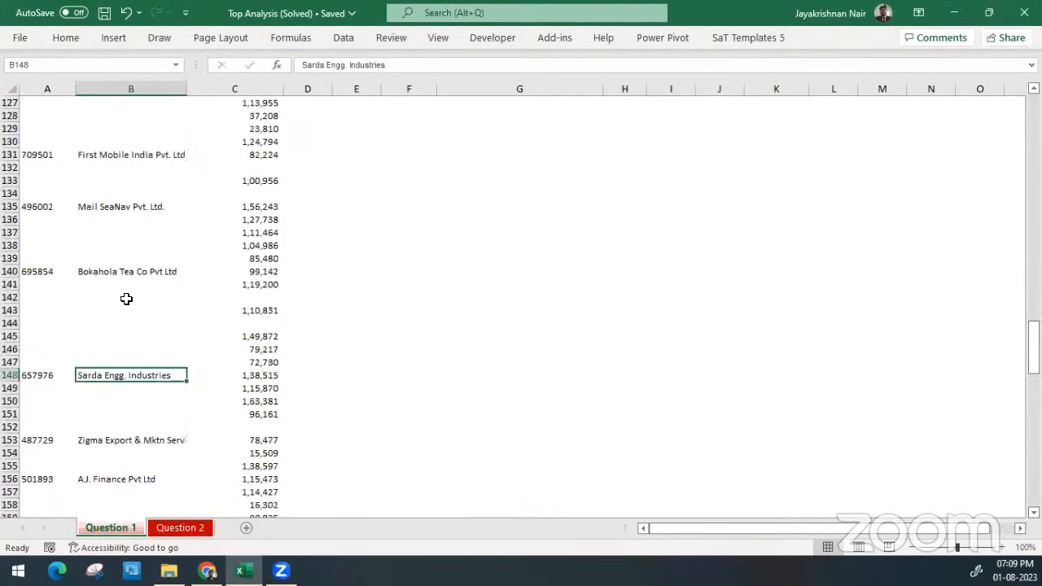
scroll(126, 299, up, 20)
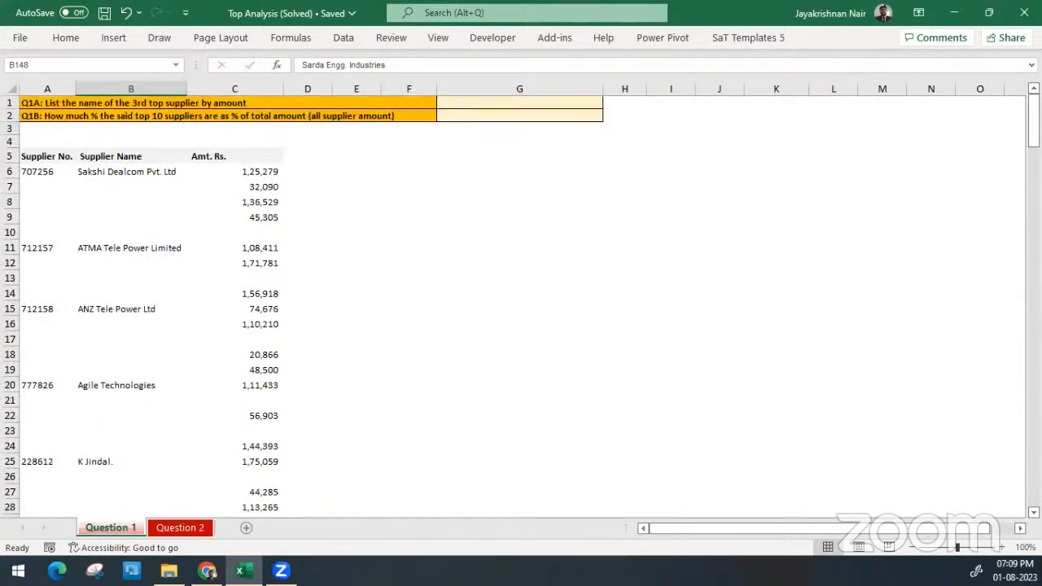
Hide rows 1 to 3 containing the question text above the supplier table
drag(10, 128, 10, 102)
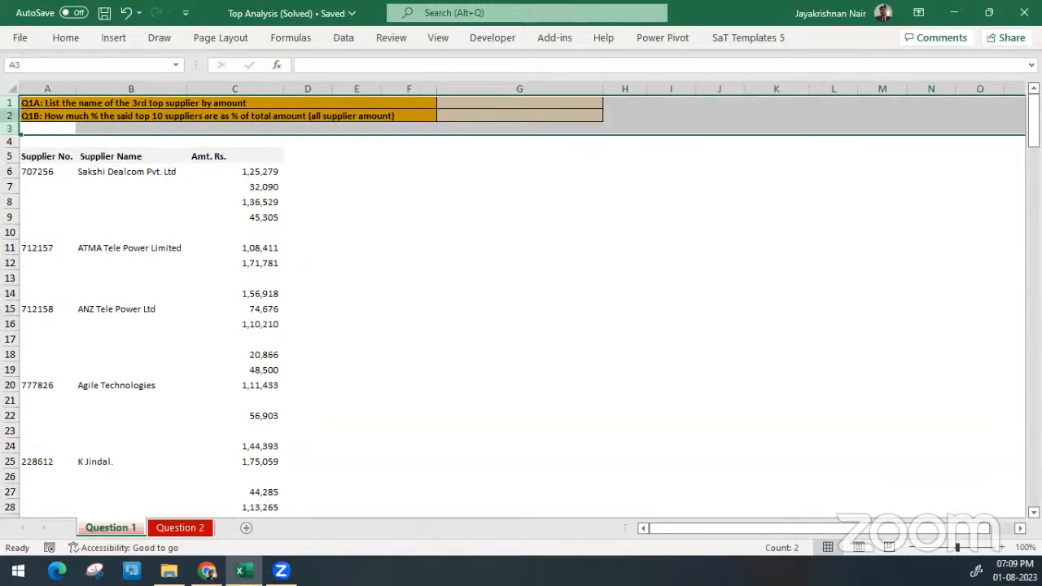
right_click(11, 119)
click(91, 350)
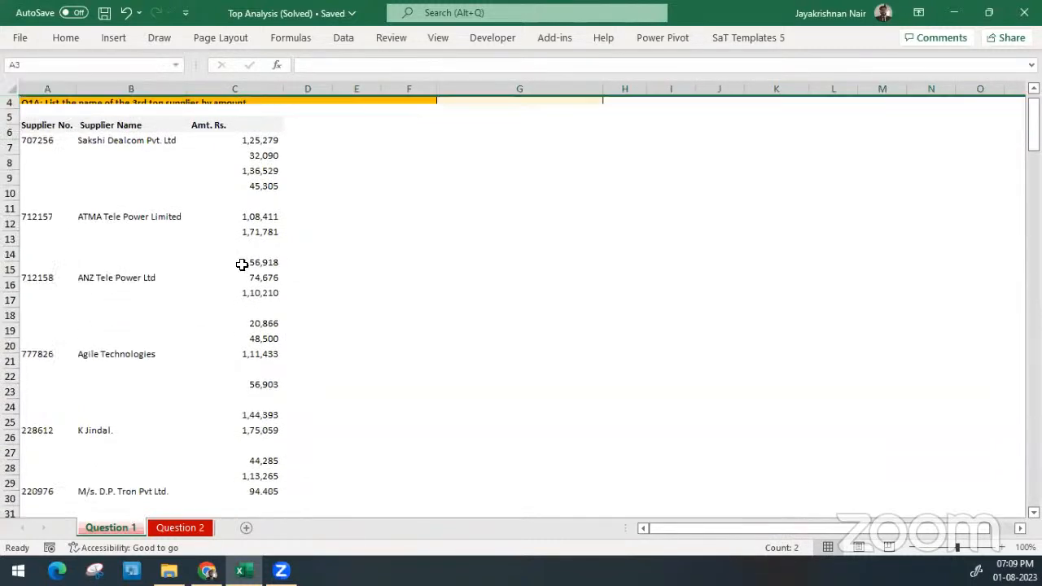
click(263, 146)
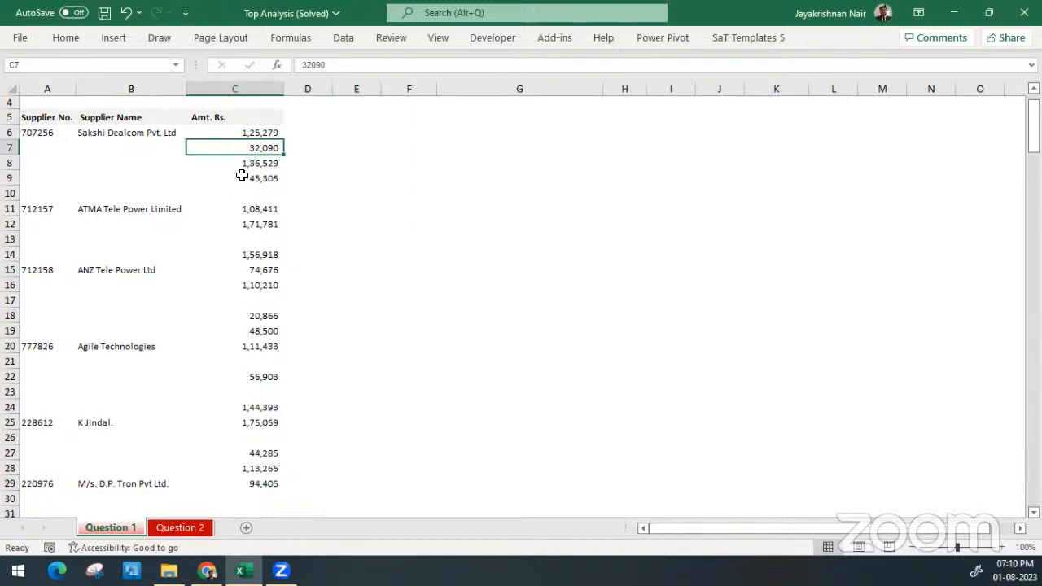
Fill the Sakshi Dealcom supplier number and name down through A6:B9
click(43, 149)
drag(43, 149, 142, 183)
drag(49, 131, 154, 178)
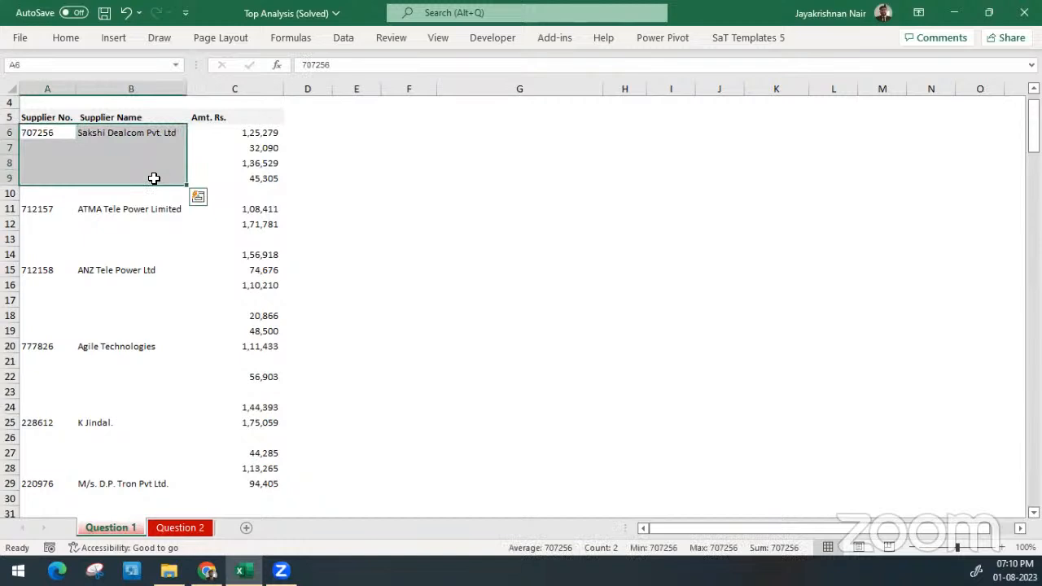
key(ctrl+d)
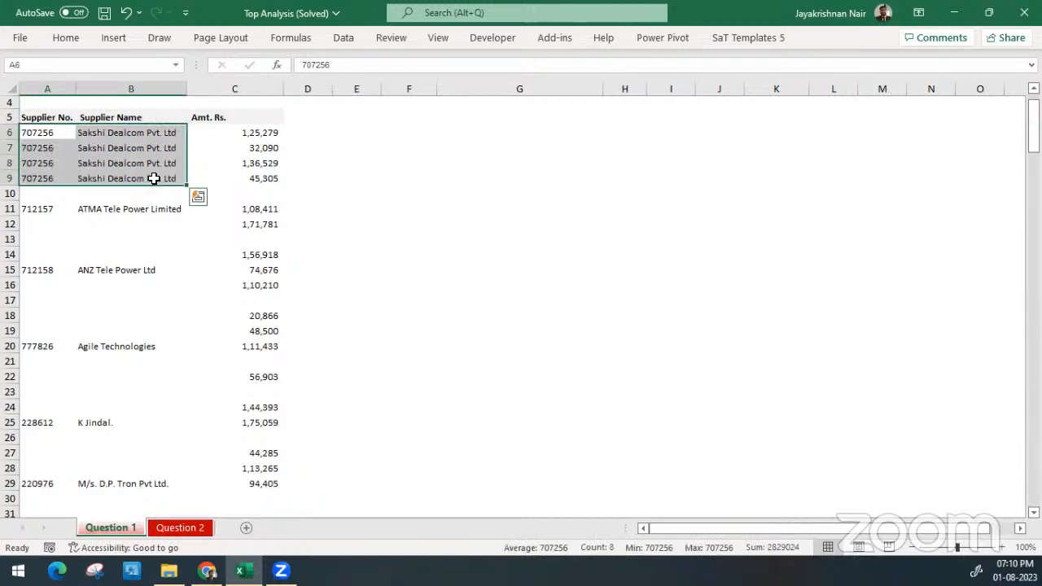
Fill the ATMA Tele Power Limited supplier number and name down from row 11 to row 12
click(36, 210)
drag(118, 214, 186, 226)
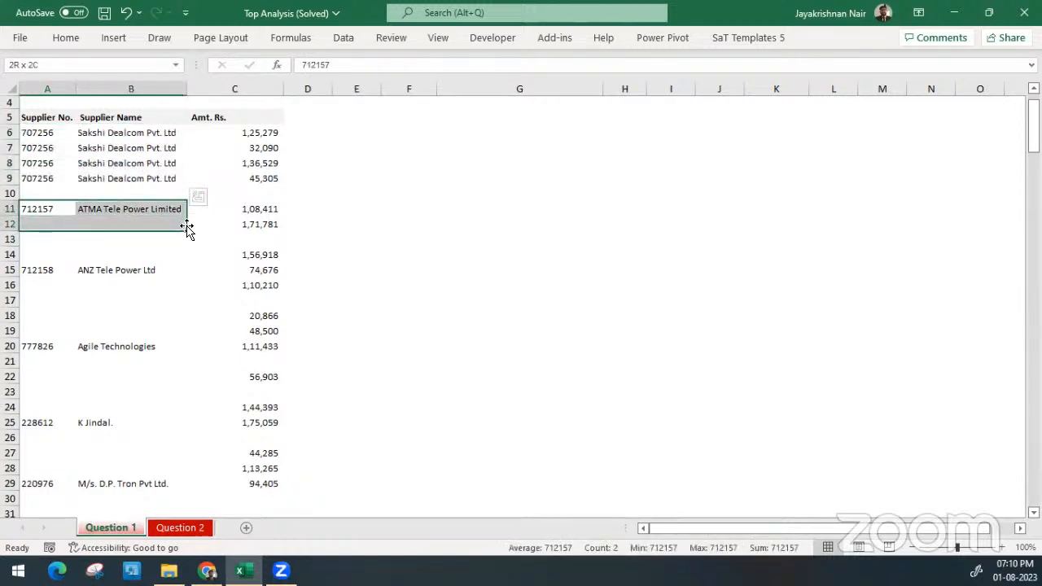
key(ctrl+d)
Copy the ATMA Tele Power Limited supplier number and name from A12:B12 into row 14
drag(39, 219, 39, 221)
key(Right)
key(Left)
key(Left)
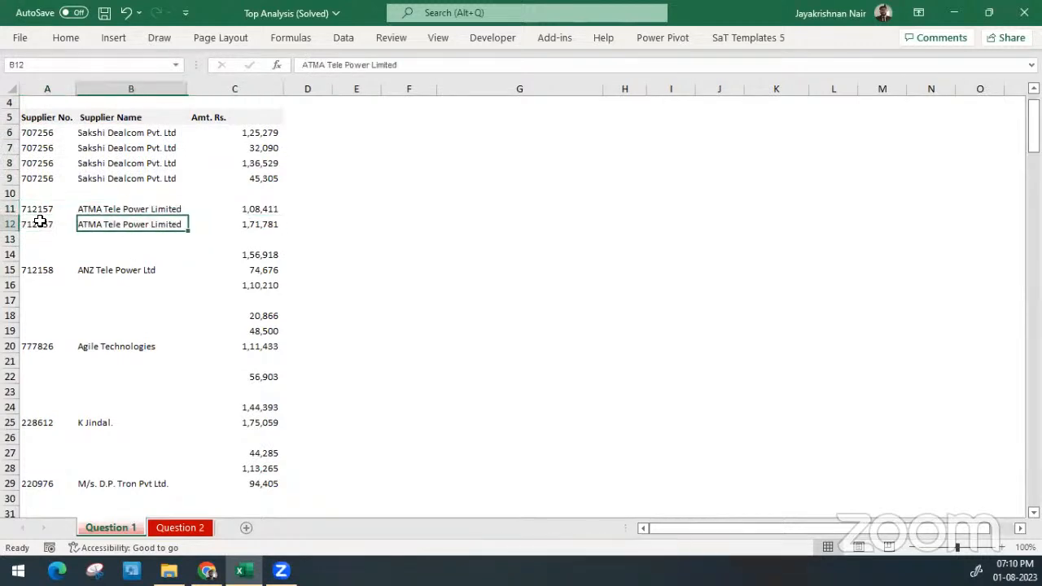
key(shift+Right)
key(ctrl+c)
key(Down)
key(Down)
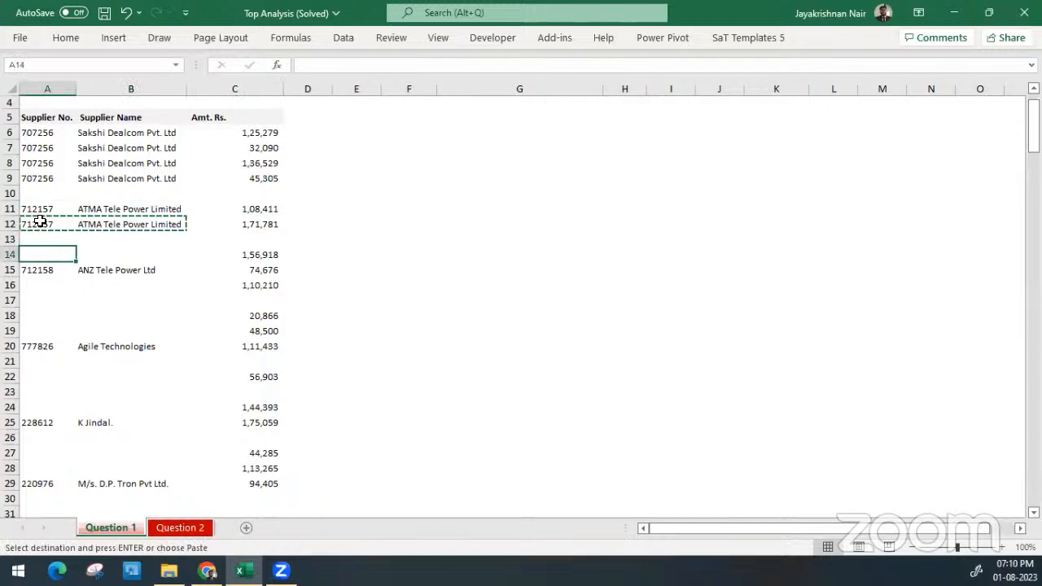
key(shift+Down)
key(ctrl+v)
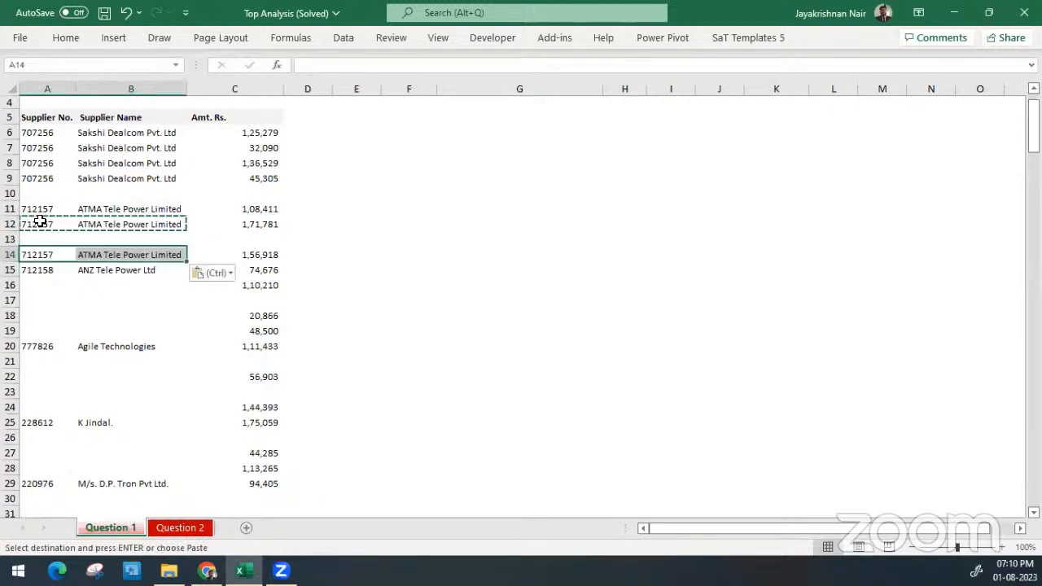
Delete the blank row 10 between the Sakshi Dealcom and ATMA Tele Power records
key(Up)
key(Up)
key(Escape)
key(Up)
key(Up)
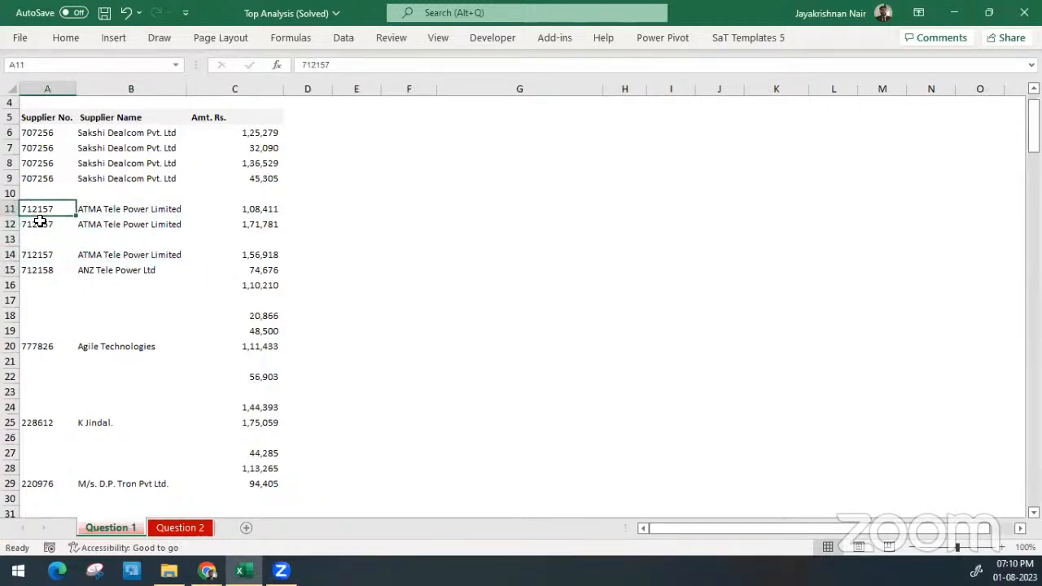
key(shift+space)
key(ctrl+minus)
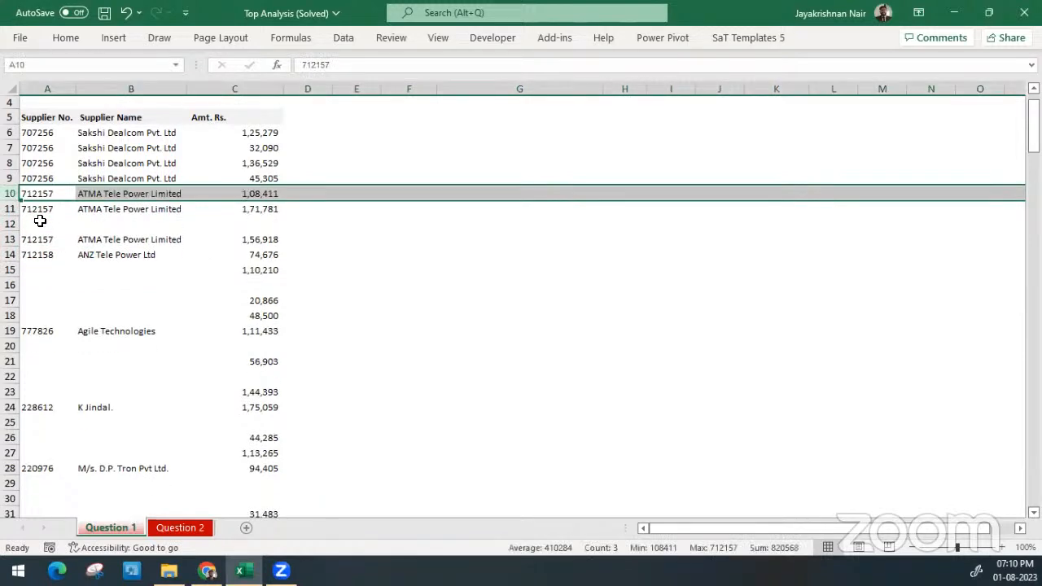
Delete the blank row 12 between the ATMA Tele Power Limited records
key(Down)
key(Down)
key(shift+space)
key(ctrl+minus)
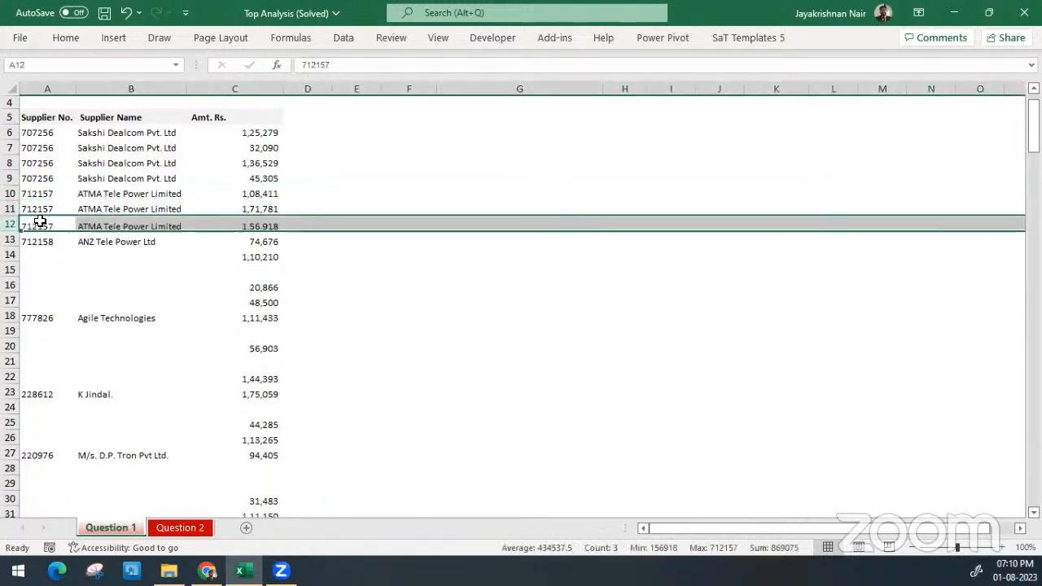
key(Up)
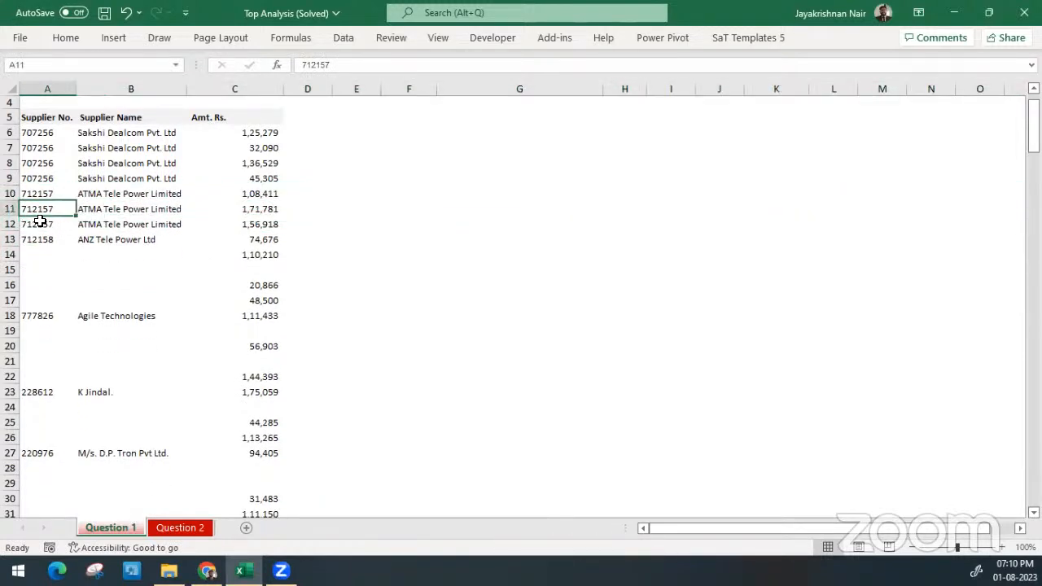
Undo the blank row deletions and the Sakshi Dealcom and ATMA Tele Power Limited supplier fills
key(Right)
key(Up)
key(Up)
key(Up)
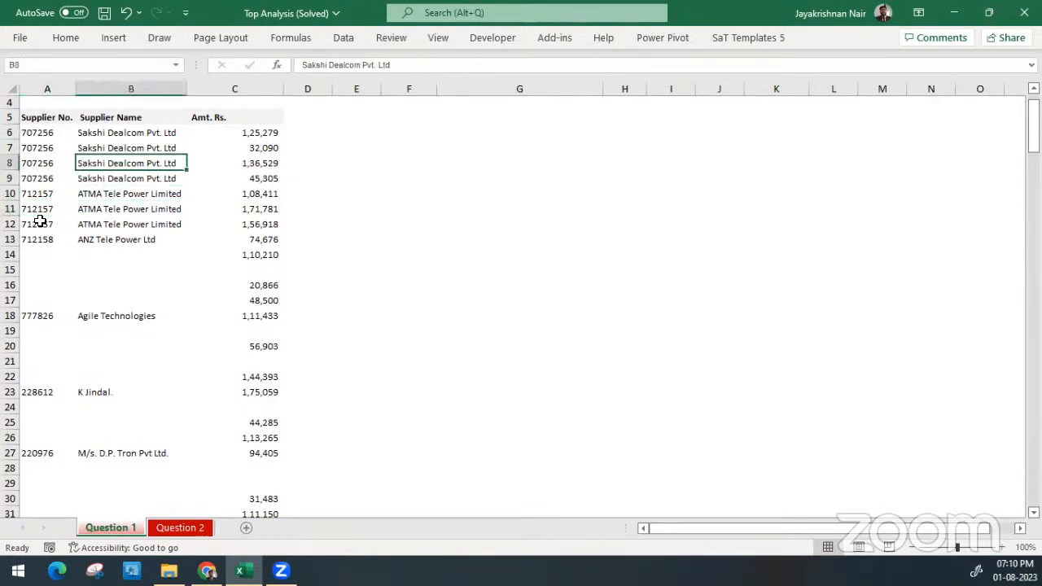
key(ctrl+z)
key(ctrl+z)
key(ctrl+z)
key(ctrl+z)
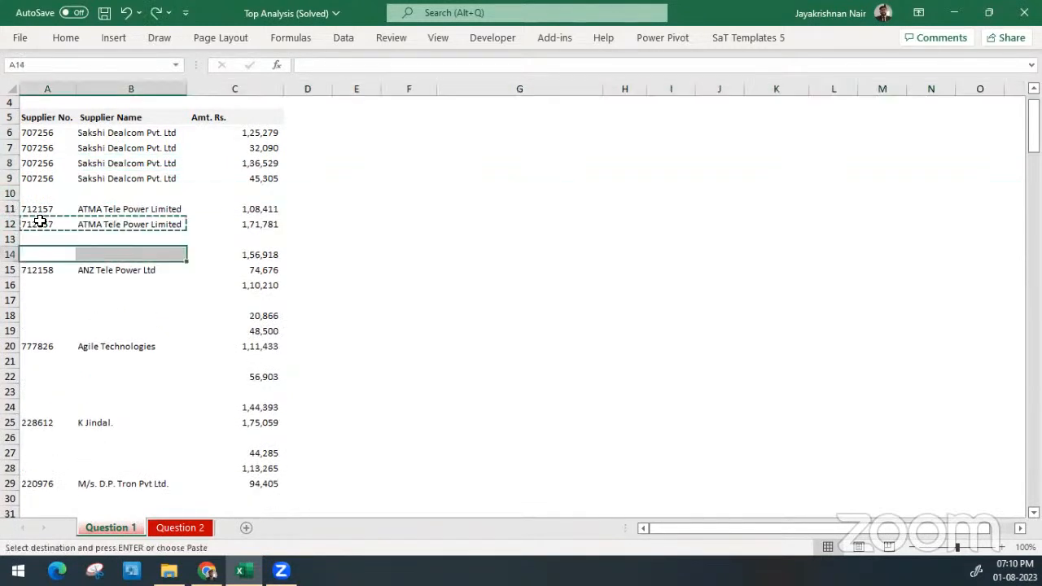
key(ctrl+z)
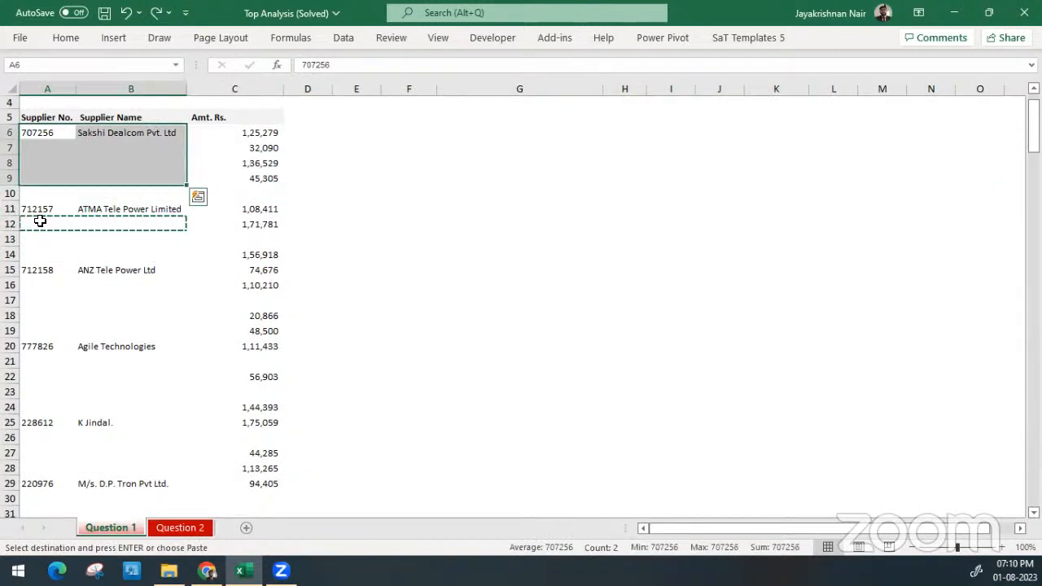
key(Escape)
key(Right)
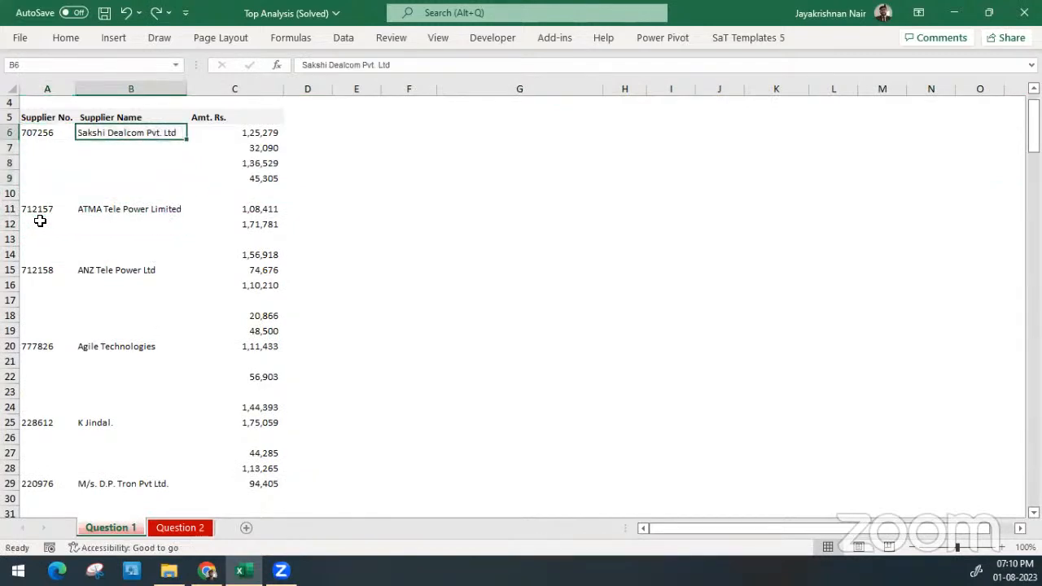
Examine the blank cells in the Amt. Rs. column, such as C10, C13 and C17
key(Right)
key(Down)
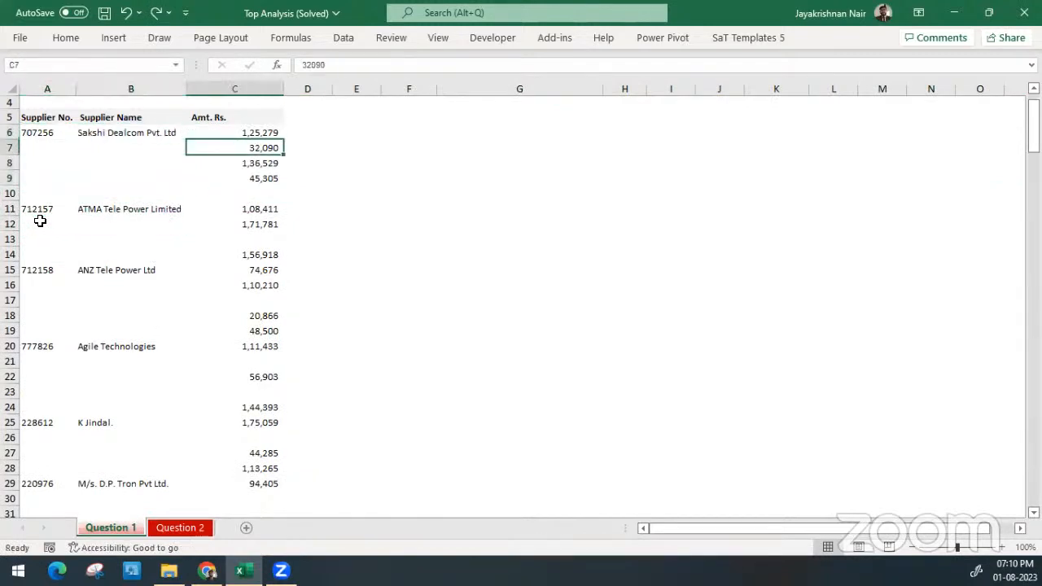
click(259, 194)
click(261, 236)
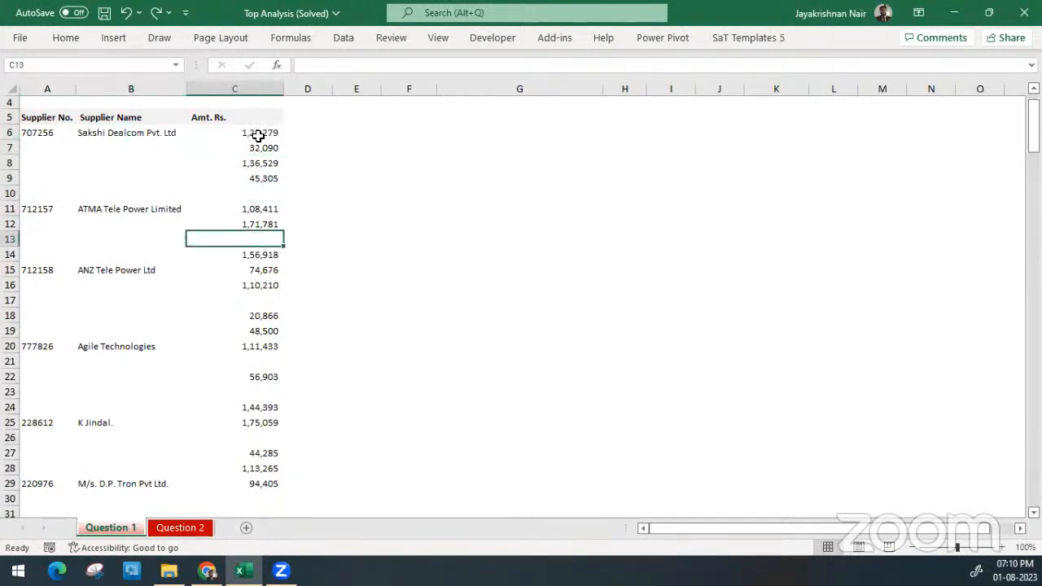
click(260, 300)
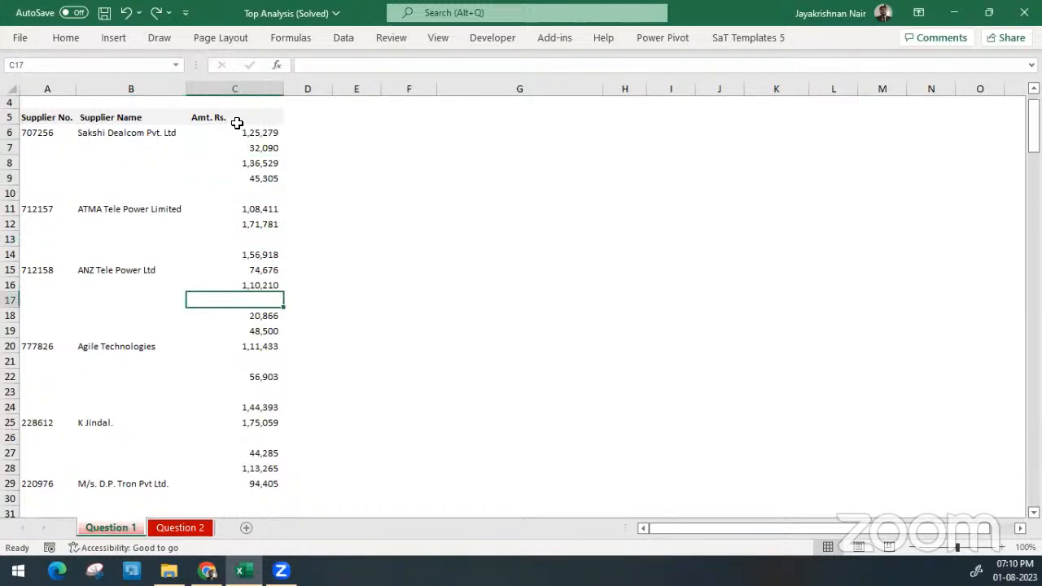
drag(240, 120, 236, 267)
click(269, 195)
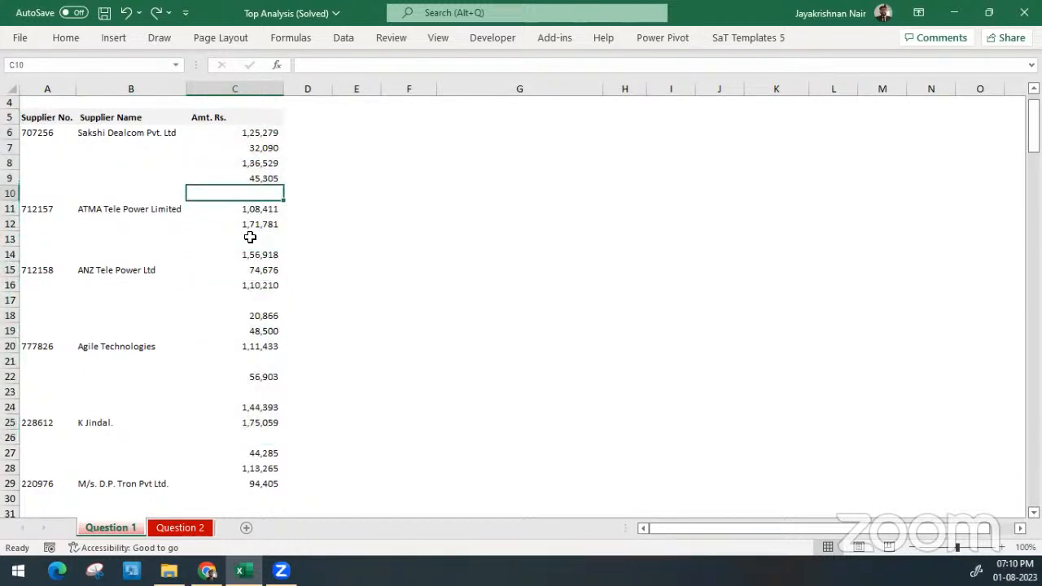
click(252, 228)
click(261, 240)
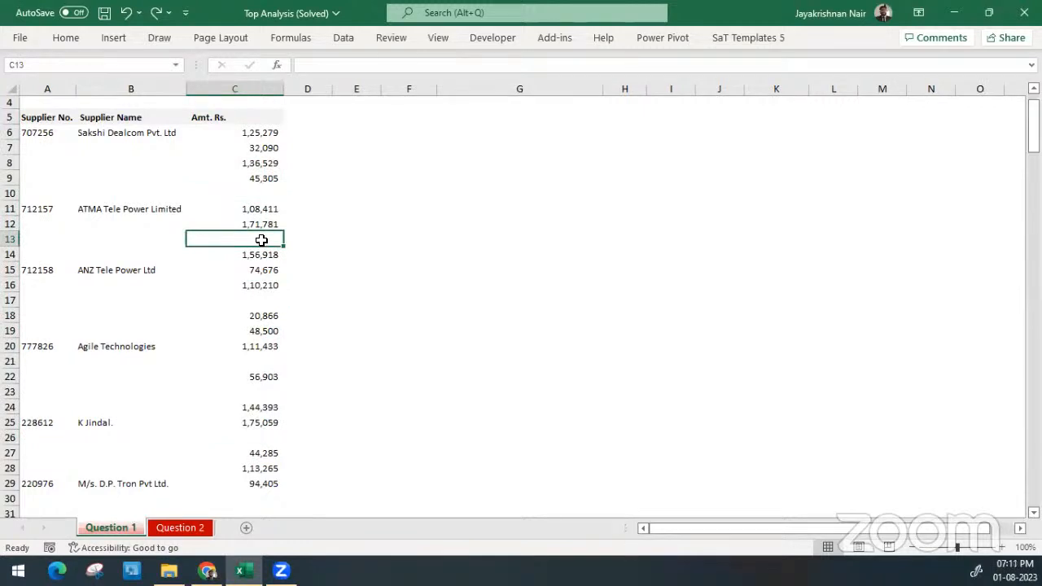
Select the Amt. Rs. range from C6 down to C229, and clear the selection at E12
click(259, 130)
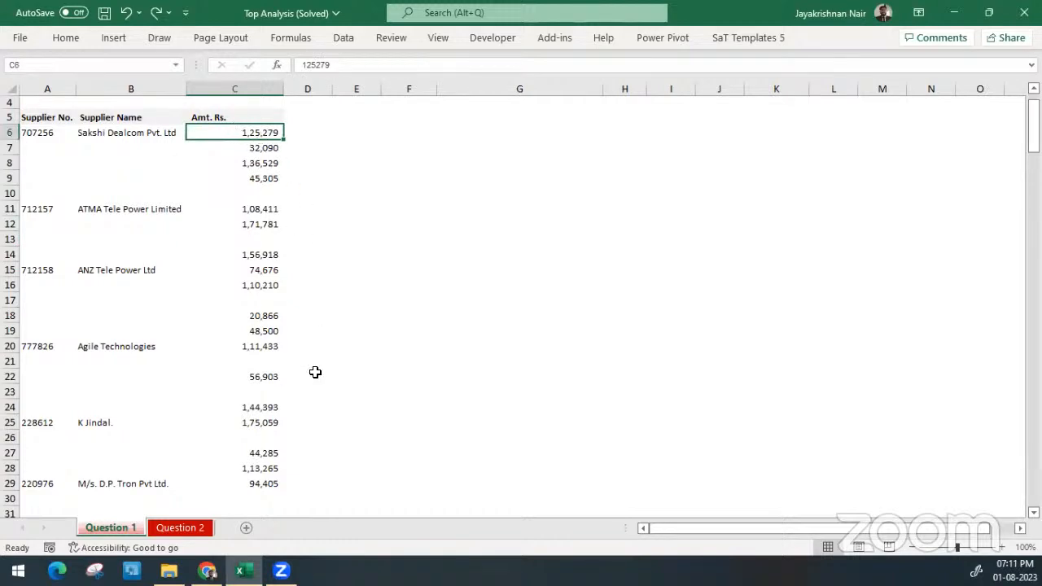
scroll(315, 372, down, 20)
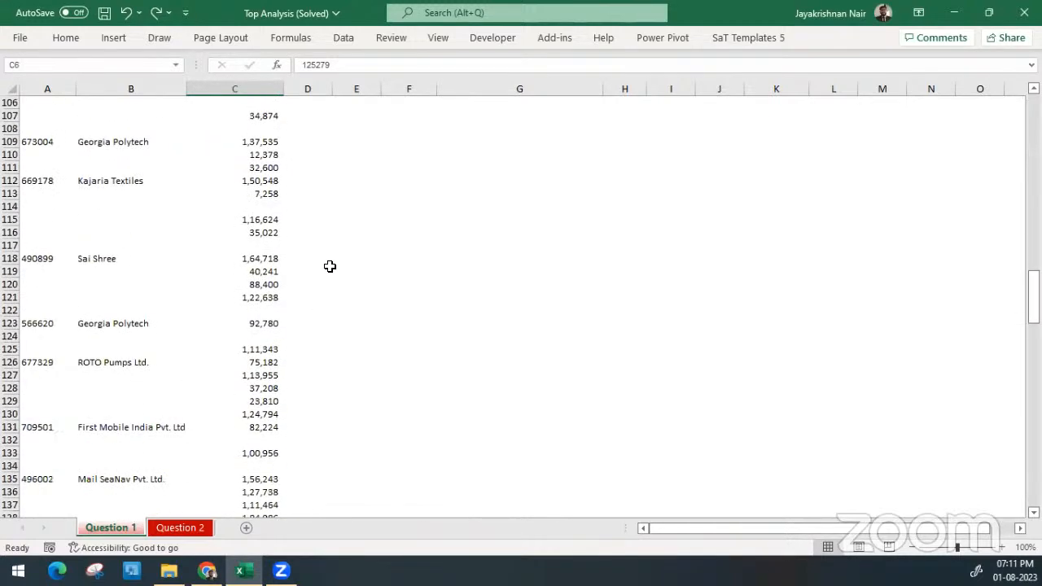
scroll(329, 266, down, 20)
scroll(329, 266, up, 11)
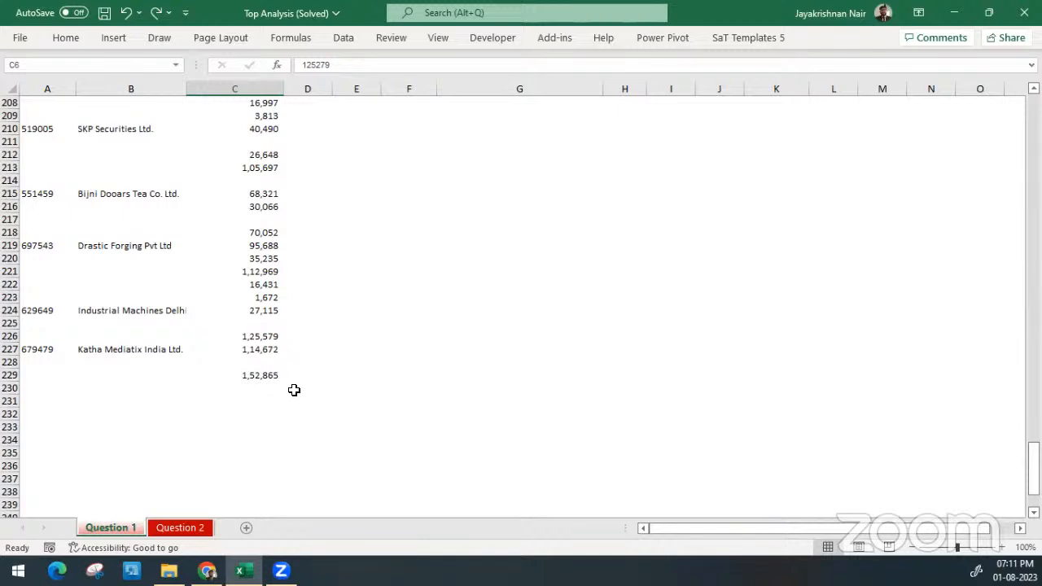
key(ctrl+v)
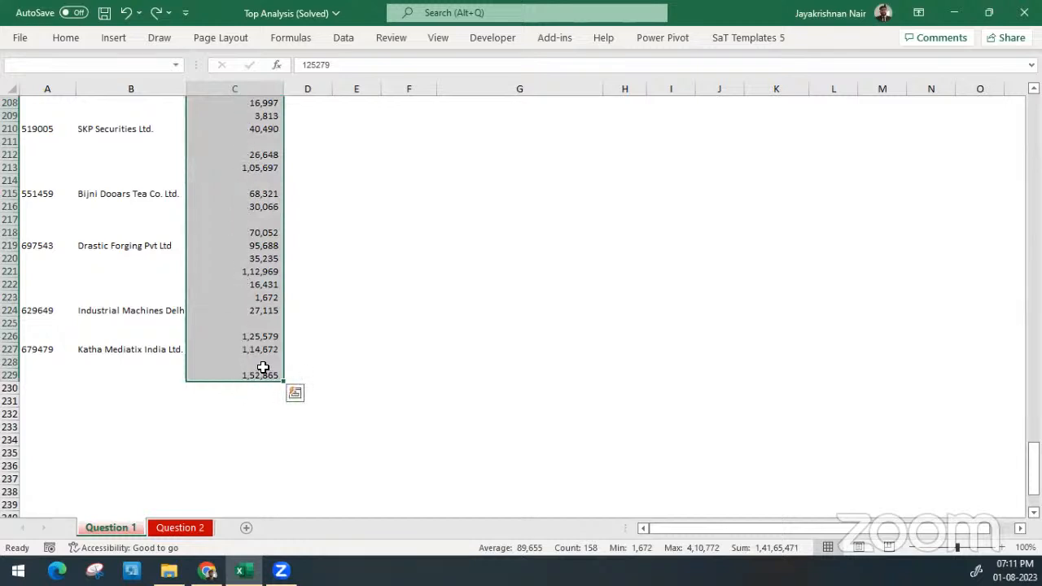
scroll(263, 365, up, 20)
click(353, 223)
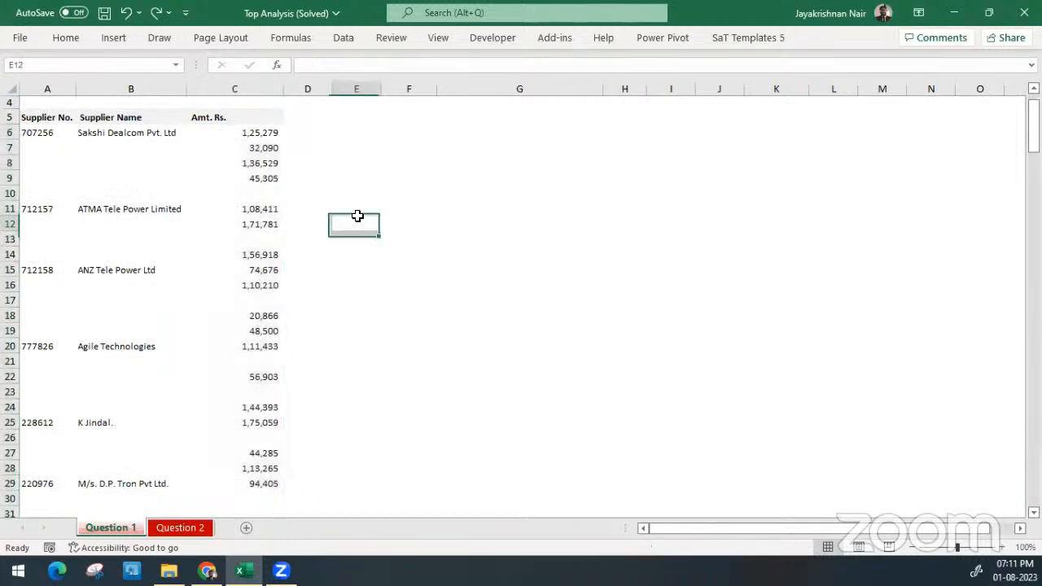
Reselect the amounts C6:C229, bring the start of the range back into view and reduce the selection to C6
click(232, 132)
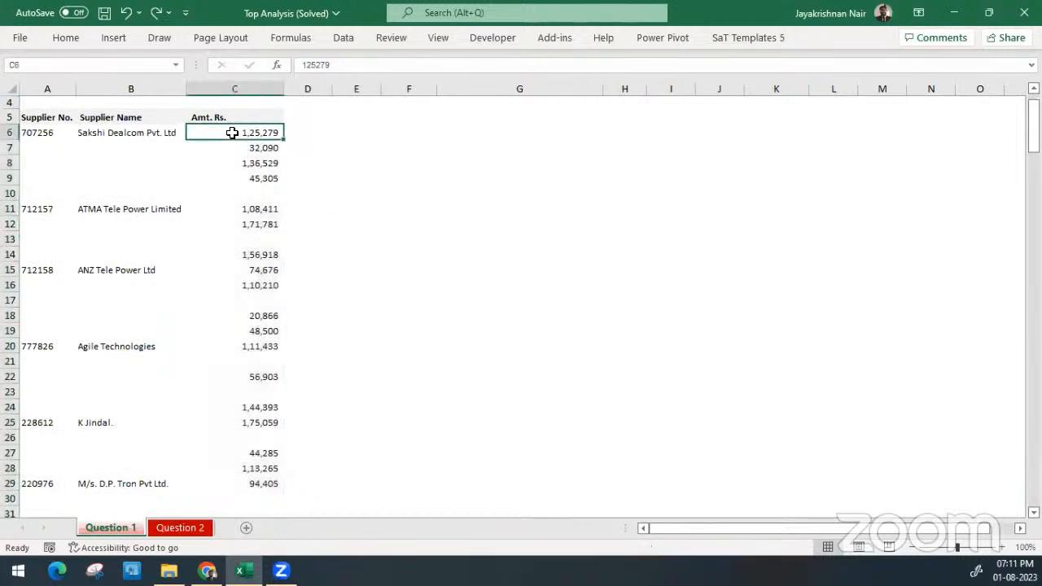
scroll(231, 132, down, 6)
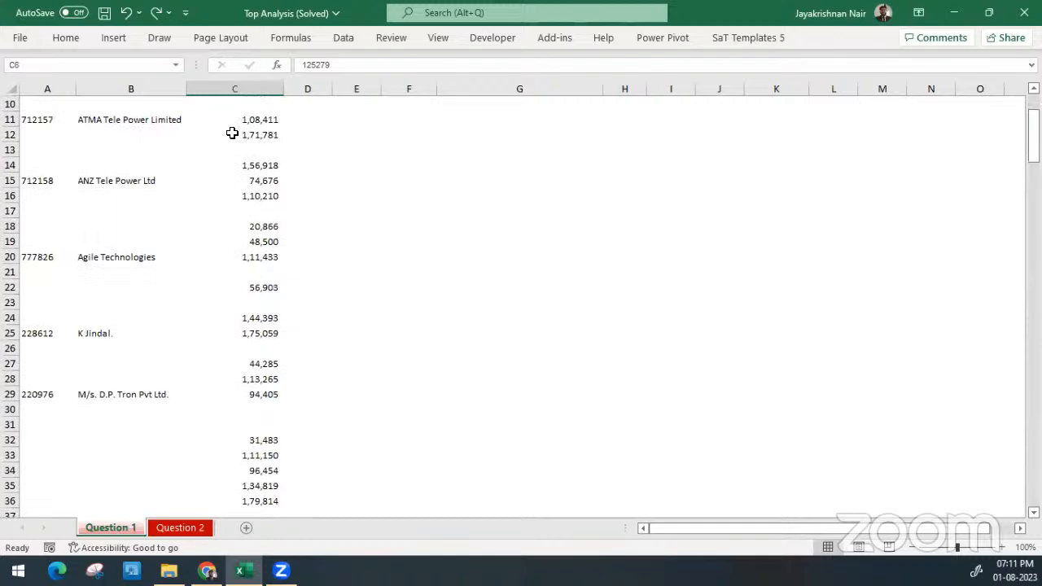
scroll(232, 132, down, 14)
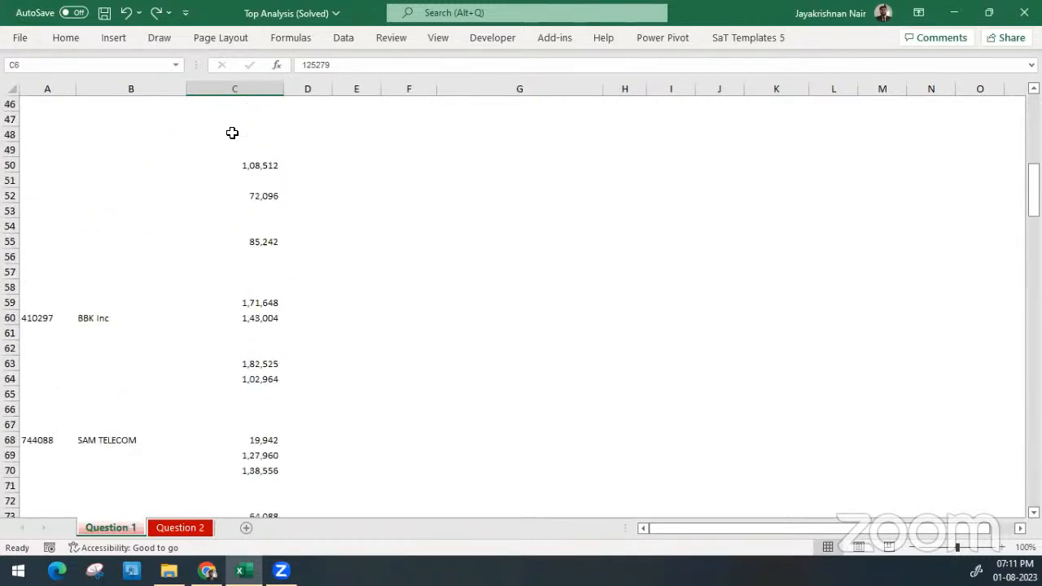
scroll(232, 133, down, 20)
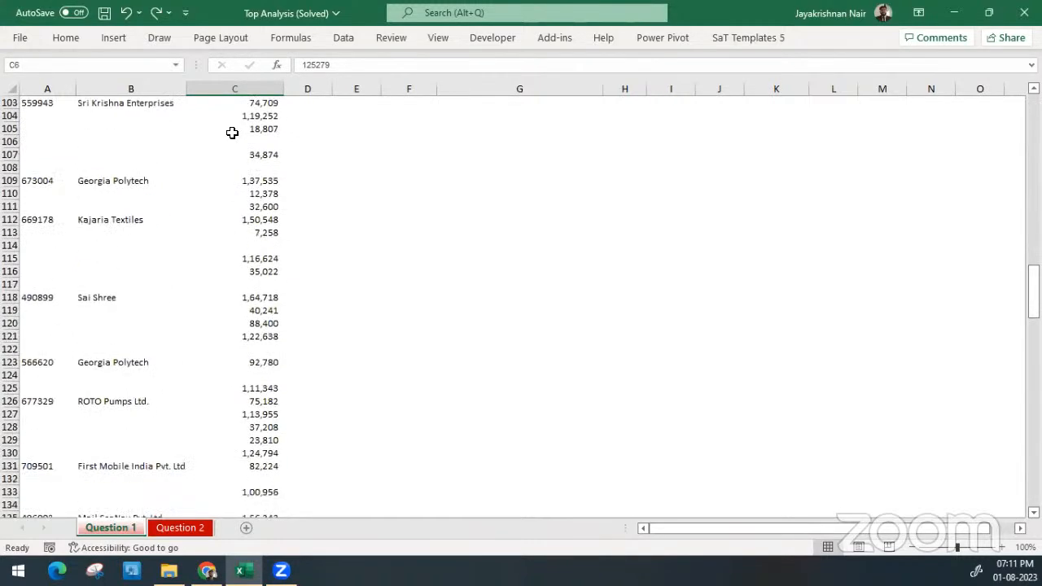
scroll(232, 132, down, 20)
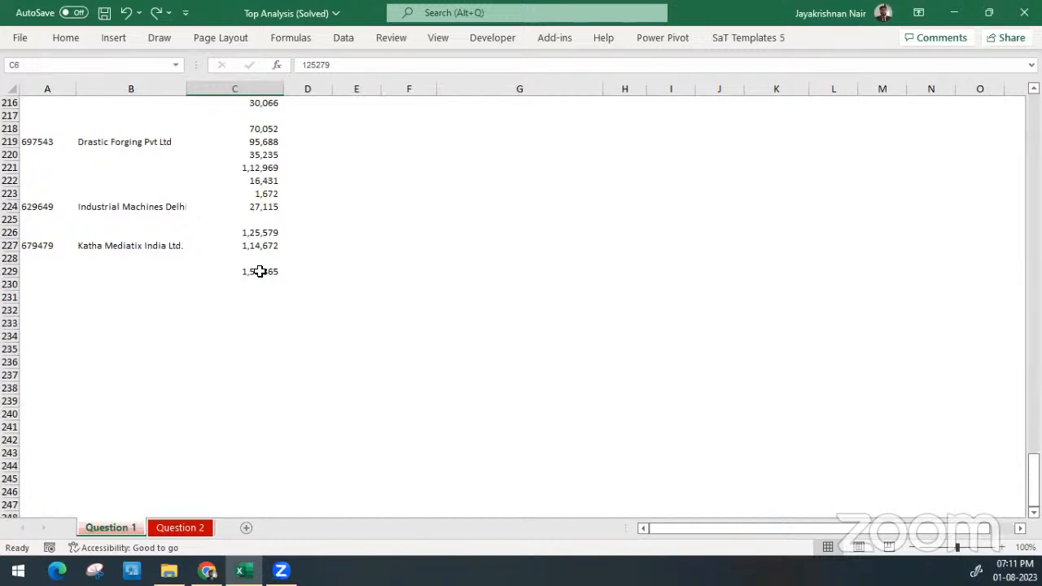
shift+click(259, 271)
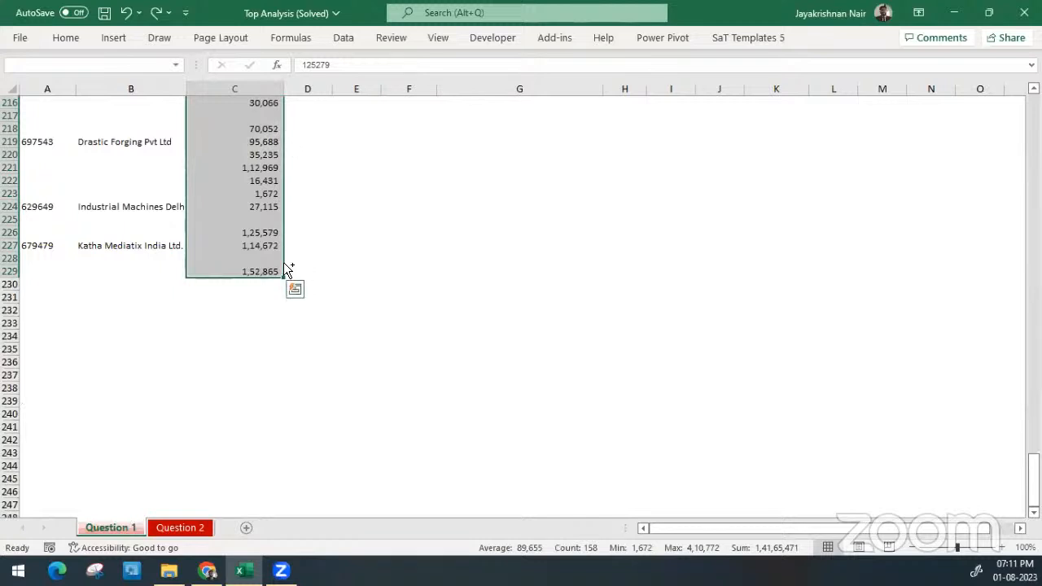
key(ctrl+BackSpace)
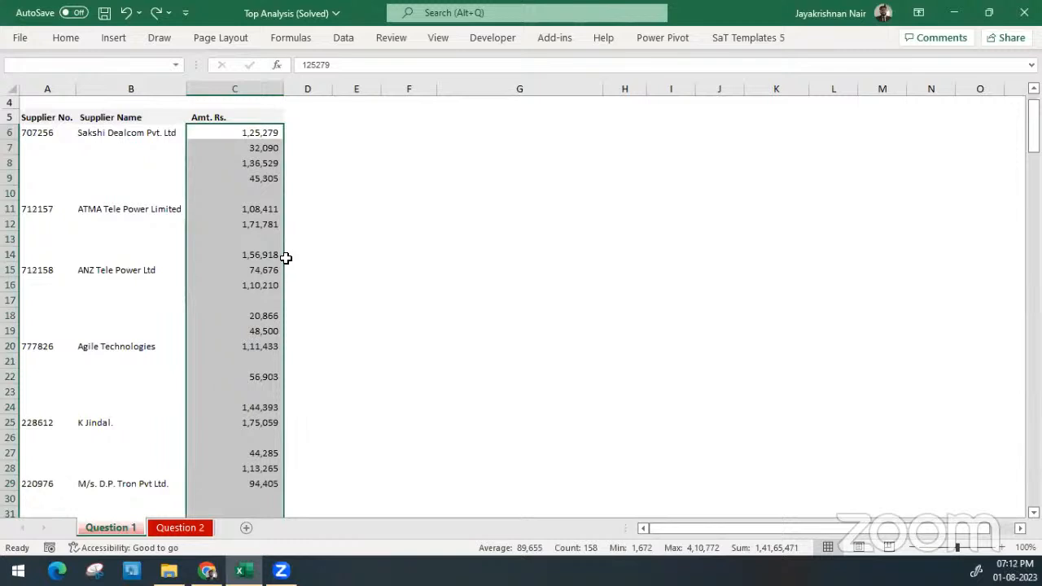
click(261, 130)
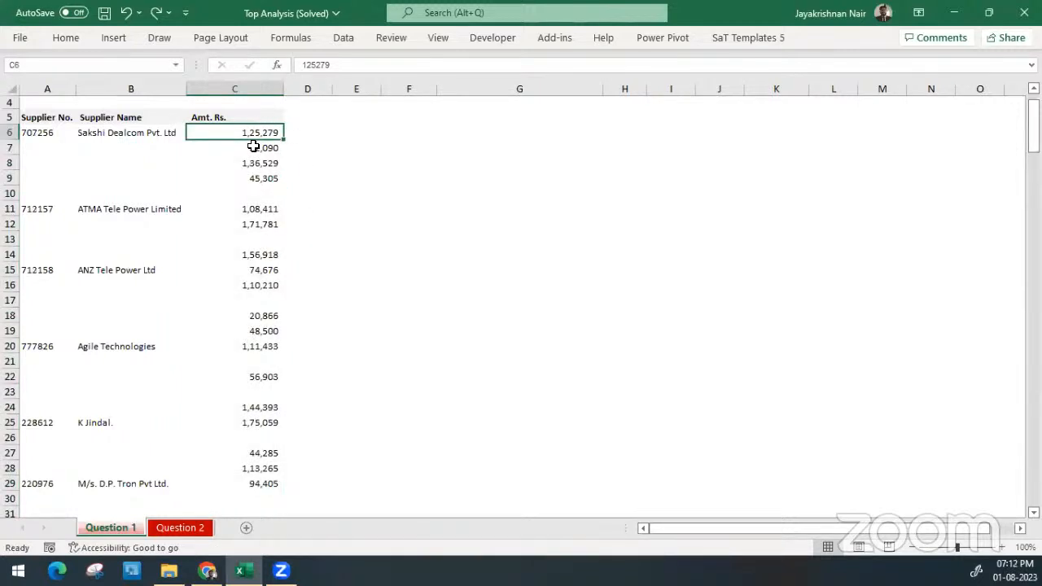
Enter the note "Ctrl + Shft + End" in cell G6
click(499, 131)
text(C)
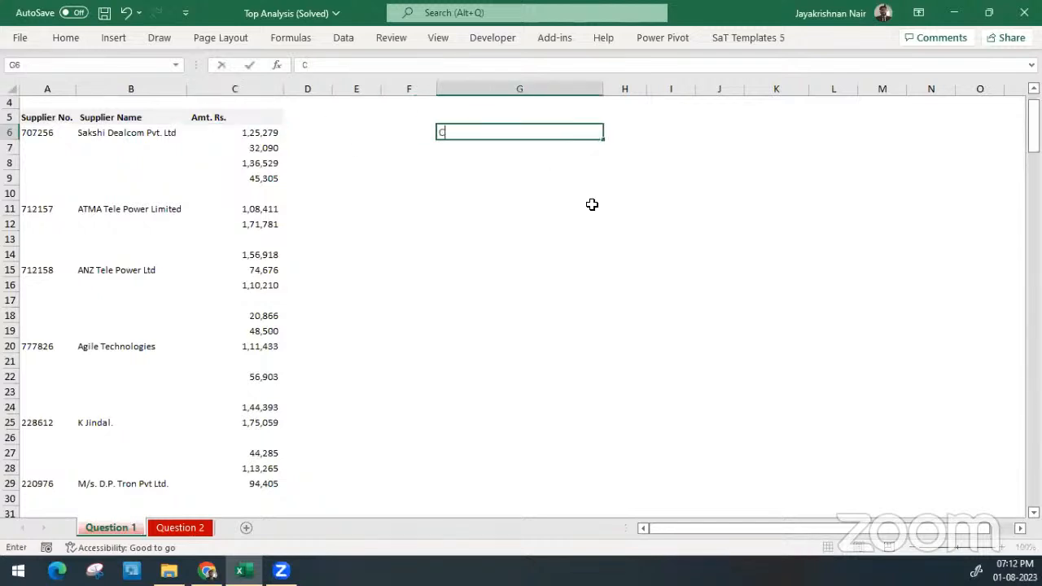
text(trl + Shft + End)
key(Return)
Extend the selection from C6 to the last used cell and shrink it to the Amt. Rs. entries C6:C229
key(Up)
key(Left)
key(Left)
key(Left)
key(Left)
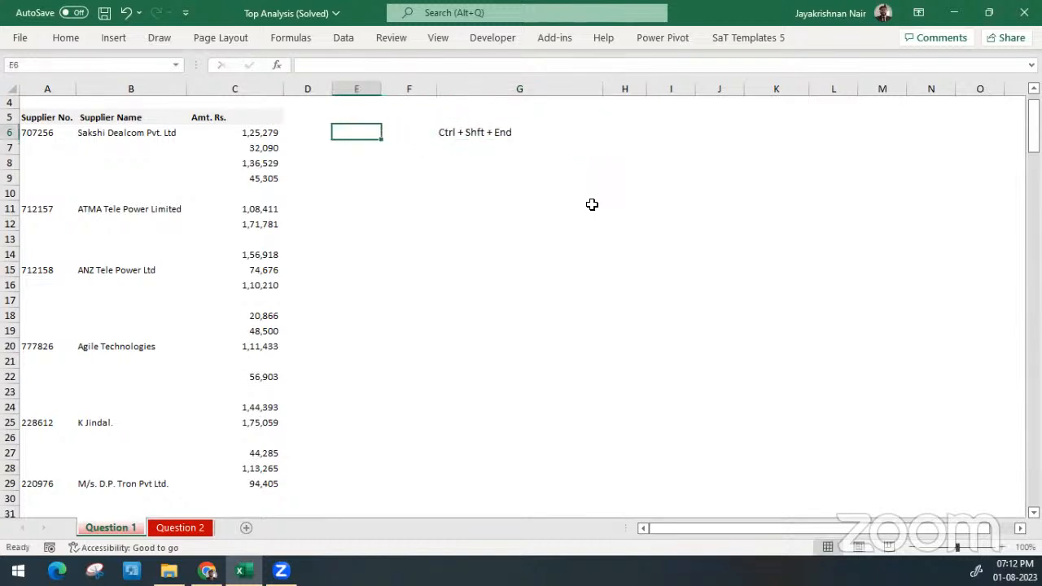
key(ctrl+shift+End)
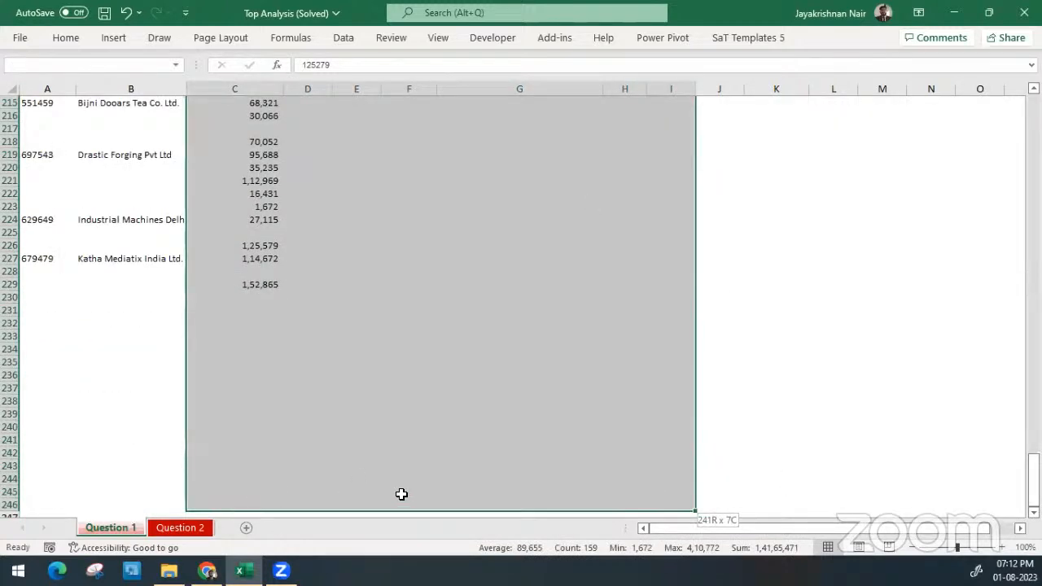
key(shift+Left)
key(shift+Left)
key(shift+Left)
key(shift+Left)
key(shift+Left)
key(shift+Left)
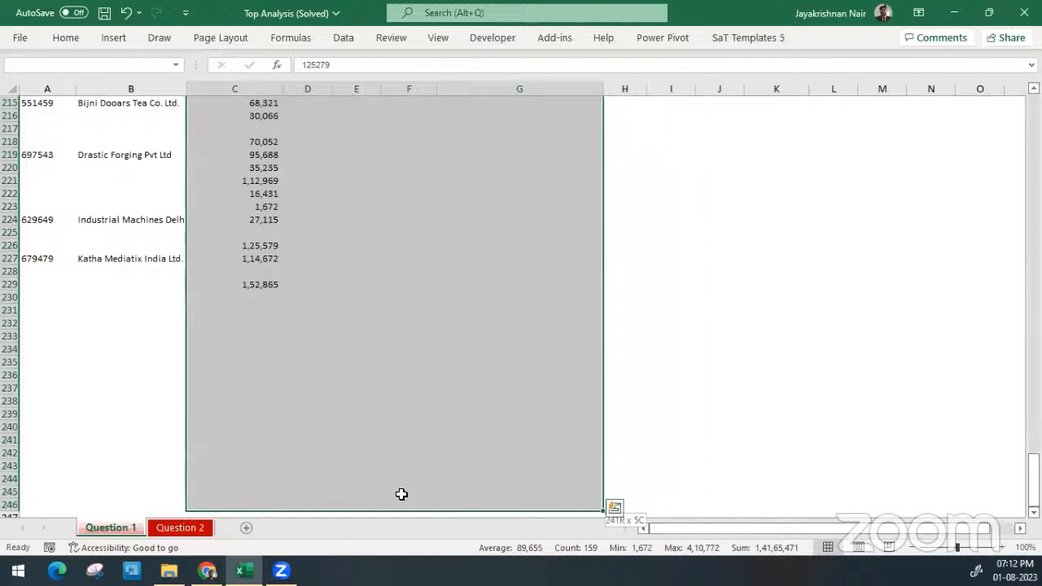
key(ctrl+shift+Up)
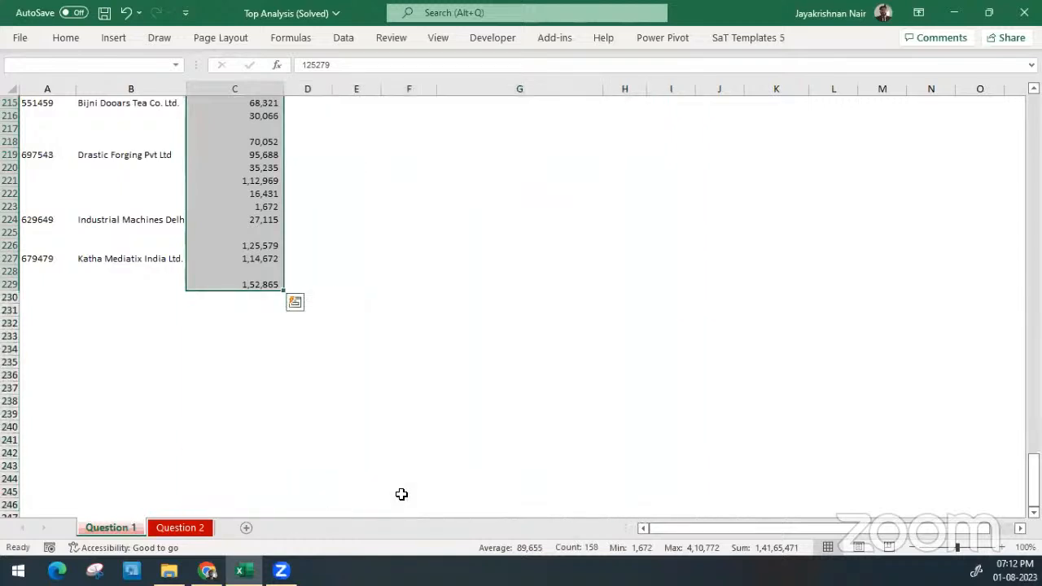
key(ctrl+BackSpace)
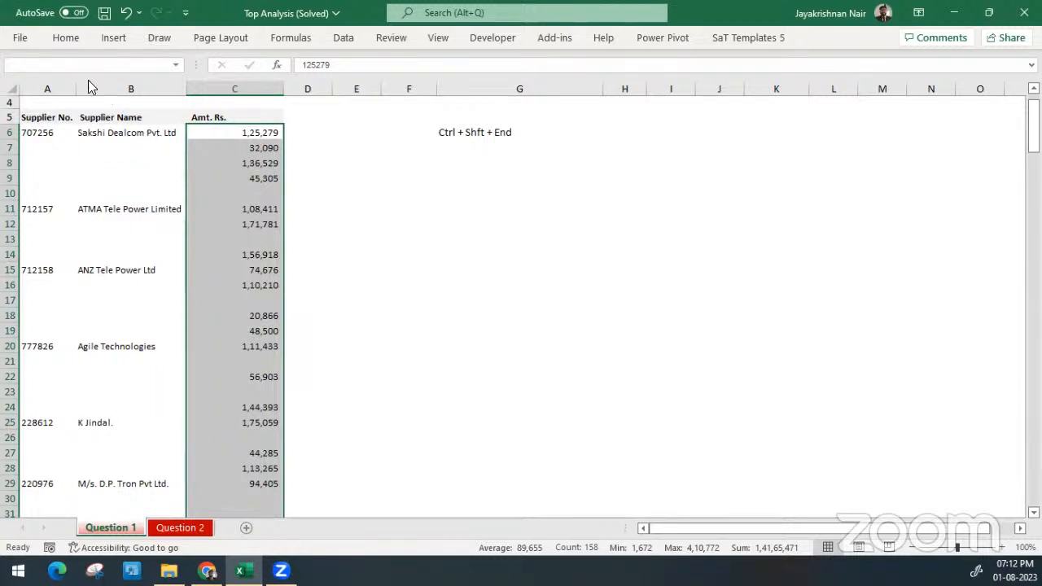
Use Go To Special with the Blanks option to select only the blank cells in the Amt. Rs. range
click(71, 41)
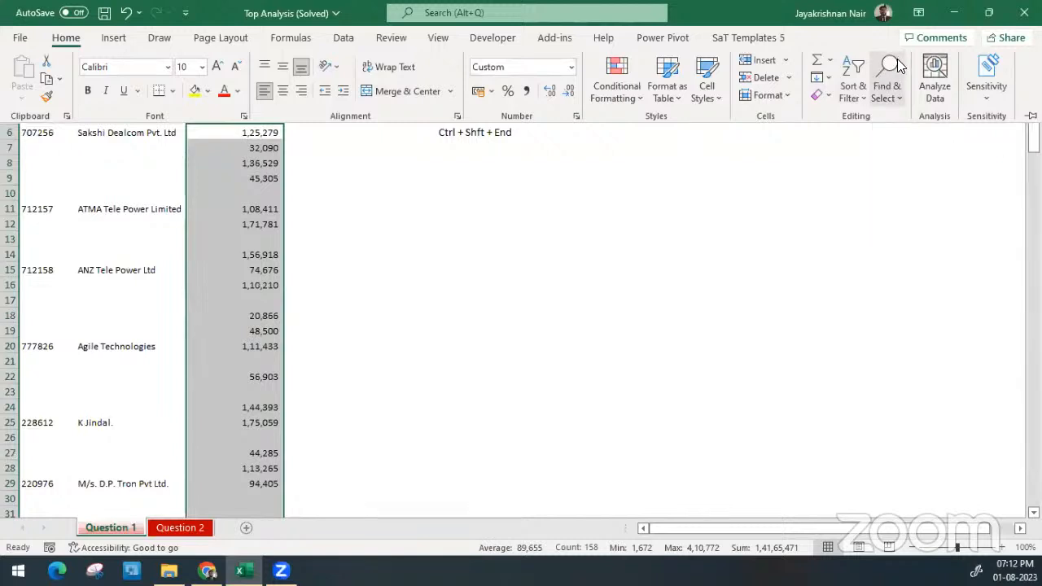
click(903, 97)
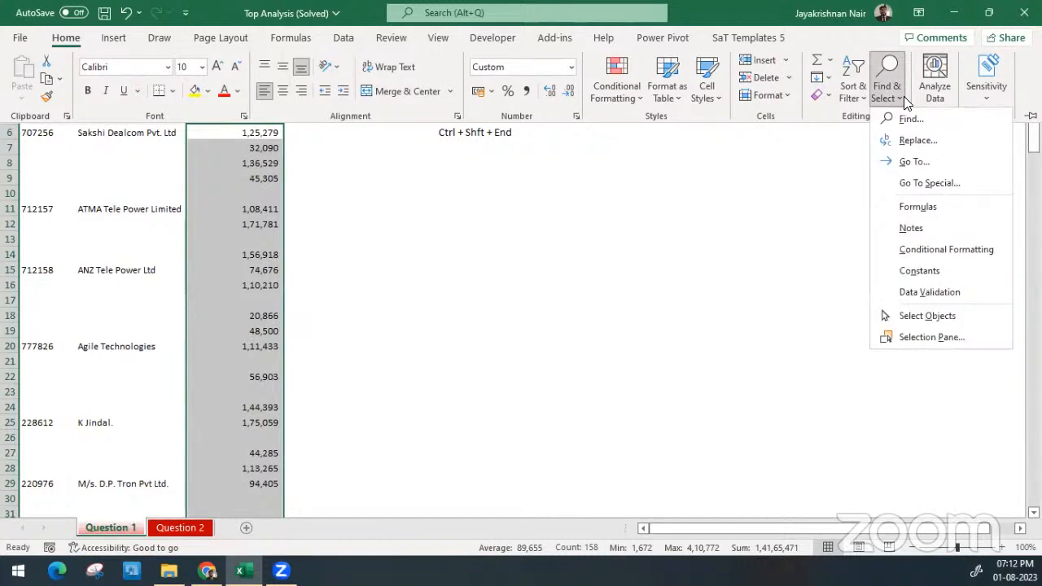
click(925, 184)
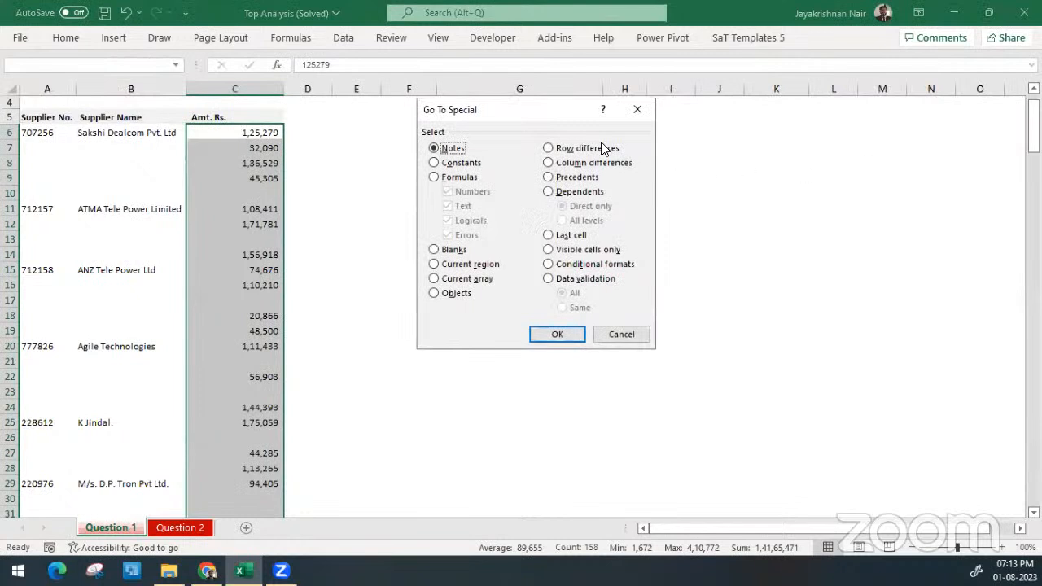
drag(514, 121, 418, 140)
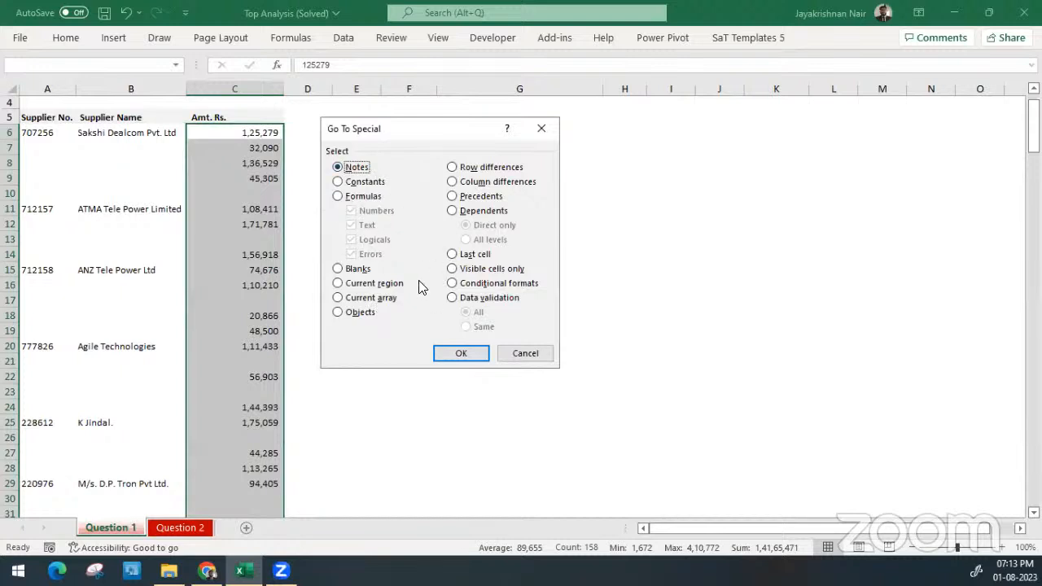
click(344, 273)
click(460, 353)
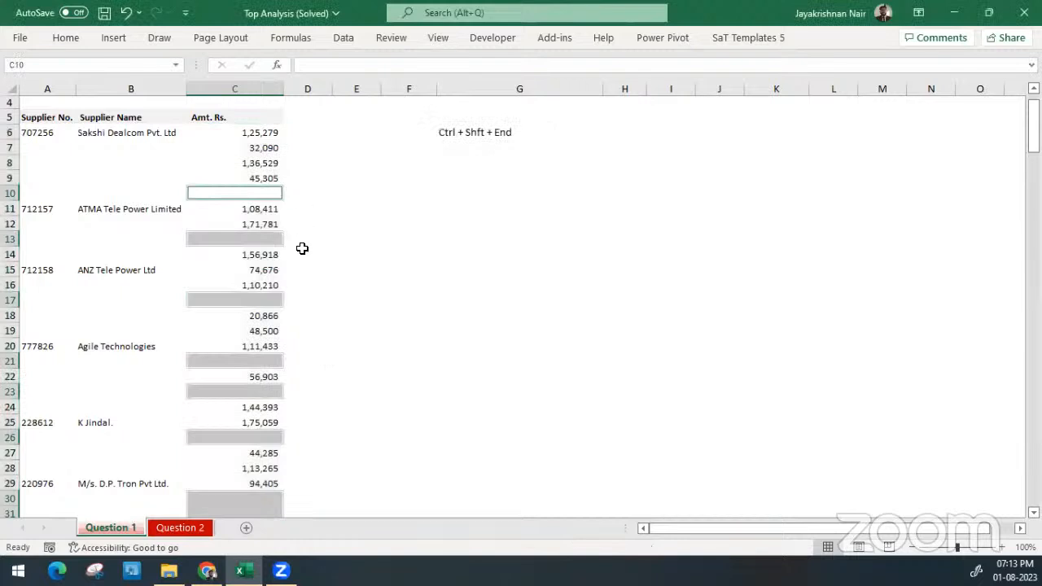
Delete the entire sheet rows containing the selected blank Amt. Rs. cells
scroll(264, 332, down, 11)
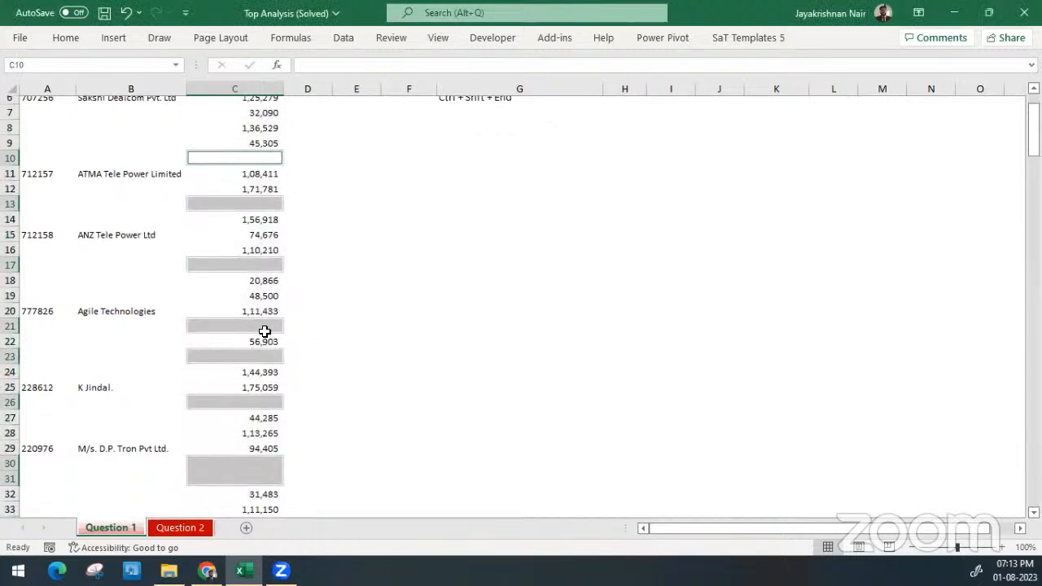
scroll(265, 332, down, 6)
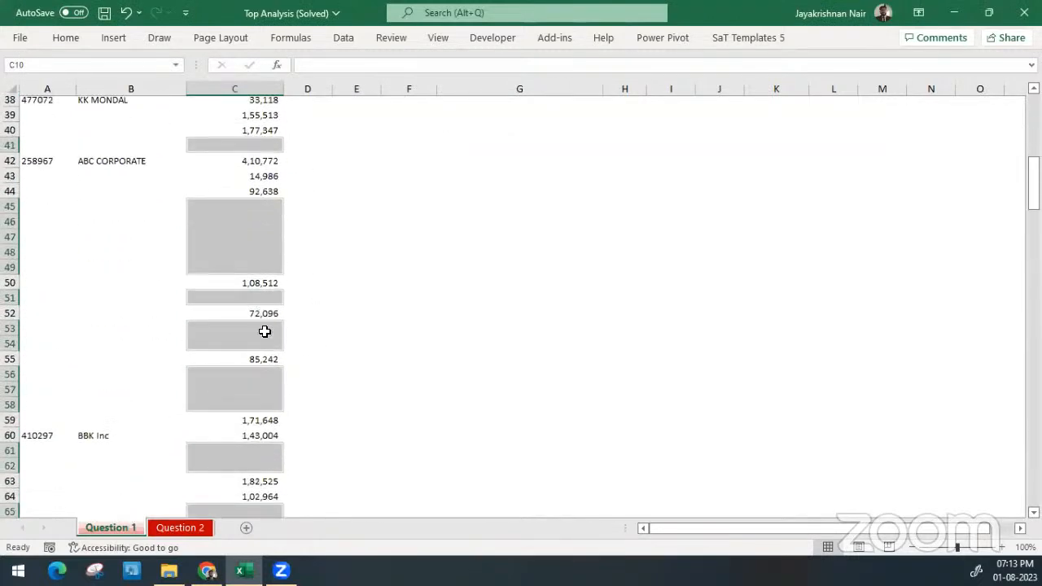
scroll(264, 332, down, 4)
scroll(265, 332, up, 20)
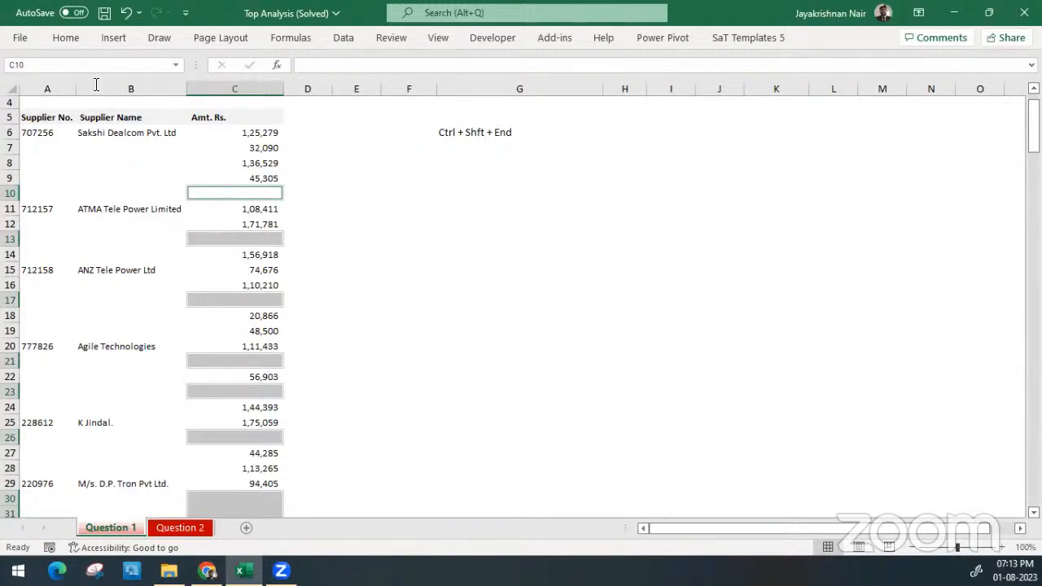
click(60, 42)
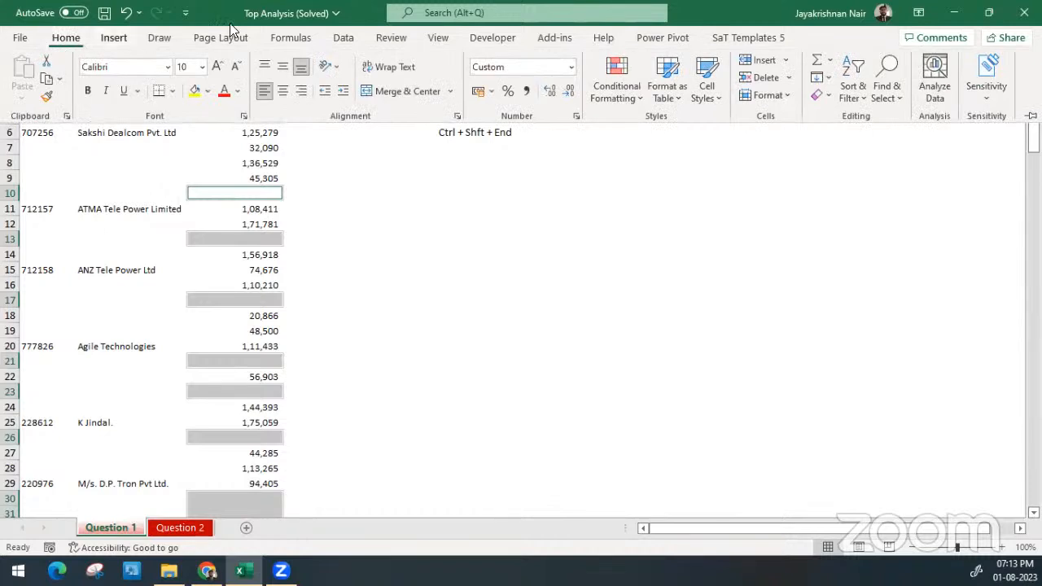
click(789, 79)
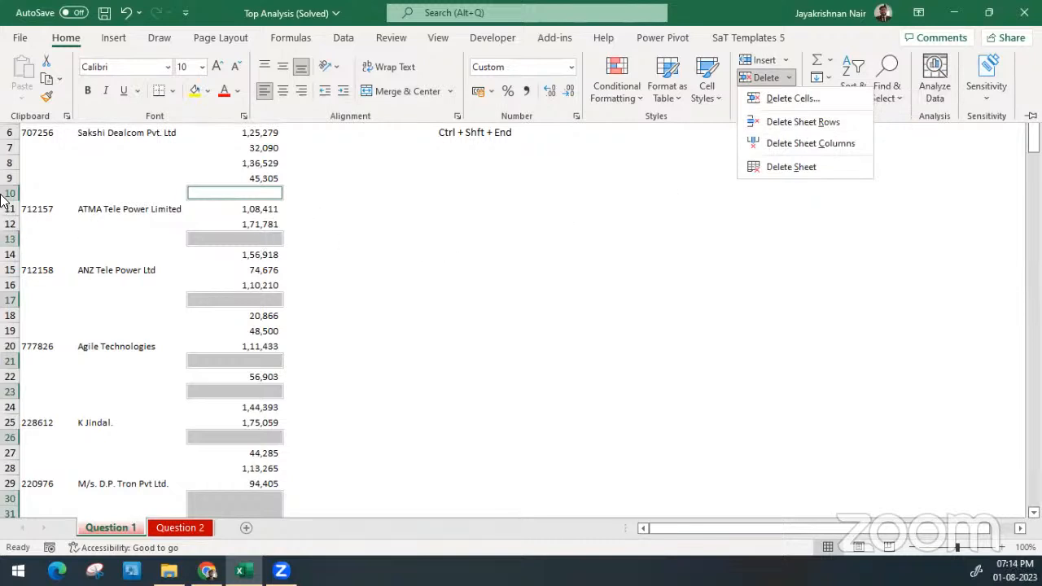
click(803, 122)
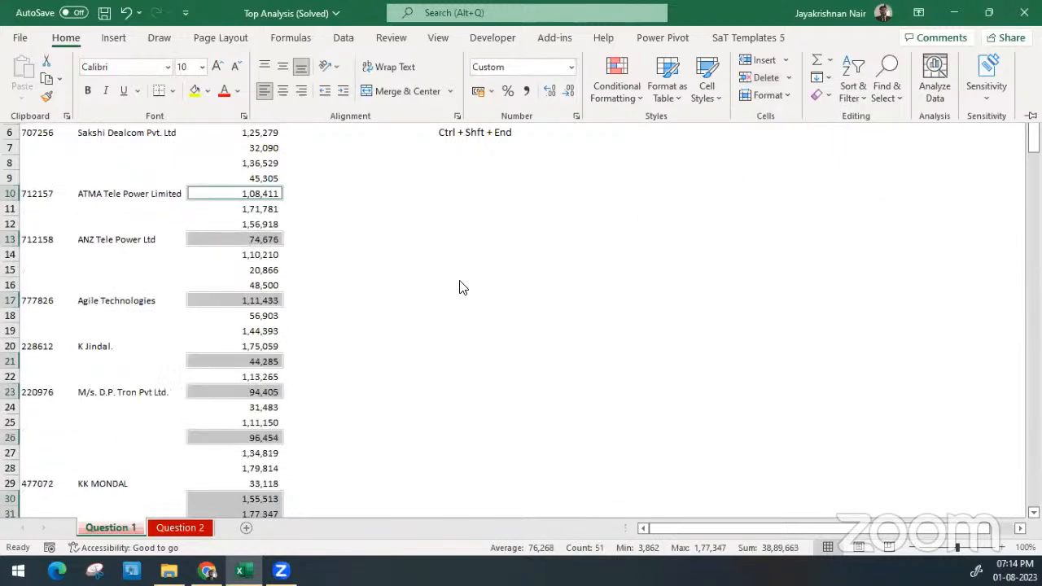
Check the remaining supplier entries down to the end of the list and undo the row deletion
click(252, 147)
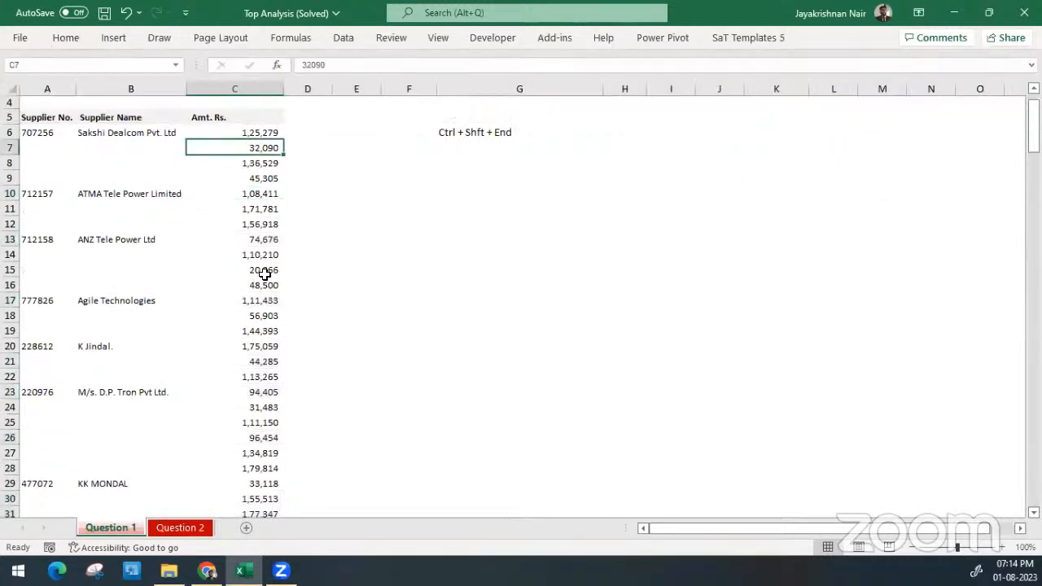
scroll(264, 275, down, 1)
scroll(265, 275, down, 20)
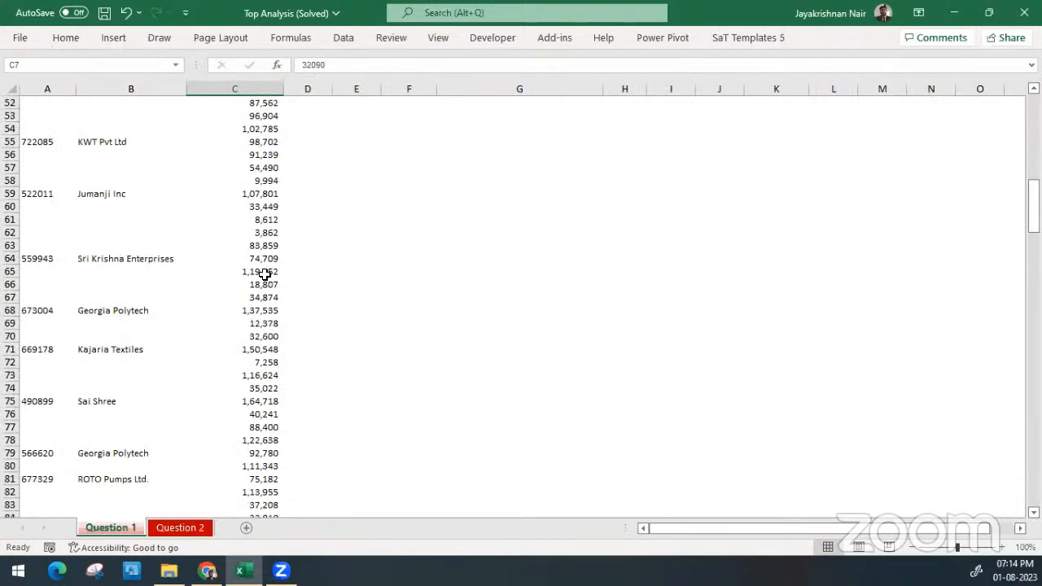
scroll(265, 275, down, 20)
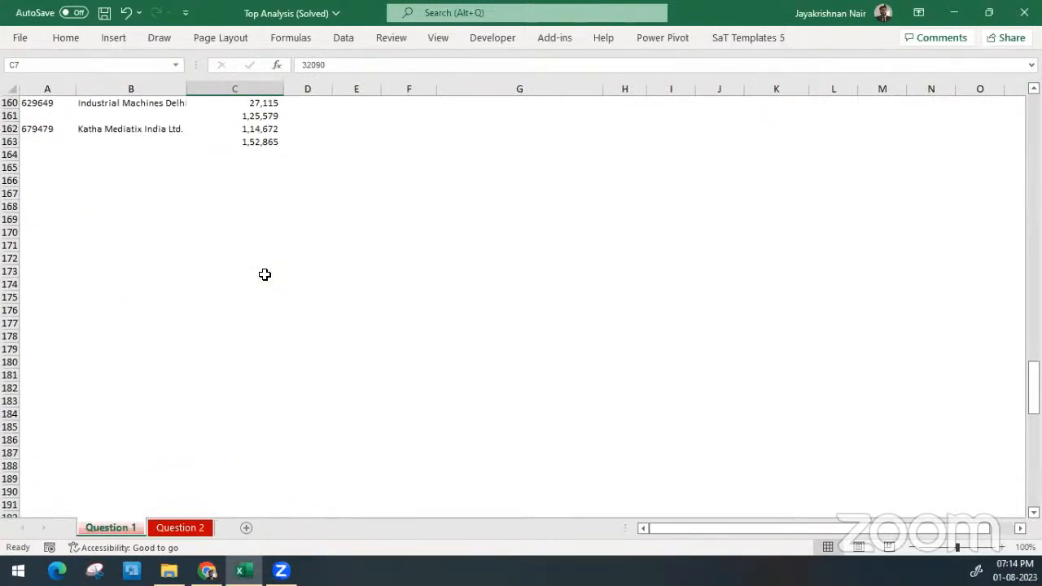
scroll(265, 275, up, 20)
scroll(265, 275, up, 20)
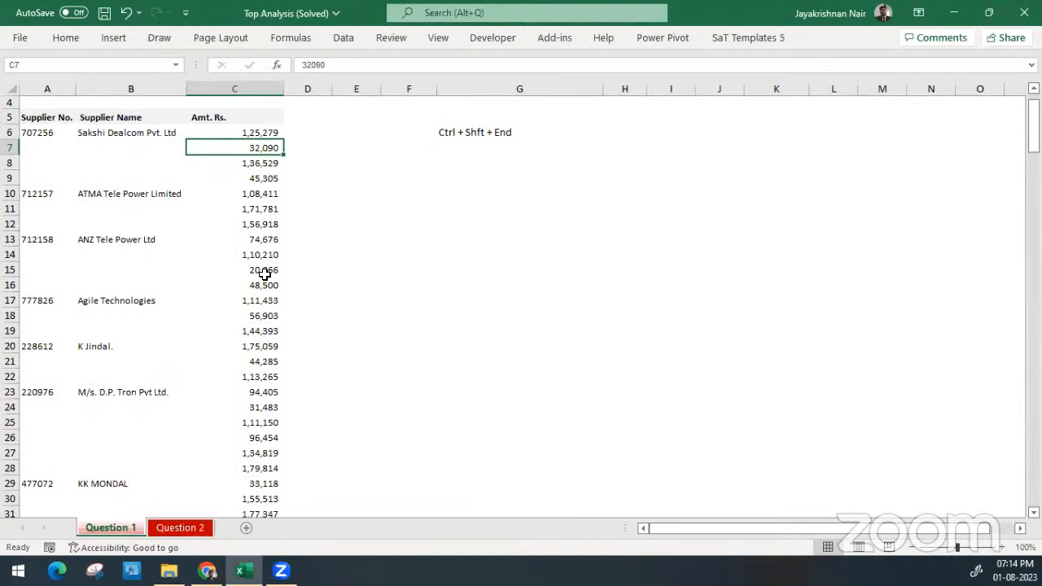
key(ctrl+z)
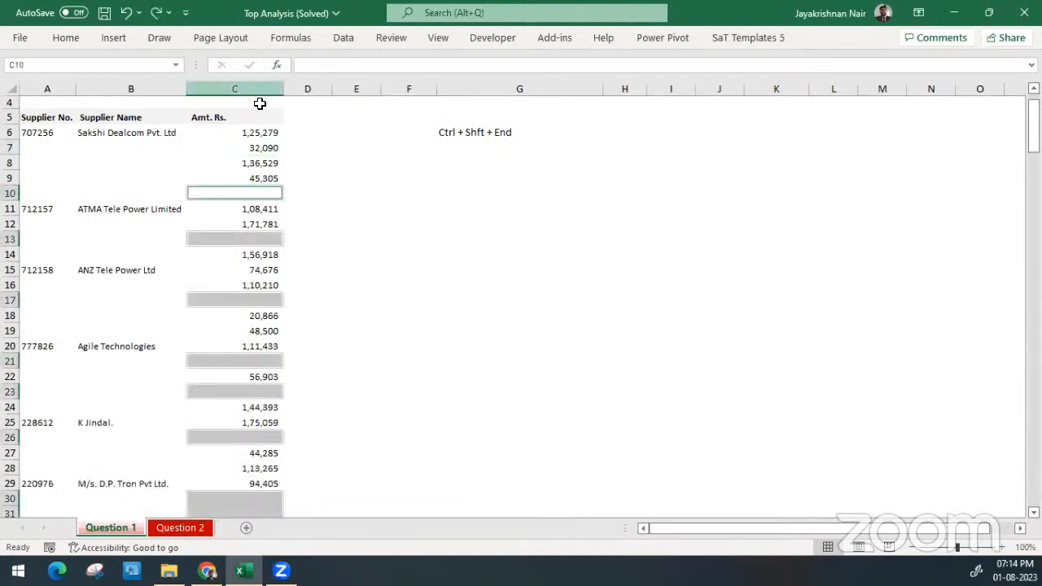
Select the Amt. Rs. entries C6:C229 and bring the start of the range back into view
click(256, 132)
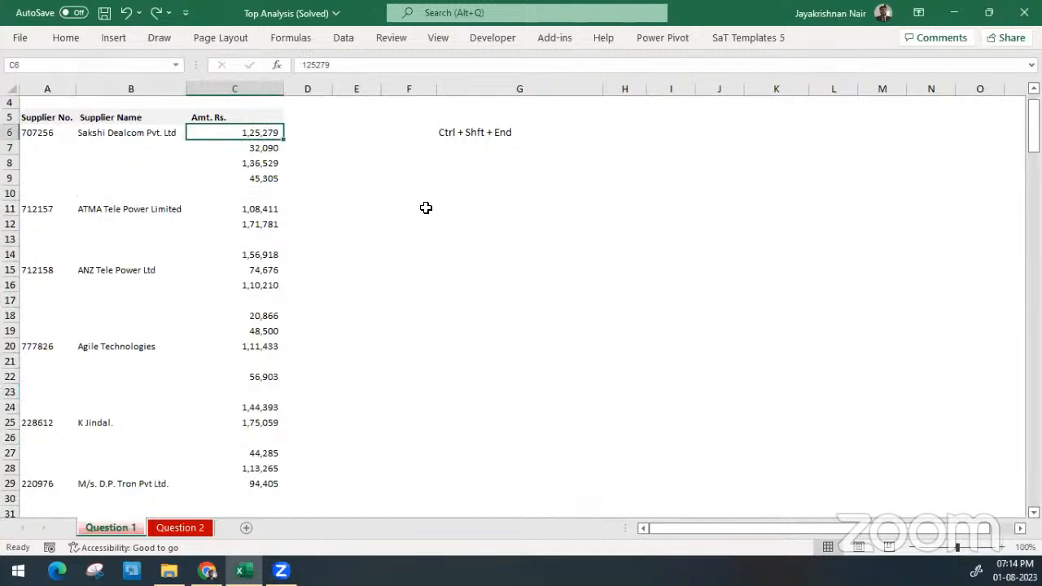
scroll(426, 207, down, 20)
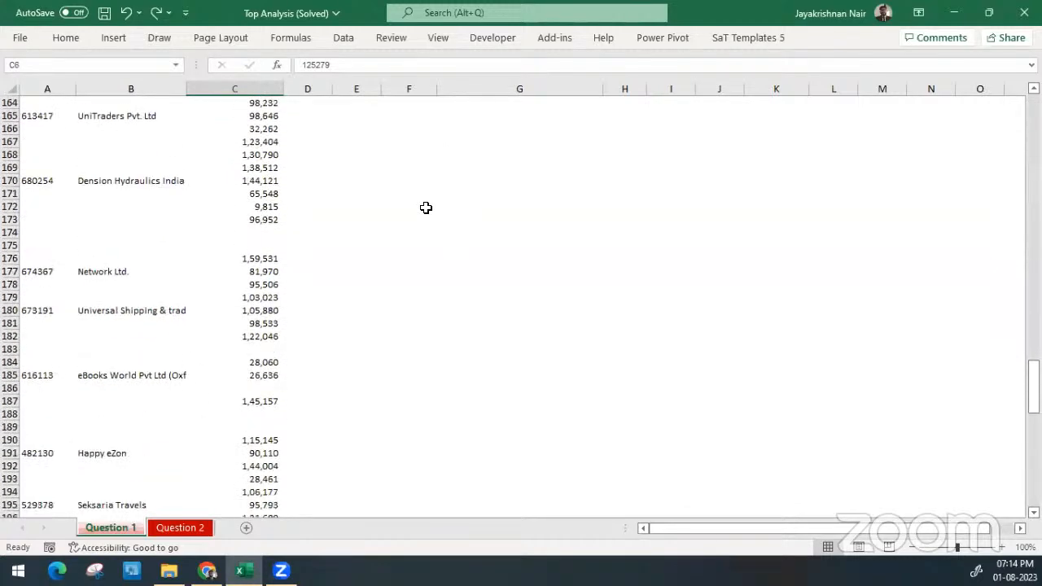
scroll(426, 208, down, 20)
scroll(425, 208, up, 4)
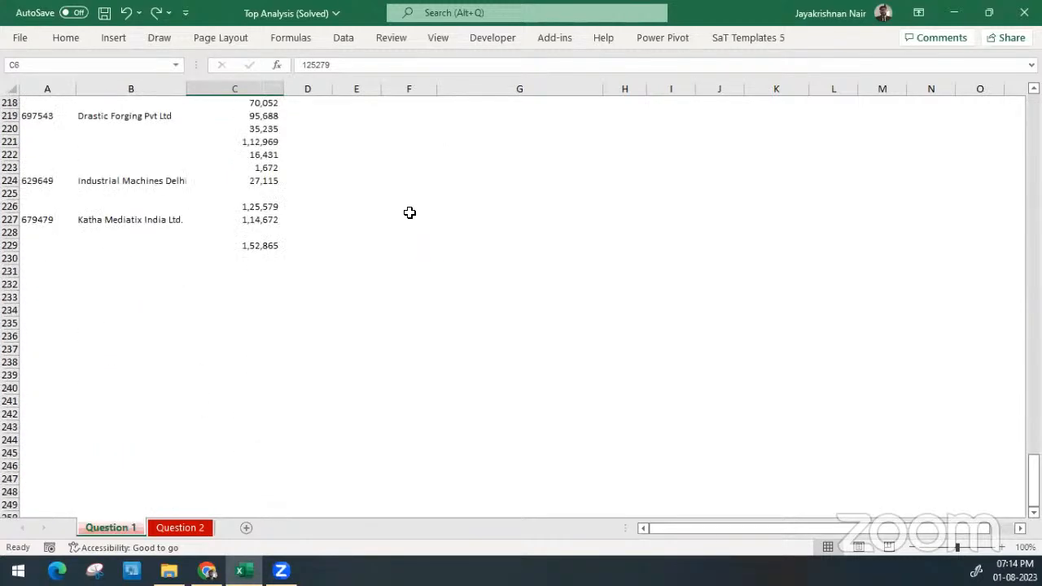
shift+click(265, 244)
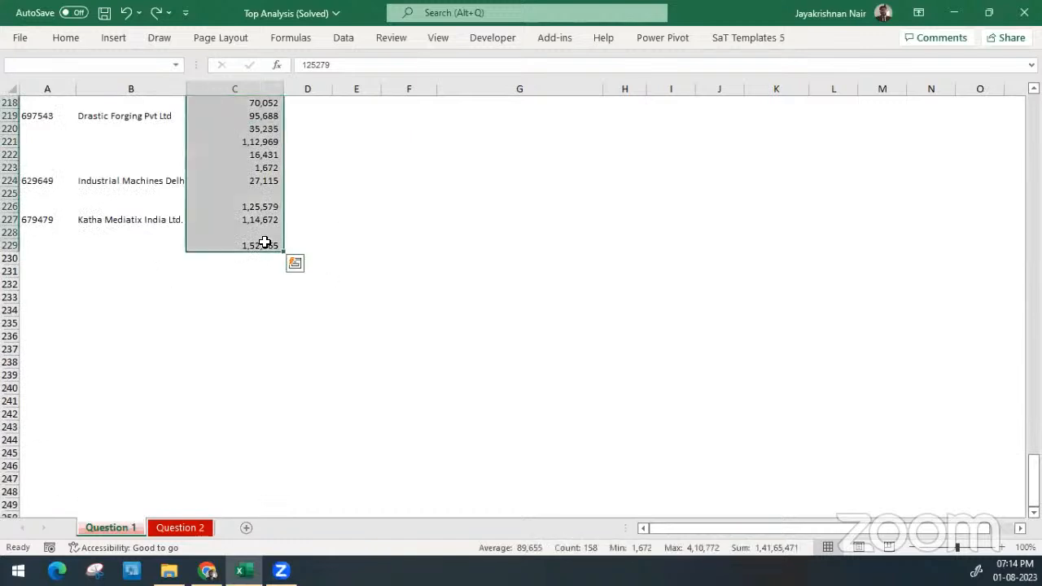
key(ctrl+BackSpace)
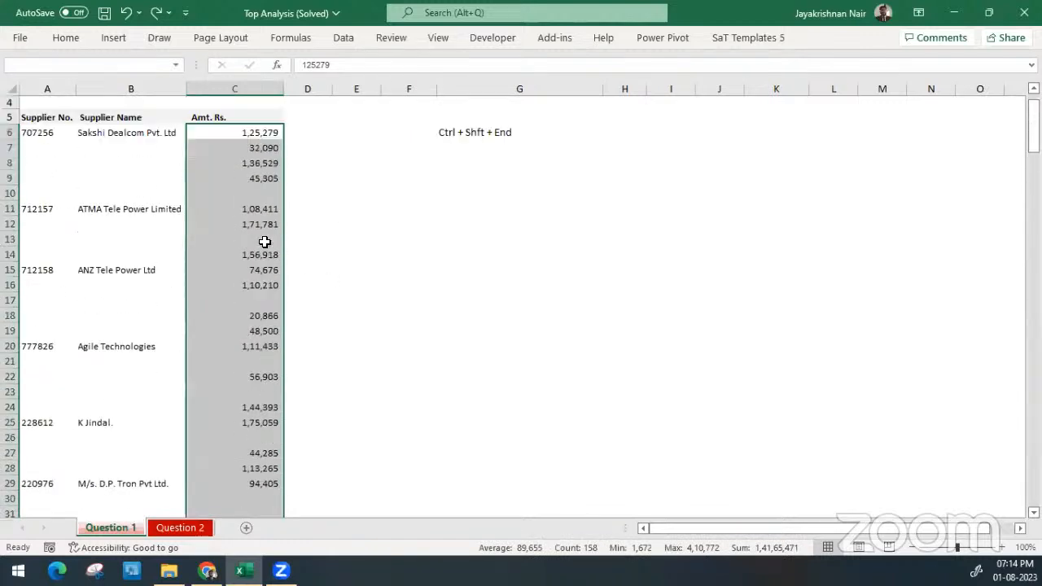
Select only the blank cells within C6:C229 using Go To Special with the Blanks option
click(65, 41)
click(884, 91)
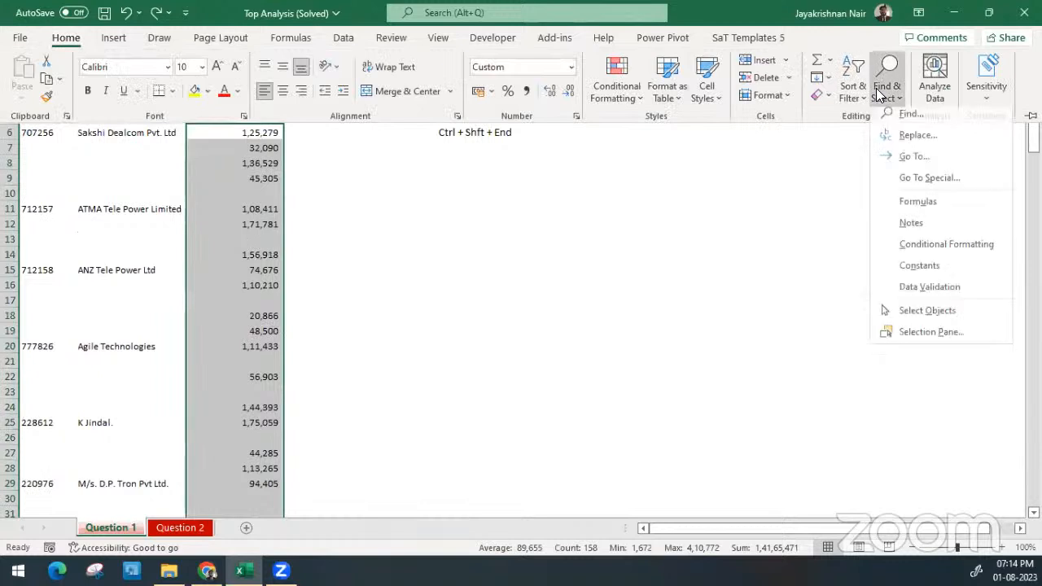
click(945, 182)
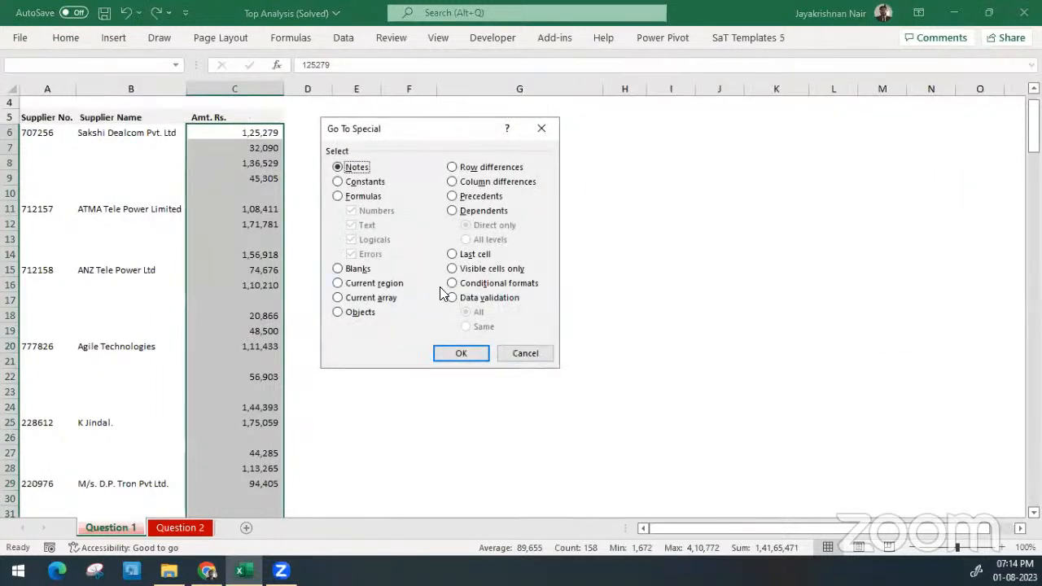
click(355, 272)
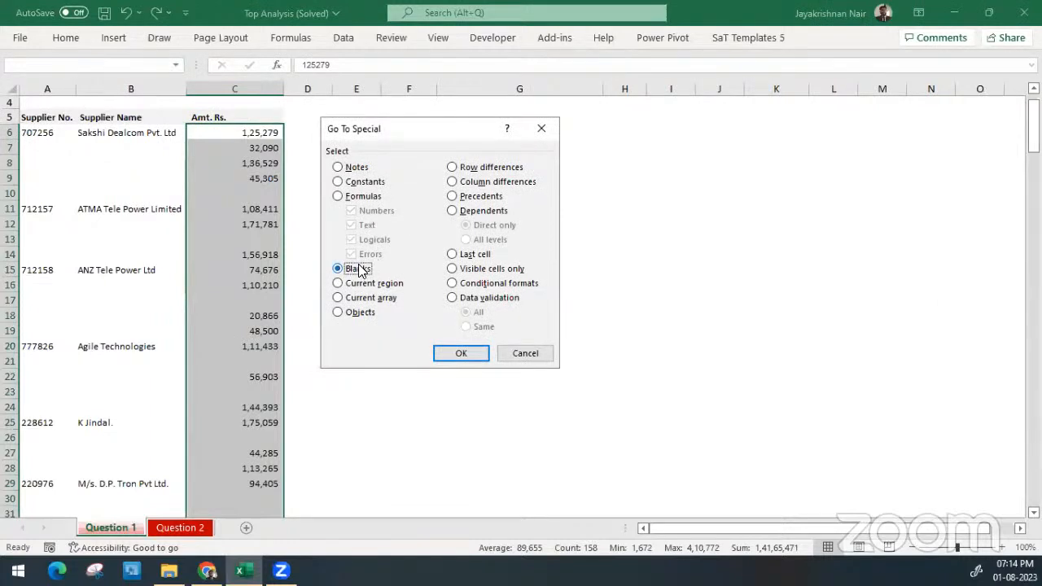
click(460, 353)
Check the selected blank amounts and delete their entire sheet rows from the supplier list
scroll(367, 323, down, 1)
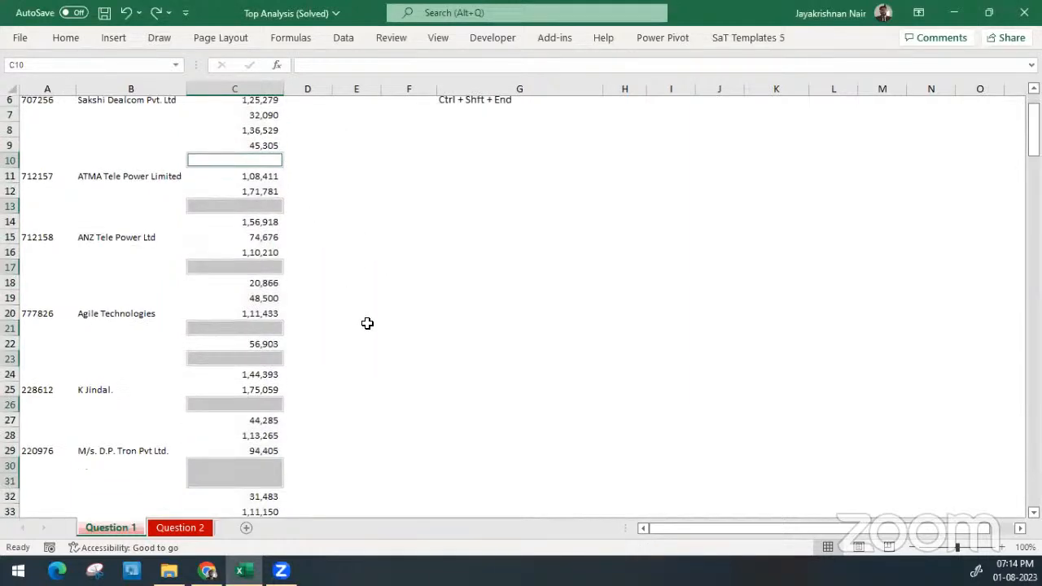
scroll(367, 323, down, 10)
scroll(367, 323, up, 7)
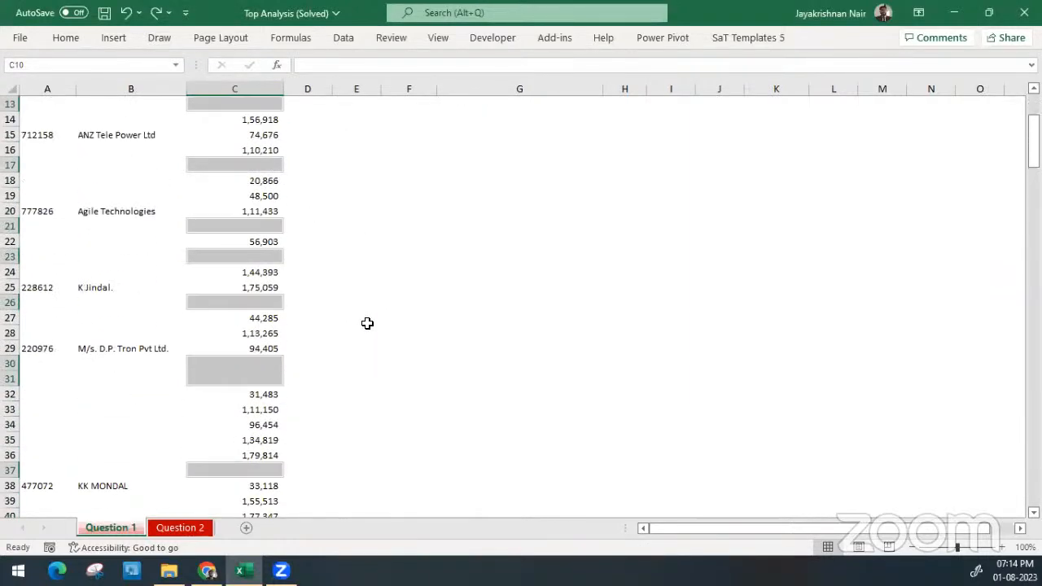
scroll(367, 323, up, 3)
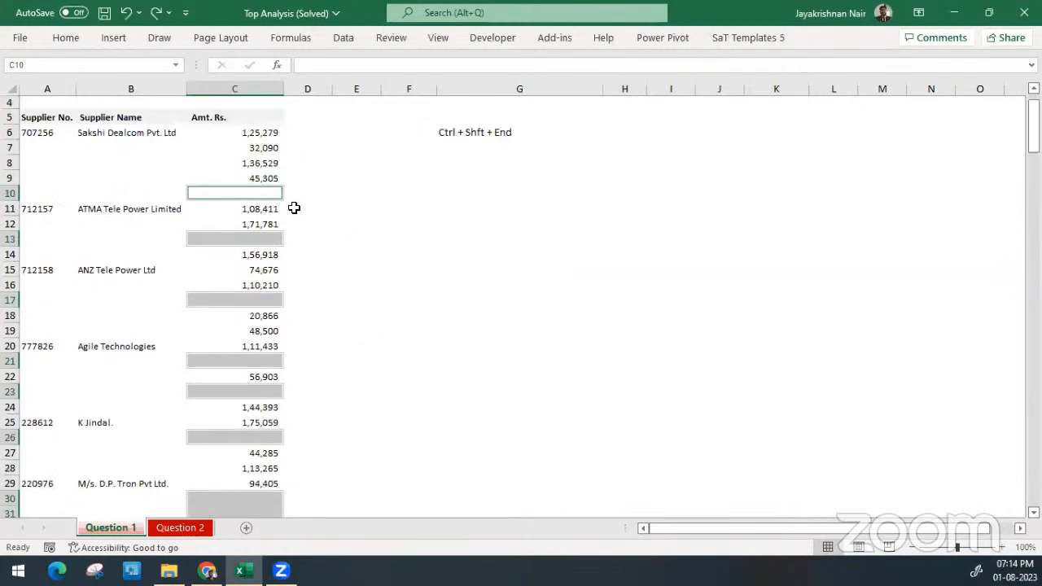
click(66, 32)
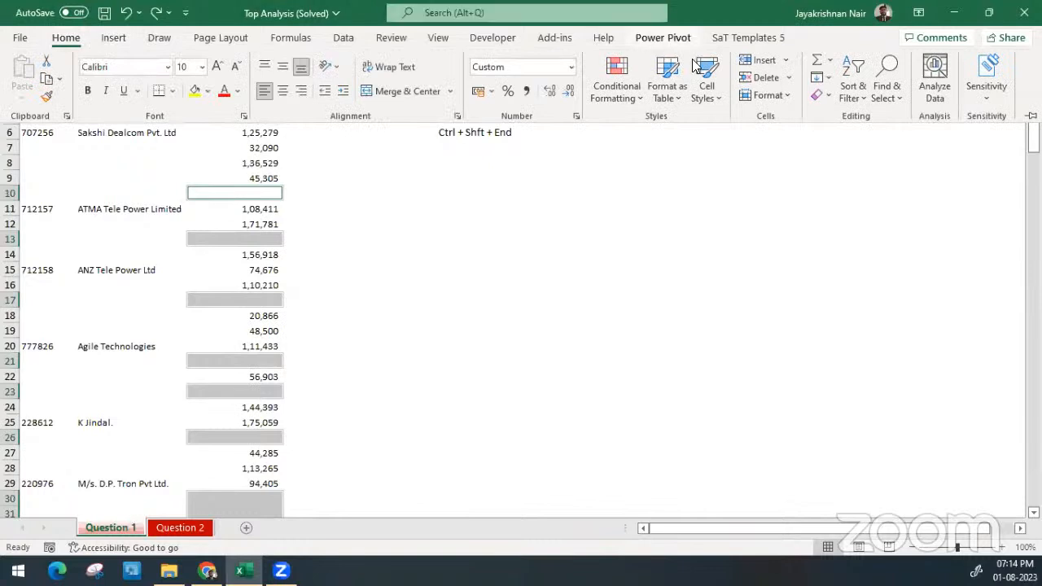
click(787, 78)
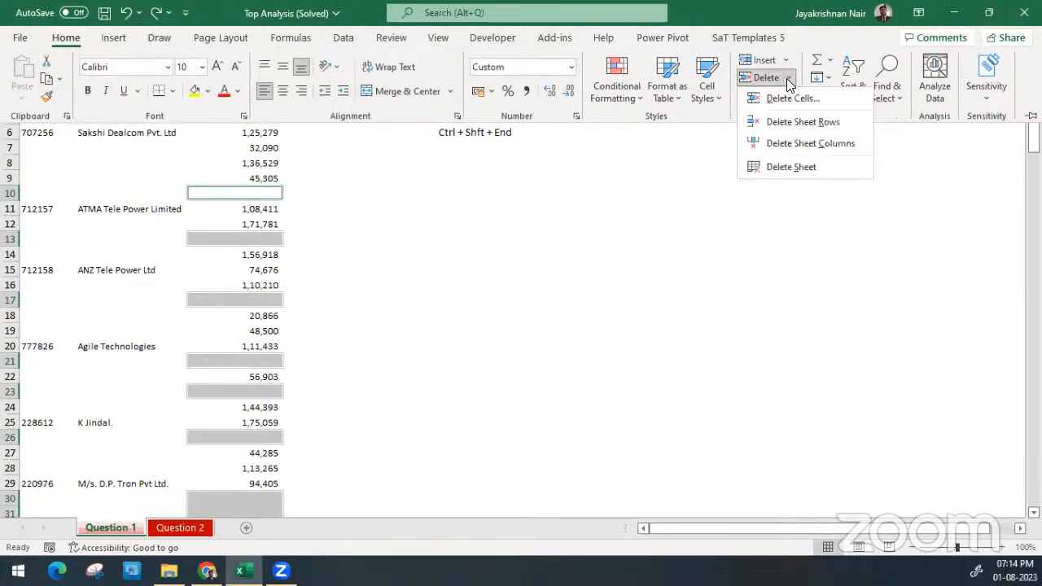
click(788, 79)
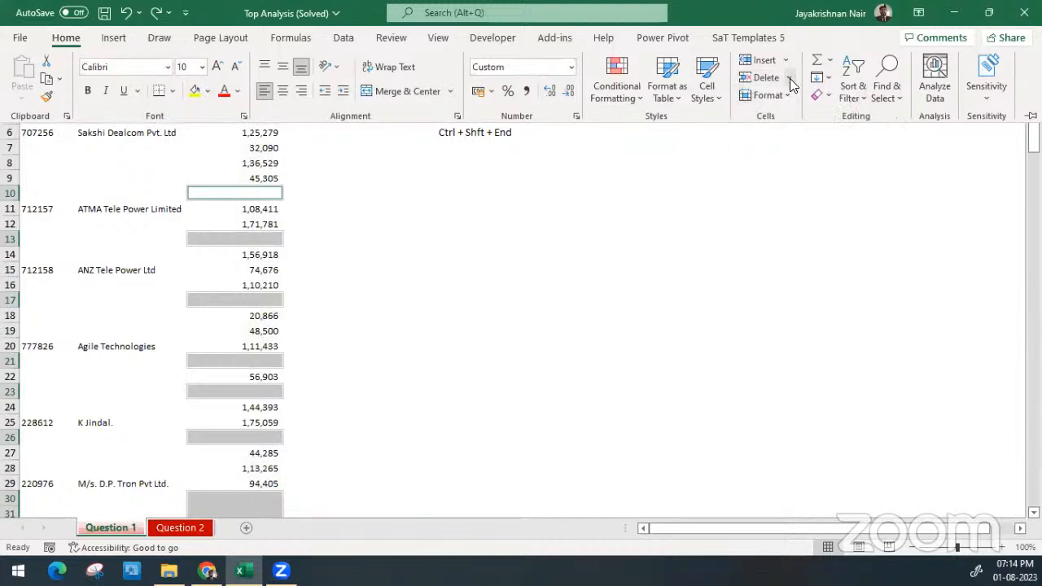
click(788, 81)
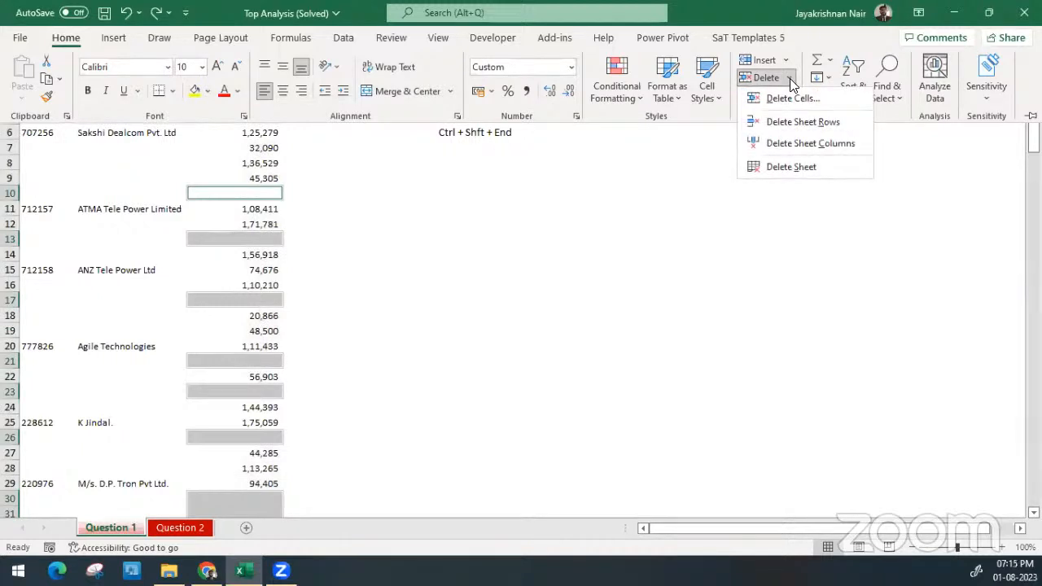
click(825, 130)
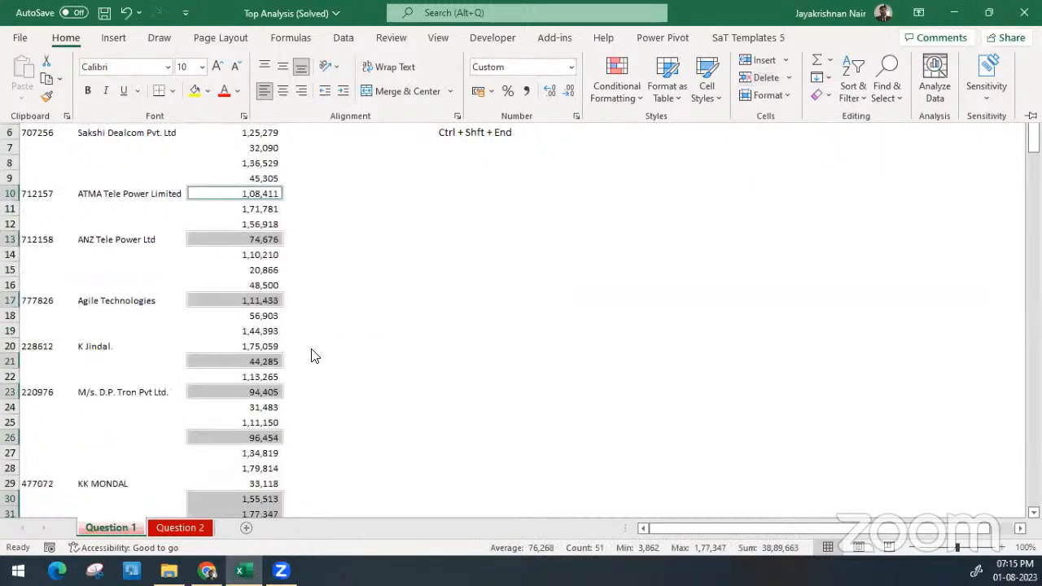
Clear the shortcut note from cell G6
click(233, 177)
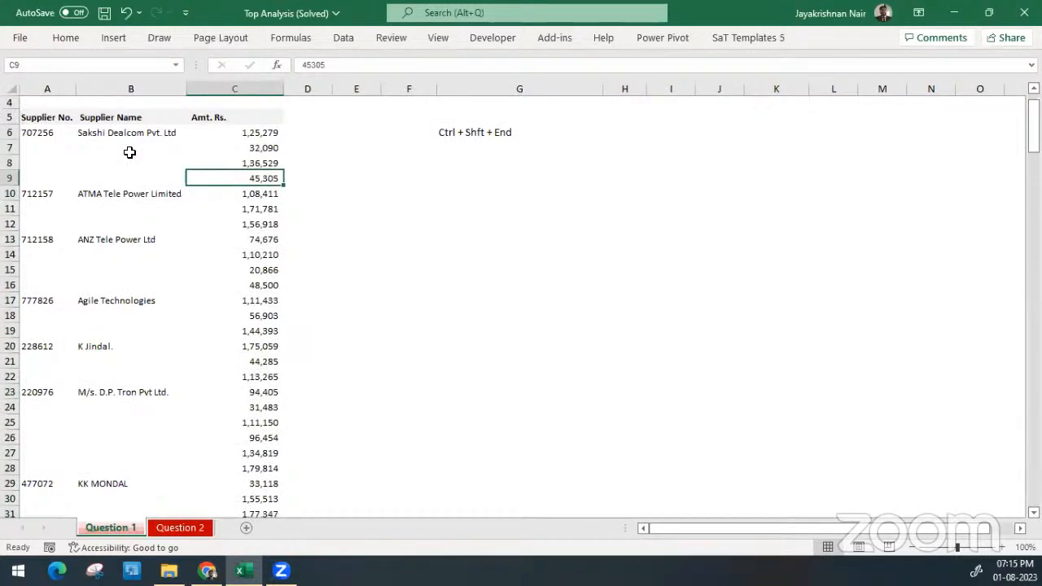
click(474, 130)
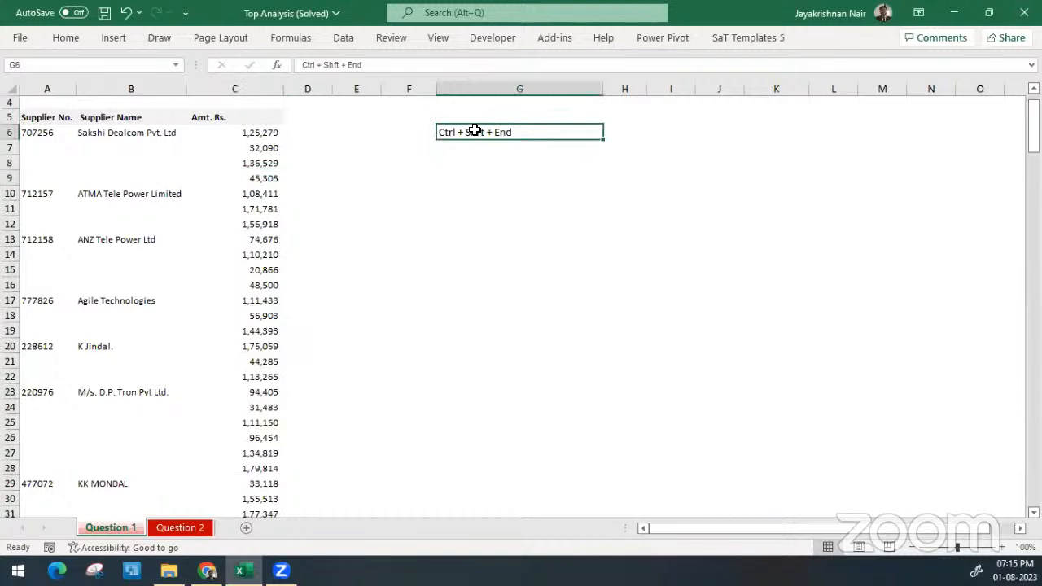
key(Delete)
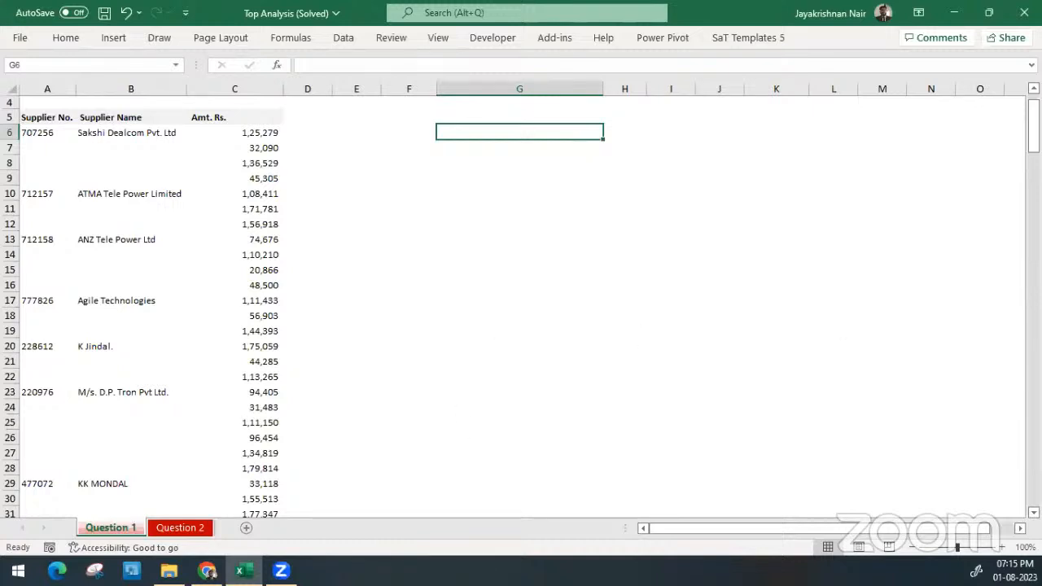
key(ctrl+n)
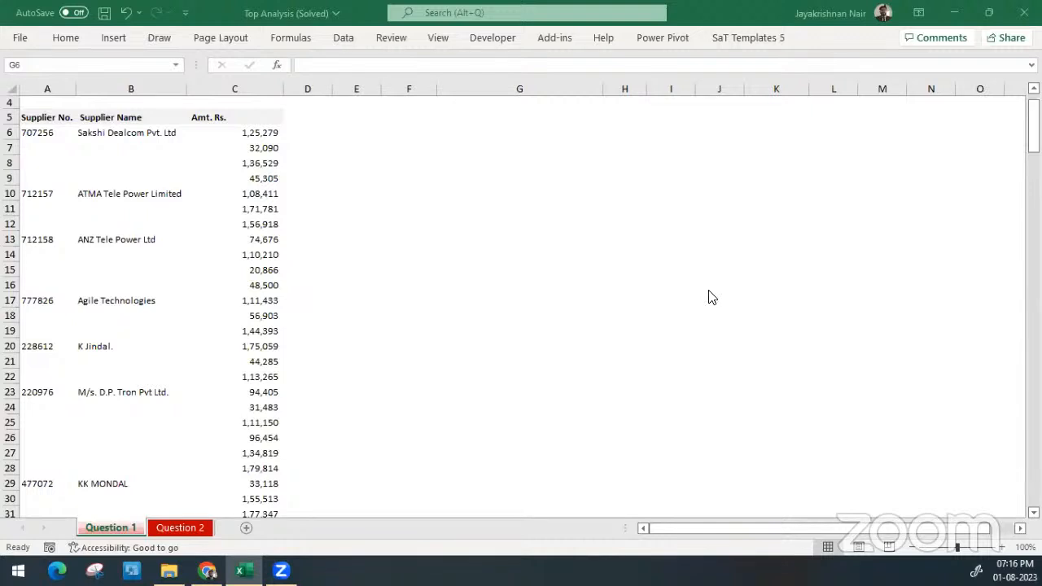
click(167, 165)
click(167, 165)
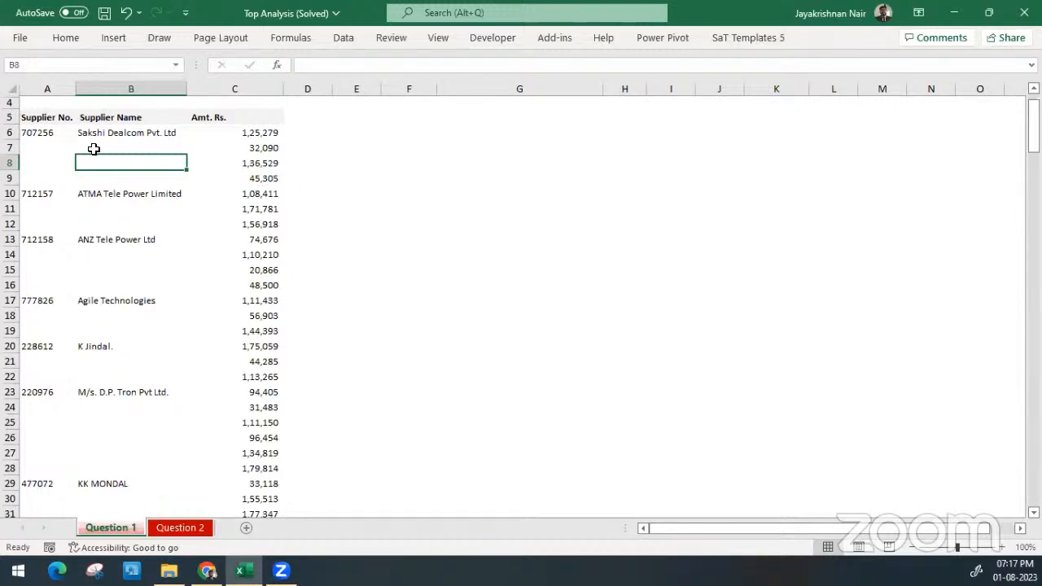
Try filling the Sakshi Dealcom supplier number and name down through A6:B9, select A10:B12 and undo the fill
drag(36, 137, 164, 178)
key(ctrl+d)
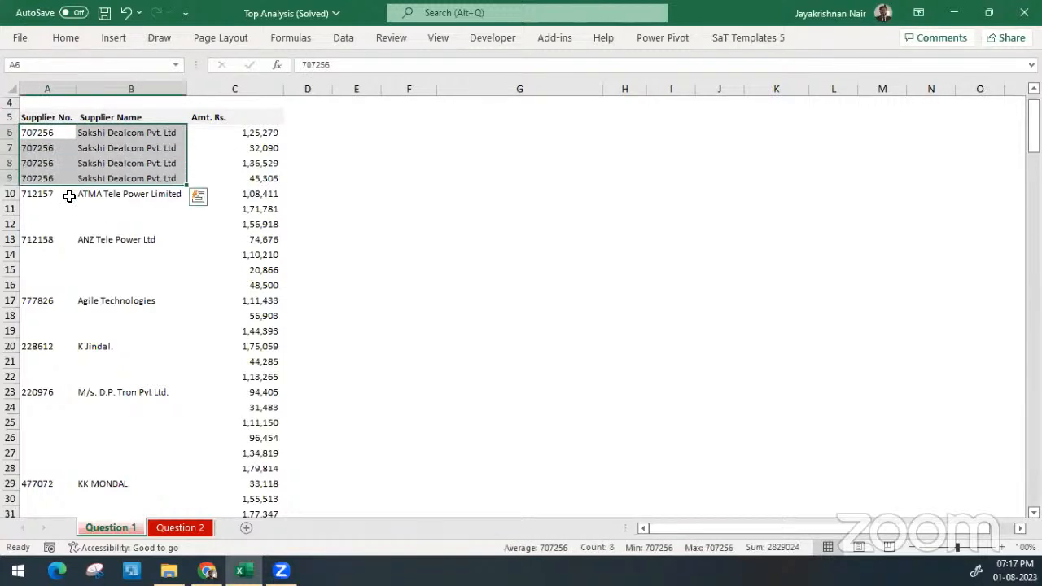
drag(50, 196, 138, 224)
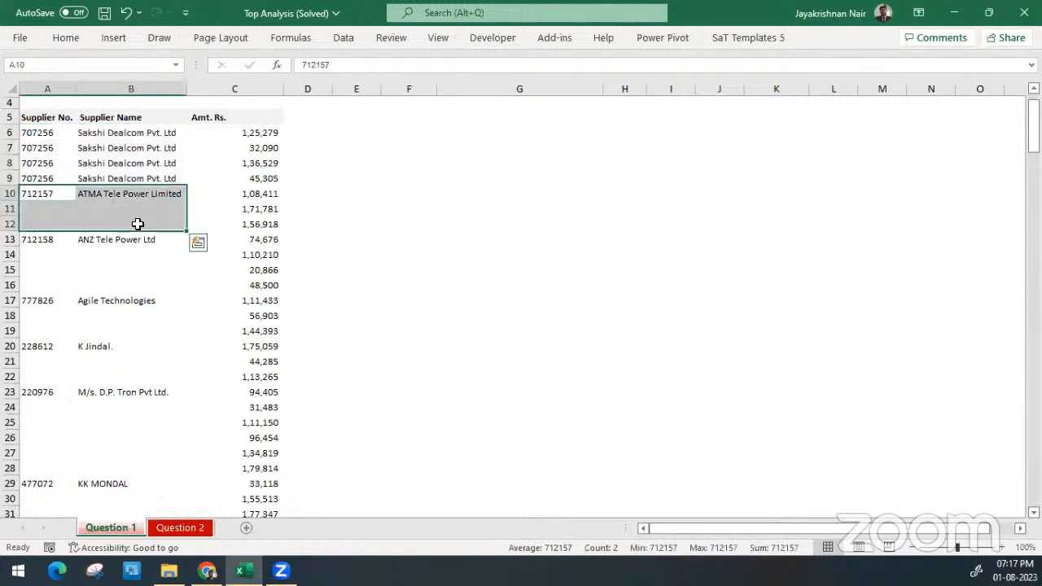
key(ctrl+q)
key(Escape)
click(139, 224)
key(ctrl+z)
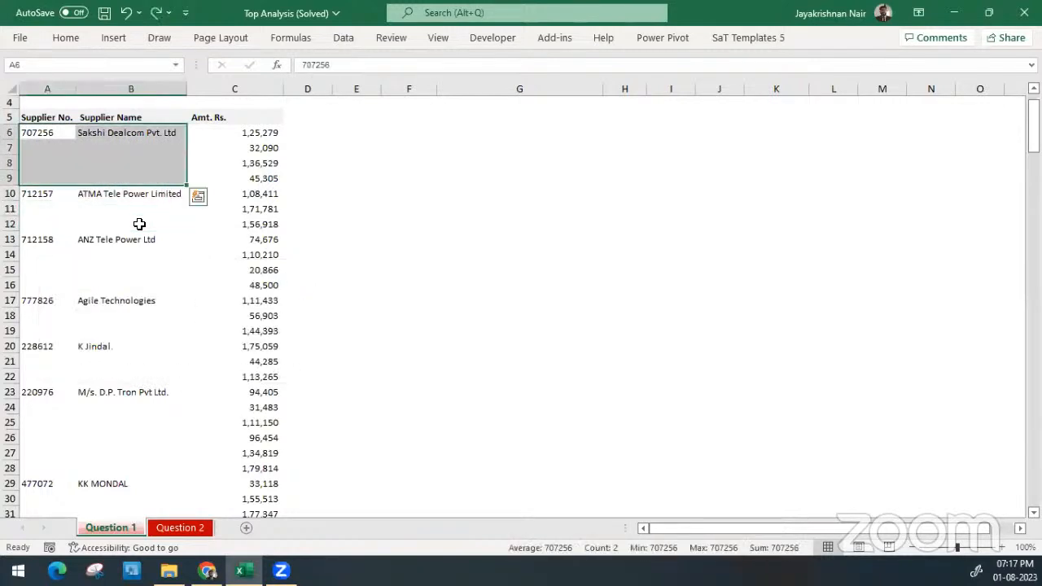
click(112, 174)
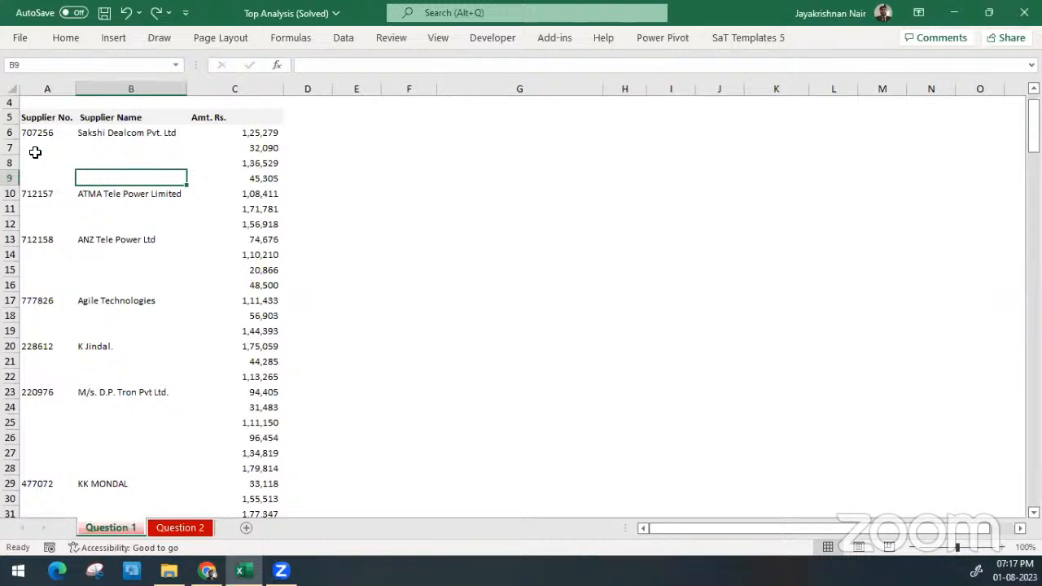
drag(35, 150, 144, 181)
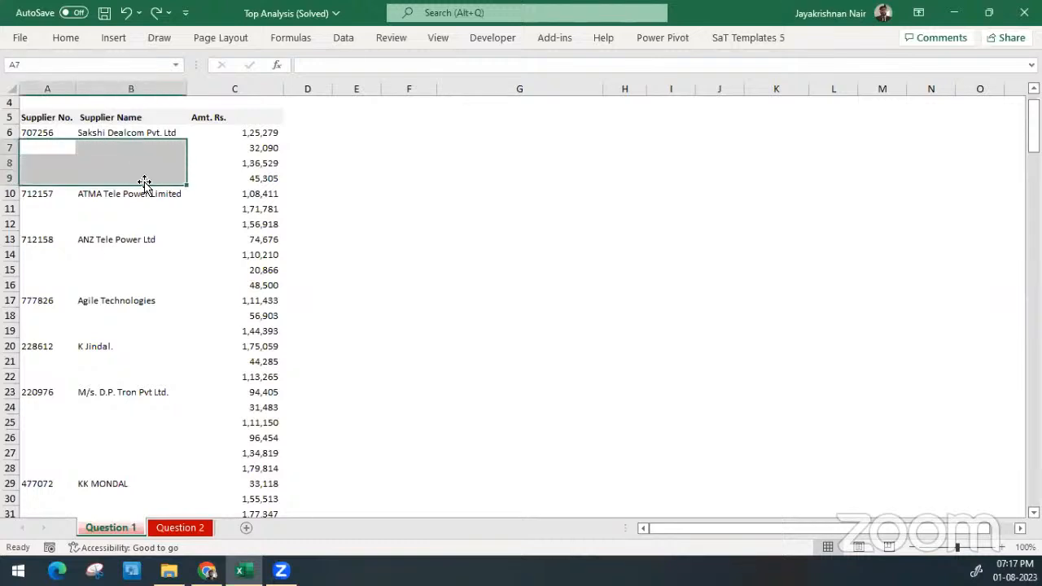
click(47, 207)
drag(46, 208, 129, 227)
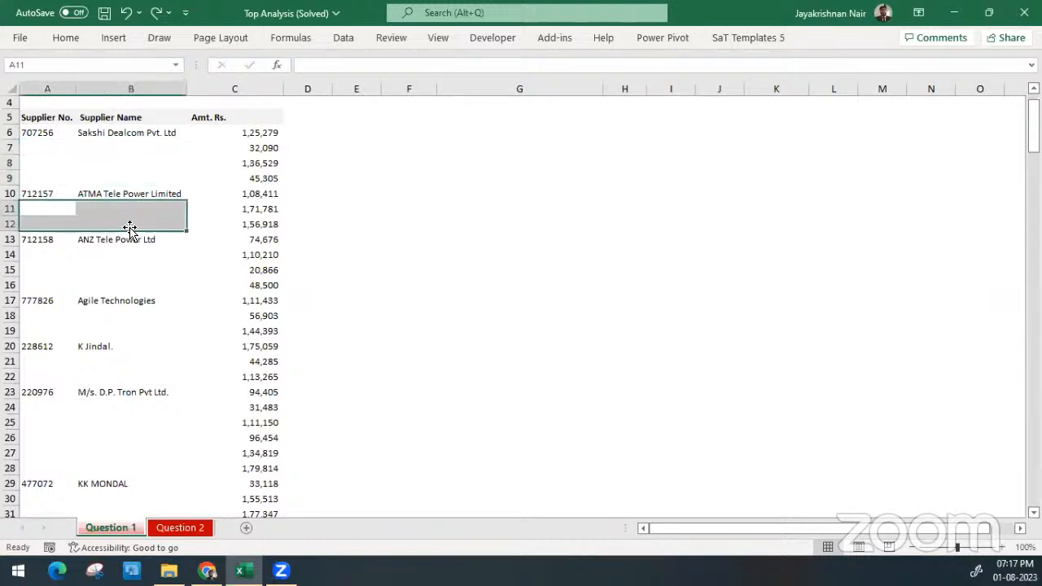
click(259, 161)
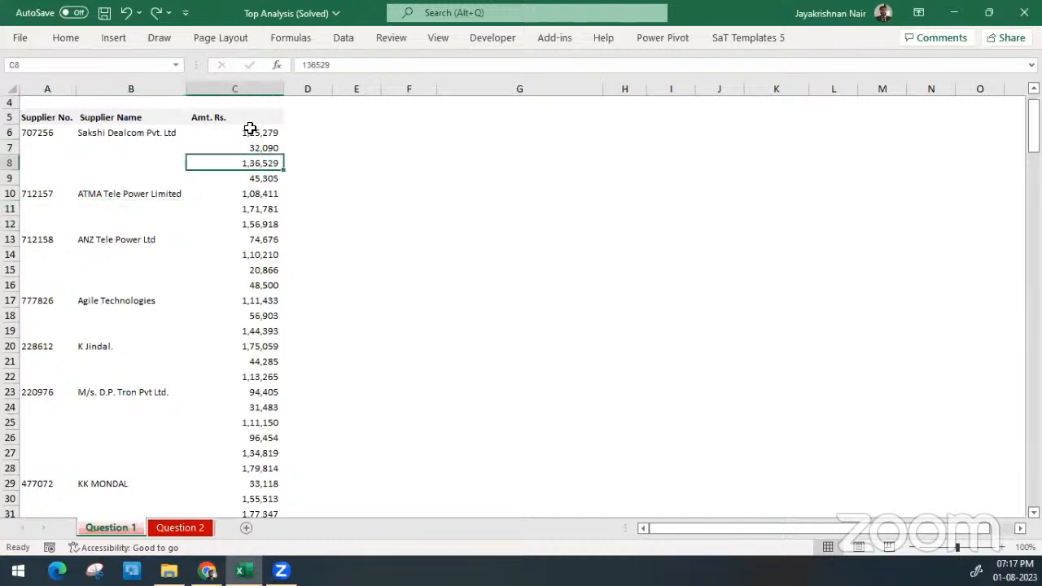
drag(249, 129, 225, 326)
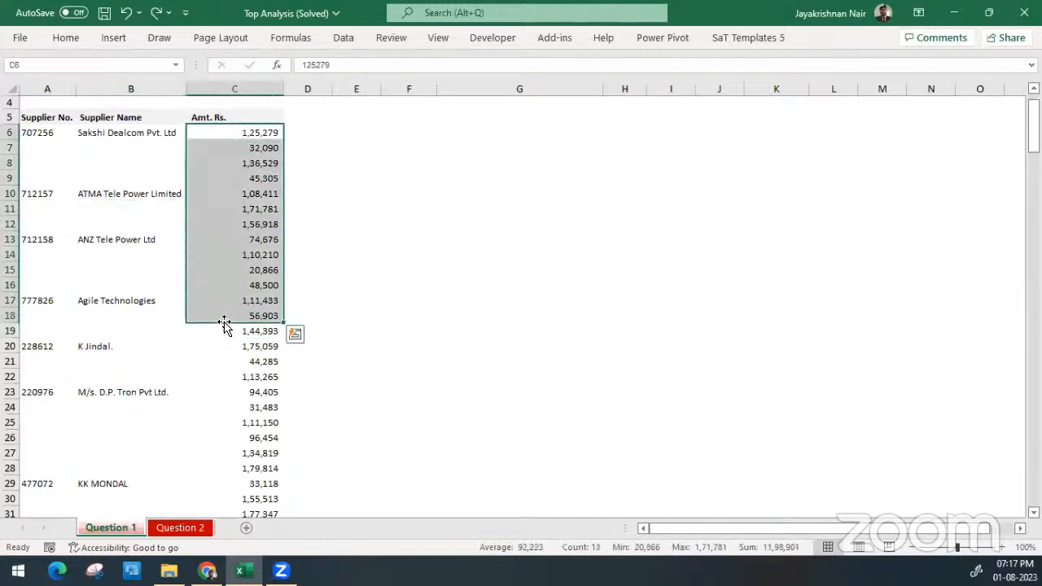
click(228, 146)
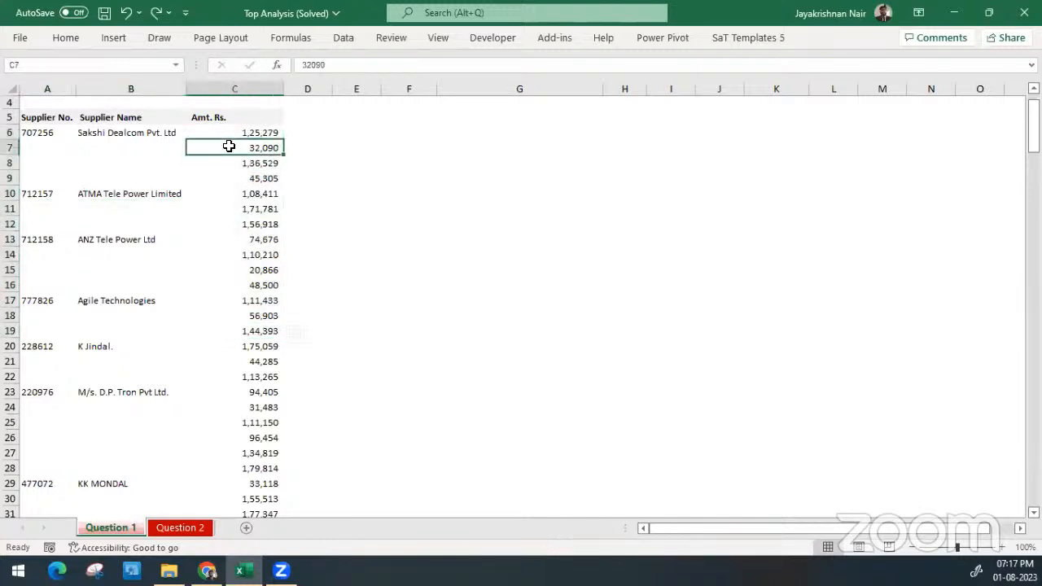
Enter the shortcut note "Ctrl + A" in cell G9
click(508, 176)
text(Ct)
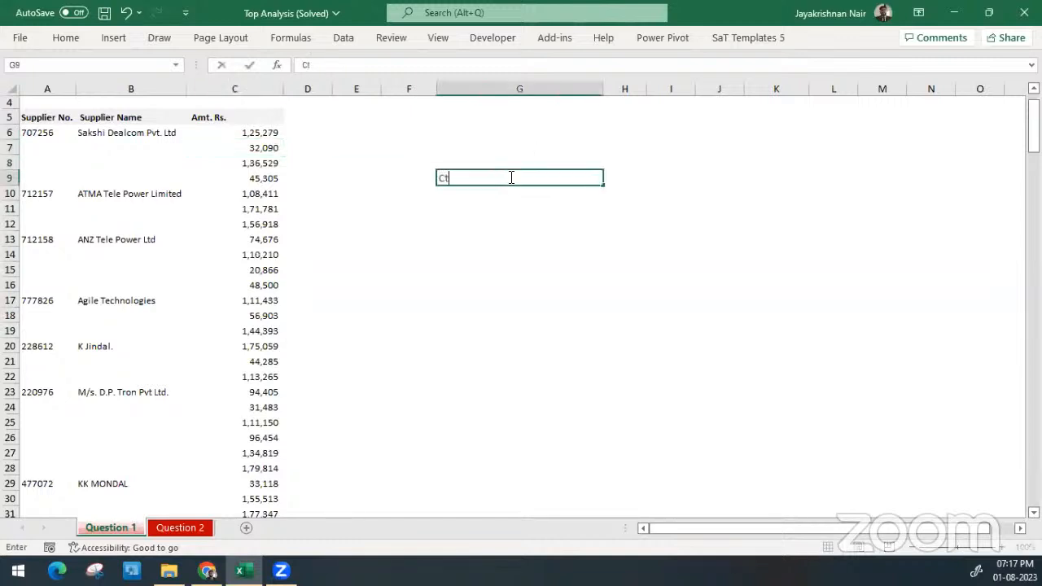
text(rl + A)
key(Return)
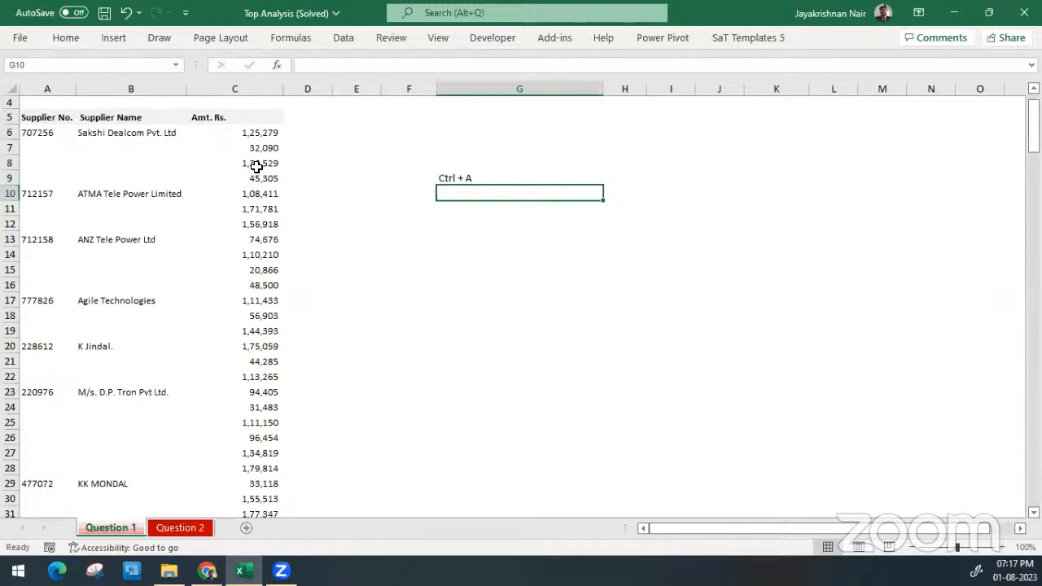
Select the whole supplier table and narrow the selection to its blank cells using Go To Special with the Blanks option
drag(224, 133, 263, 210)
click(263, 209)
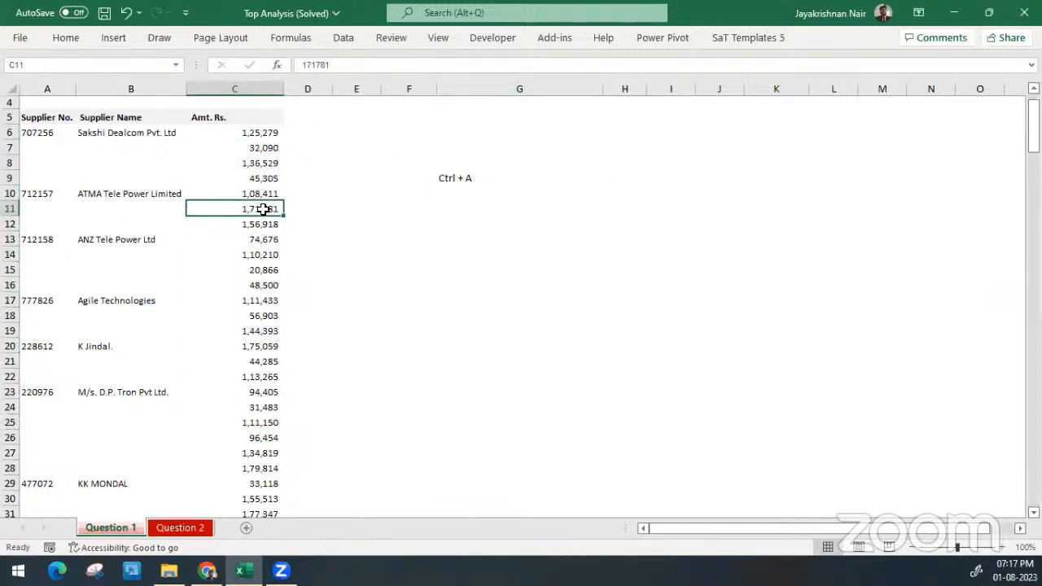
click(31, 132)
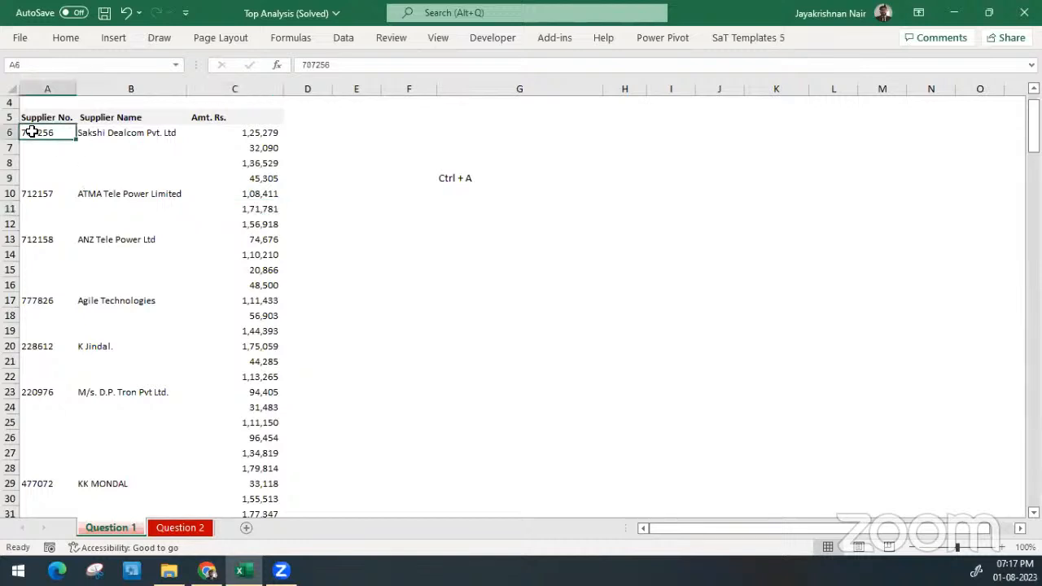
key(ctrl+a)
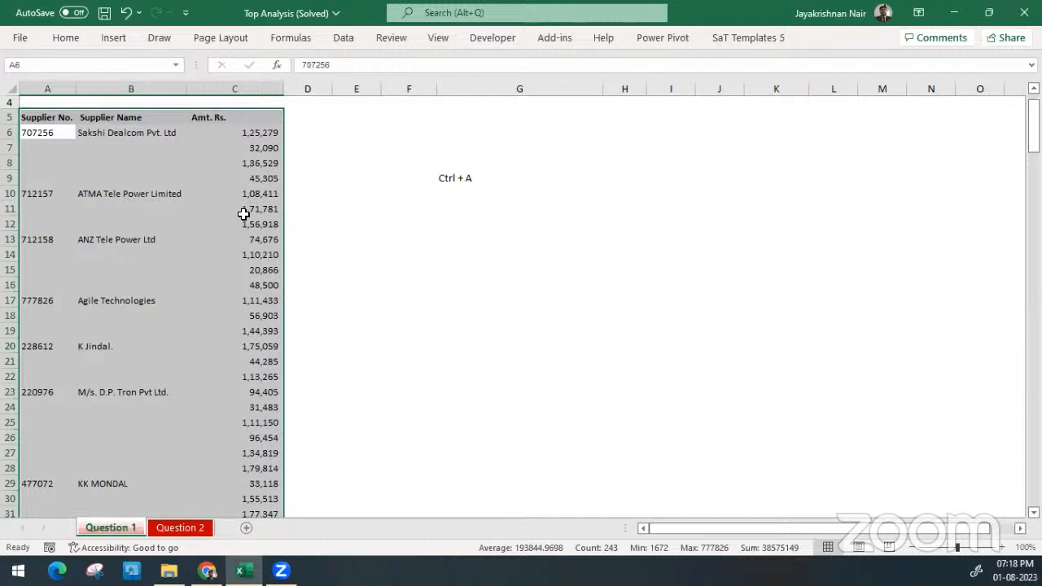
click(65, 39)
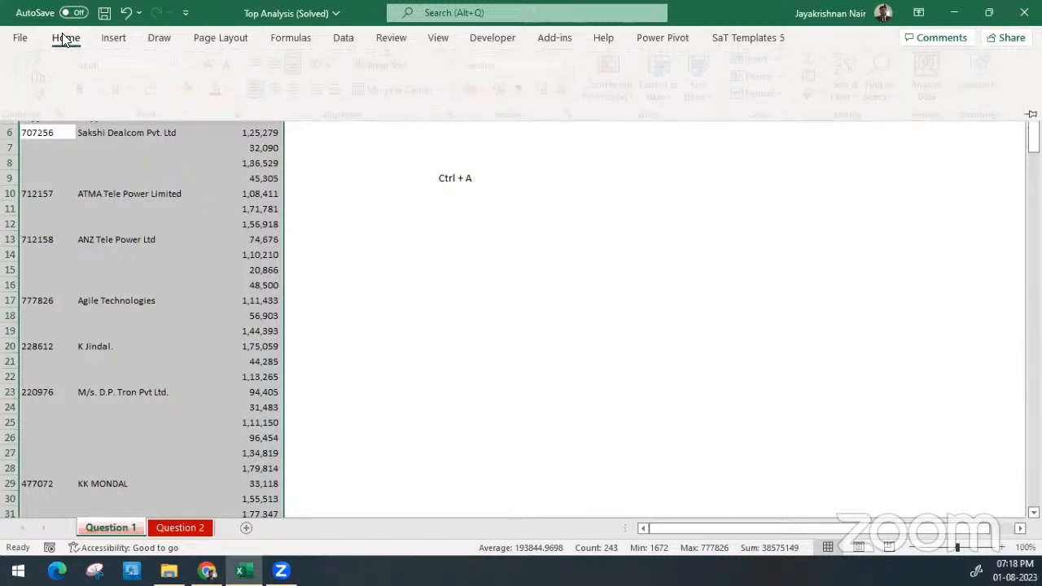
click(902, 96)
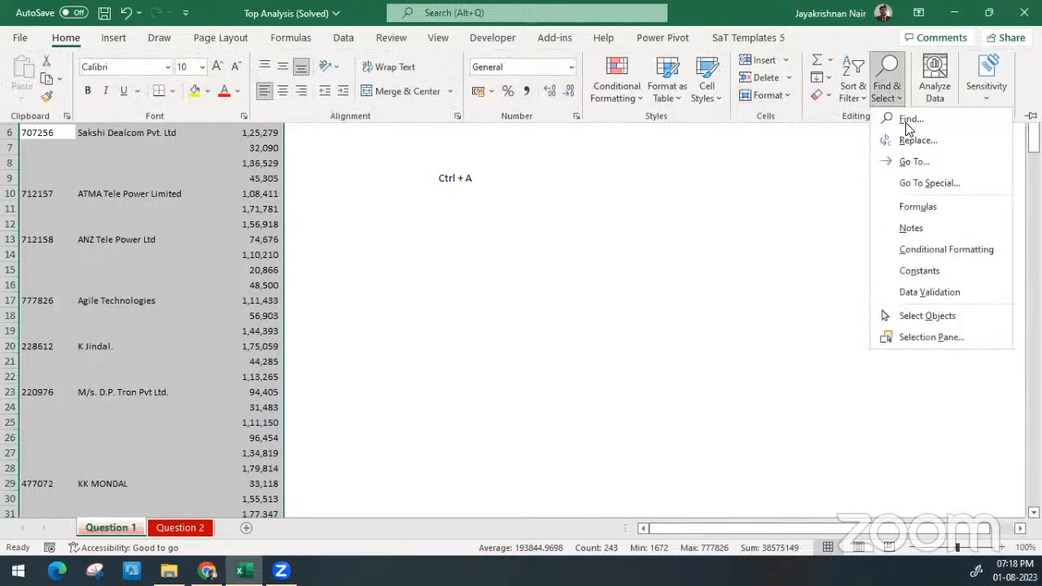
click(918, 182)
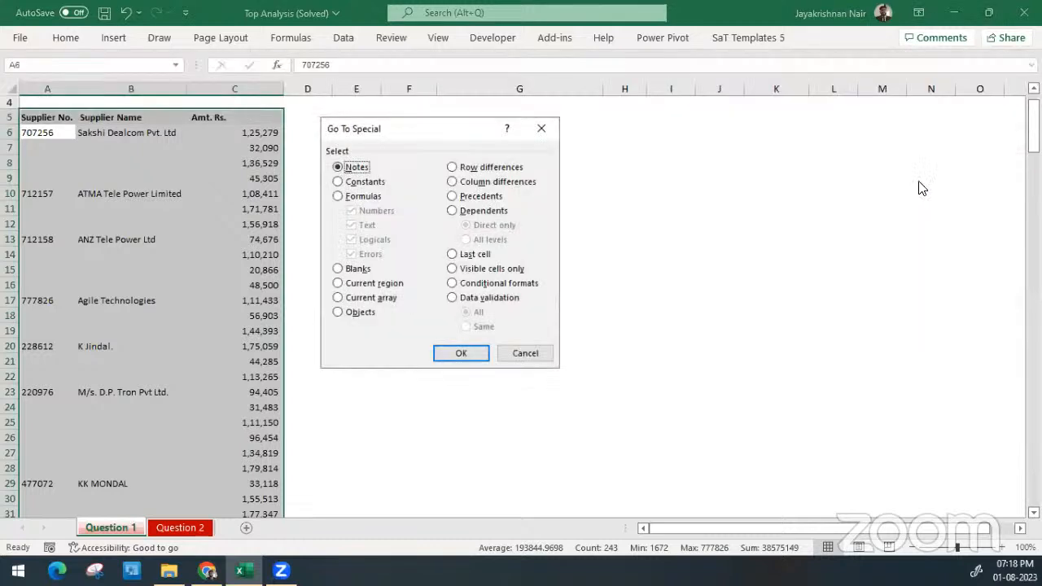
drag(455, 135, 604, 119)
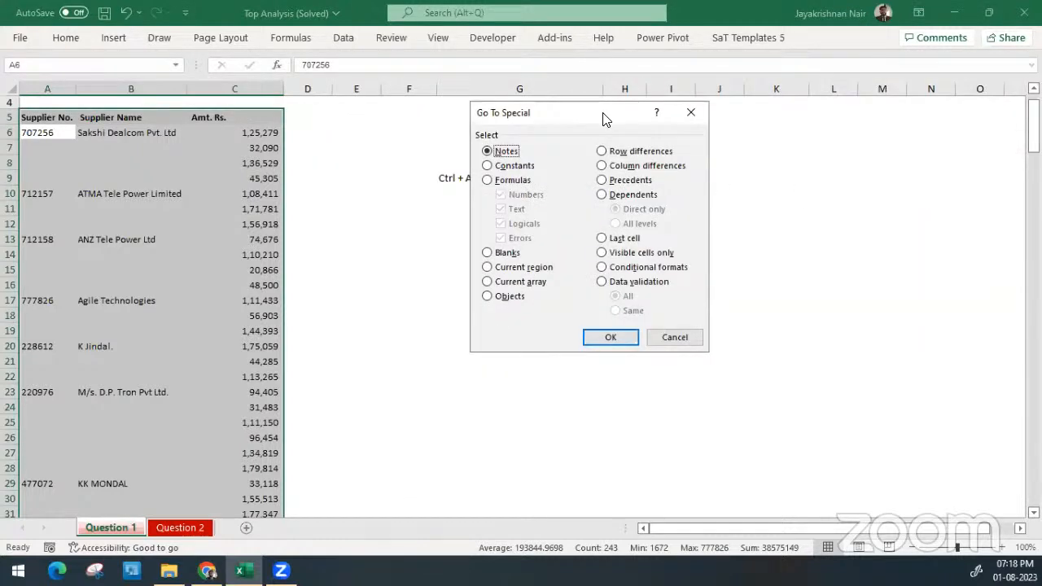
click(493, 255)
click(602, 337)
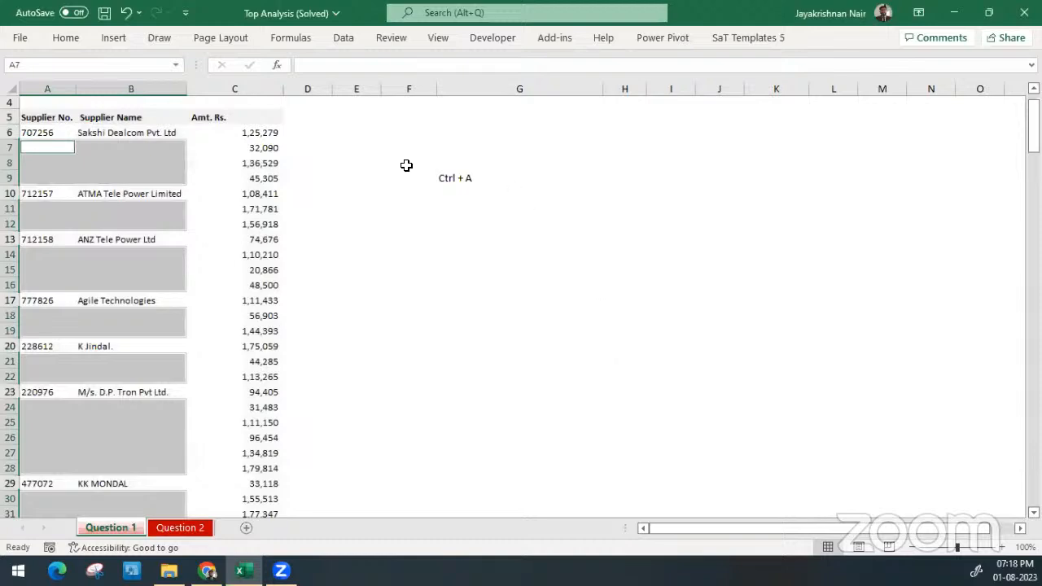
scroll(167, 313, down, 7)
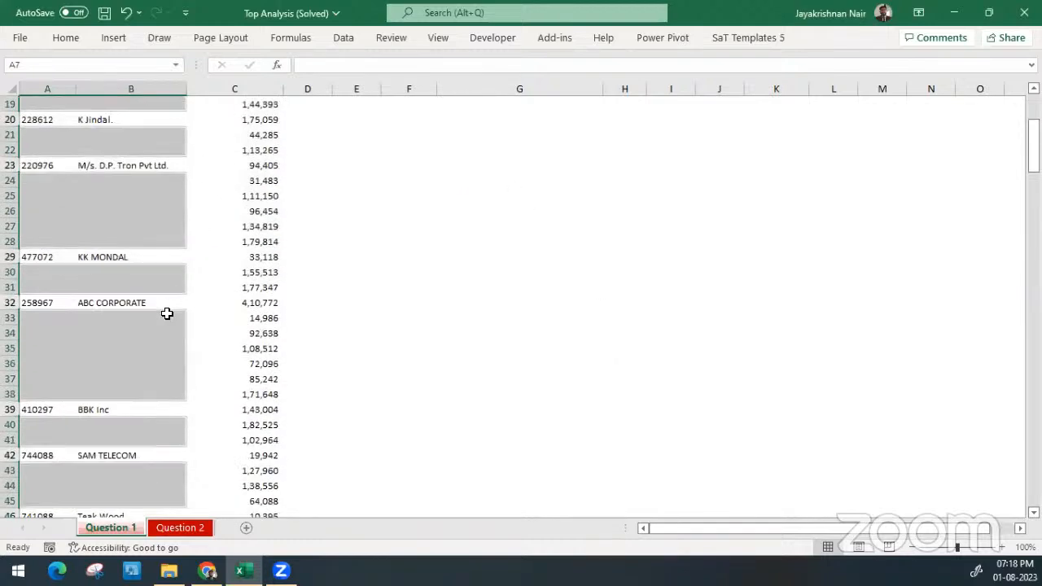
scroll(166, 313, up, 7)
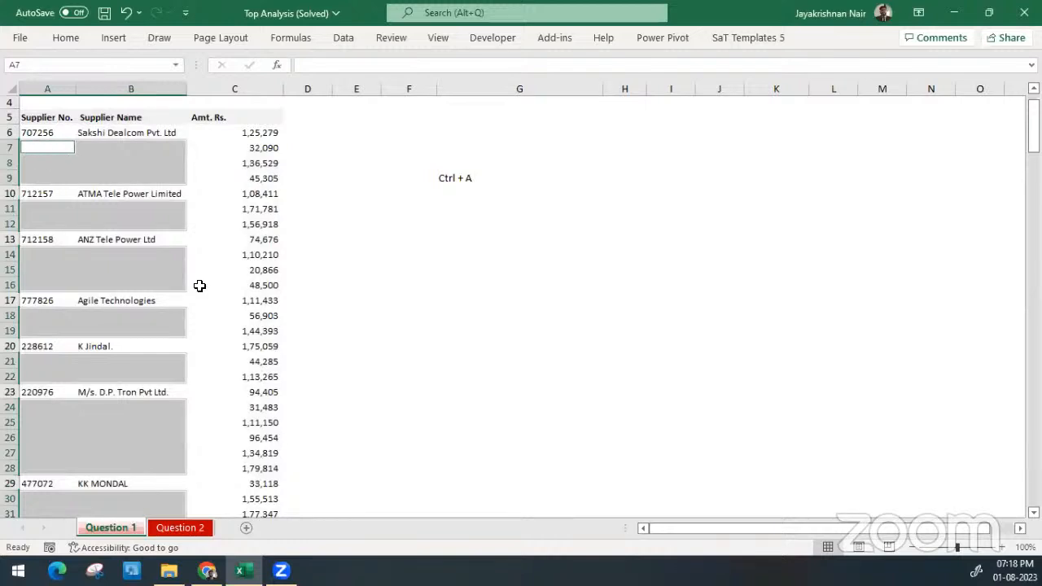
text(=)
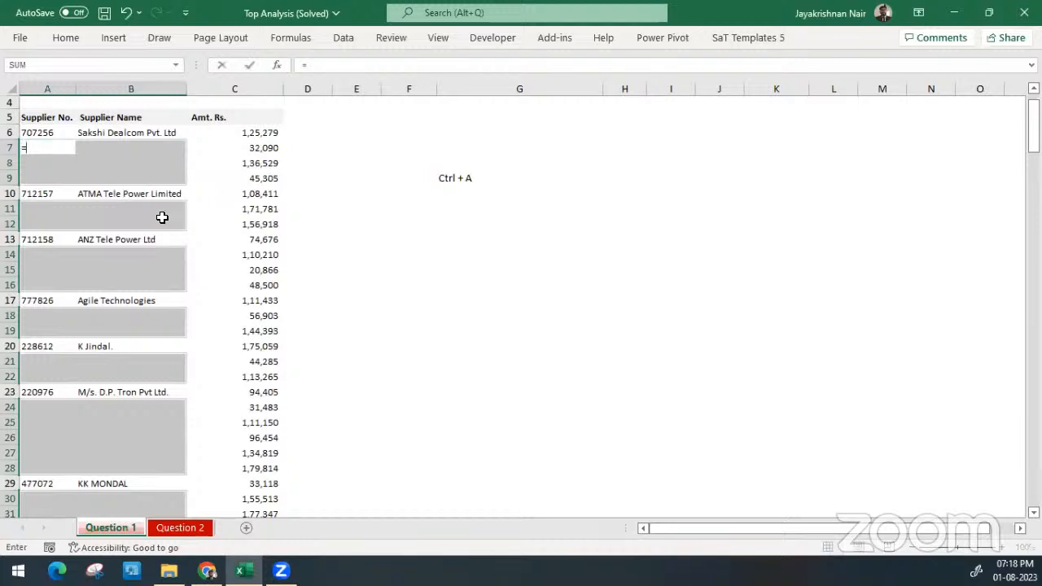
click(44, 136)
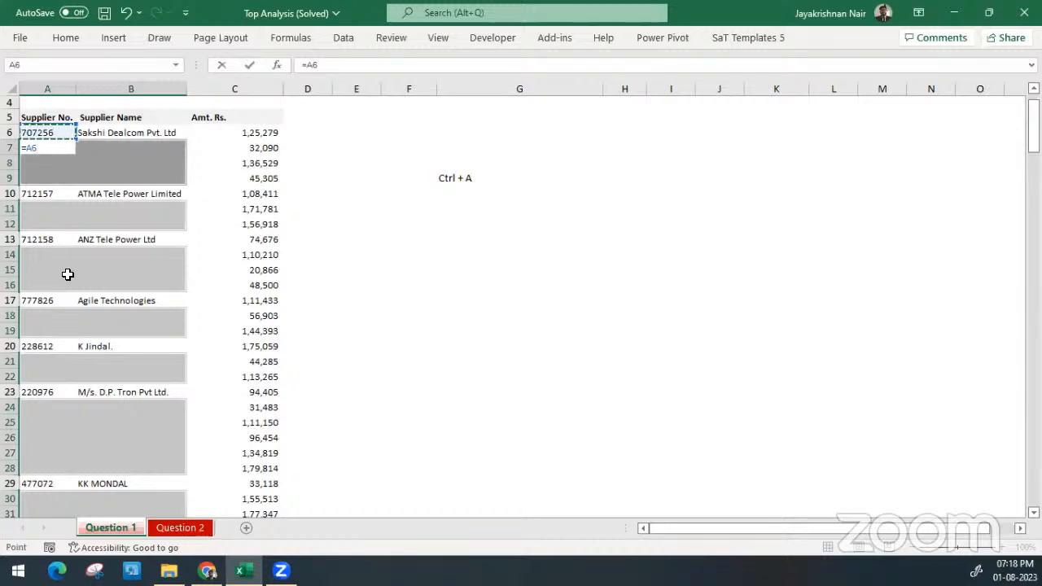
key(Escape)
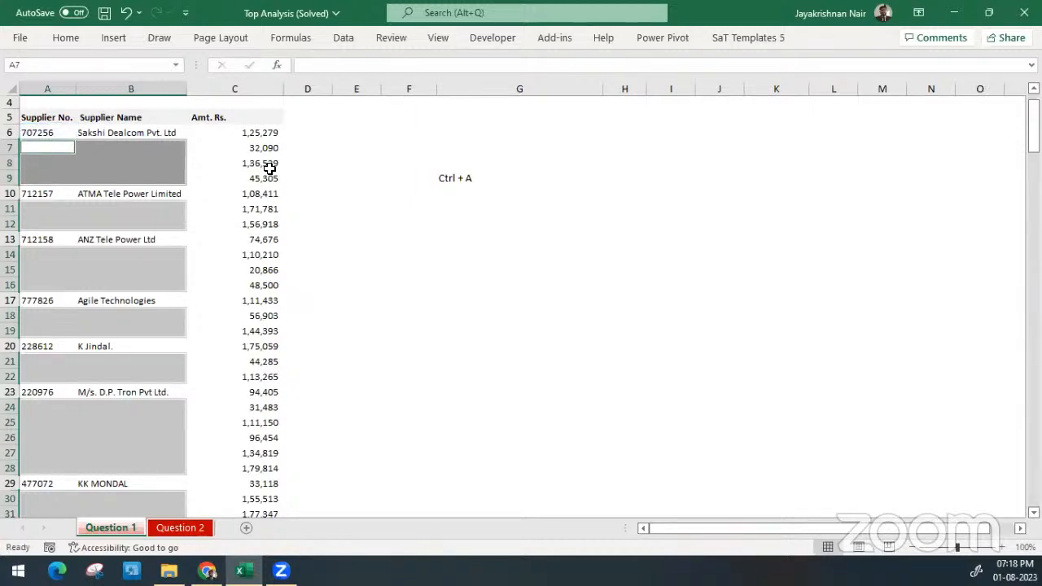
Reselect the entire supplier table from C8 and pick only its blank cells with Go To Special, Blanks
click(200, 161)
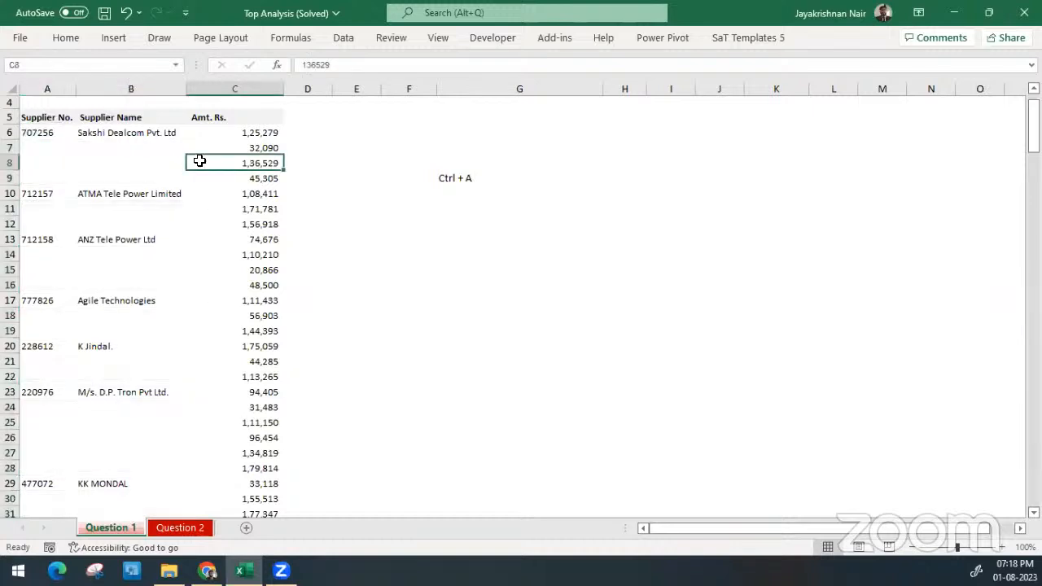
key(ctrl+a)
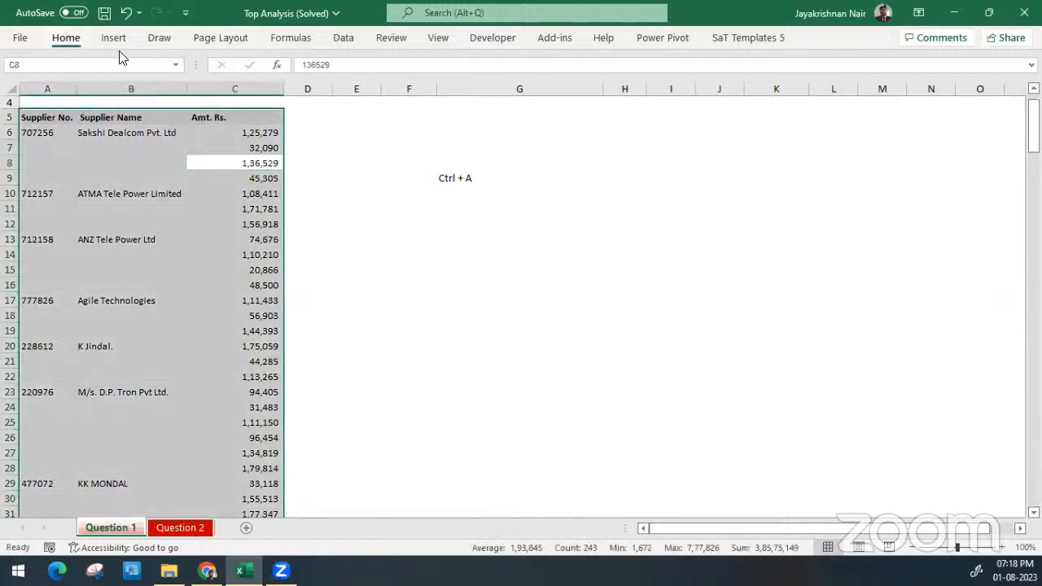
click(66, 38)
click(892, 95)
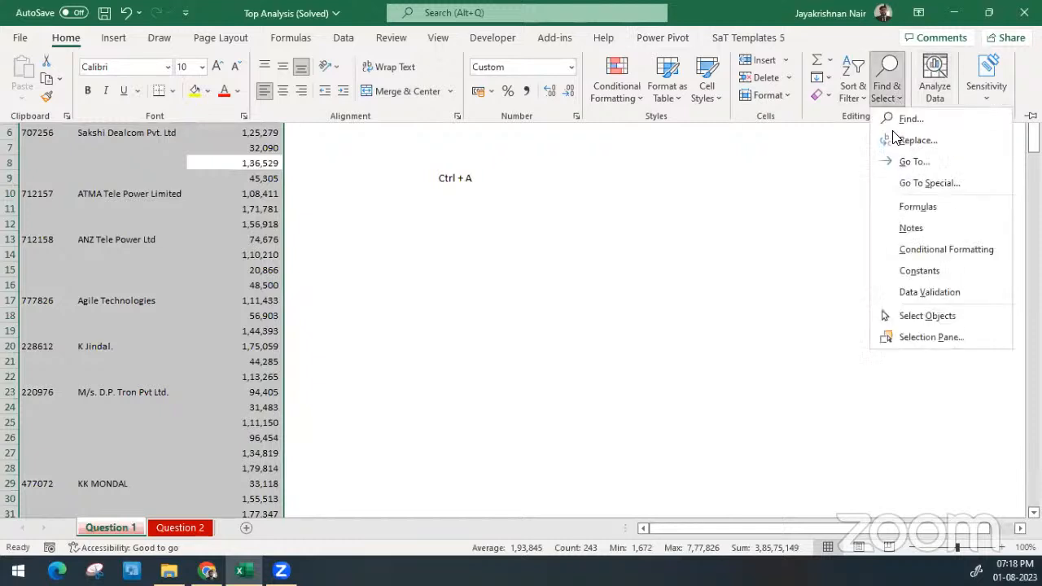
click(919, 182)
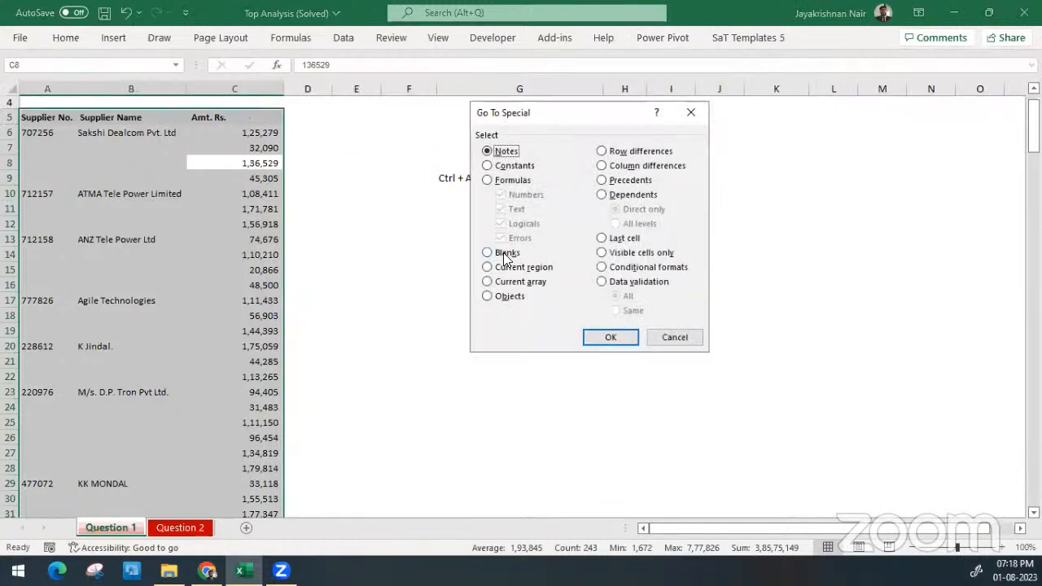
click(504, 254)
click(609, 339)
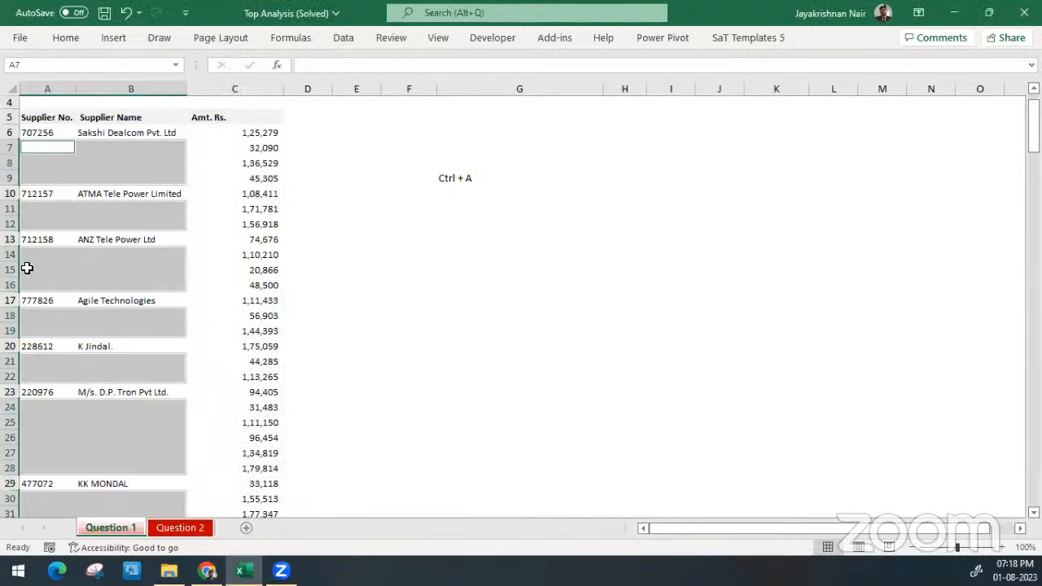
Enter the formula =A6 in A7, dismiss the account sign-in window and discard the stray entry in A8
text(=)
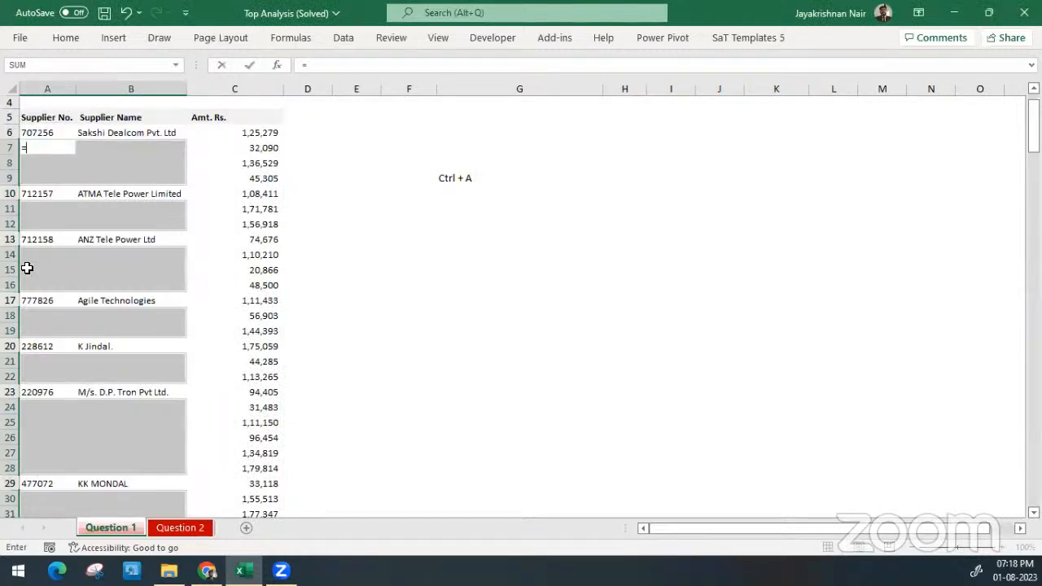
click(45, 132)
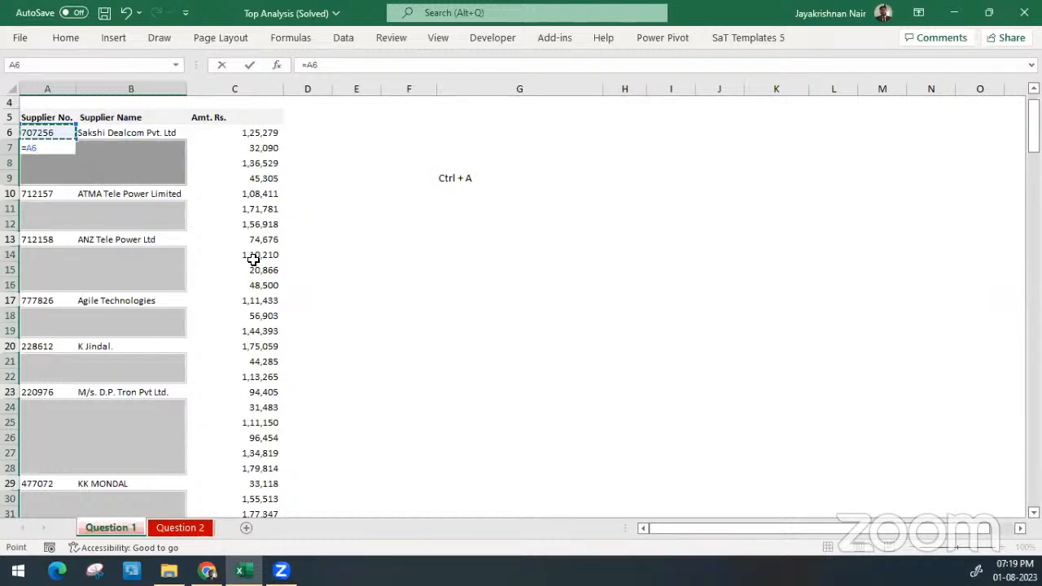
key(Return)
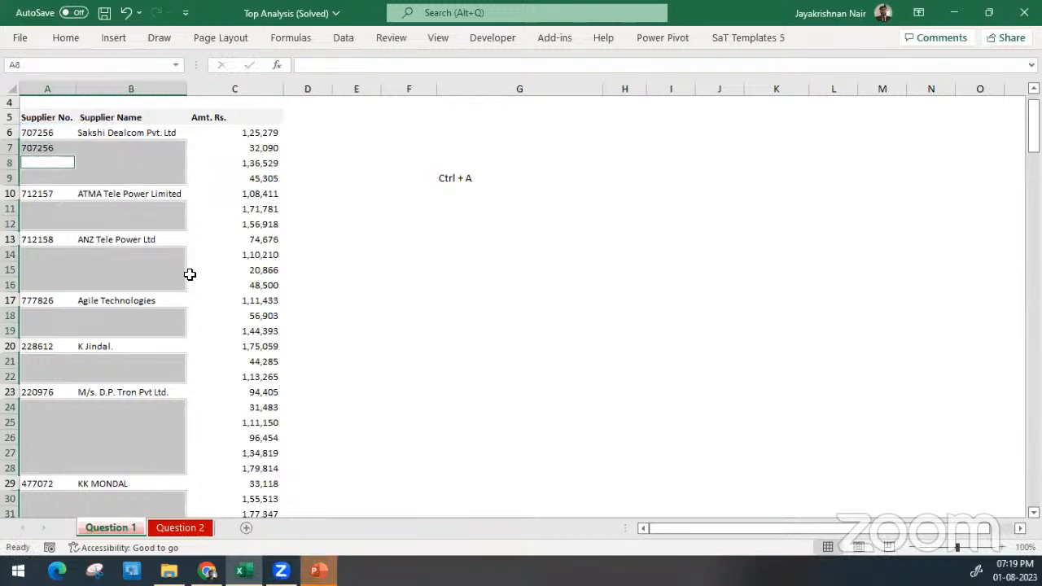
text(d)
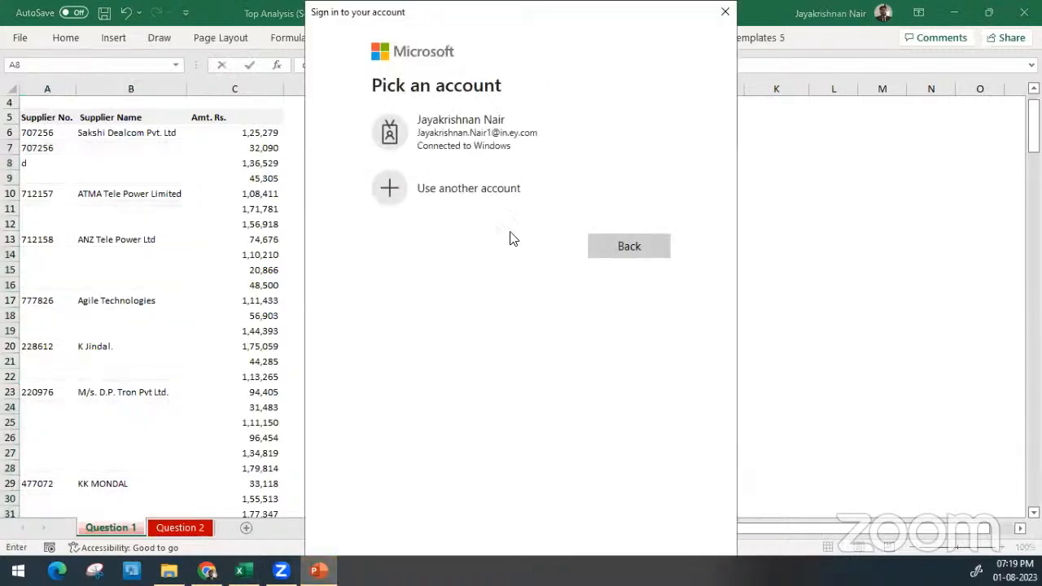
click(725, 13)
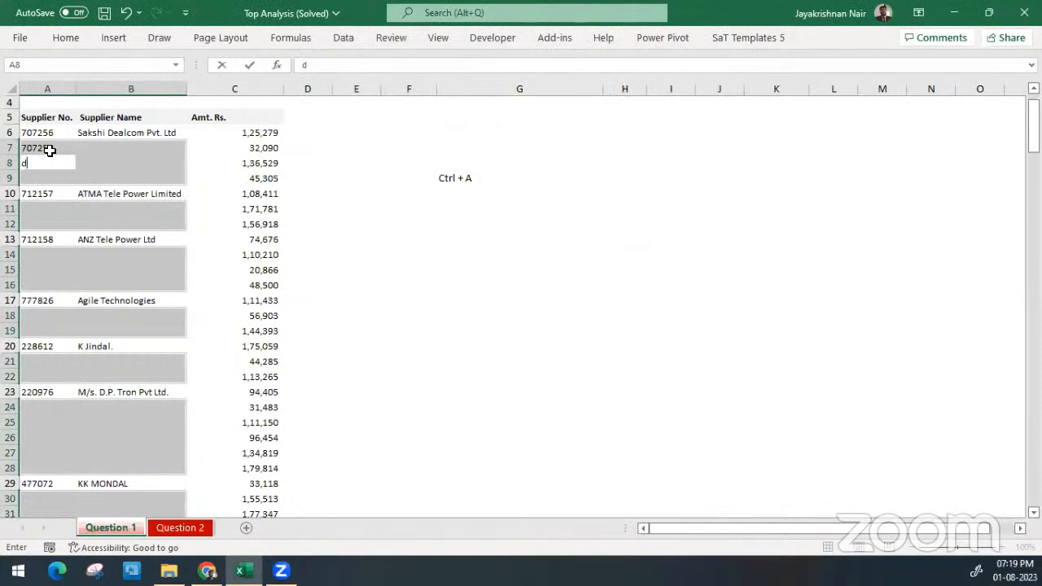
key(Escape)
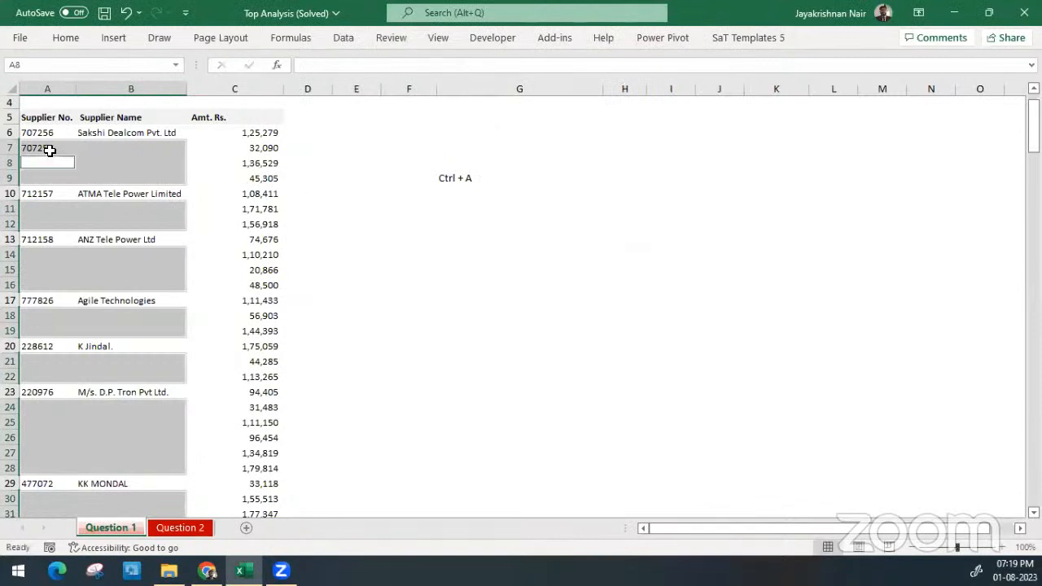
Try filling all selected blank cells with the relative formula =A7 from A8, and clear the filled cells again
text(=A7)
key(ctrl+Return)
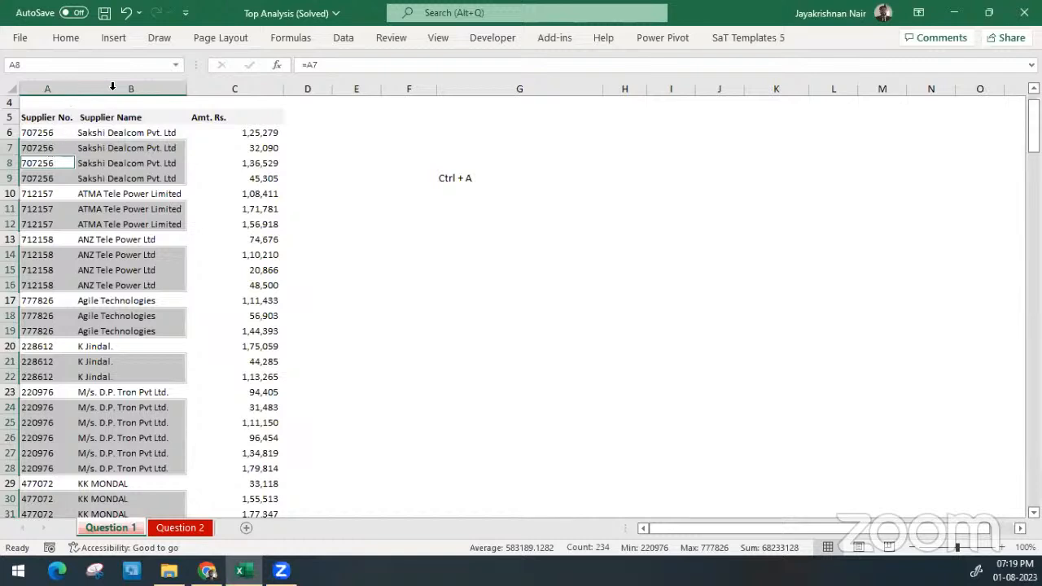
key(Delete)
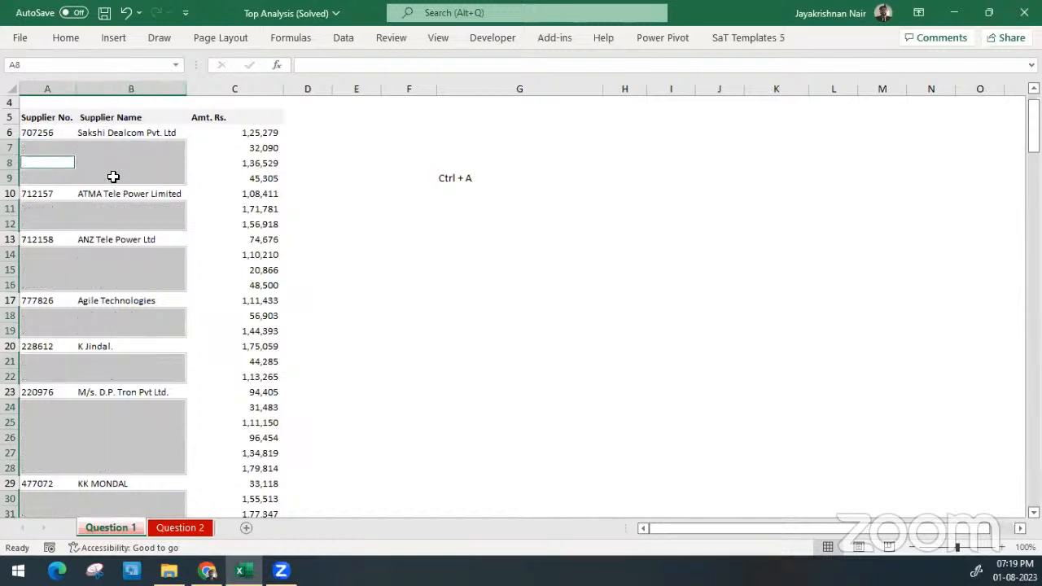
key(Up)
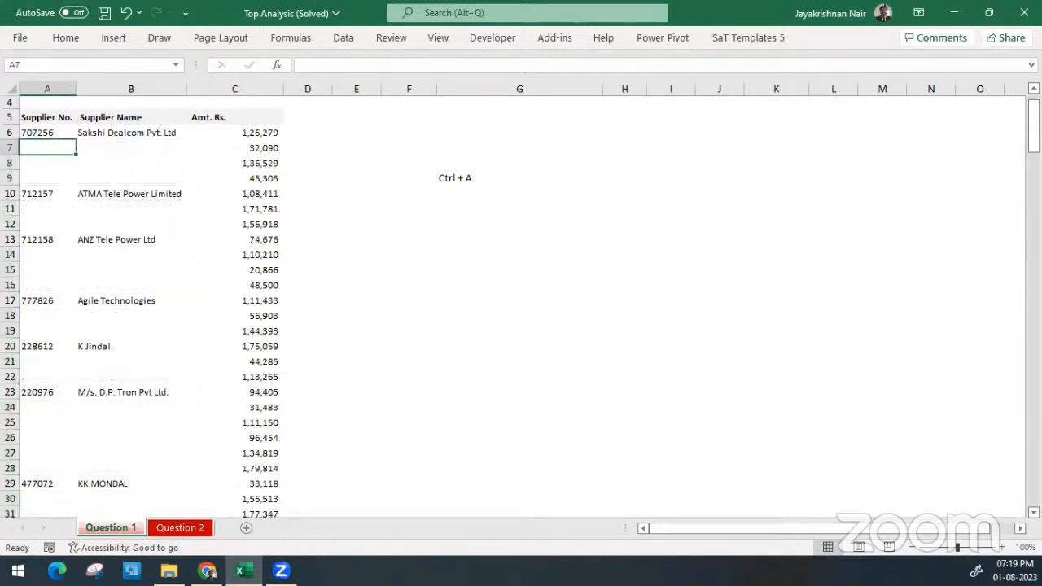
Select the entire supplier table from A7 and narrow the selection to its blank cells with Go To Special, Blanks
key(alt+Tab)
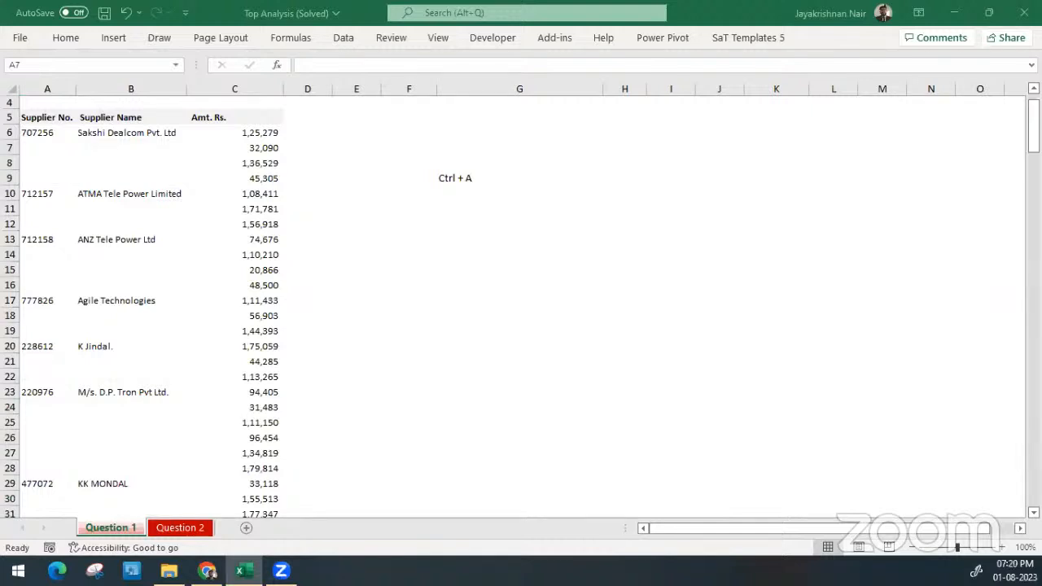
click(185, 237)
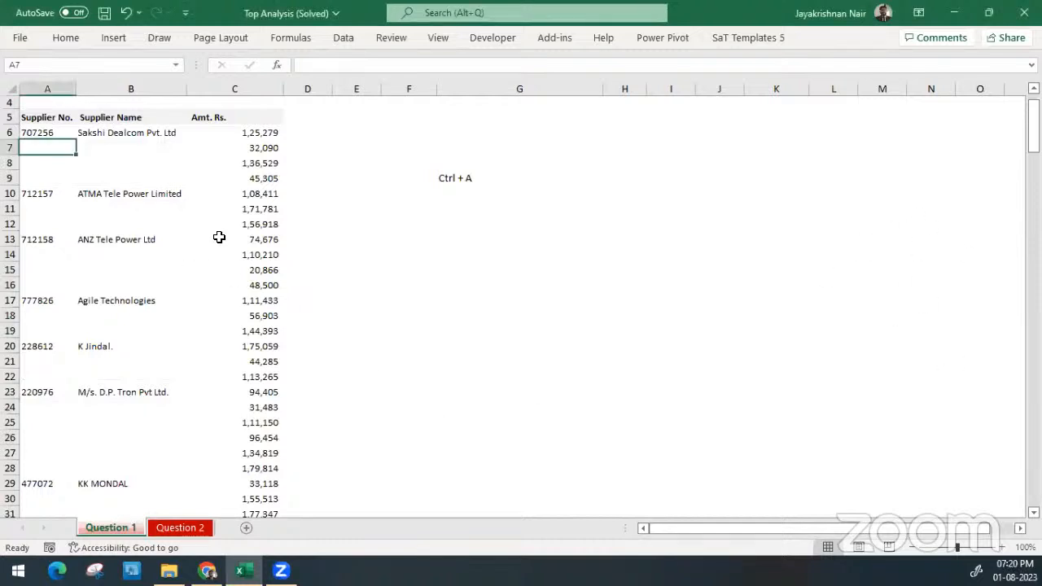
key(ctrl+a)
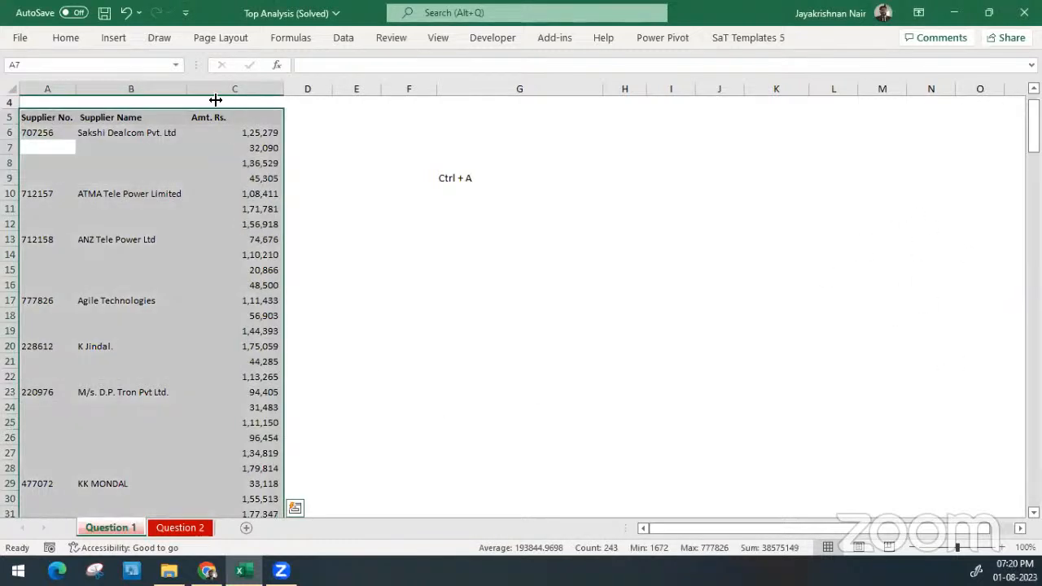
click(66, 39)
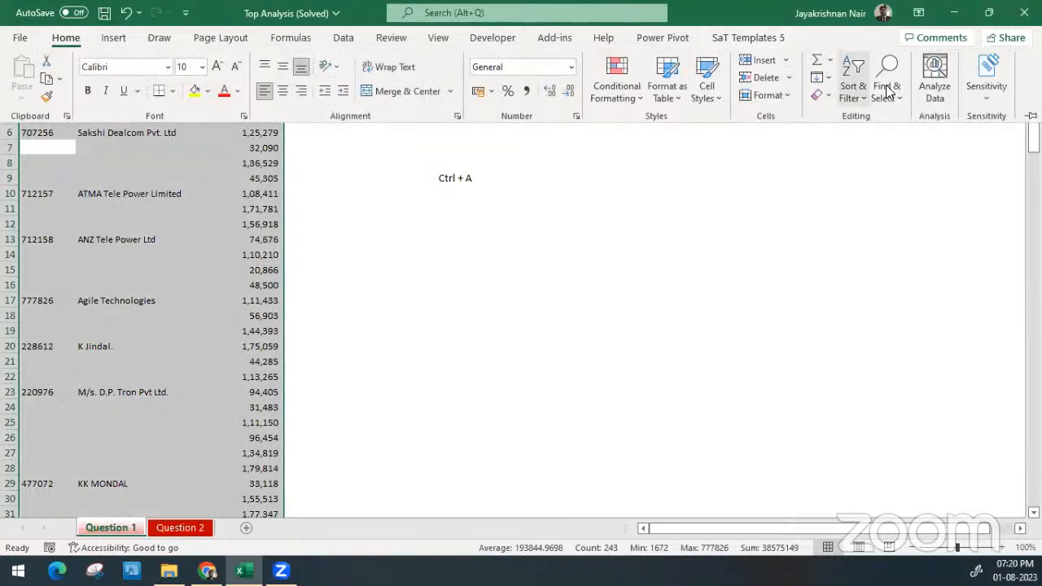
click(894, 90)
click(921, 182)
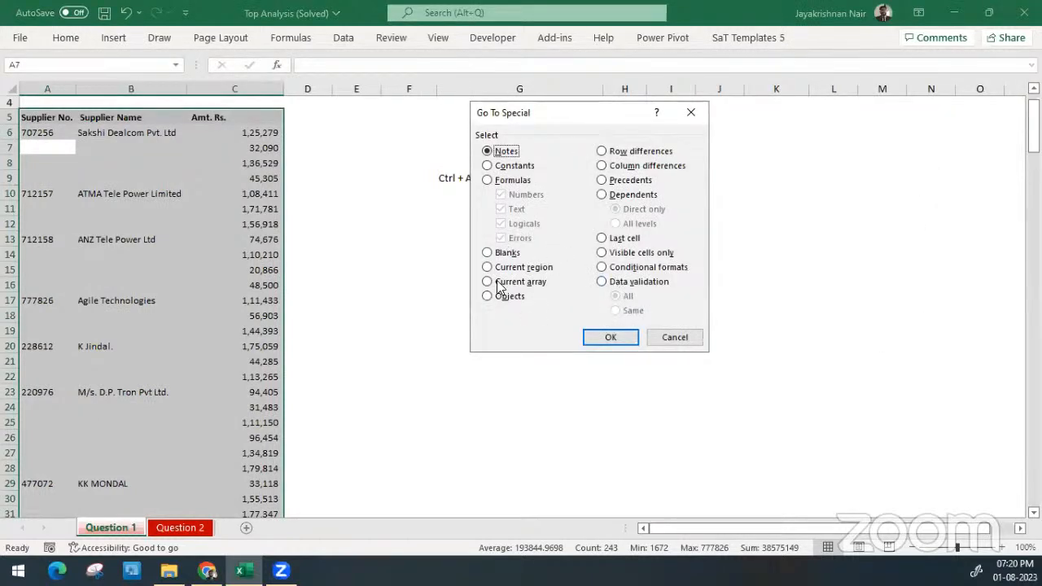
click(500, 254)
click(612, 337)
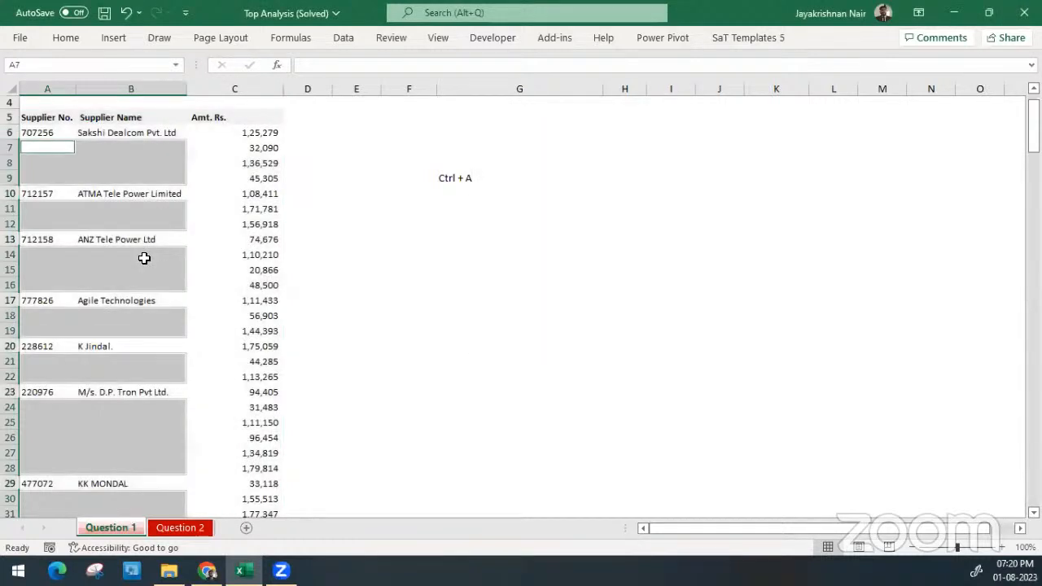
Try filling the selected blanks with =A6 in A7 and =A7 from A8 onward, and undo these entries
text(=)
key(Up)
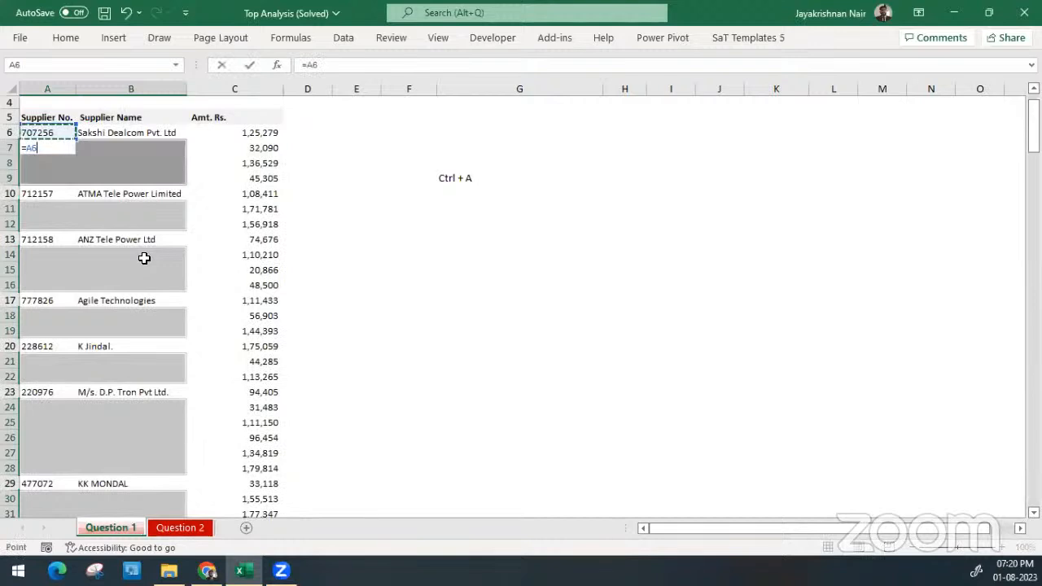
key(Return)
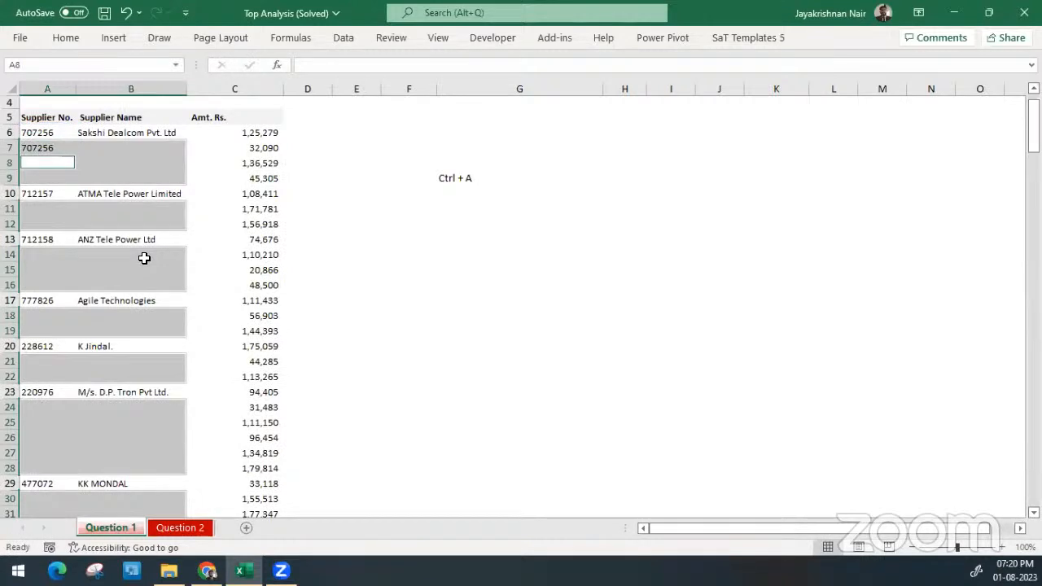
text(=)
key(Up)
key(ctrl+Return)
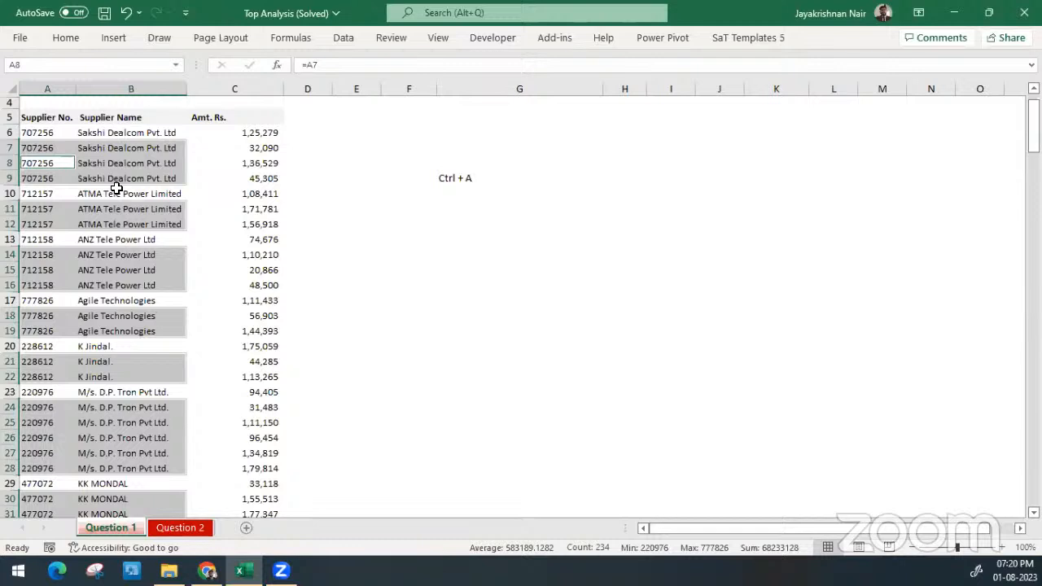
key(ctrl+z)
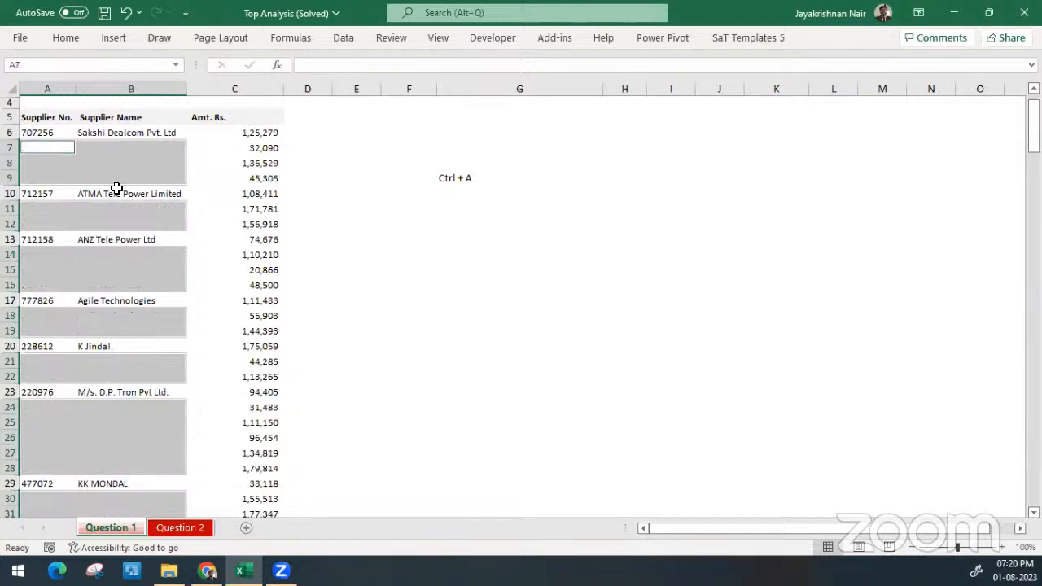
Fill all selected blank cells at once with the relative formula =A6 starting from A7, and deselect them
text(=)
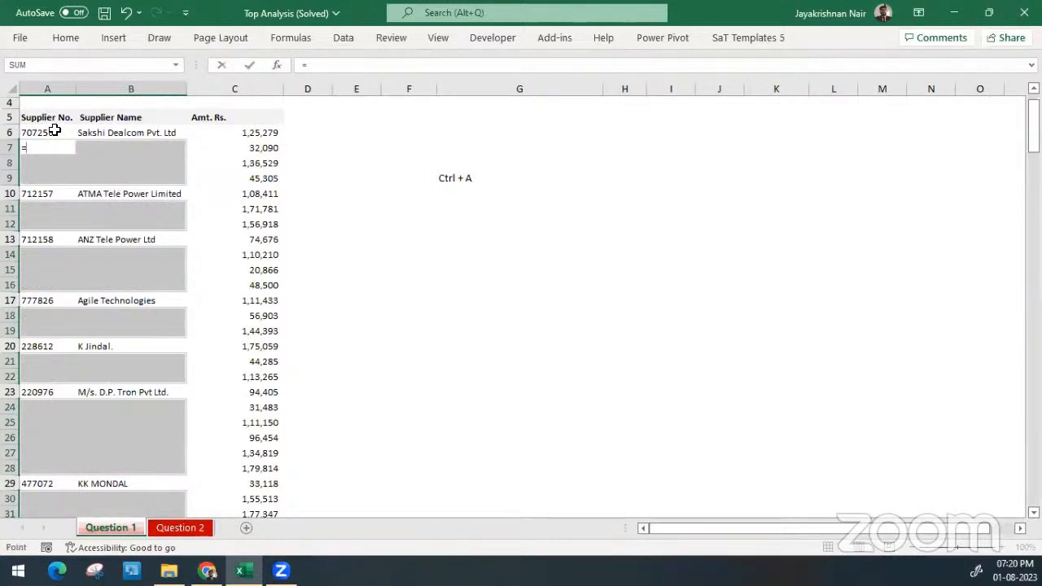
click(54, 130)
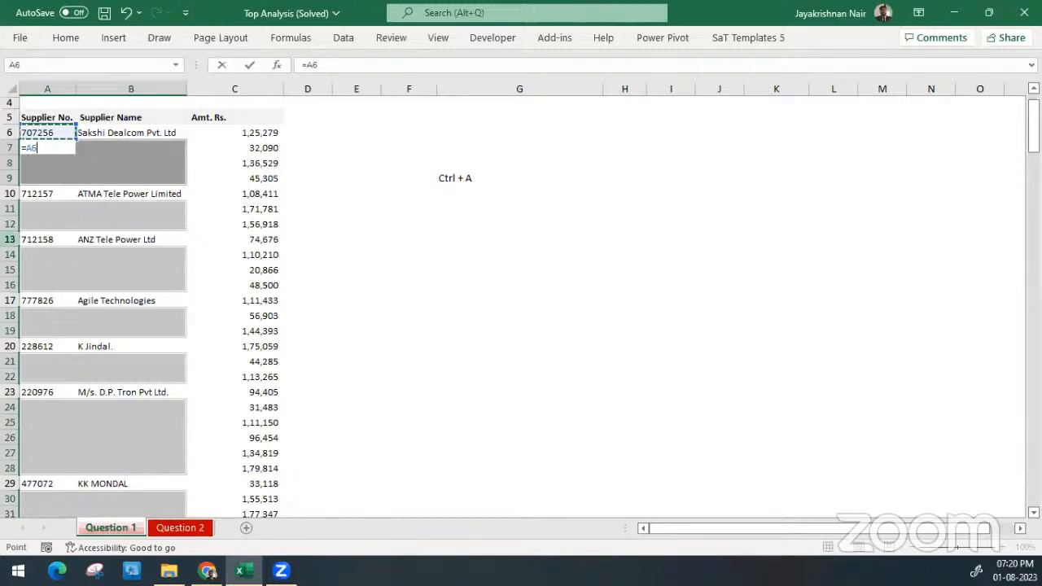
key(ctrl+Return)
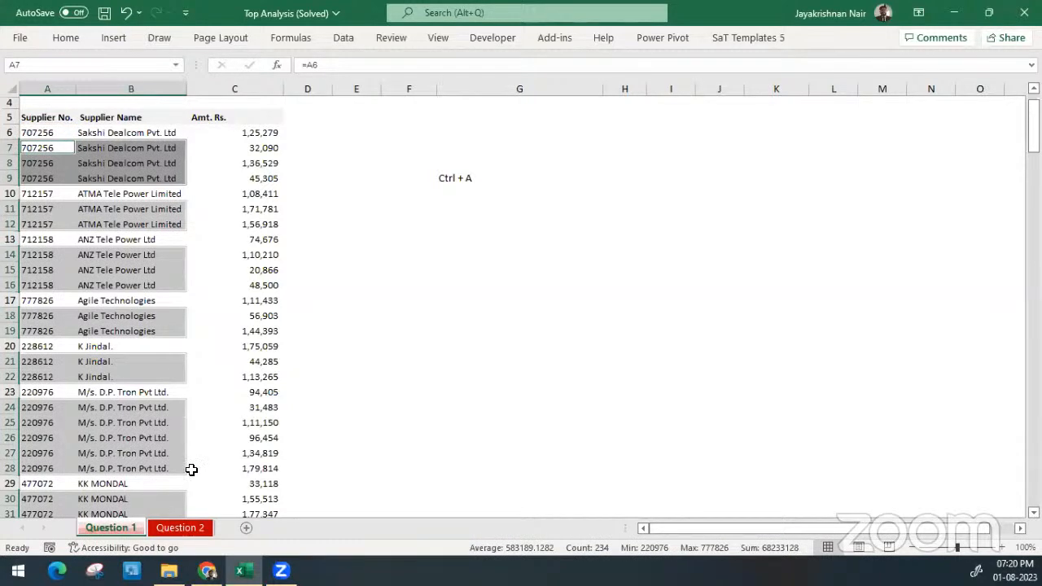
click(470, 358)
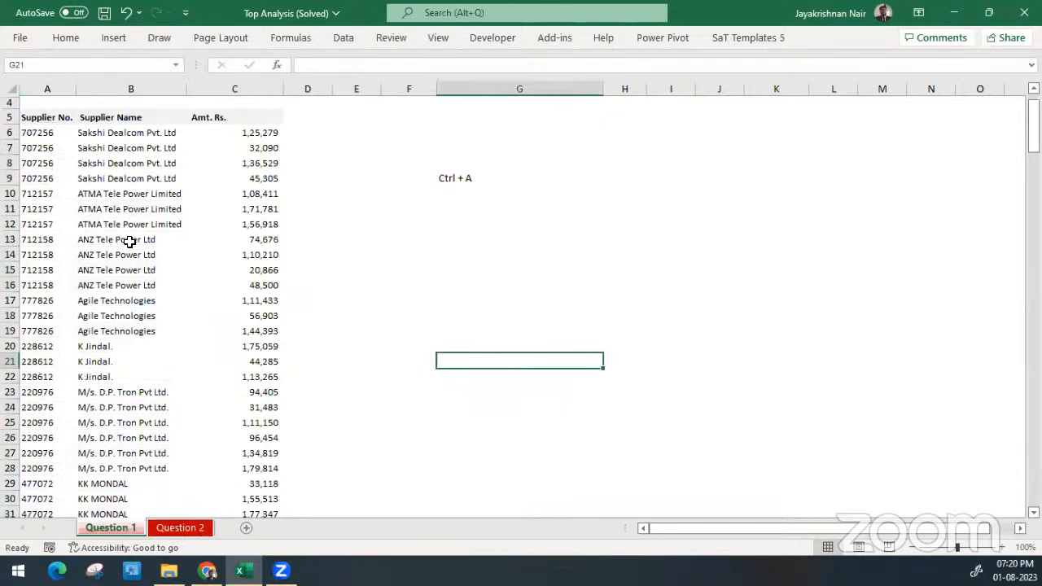
Examine the supplier numbers and names down to the last row of the list for completeness
right_click(217, 282)
key(Escape)
scroll(215, 279, down, 2)
scroll(216, 279, down, 19)
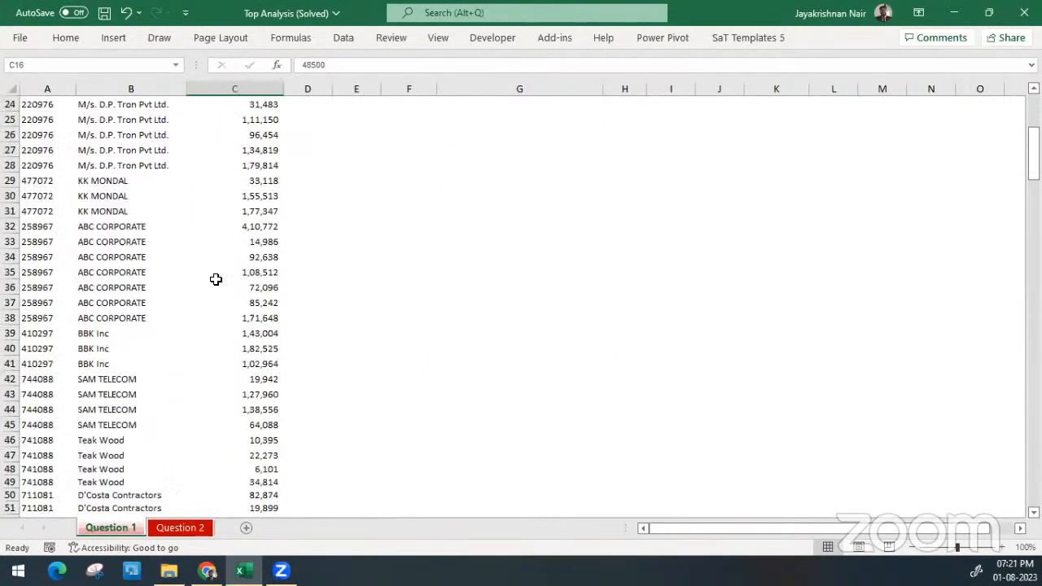
scroll(215, 279, down, 18)
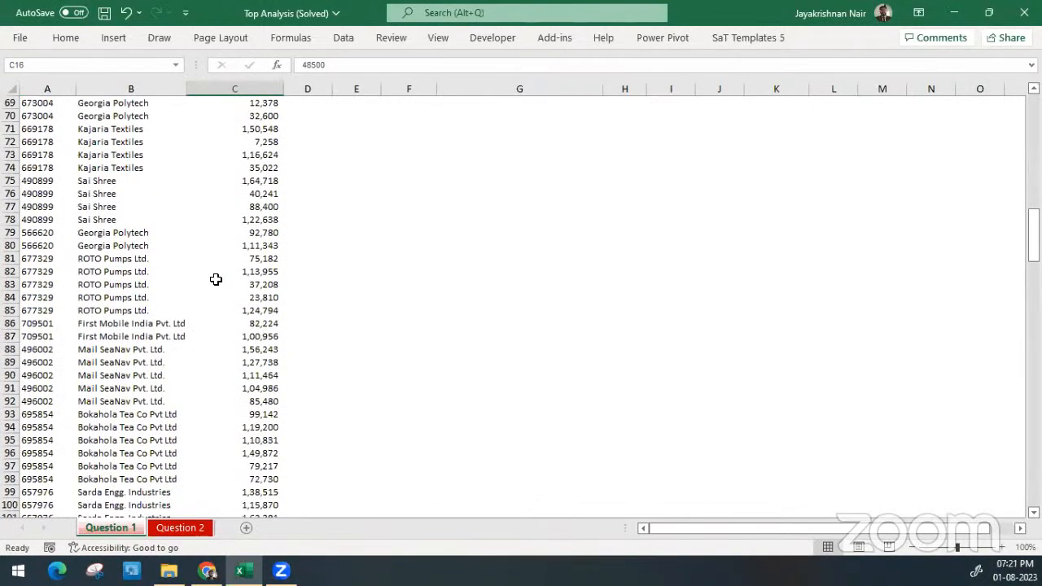
scroll(216, 279, down, 9)
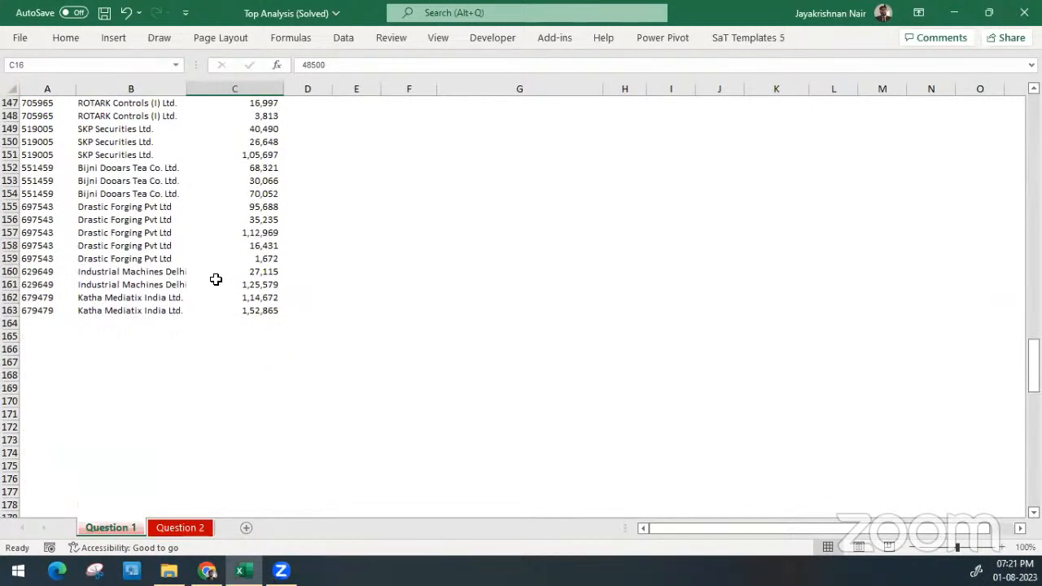
scroll(216, 279, up, 18)
scroll(216, 281, up, 1)
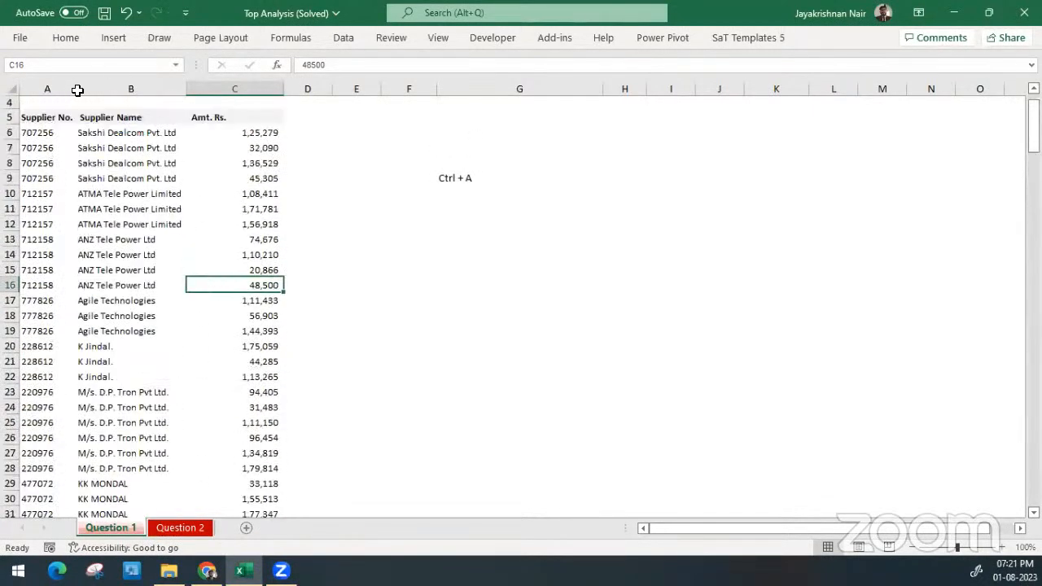
drag(49, 116, 206, 496)
Delete the "Ctrl + A" note from cell G9
click(373, 229)
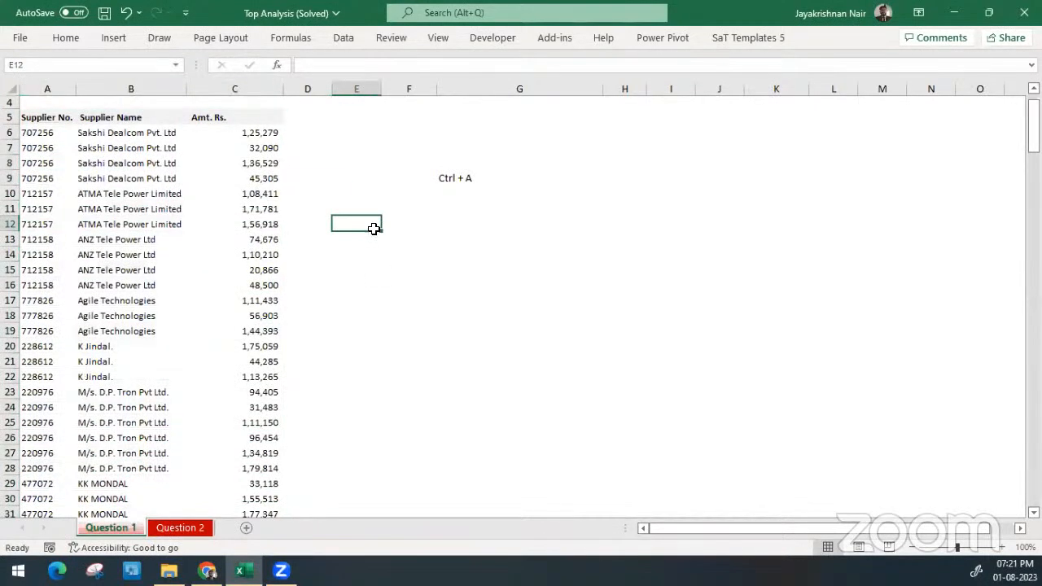
drag(409, 179, 518, 184)
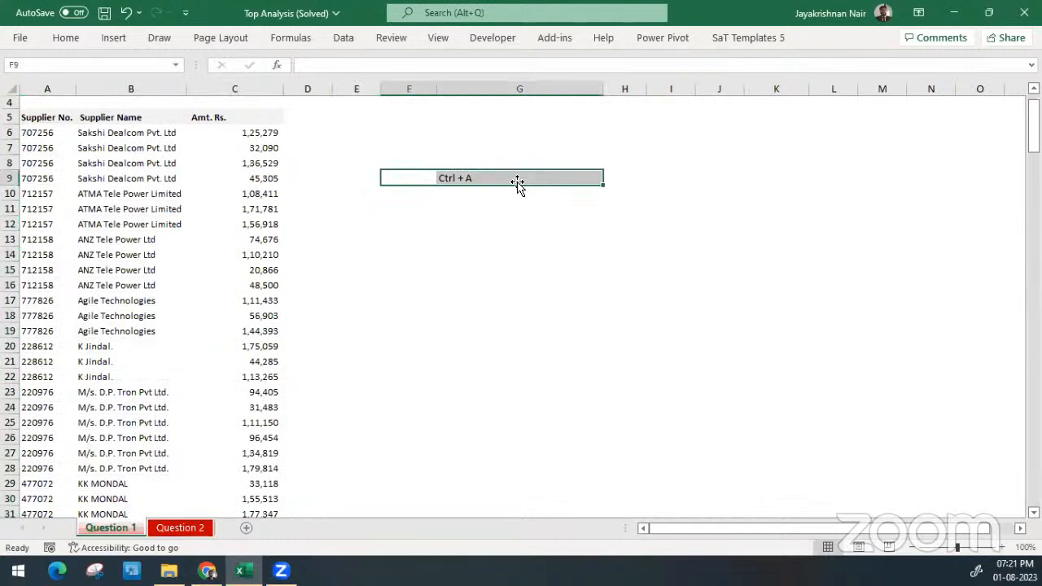
click(494, 133)
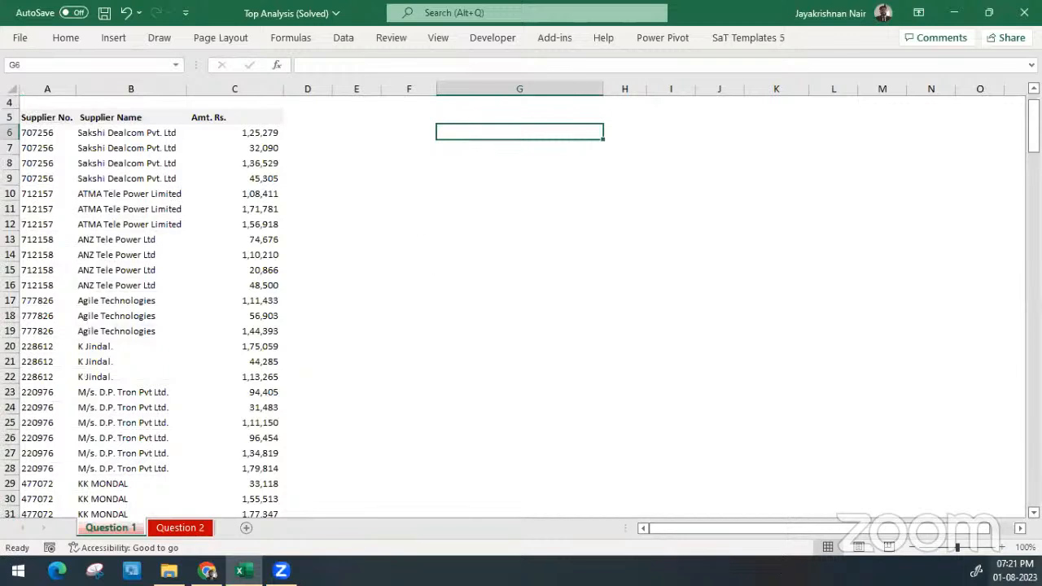
click(1013, 570)
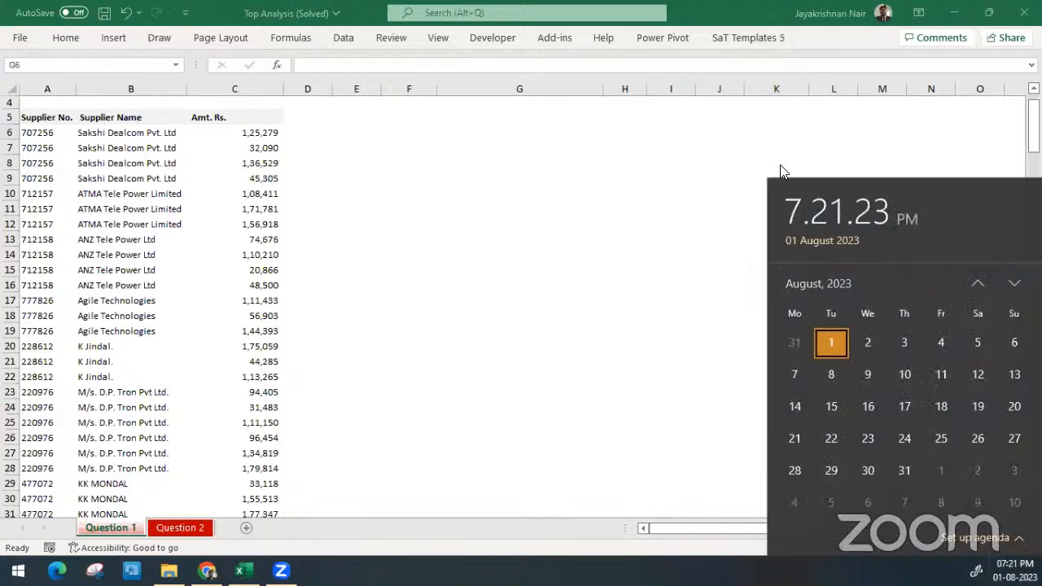
click(673, 227)
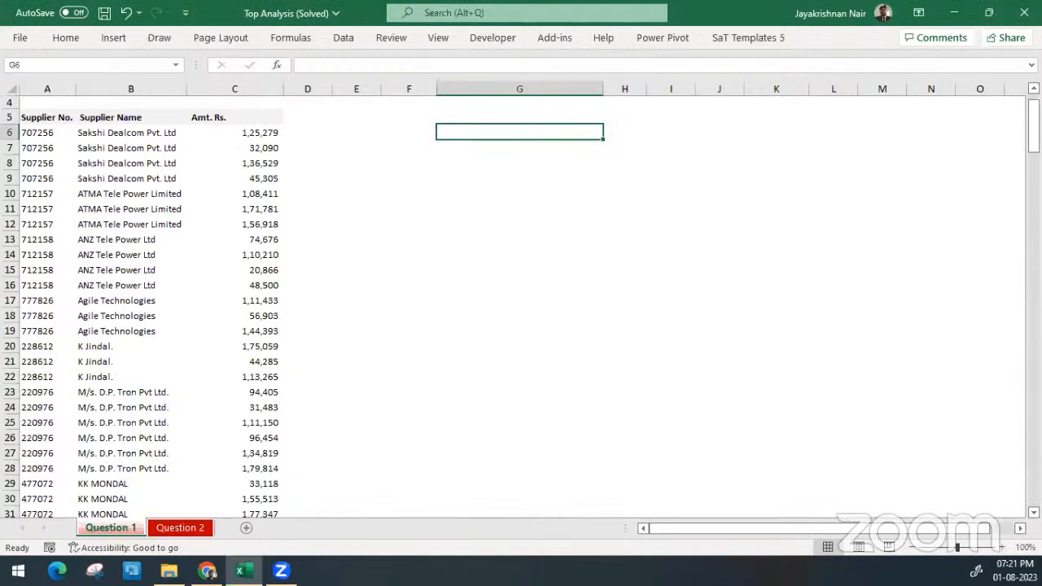
key(ctrl+n)
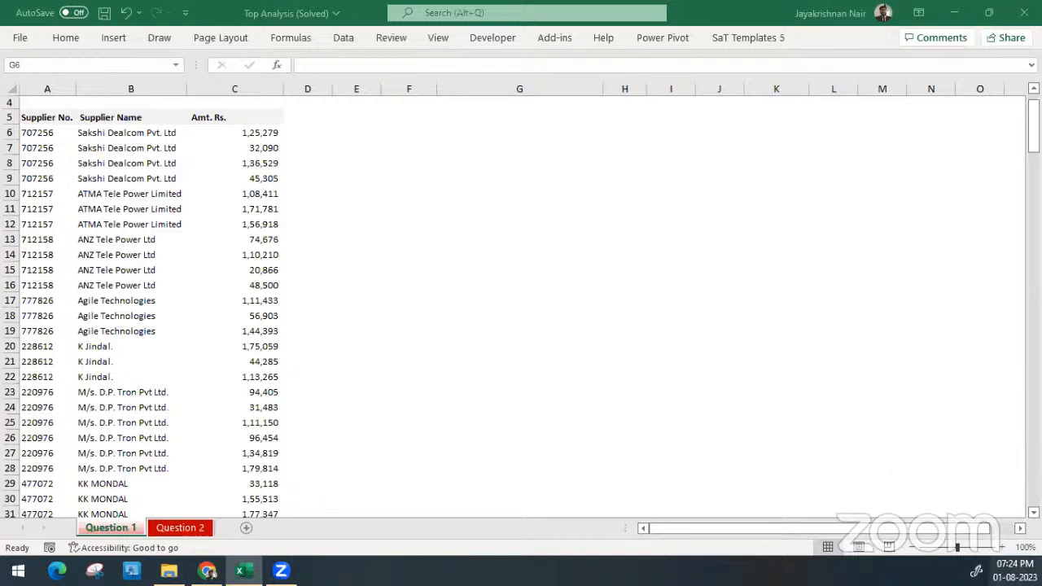
click(1014, 571)
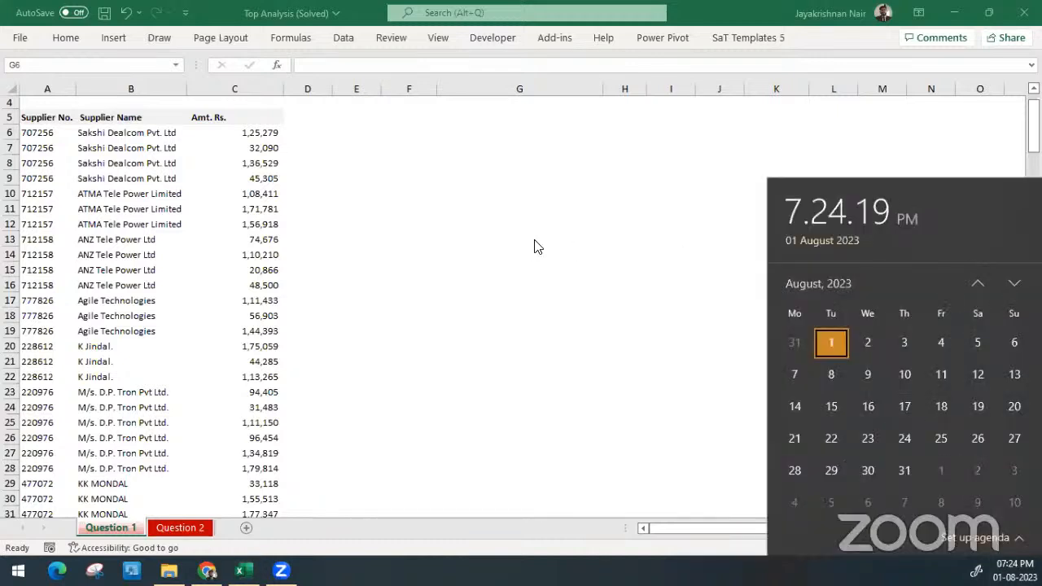
click(509, 238)
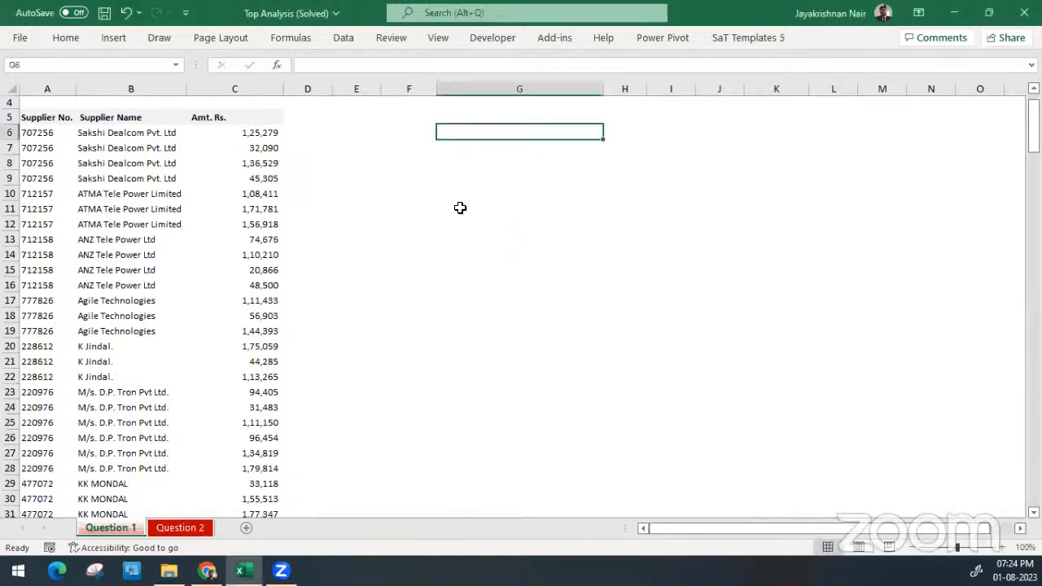
click(193, 163)
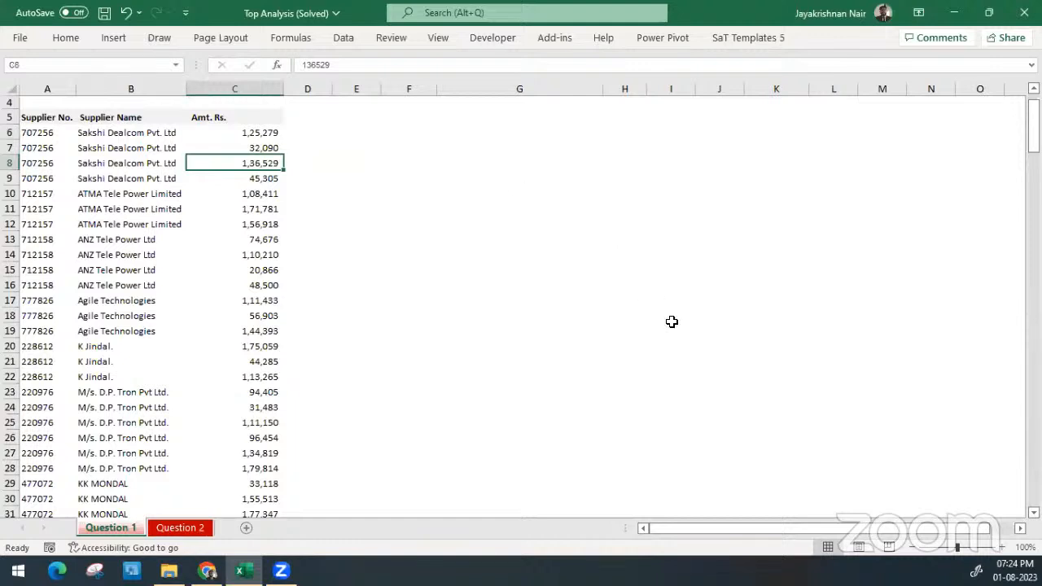
click(1014, 570)
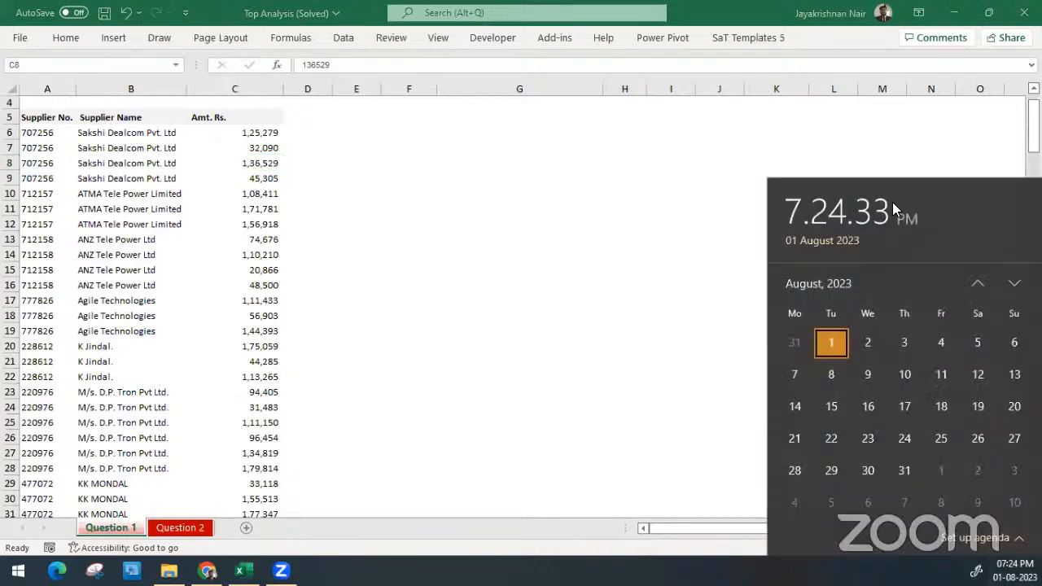
click(616, 124)
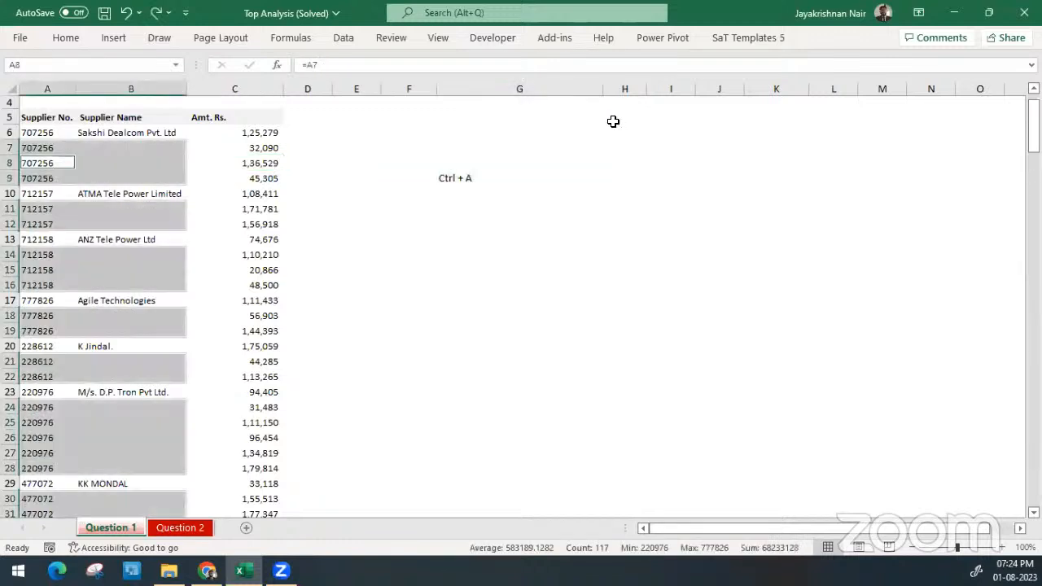
Undo the supplier fills, the "Ctrl + A" note and the row deletion to restore the blank-amount rows
key(ctrl+z)
key(ctrl+z)
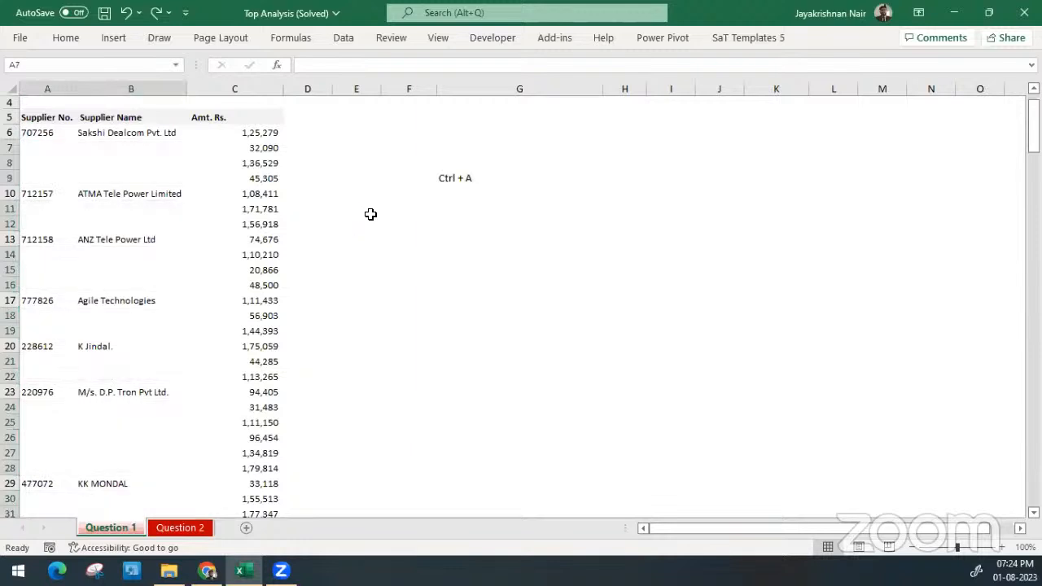
key(ctrl+z)
key(ctrl+z)
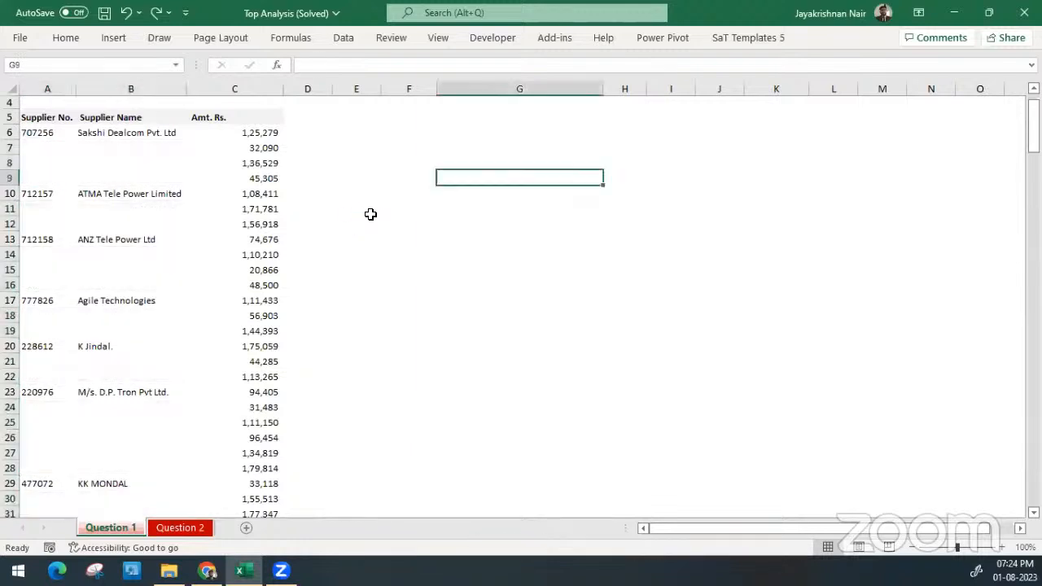
key(ctrl+z)
key(ctrl+z)
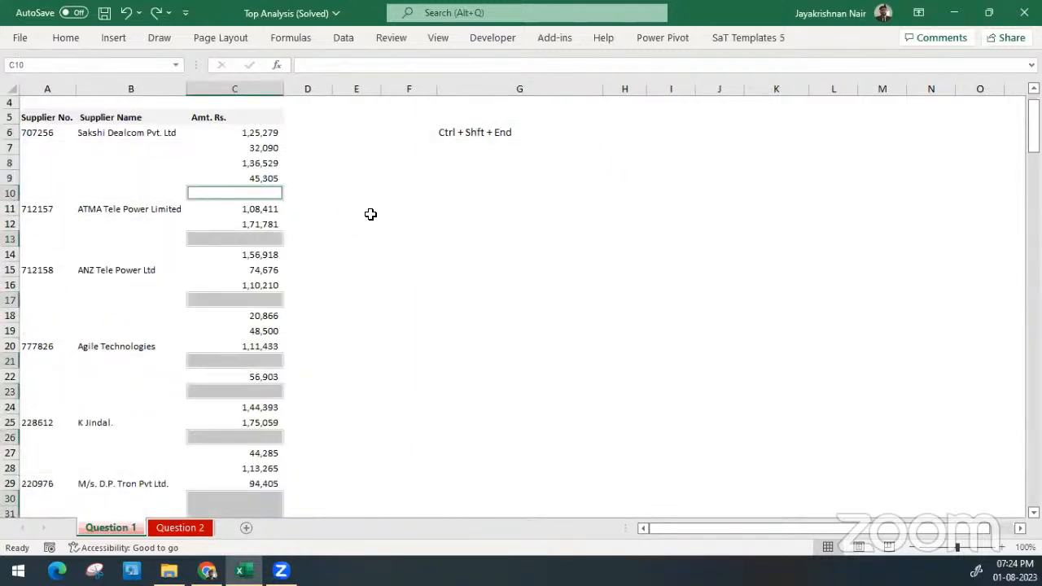
Delete the "Ctrl + Shft + End" note from cell G6
click(467, 143)
click(463, 131)
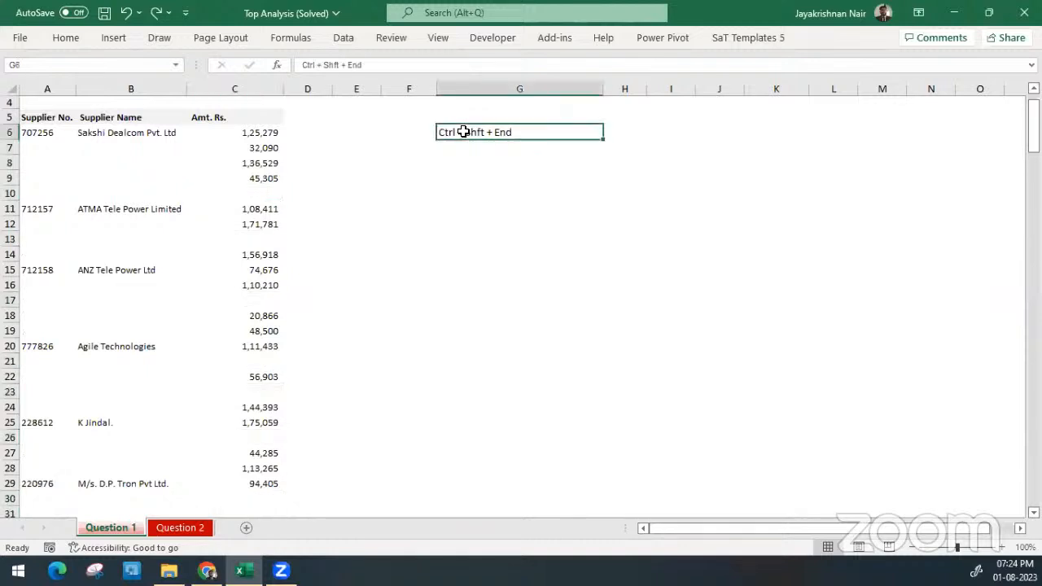
key(Delete)
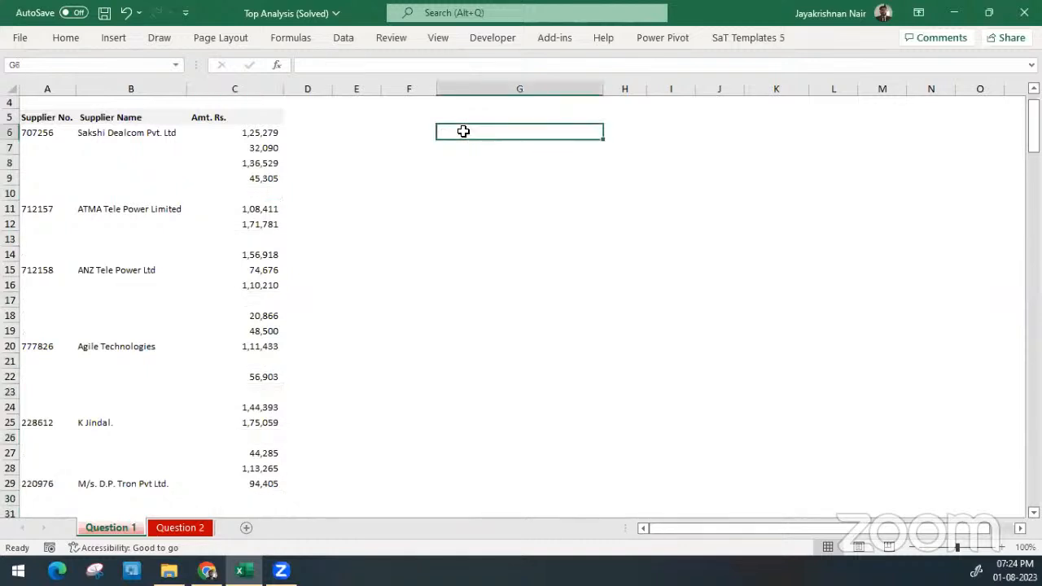
Select the Amt. Rs. values from C6 down to C246, limiting the selection to column C
click(240, 130)
key(ctrl+shift+End)
key(shift+Left)
key(shift+Left)
key(shift+Left)
key(shift+Left)
key(shift+Left)
key(shift+Left)
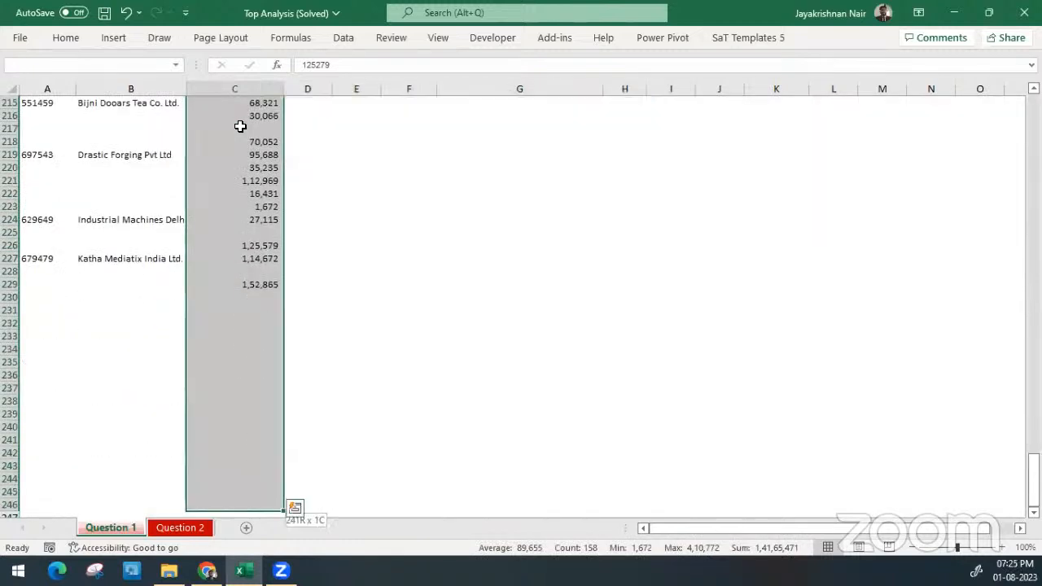
Find the blank cells within the selected Amt. Rs. range using Go To Special and delete their entire sheet rows
key(ctrl+BackSpace)
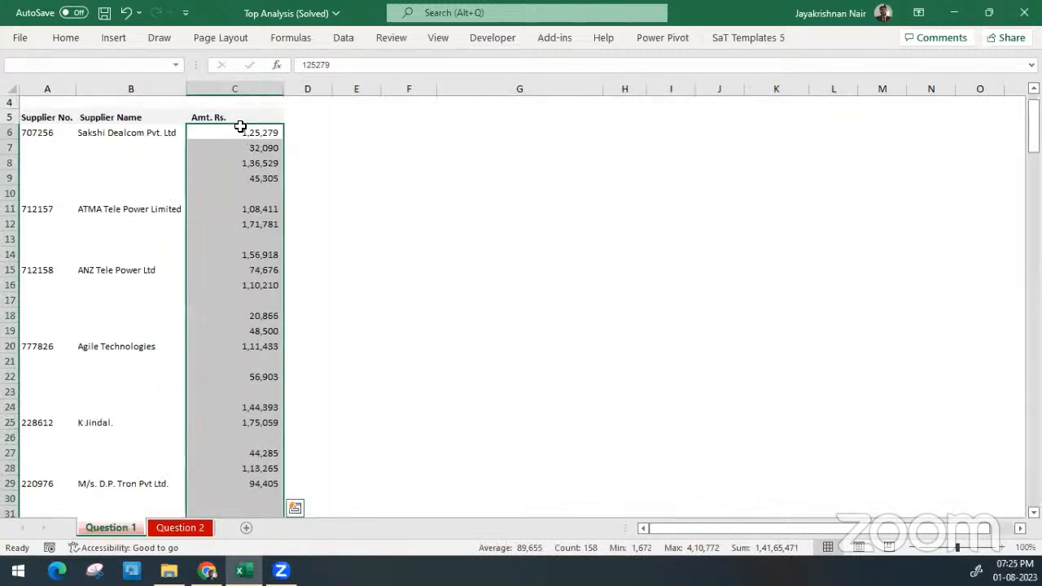
click(67, 38)
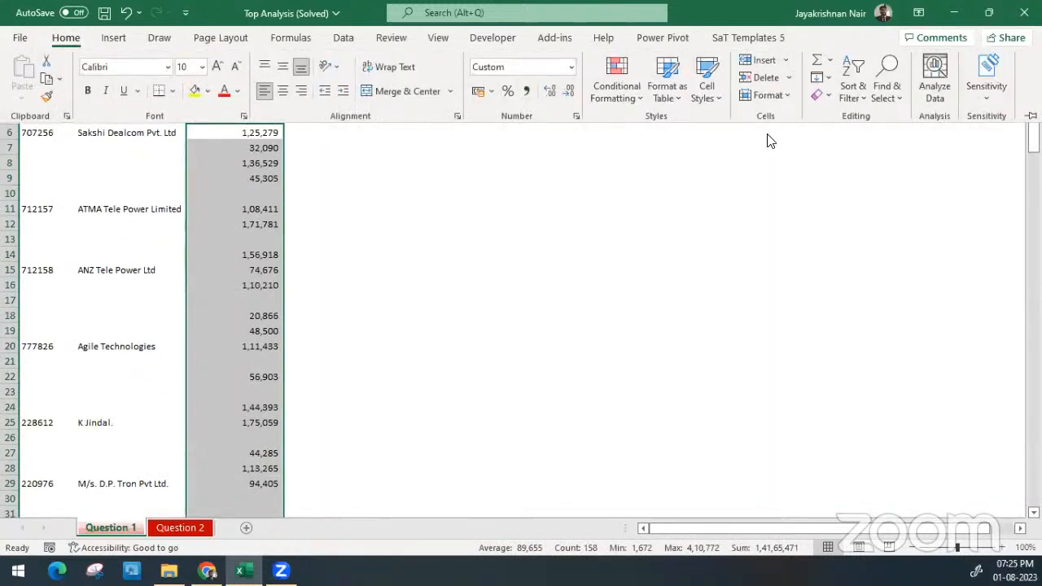
click(880, 92)
click(922, 184)
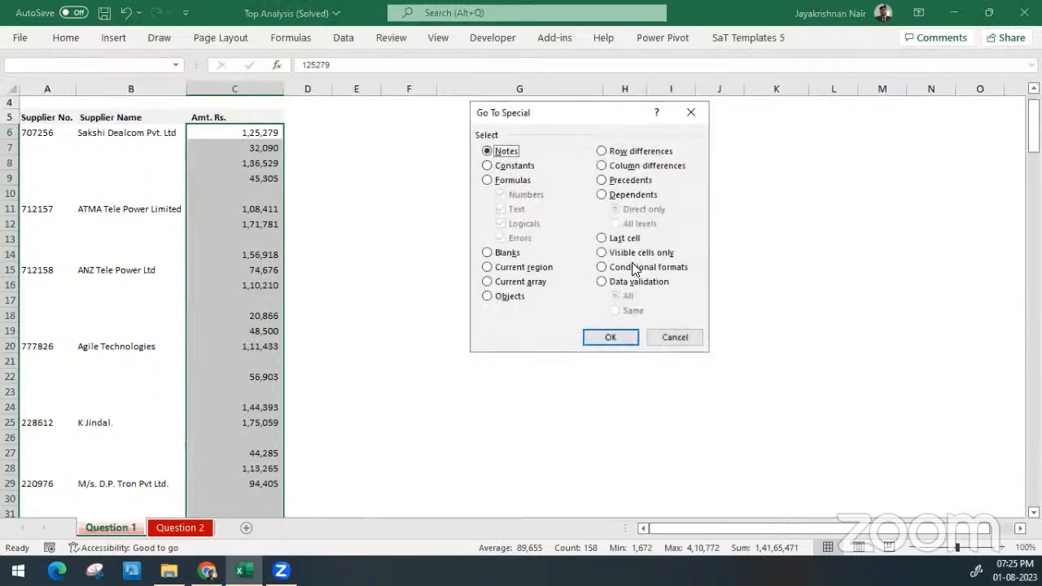
click(509, 253)
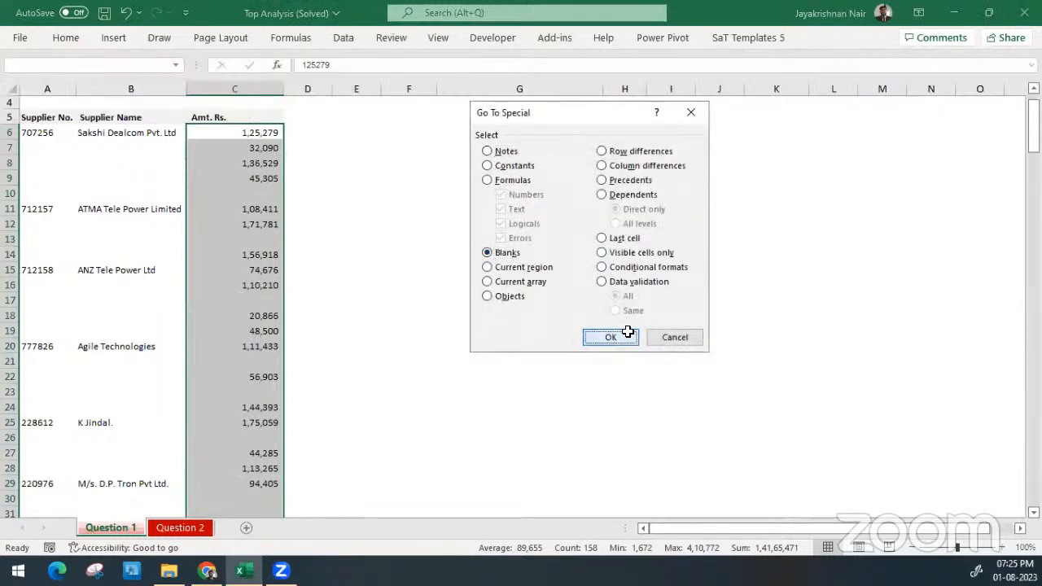
click(623, 337)
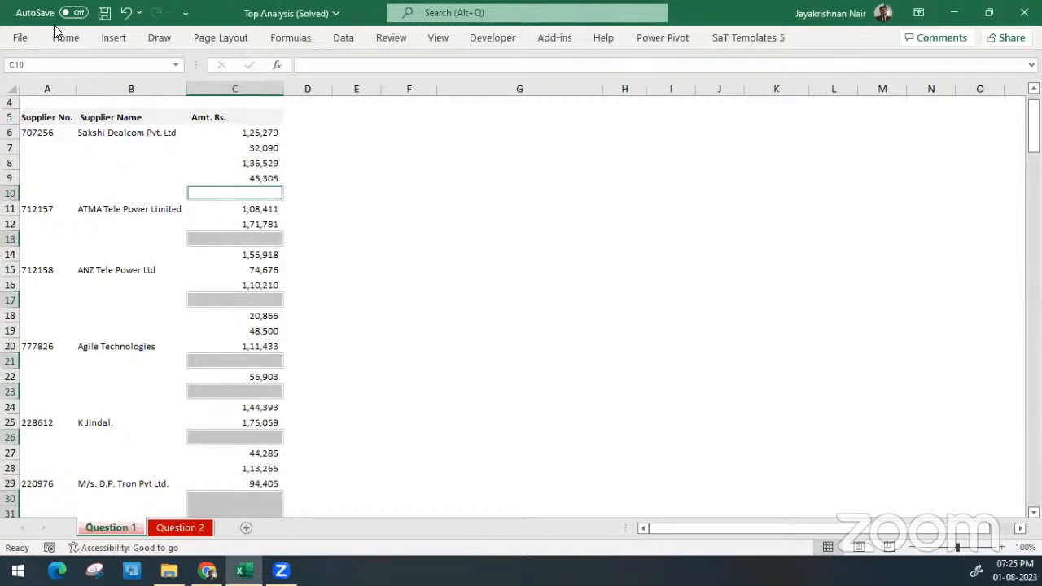
click(83, 37)
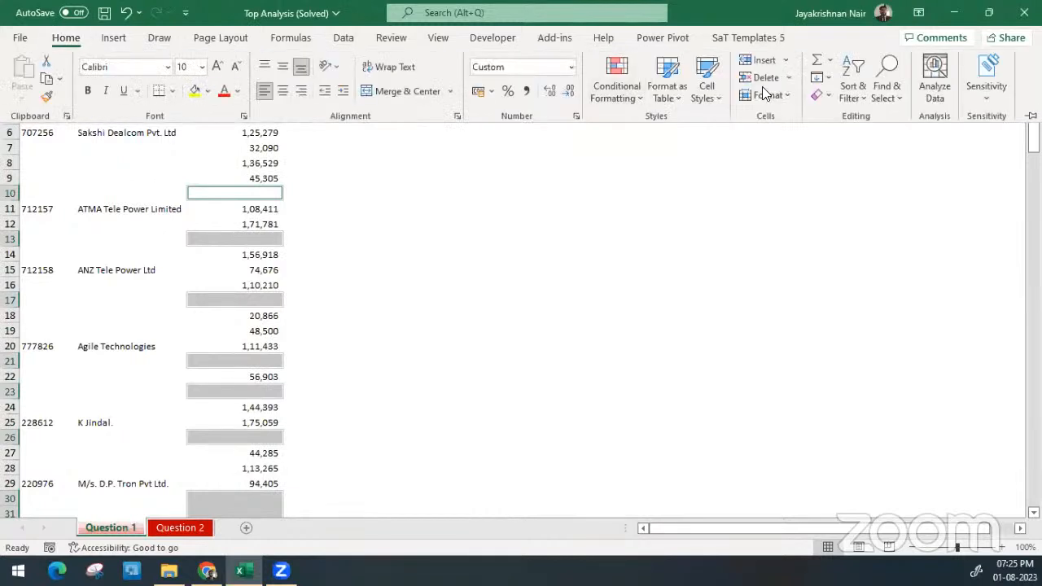
click(788, 78)
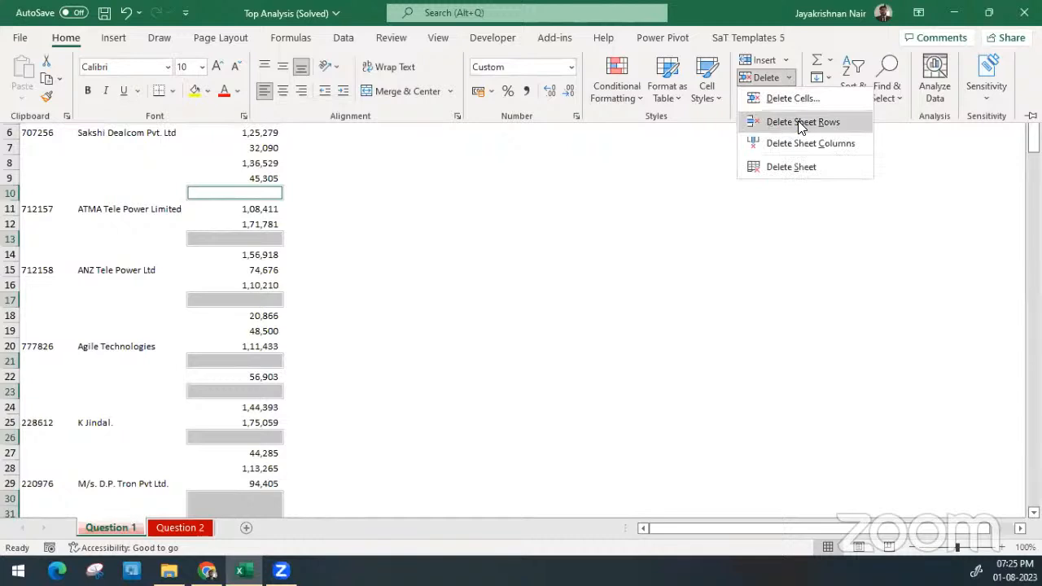
click(802, 122)
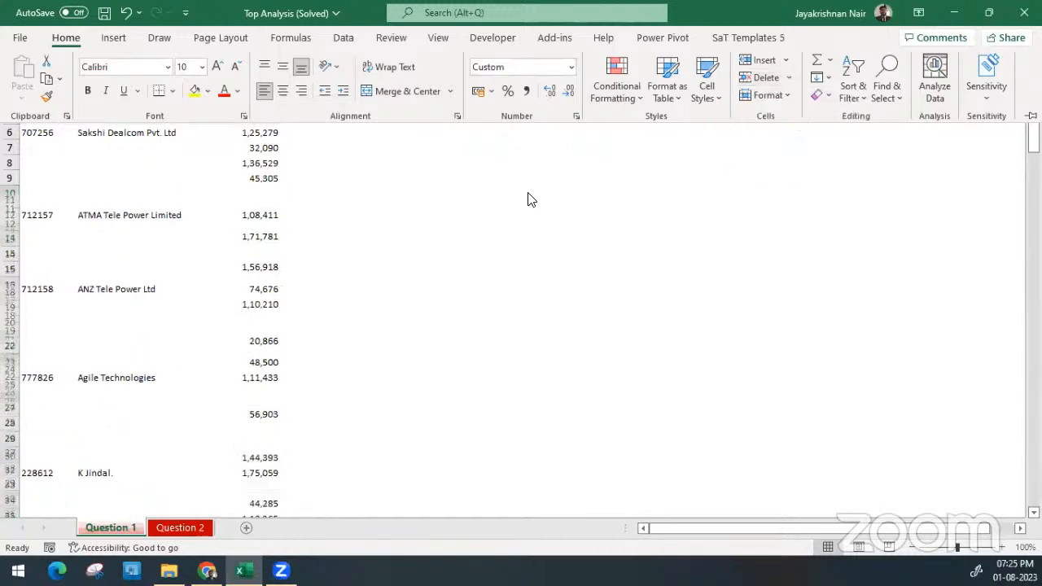
click(354, 200)
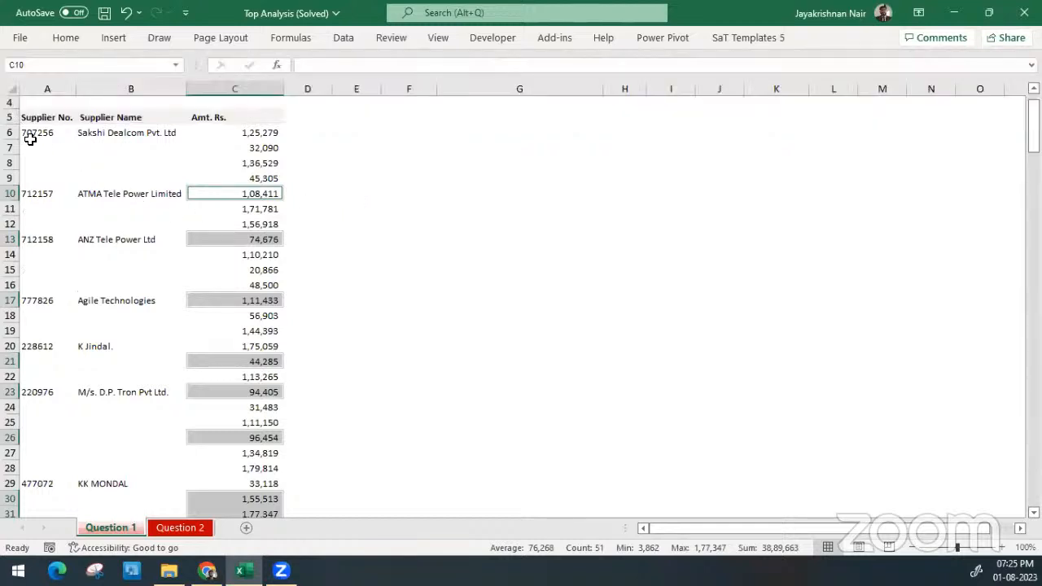
Select all blank Supplier No. and Supplier Name cells in the supplier list using Go To Special
drag(30, 135, 139, 186)
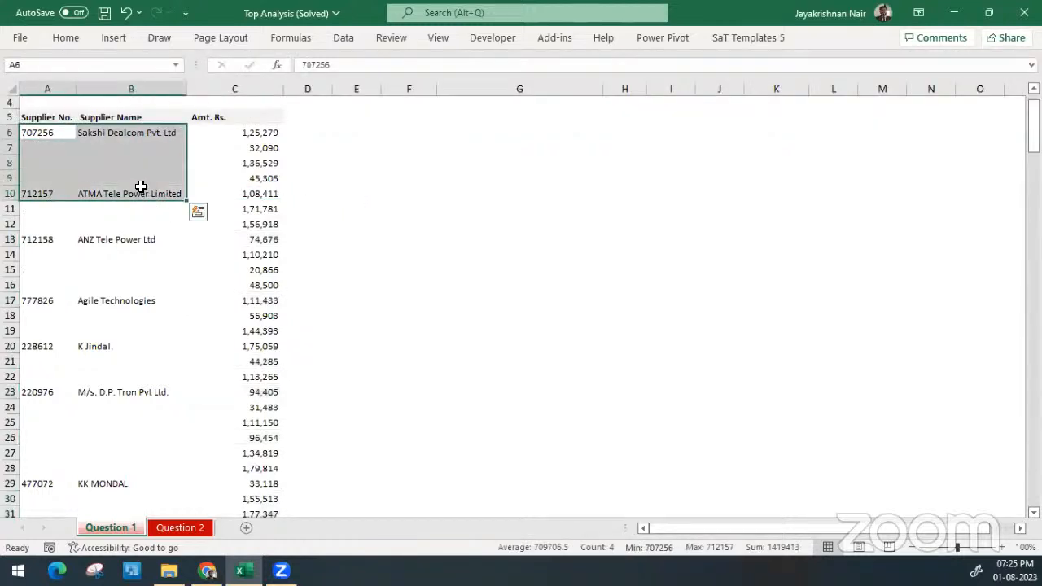
click(243, 178)
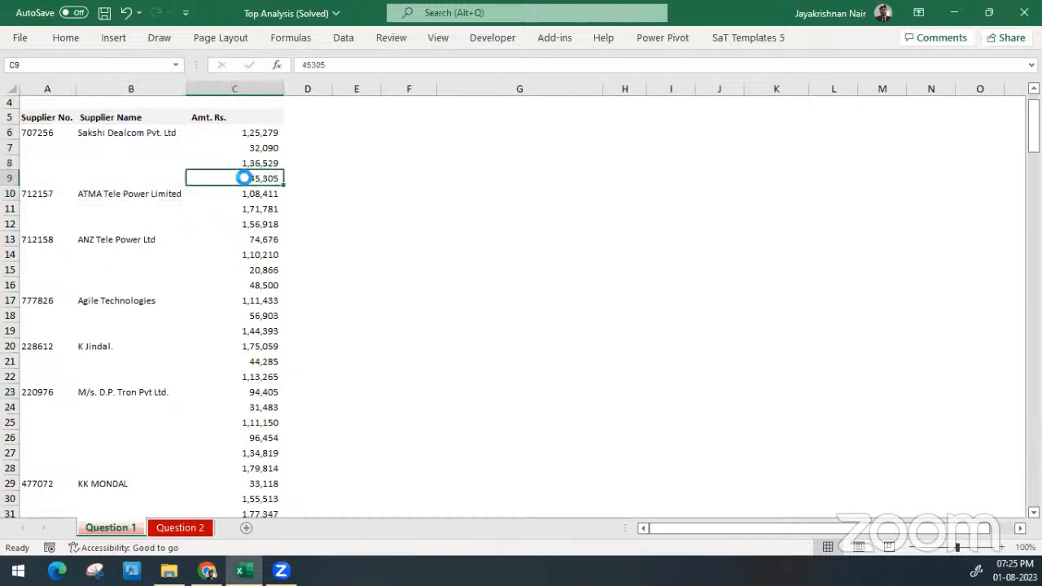
key(ctrl+a)
click(66, 37)
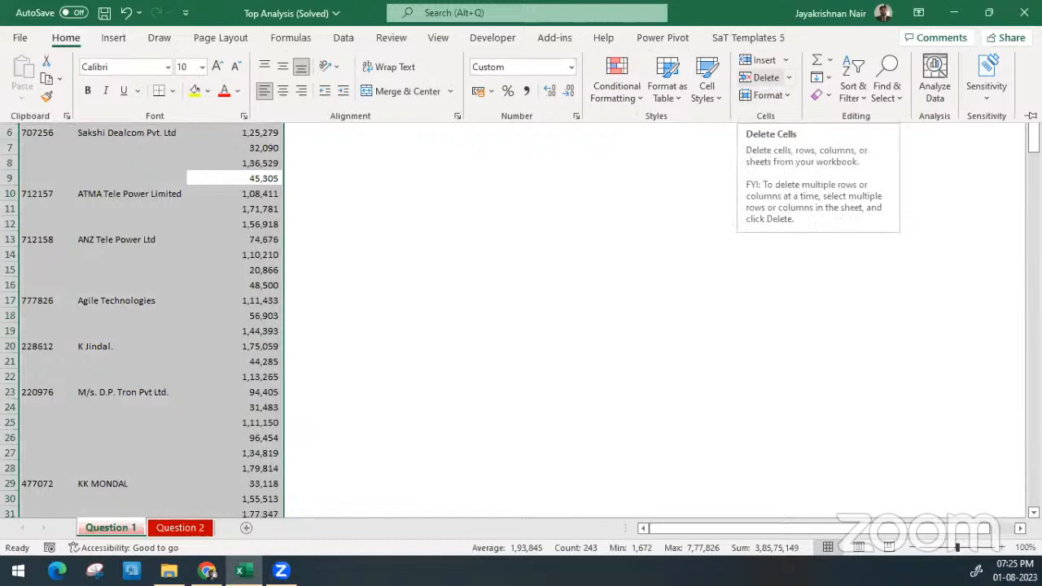
click(889, 105)
click(895, 186)
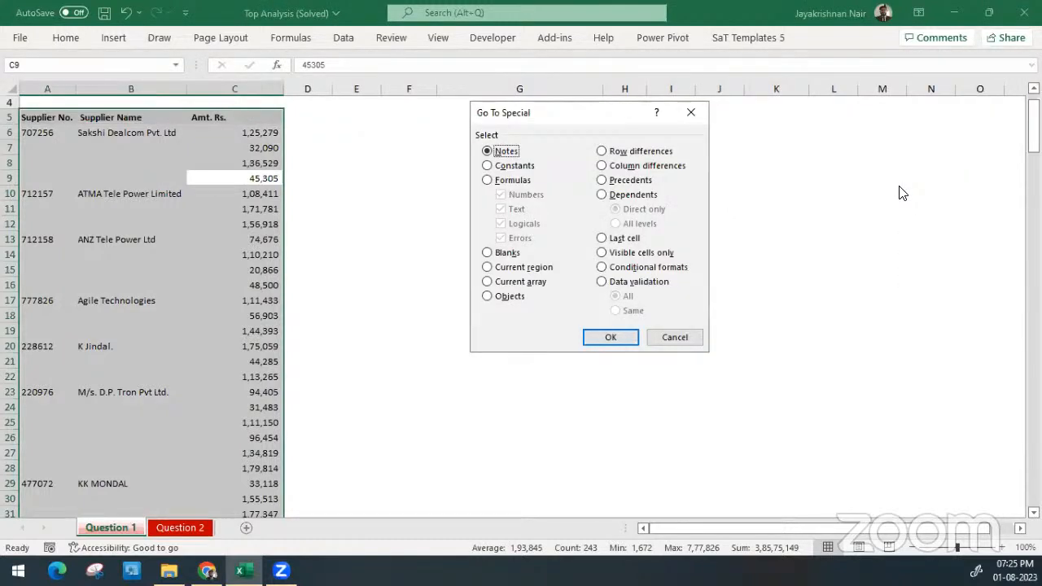
click(488, 254)
click(606, 339)
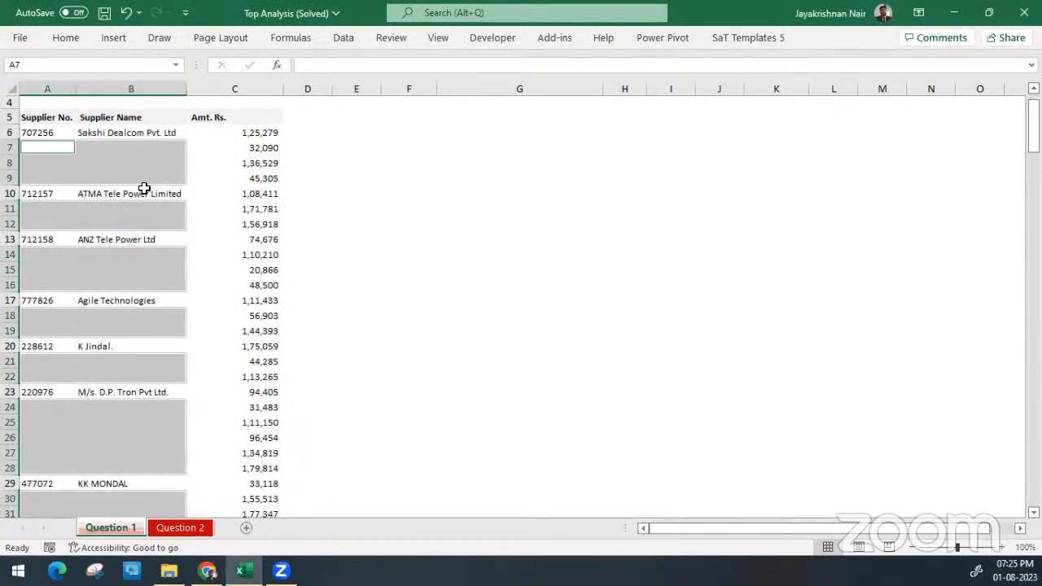
Try entering =A6 in A7 alone and filling the other selected blanks from there, and undo the entries
text(=)
key(Up)
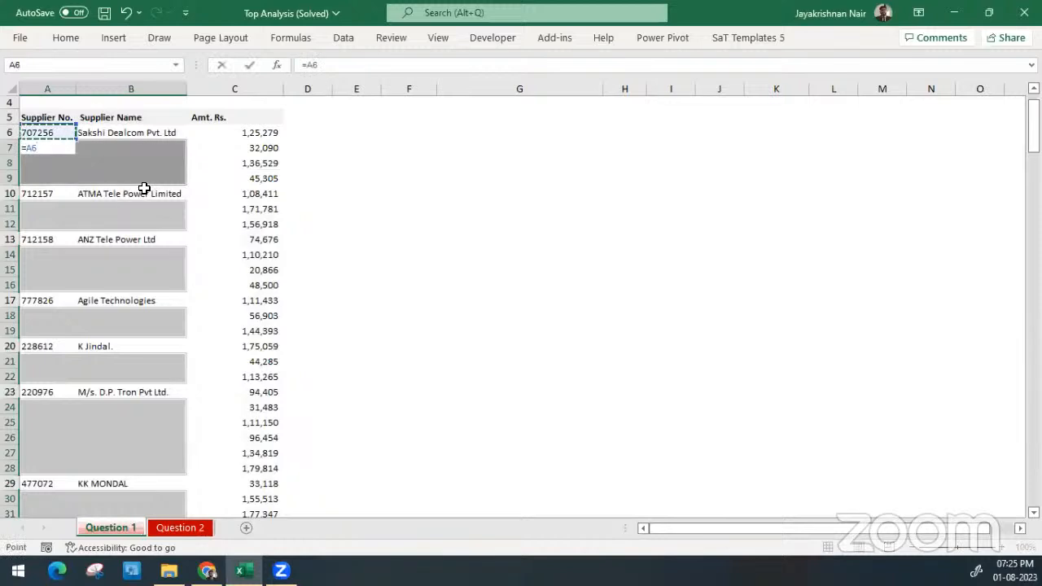
key(Return)
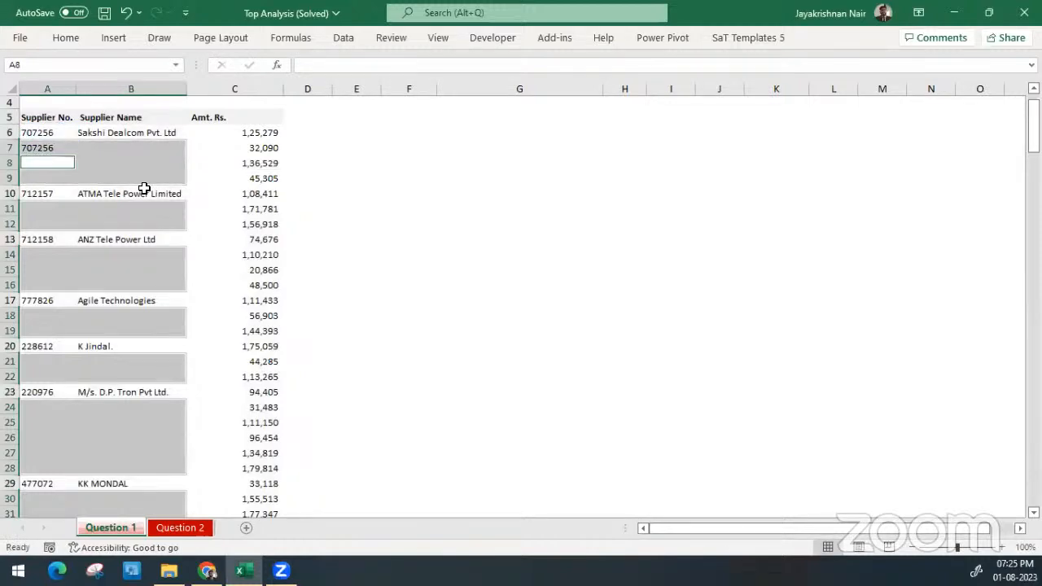
key(ctrl+Return)
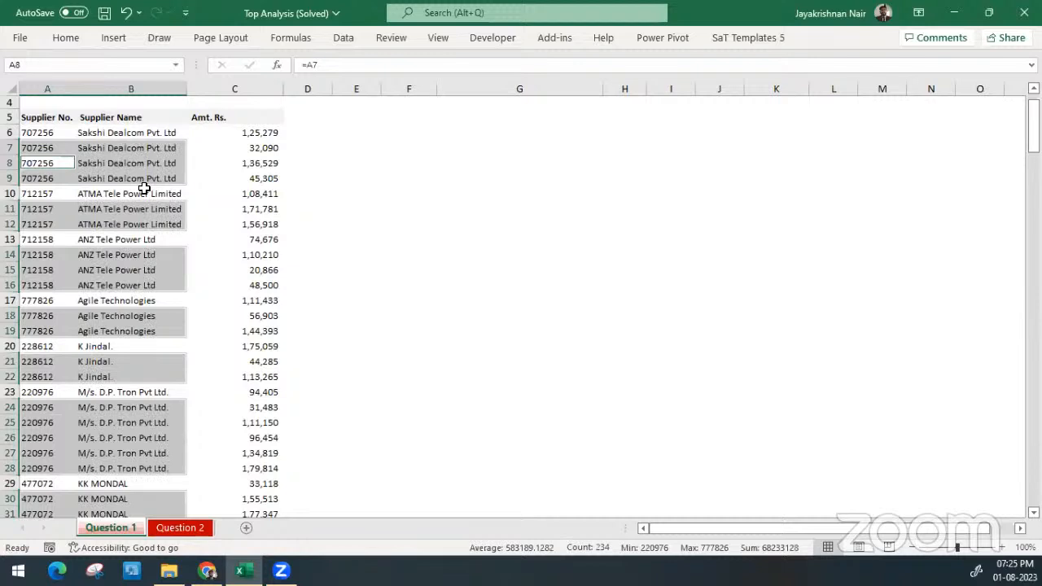
key(ctrl+z)
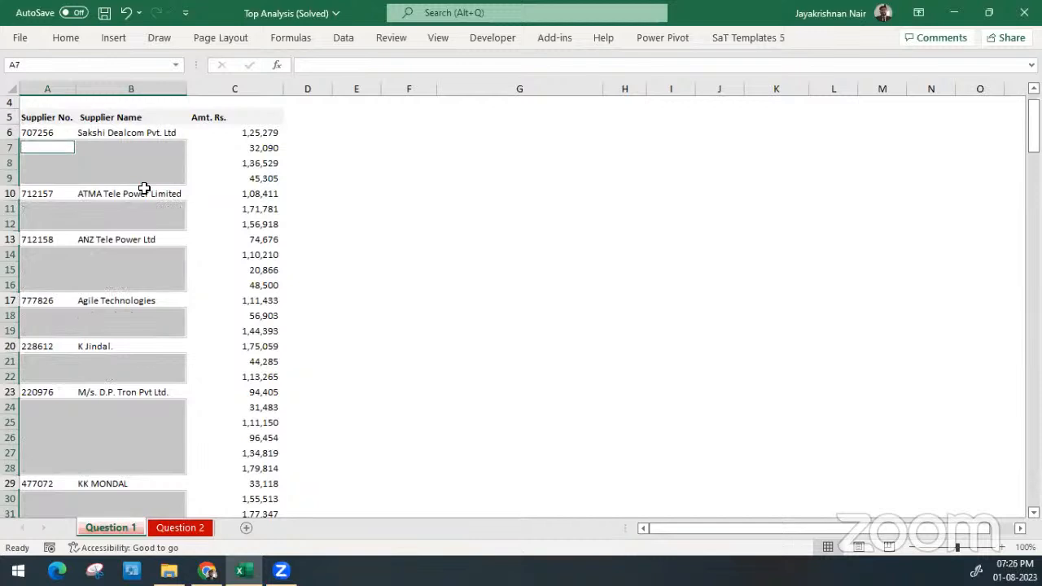
Fill every selected blank supplier cell at once with a reference to the cell above, using =A6 in A7
text(=)
key(Up)
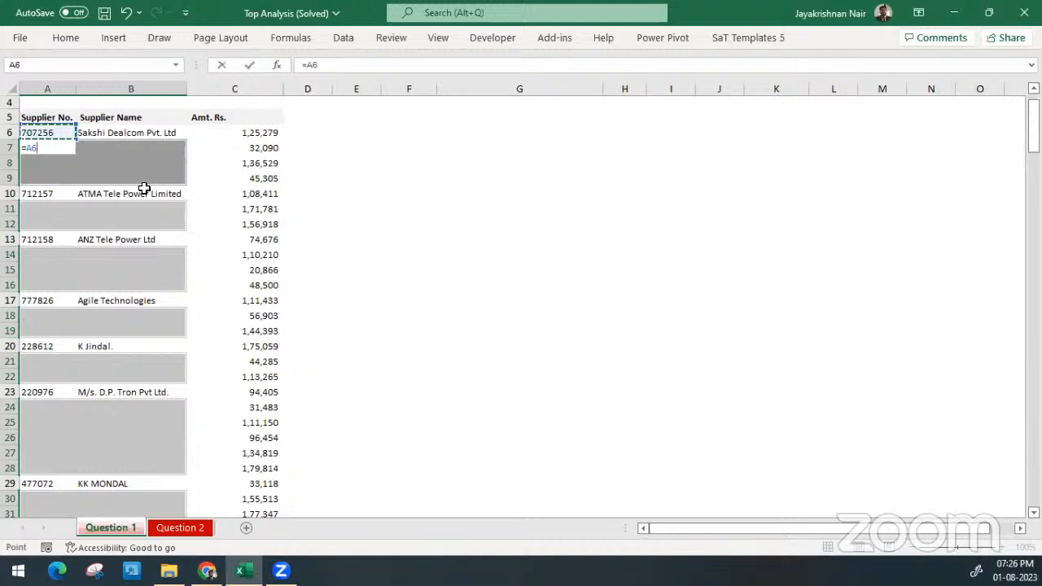
key(ctrl+Return)
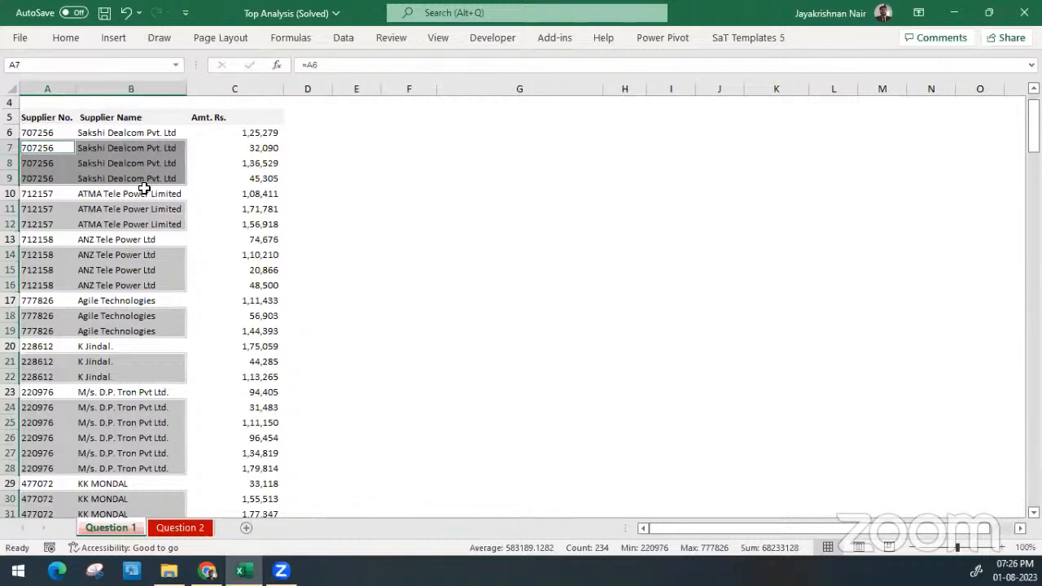
key(Up)
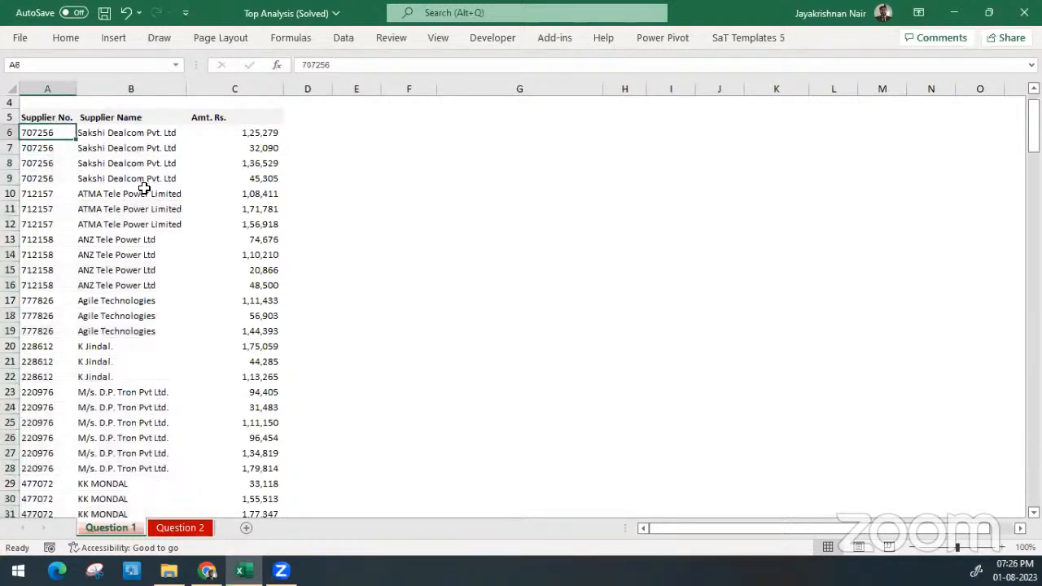
scroll(144, 188, down, 20)
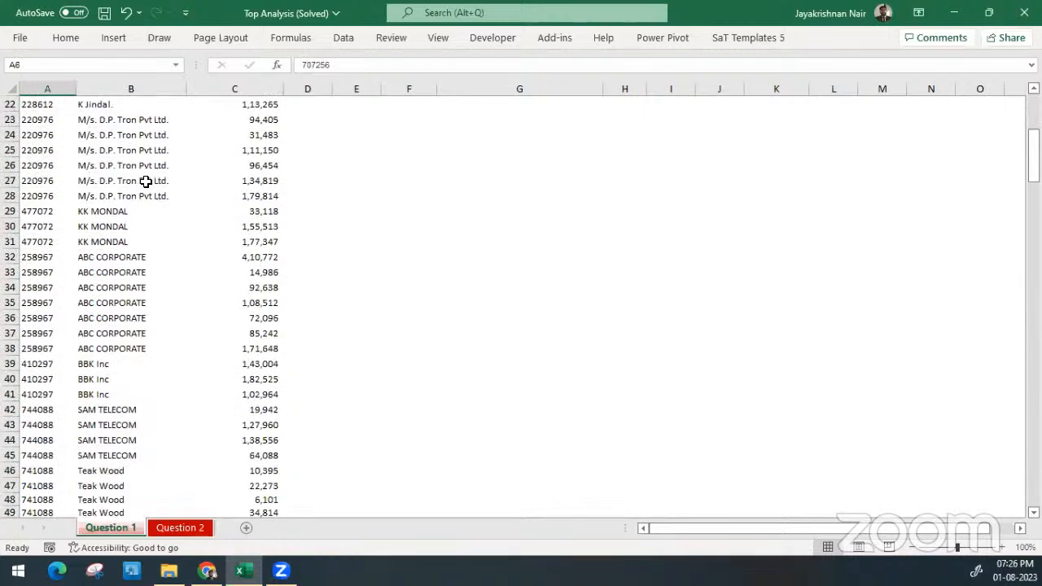
scroll(145, 181, down, 6)
scroll(146, 180, up, 20)
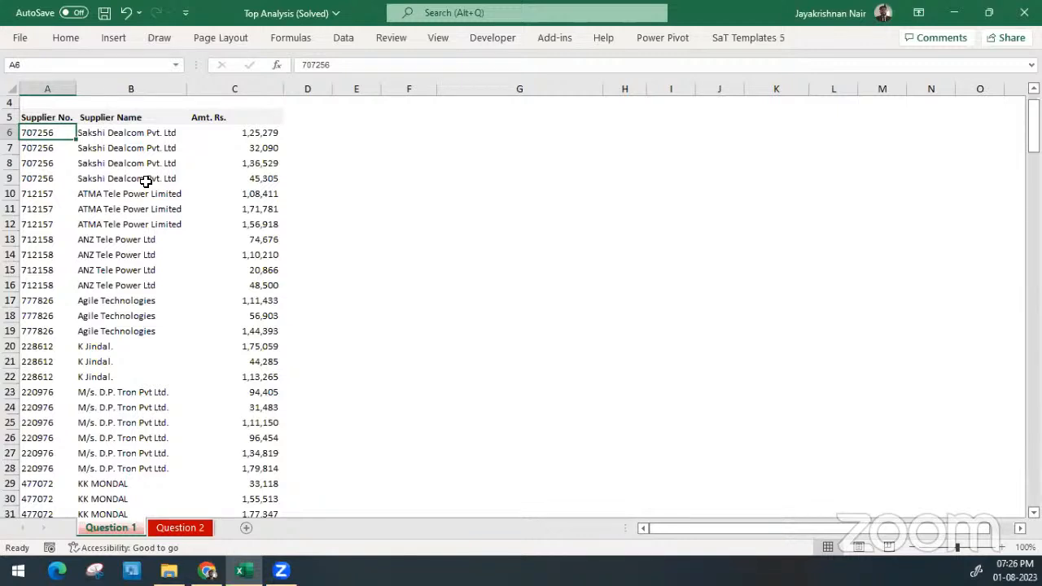
Create a PivotTable from the supplier data in A5:C163, placed on the existing Question 1 worksheet at cell G5
click(53, 120)
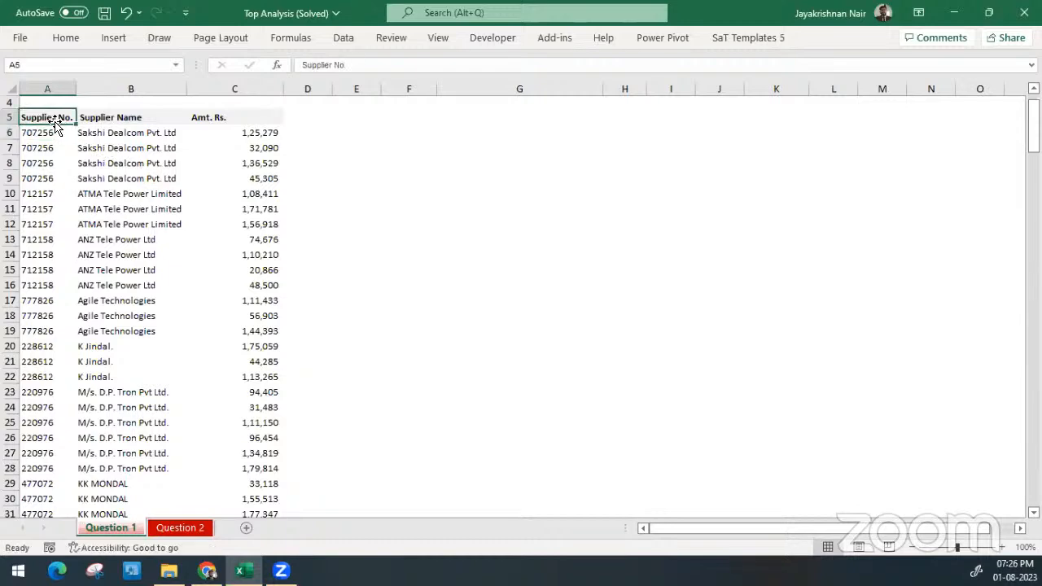
key(ctrl+shift+End)
key(ctrl+BackSpace)
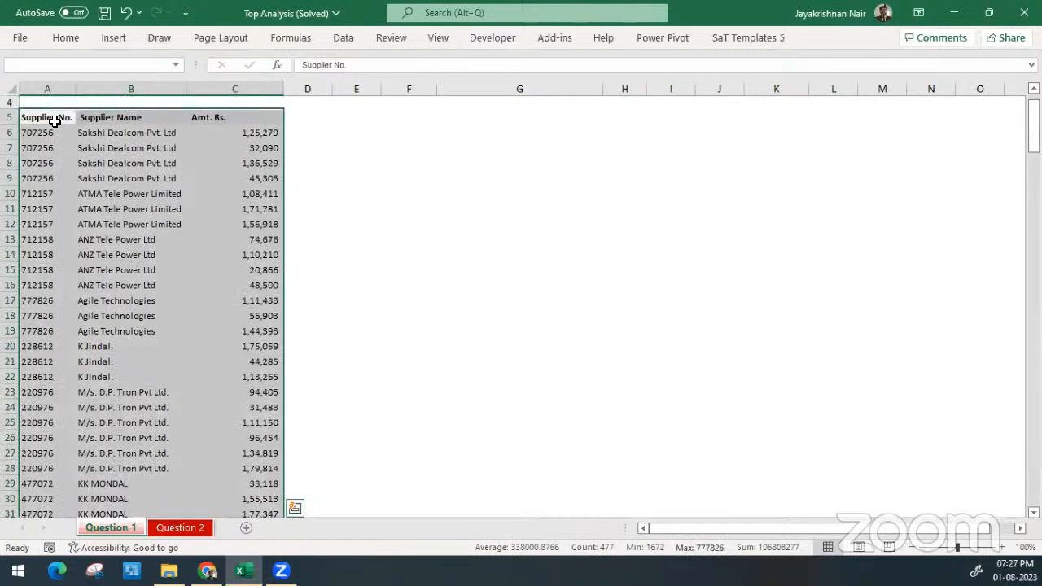
click(112, 37)
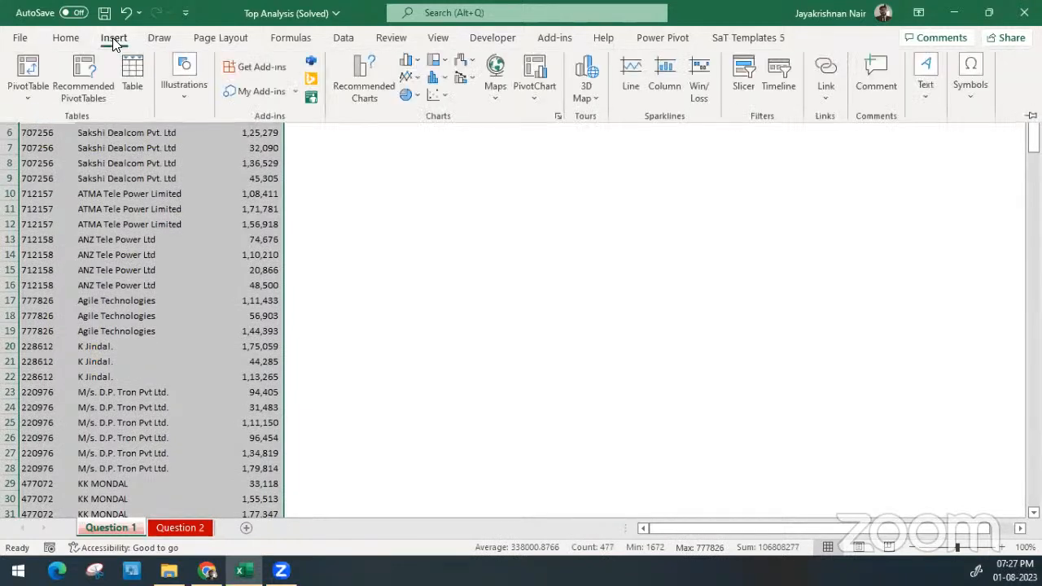
click(26, 70)
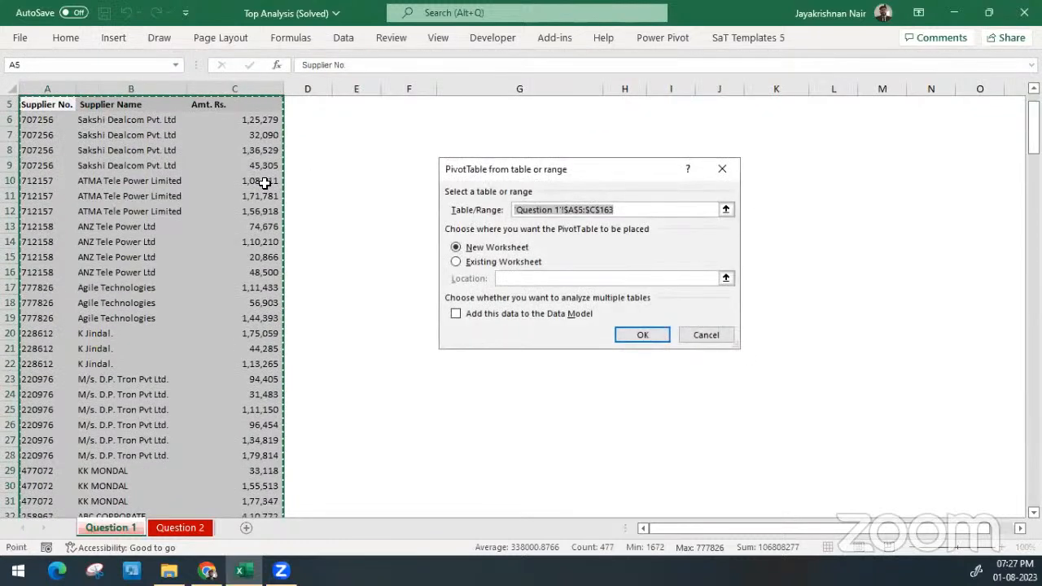
click(467, 263)
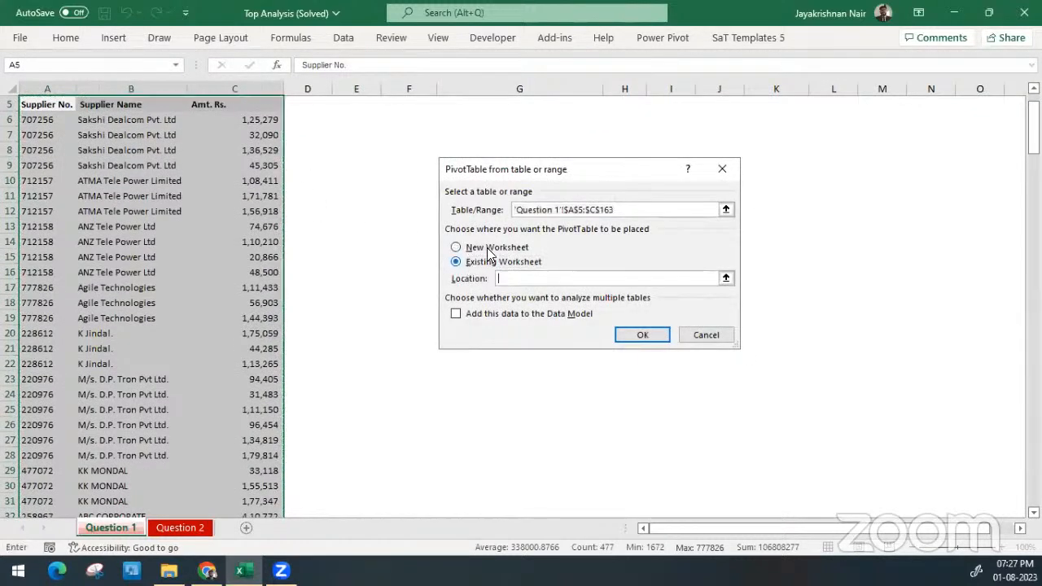
click(491, 103)
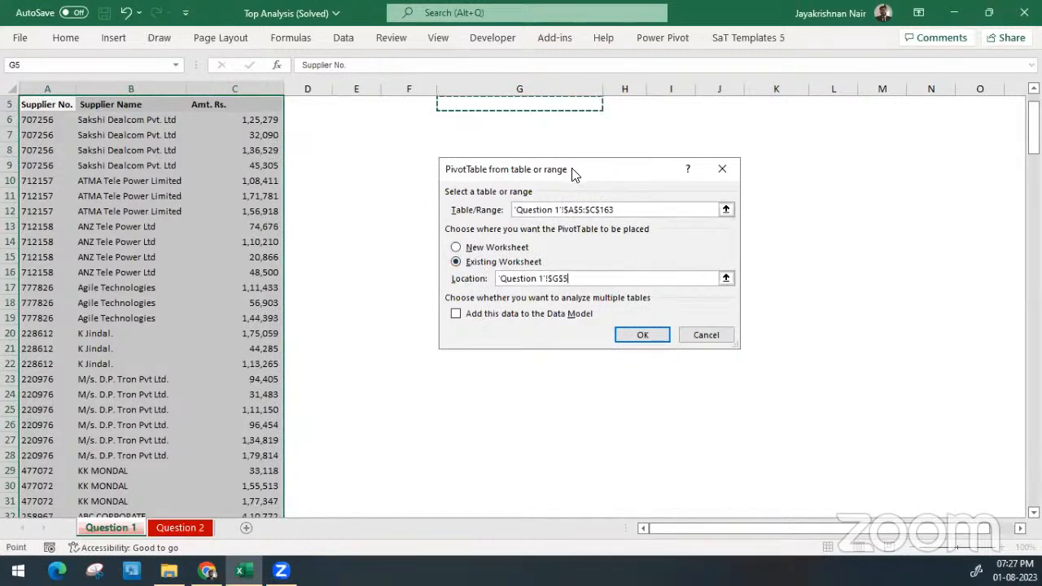
scroll(564, 108, up, 1)
scroll(564, 108, down, 1)
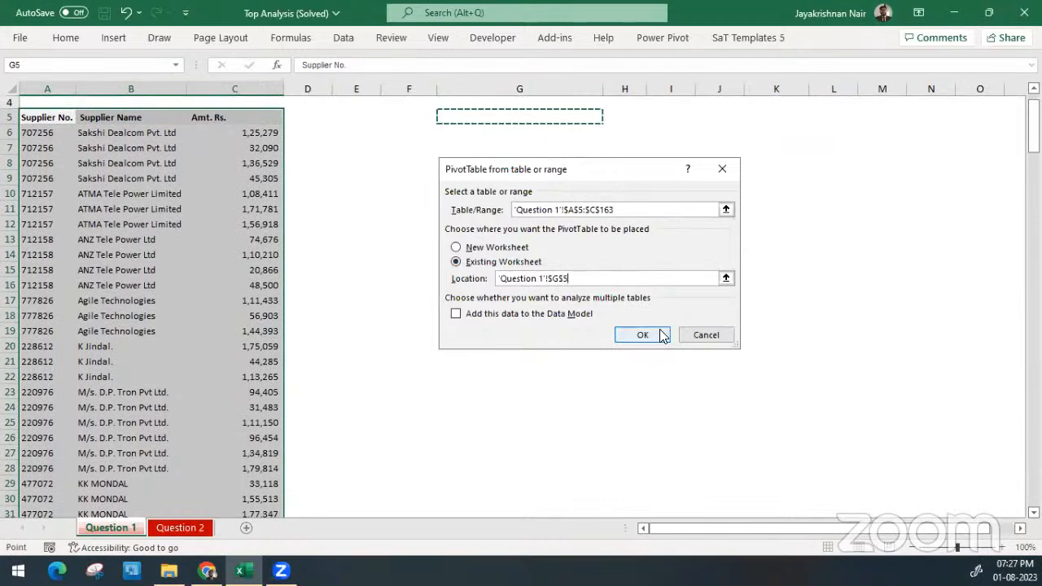
click(657, 333)
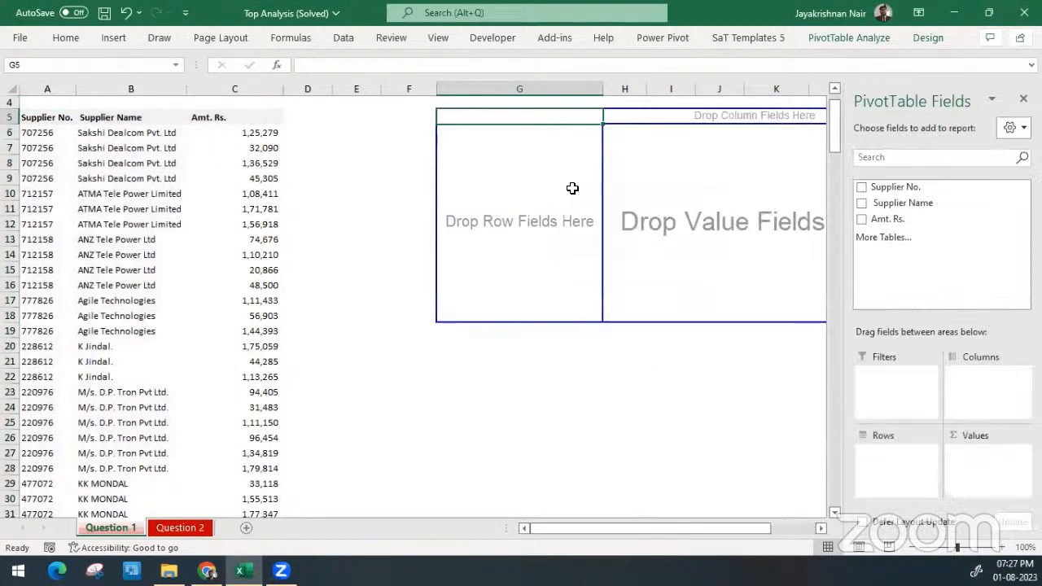
Set Supplier Name as the PivotTable's row field and sum Amt. Rs. as its value field
scroll(558, 197, left, 3)
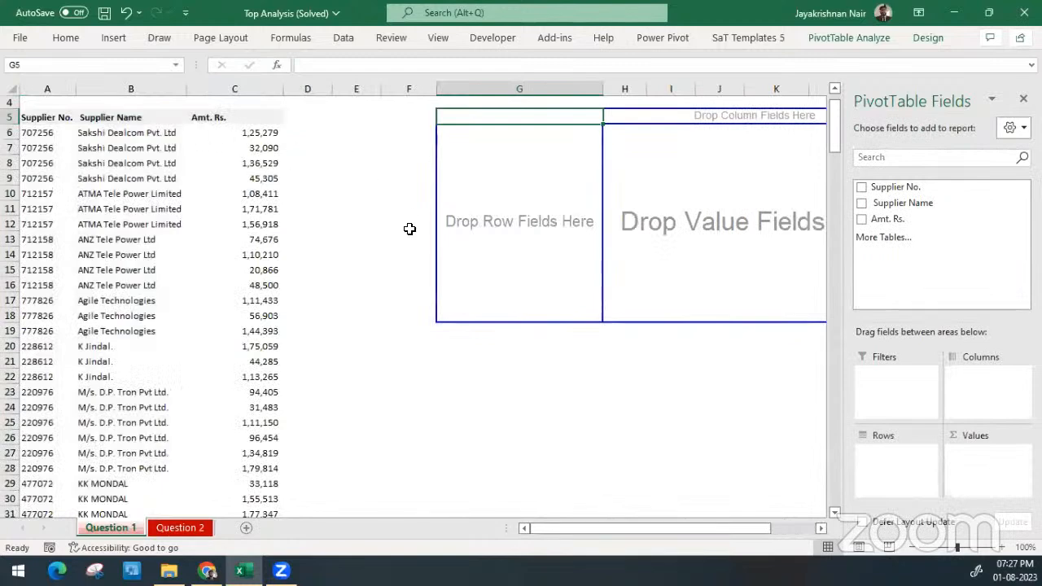
scroll(409, 228, right, 3)
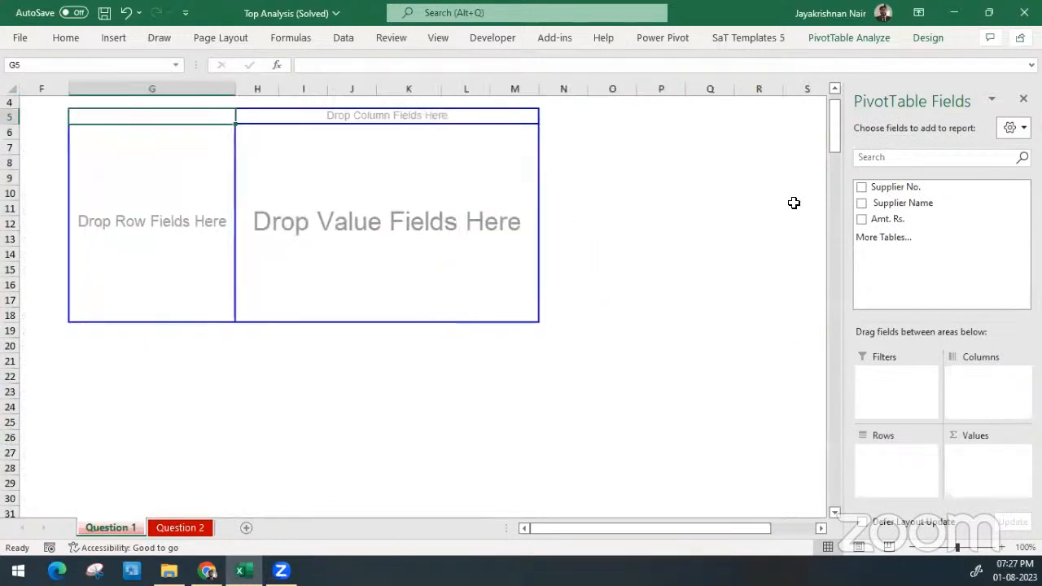
drag(895, 214, 877, 459)
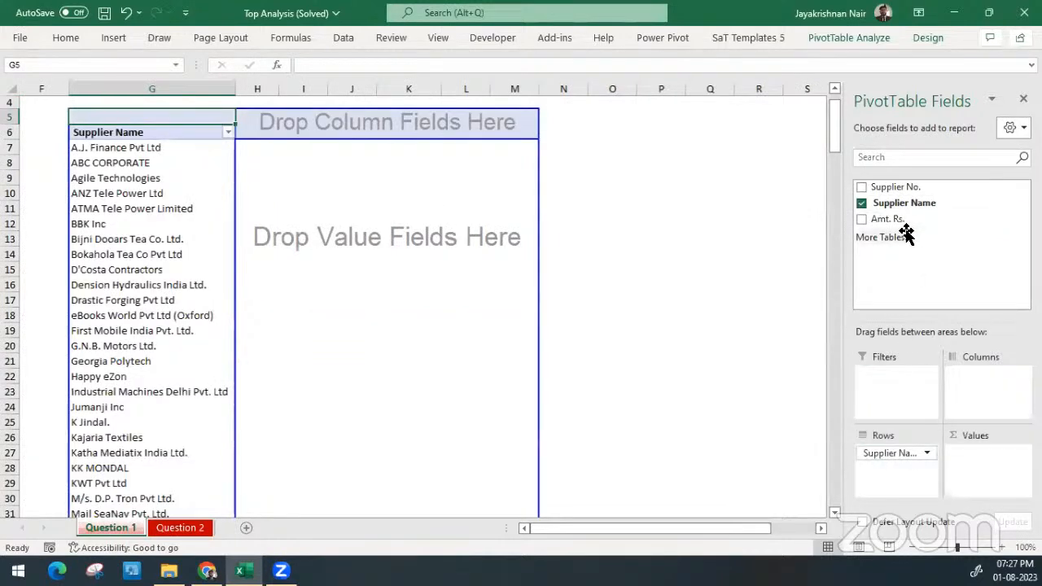
drag(885, 218, 985, 461)
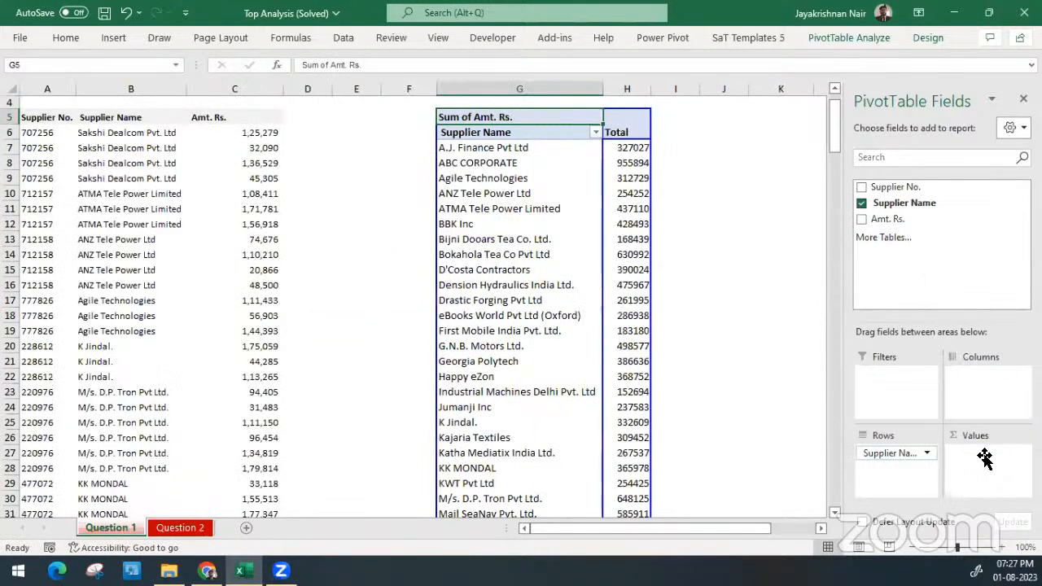
Format the PivotTable's total amounts in column H with comma separators and no decimal places
drag(608, 163, 612, 178)
drag(617, 306, 620, 152)
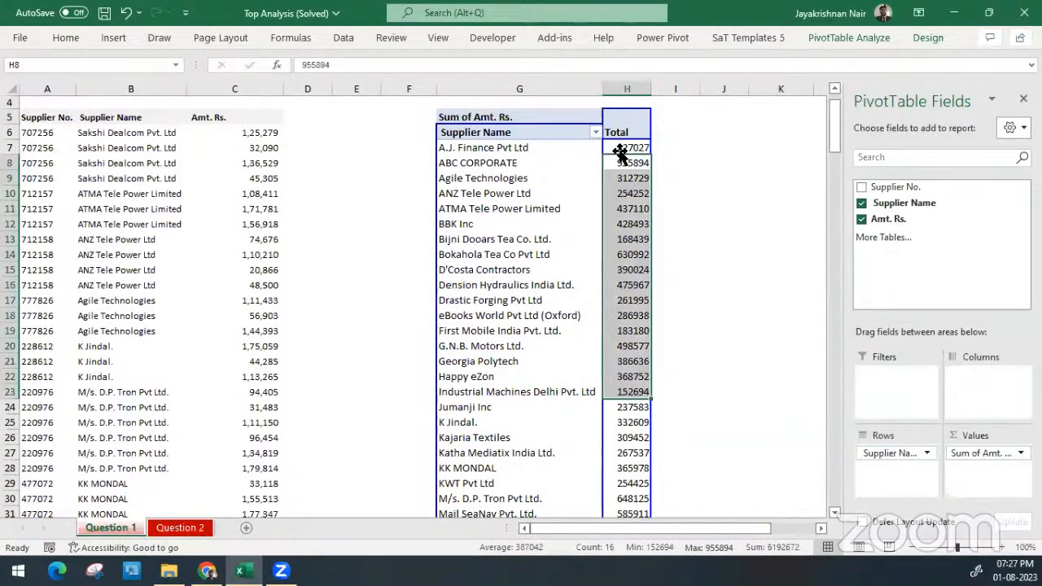
click(624, 88)
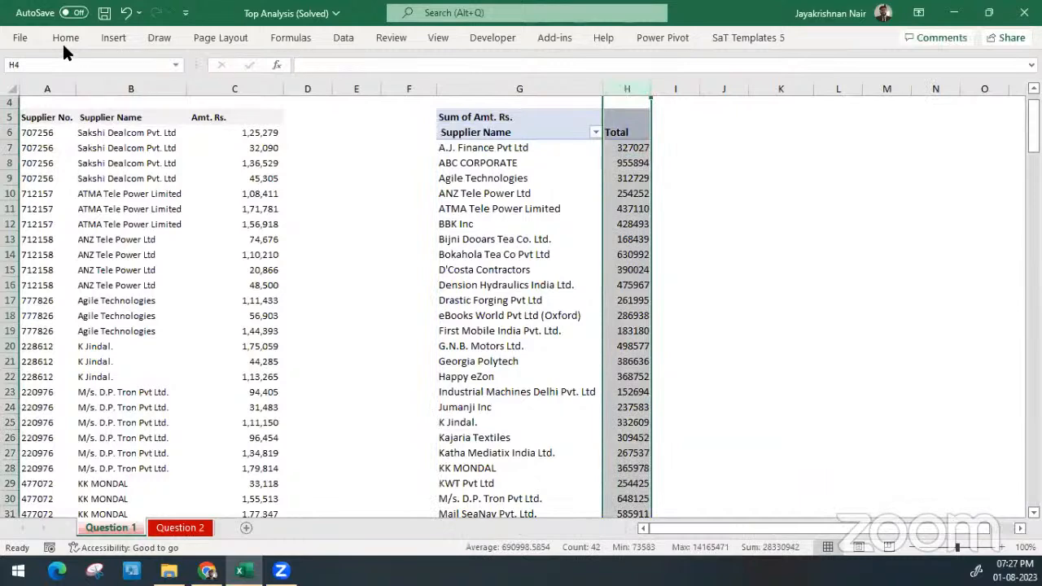
click(60, 37)
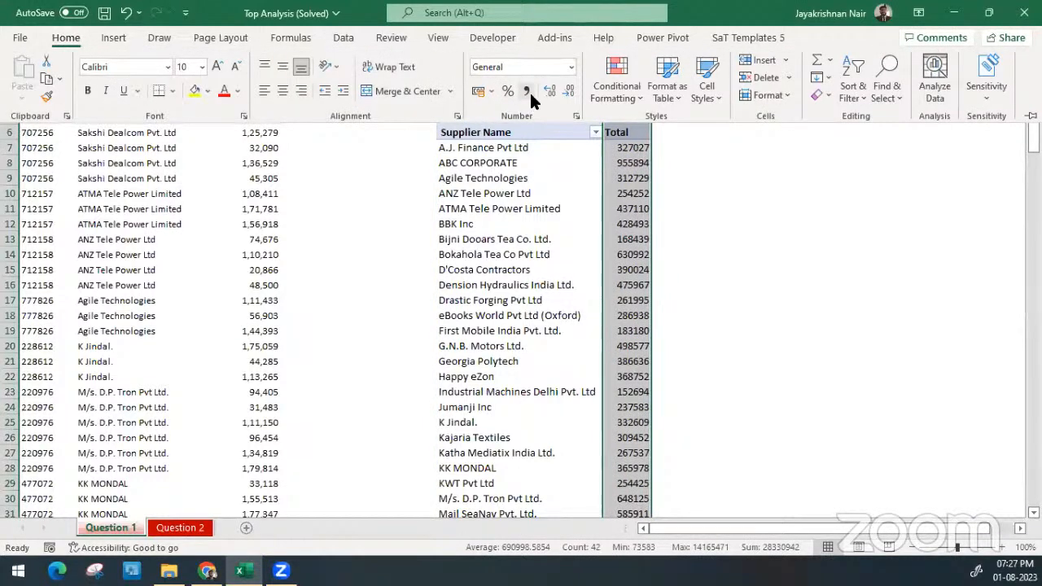
click(527, 90)
click(570, 92)
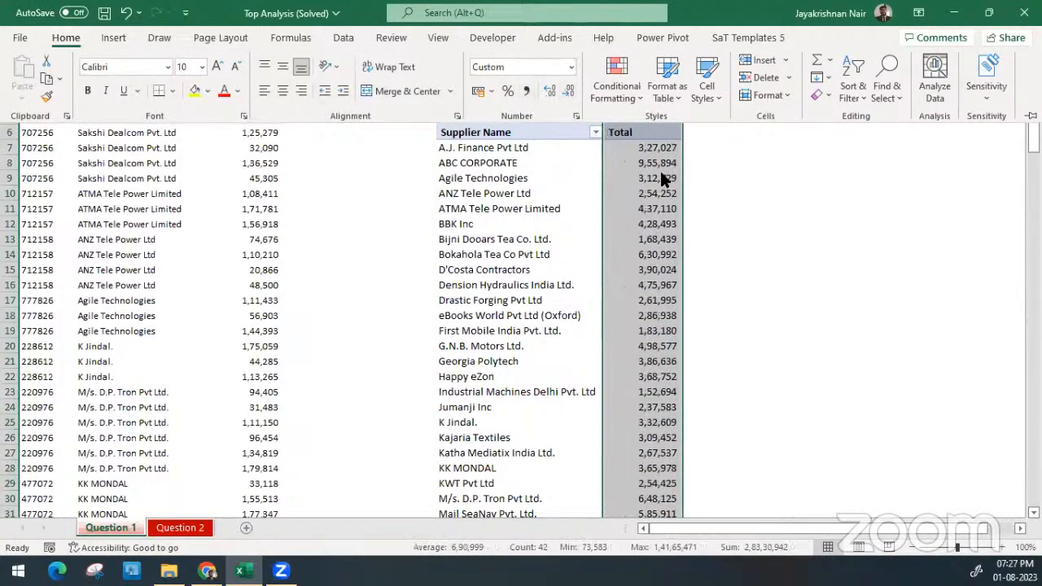
Examine the suppliers and their total amounts in the PivotTable, from the first supplier down to the grand total
click(658, 162)
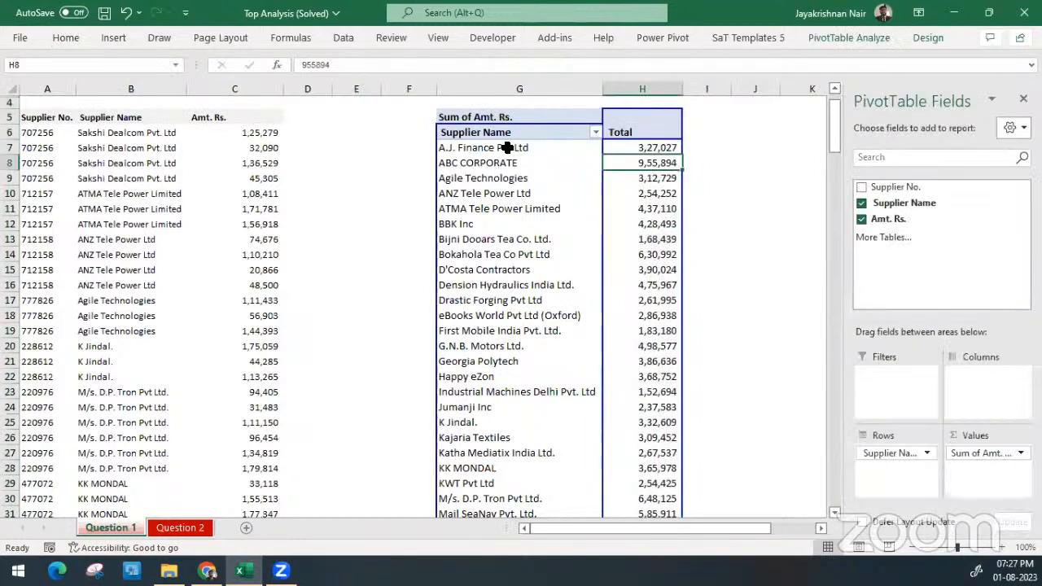
click(510, 147)
drag(515, 181, 663, 179)
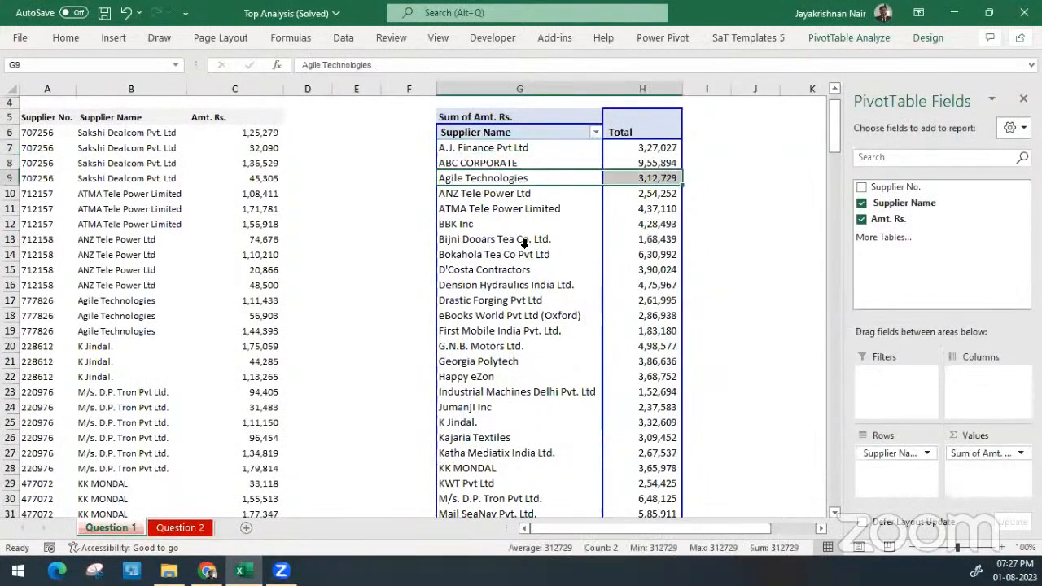
drag(533, 254, 674, 253)
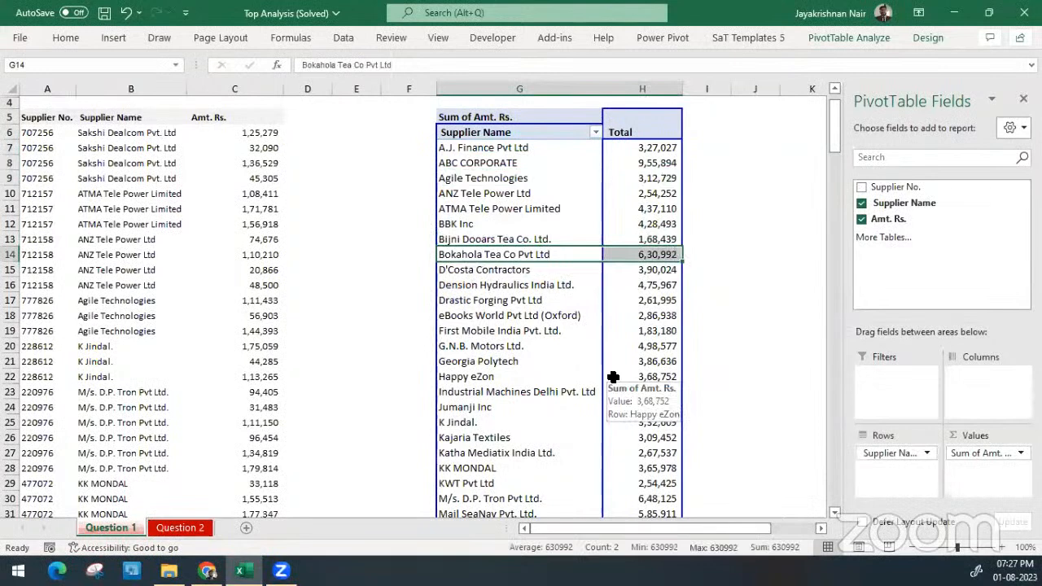
click(662, 345)
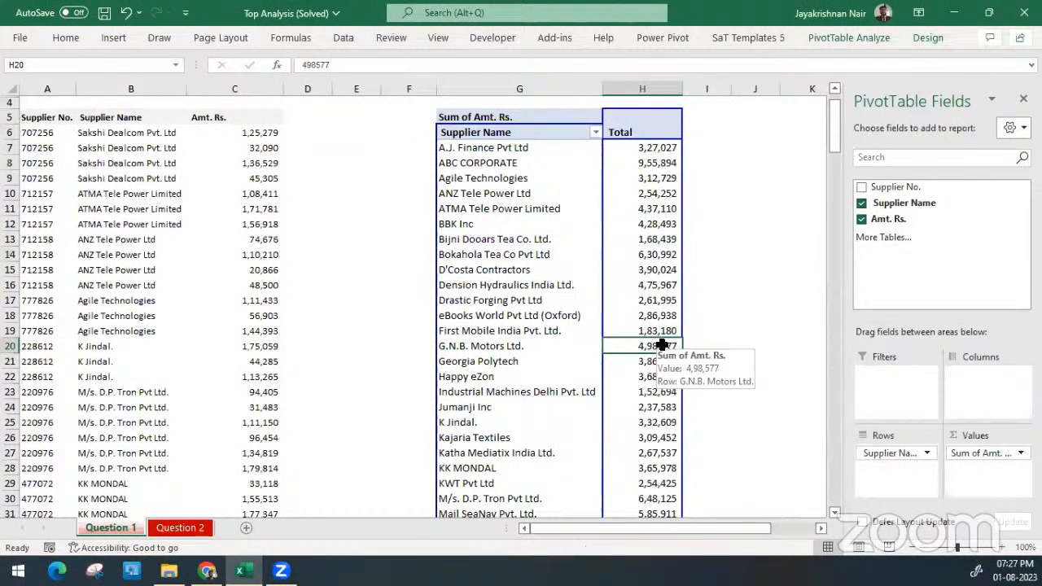
click(647, 149)
key(ctrl+Down)
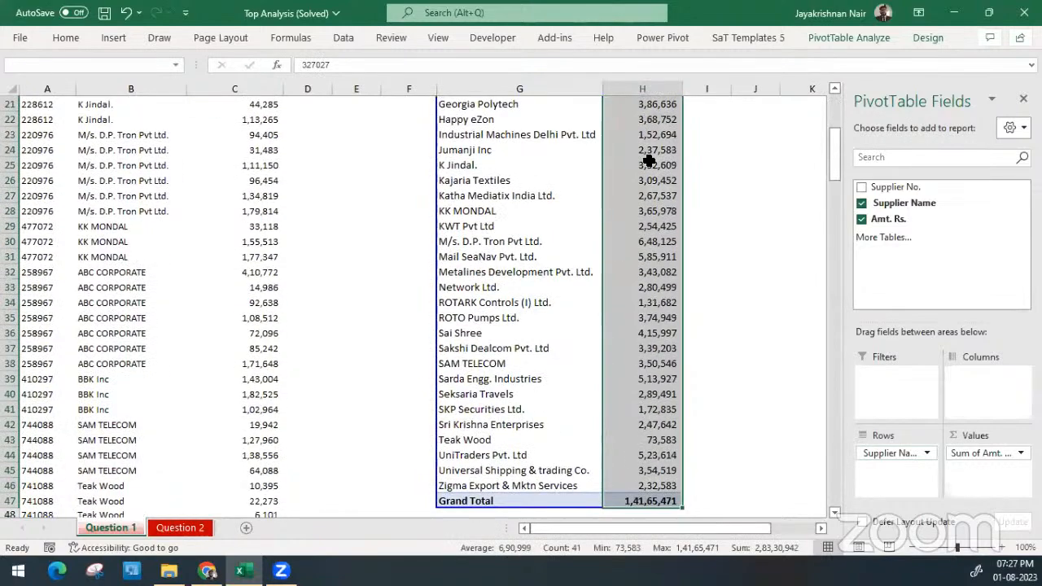
key(ctrl+Up)
key(Up)
key(Down)
key(Down)
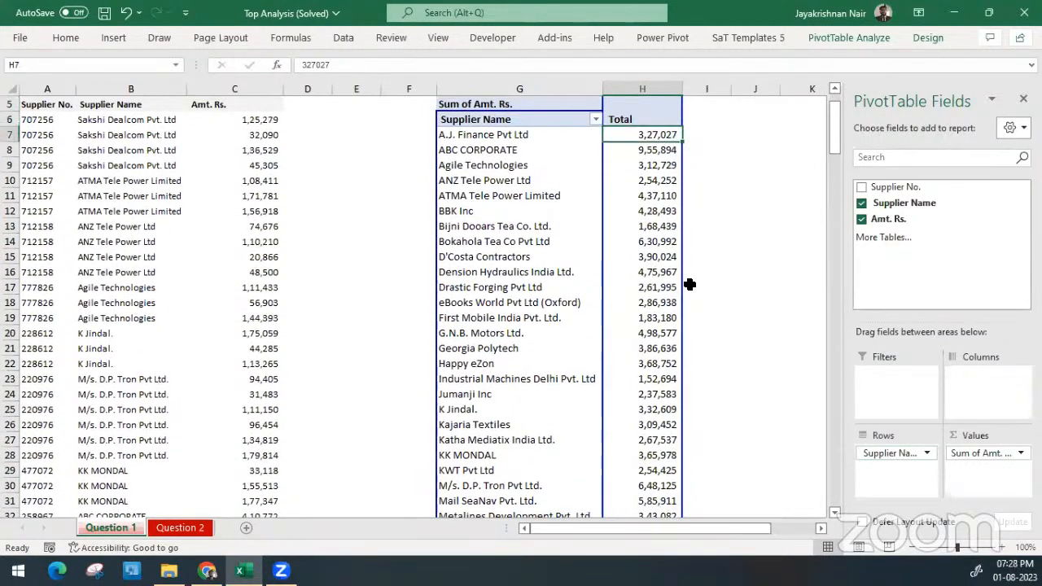
click(516, 96)
click(640, 180)
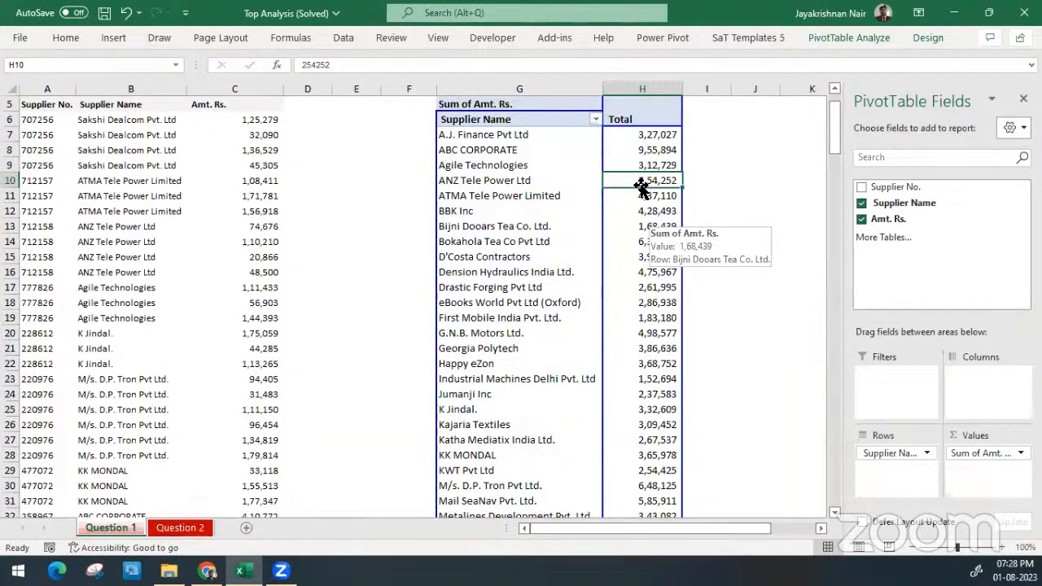
Filter the PivotTable's Supplier Name field by value to show the bottom 5 items by Sum of Amt. Rs
click(596, 119)
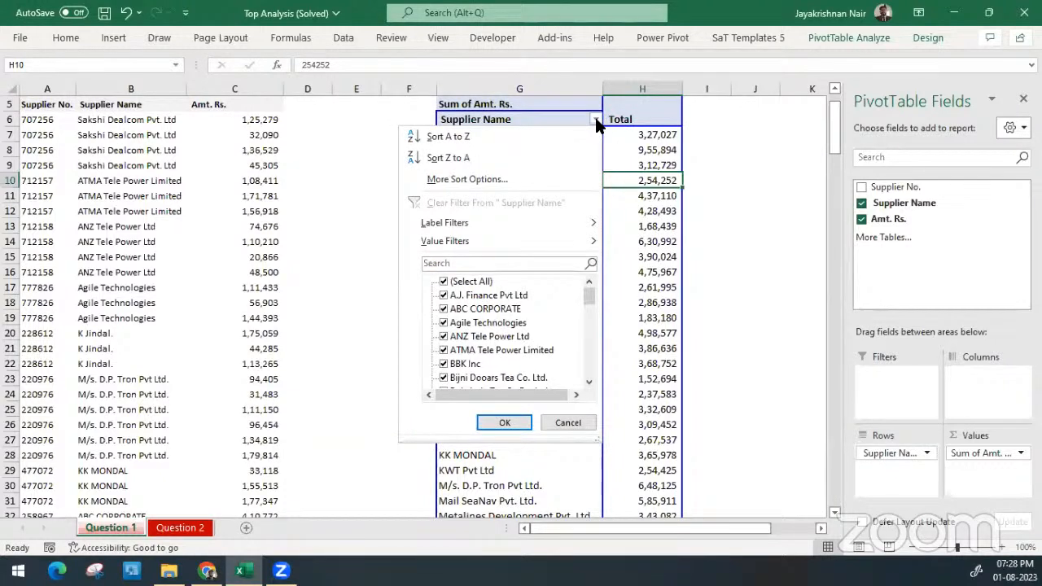
mouse_move(522, 225)
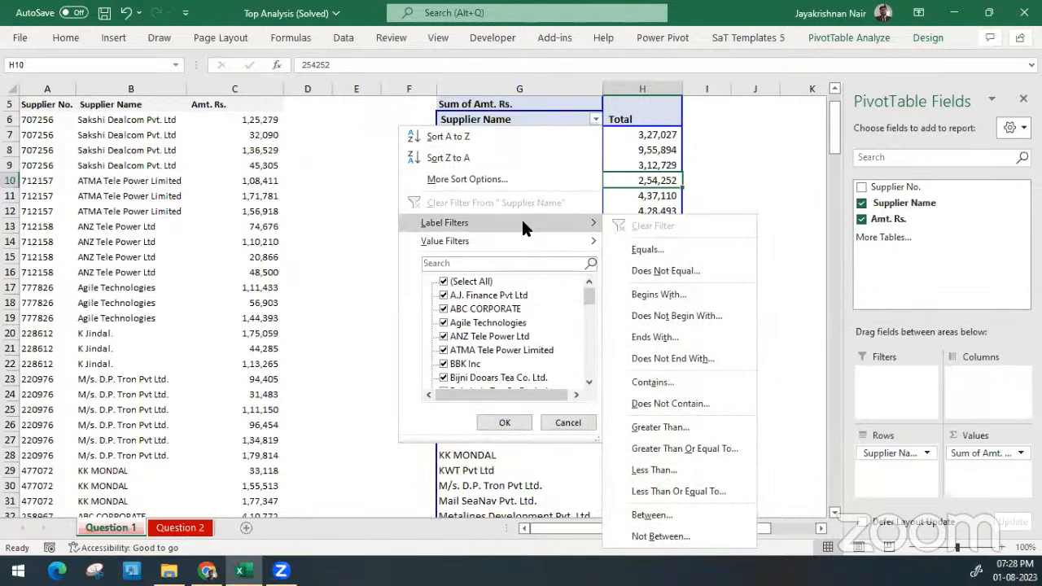
mouse_move(523, 247)
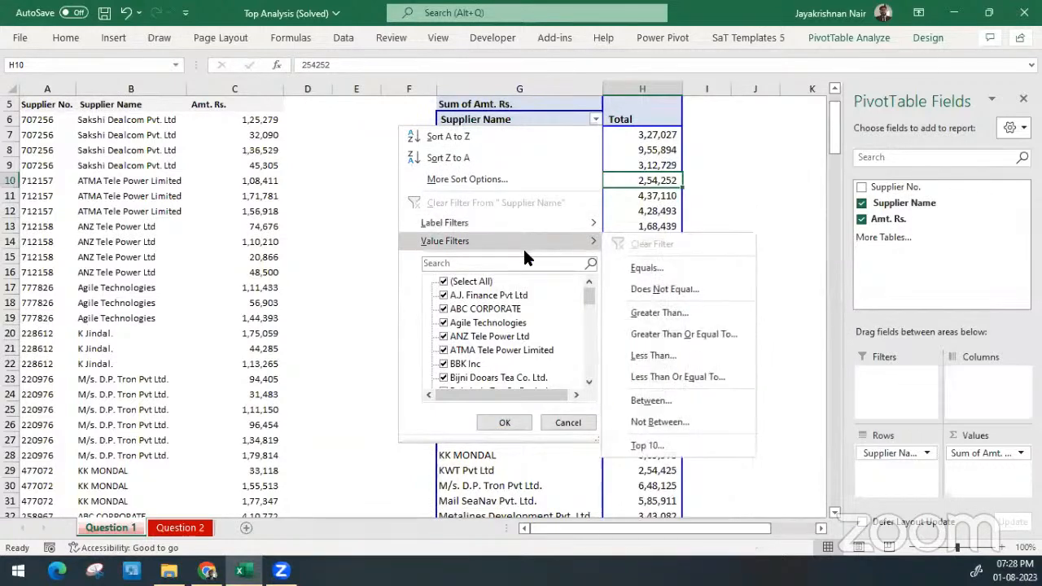
click(702, 444)
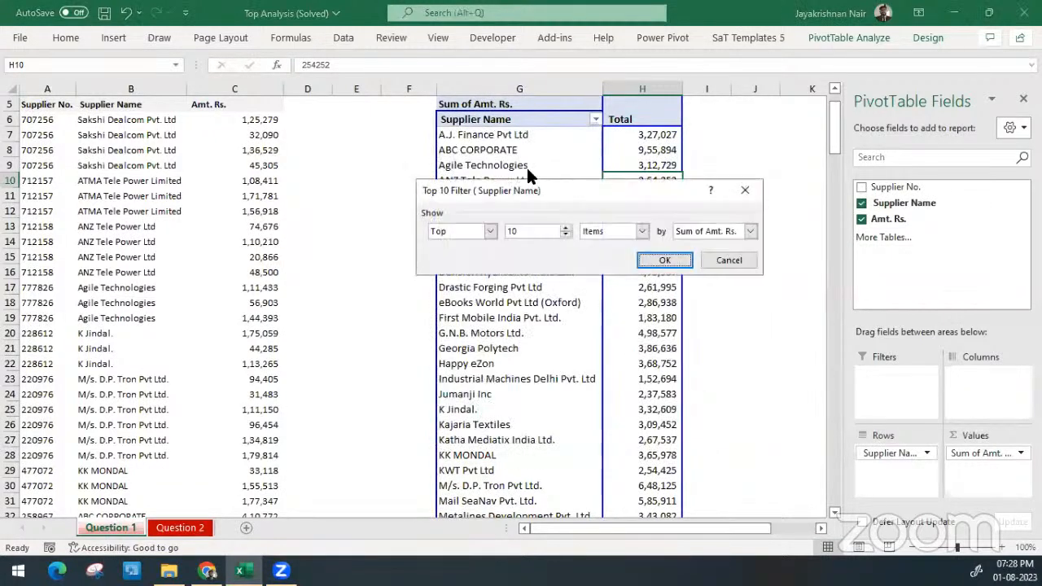
drag(533, 192, 509, 192)
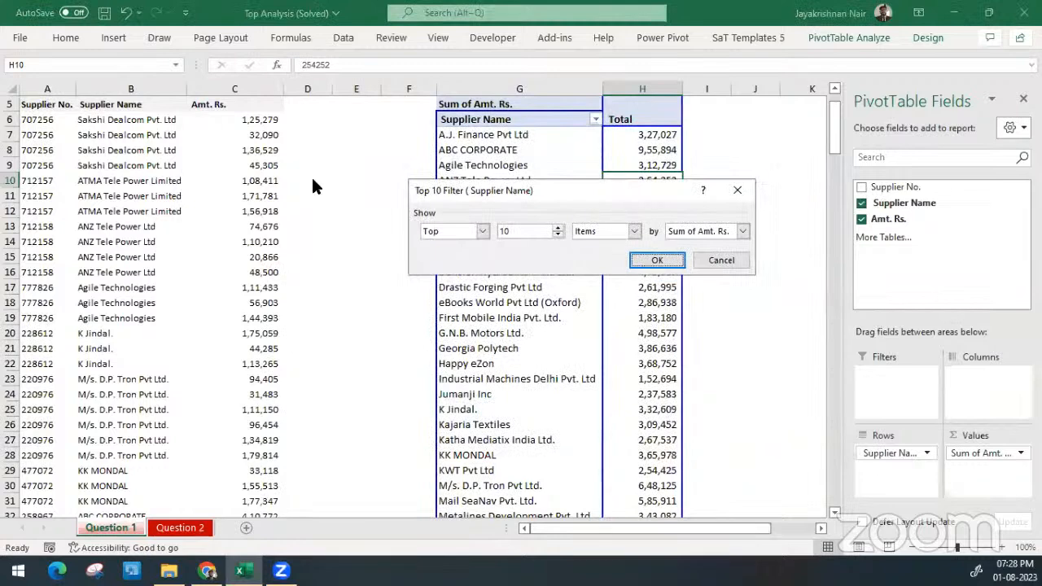
drag(315, 187, 315, 186)
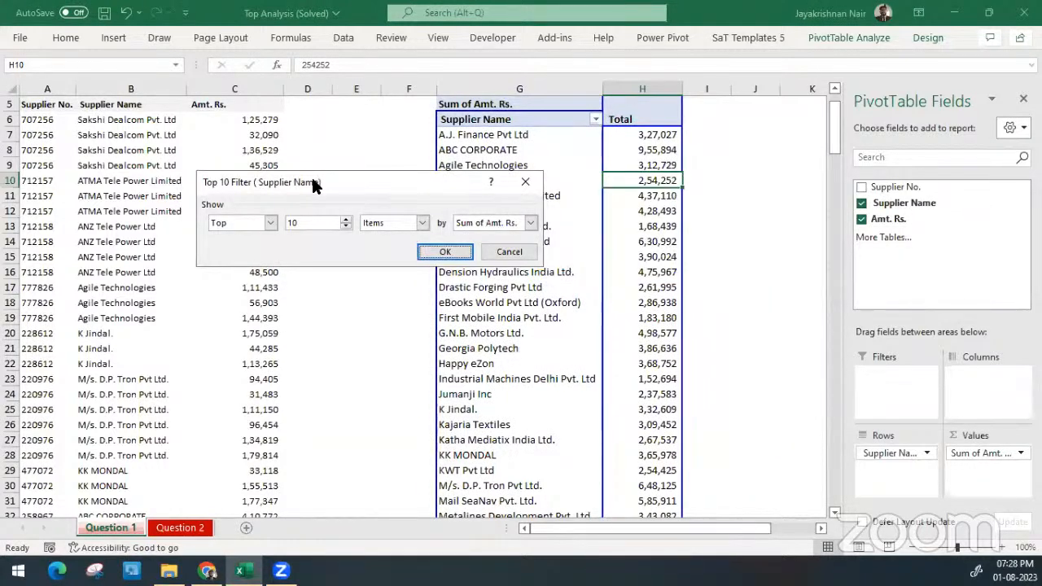
click(251, 222)
click(241, 247)
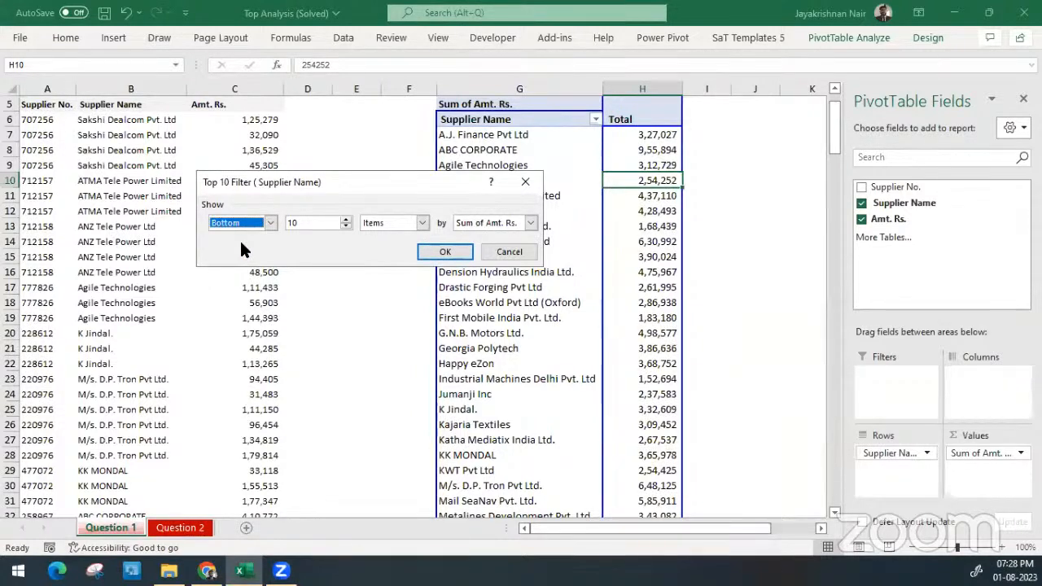
click(310, 222)
text(5)
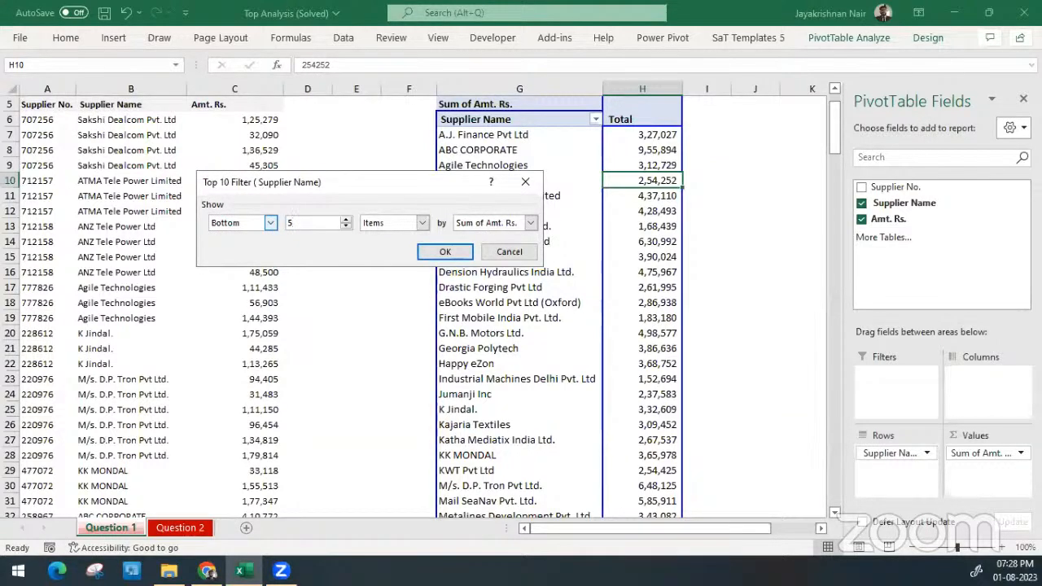
click(448, 249)
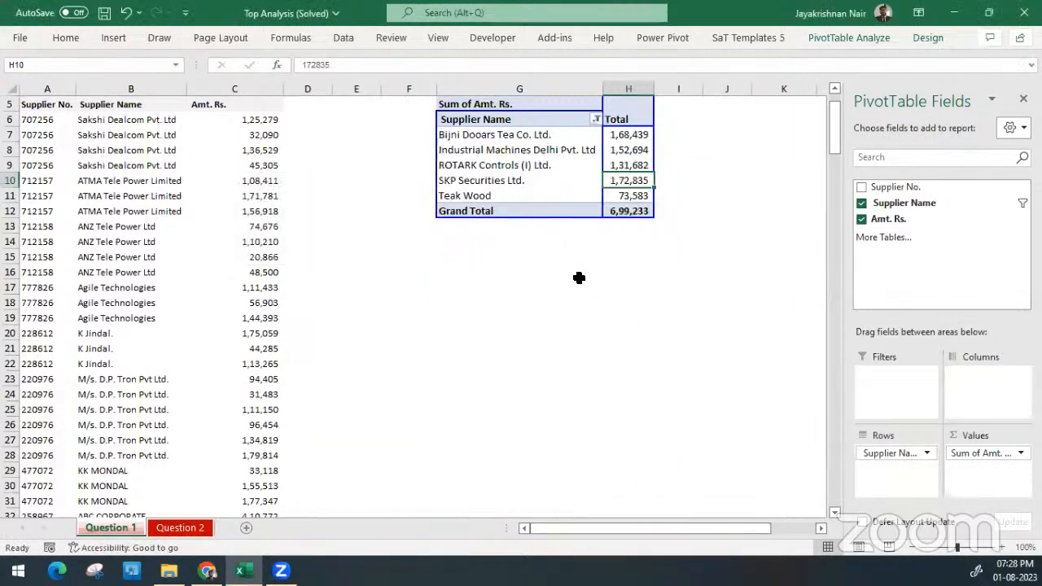
scroll(659, 219, up, 1)
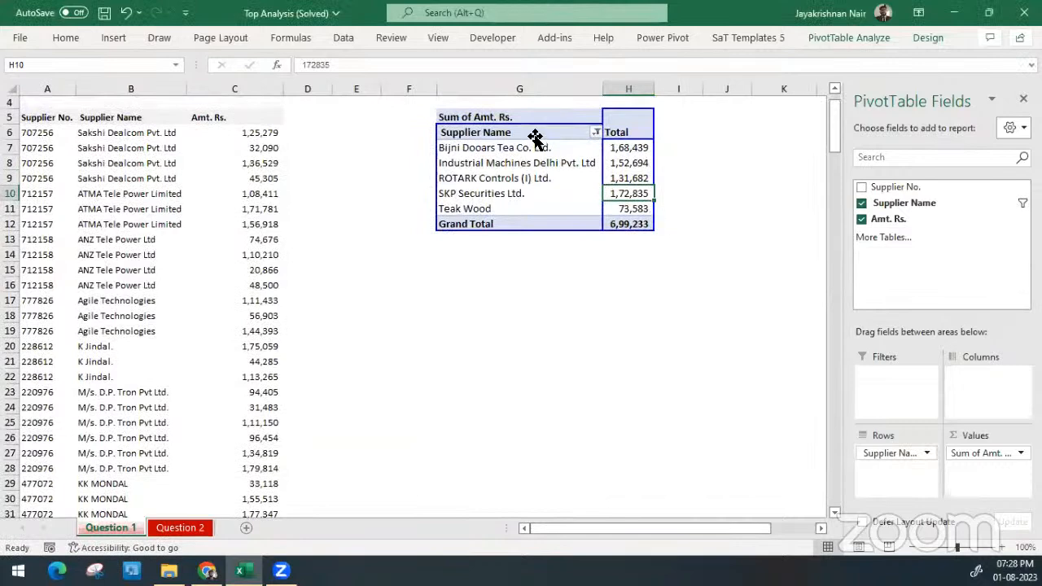
drag(534, 147, 626, 212)
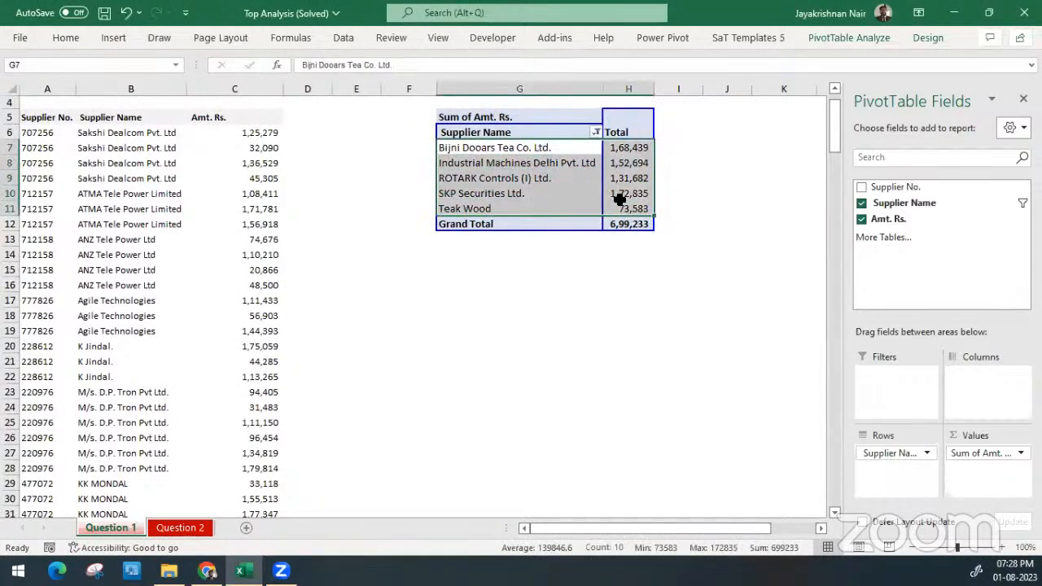
Rename the PivotTable's value heading in G5 to Low Buckets
click(526, 106)
click(530, 116)
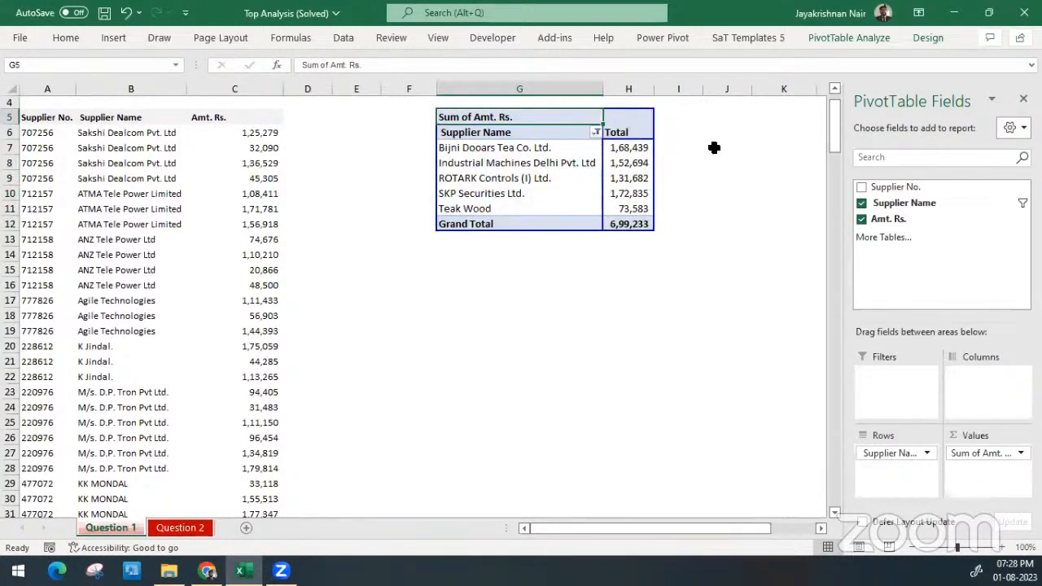
text(Low)
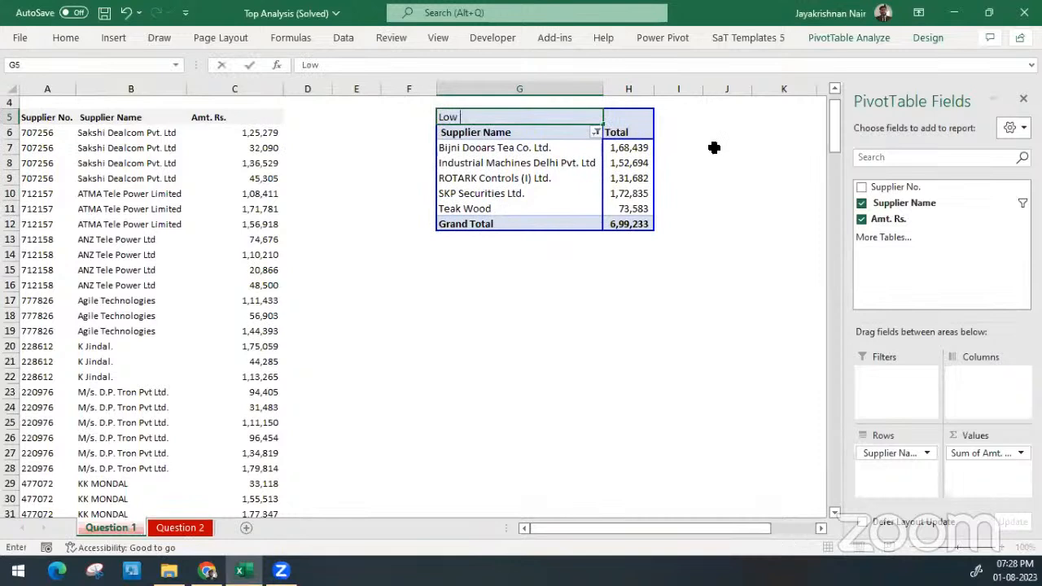
text( Buckets)
key(Return)
Copy the whole Low Buckets PivotTable and paste the duplicate at cell J5
key(ctrl+a)
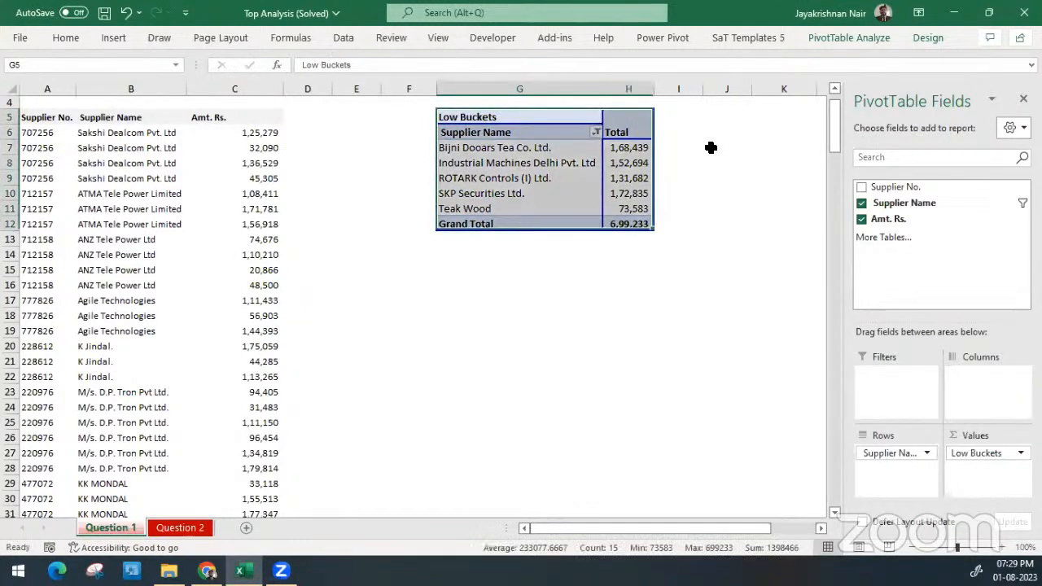
key(ctrl+c)
key(Down)
key(Down)
key(Down)
key(Down)
key(Down)
key(Down)
key(Down)
key(Down)
key(Down)
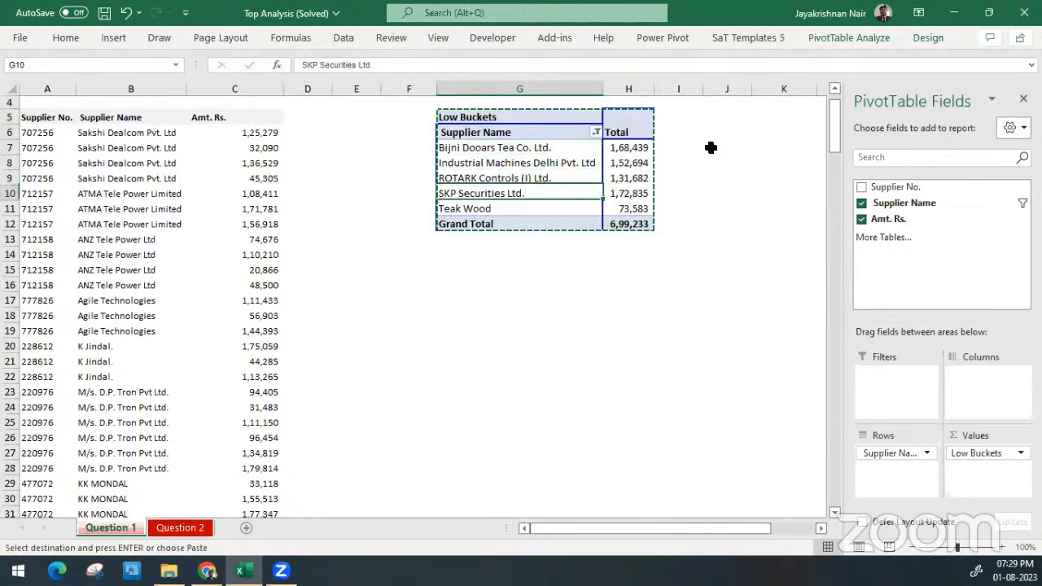
key(Up)
key(Up)
key(Right)
key(Right)
key(Up)
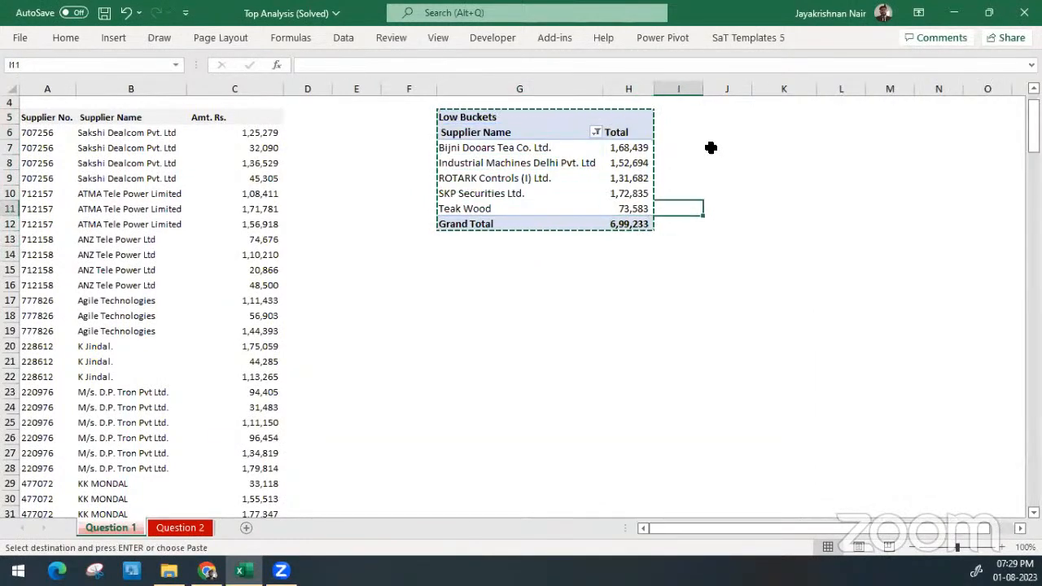
key(Right)
key(Right)
key(Up)
key(Up)
key(Up)
key(Up)
key(Left)
key(Up)
key(Up)
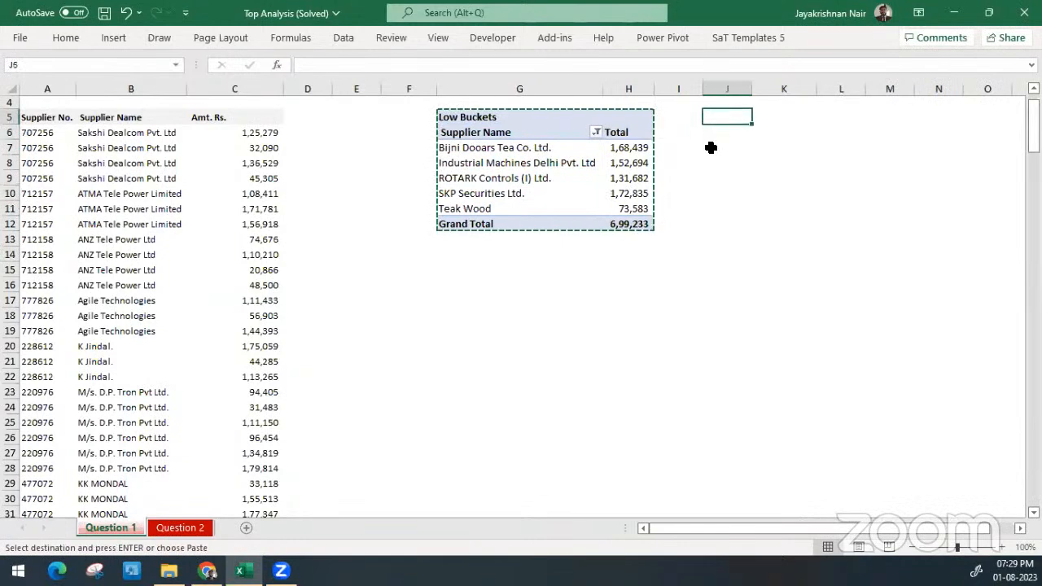
key(ctrl+v)
Change the value filter on the copied PivotTable's Supplier Name field to show the top 5 items by Low Buckets
key(Right)
key(Right)
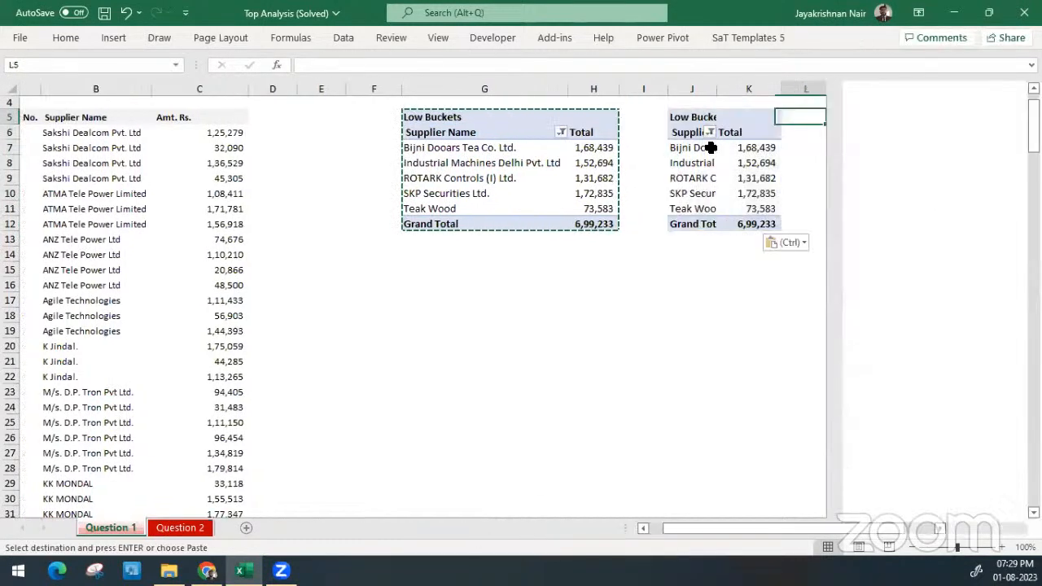
key(Down)
key(Left)
click(690, 132)
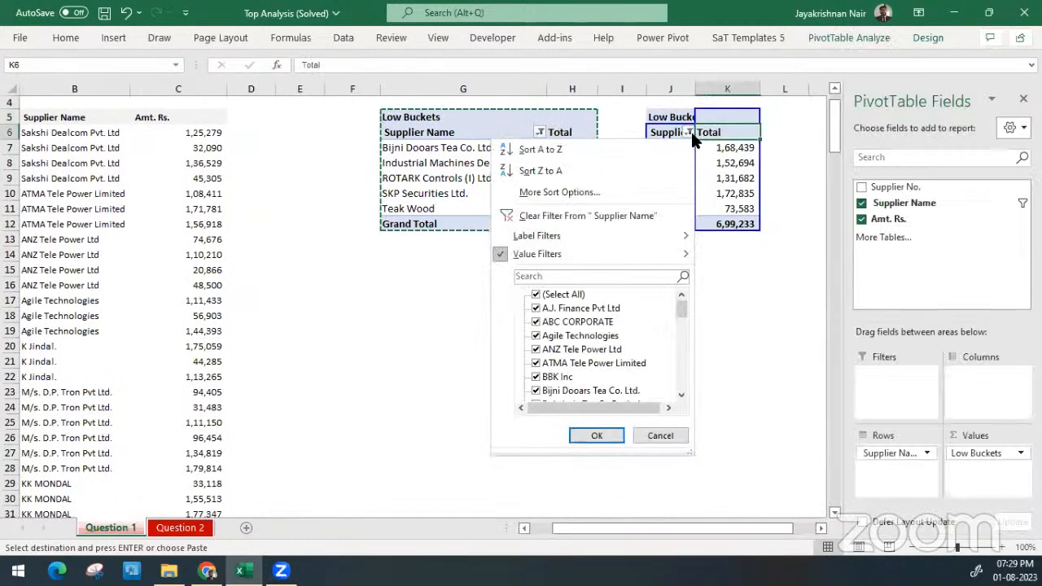
mouse_move(651, 251)
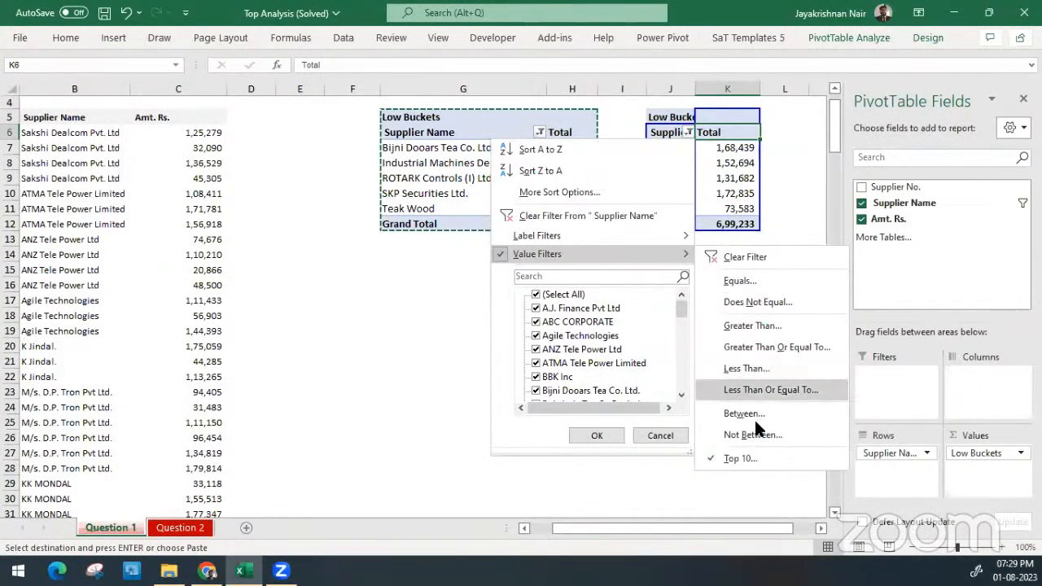
click(741, 459)
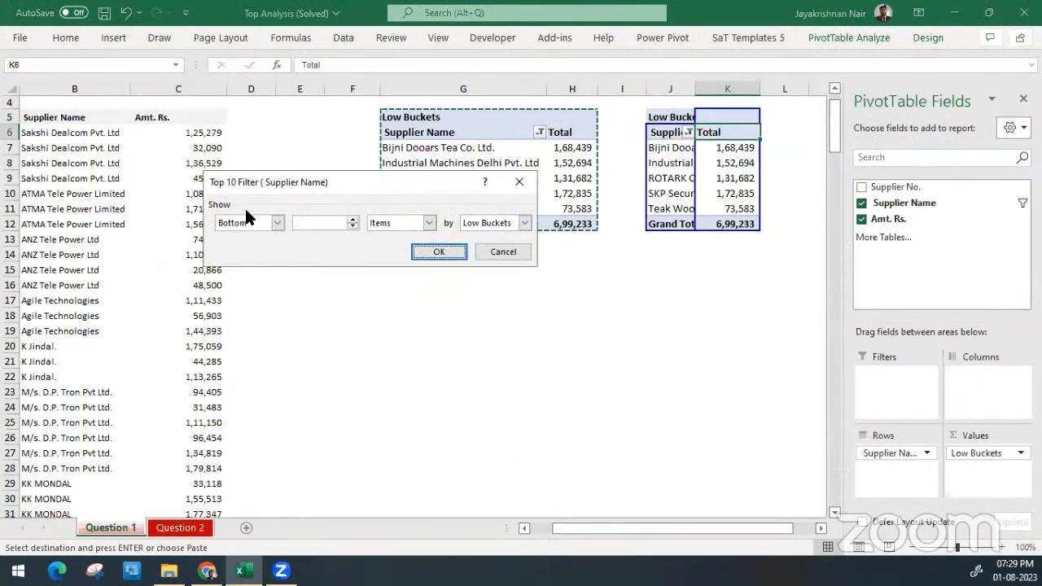
click(249, 223)
click(242, 236)
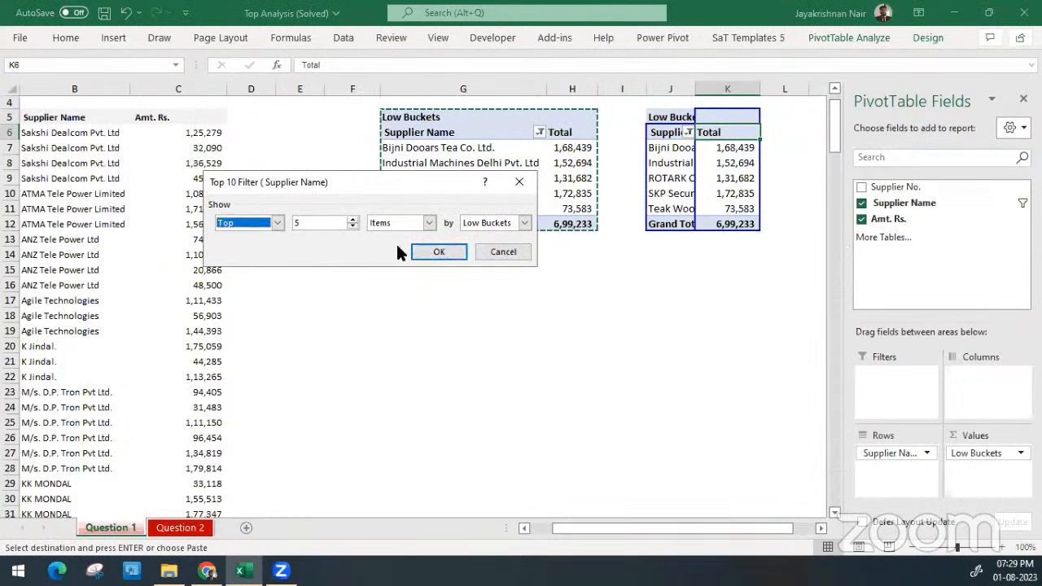
click(433, 252)
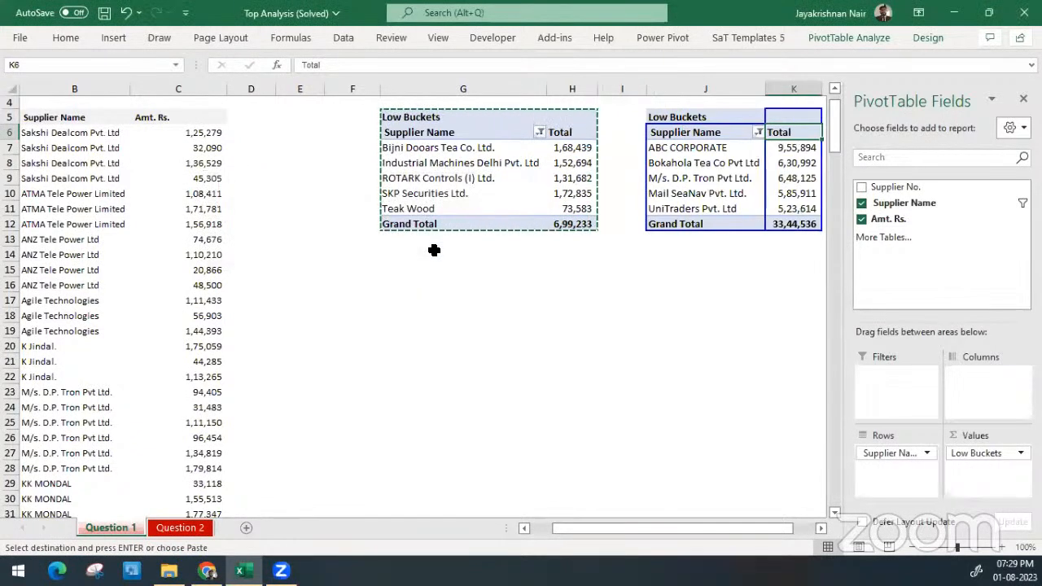
click(735, 343)
click(725, 140)
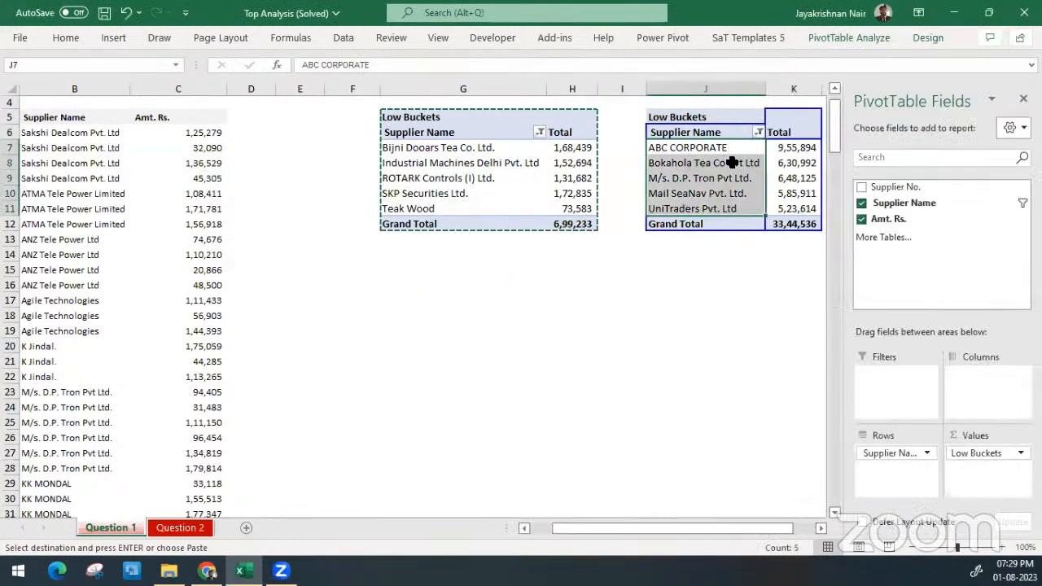
Rename the value heading in J5 of the copied PivotTable to High Buckets
key(Escape)
click(712, 133)
key(Up)
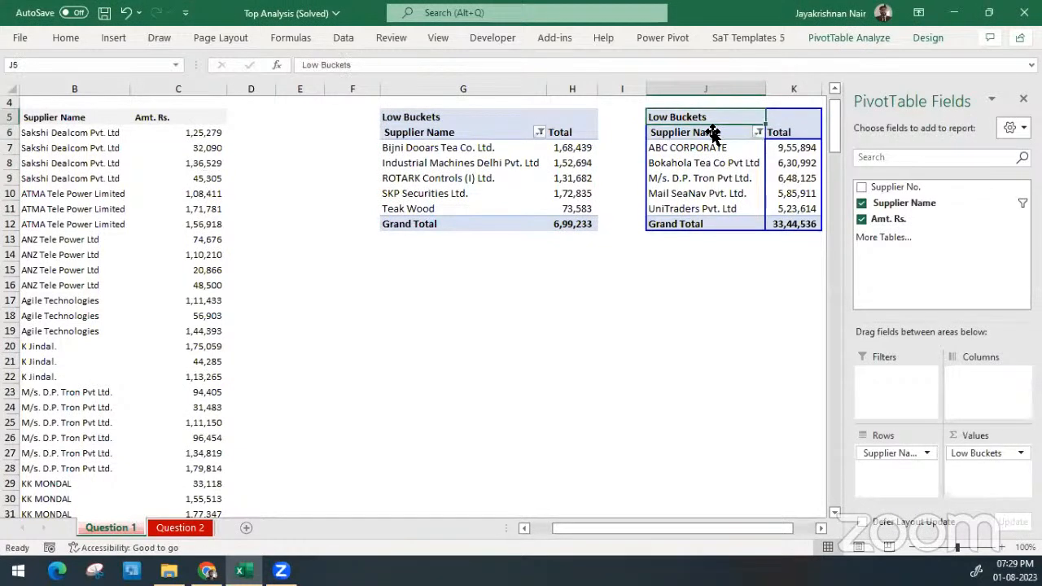
double_click(316, 65)
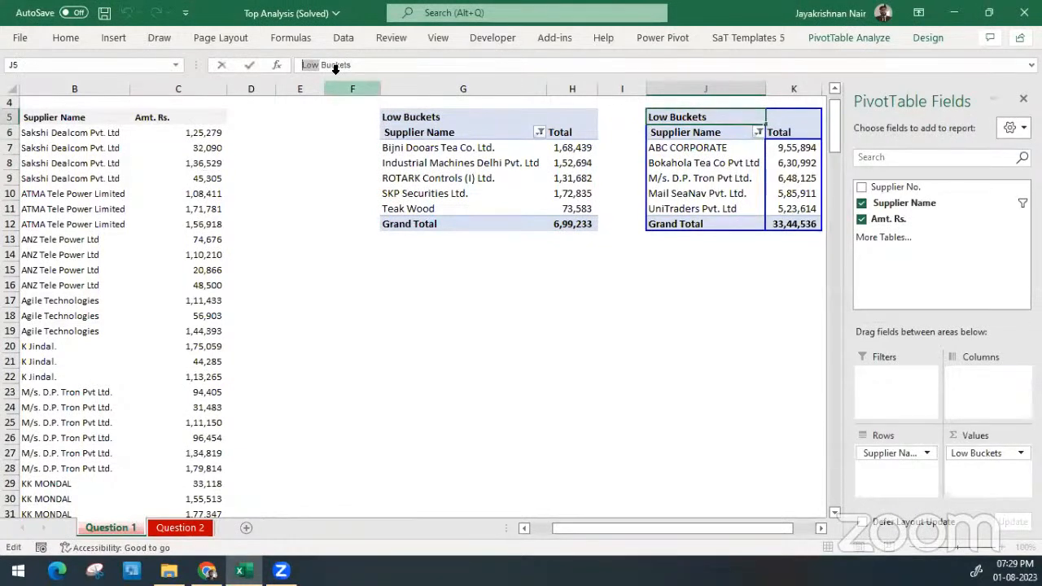
text(High)
key(Return)
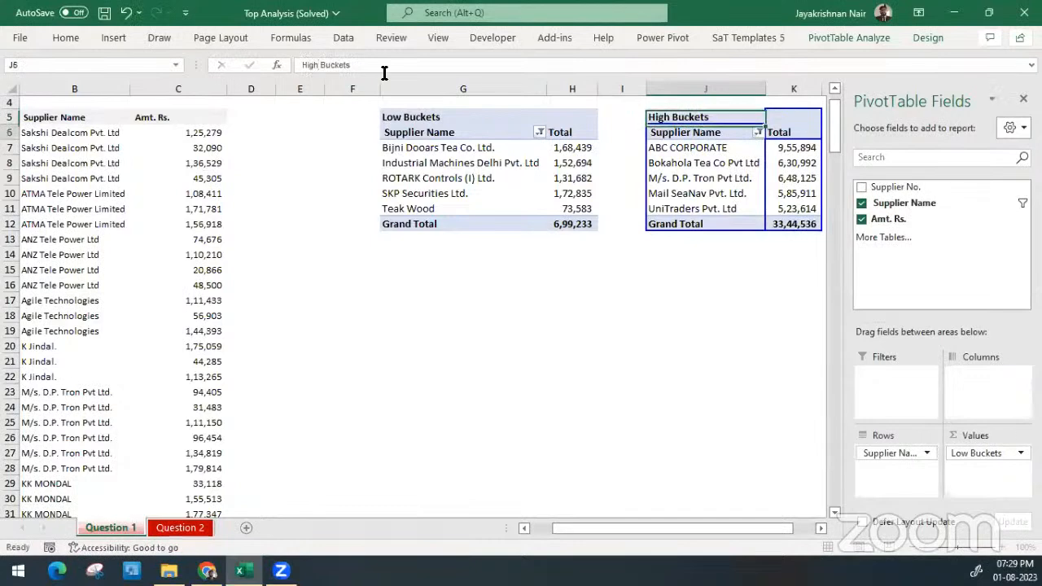
Insert a 2-D clustered column PivotChart from the Low Buckets PivotTable and place it below that table
click(502, 163)
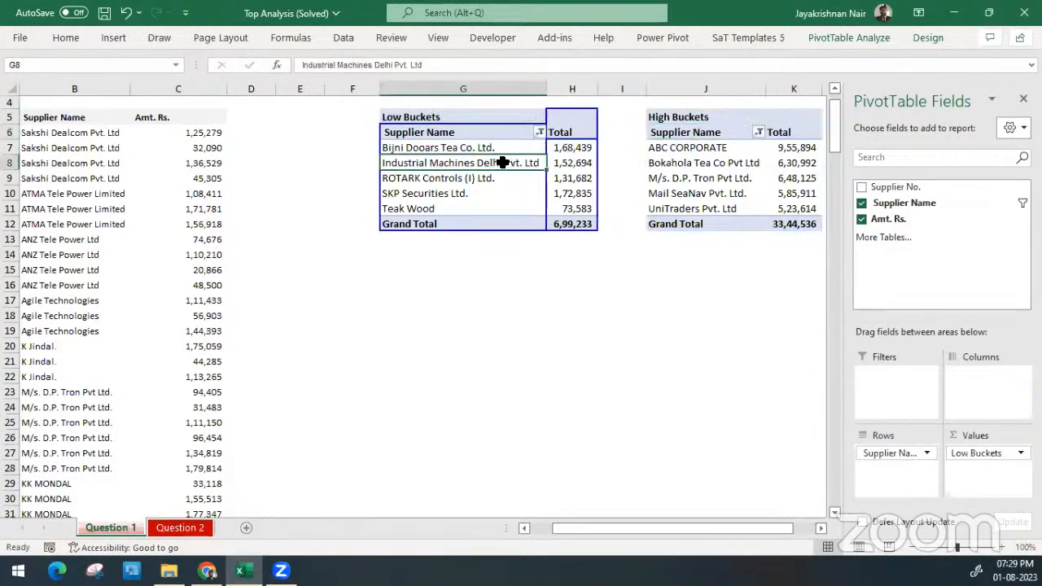
click(114, 39)
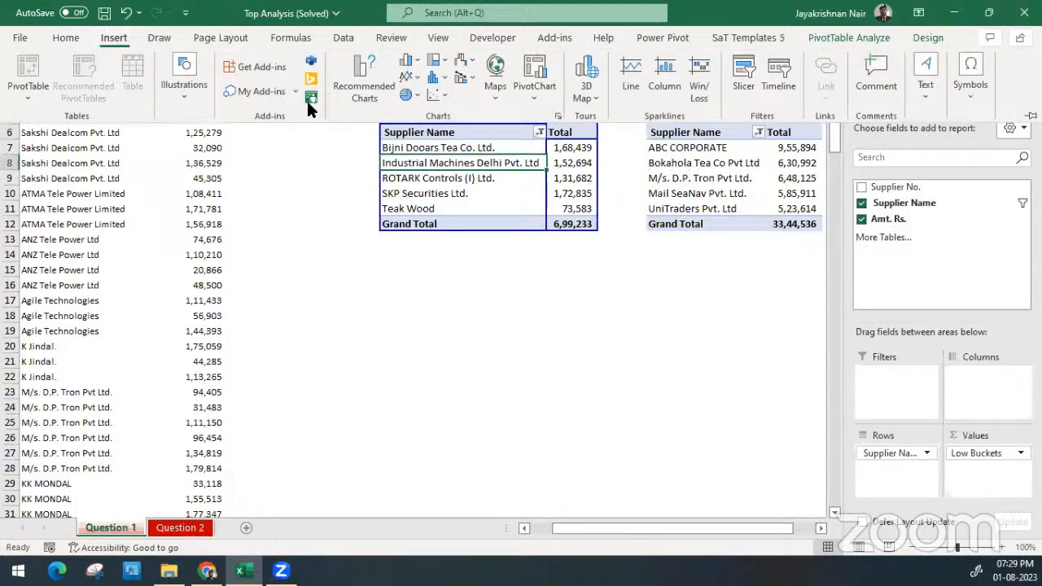
click(409, 64)
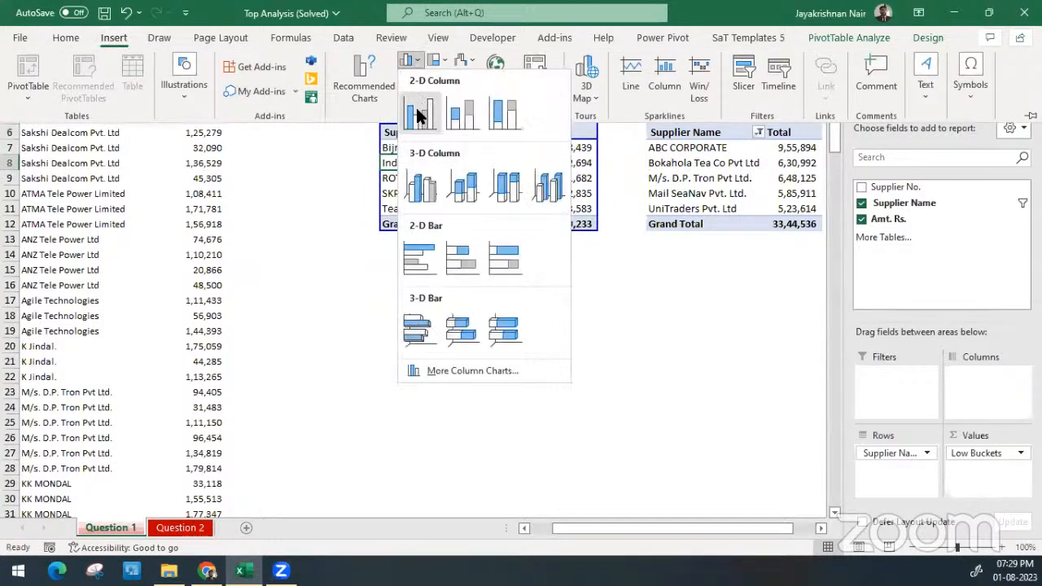
click(416, 116)
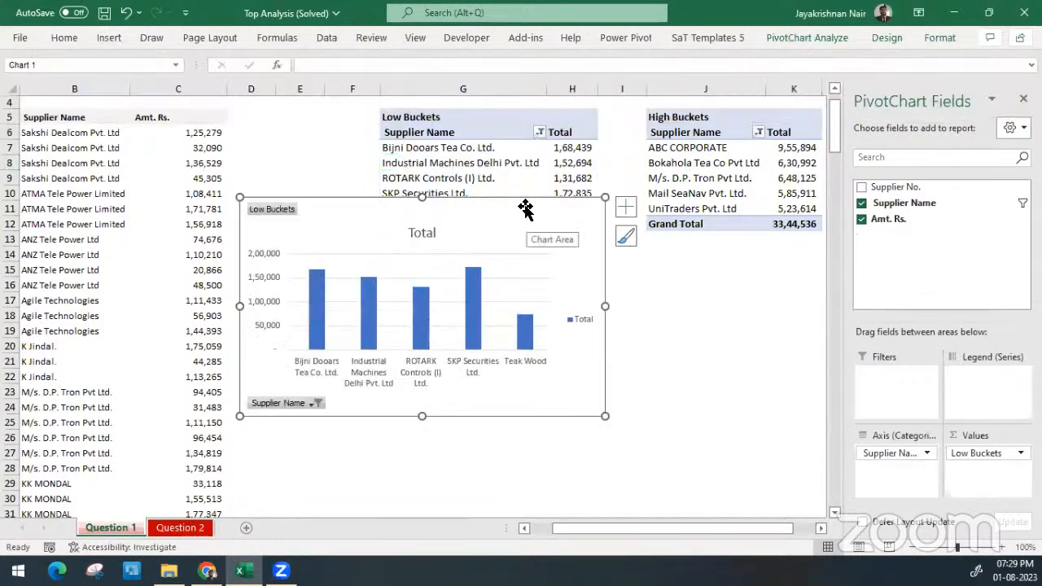
drag(528, 215, 554, 272)
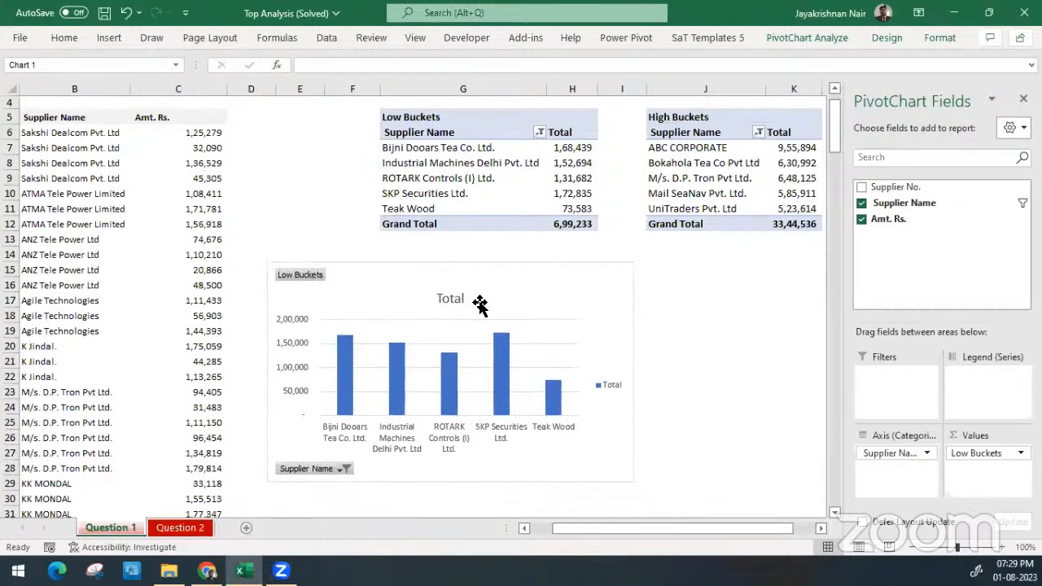
Remove the title, legend, vertical axis and gridlines from the Low Buckets chart
click(463, 300)
key(Delete)
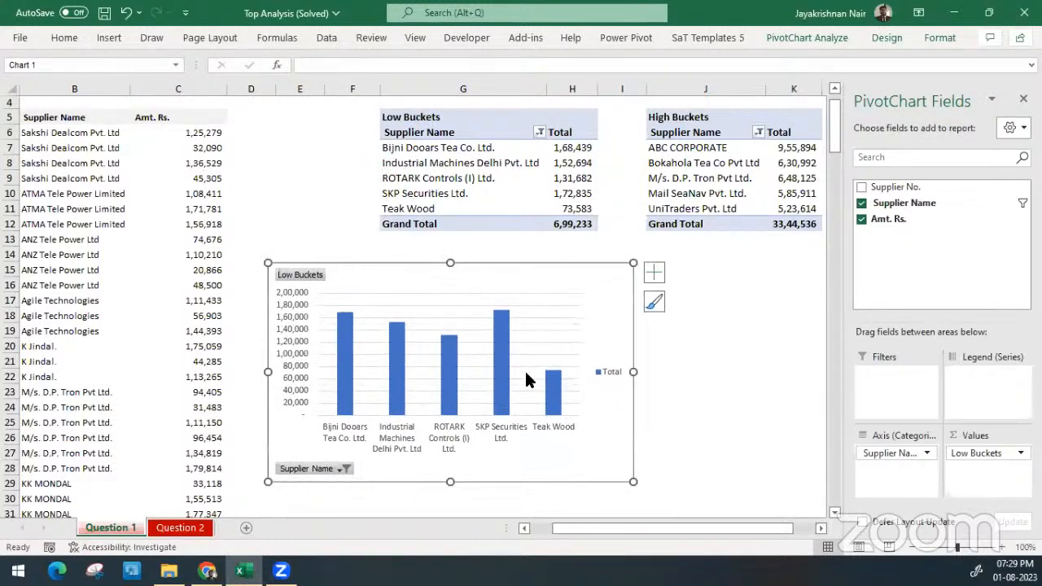
key(Delete)
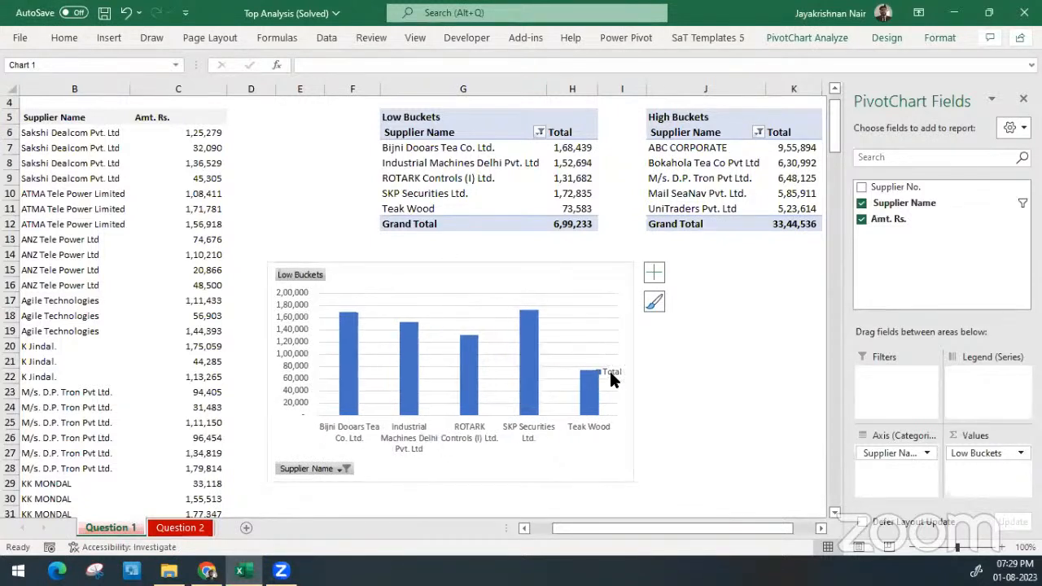
click(289, 345)
key(Delete)
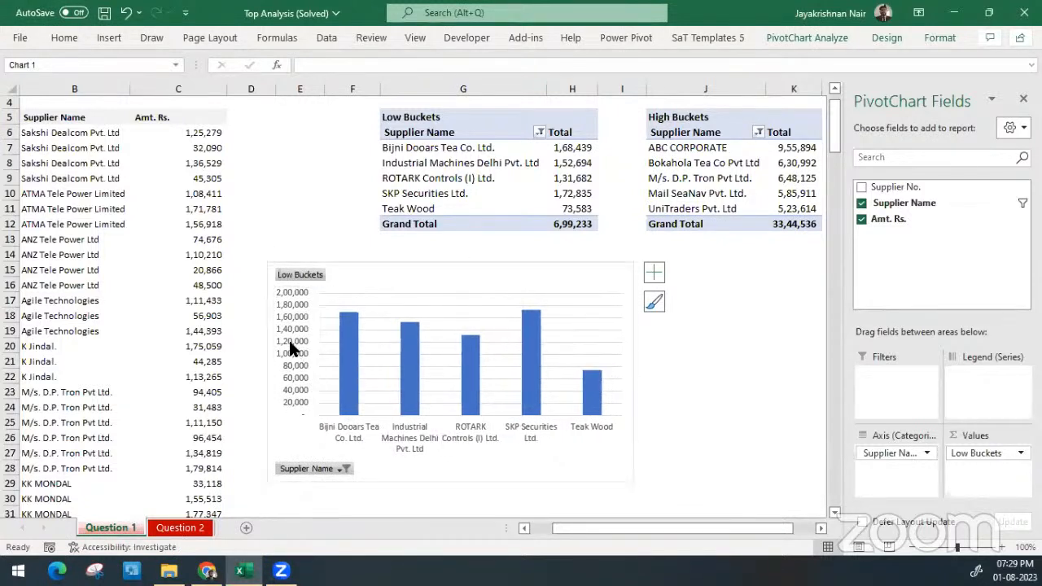
click(596, 330)
key(Delete)
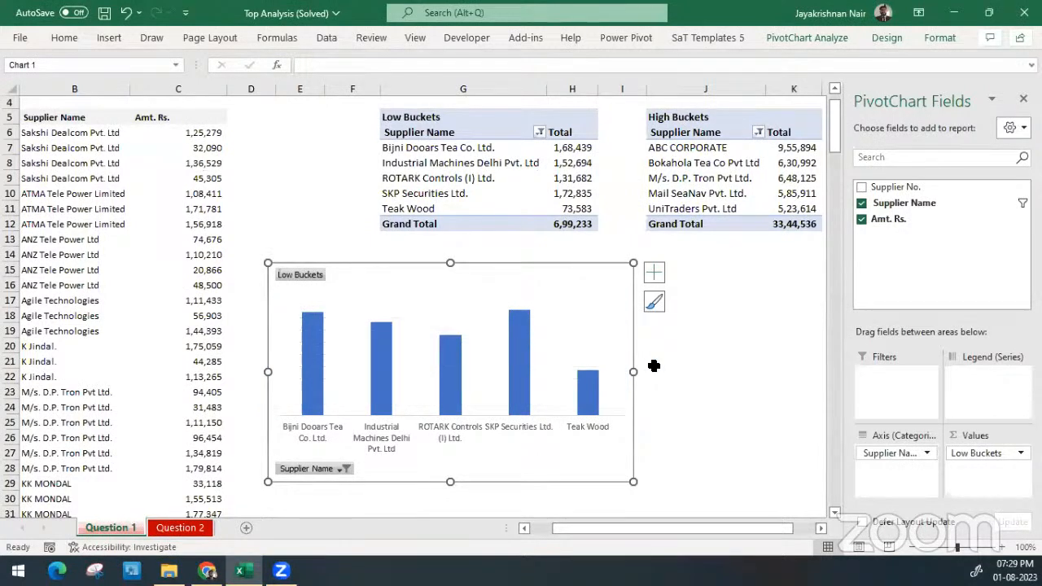
Insert a 2-D clustered column PivotChart from the High Buckets PivotTable and align it beside the Low Buckets chart, with the field list closed
click(727, 164)
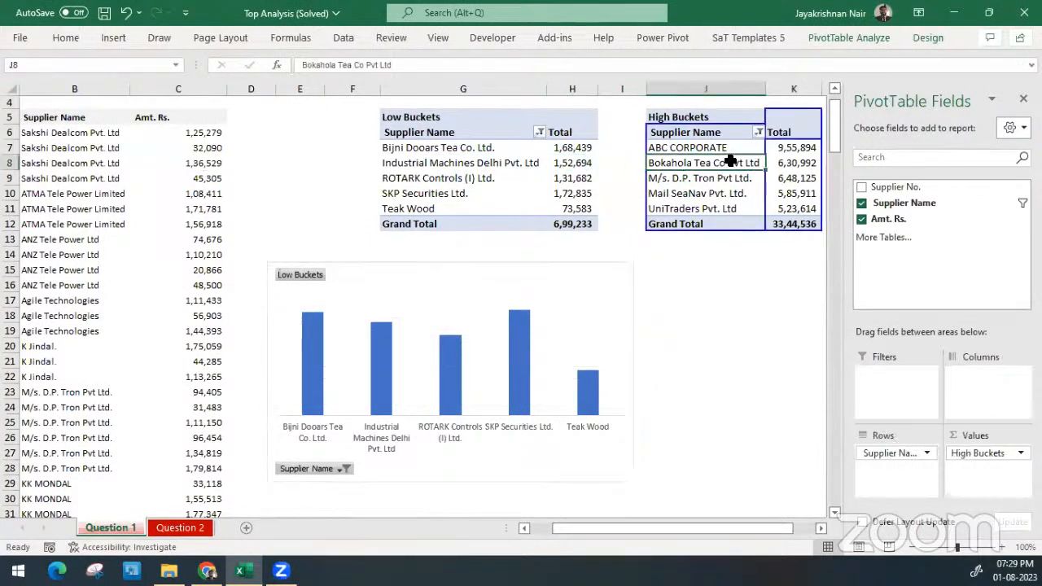
click(116, 39)
click(411, 61)
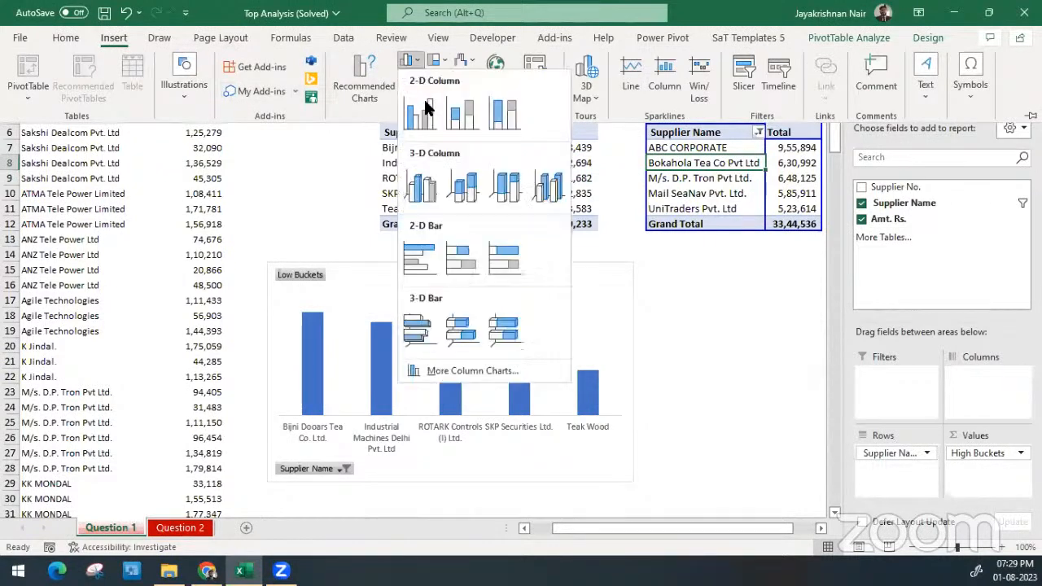
click(423, 115)
click(721, 302)
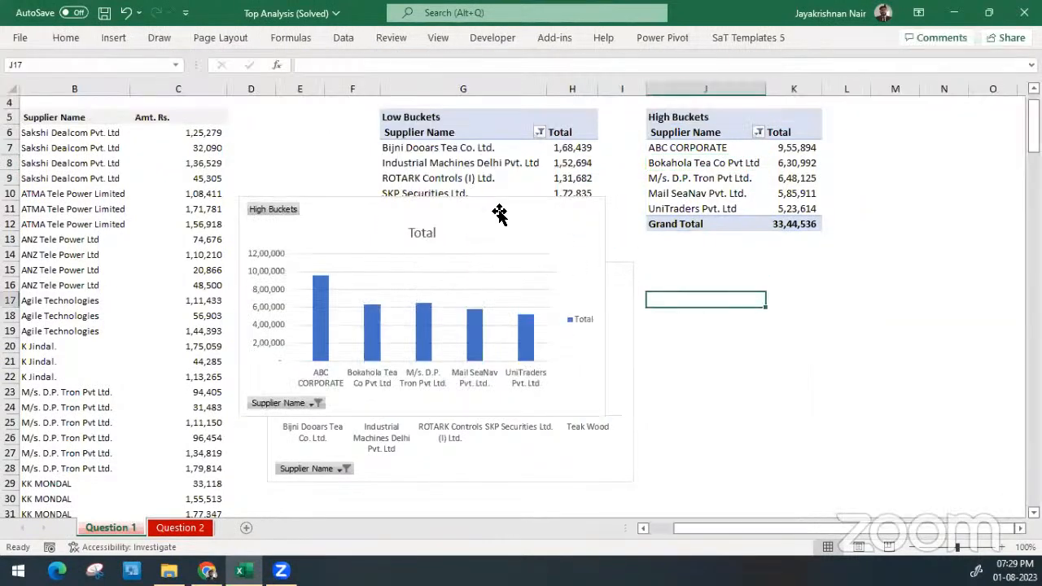
drag(539, 202, 894, 265)
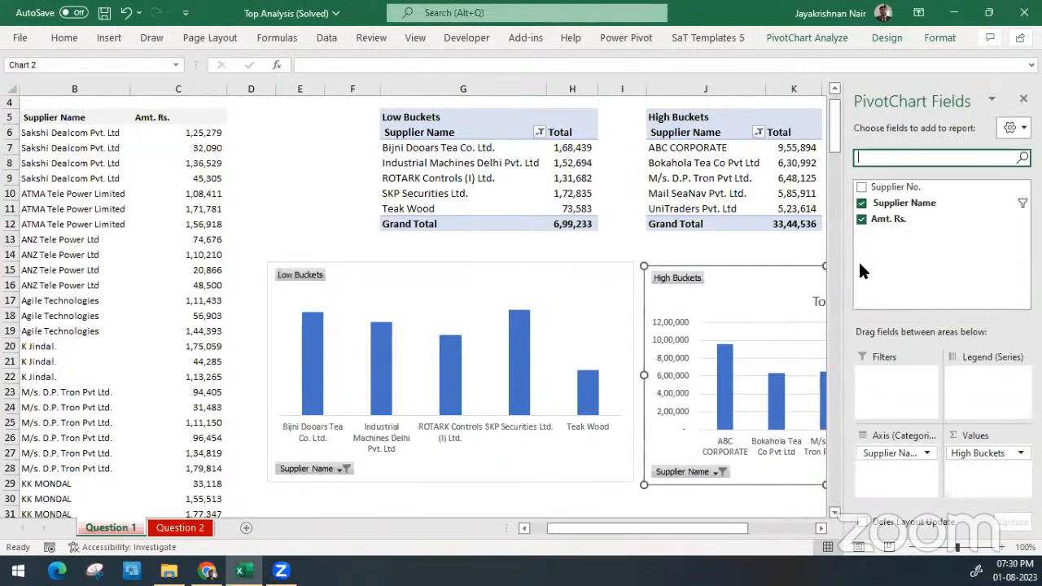
click(1023, 99)
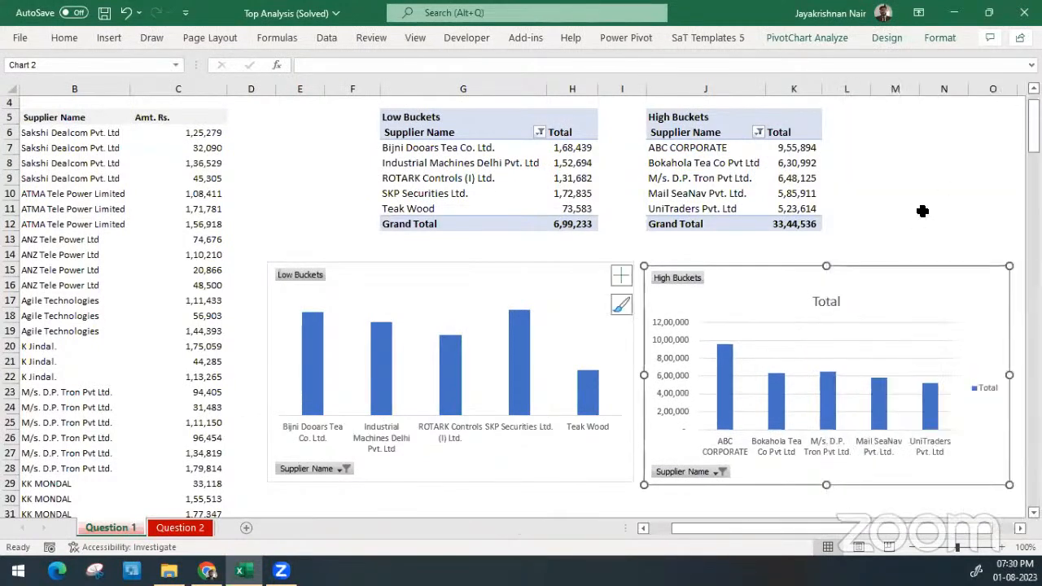
click(993, 209)
click(909, 274)
drag(909, 275, 907, 272)
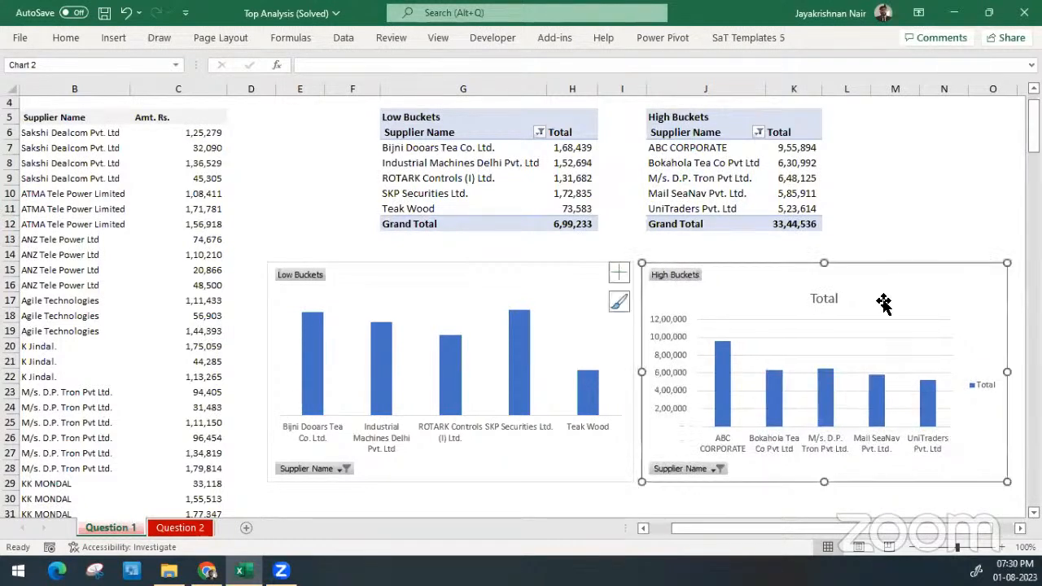
Remove the title, legend, vertical axis and gridlines from the High Buckets chart
click(814, 301)
key(Delete)
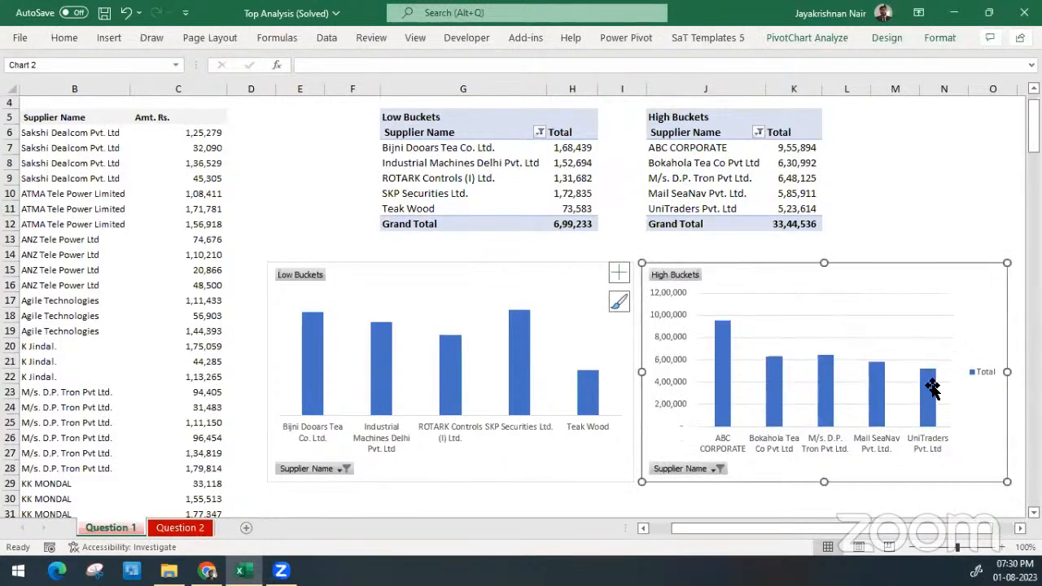
key(Delete)
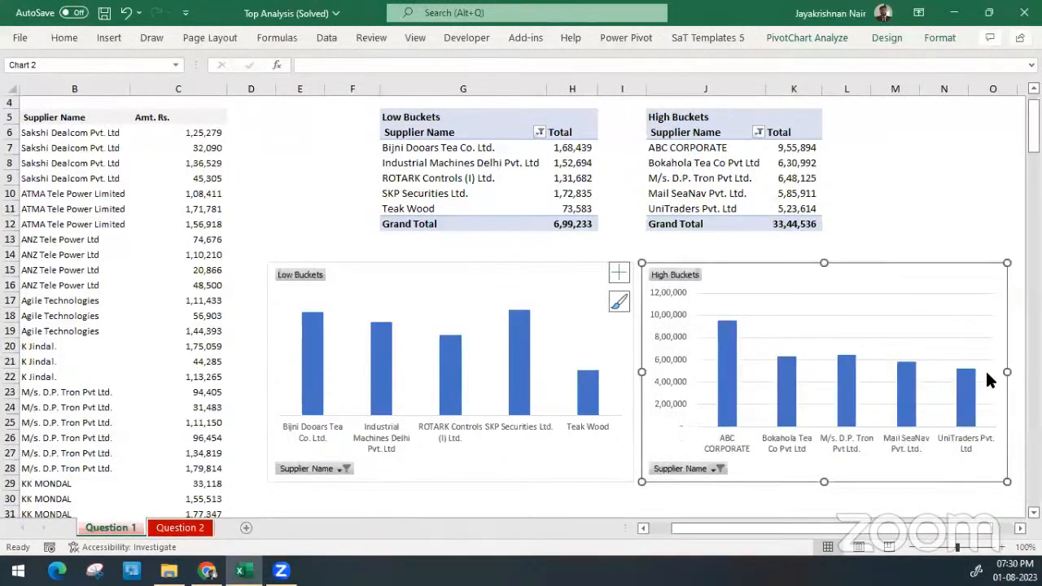
click(669, 360)
key(Delete)
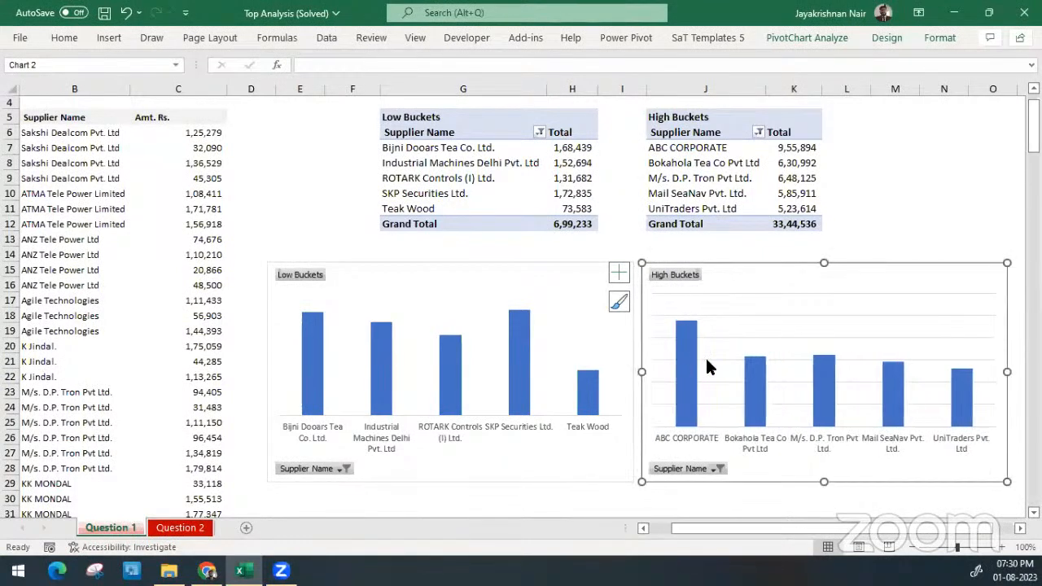
click(713, 361)
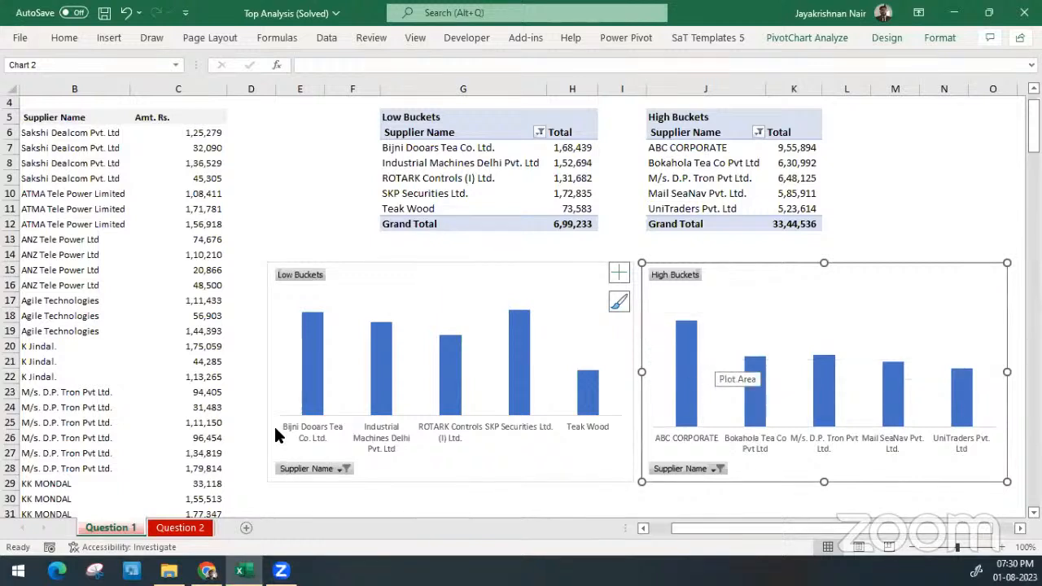
Reduce the font size of the supplier name axis labels by one level on both PivotCharts
click(307, 436)
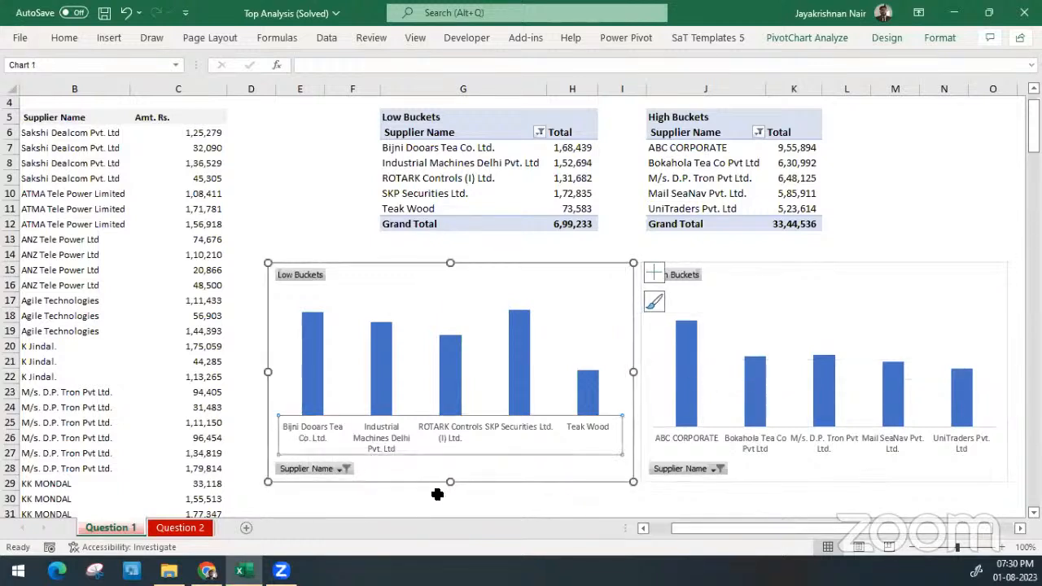
key(ctrl+shift+less)
click(703, 437)
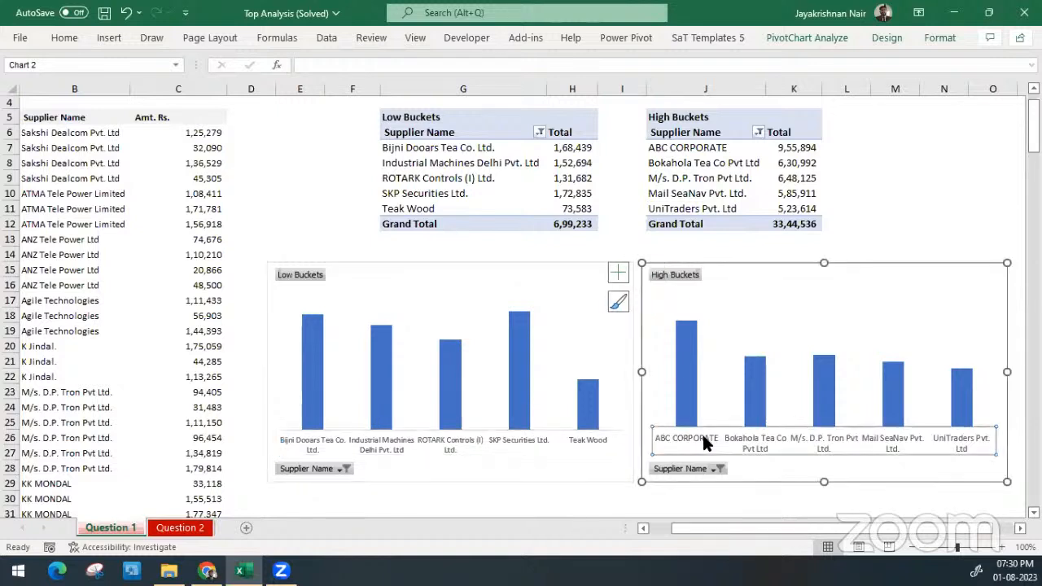
key(ctrl+shift+less)
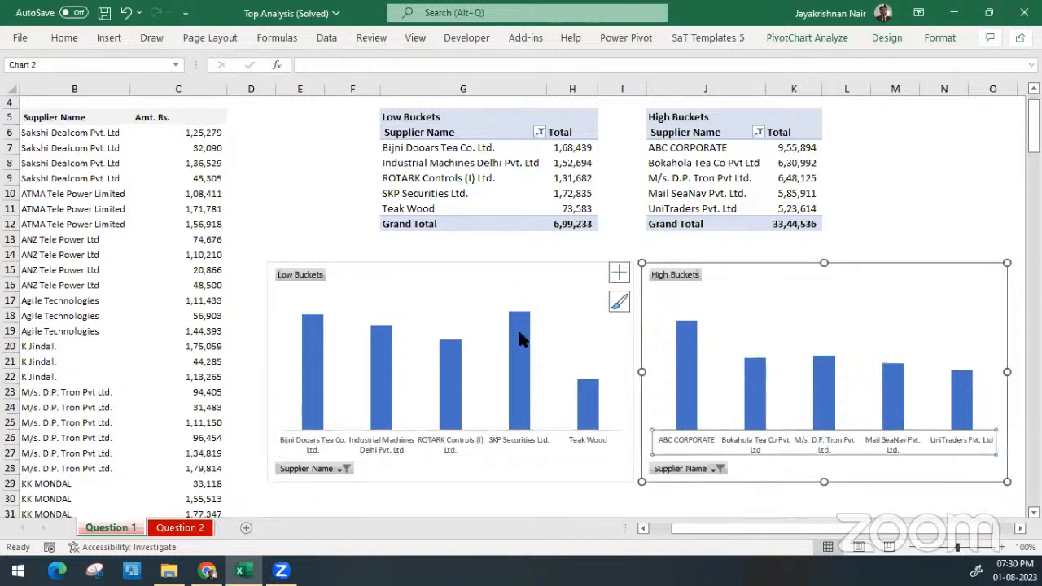
Change the Low Buckets chart from columns to a 2-D bar chart with horizontal bars
click(528, 268)
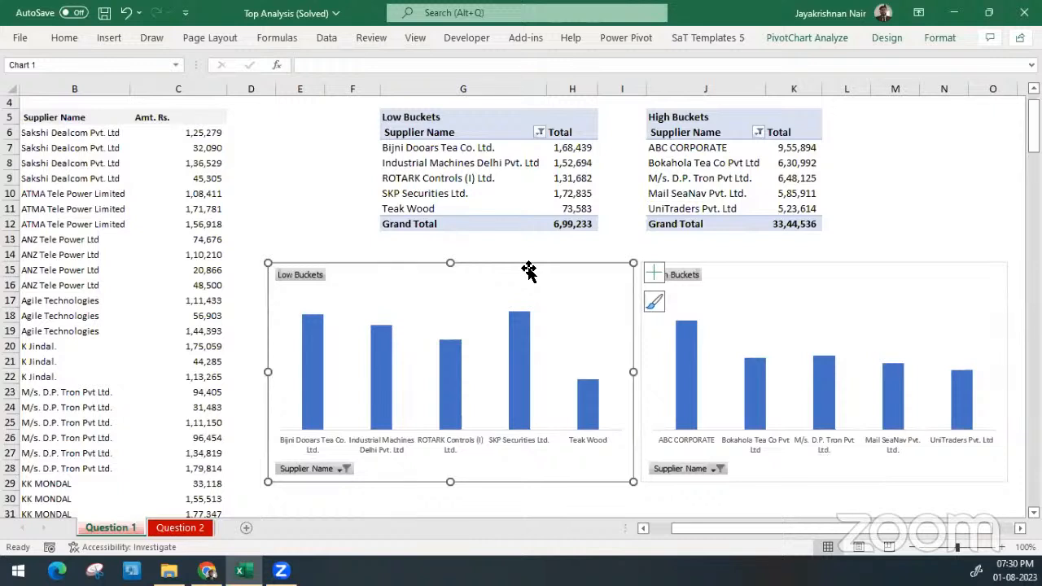
right_click(528, 268)
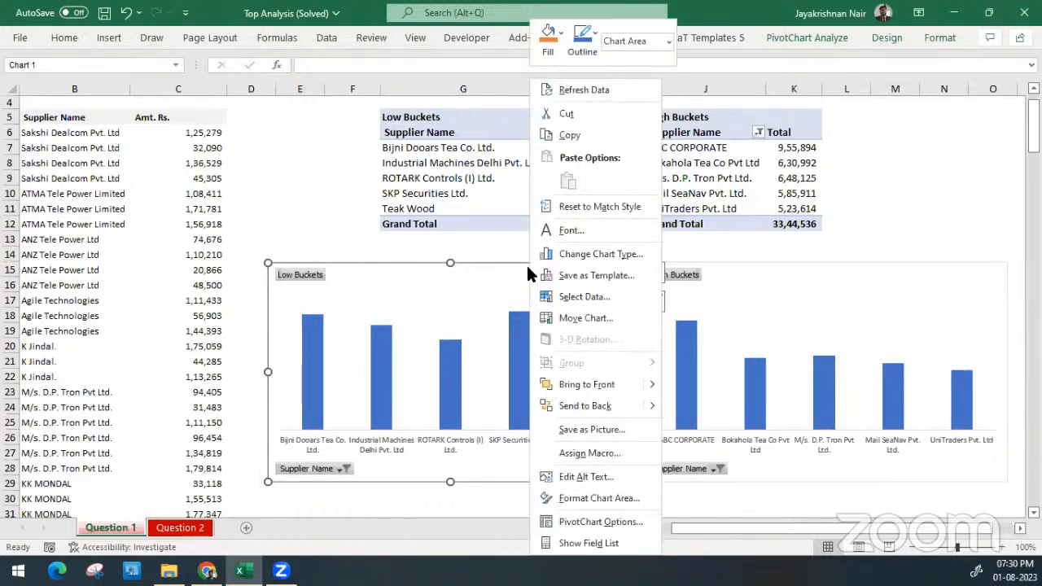
click(592, 251)
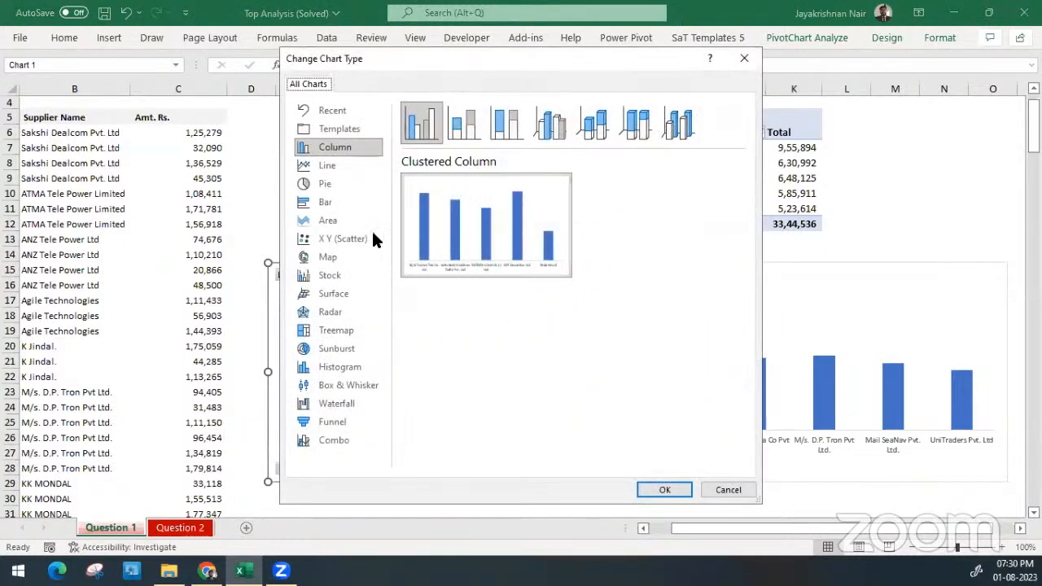
click(362, 185)
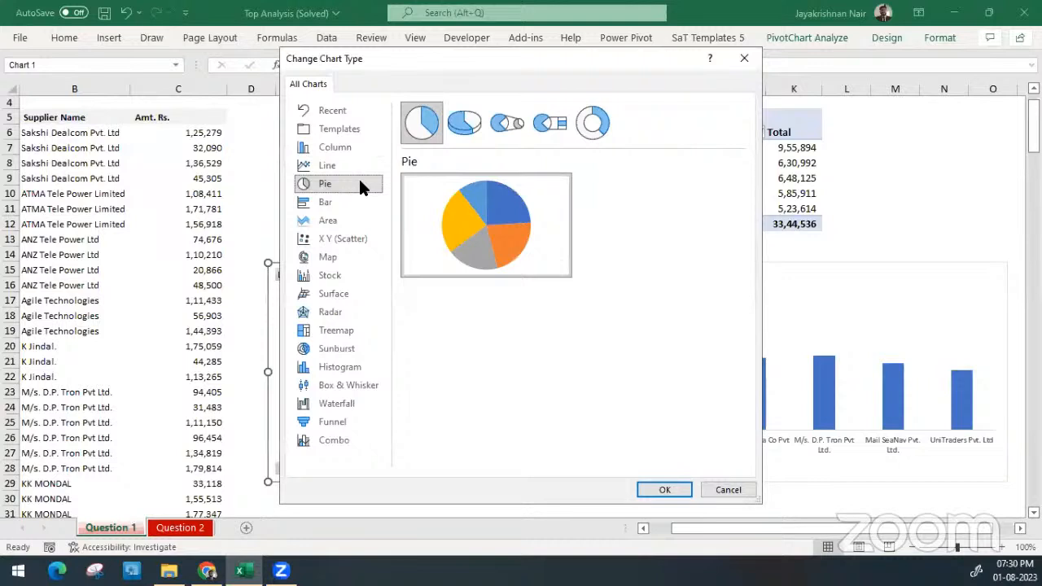
click(469, 118)
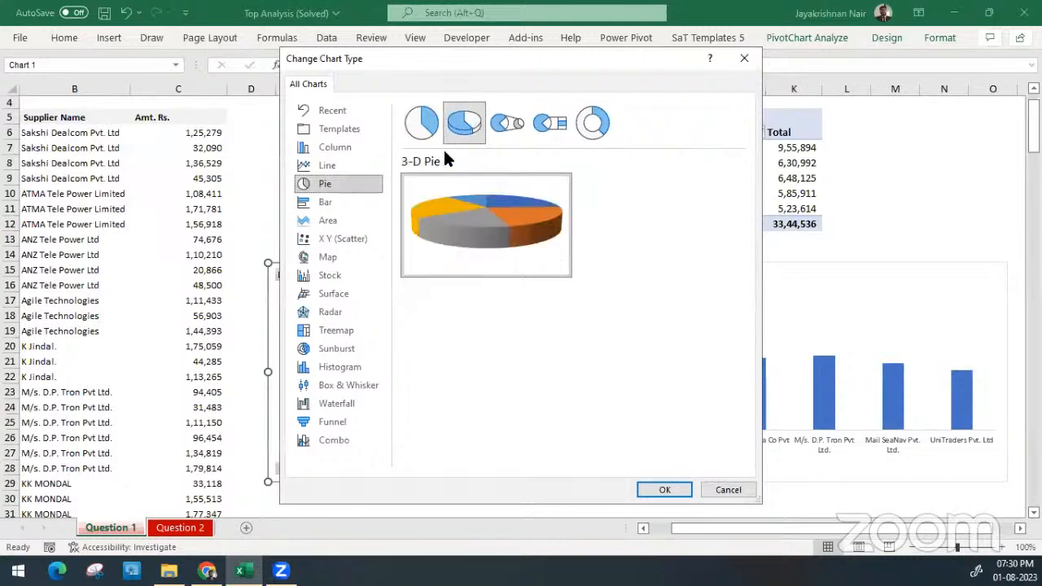
click(353, 204)
mouse_move(460, 166)
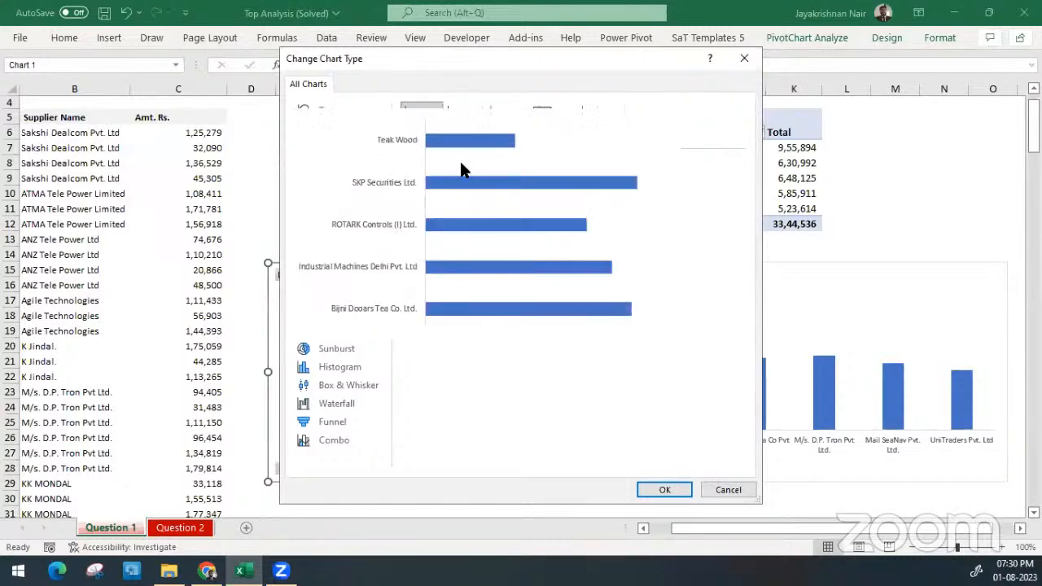
click(663, 489)
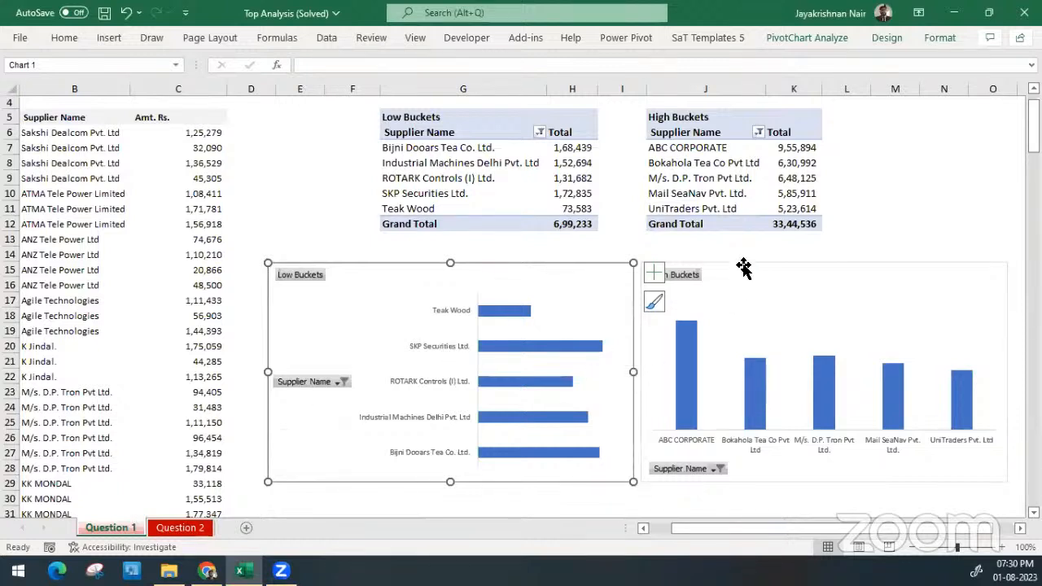
Sort the Low Buckets PivotTable by its Total values from largest to smallest
click(744, 270)
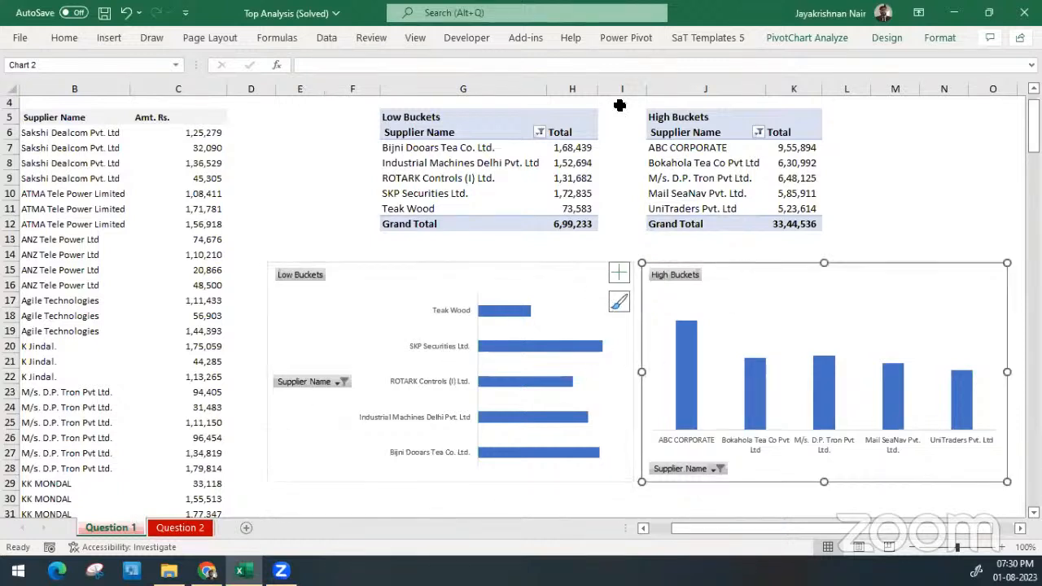
click(578, 176)
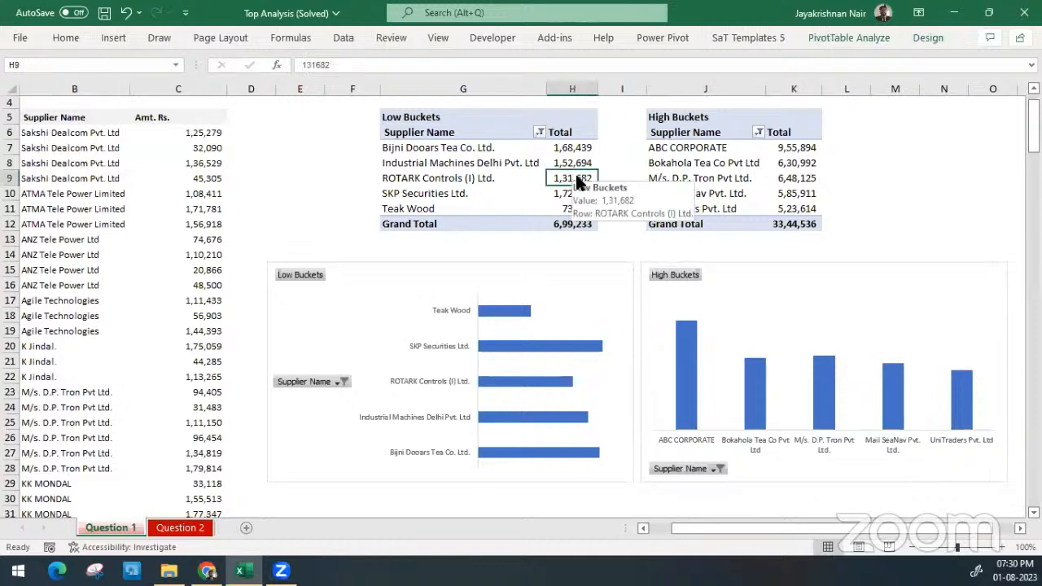
key(alt+a)
key(s)
key(d)
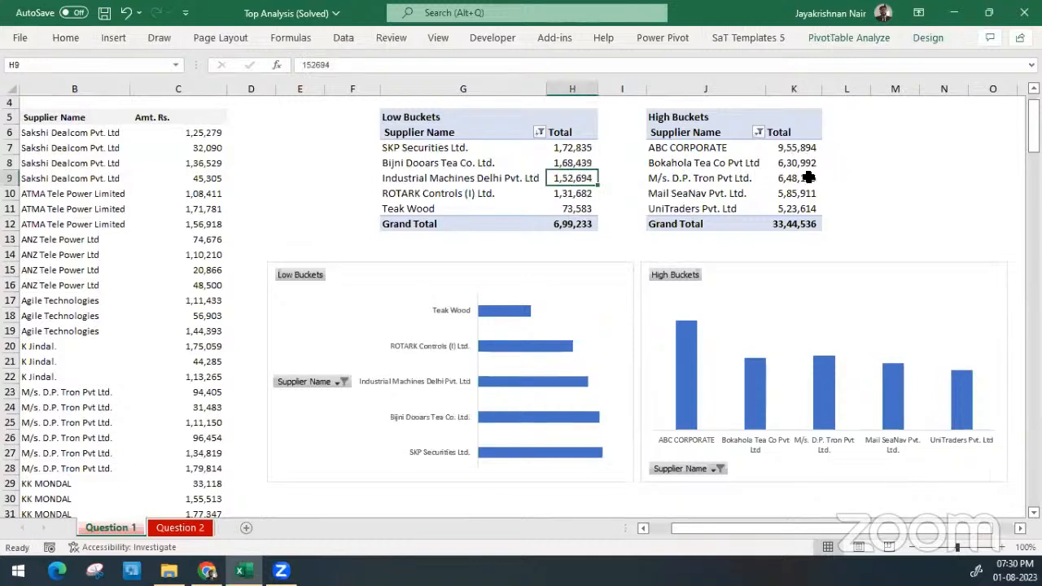
Sort the High Buckets PivotTable by its Total values from smallest to largest
click(809, 177)
key(alt+a)
key(s)
key(a)
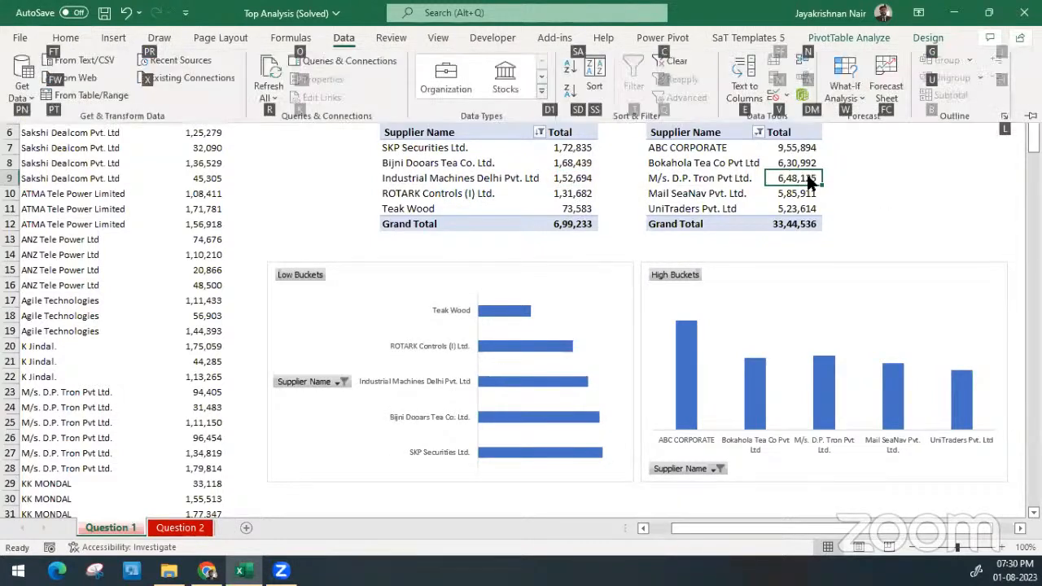
click(883, 196)
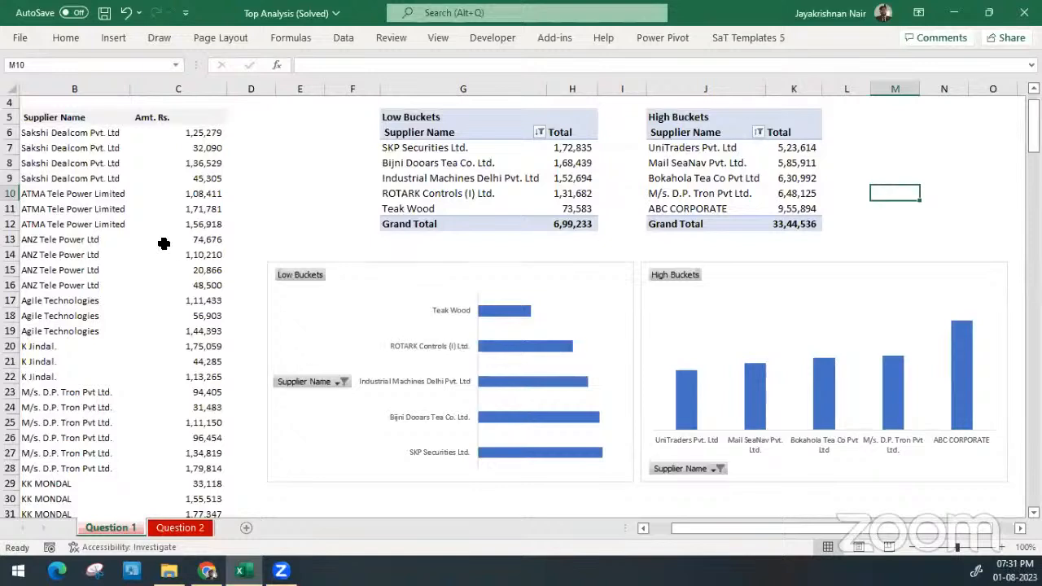
click(144, 184)
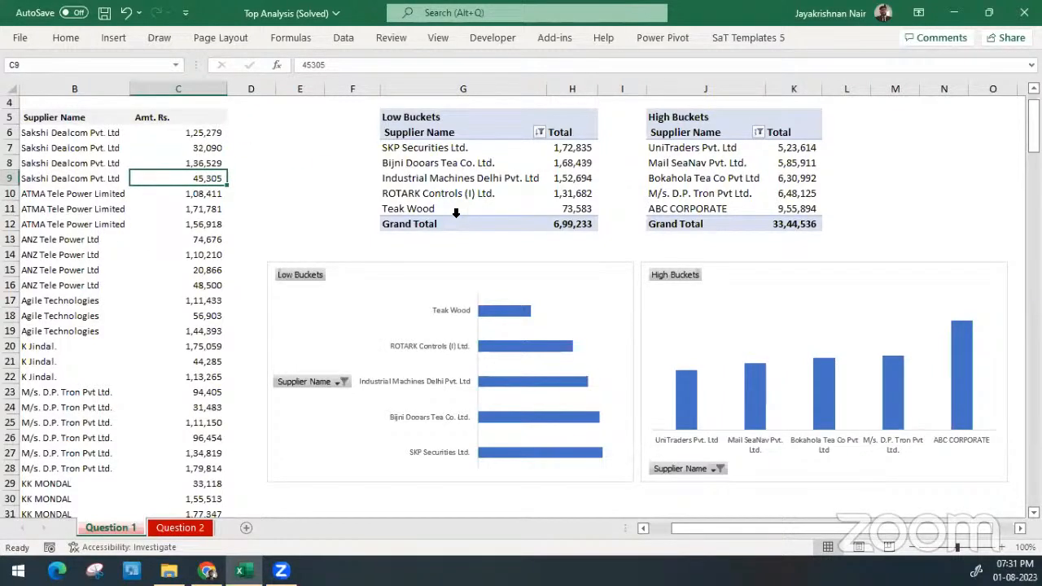
Change the Low Buckets chart from horizontal bars back to a Clustered Column chart
click(406, 274)
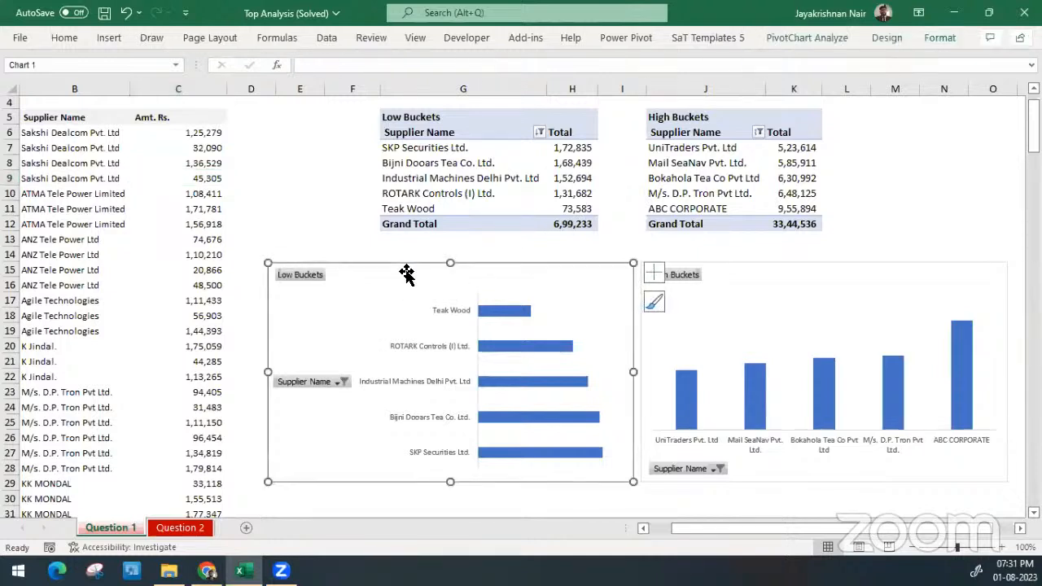
right_click(407, 274)
click(480, 254)
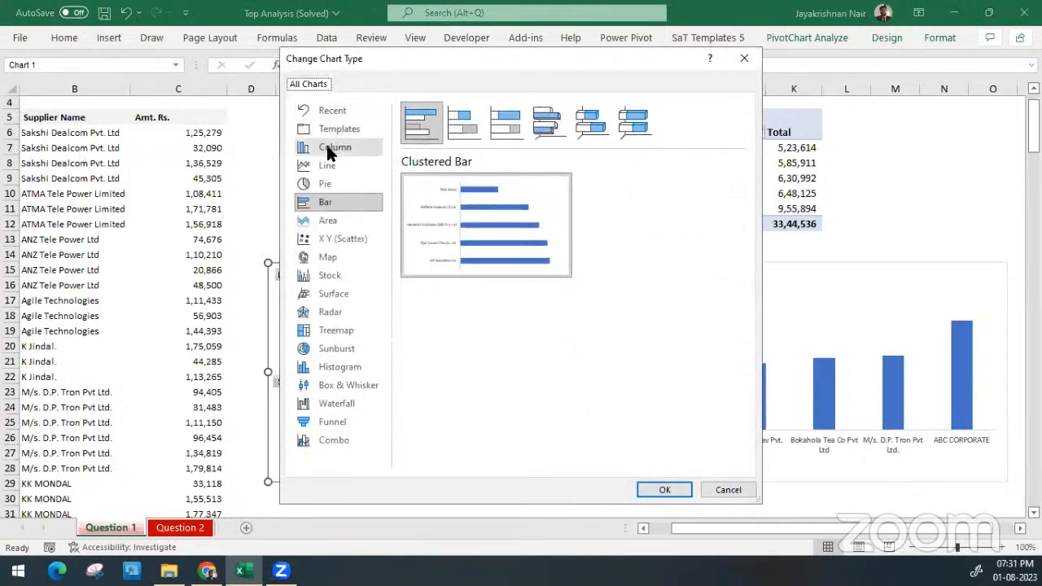
click(332, 147)
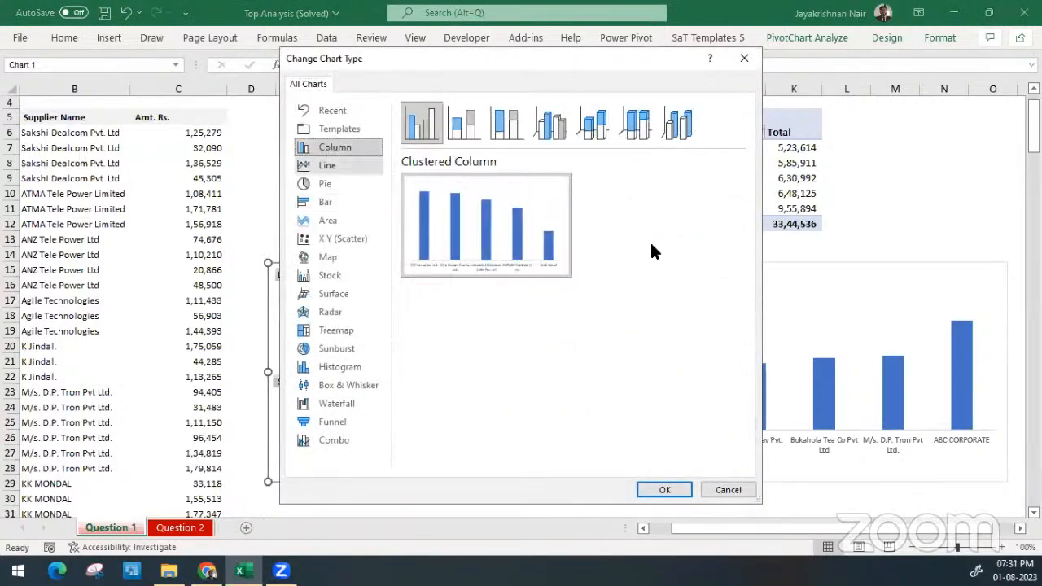
click(663, 488)
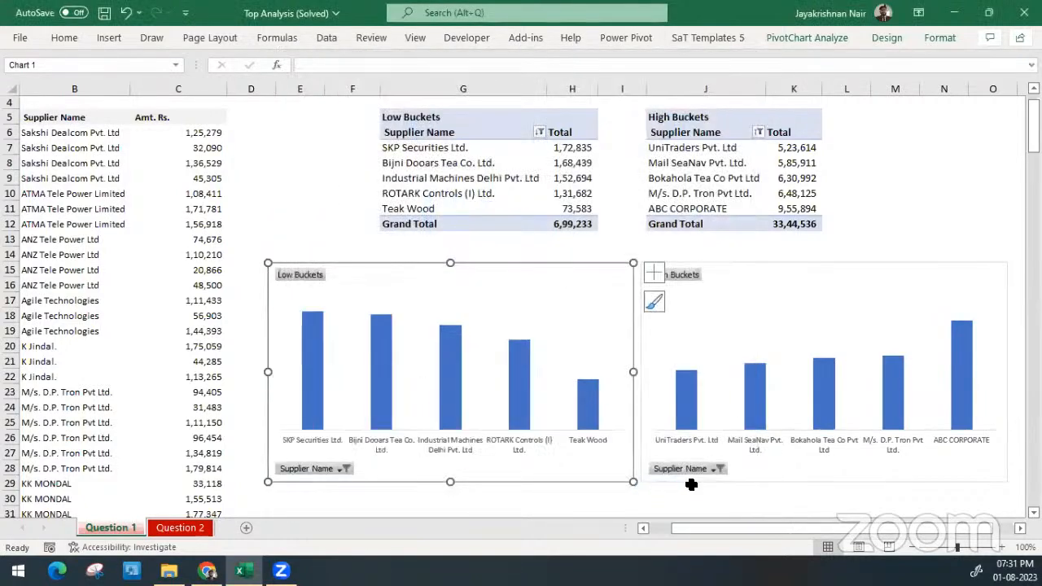
click(800, 496)
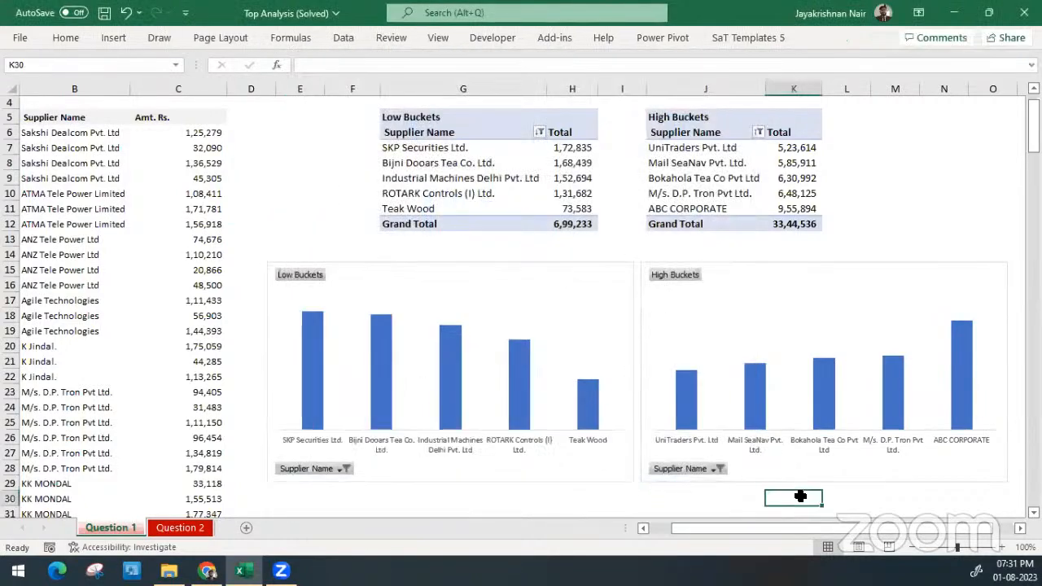
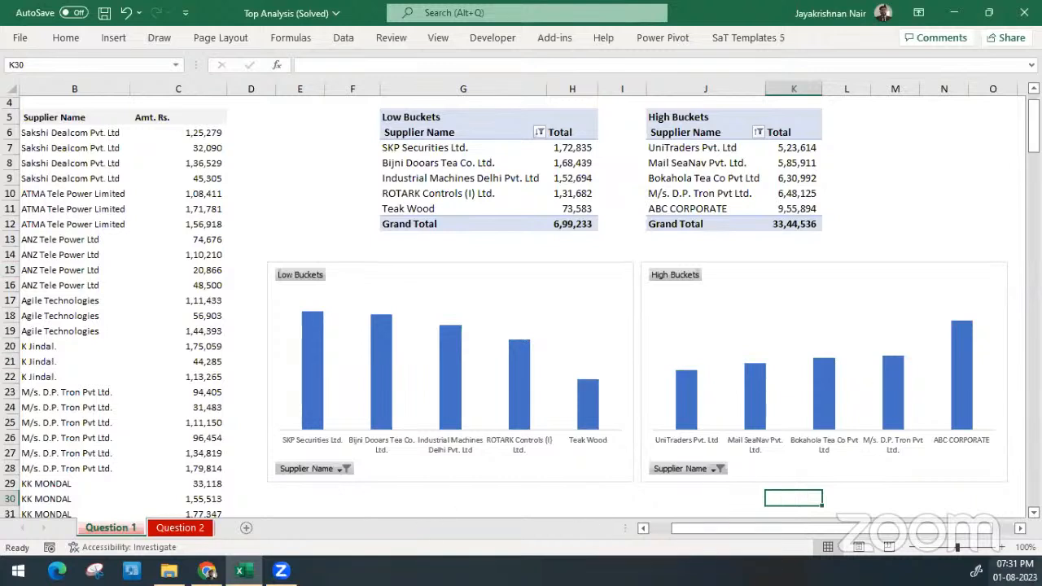
click(1013, 571)
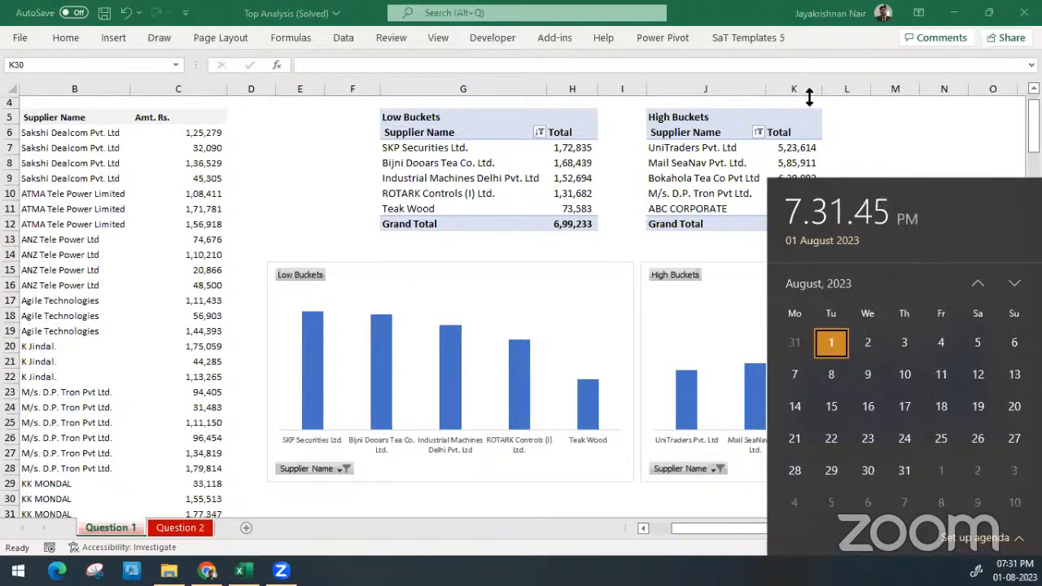
click(889, 153)
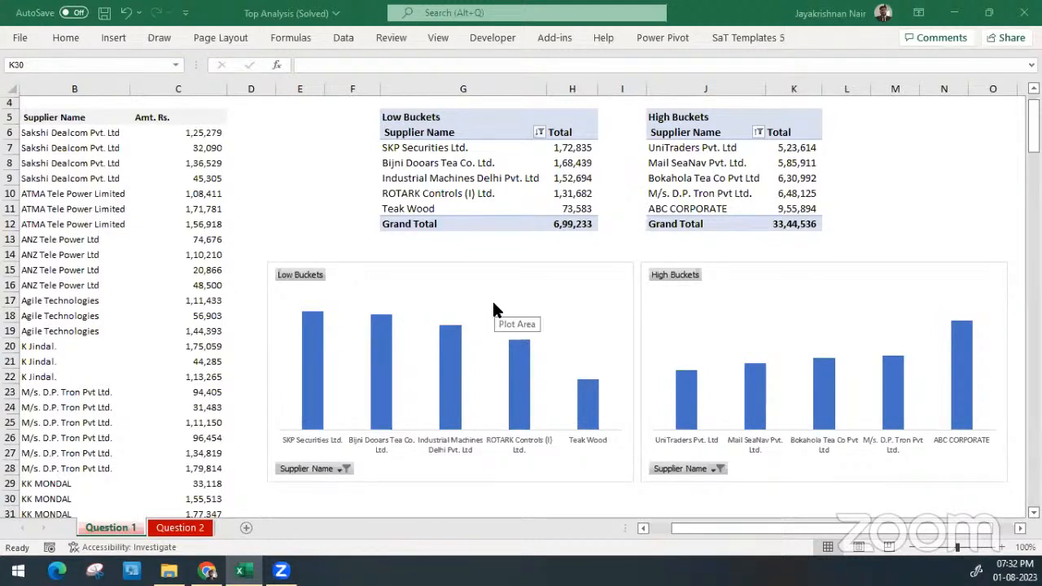
Review the Top 10 filter on Supplier Name in the Low Buckets PivotTable, including its Top/Bottom choice, and keep its settings
click(540, 278)
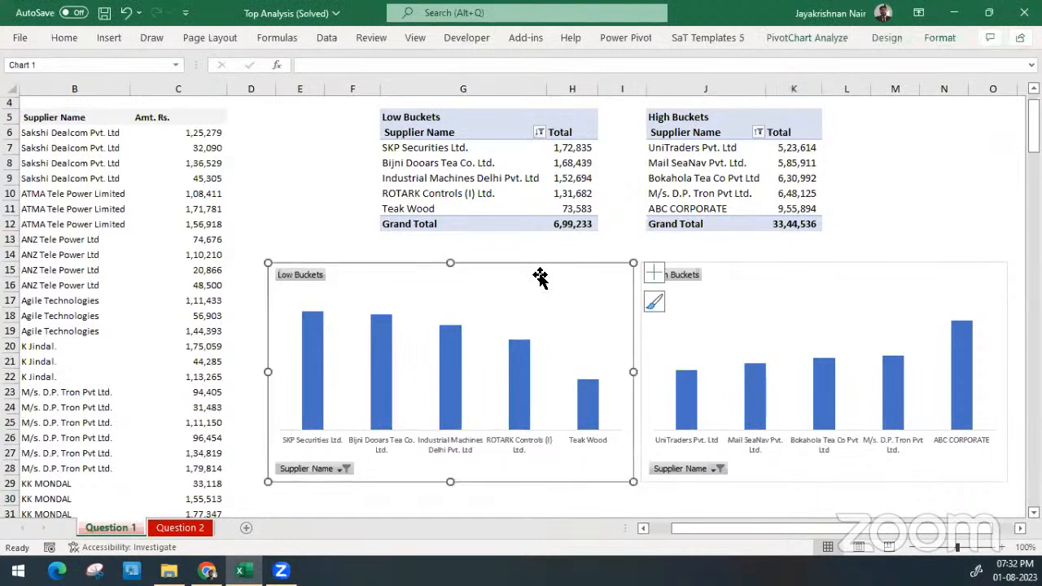
click(529, 172)
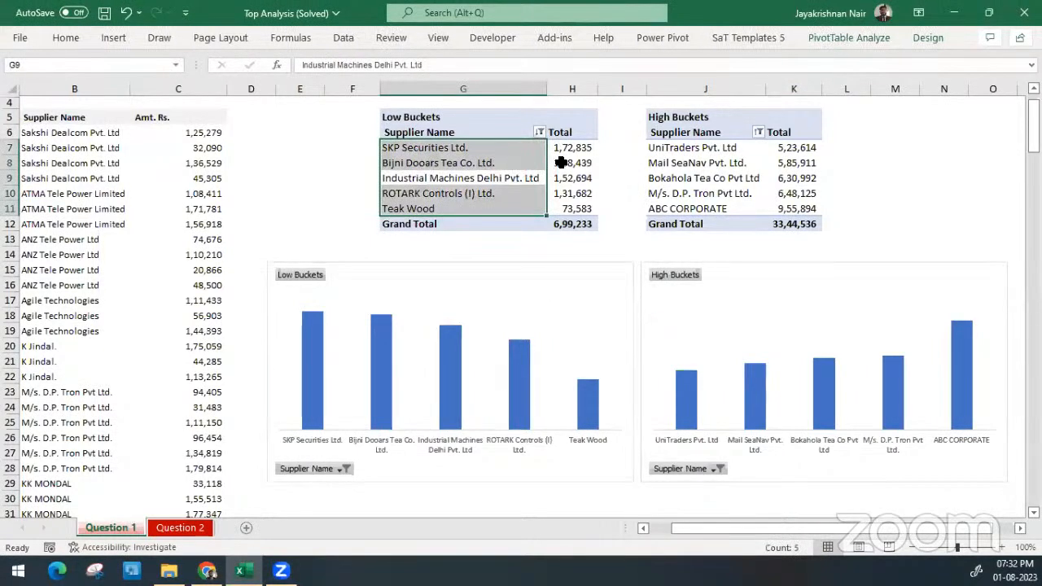
click(561, 163)
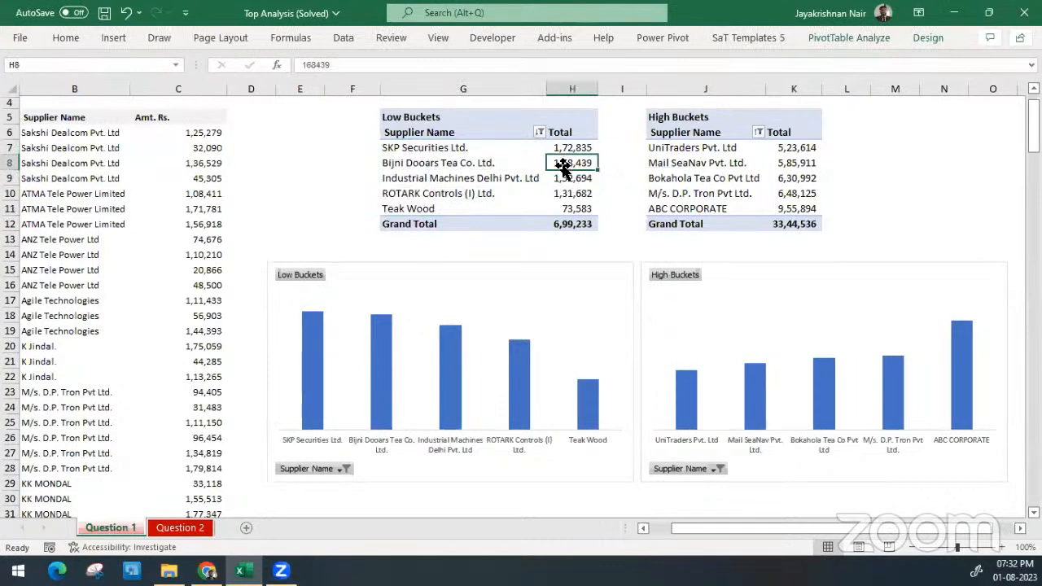
click(538, 132)
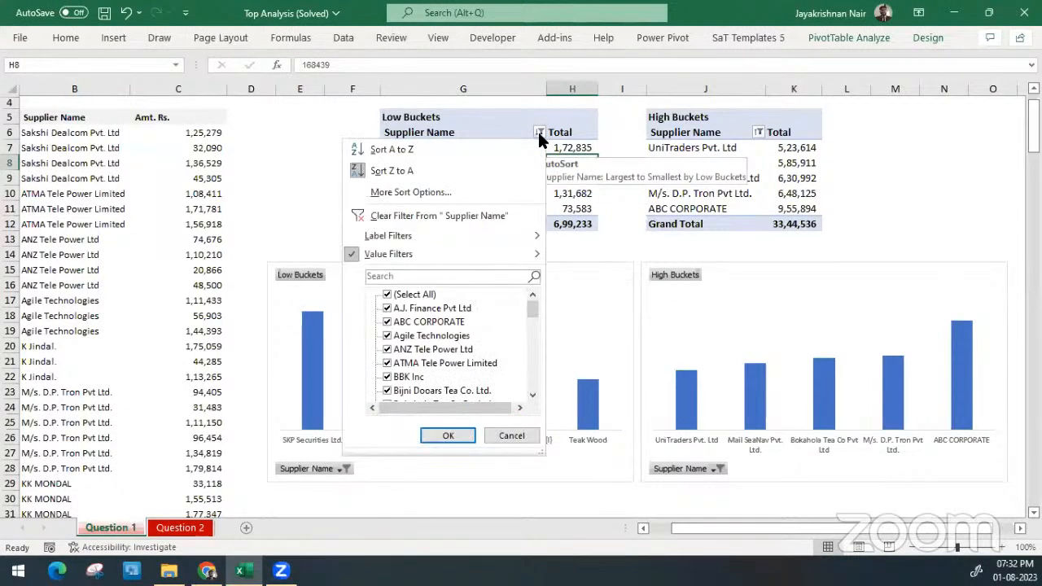
mouse_move(491, 256)
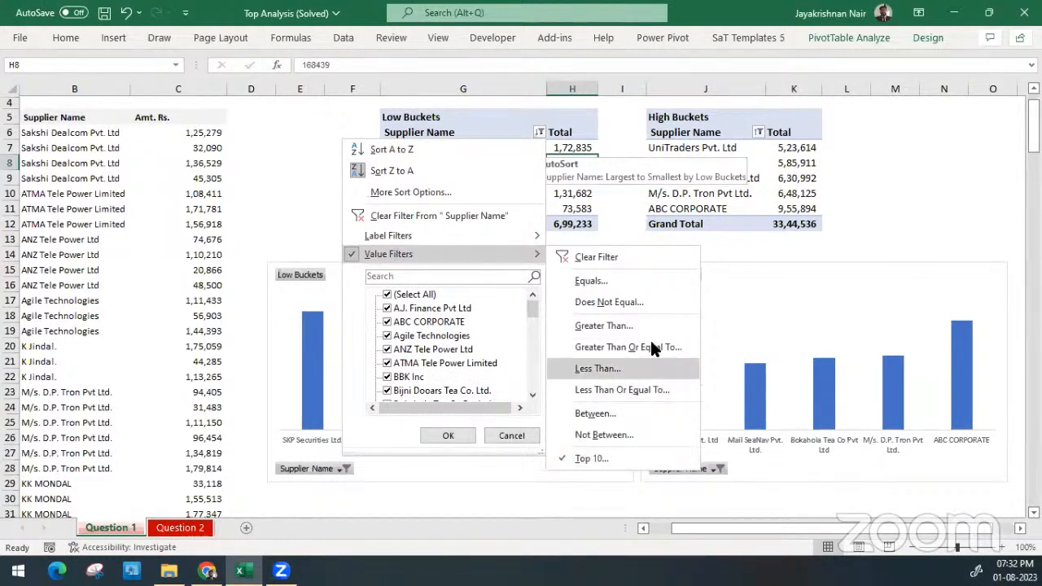
click(616, 462)
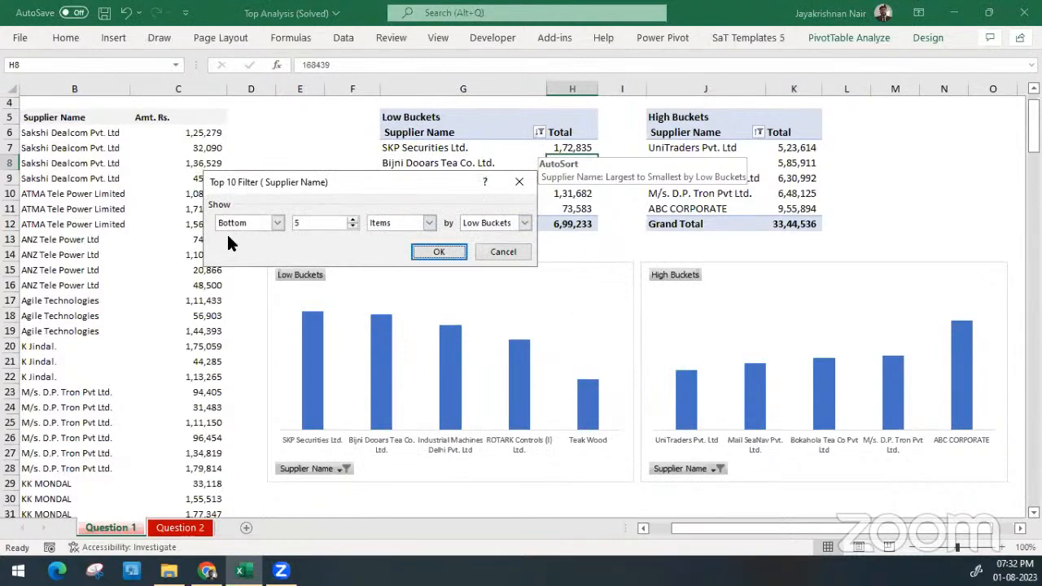
click(251, 224)
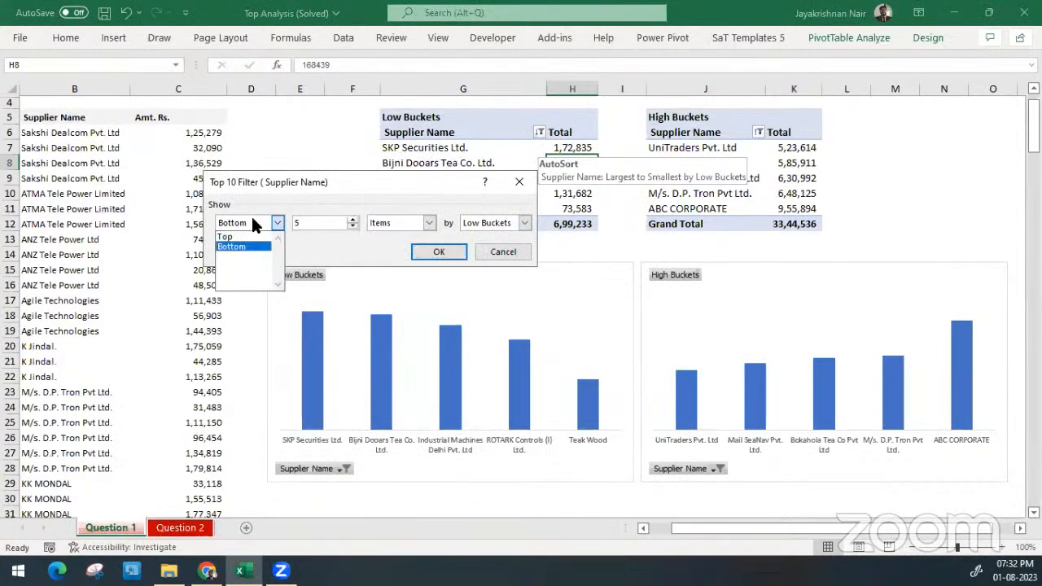
click(253, 225)
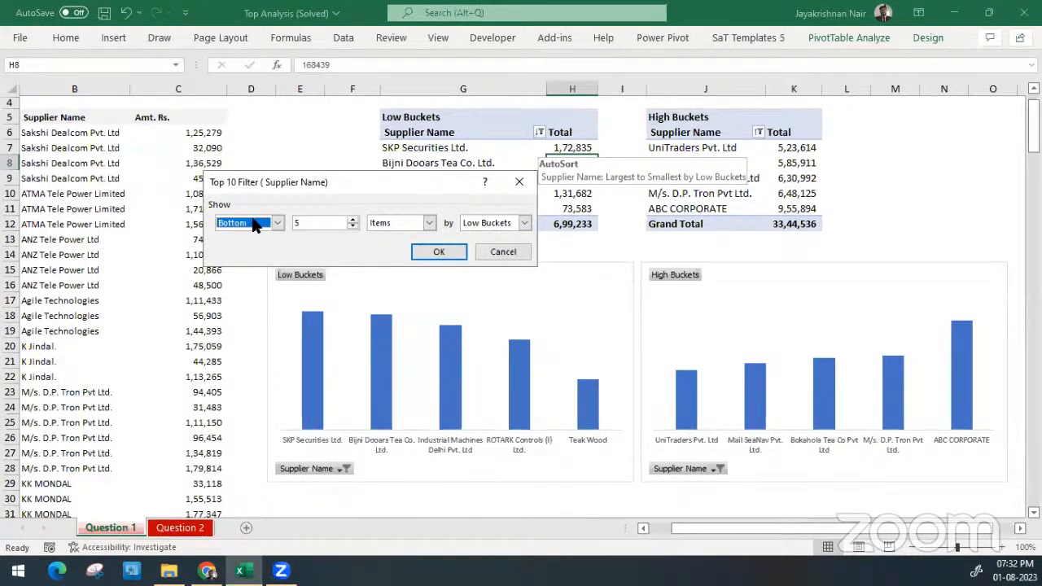
click(440, 251)
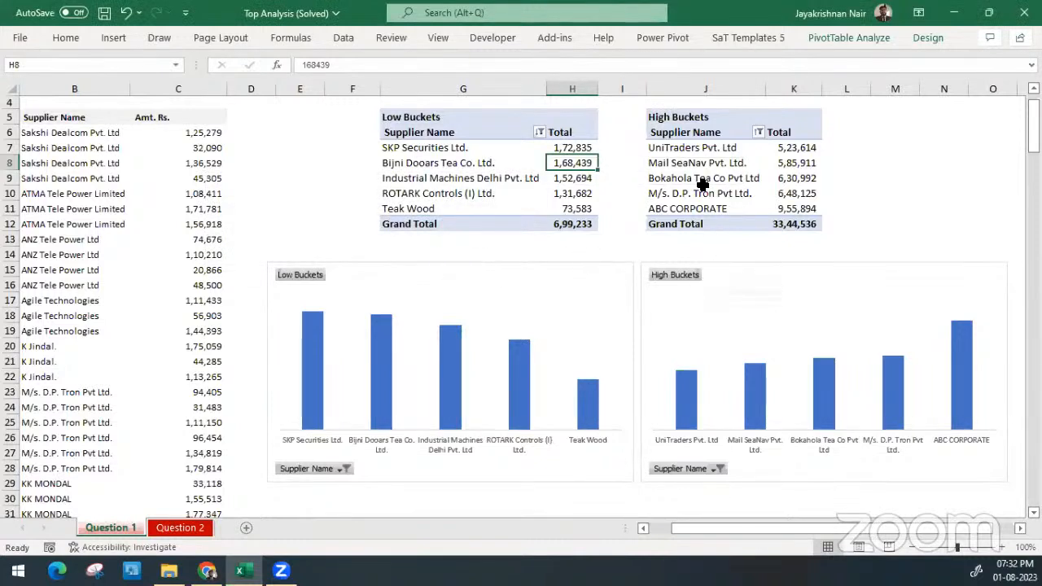
Inspect the value filter options for Supplier Name in the High Buckets PivotTable without changing the filter
click(704, 154)
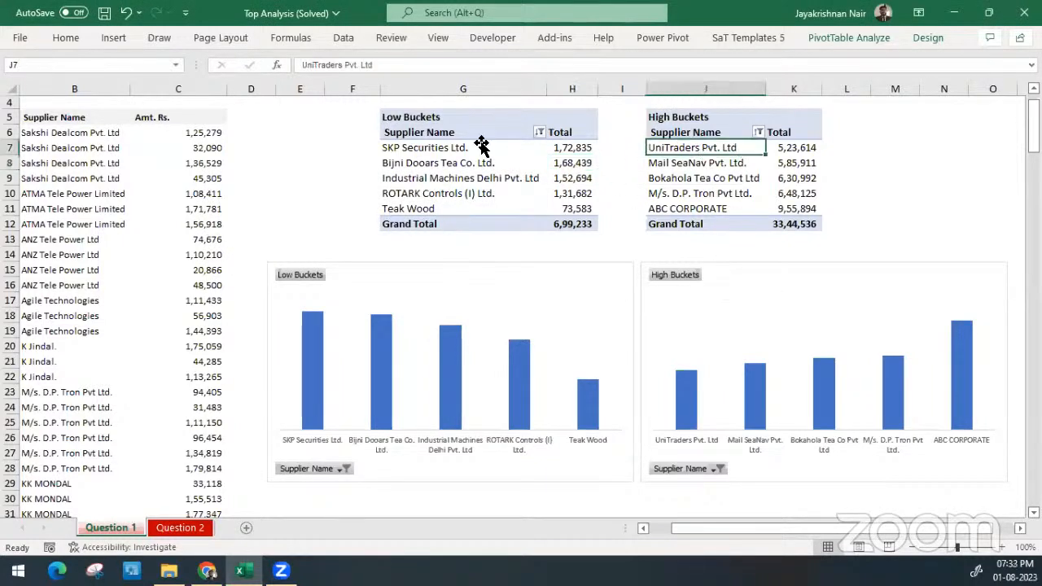
click(409, 113)
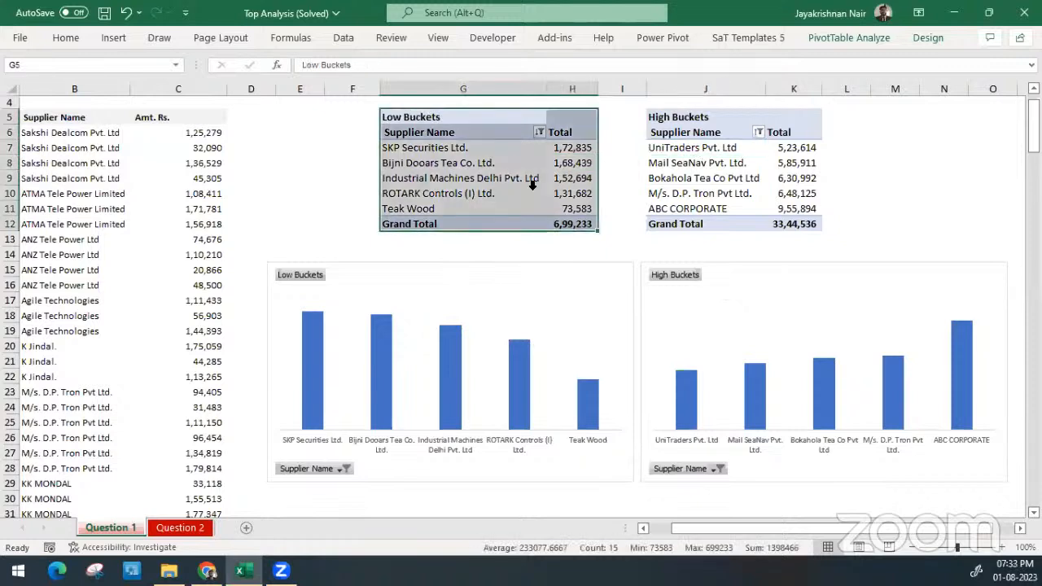
click(774, 144)
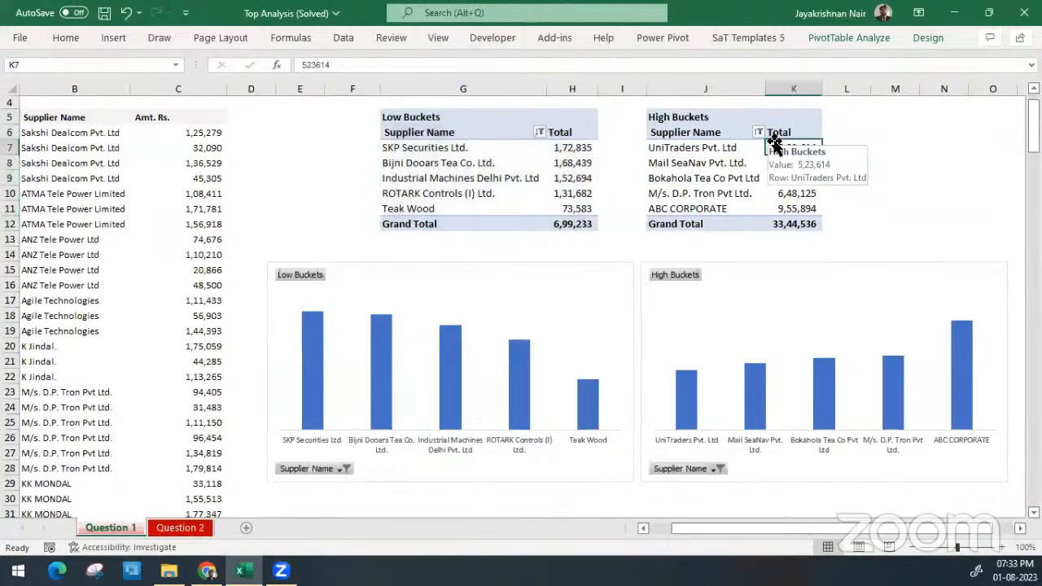
click(758, 132)
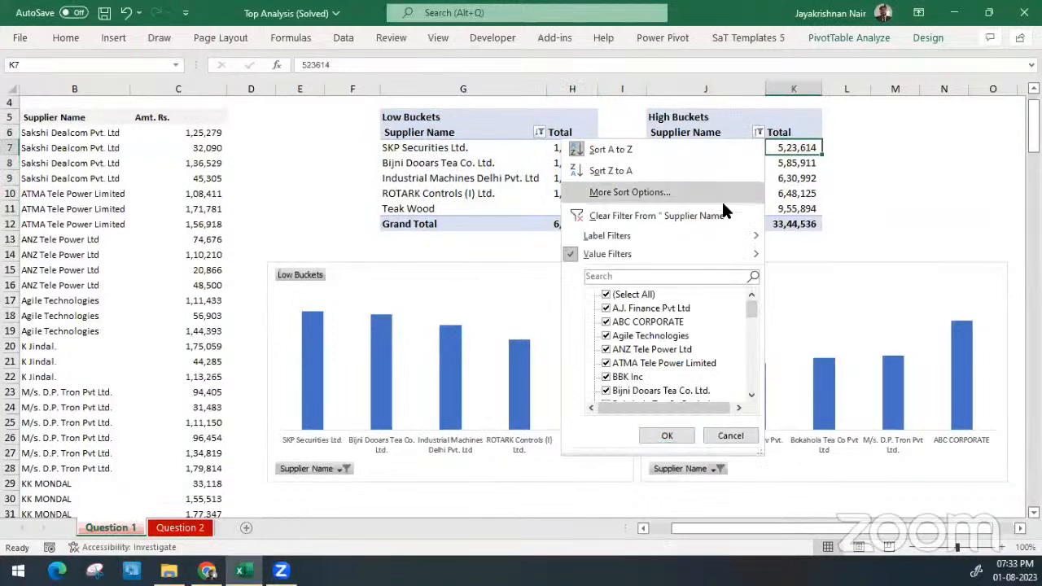
mouse_move(719, 251)
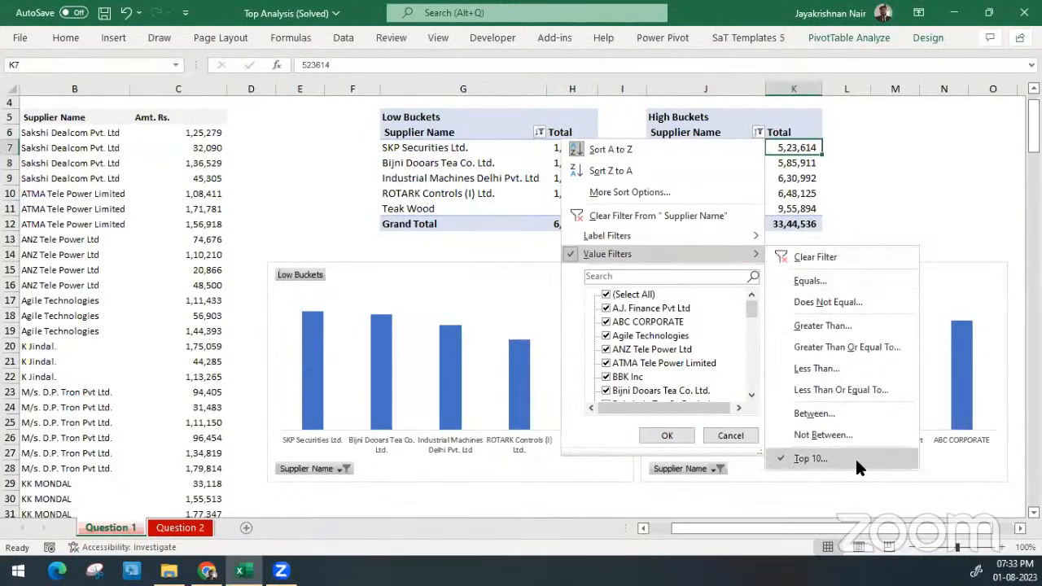
click(533, 125)
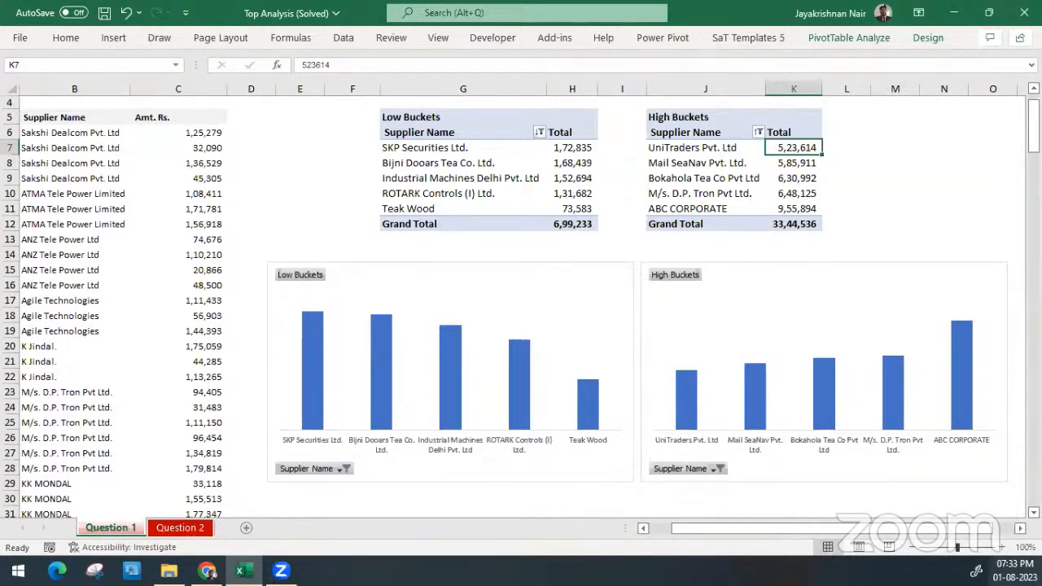
click(1014, 570)
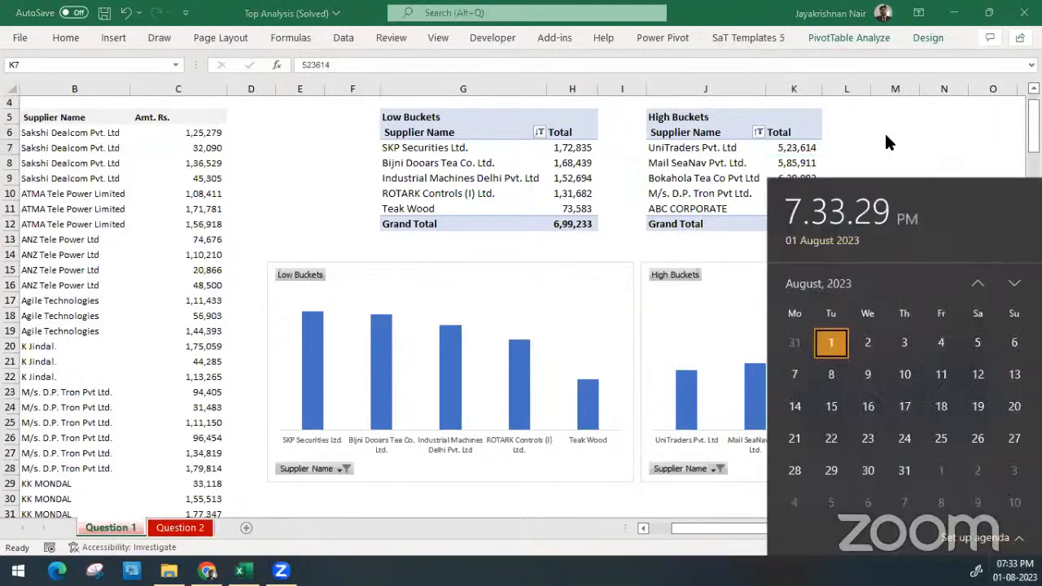
click(884, 131)
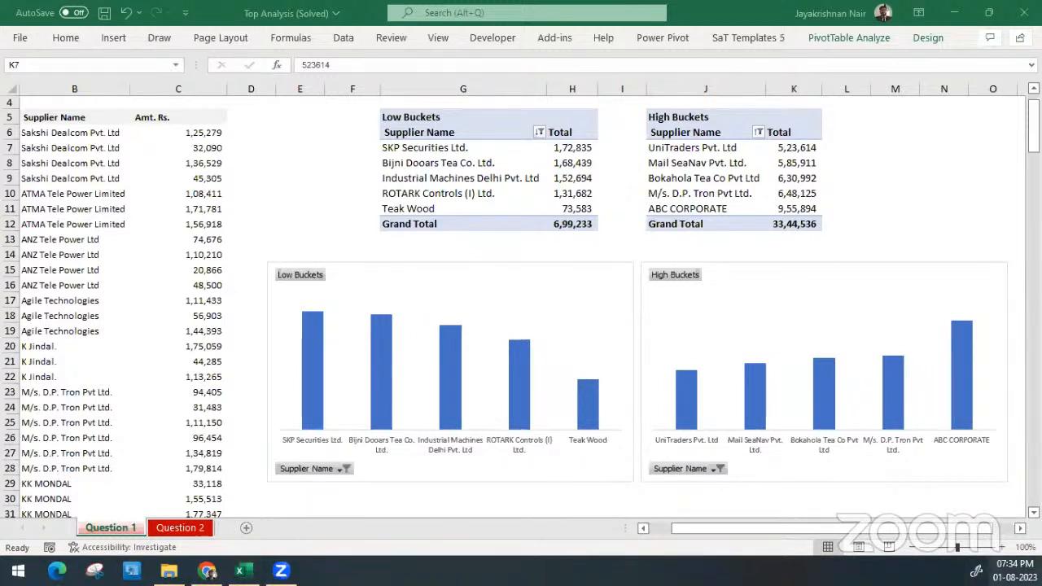
click(1002, 565)
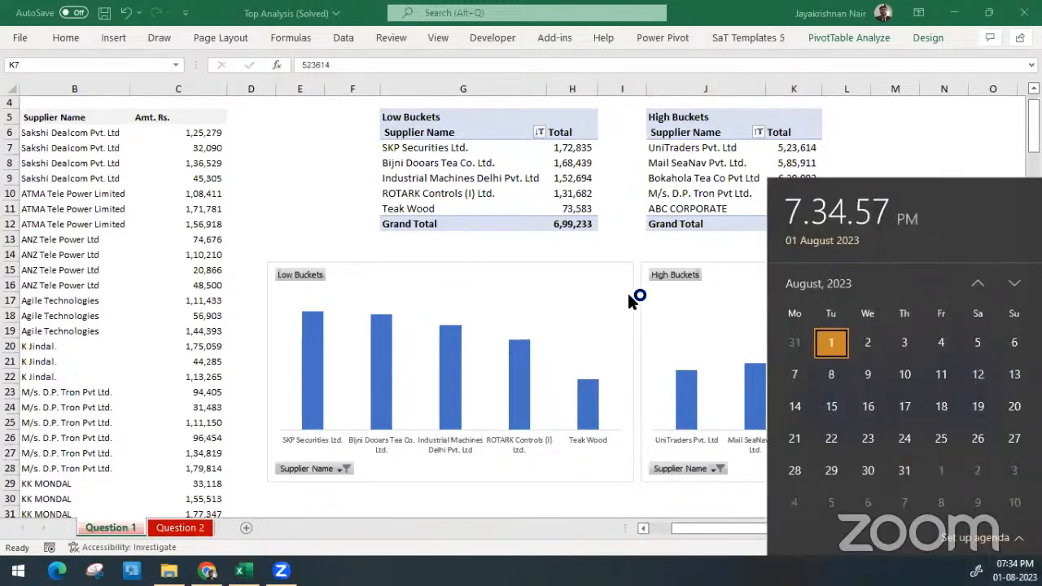
click(621, 246)
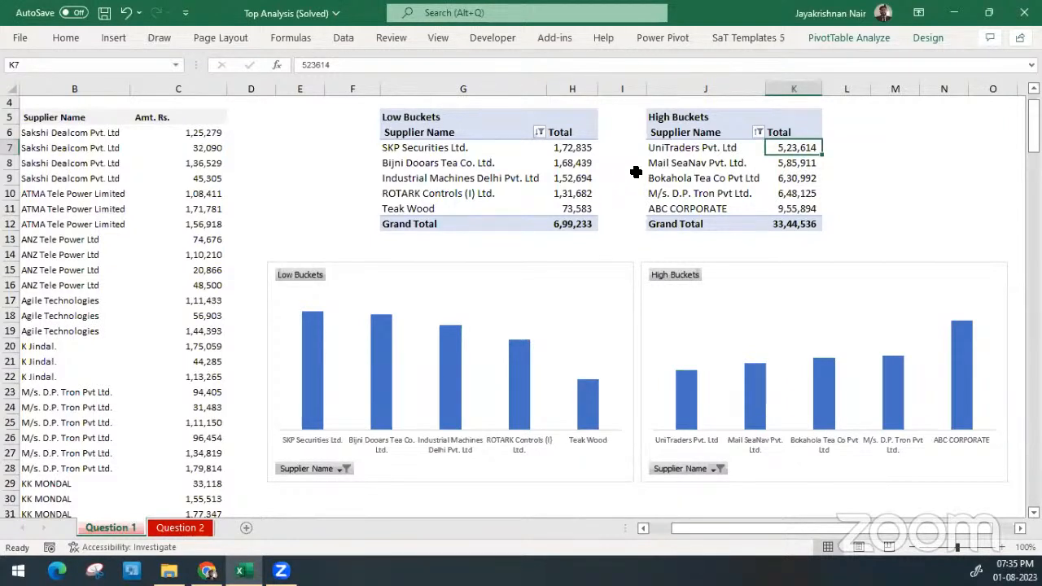
click(623, 114)
drag(624, 112, 632, 219)
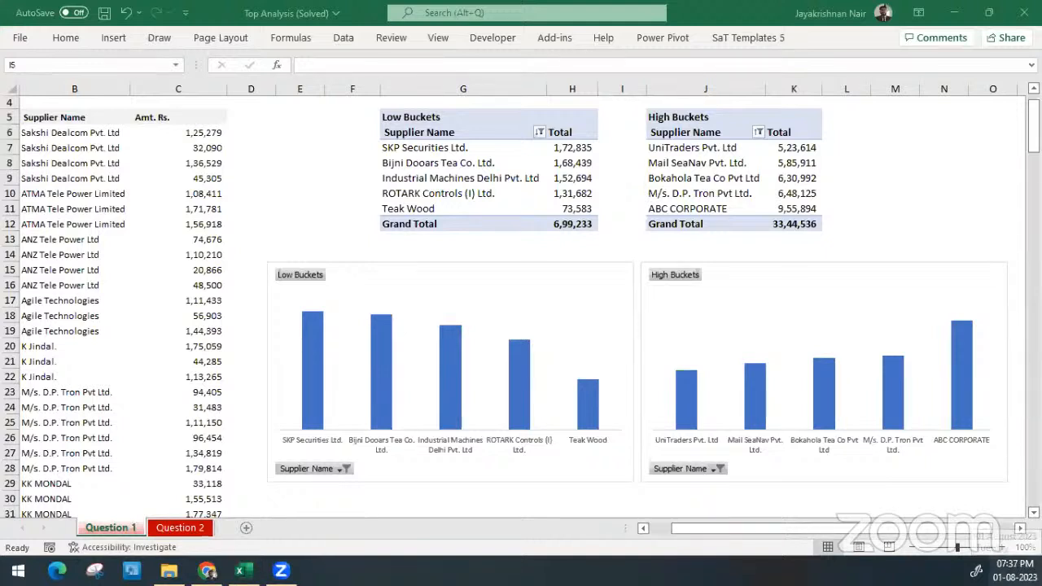
click(1014, 570)
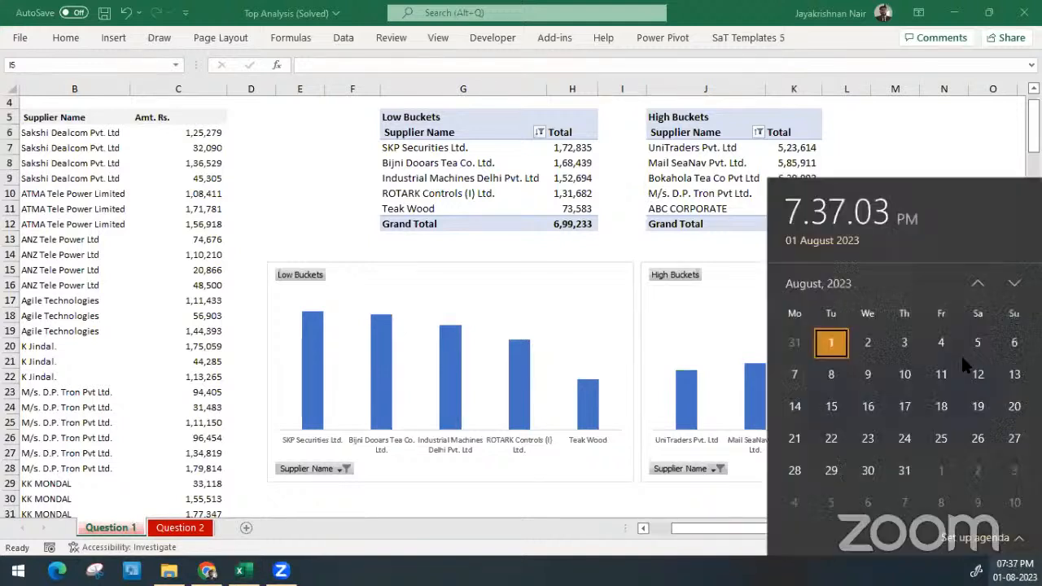
click(886, 126)
click(885, 127)
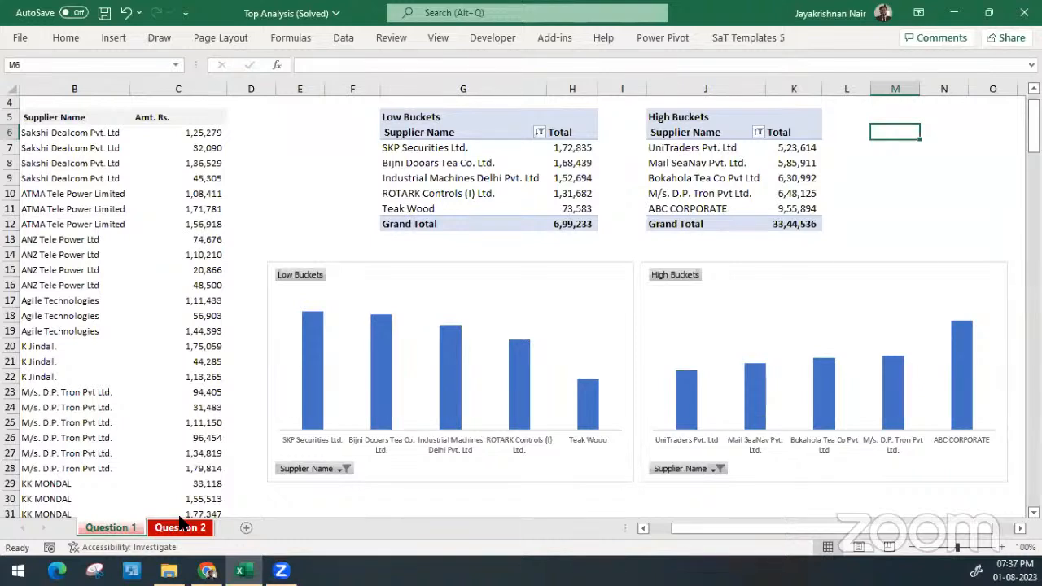
Select a supplier name in the source data and look at the PivotTable insertion command
click(104, 175)
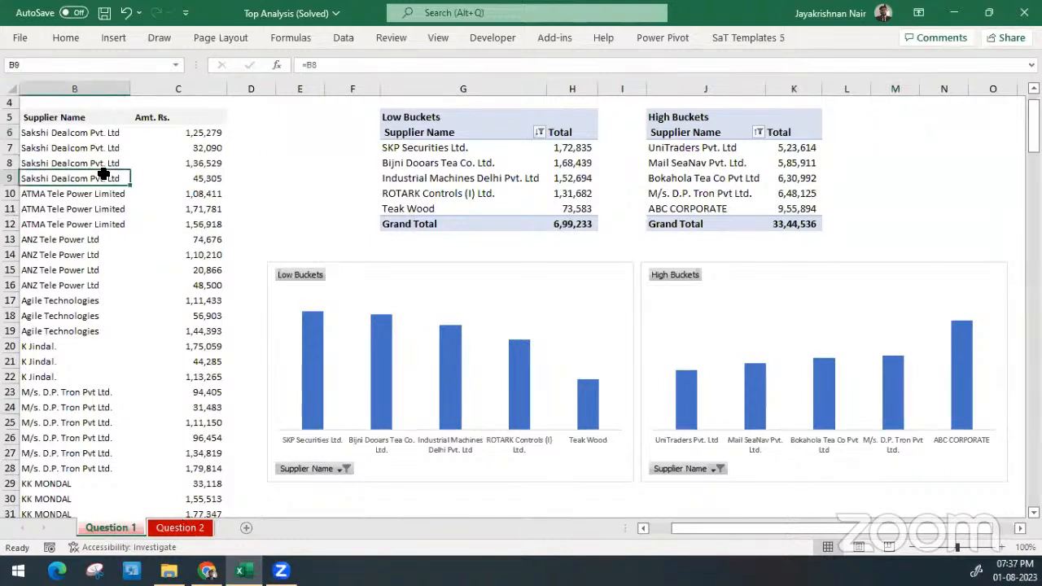
click(113, 37)
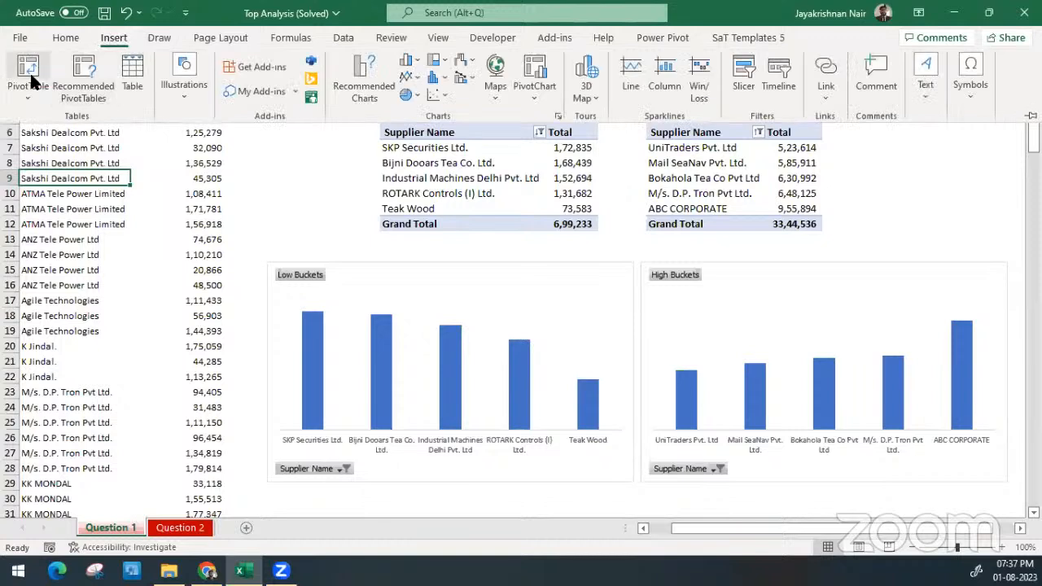
click(298, 232)
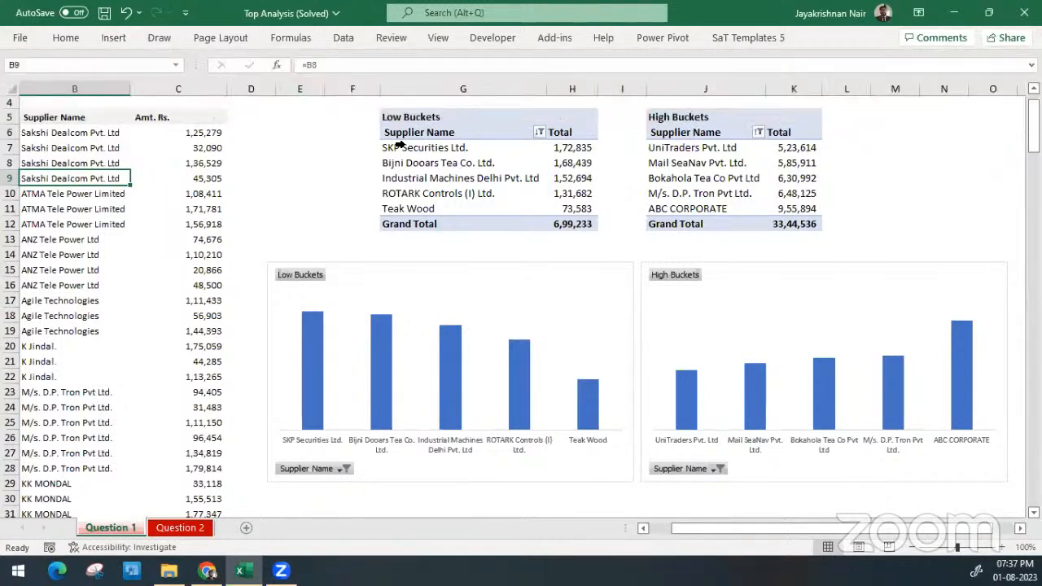
Examine the Rows and Values fields of the Low Buckets PivotTable in its field list, and close the list
click(435, 149)
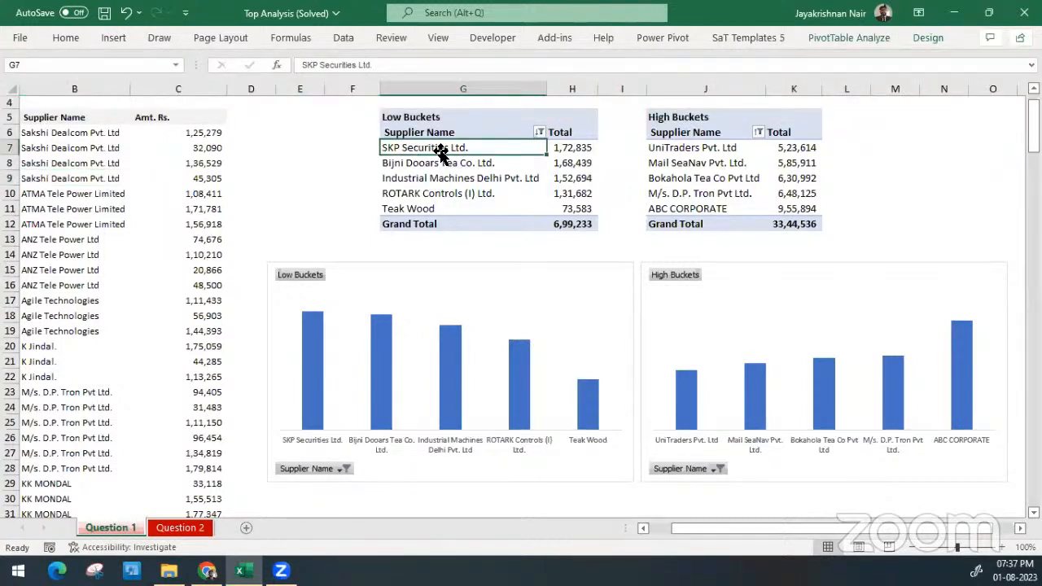
right_click(486, 163)
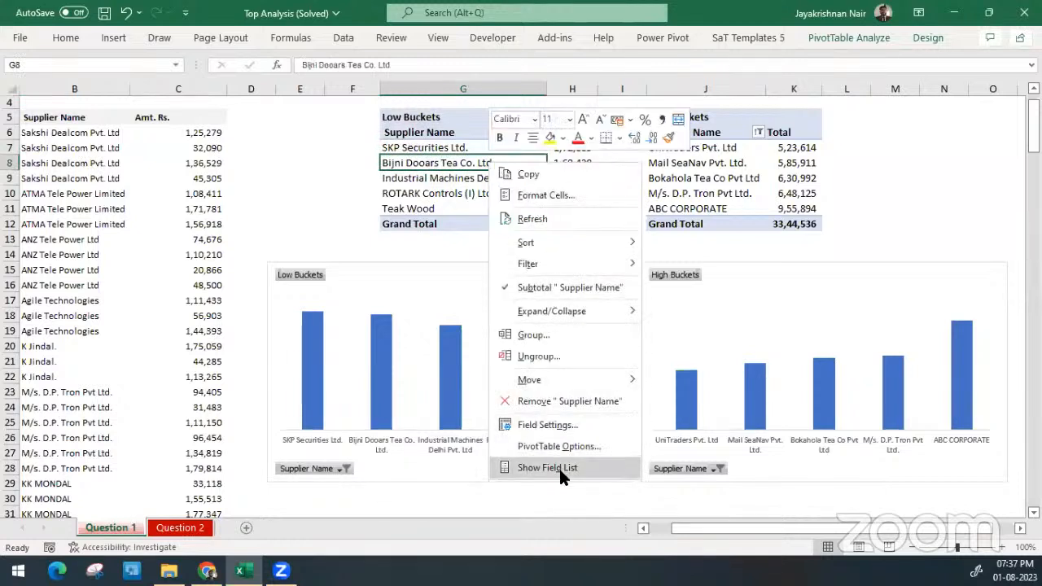
click(558, 469)
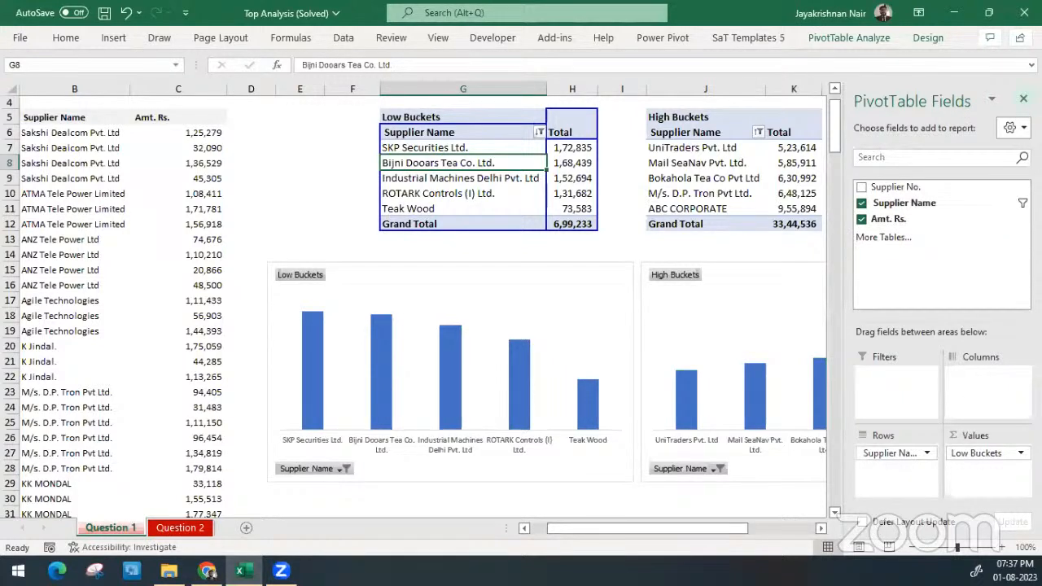
click(1023, 99)
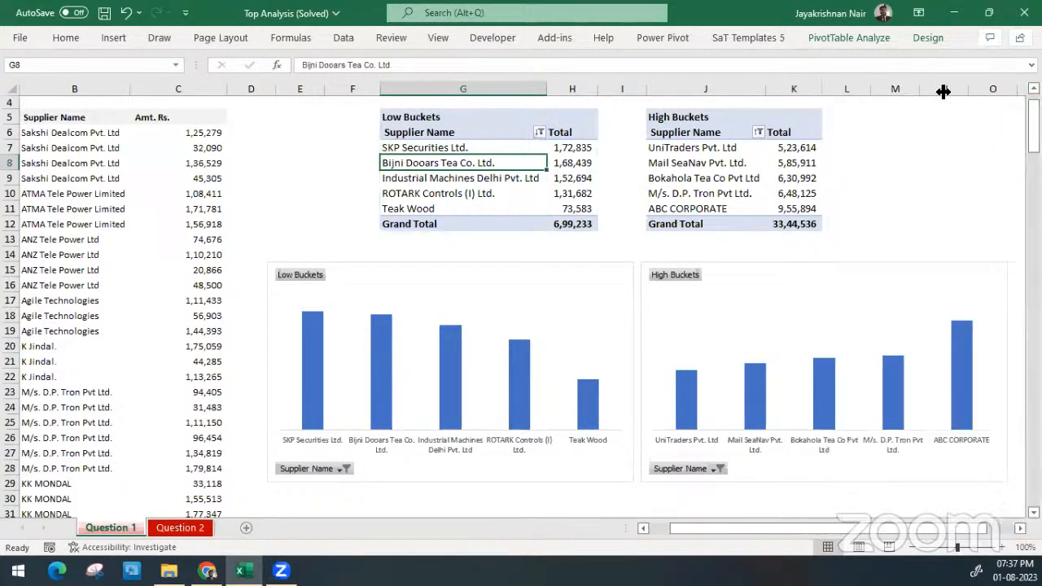
Review the Low Buckets Top 10 filter on Supplier Name, including its Top/Bottom, item count and Items/Percent/Sum choices, without applying changes
click(537, 133)
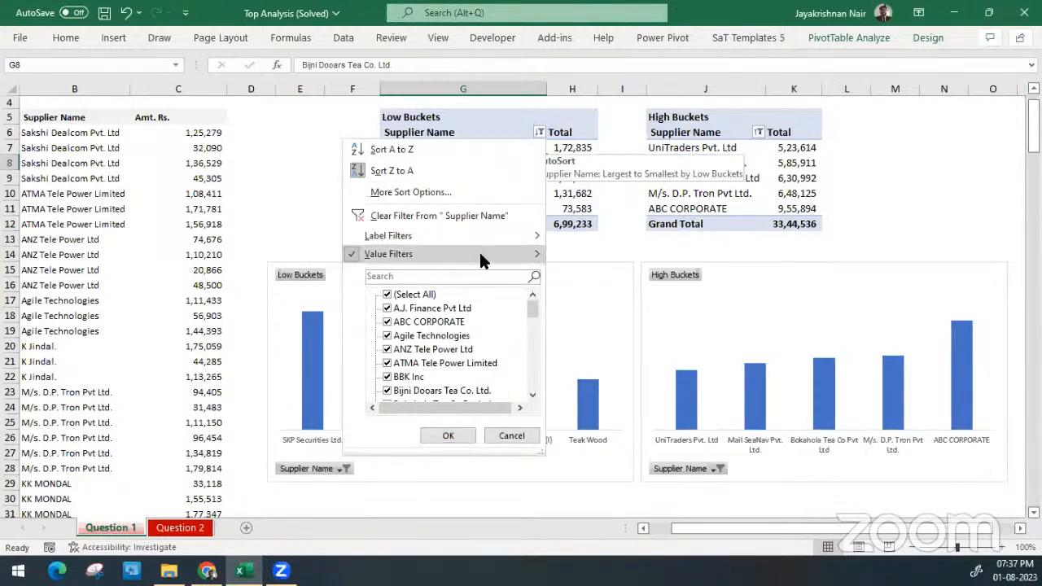
mouse_move(480, 256)
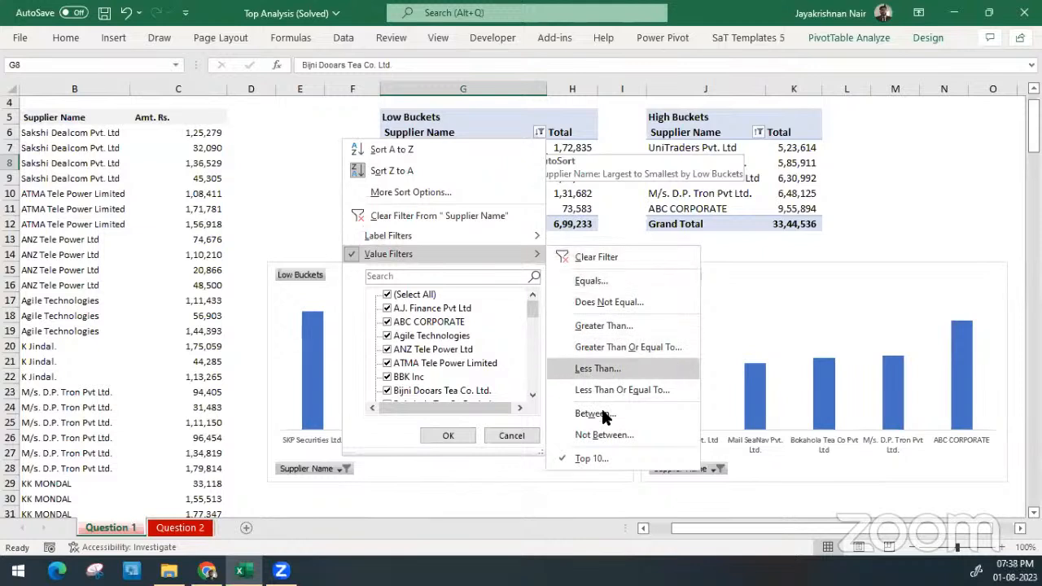
click(624, 460)
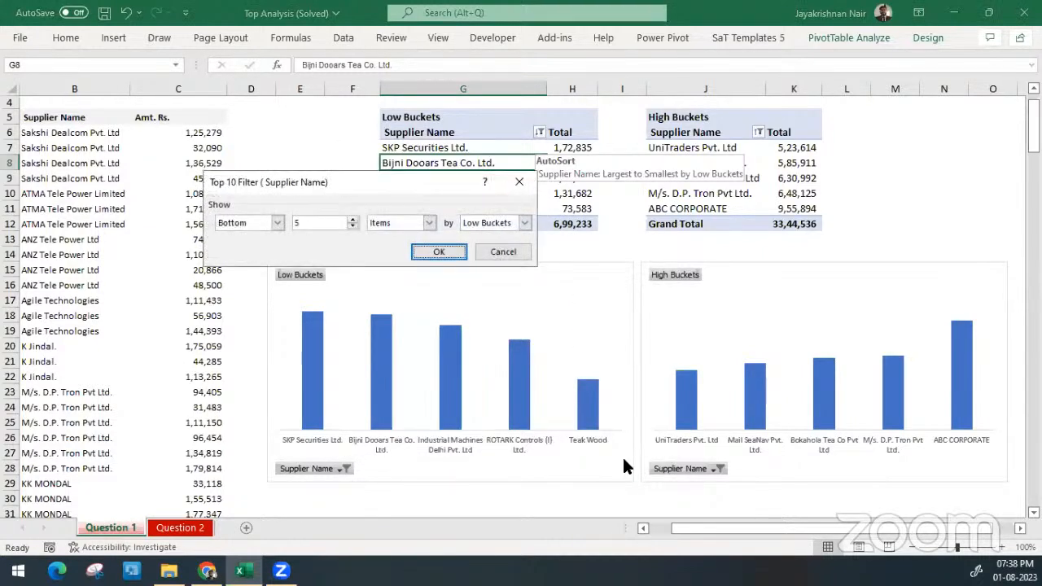
click(263, 220)
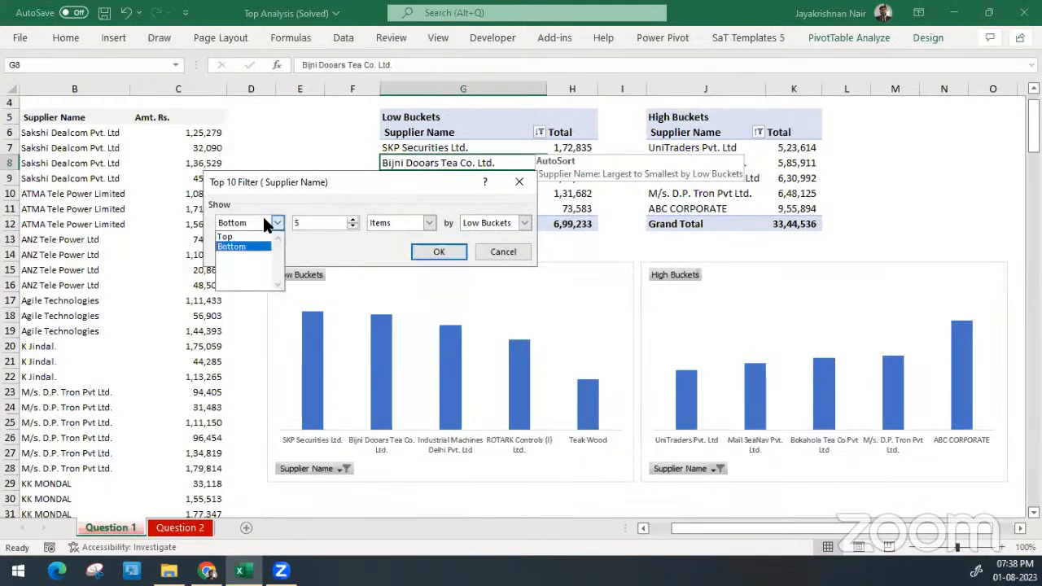
click(265, 245)
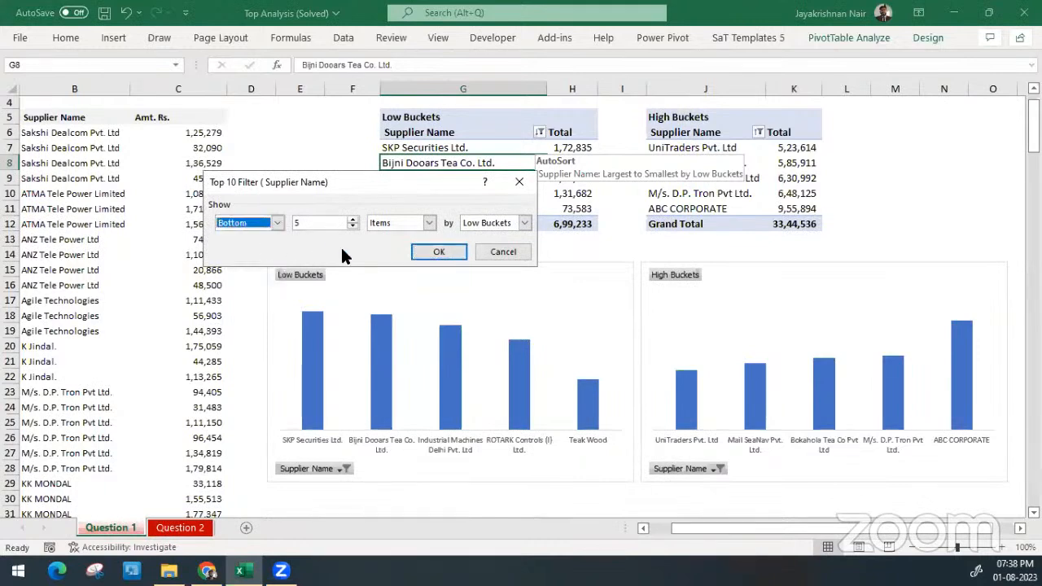
click(319, 223)
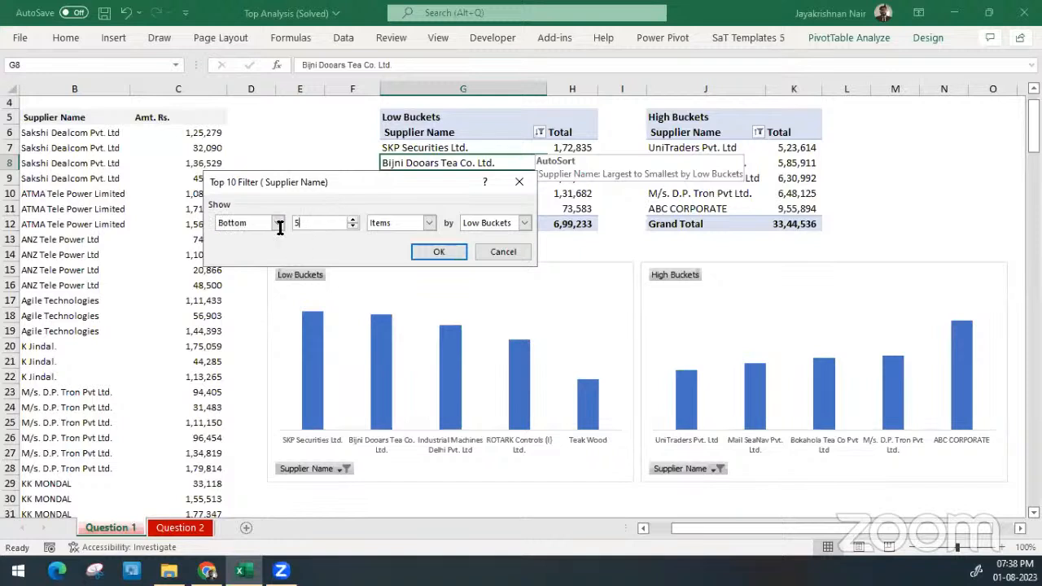
drag(280, 228, 272, 228)
click(415, 220)
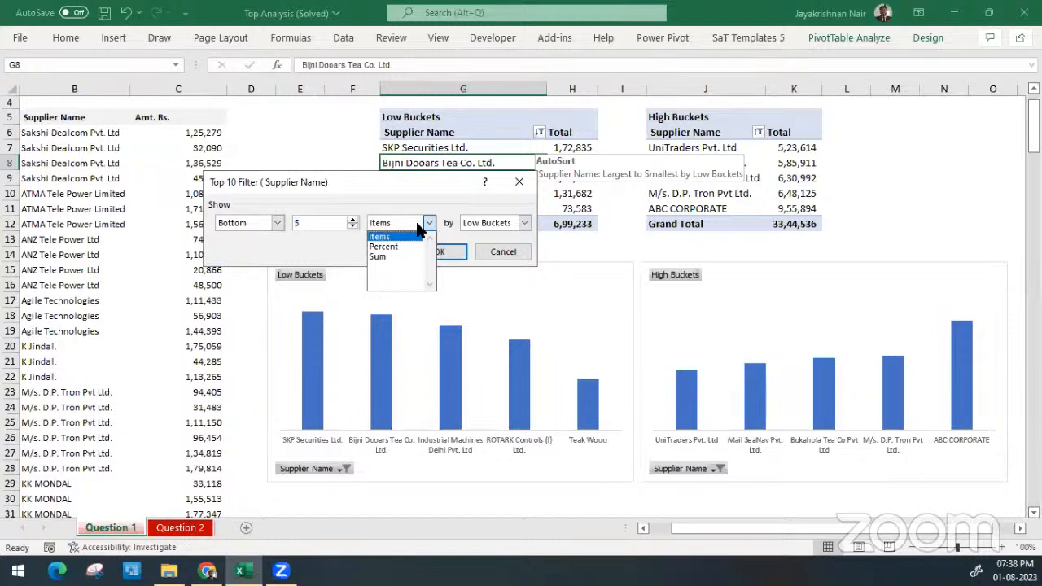
click(418, 226)
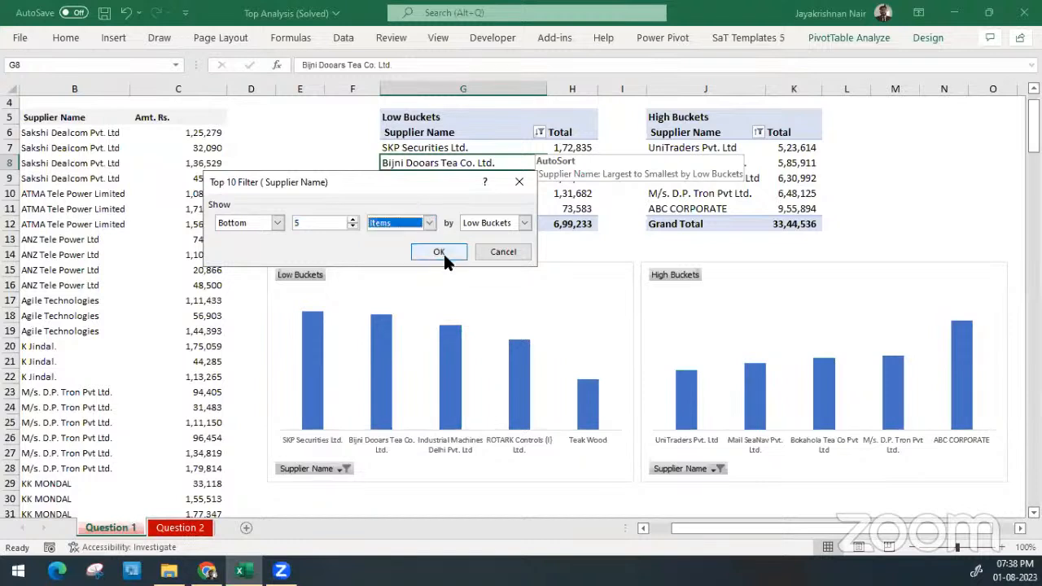
click(510, 245)
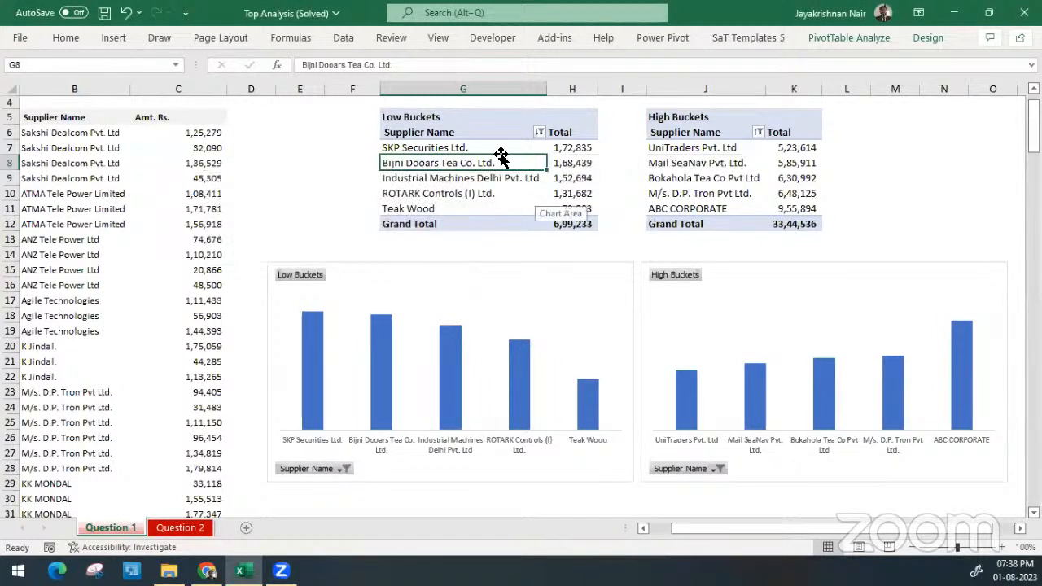
Widen column J, which holds the supplier names of the High Buckets PivotTable
click(711, 153)
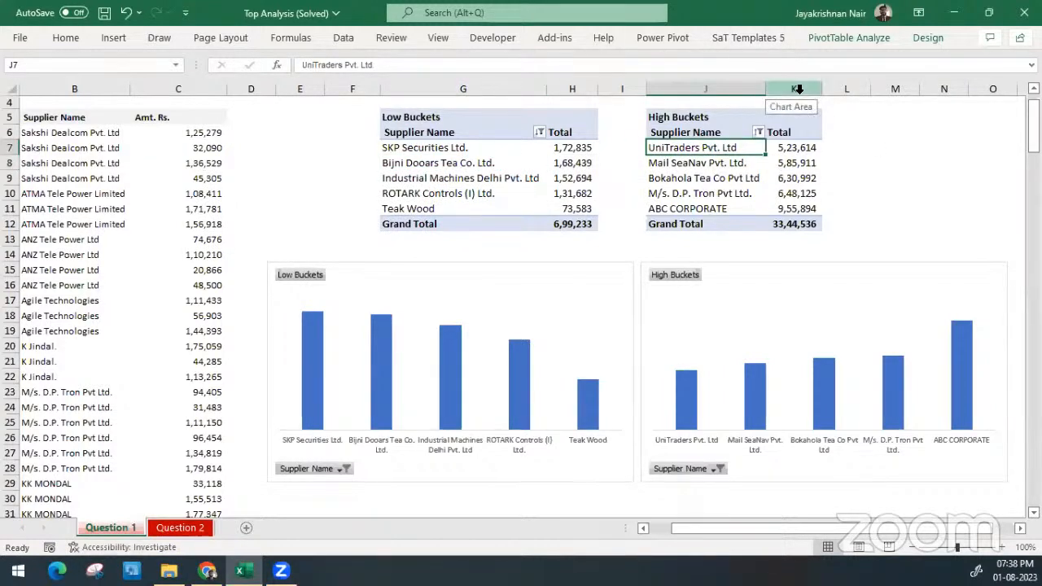
drag(765, 91, 802, 92)
scroll(805, 227, right, 5)
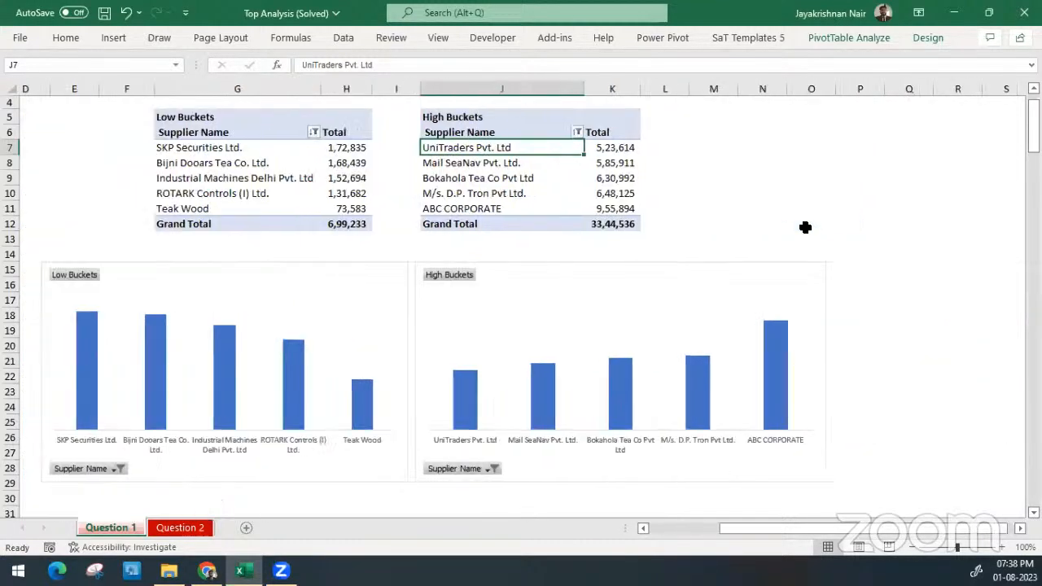
scroll(805, 227, left, 5)
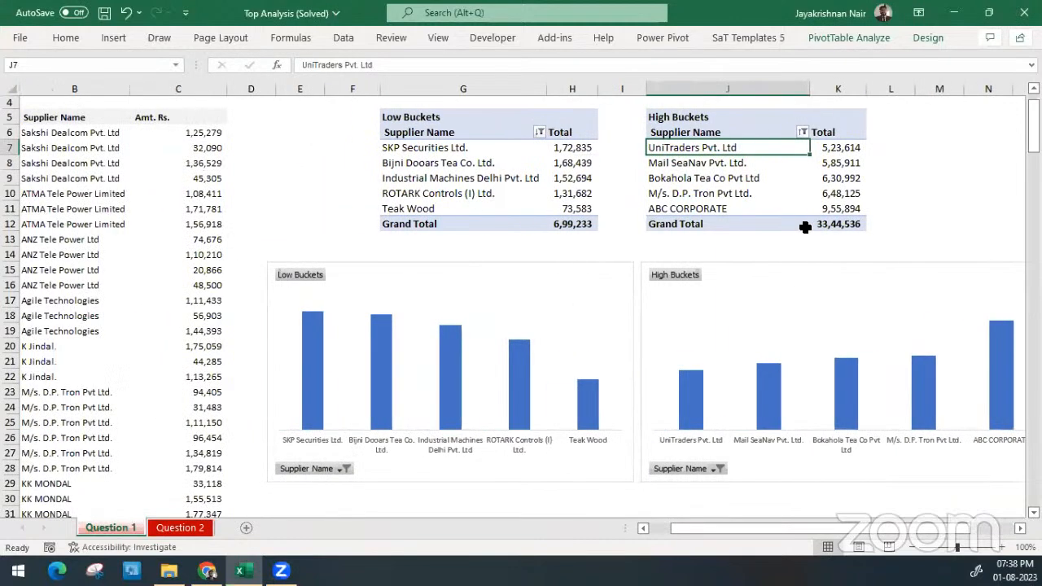
Review the Top 10 filter settings on Supplier Name in the High Buckets PivotTable and leave them as they are
click(1019, 527)
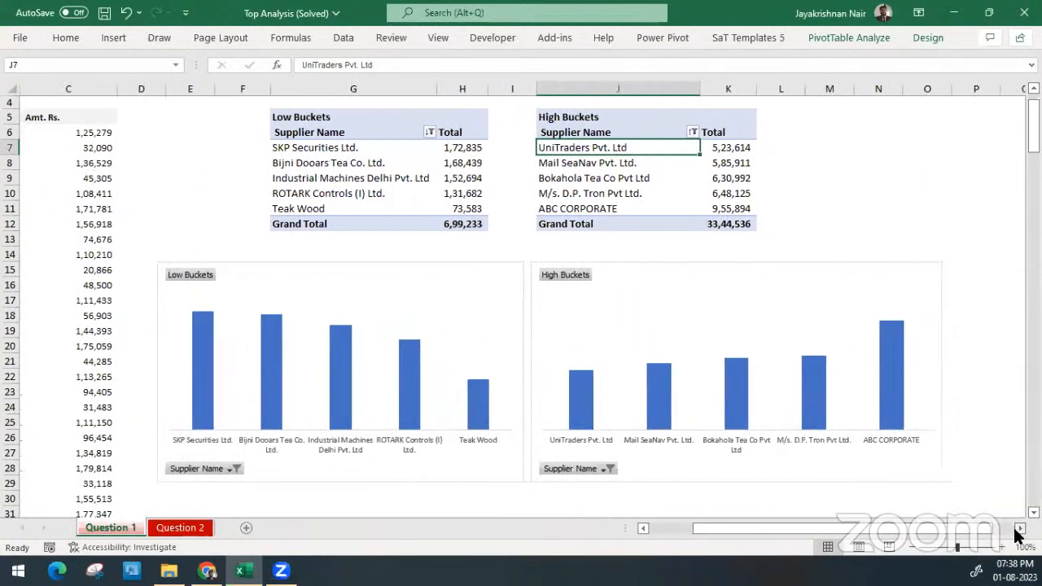
click(692, 132)
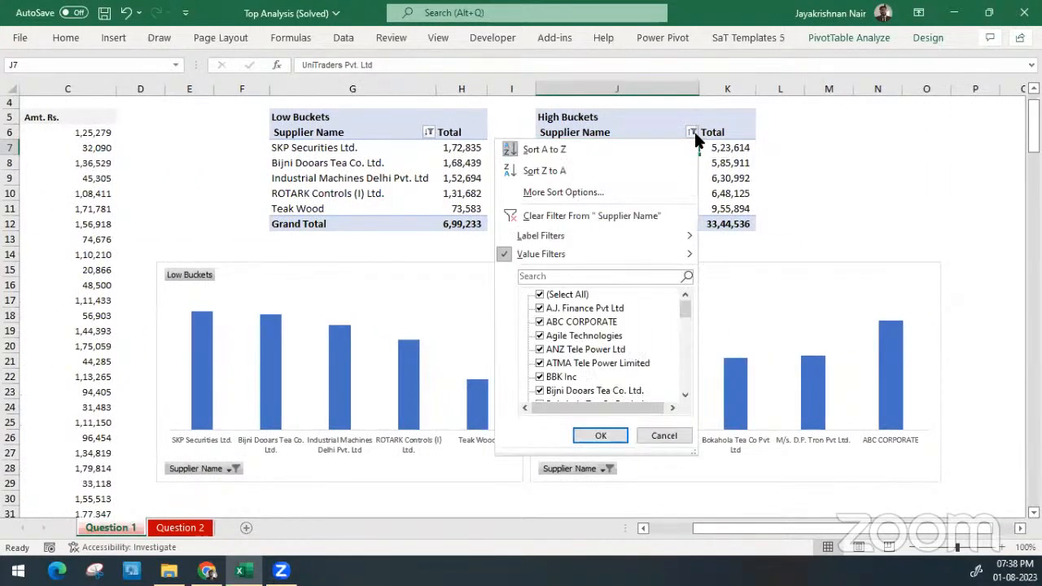
mouse_move(647, 255)
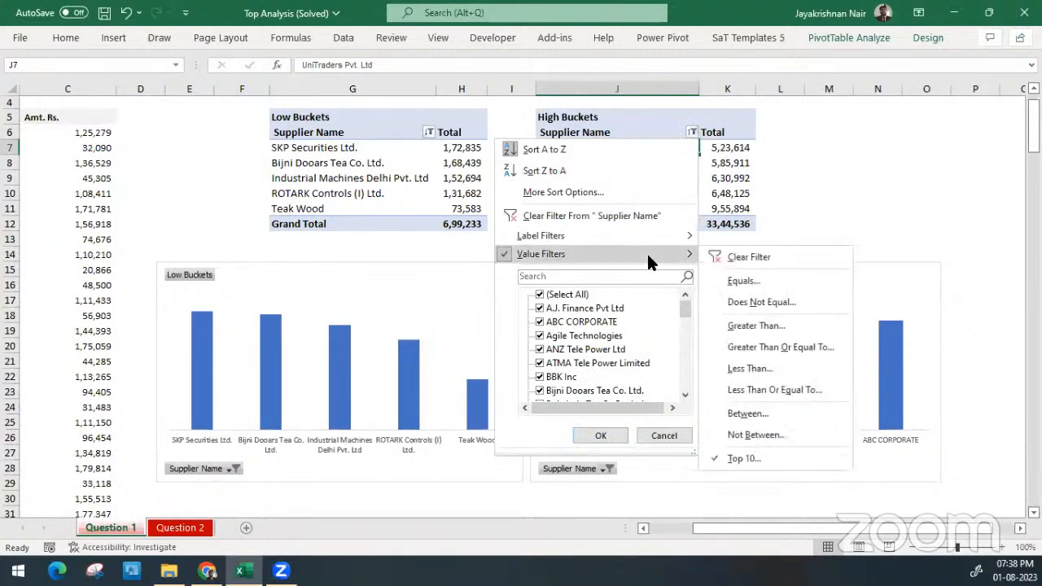
click(829, 460)
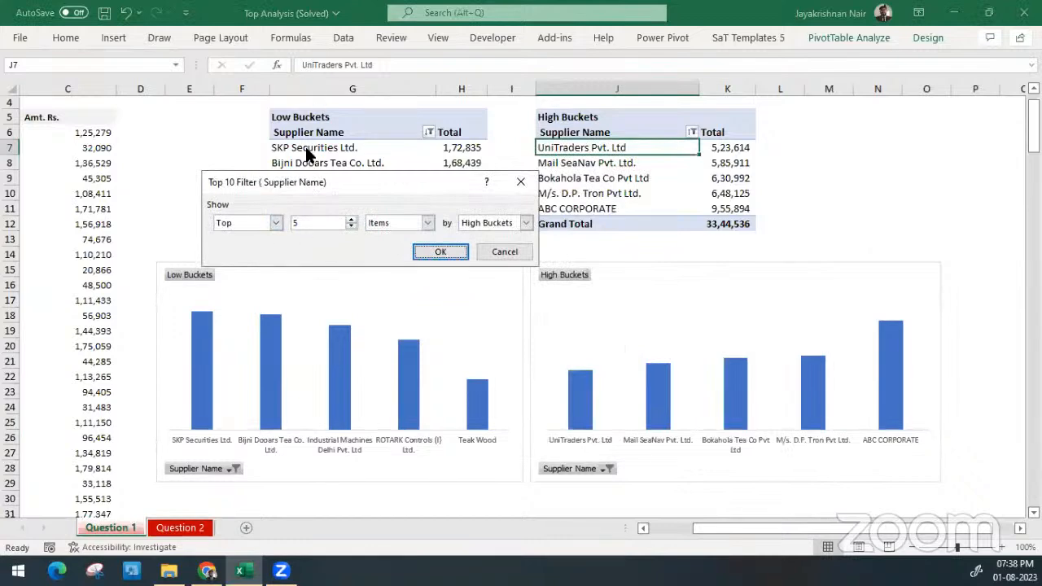
click(494, 253)
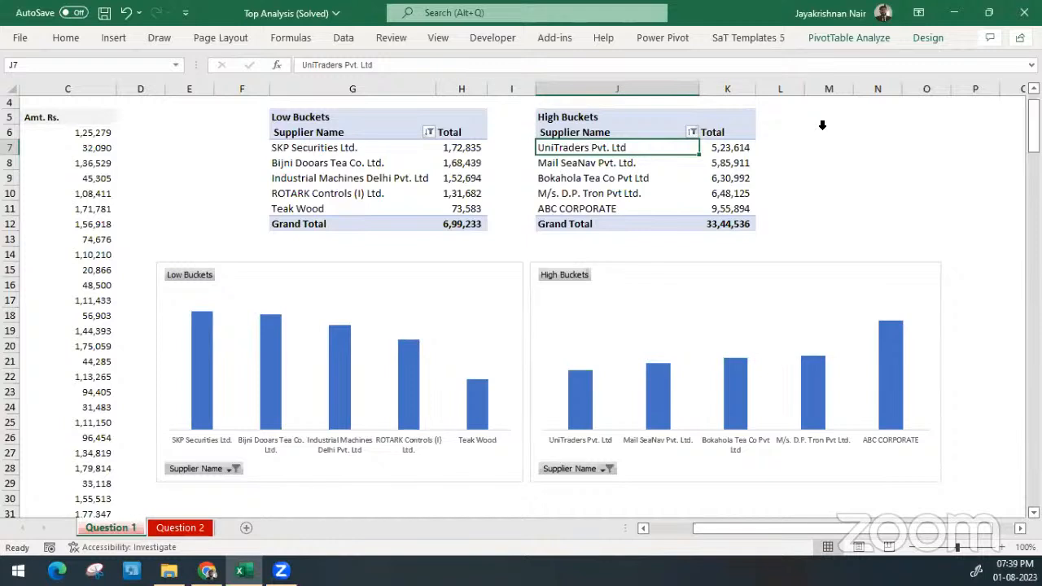
Select the whole Low Buckets and High Buckets PivotTables in turn, and highlight supplier numbers and names A7:B11 in the source data
click(322, 110)
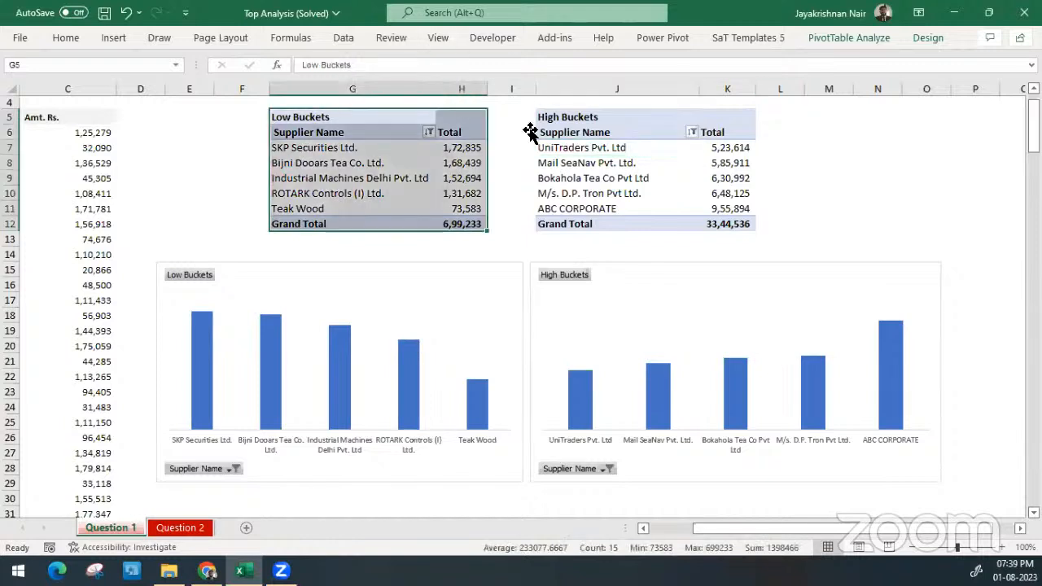
click(588, 109)
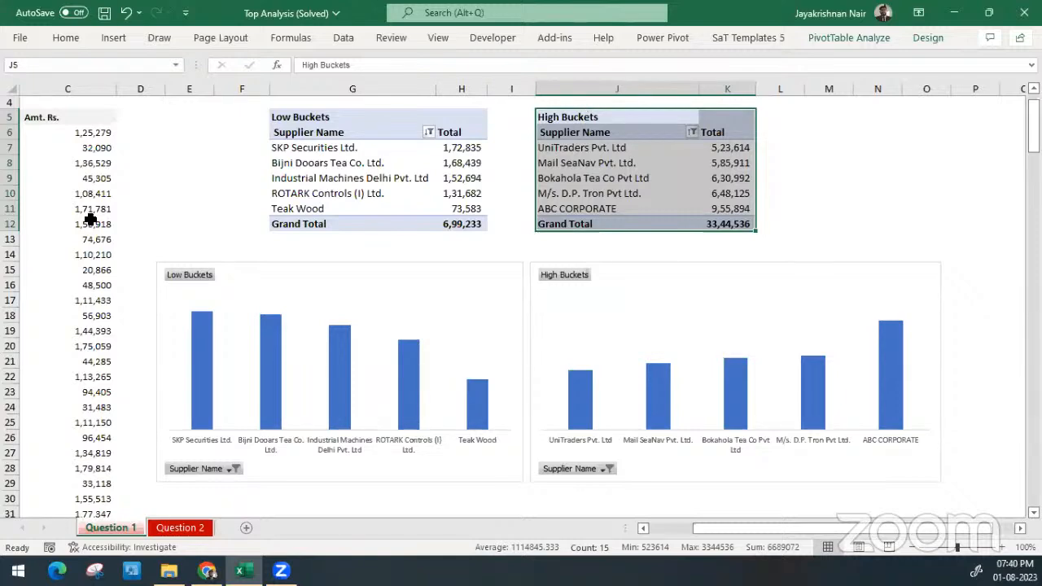
scroll(89, 218, left, 2)
click(86, 179)
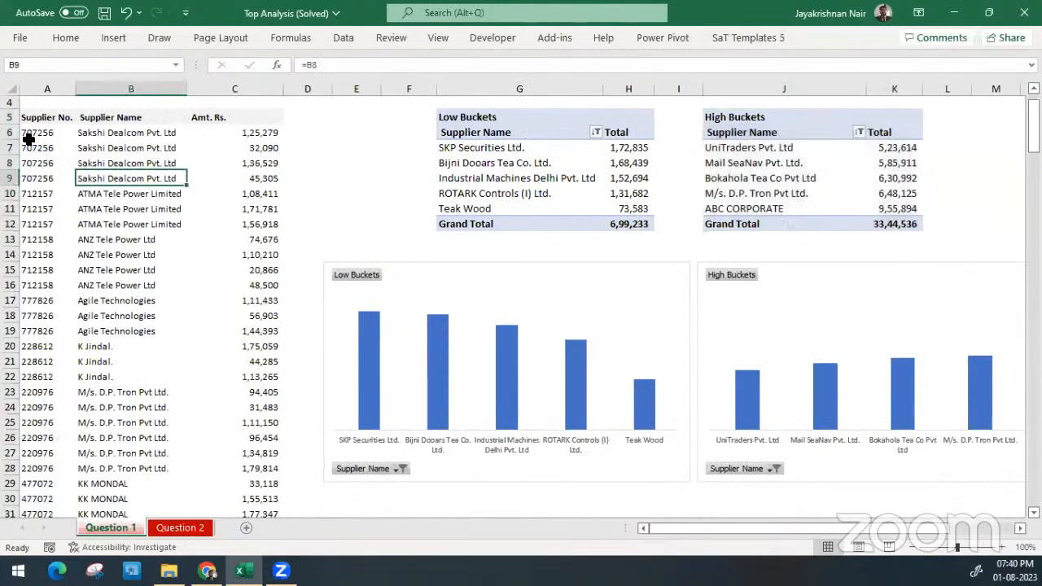
drag(37, 144, 134, 207)
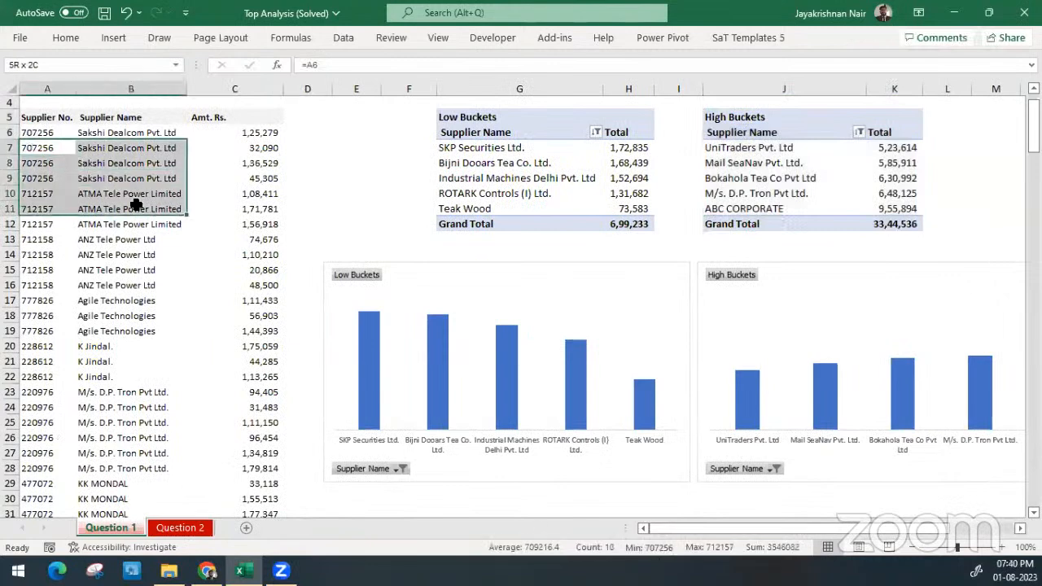
Look at the insertion commands for a source supplier name, and compare supplier rows in the Low Buckets and High Buckets PivotTables
click(493, 161)
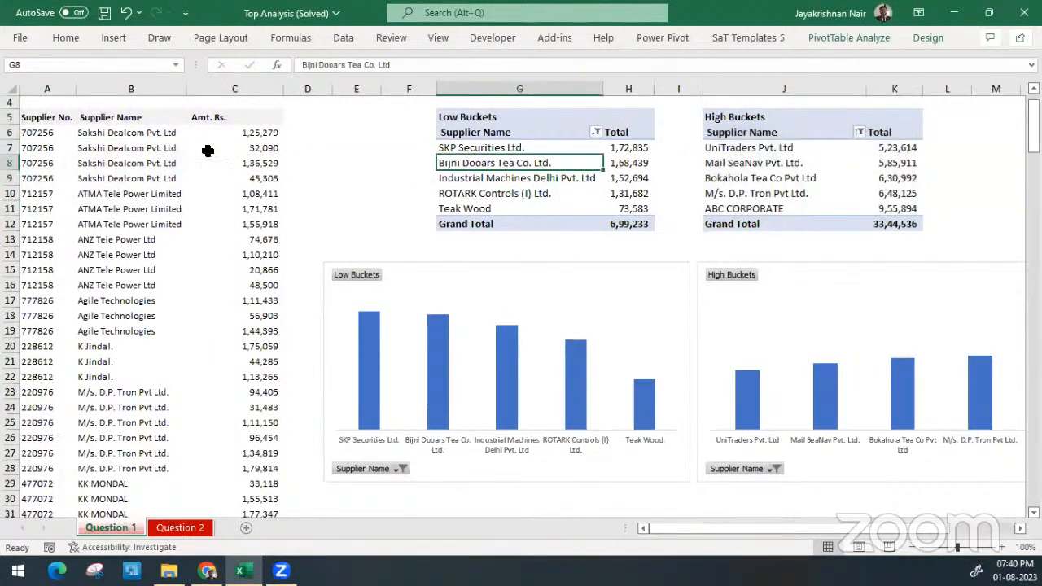
click(147, 147)
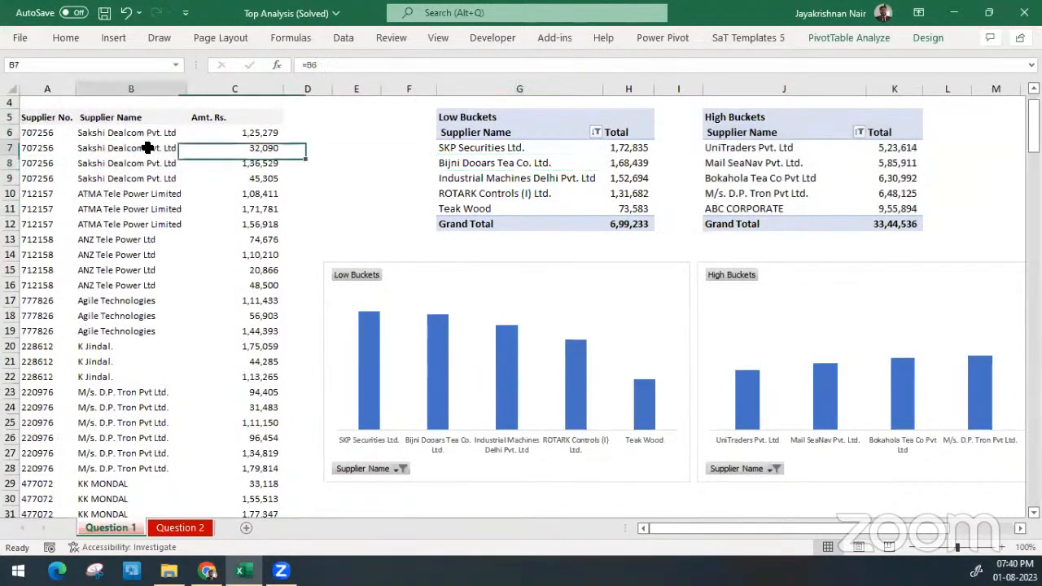
click(118, 37)
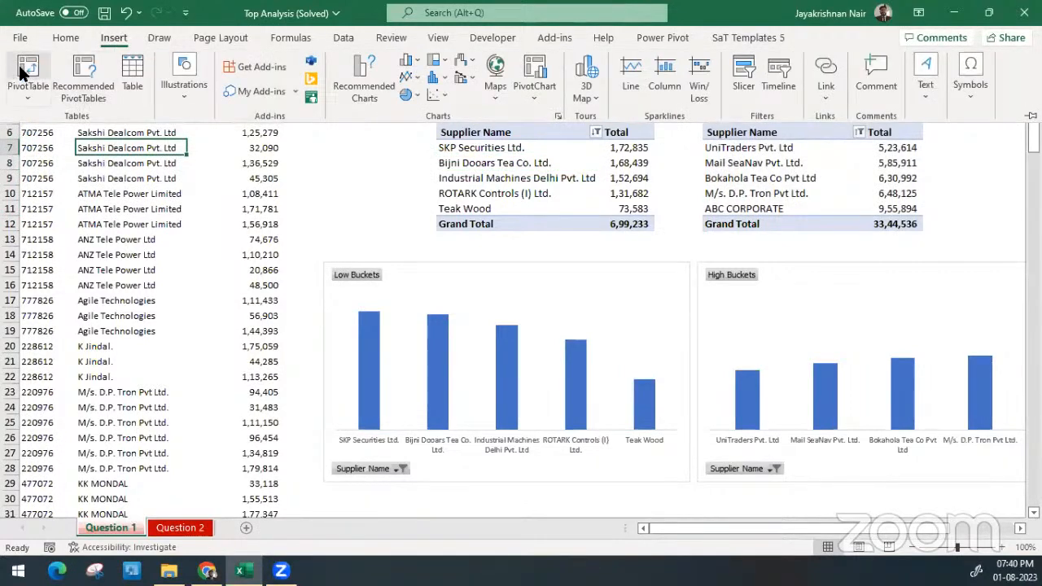
click(574, 142)
click(542, 193)
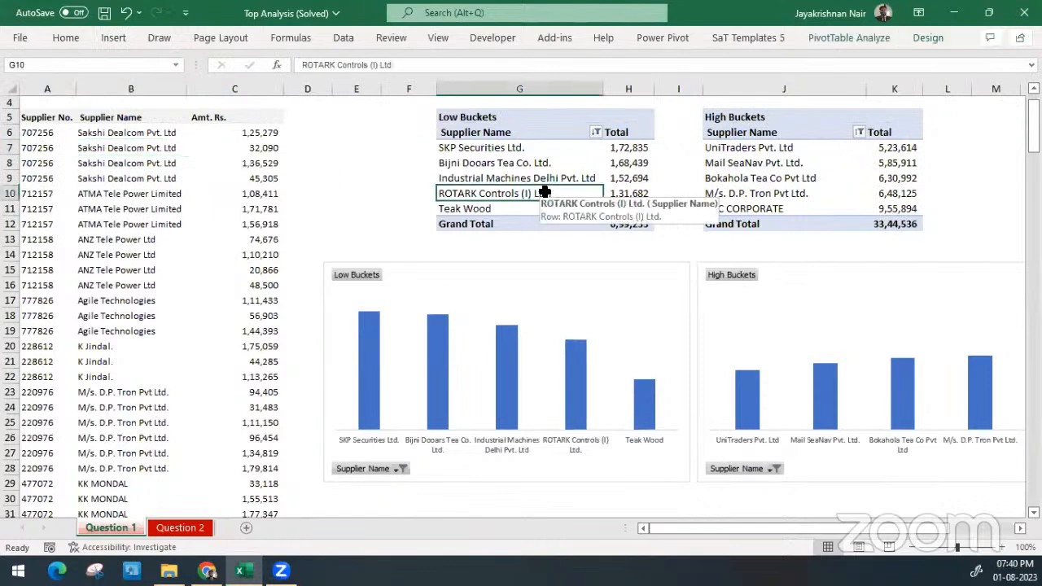
scroll(544, 192, right, 3)
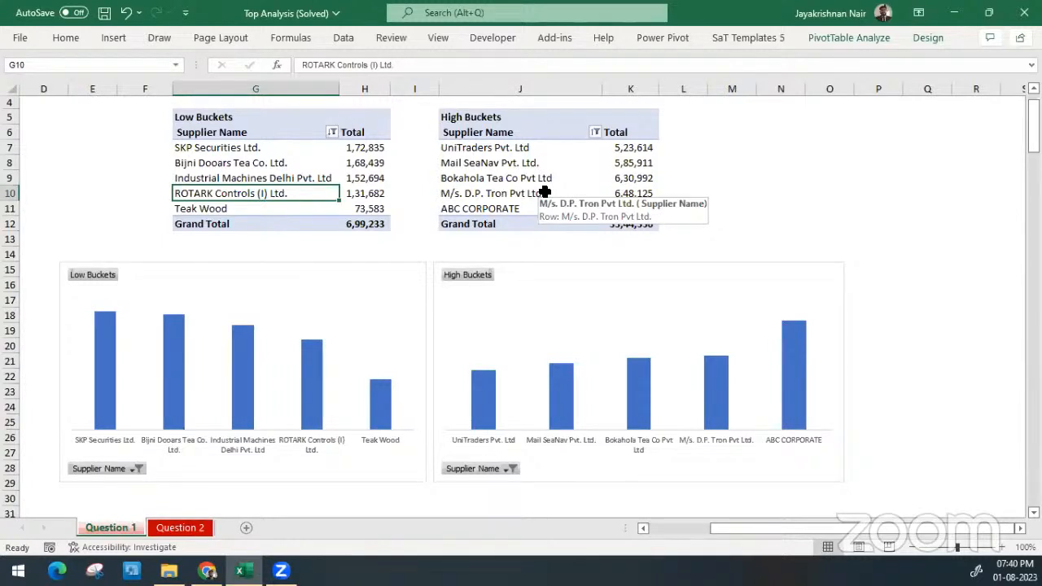
click(487, 180)
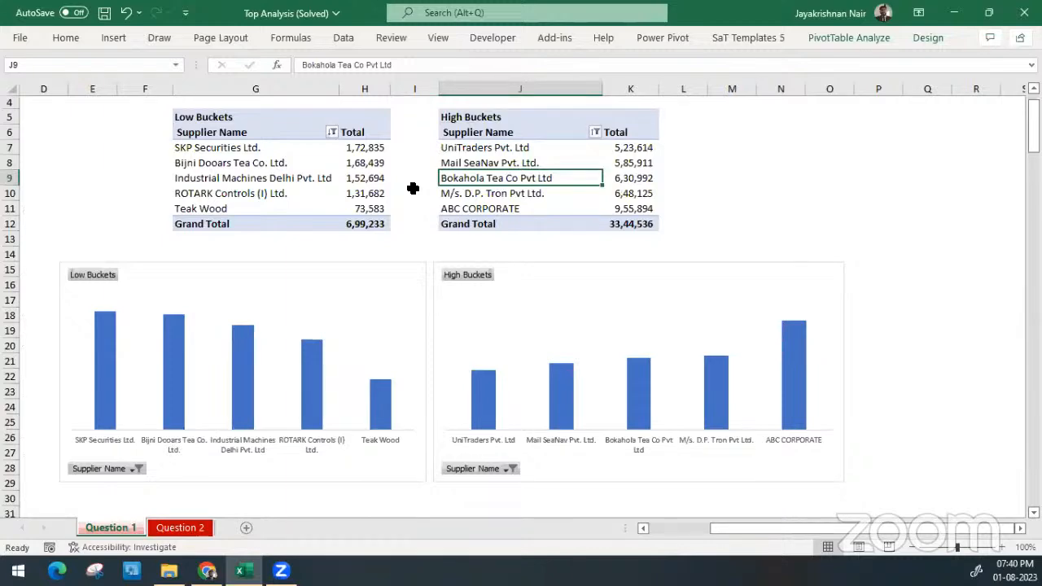
Switch to the Question 2 sheet and examine the asset description and asset class columns of the fixed asset list
click(184, 531)
click(422, 190)
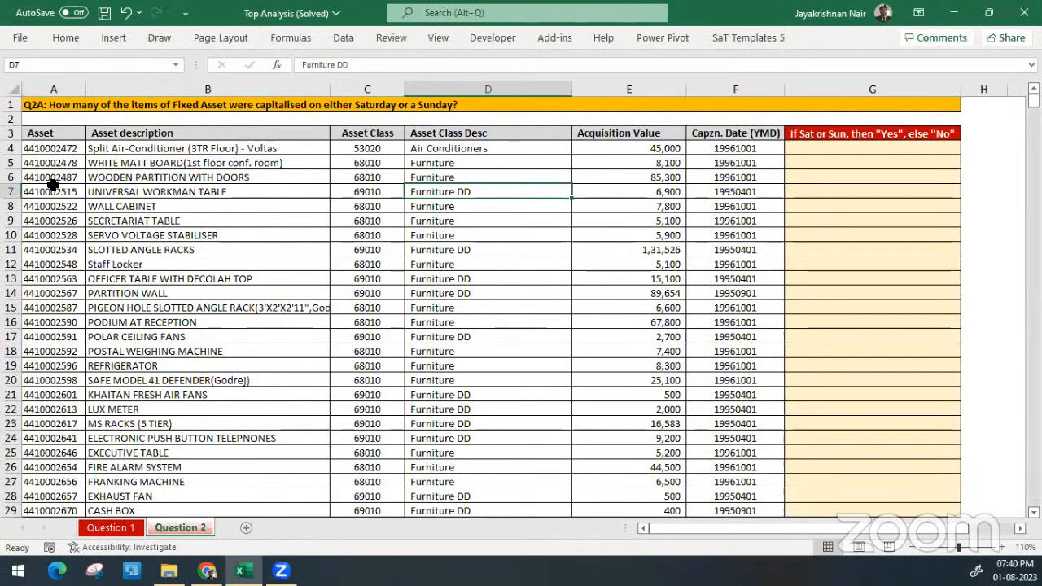
click(219, 164)
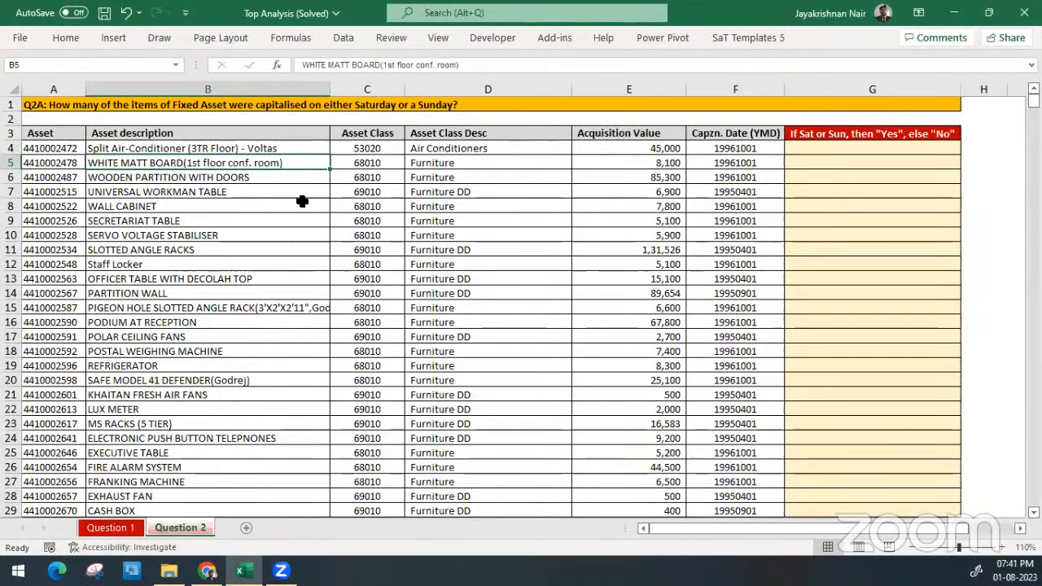
click(346, 176)
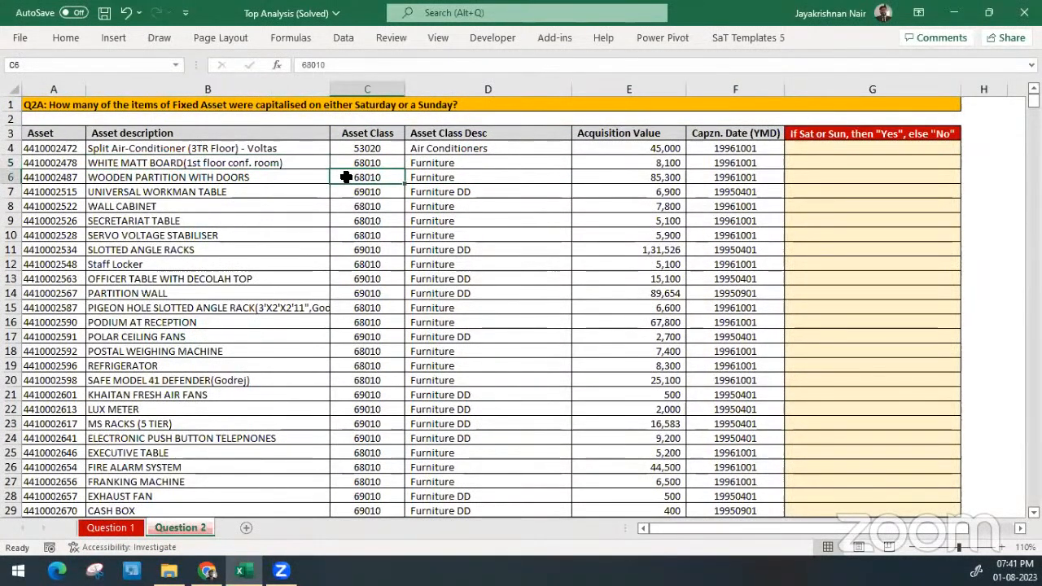
click(126, 148)
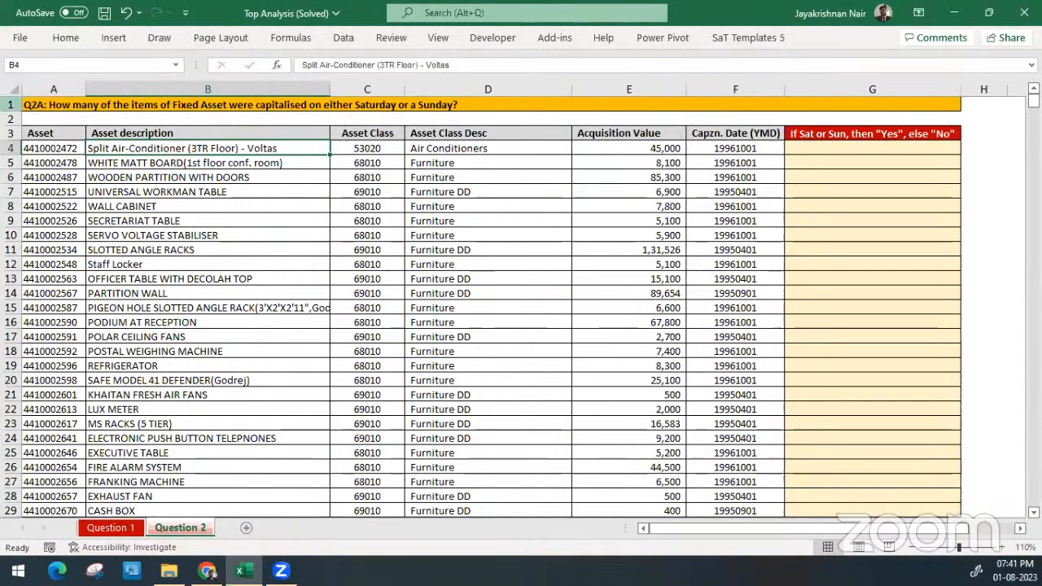
Hide row 1 with the Q2A question on the Question 2 sheet, and select the Asset Class Desc cell D8
right_click(11, 105)
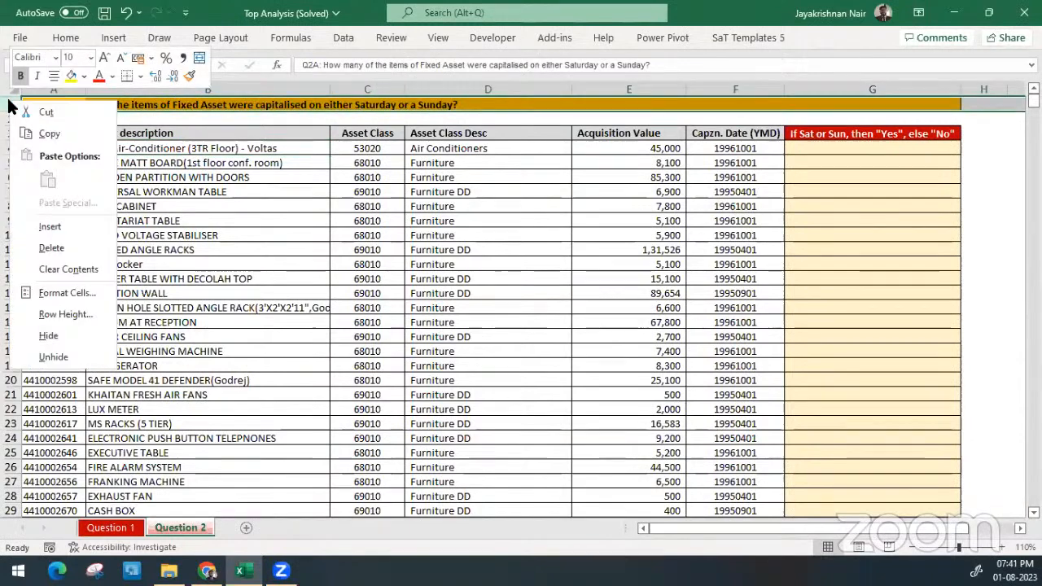
click(93, 335)
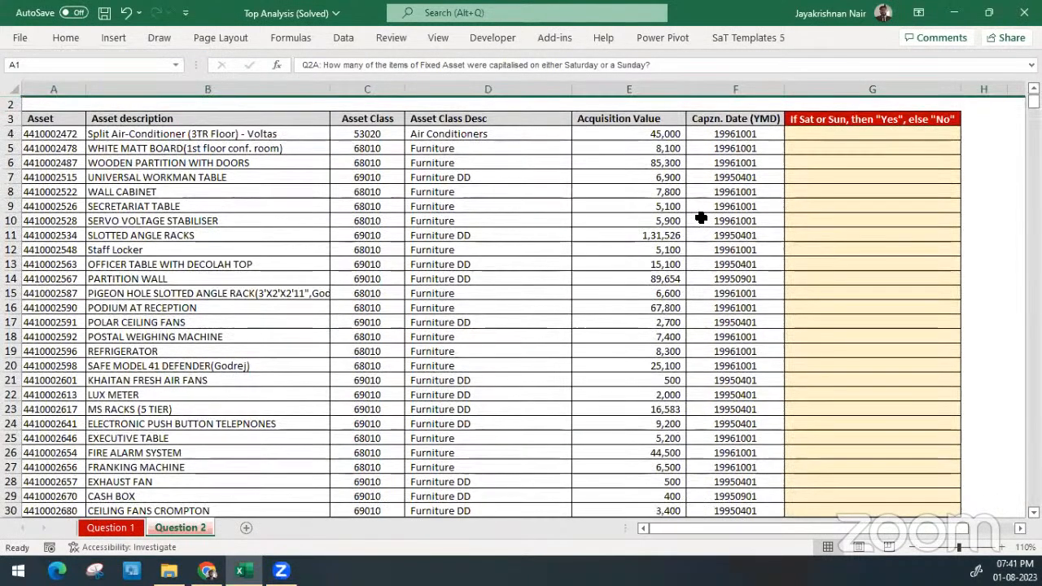
click(701, 217)
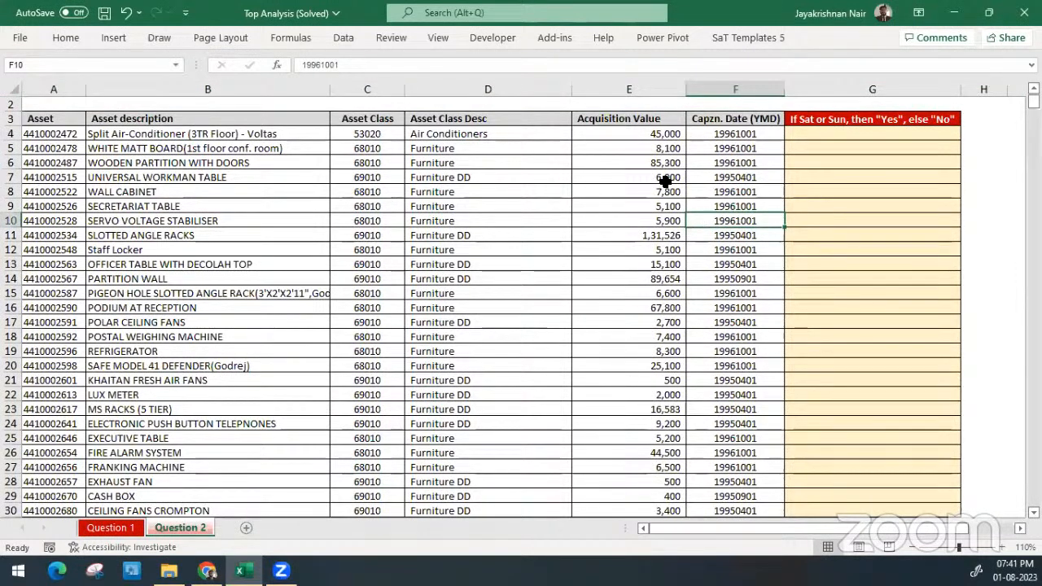
click(593, 186)
key(Left)
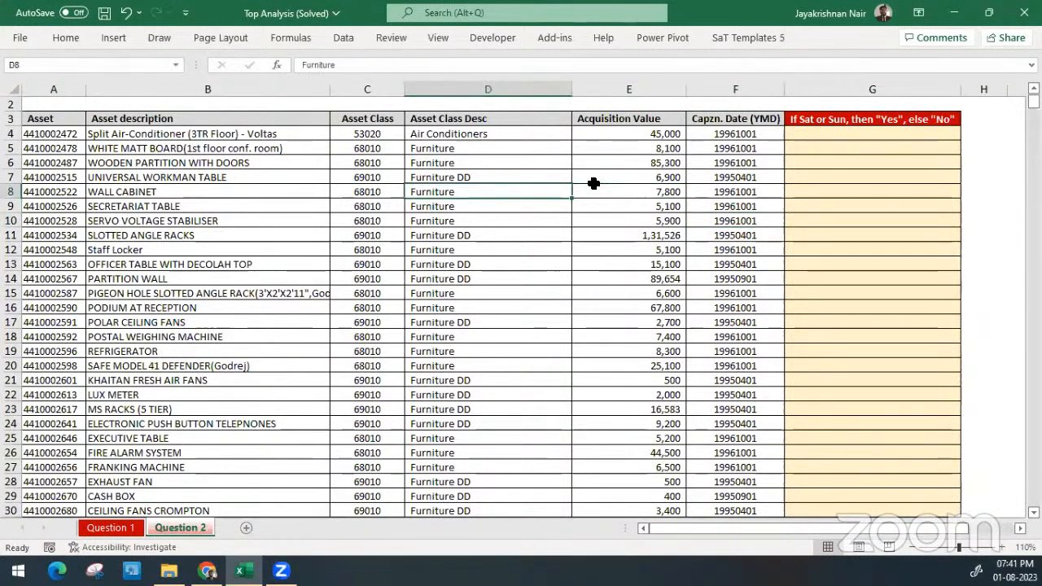
Examine the asset numbers and the Capzn. Date (YMD) values in the first rows of the fixed asset list
key(Left)
key(Left)
key(Up)
key(Left)
key(Up)
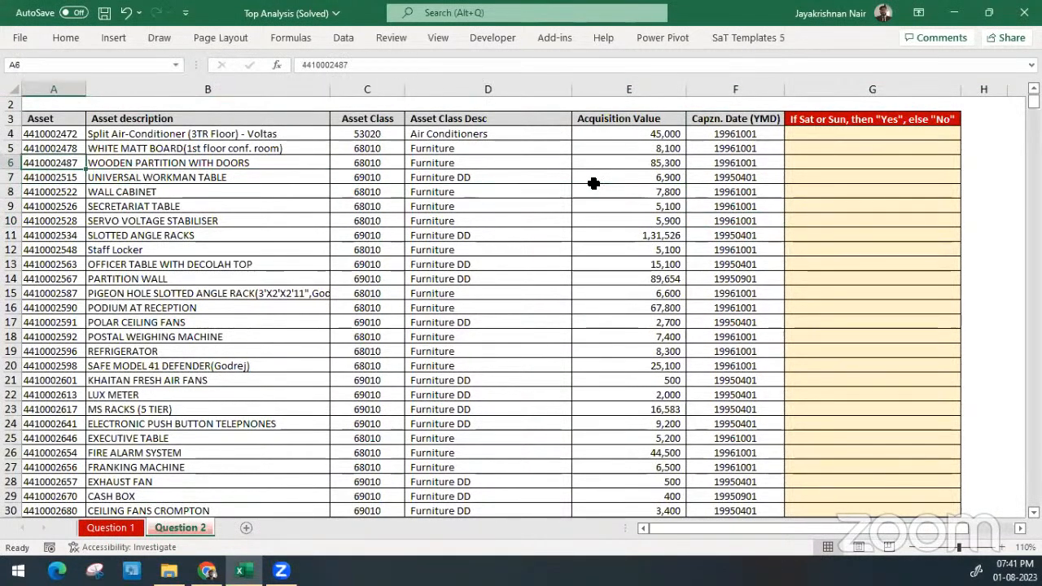
click(739, 135)
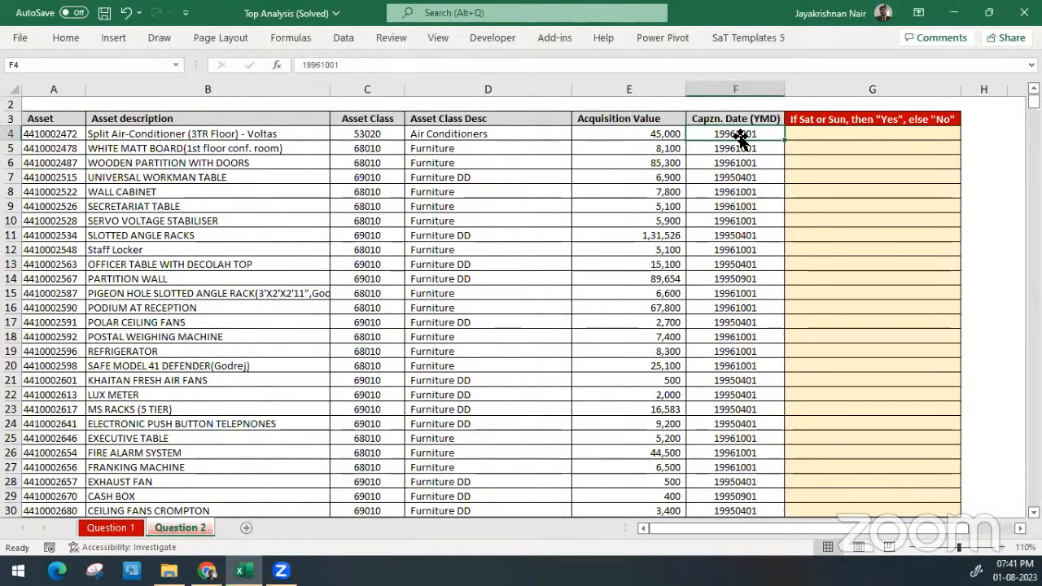
click(744, 207)
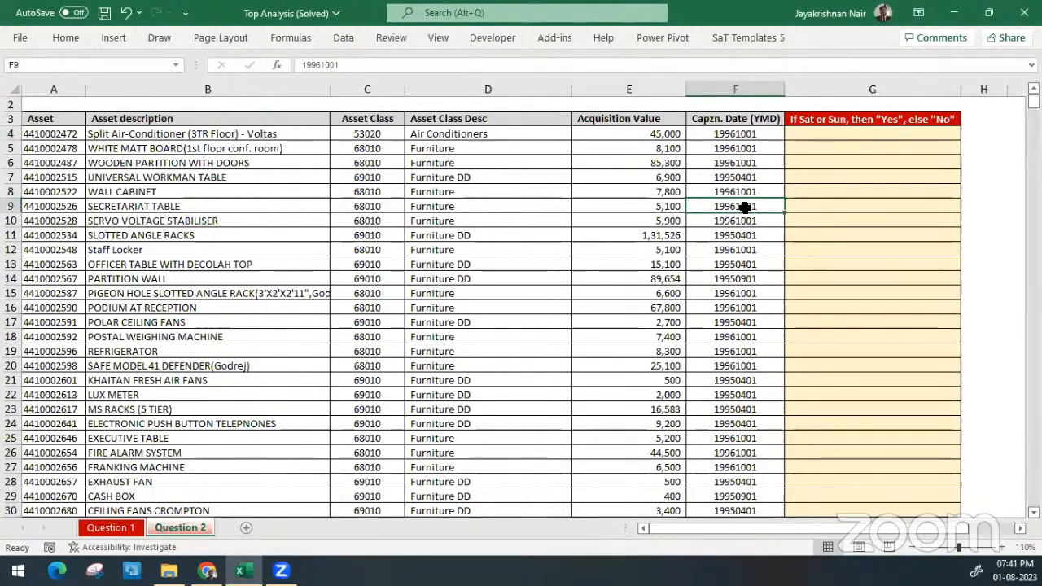
key(Up)
key(Up)
key(Up)
key(Up)
key(Up)
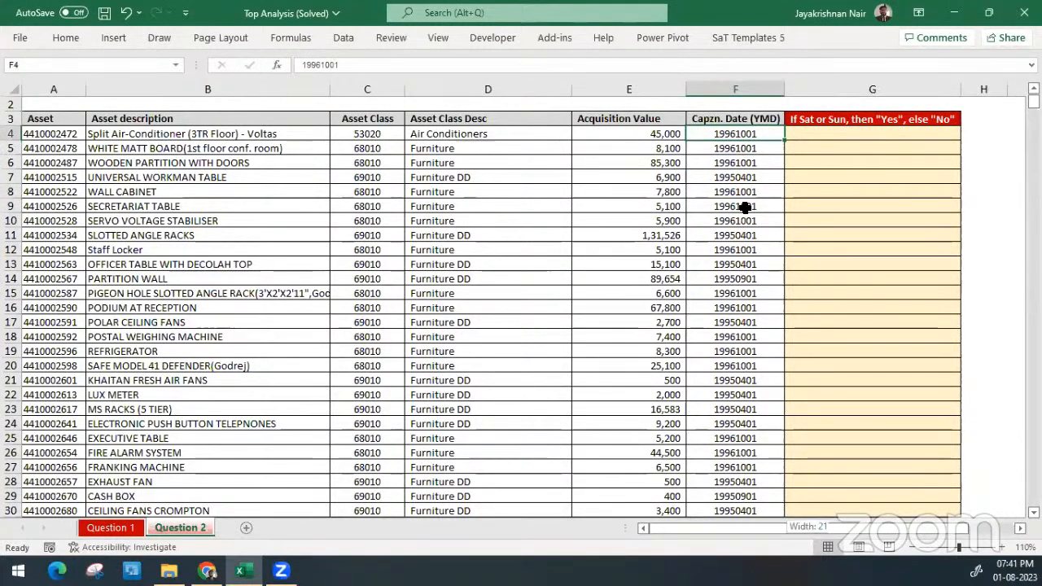
Select the capitalisation dates from F4 down to the end of the list, and check the column's header
key(ctrl+shift+Down)
key(Up)
key(Up)
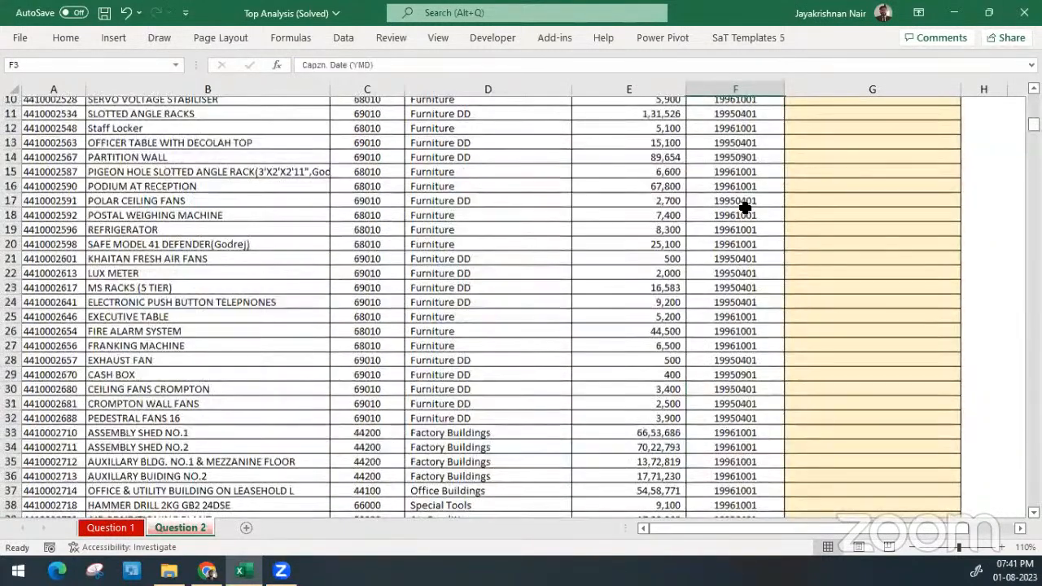
key(Down)
key(Down)
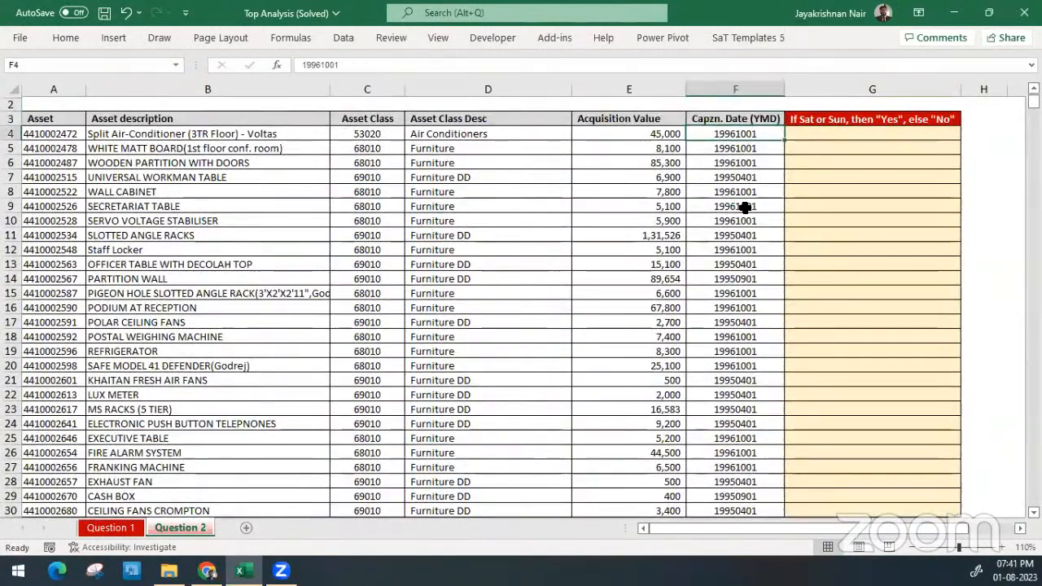
key(ctrl+shift+Down)
Enter the note YMD in F2 above the Capzn. Date header, and clear it again
key(Up)
key(Up)
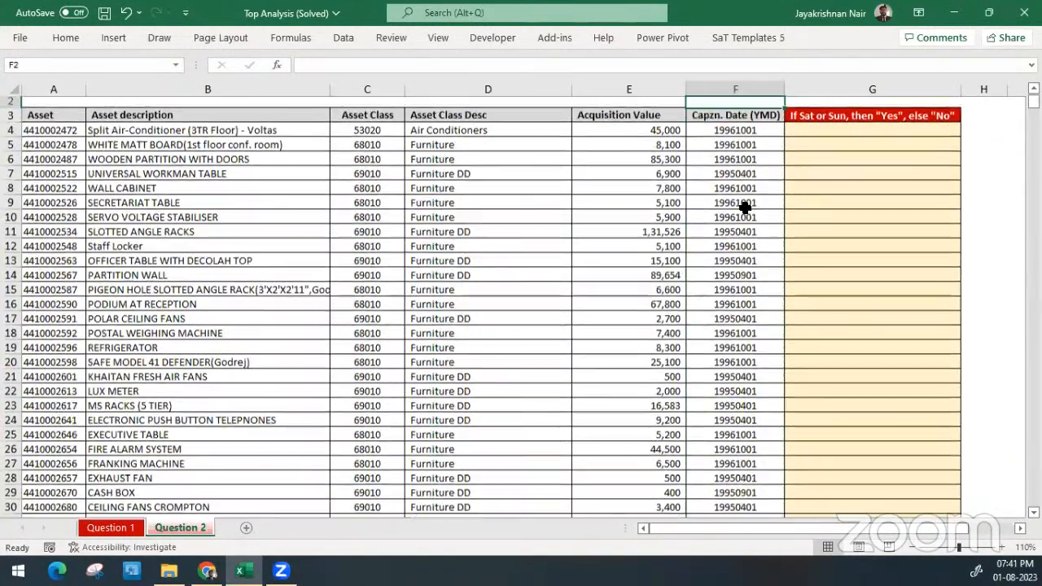
text(Y)
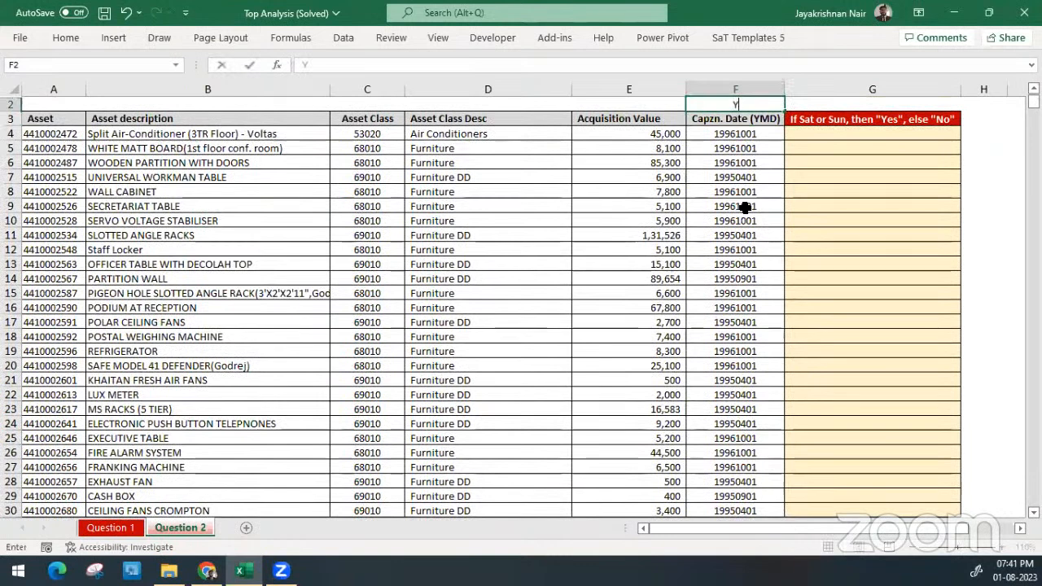
text(MD)
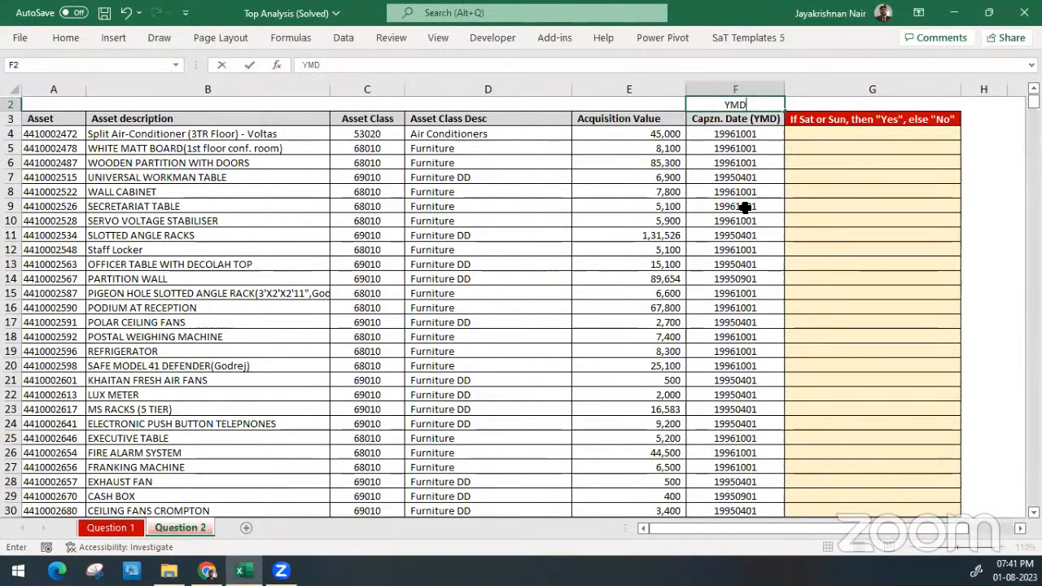
key(ctrl+Return)
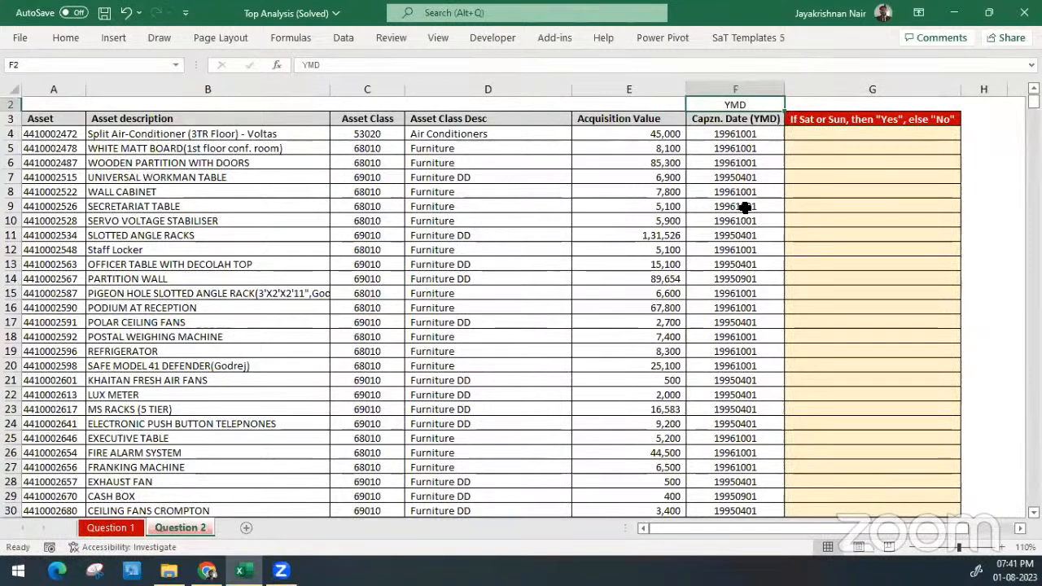
key(Delete)
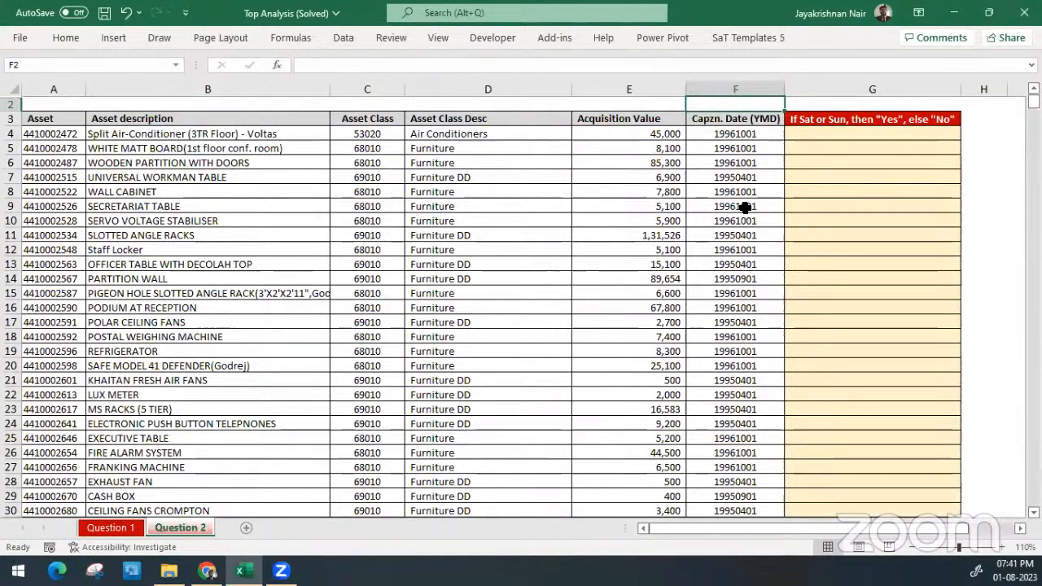
Highlight the whole capitalisation date range from F4 to the last asset, and return to the first date in F4
key(Down)
key(Down)
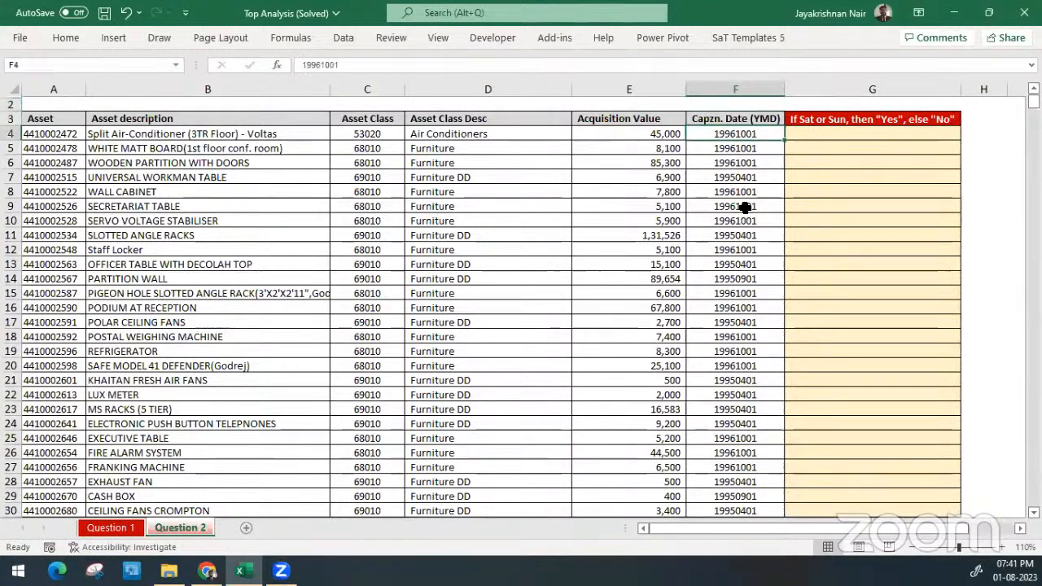
key(ctrl+shift+Down)
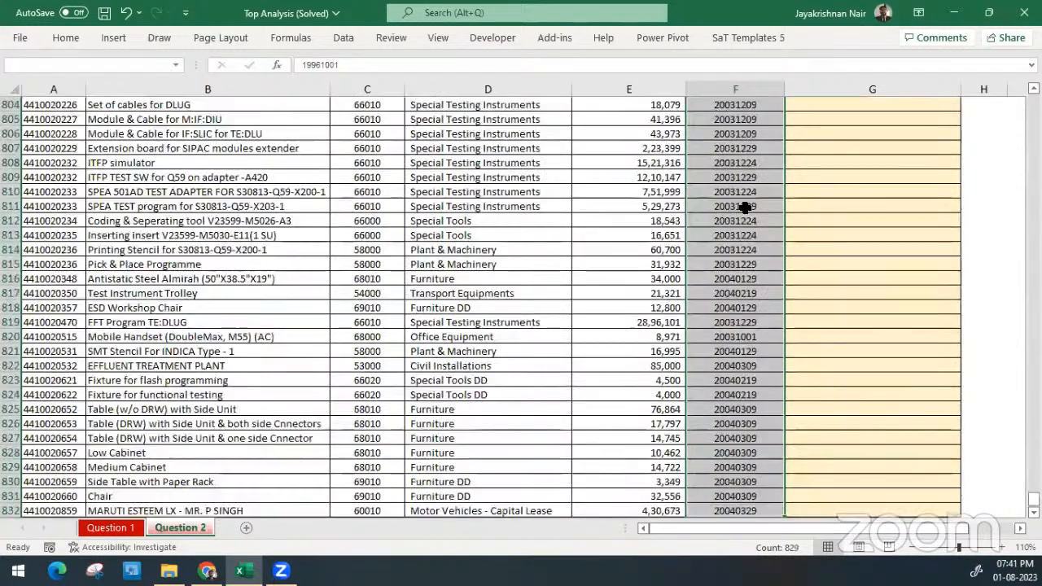
key(ctrl+Up)
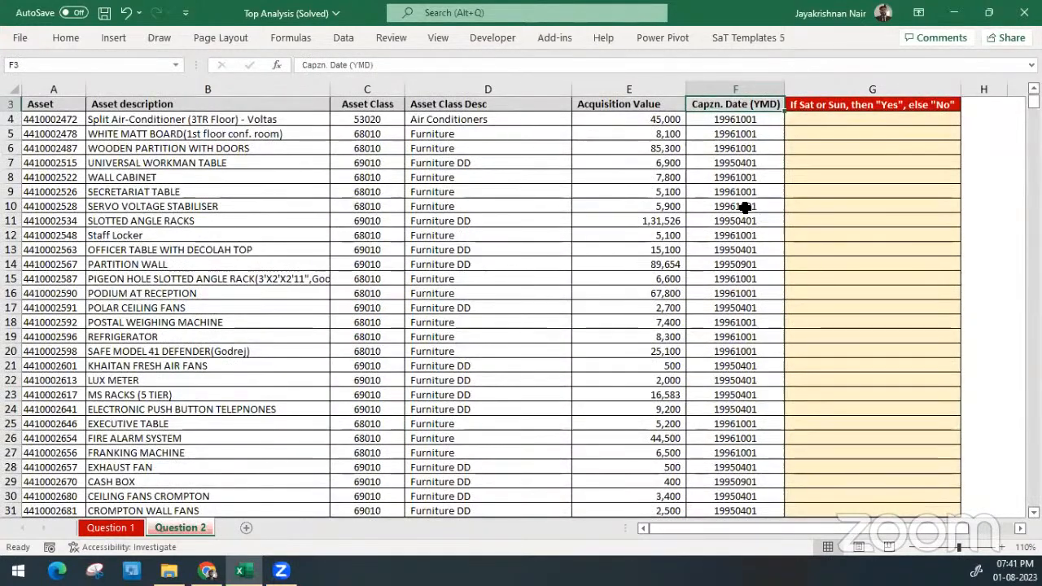
key(Up)
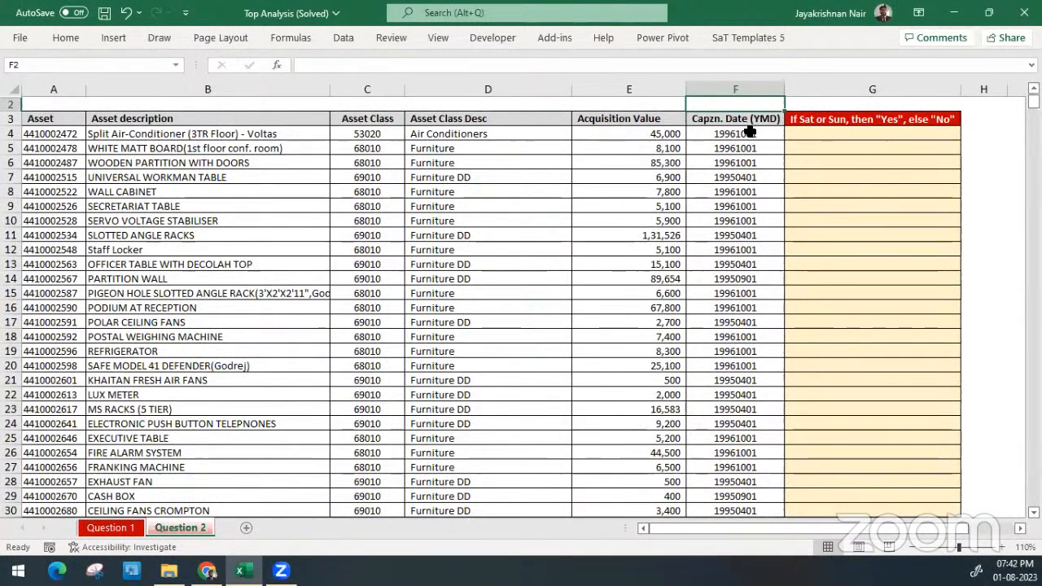
click(750, 132)
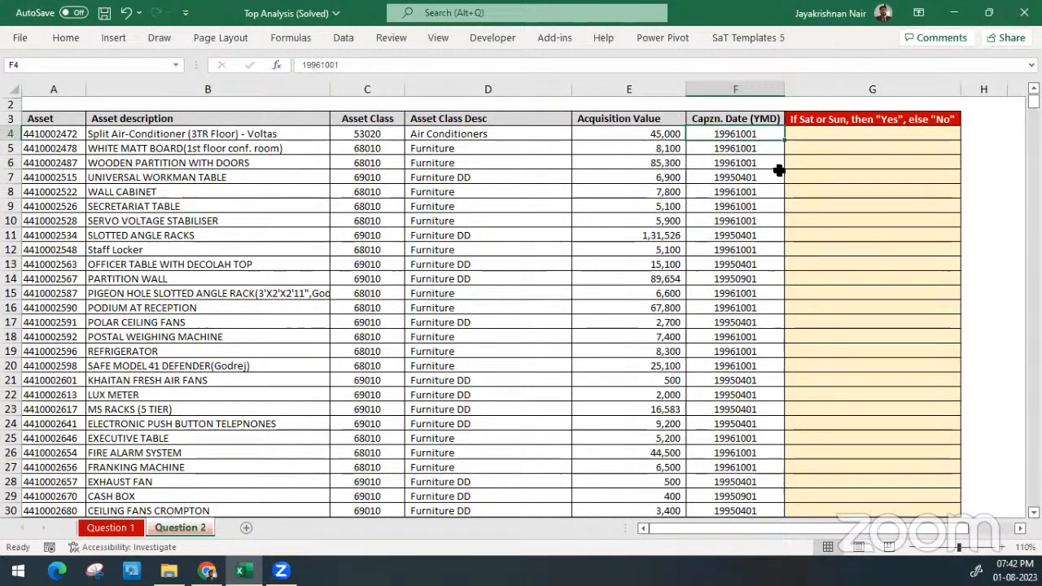
Test whether the capitalisation dates add up by entering =SUM(F4:F7) in F2 and applying the General number format
click(750, 106)
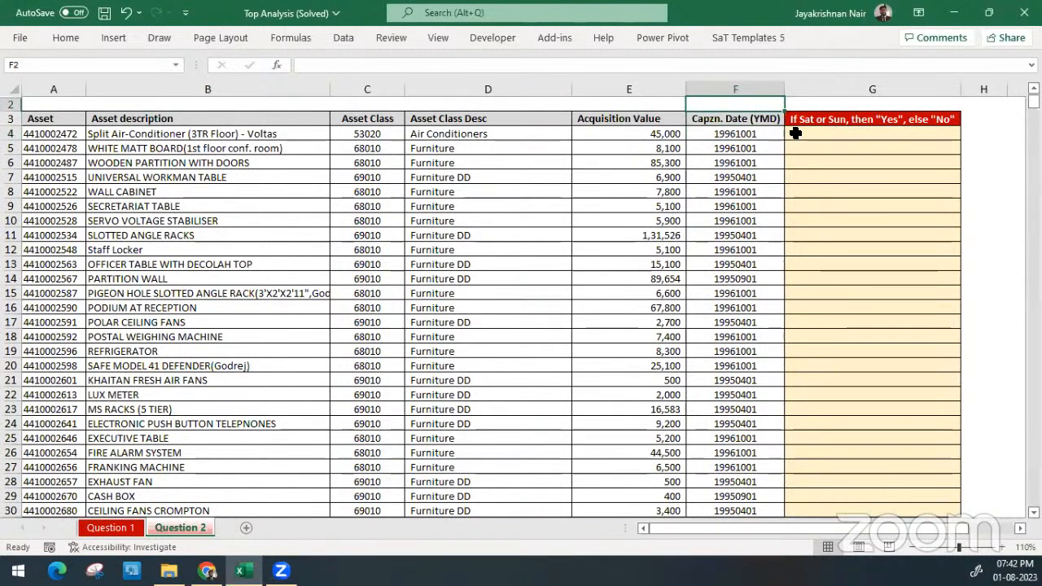
text(=sum()
key(Down)
key(Down)
key(shift+Down)
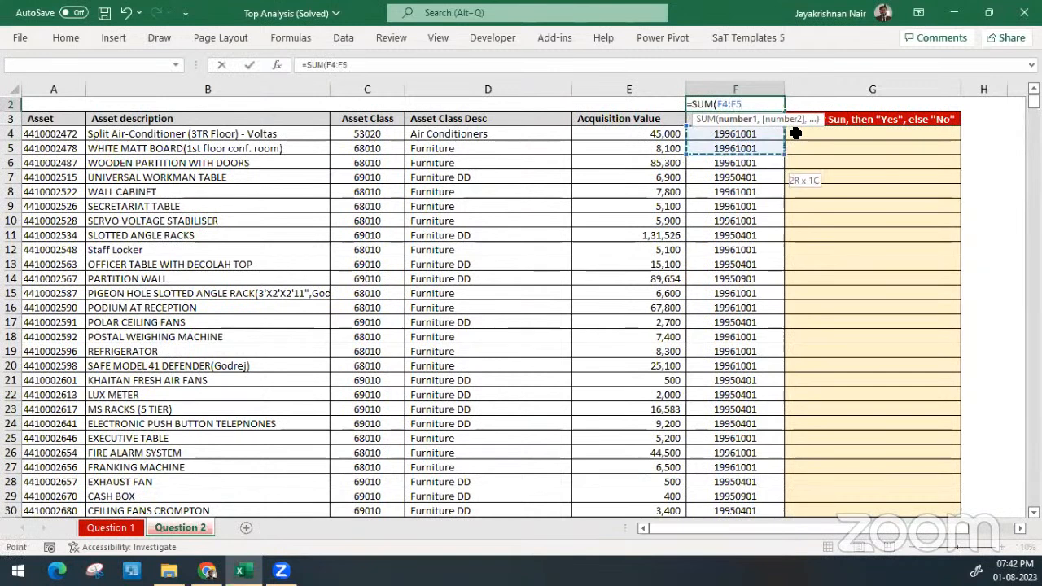
key(shift+Down)
key(shift+Down)
key(ctrl+Return)
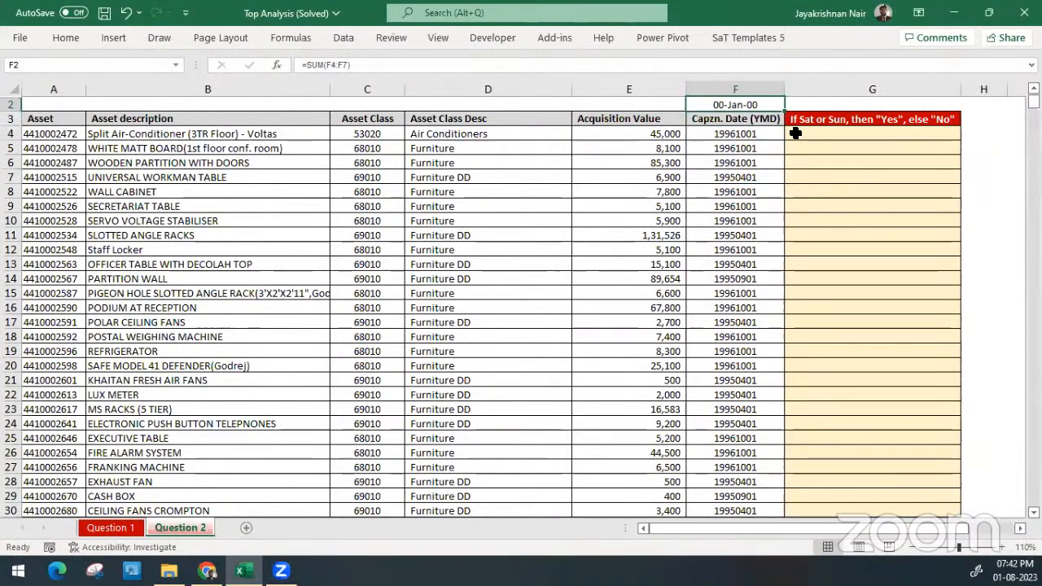
key(ctrl+shift+grave)
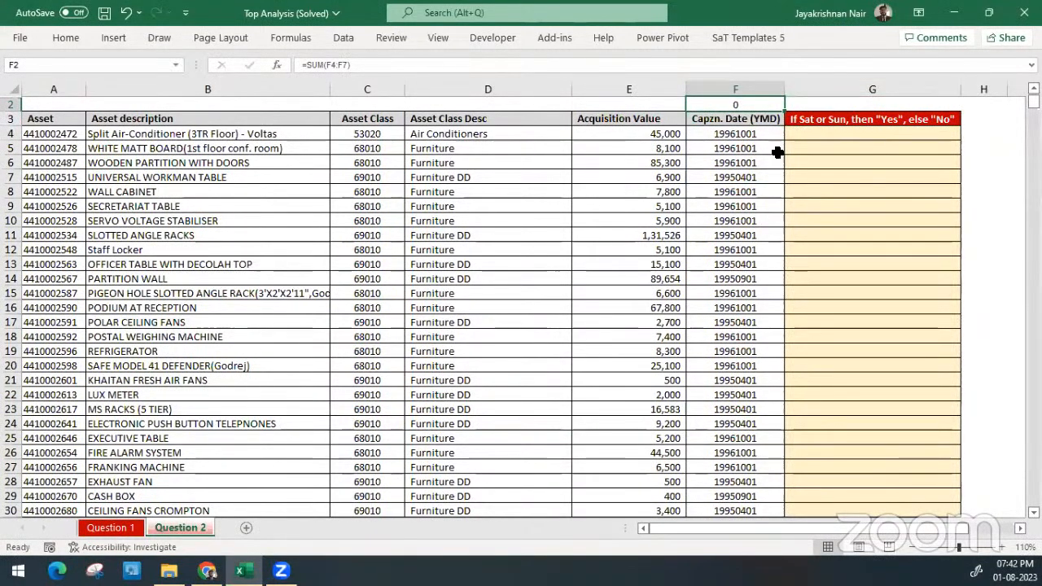
Highlight the capitalisation dates F4:F20 and clear the test sum from F2
drag(732, 135, 761, 363)
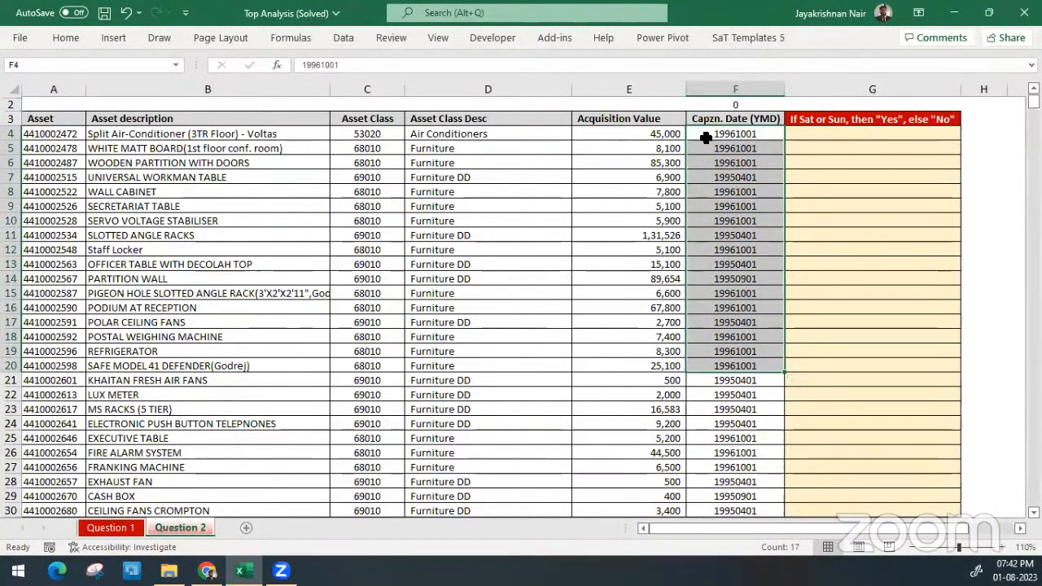
click(709, 103)
key(Delete)
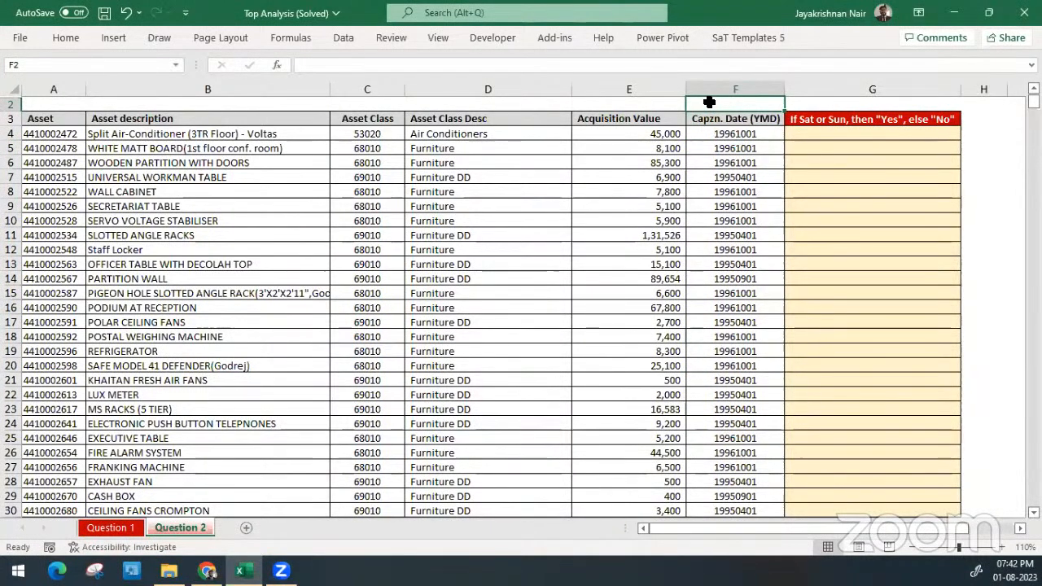
Highlight the capitalisation dates from F4 to the last row, the Yes/No answer cells G4:G21, and the whole date column F
key(Down)
key(Down)
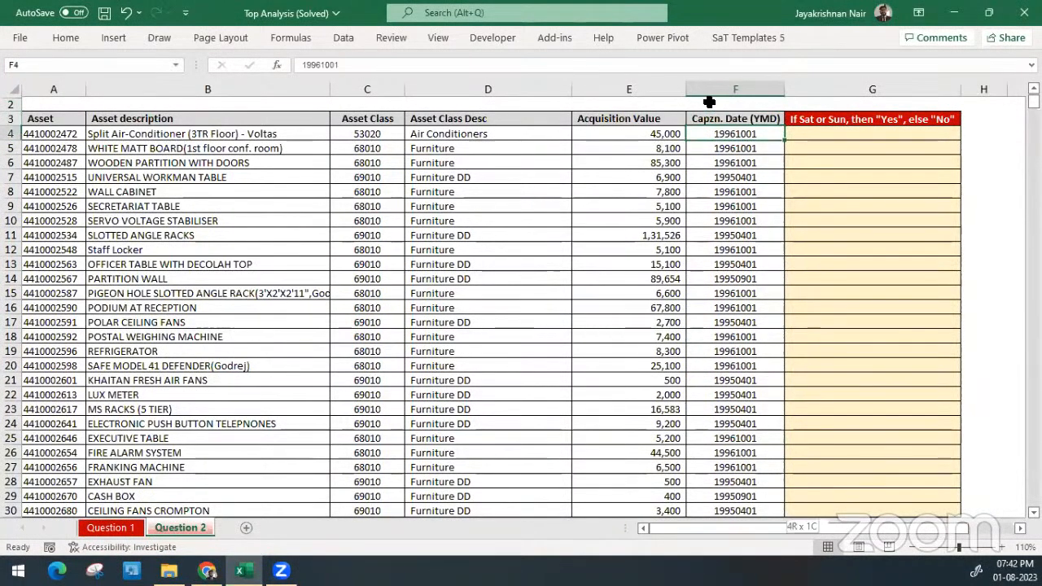
key(ctrl+shift+Down)
key(ctrl+BackSpace)
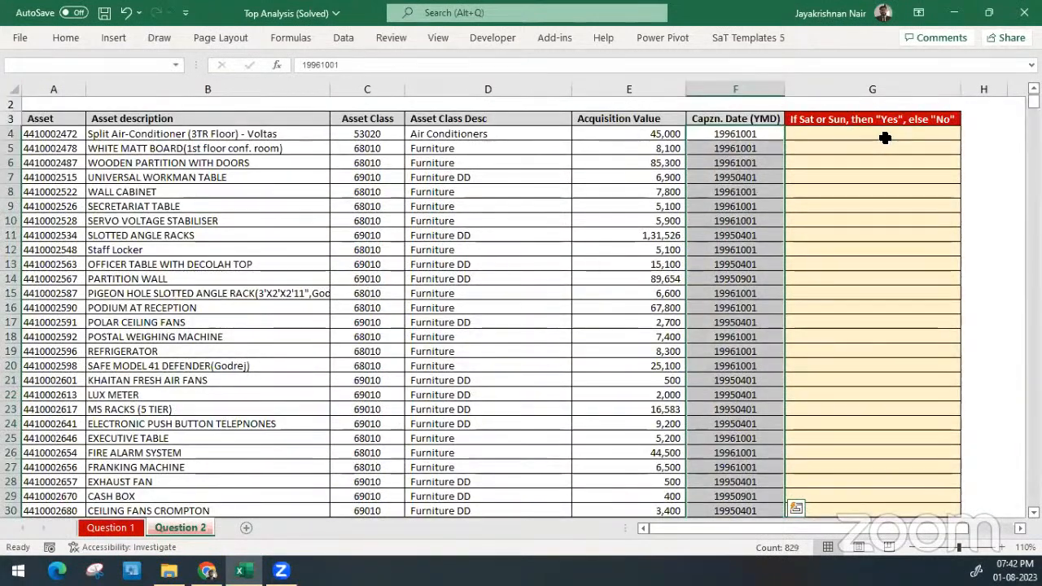
drag(884, 138, 892, 374)
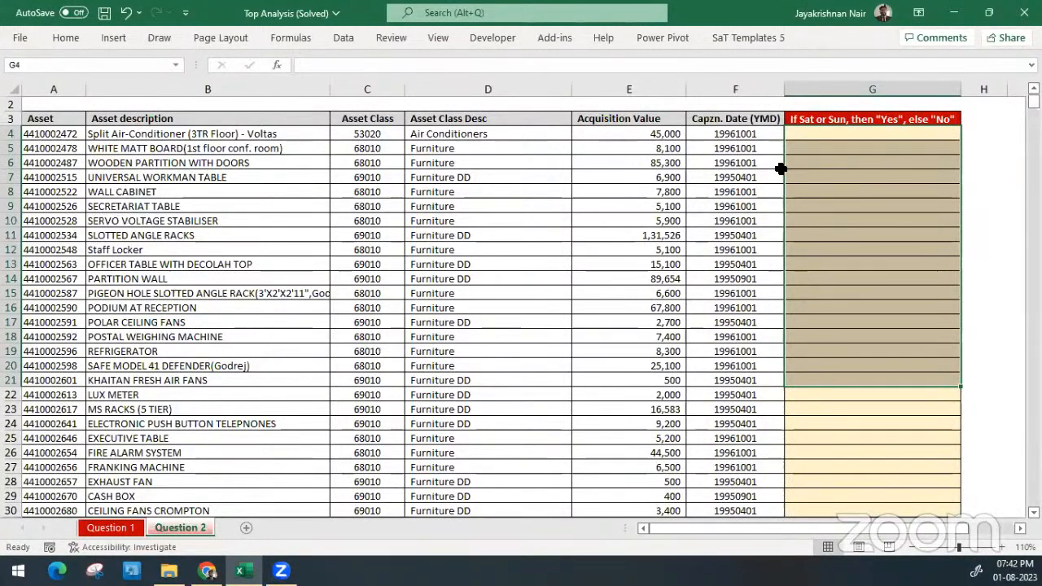
click(749, 131)
click(745, 79)
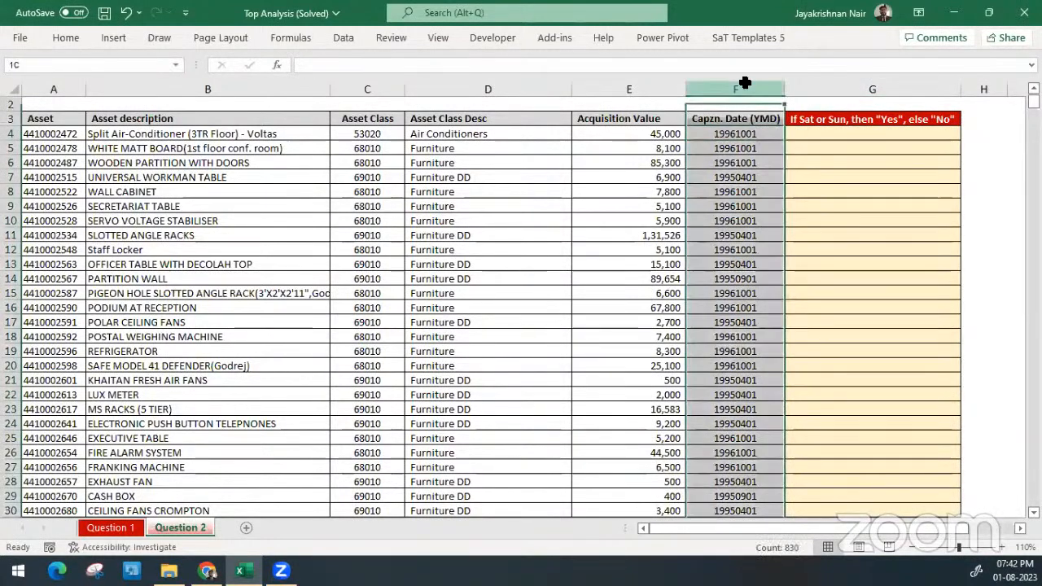
Enter the first asset's capitalisation date as 01-10-1996 in H4 and Flash Fill the rest of column H
click(877, 138)
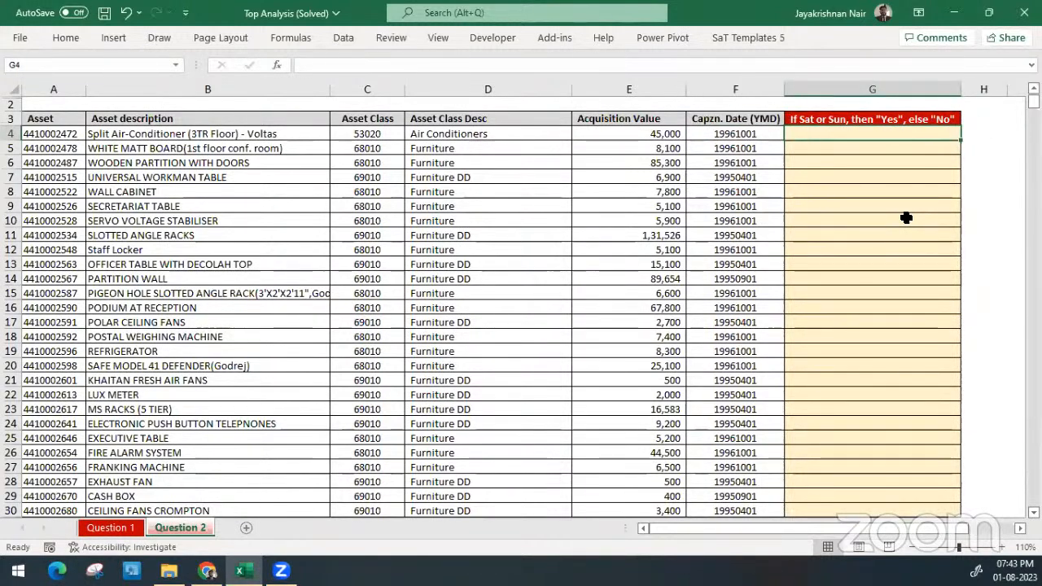
key(Right)
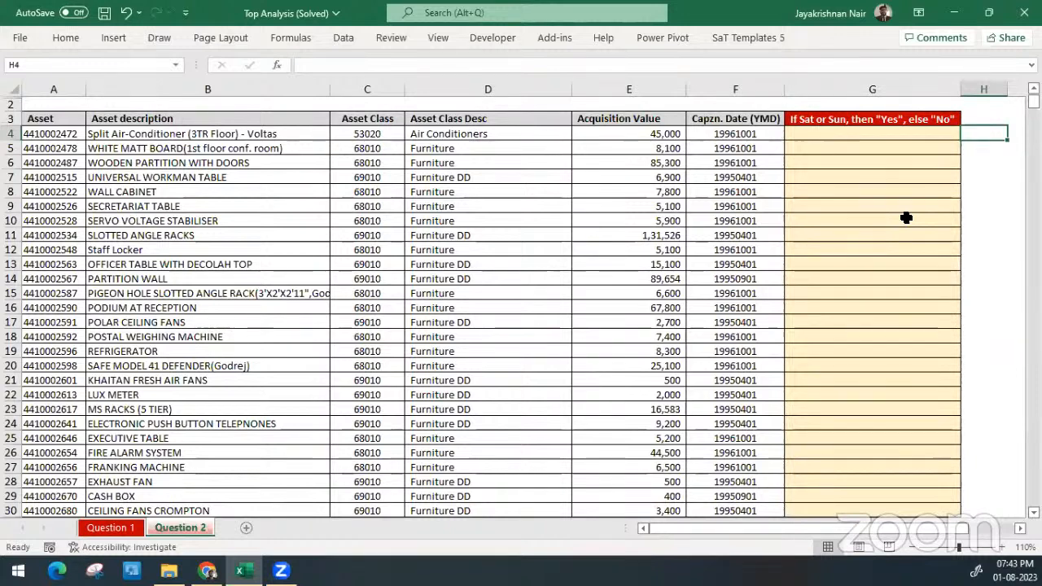
text(01-)
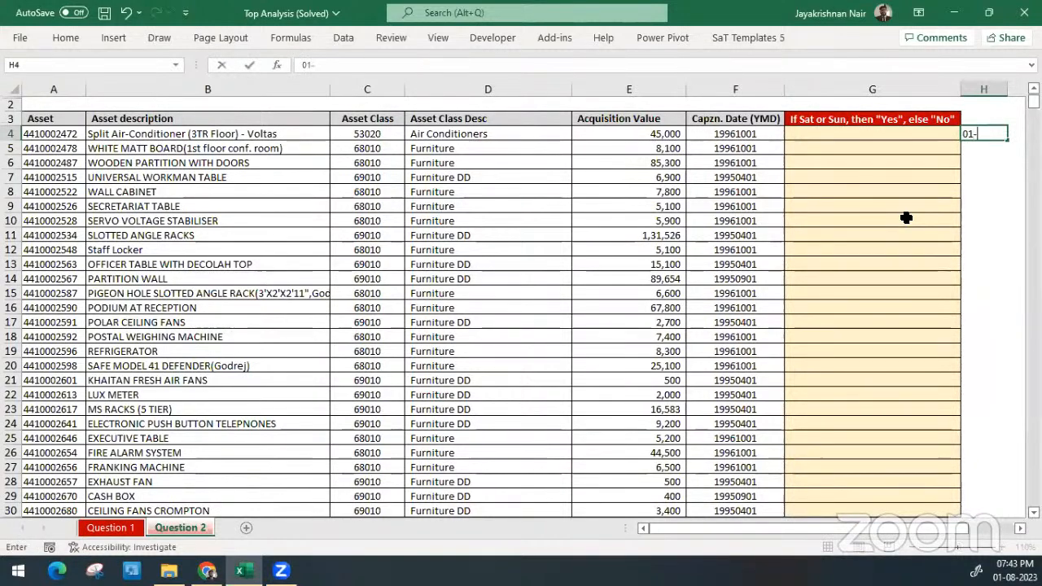
text(10-1996)
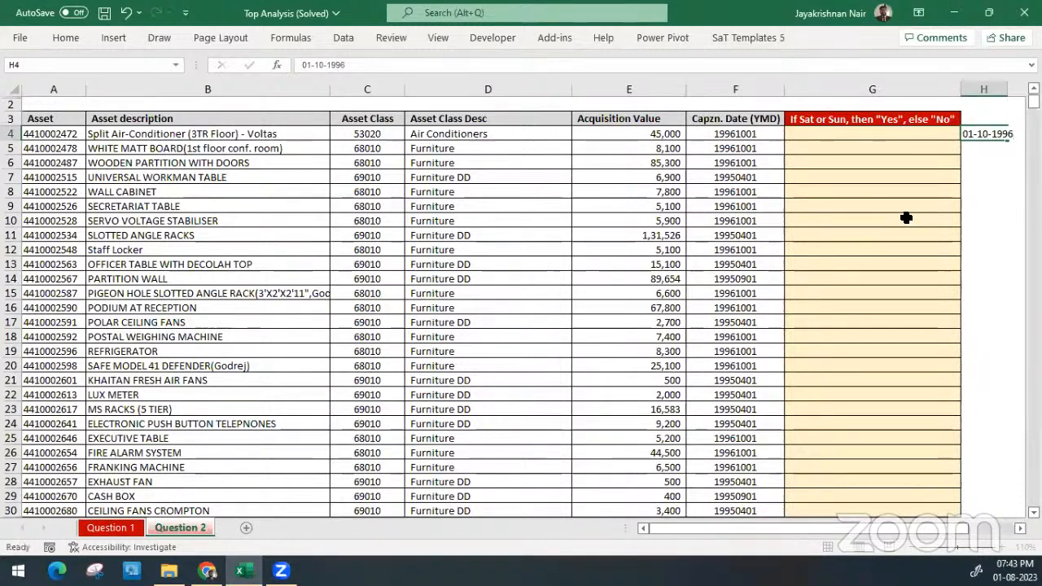
key(Return)
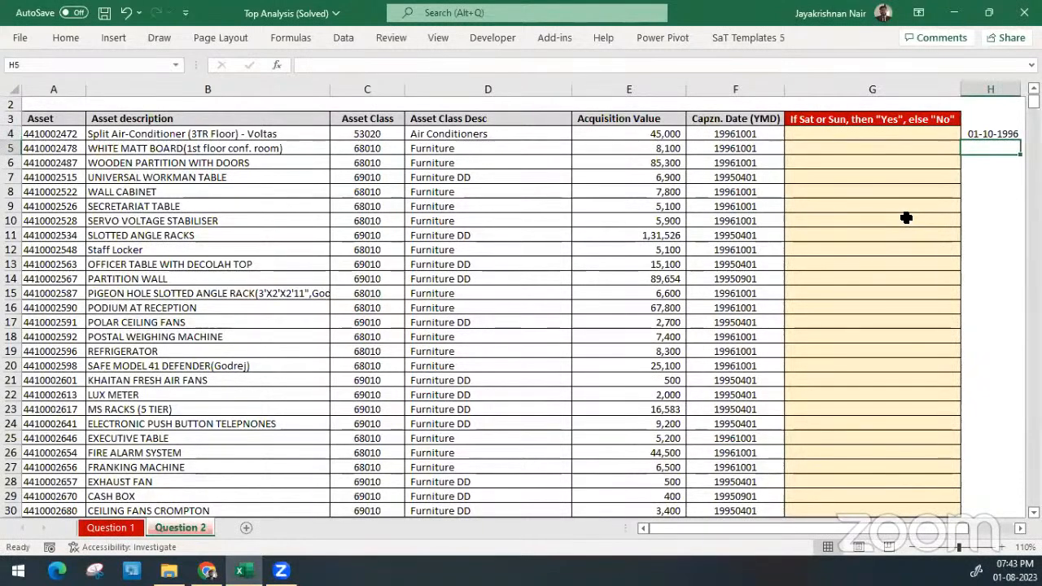
key(ctrl+e)
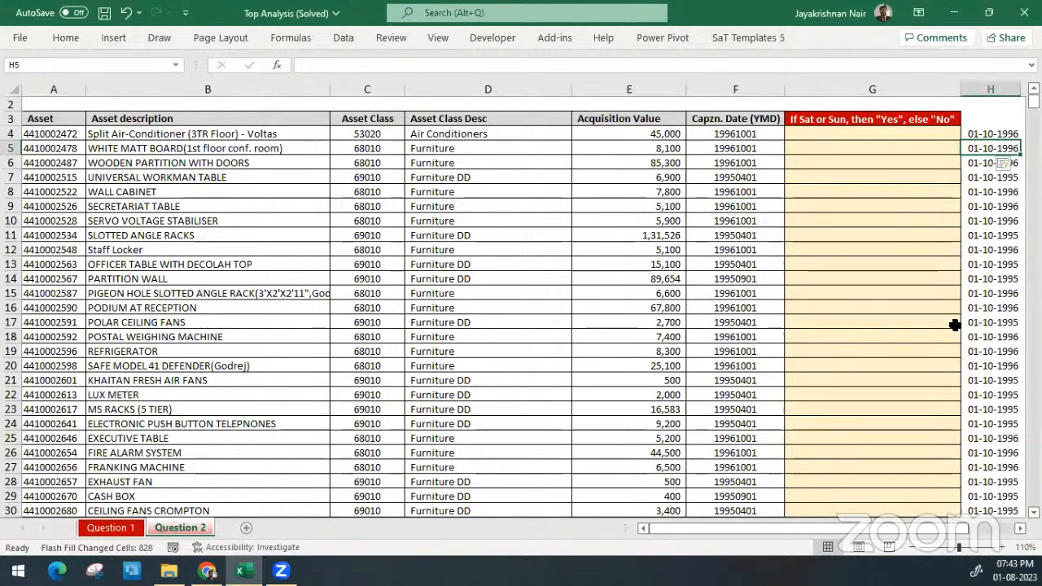
Compare the flash-filled dates in column H with the original YMD dates in rows 11, 5 and 7
drag(995, 236, 720, 238)
click(734, 151)
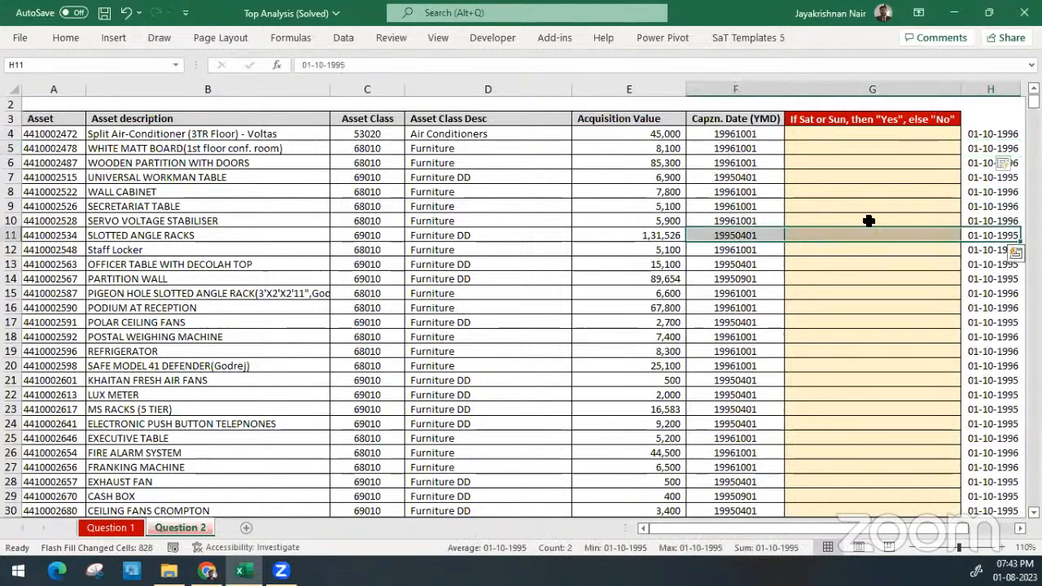
key(shift+Right)
key(shift+Right)
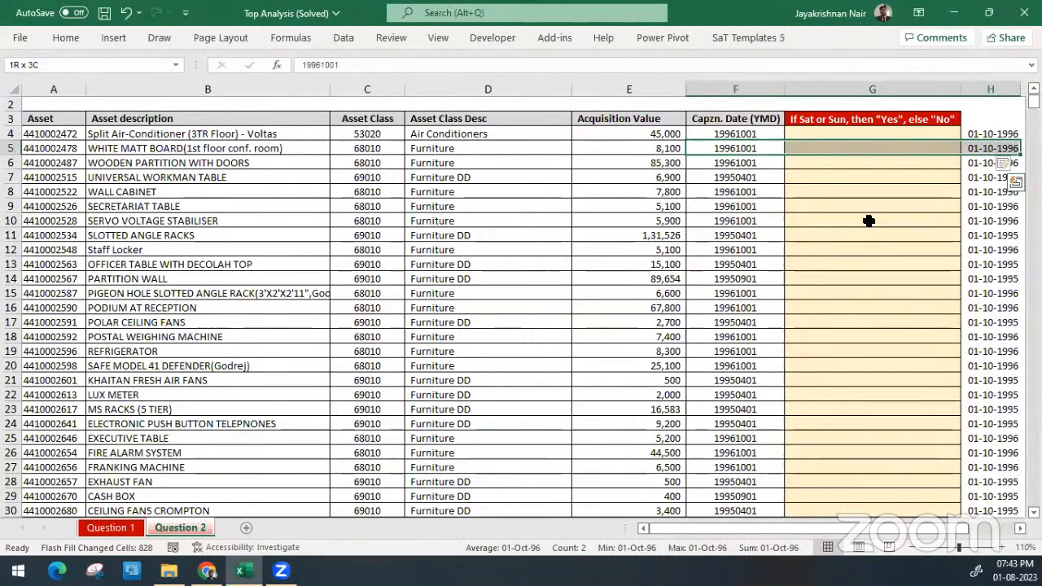
key(Down)
key(Down)
key(shift+Right)
key(shift+Right)
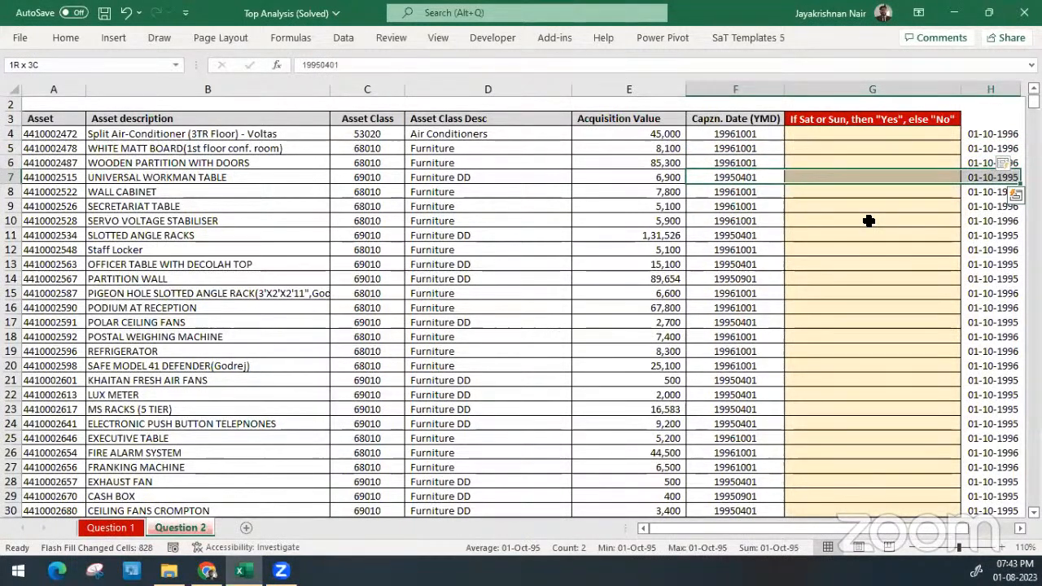
Correct the flash-filled date in H7 to 01-04-1995 to match its original YMD date
key(Right)
key(Right)
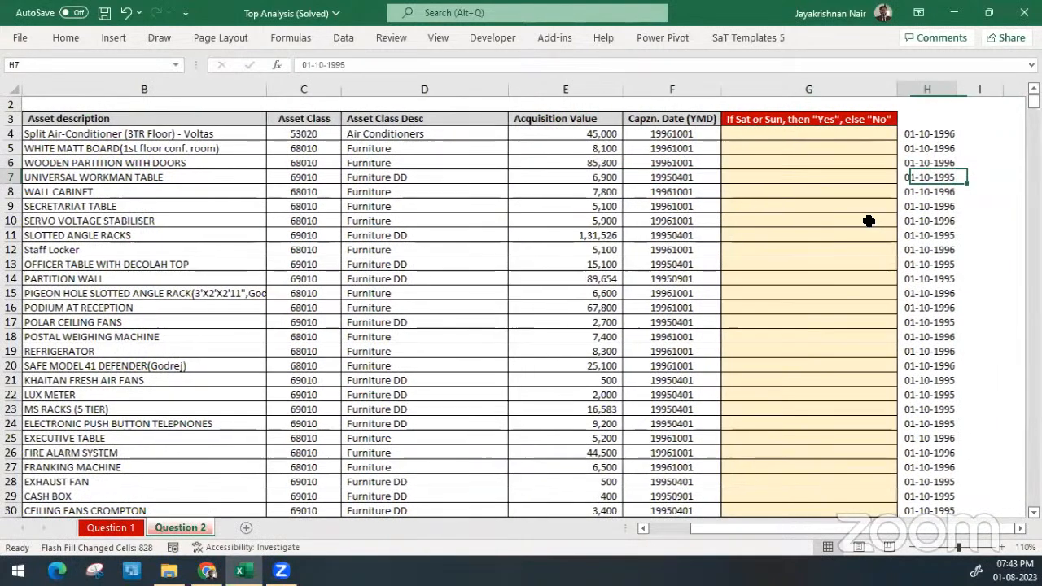
key(F2)
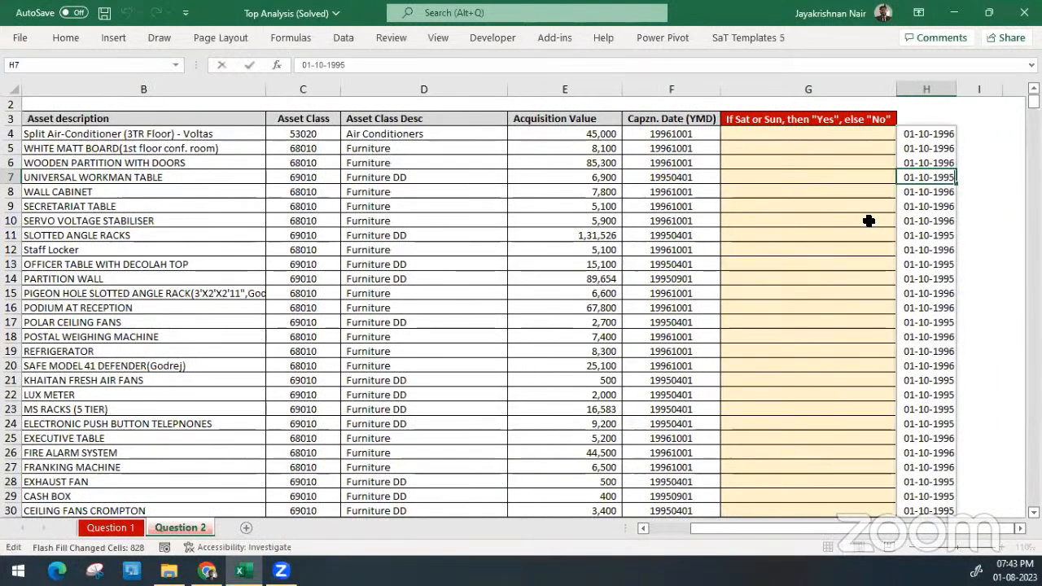
key(Left)
key(Left)
key(Left)
key(Left)
key(Left)
key(shift+Left)
key(shift+Left)
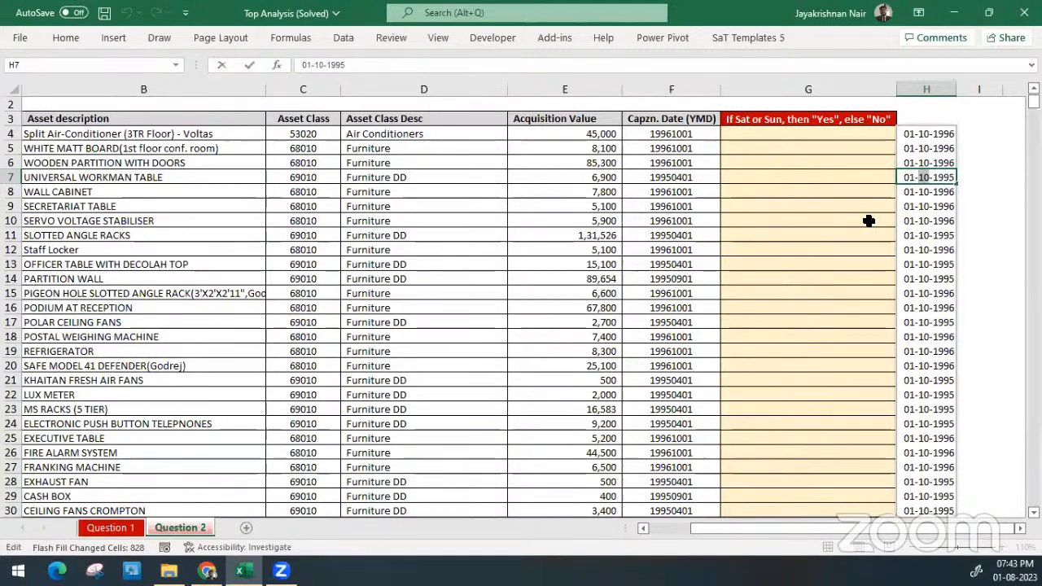
text(04)
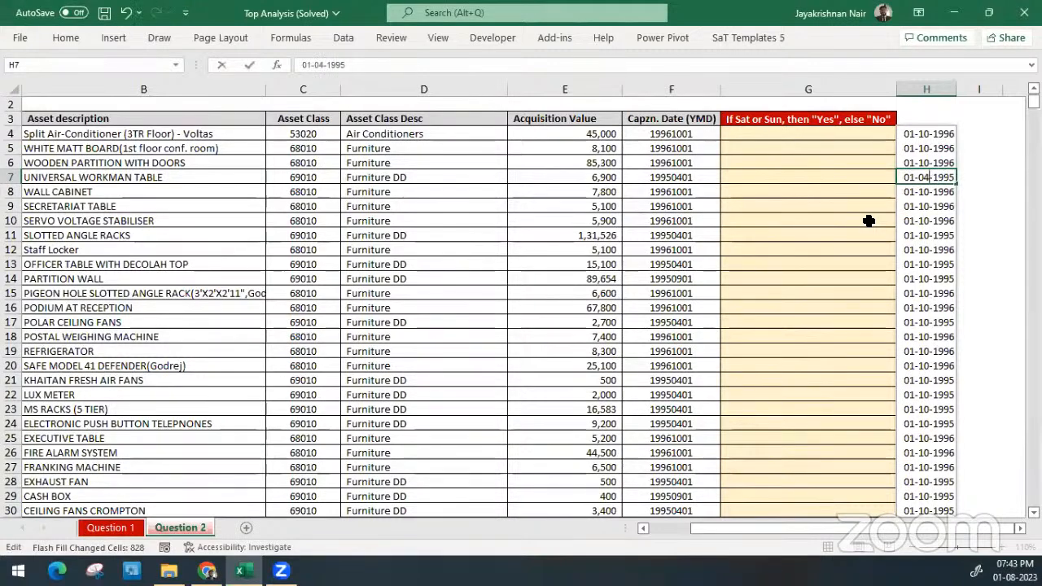
key(Return)
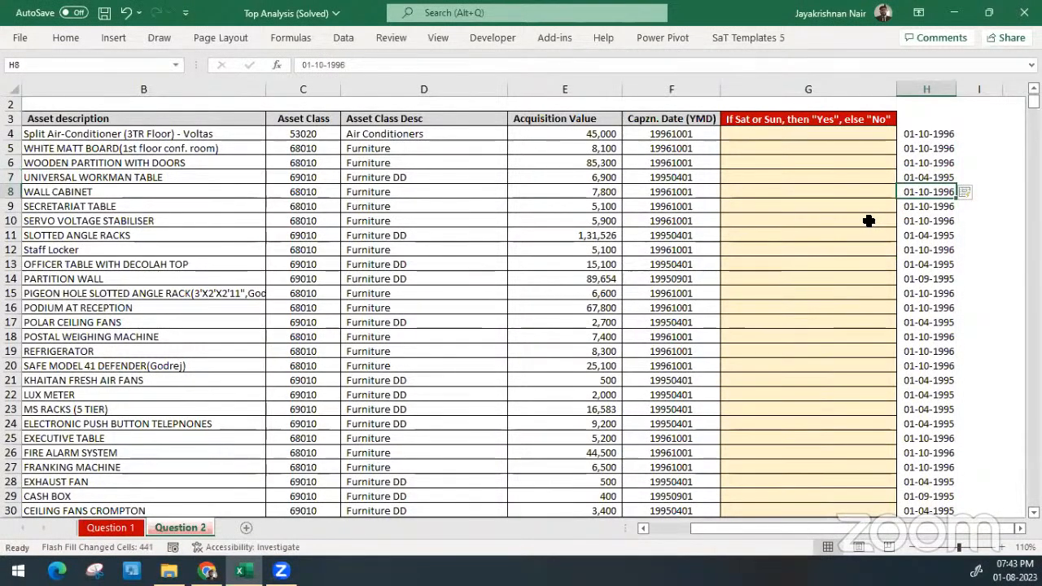
Check the refilled dates in column H against the original YMD dates in rows 11, 14 and 15
key(Down)
key(Down)
key(Down)
key(shift+space)
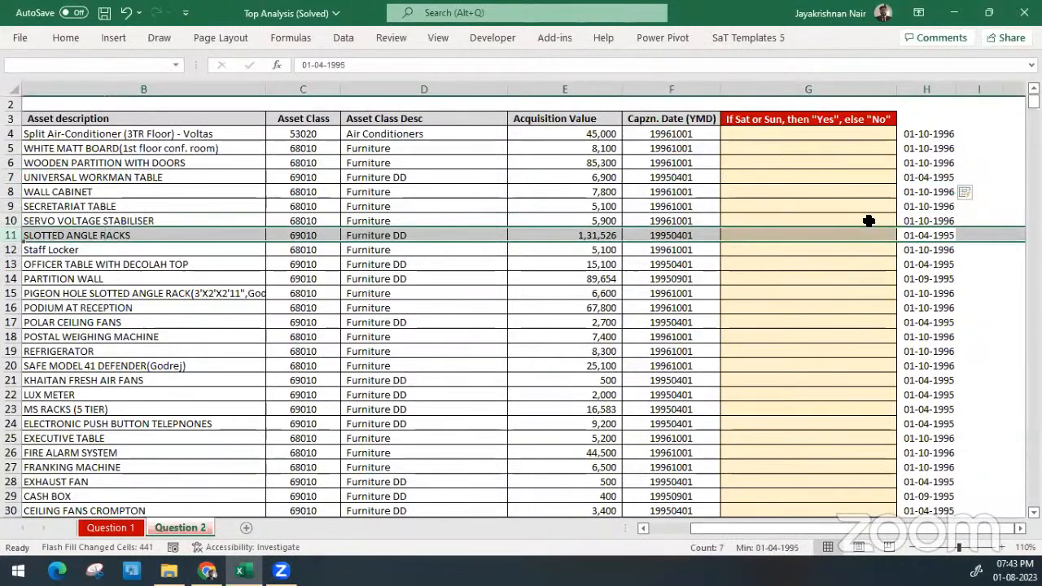
key(Down)
key(Down)
key(Down)
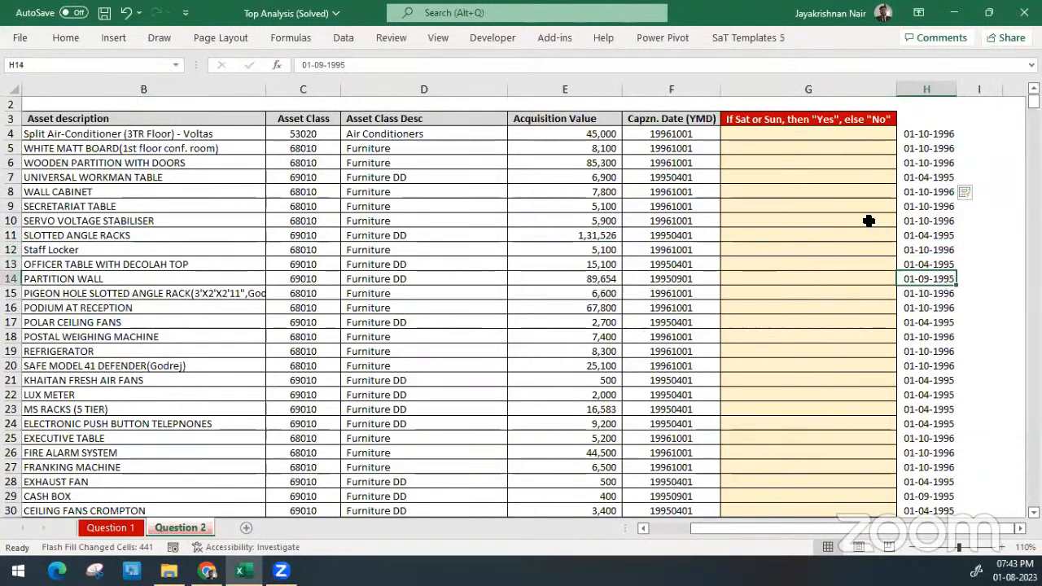
key(shift+space)
key(Down)
key(shift+space)
key(Down)
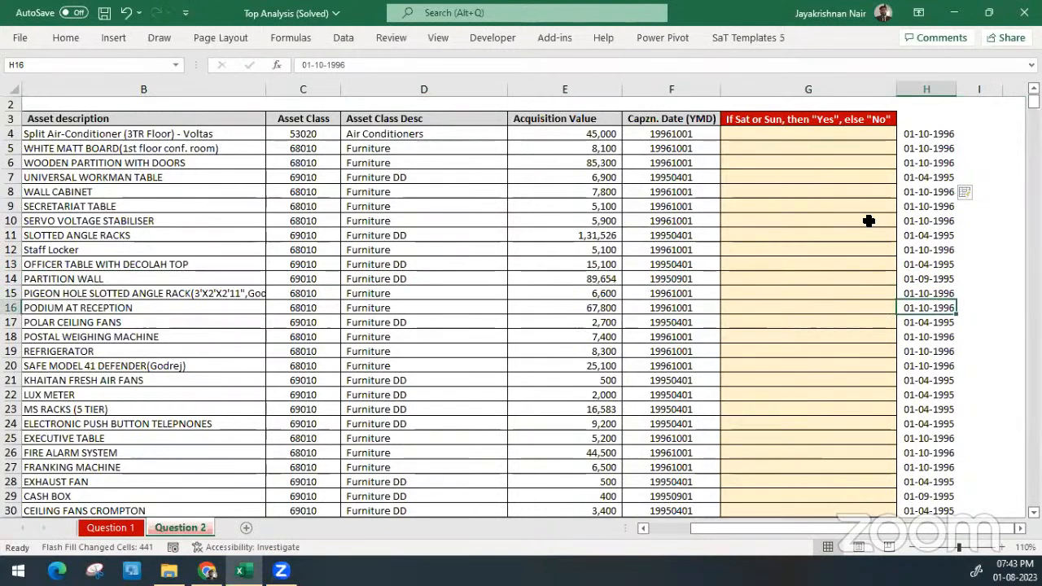
key(Down)
key(Down)
Format the dates from H4 to the last row in the dd-mmm-yy date format
key(ctrl+Up)
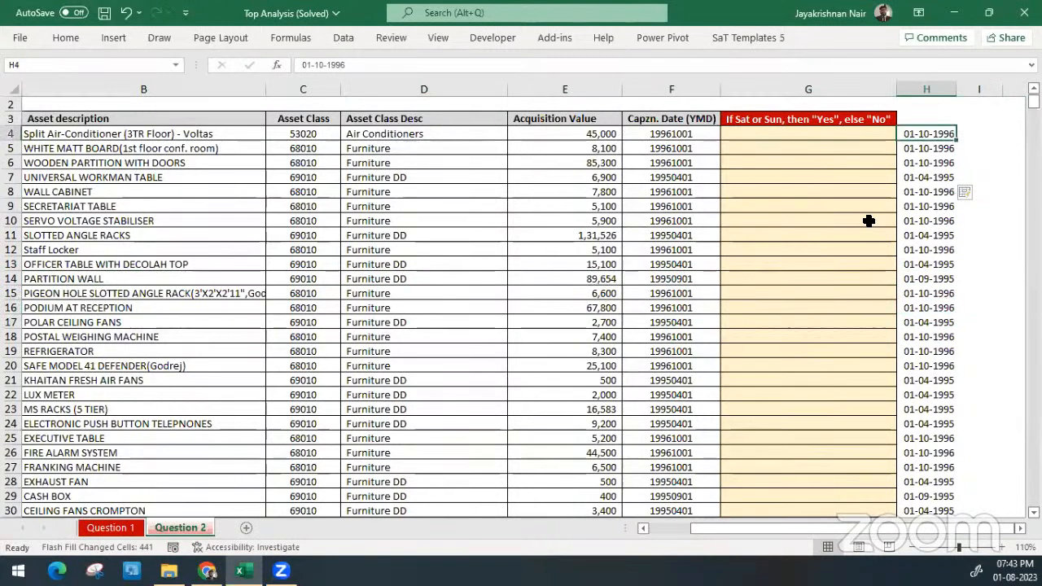
key(ctrl+shift+Down)
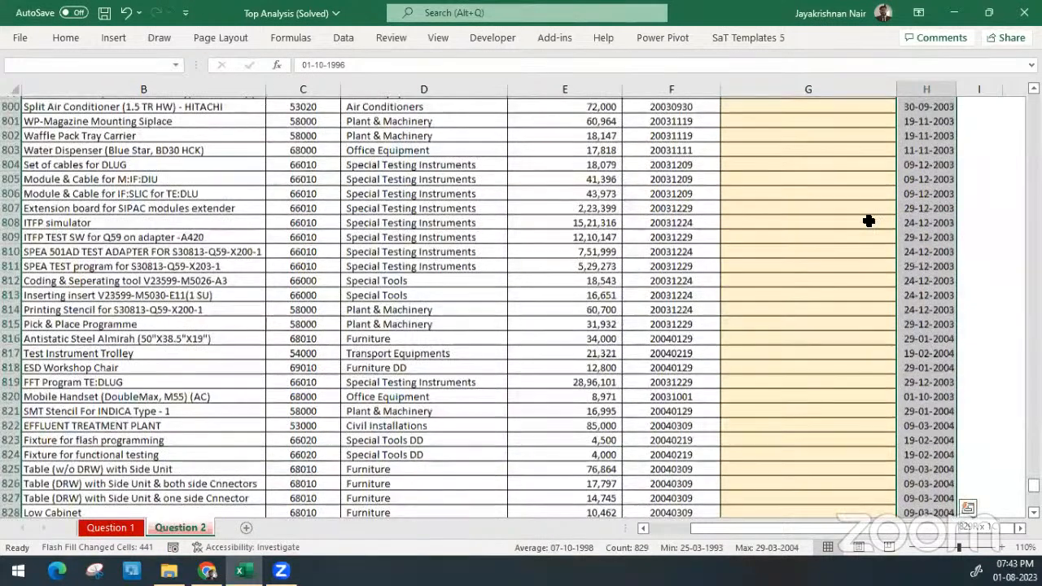
scroll(869, 221, down, 1)
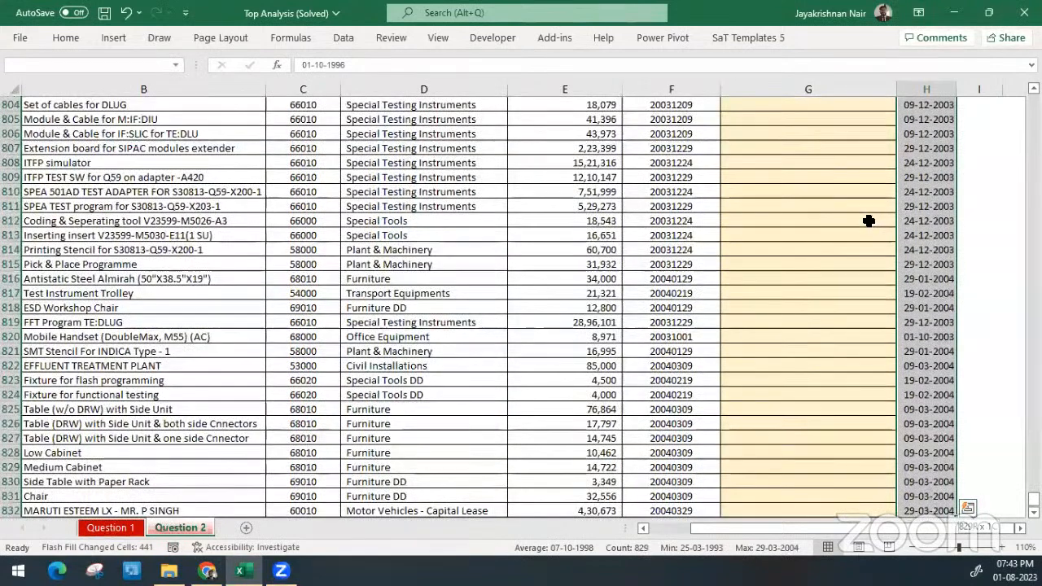
key(ctrl+shift+3)
key(ctrl+BackSpace)
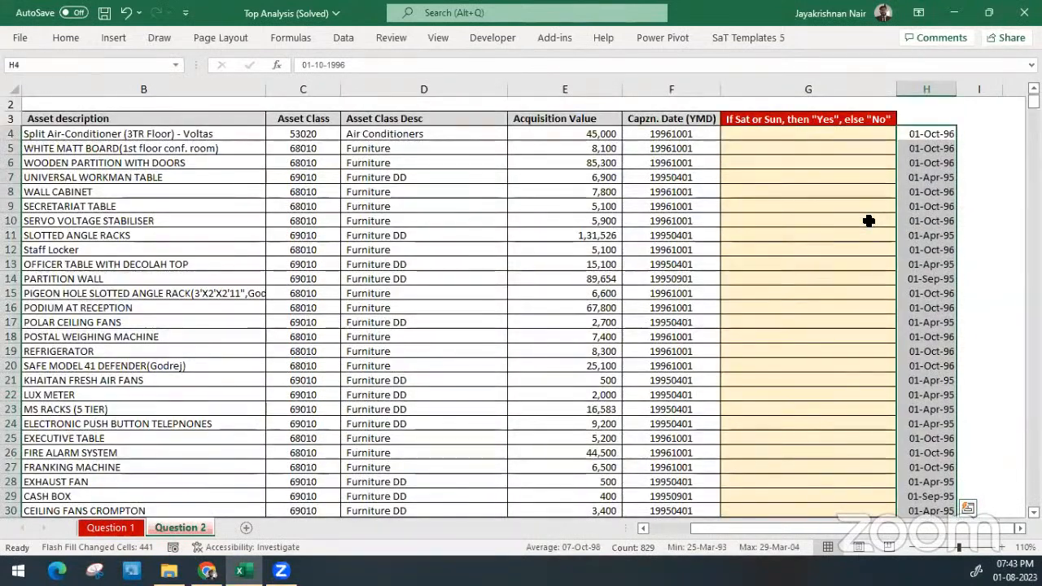
key(ctrl+q)
key(Escape)
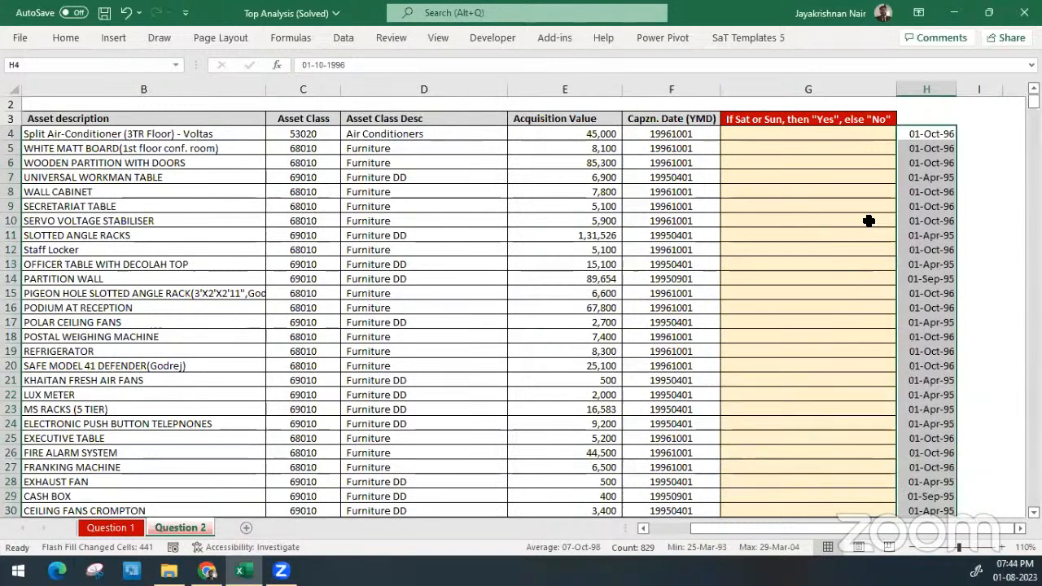
Delete the whole flash-filled date column H
key(ctrl+space)
key(ctrl+minus)
key(Left)
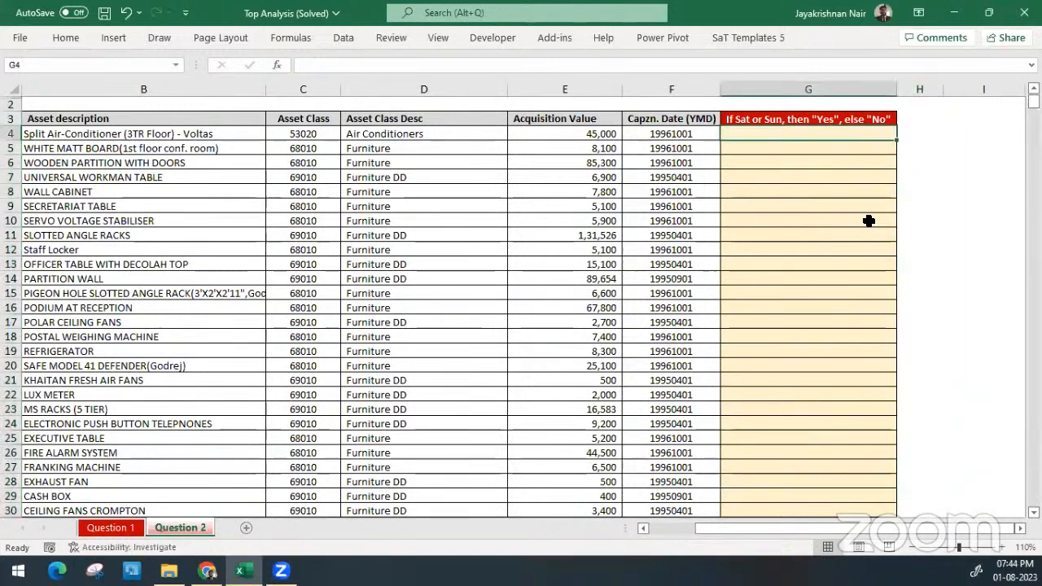
key(Left)
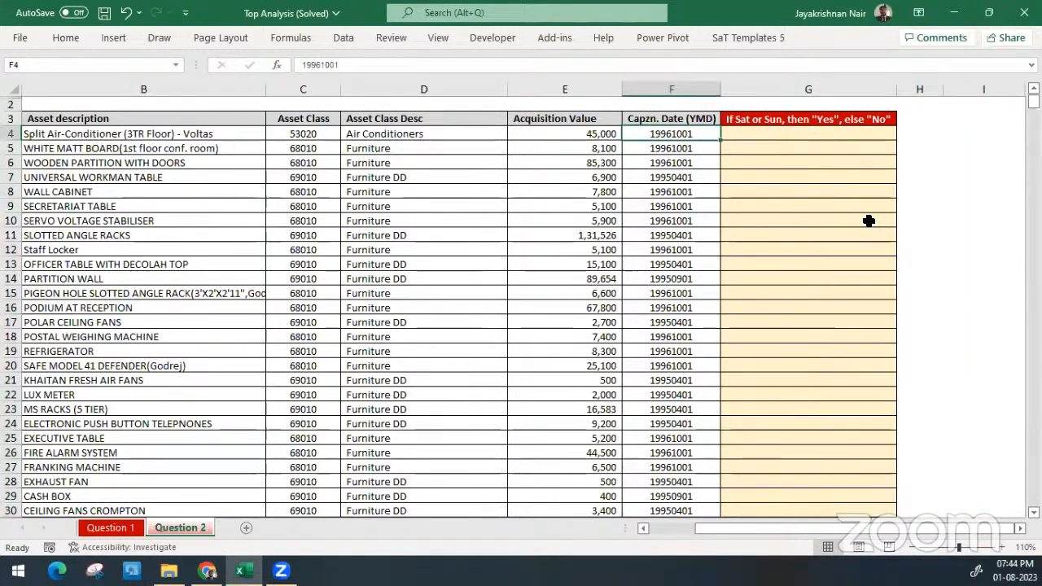
key(Right)
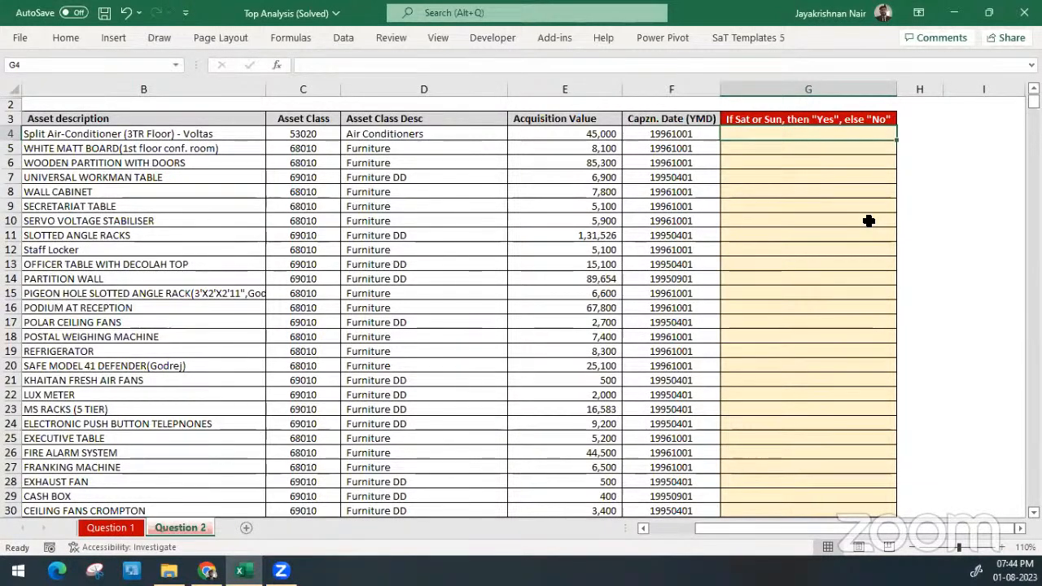
key(Left)
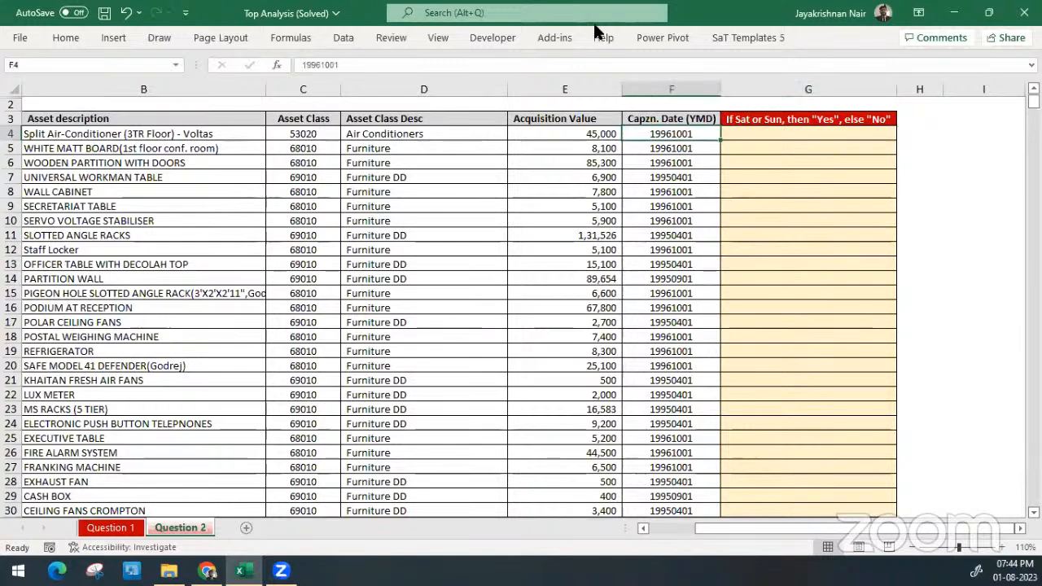
click(342, 39)
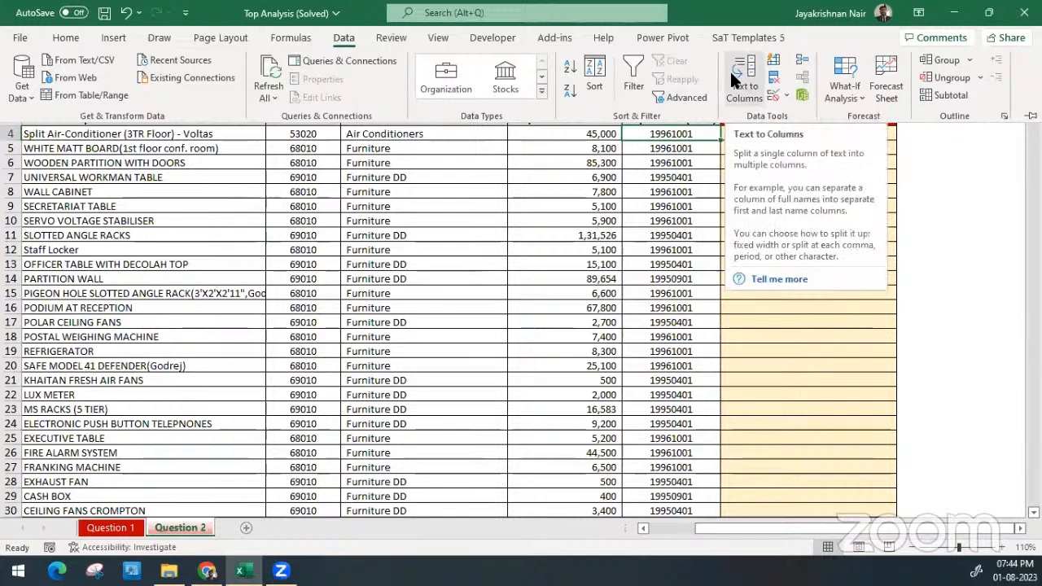
click(791, 310)
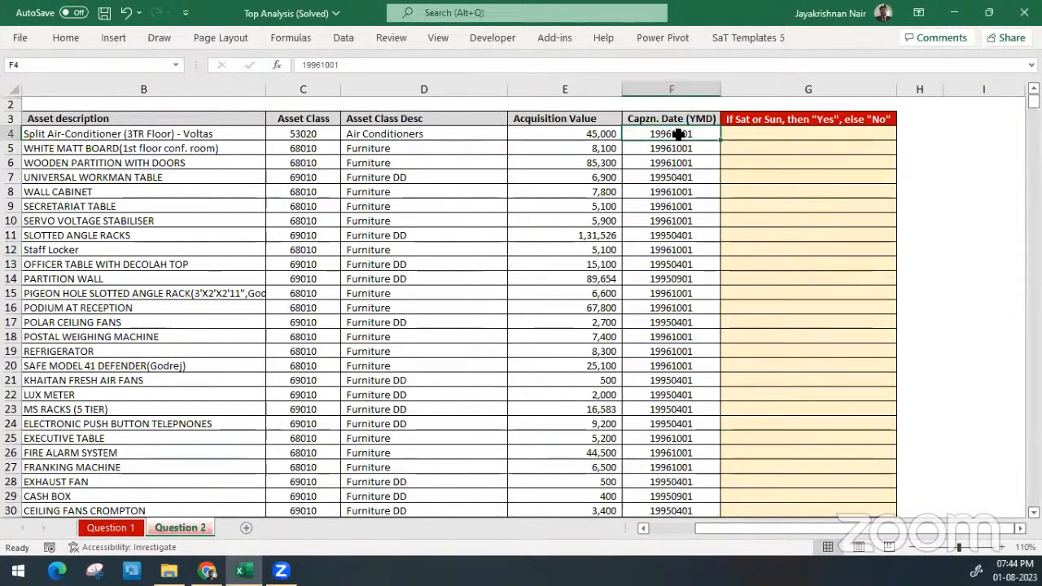
Run Text to Columns on the capitalisation dates from F4 to the last row as delimited data with no delimiter ticked
key(ctrl+shift+Down)
key(ctrl+BackSpace)
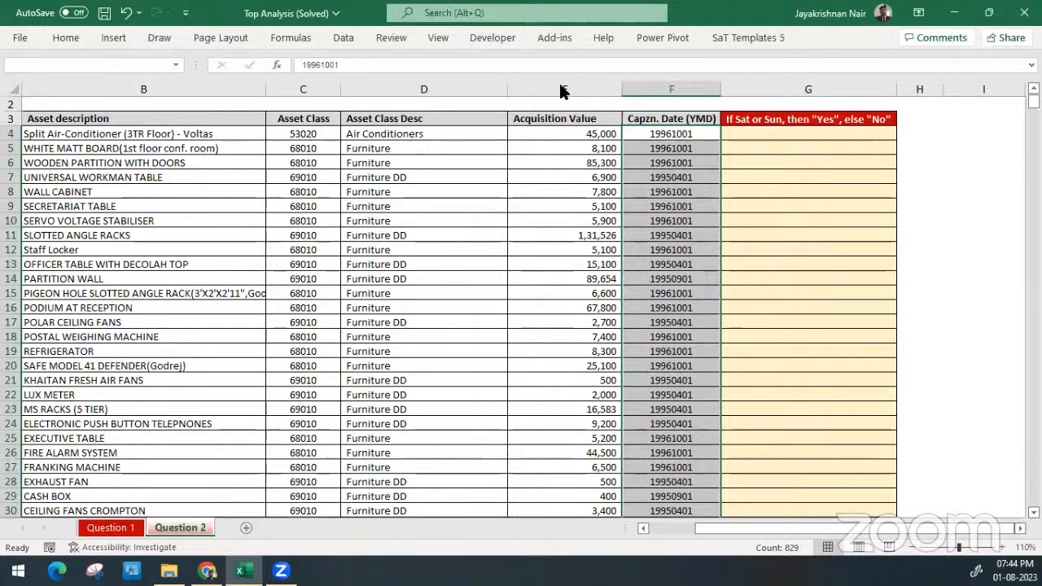
click(337, 37)
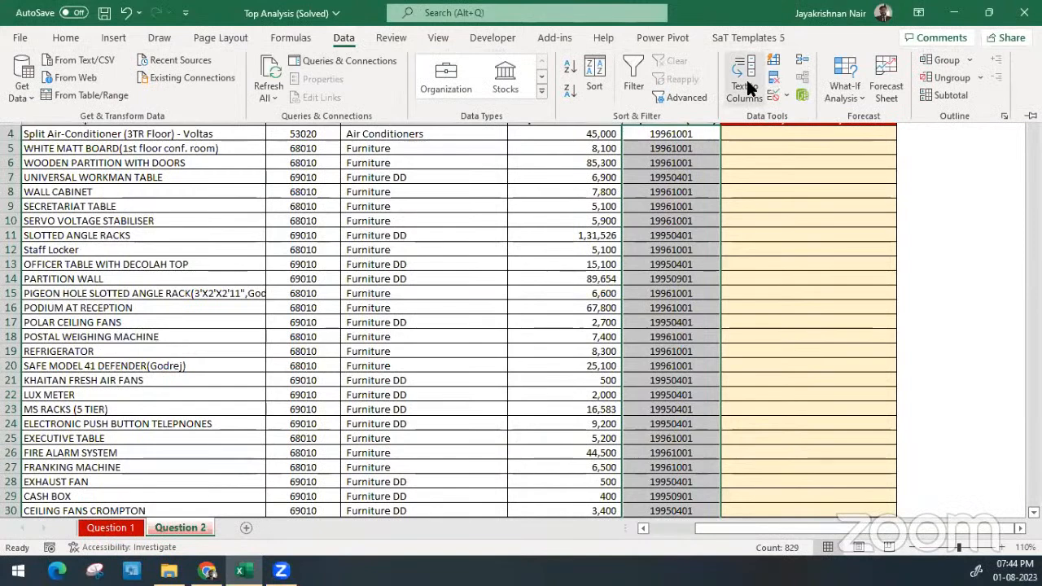
click(746, 80)
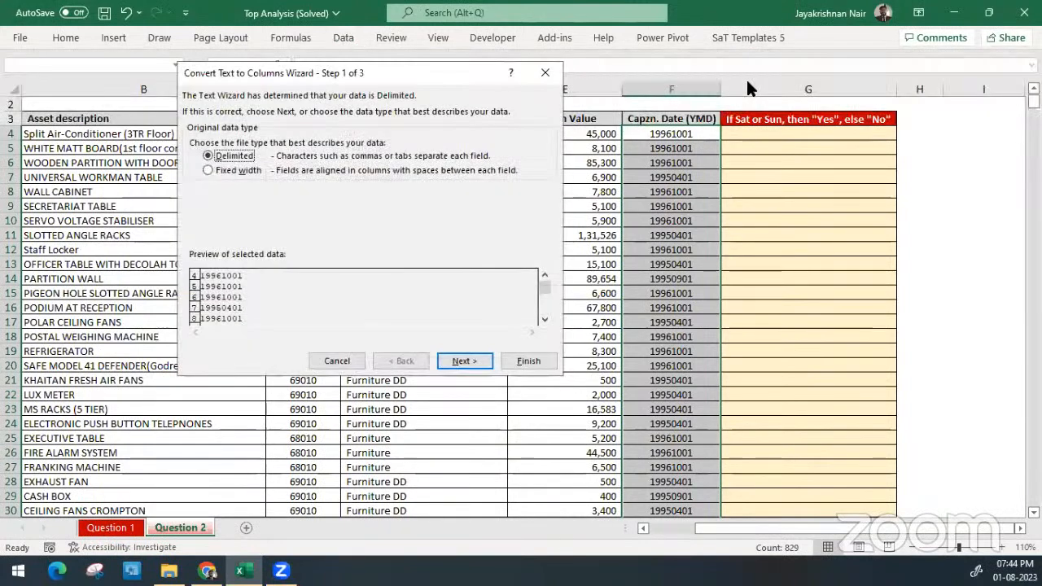
click(458, 363)
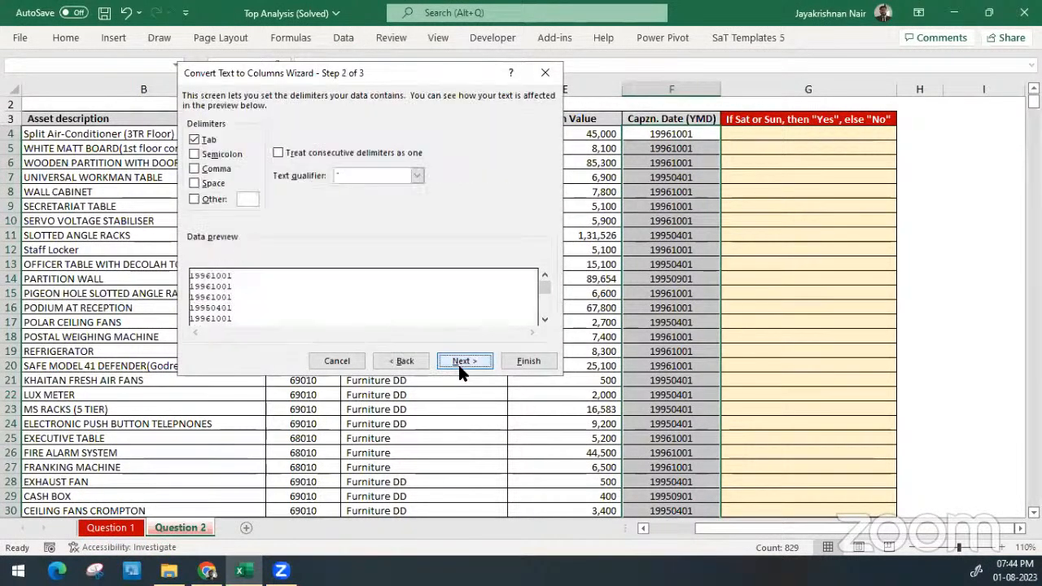
click(199, 137)
click(466, 362)
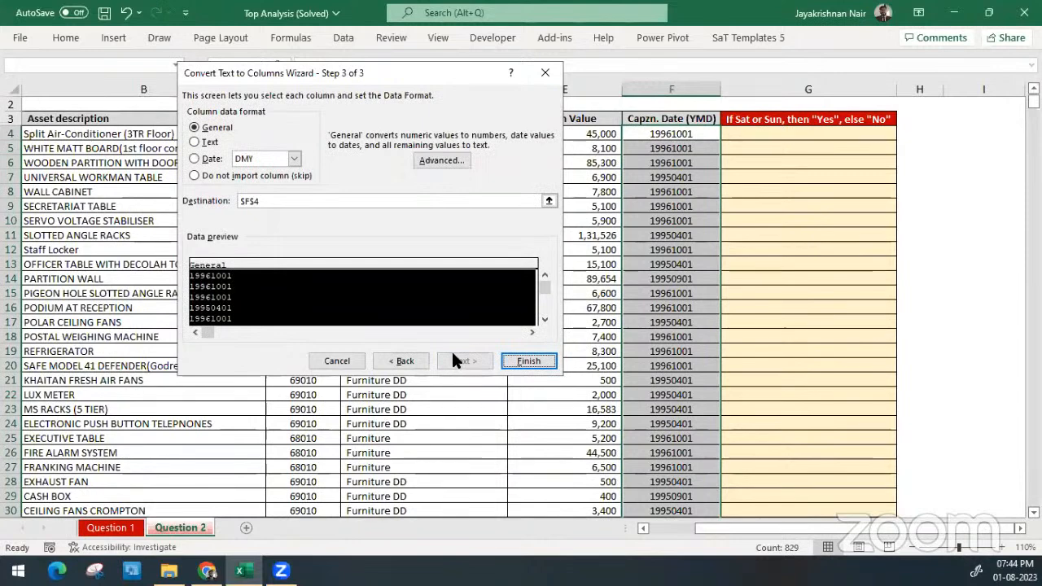
Set the column data format to Date YMD, finish the conversion at F4 and check the converted dates down column F
click(203, 159)
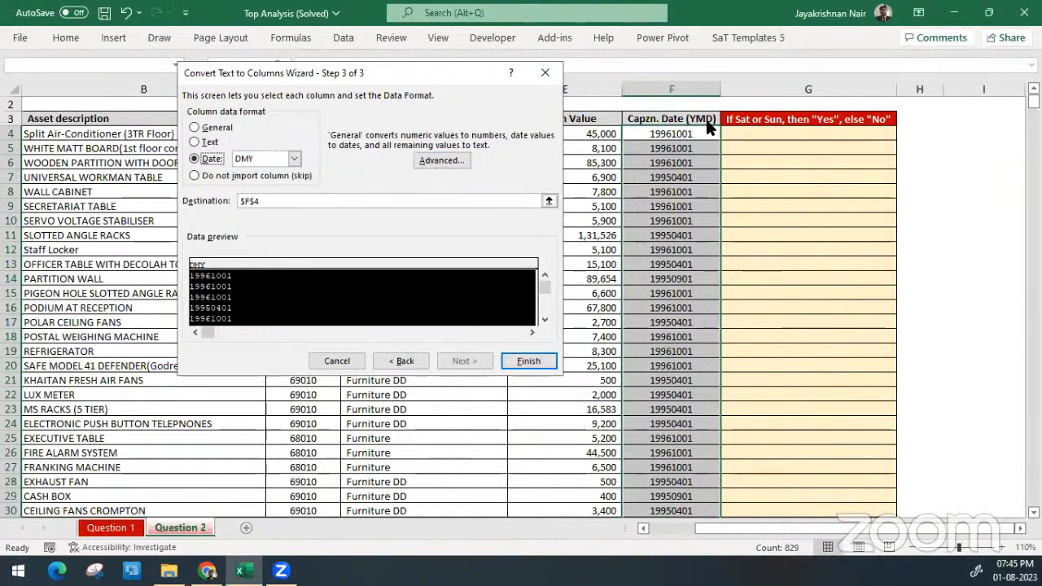
click(277, 158)
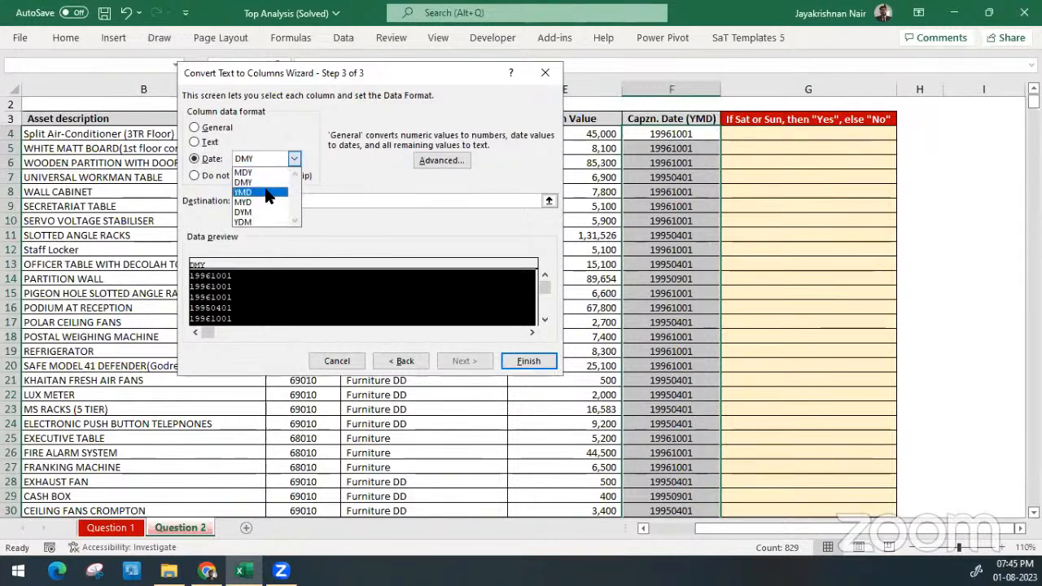
click(268, 193)
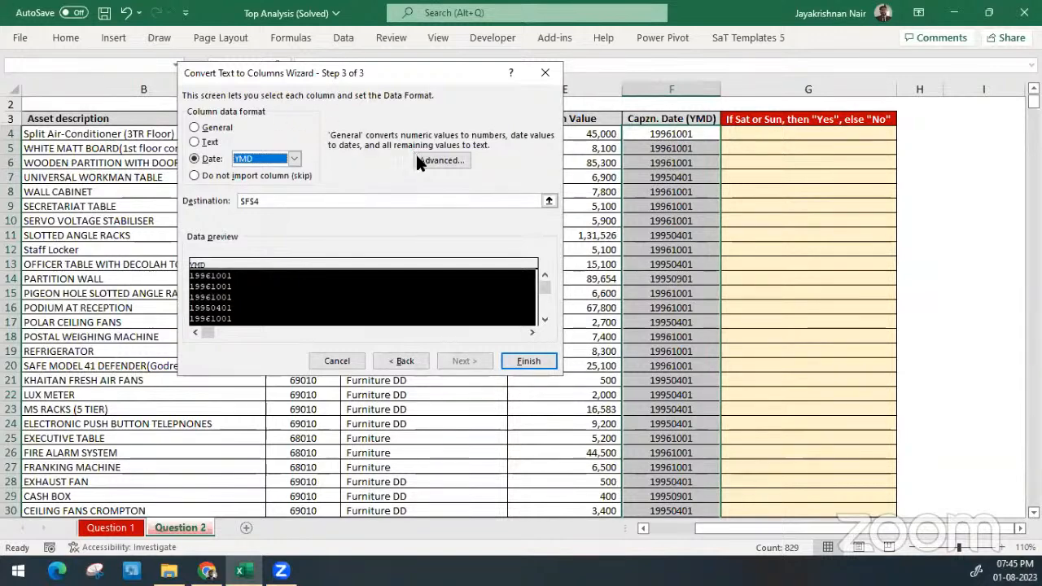
click(532, 359)
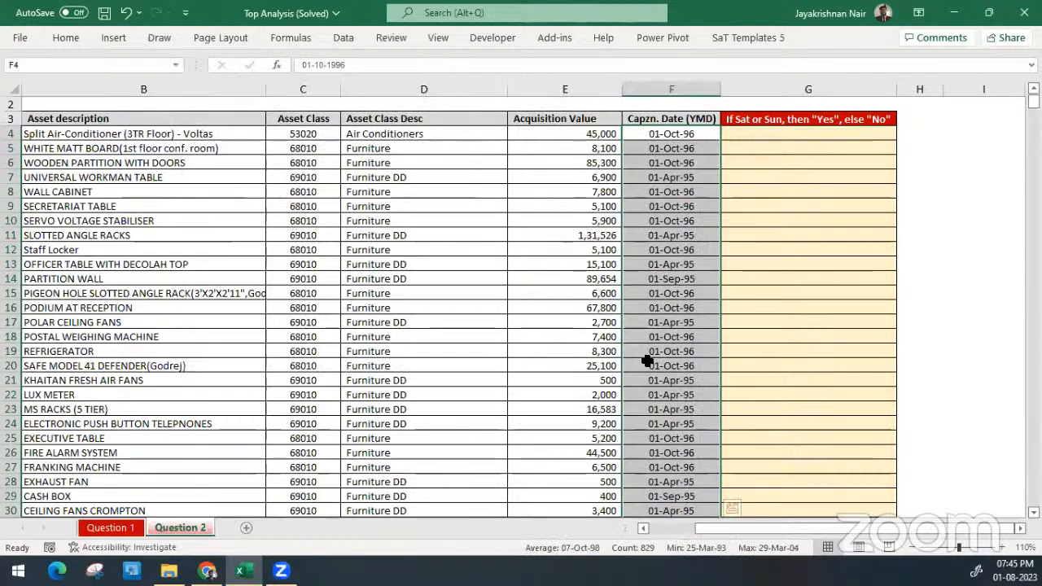
scroll(647, 361, down, 20)
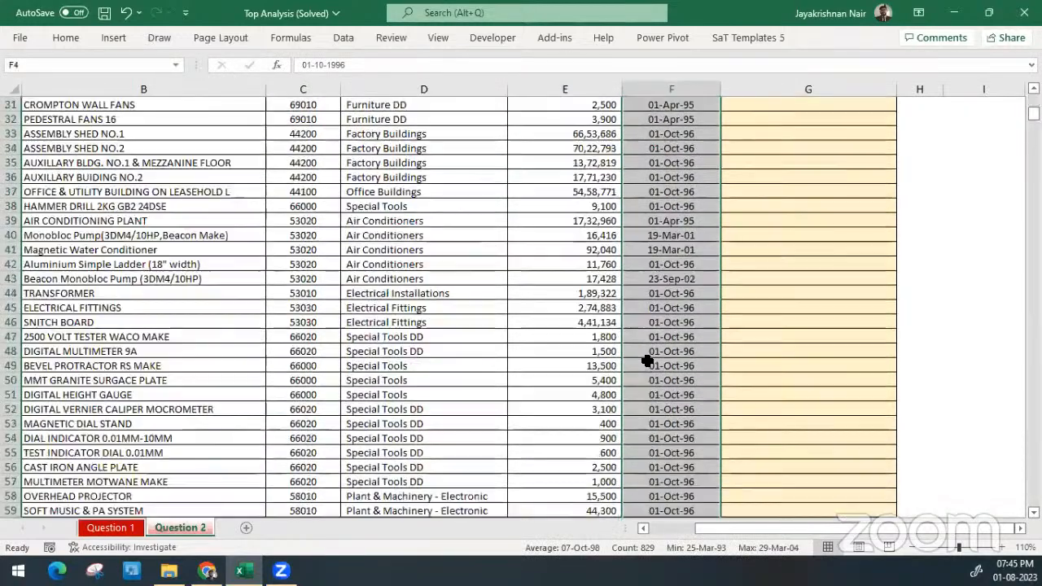
scroll(647, 360, down, 20)
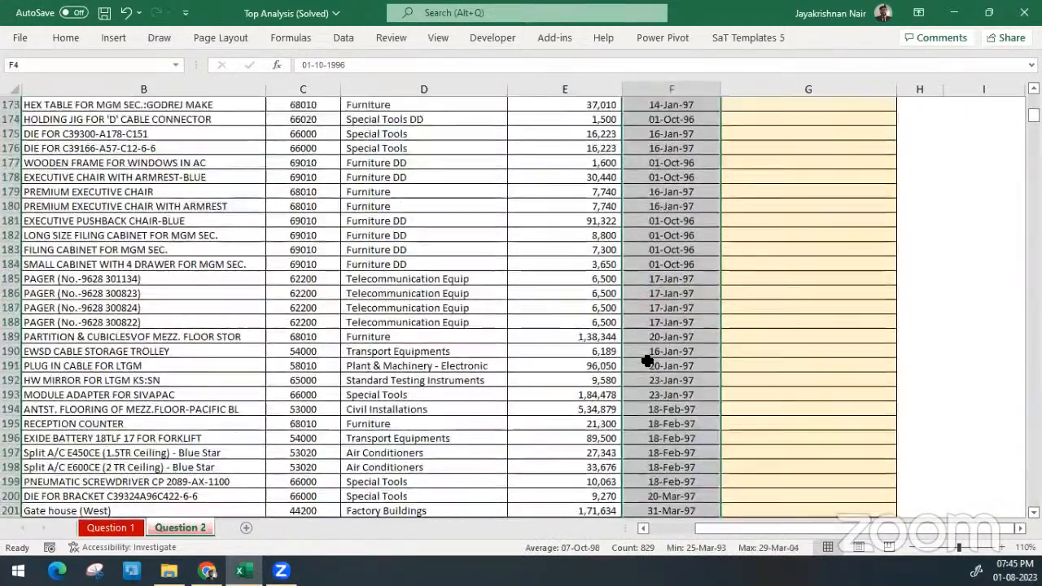
scroll(647, 361, down, 1)
scroll(647, 361, up, 20)
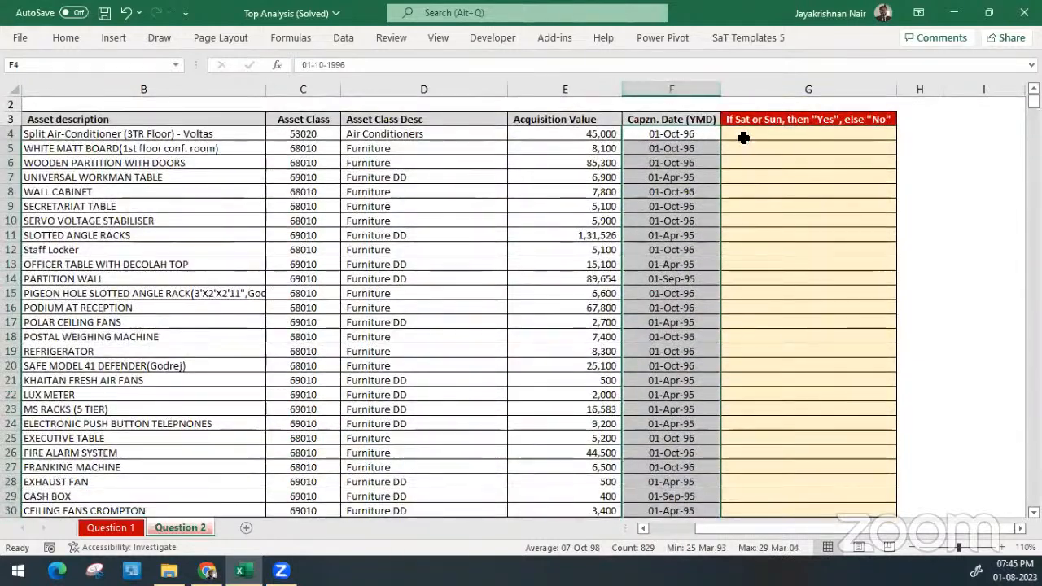
Start a WEEKDAY formula in G4 with the capitalisation date in F4 as its serial number
click(759, 136)
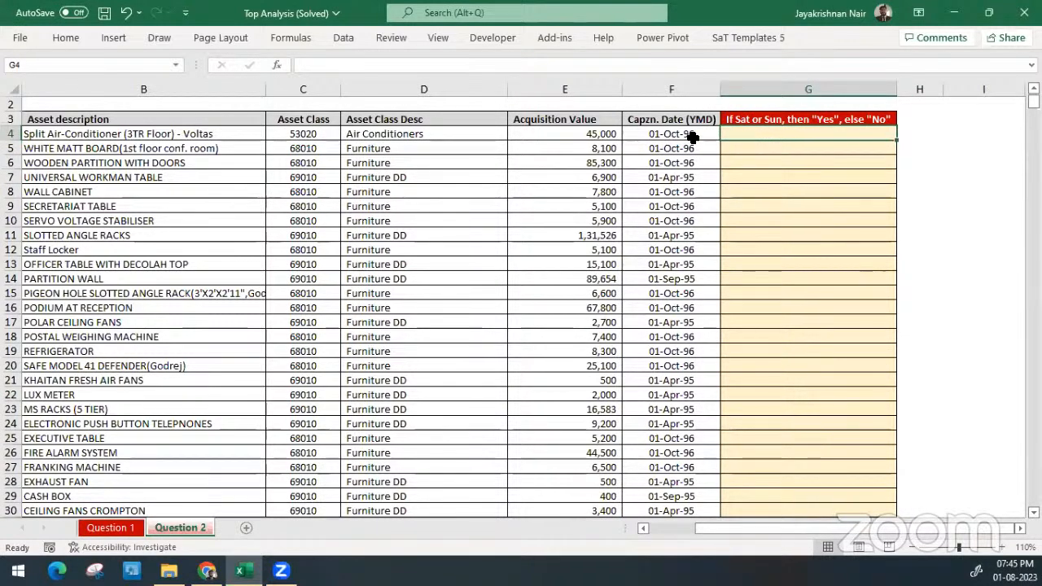
drag(690, 135, 782, 143)
click(785, 134)
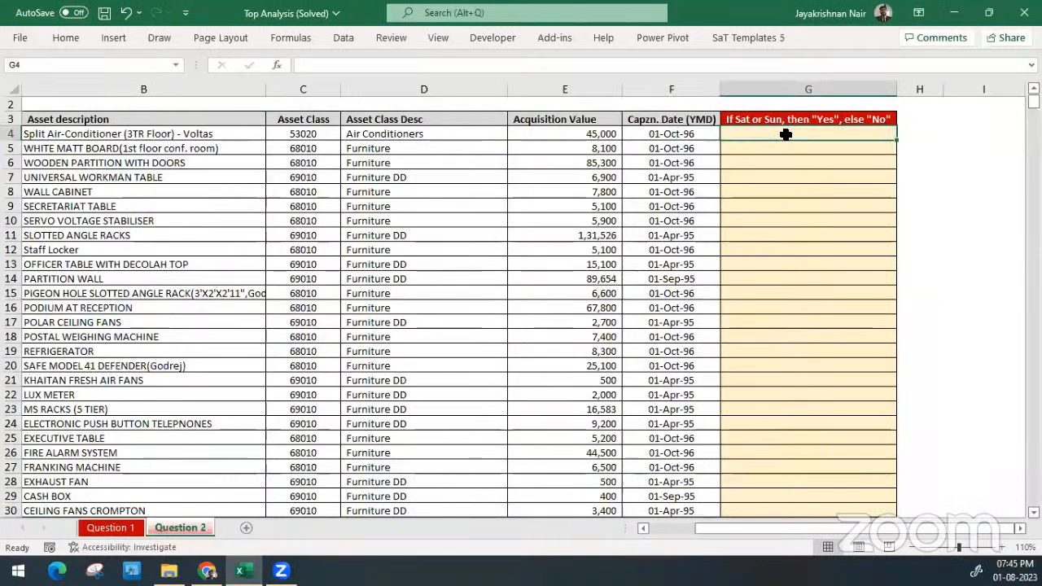
text(=wee)
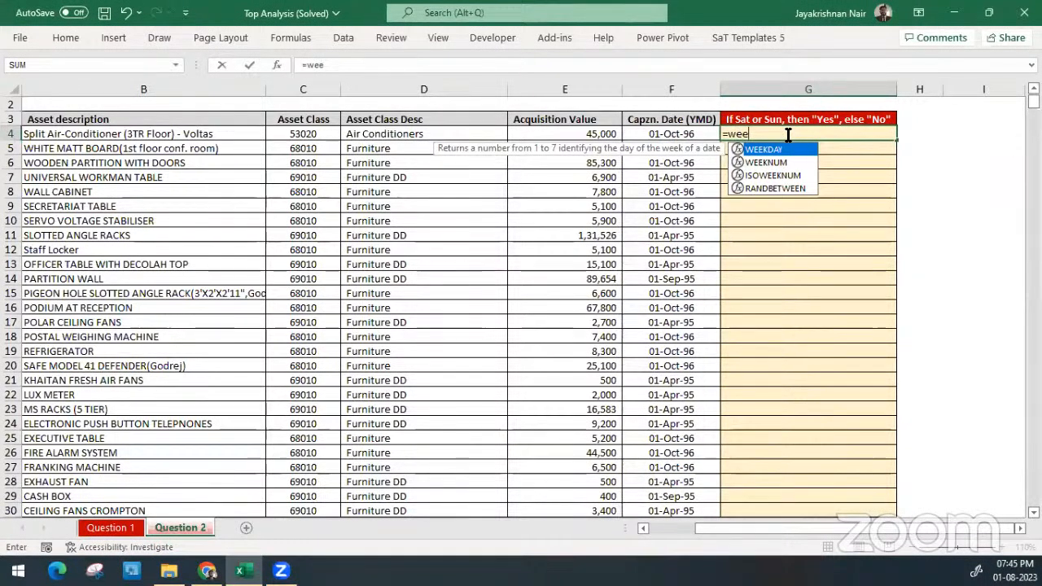
key(Tab)
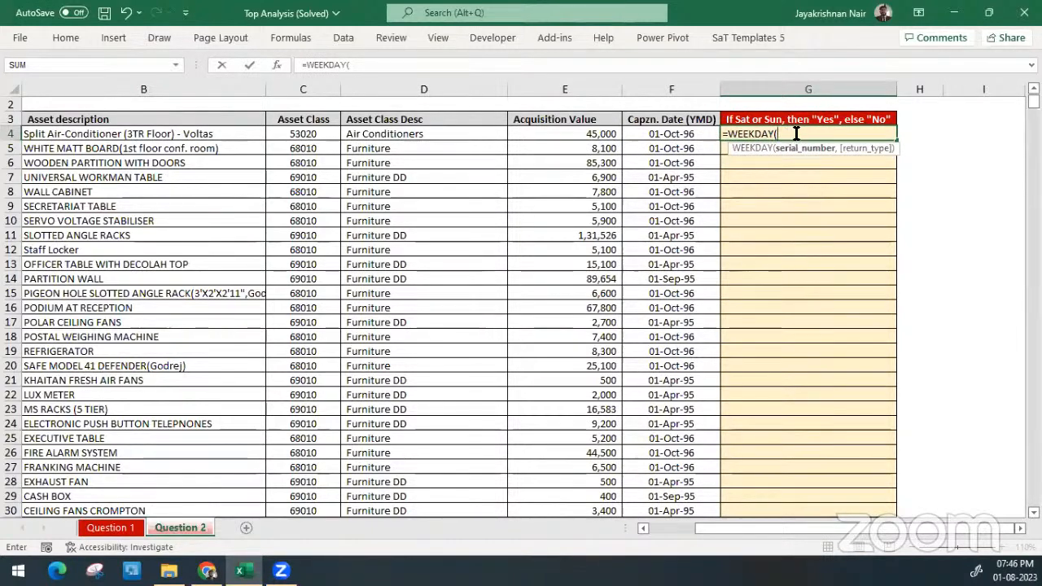
click(664, 133)
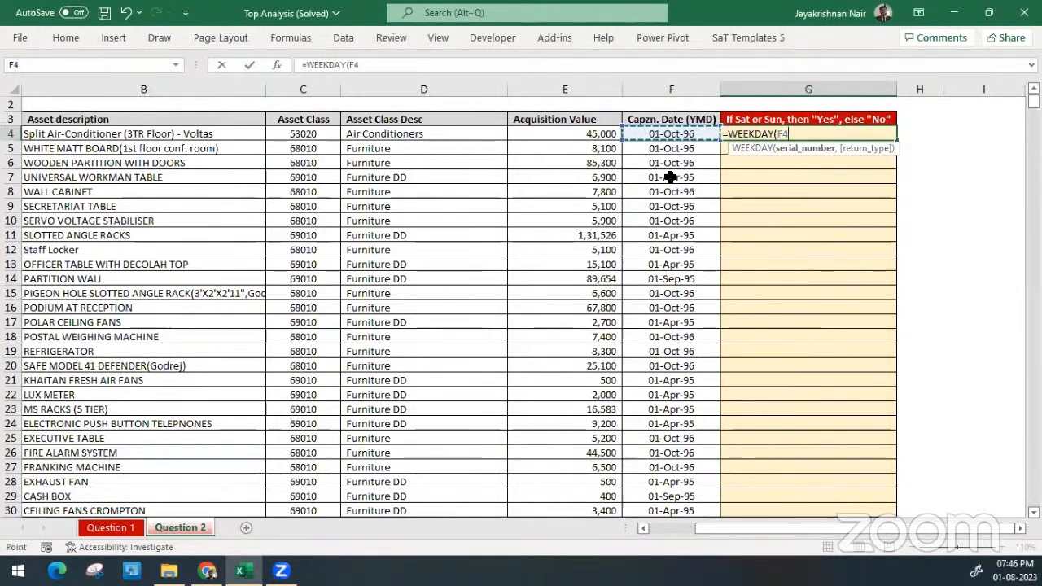
Look through the WEEKDAY return types, leave the argument out and complete the formula in G4 as =WEEKDAY(F4)
text(,)
key(Down)
key(Down)
key(Down)
key(Down)
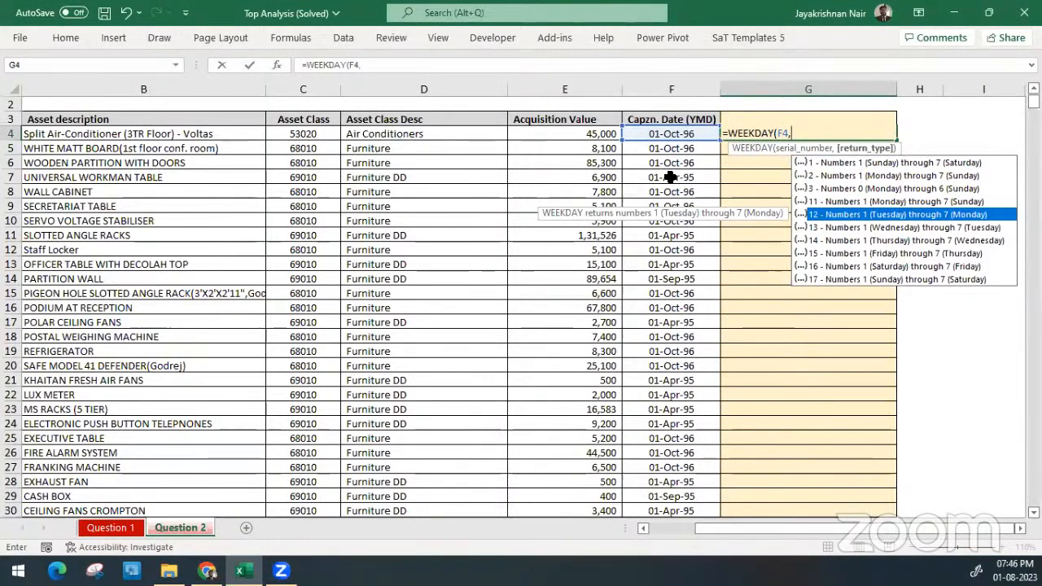
key(Up)
key(BackSpace)
key(BackSpace)
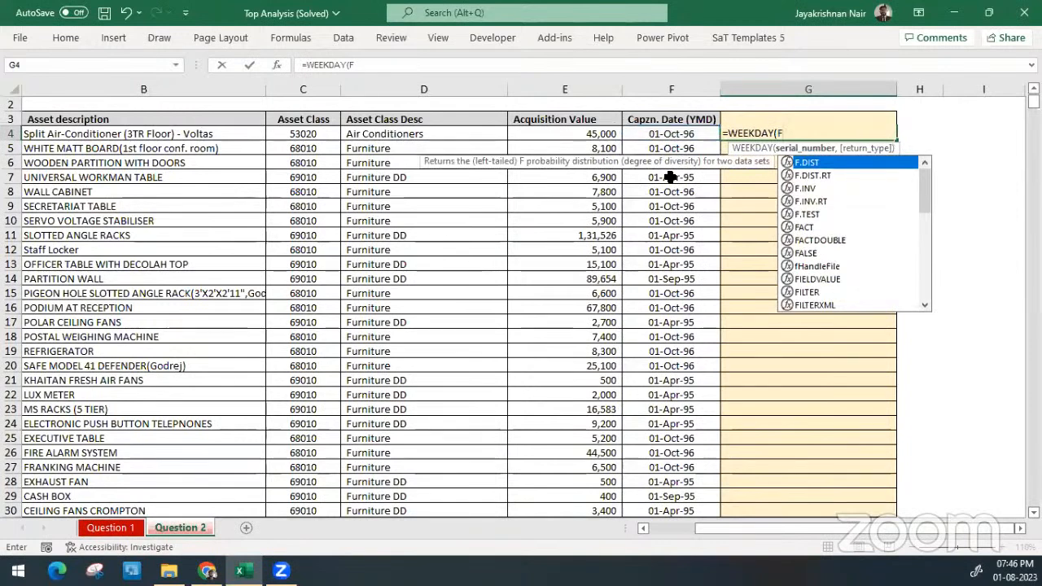
text(4)
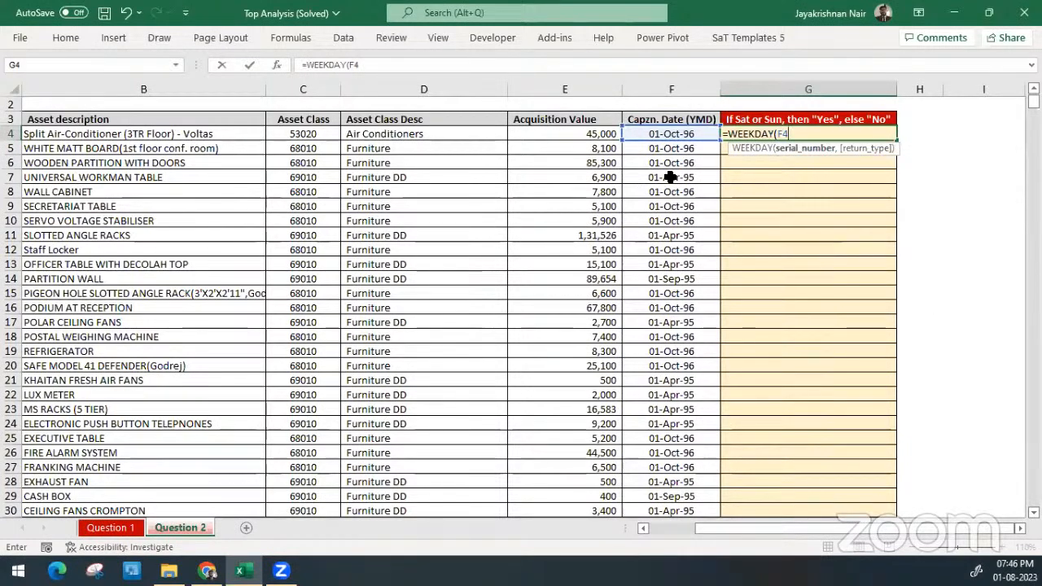
key(Return)
key(Up)
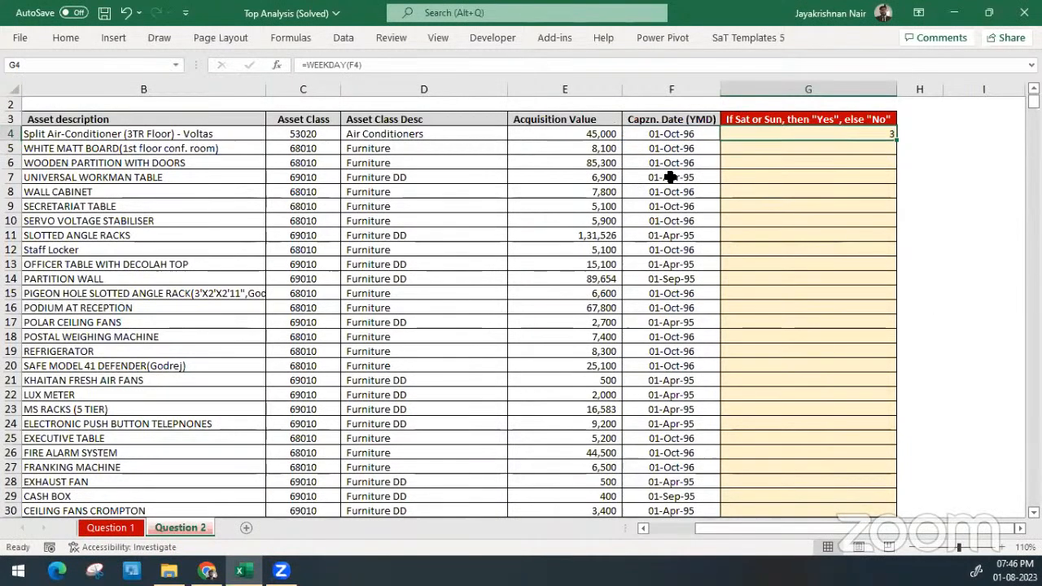
click(909, 137)
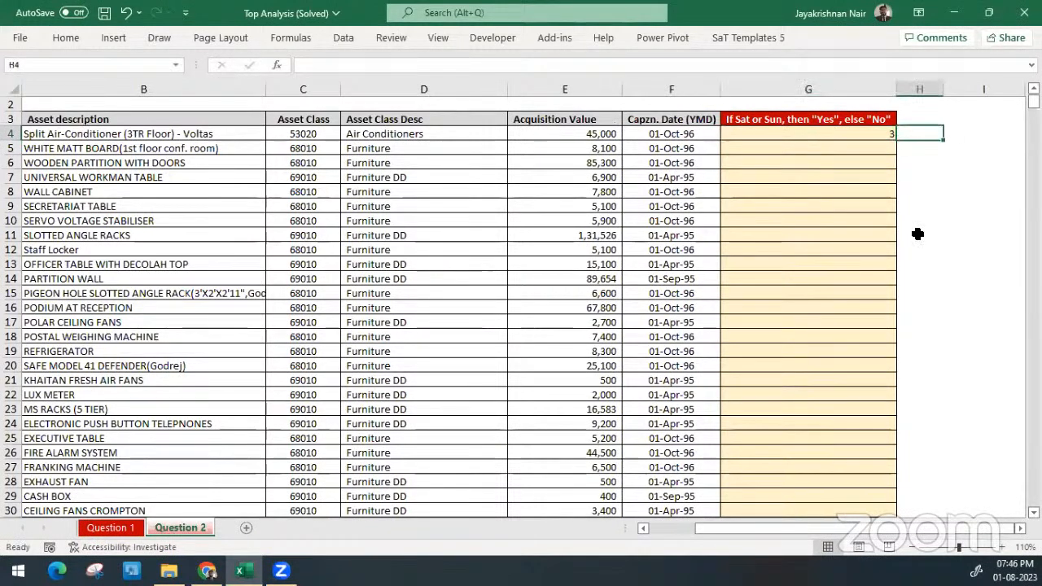
text(1 sun)
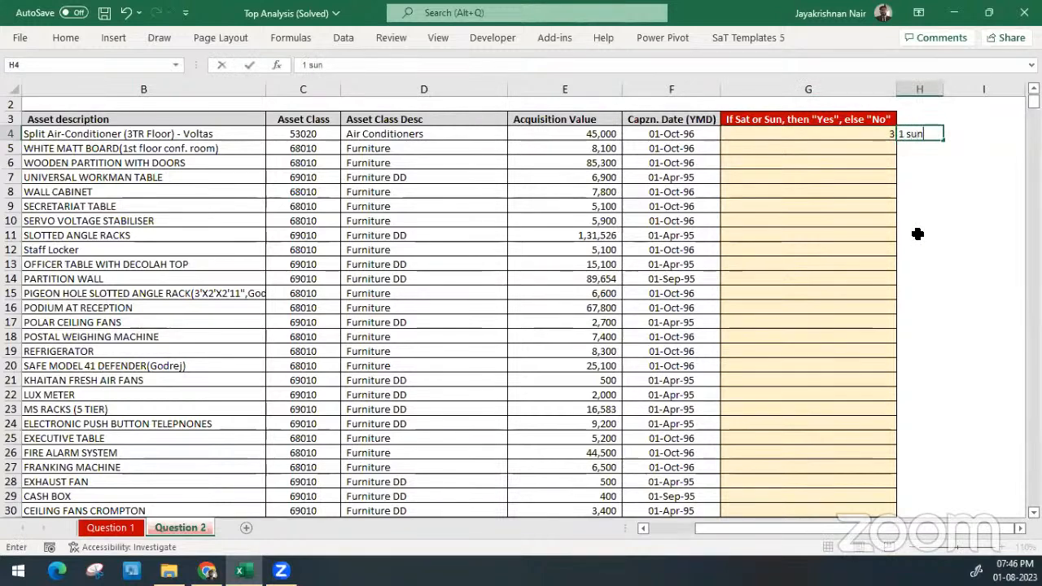
key(alt+Return)
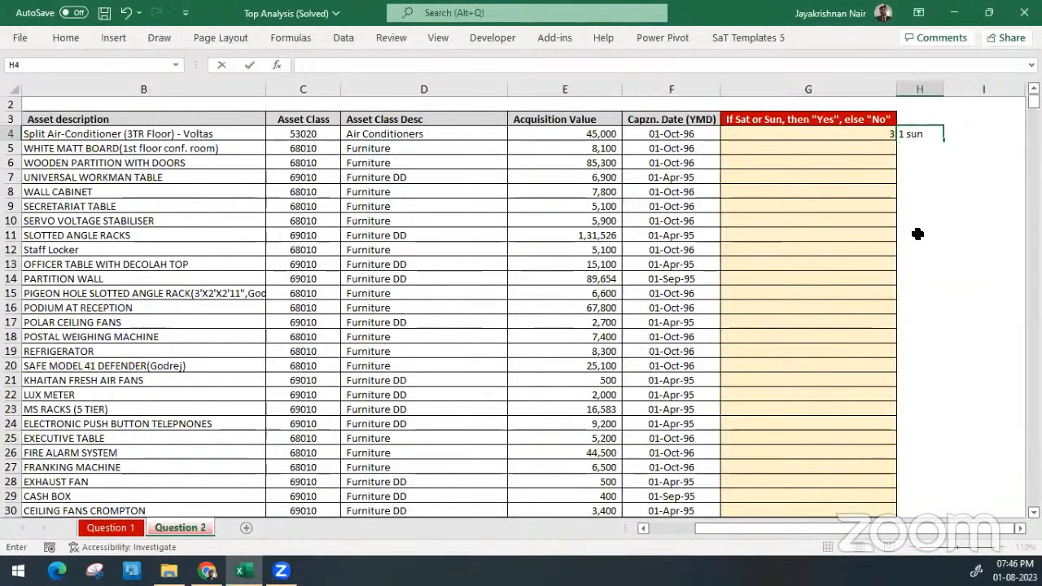
text(7 sat)
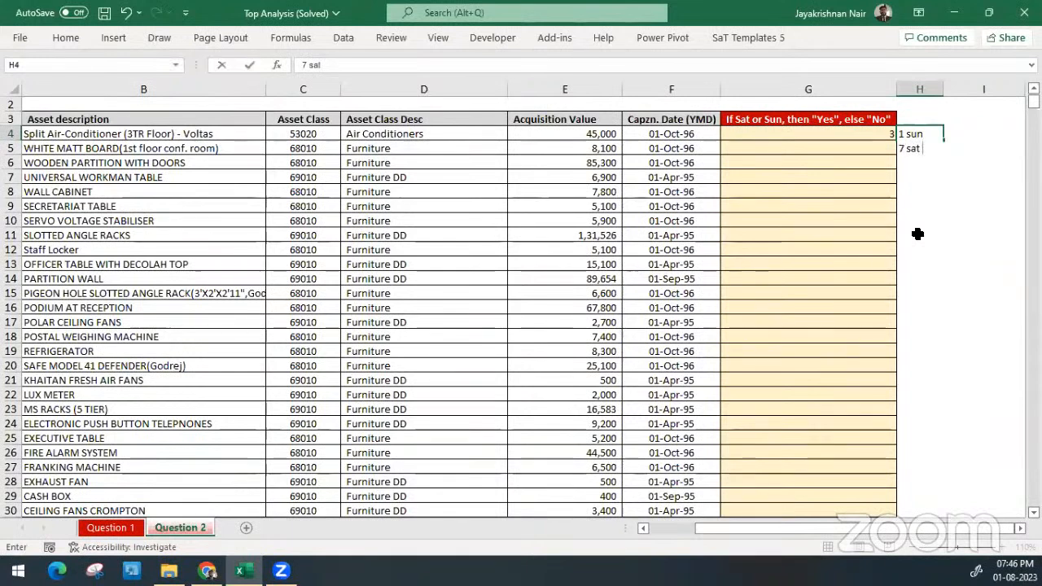
key(Escape)
Set the WEEKDAY return type in G4 to 2, numbers 1 (Monday) through 7 (Sunday), giving =WEEKDAY(F4,2)
click(878, 138)
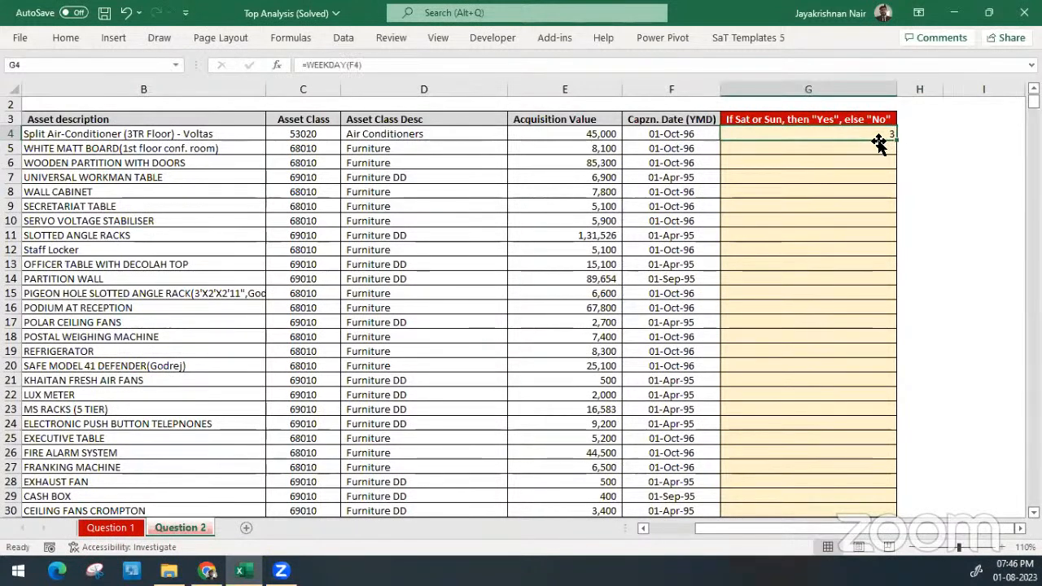
double_click(878, 139)
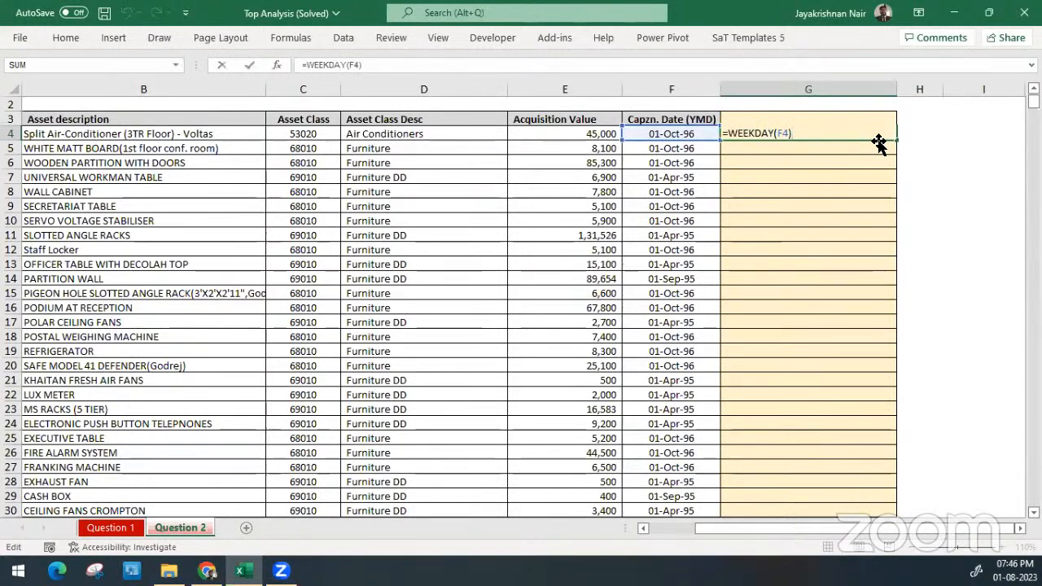
key(BackSpace)
text(,)
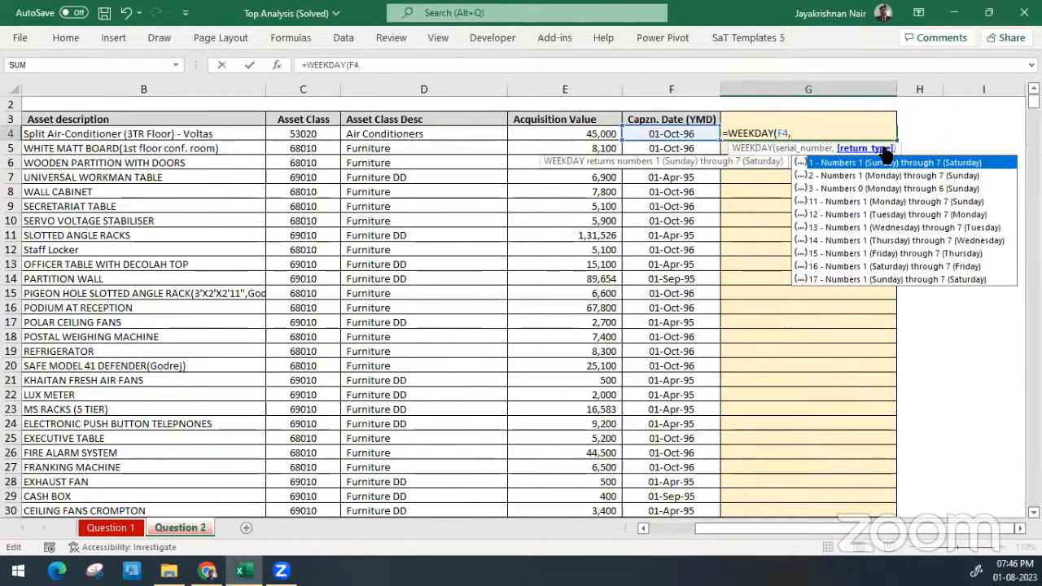
click(877, 177)
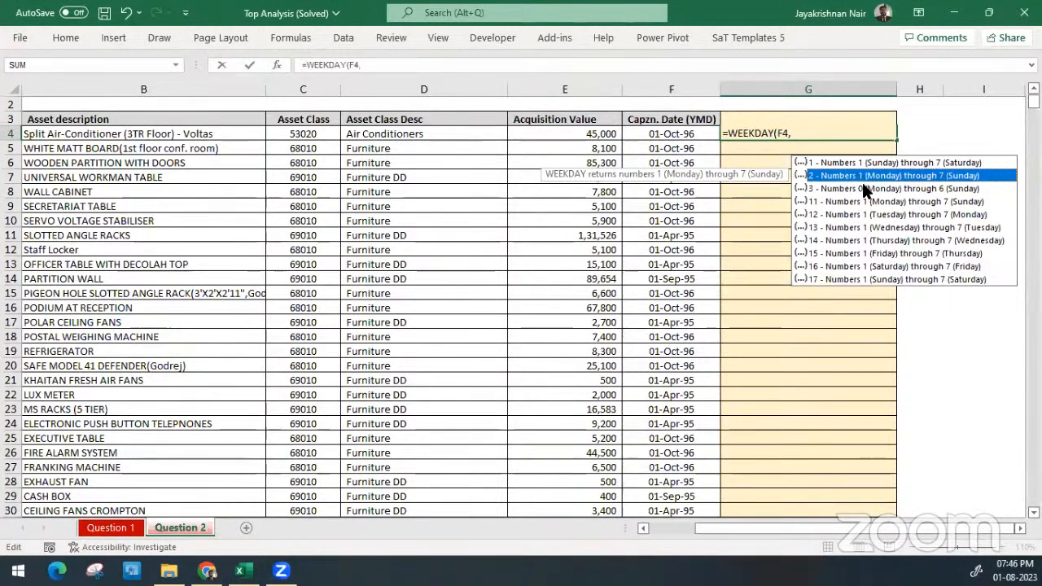
double_click(961, 181)
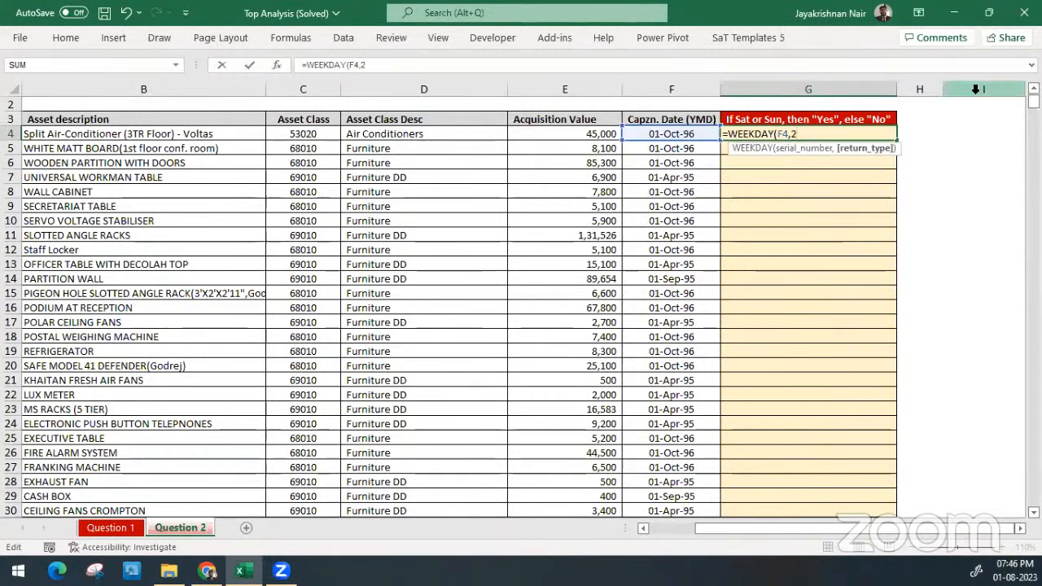
key(Return)
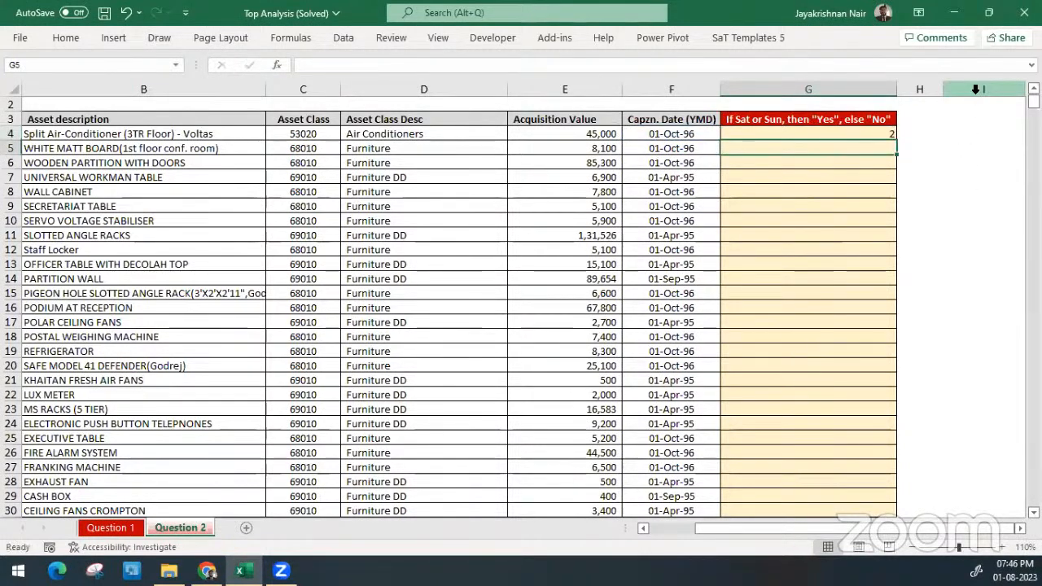
Fill the WEEKDAY formula from G4 down to the last asset row, undoing and redoing the fill once
key(Up)
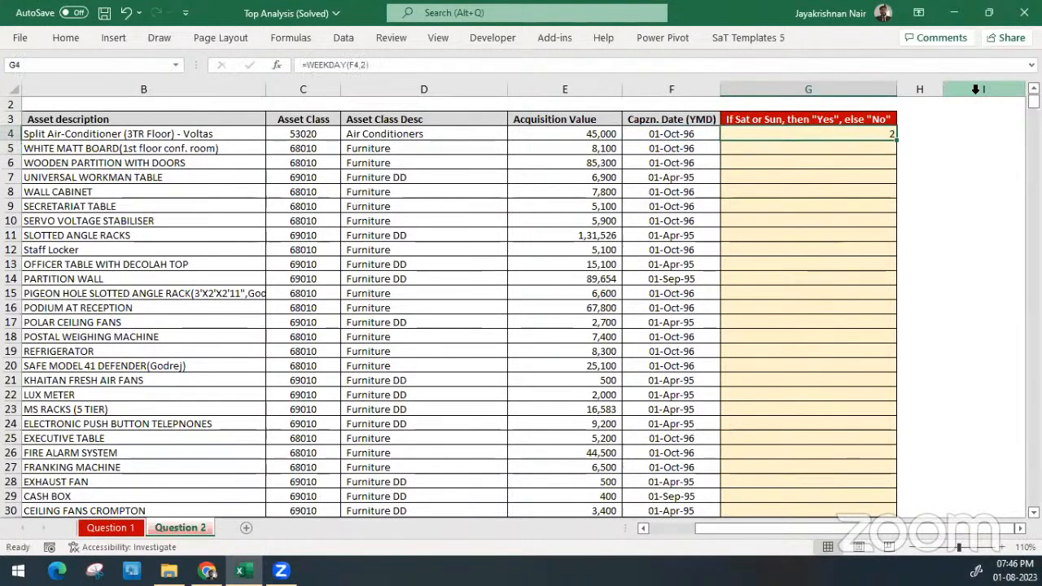
double_click(896, 140)
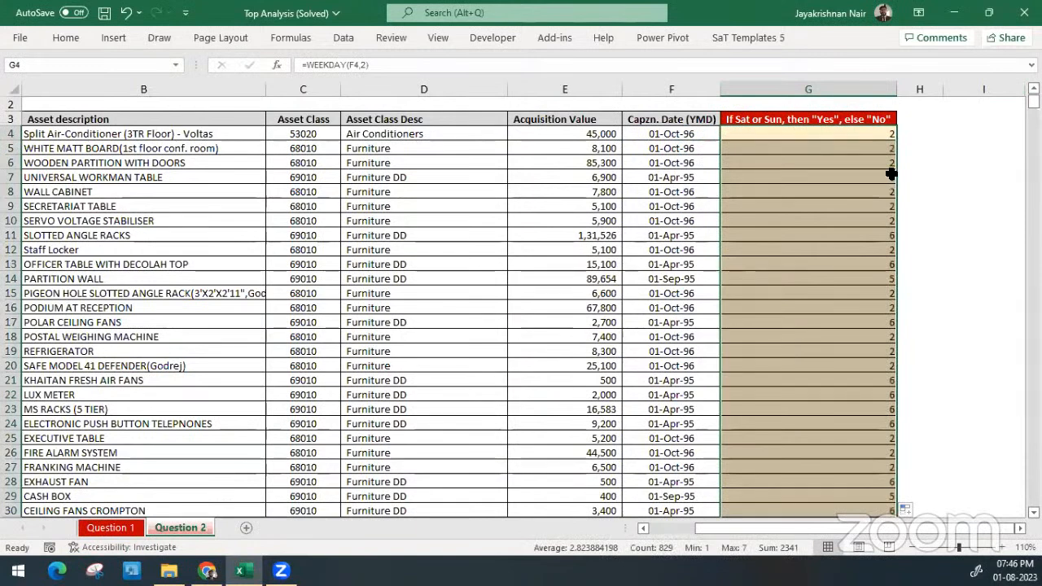
key(ctrl+z)
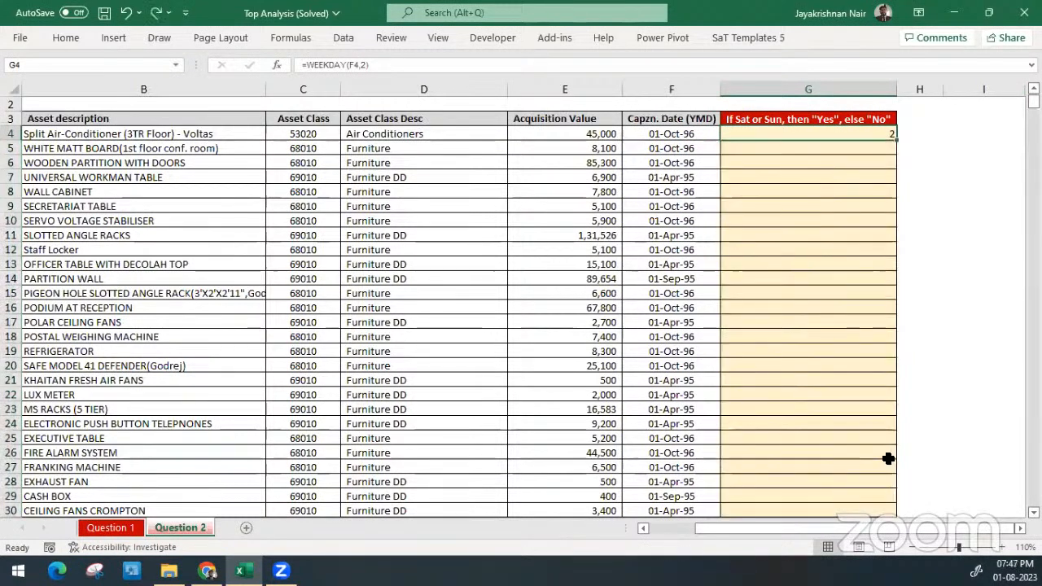
key(ctrl+y)
key(ctrl+q)
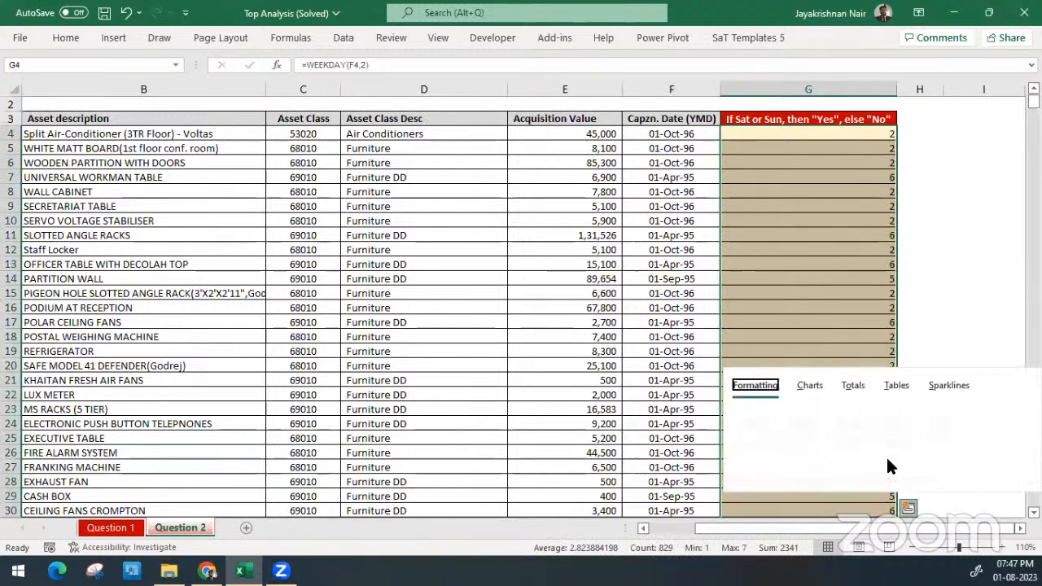
Enter the note "6 and 7" in H4 and move it to I3
click(923, 135)
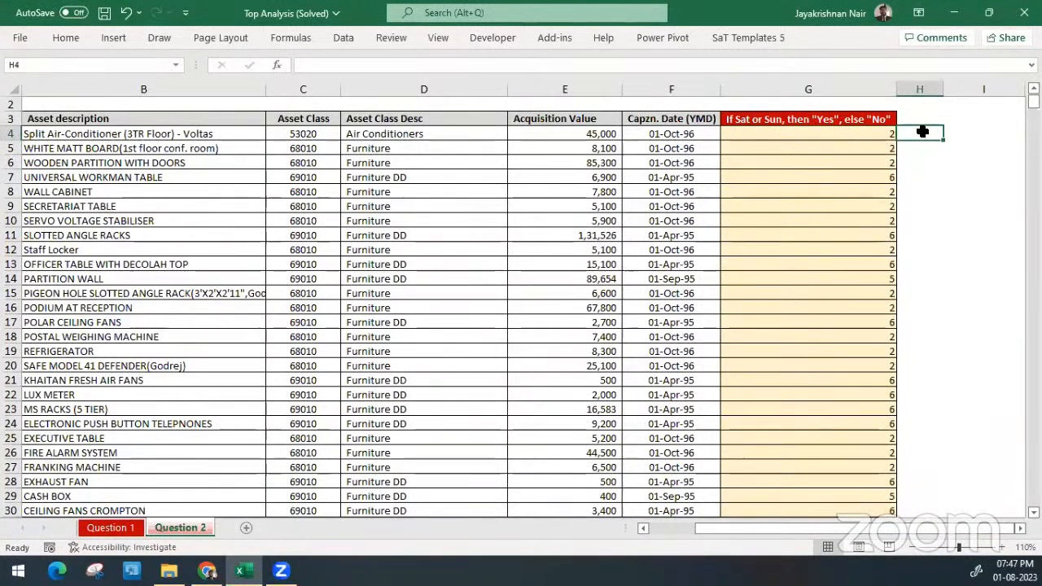
text(6)
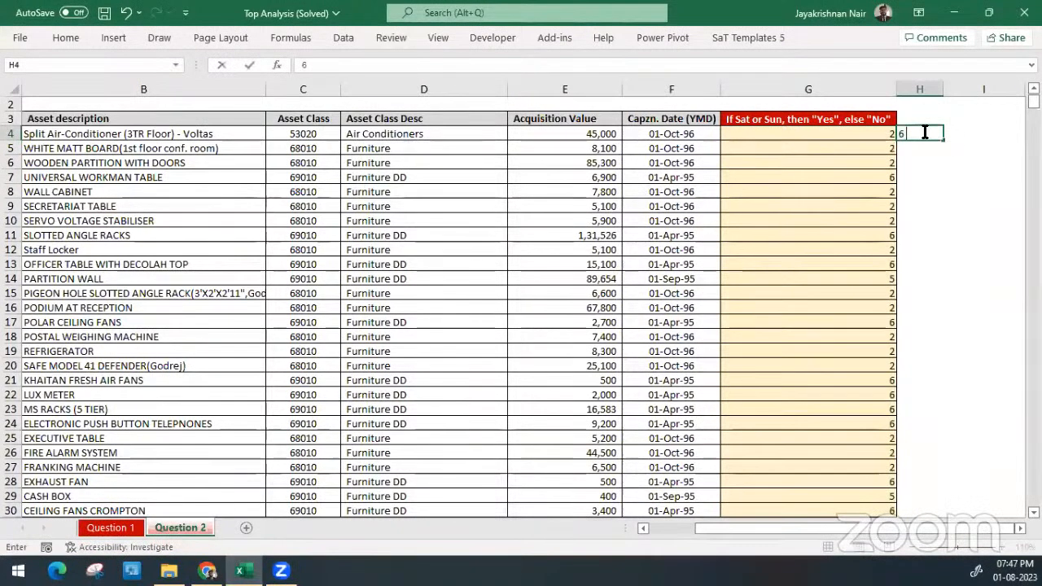
text( and 7)
key(ctrl+Return)
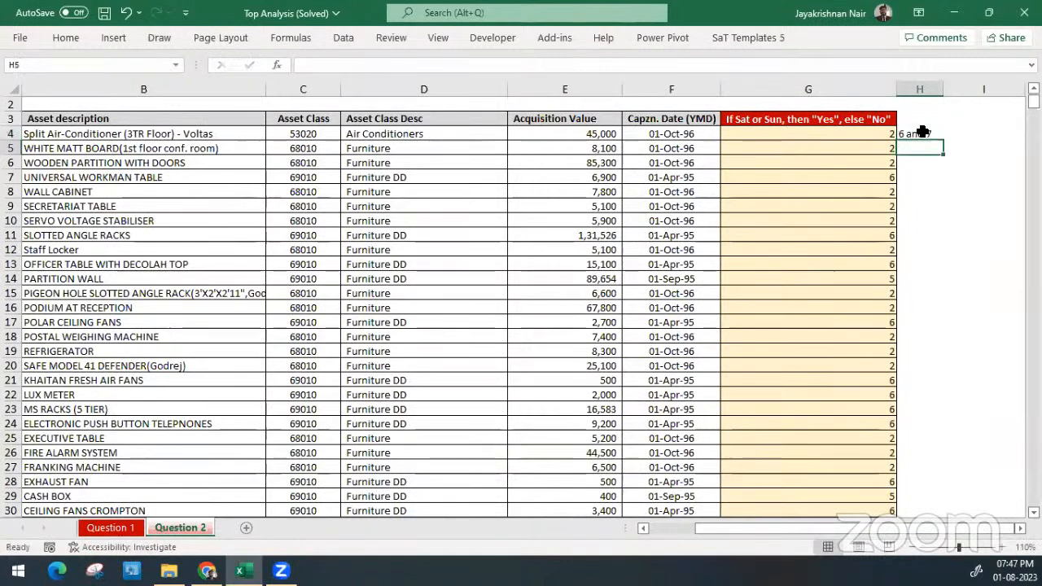
key(ctrl+x)
key(Right)
key(Up)
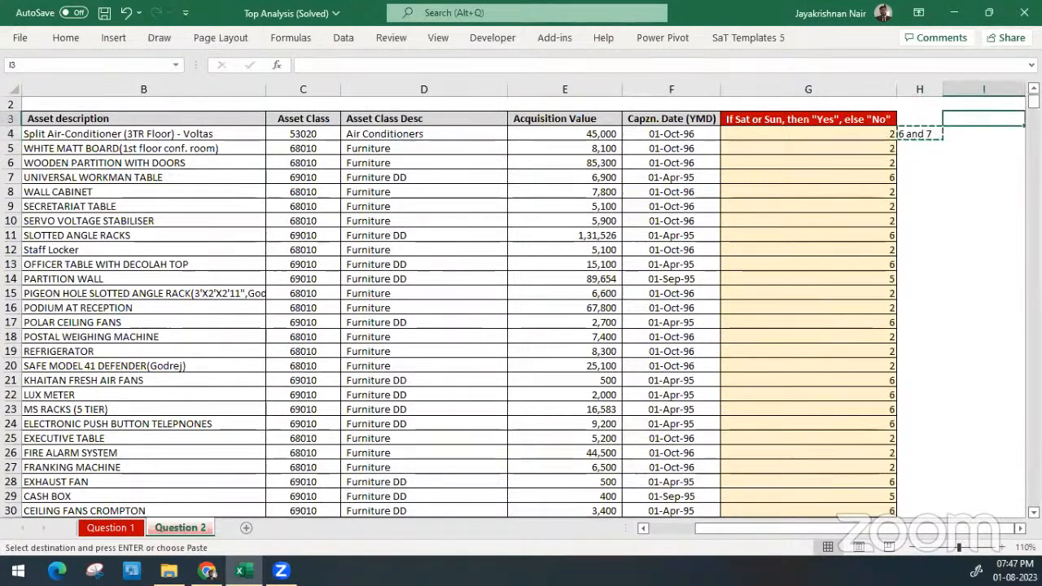
key(ctrl+v)
key(Left)
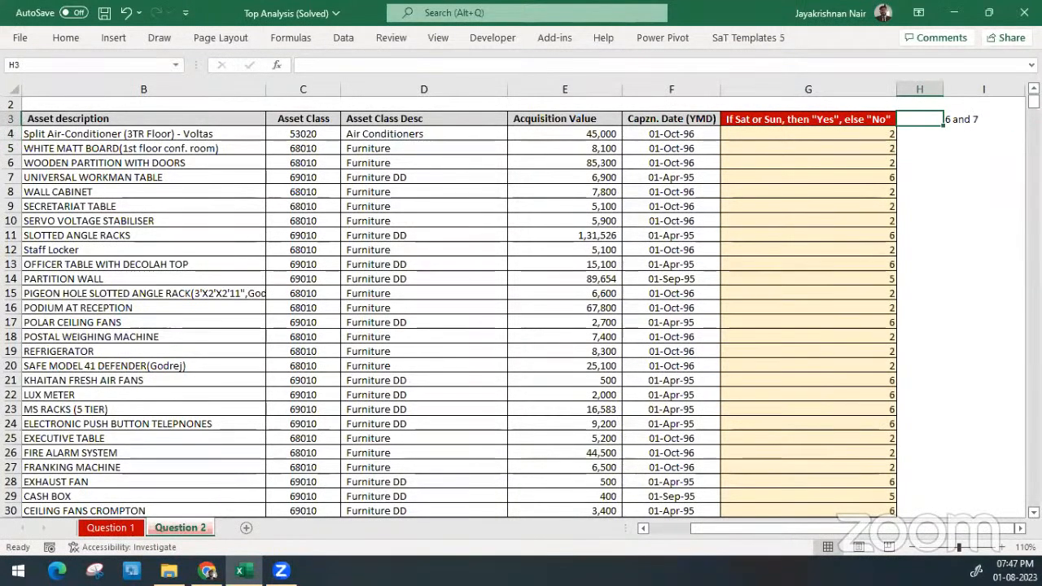
Clear the weekend number note from I3
key(Down)
key(Left)
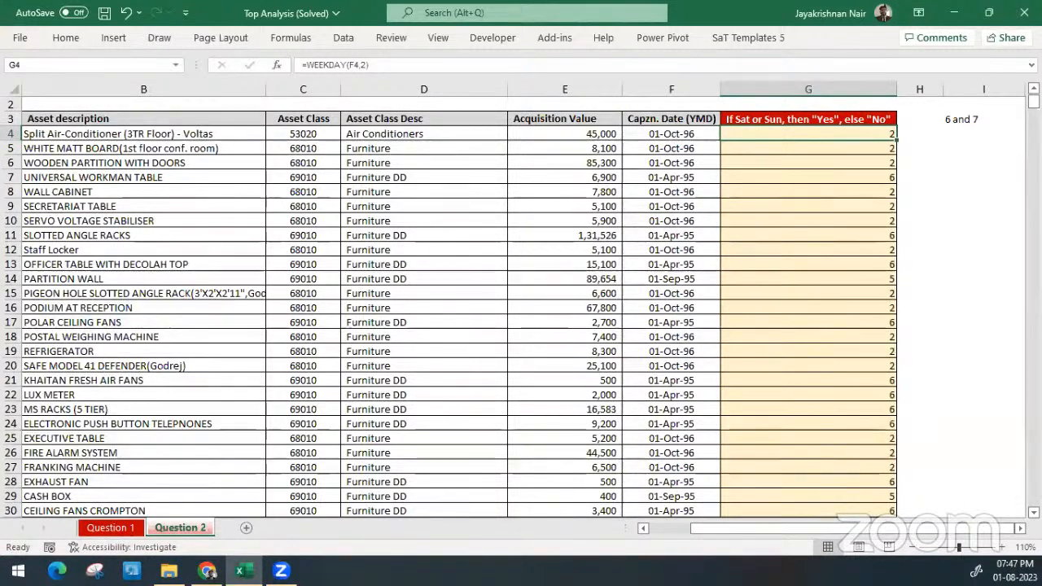
key(Up)
key(Right)
key(Right)
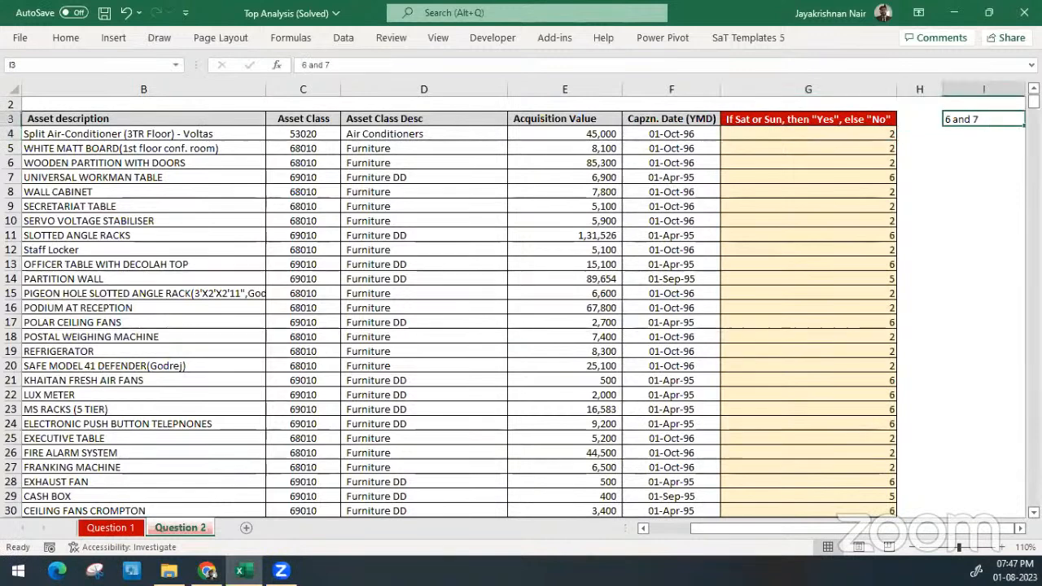
key(Delete)
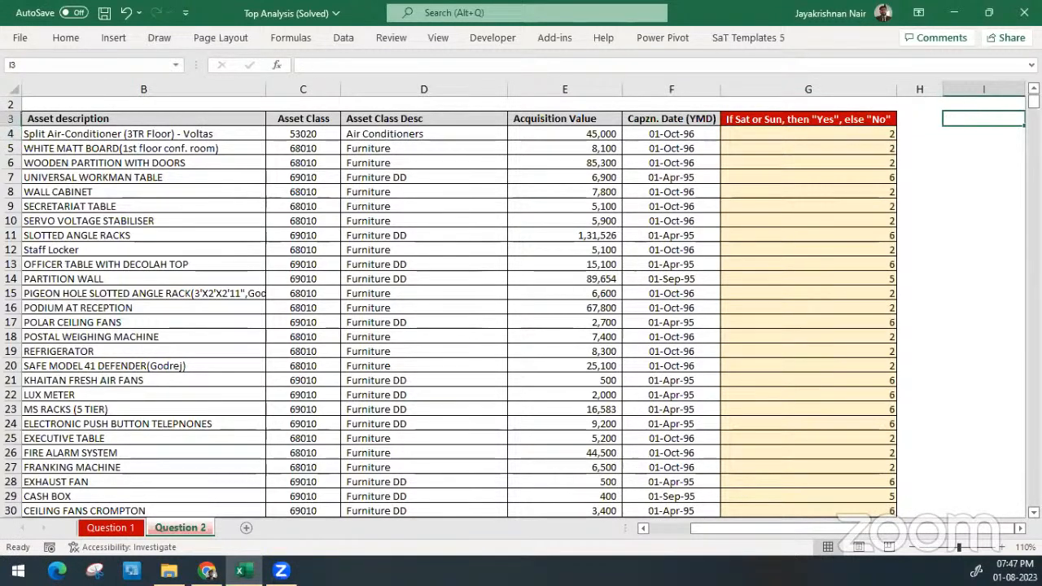
Wrap the WEEKDAY formula in G4 in an IF that tests whether the result is >=6
key(Left)
key(Left)
key(Down)
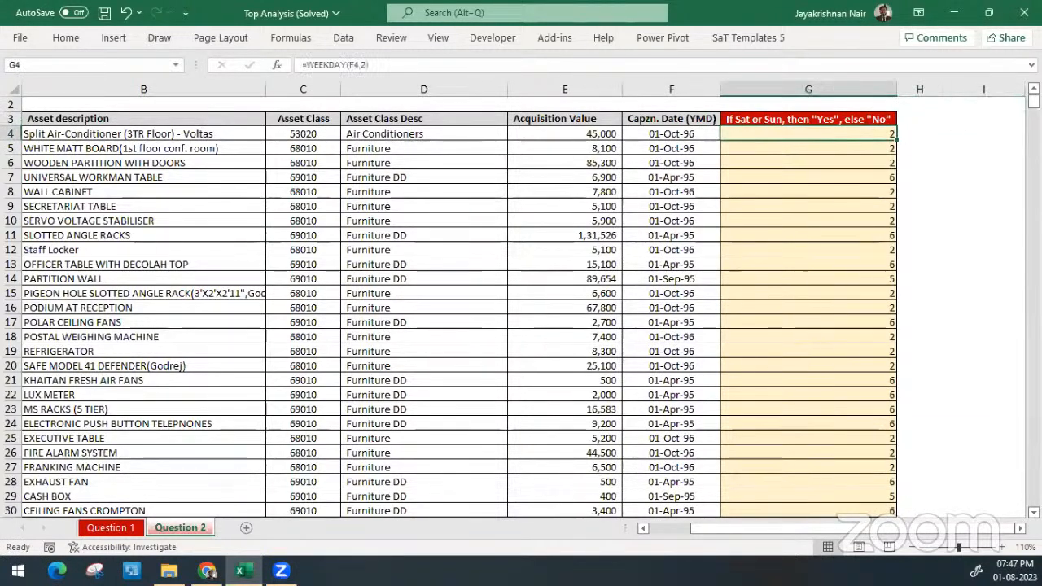
key(F2)
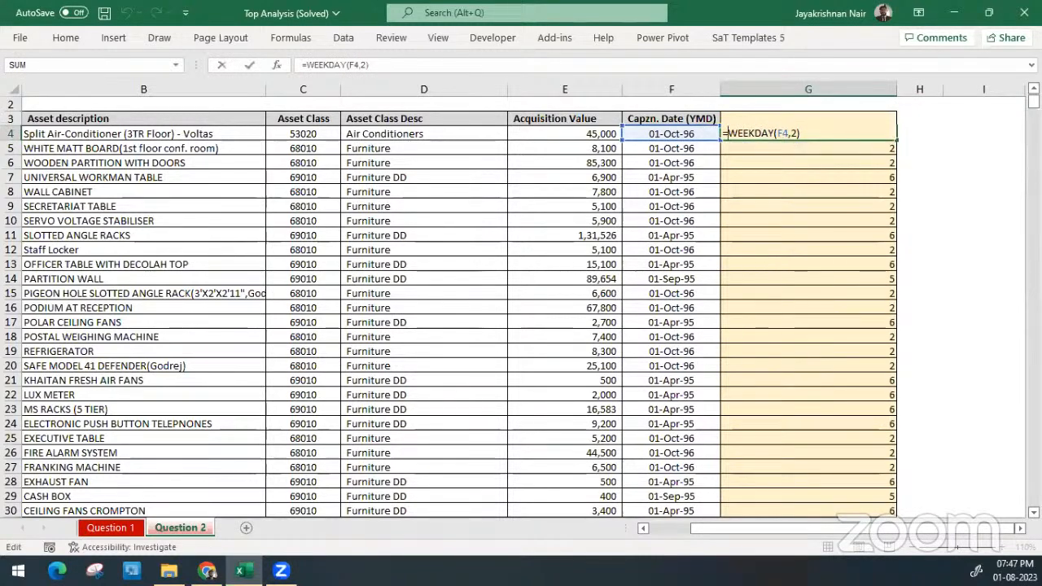
text(IF()
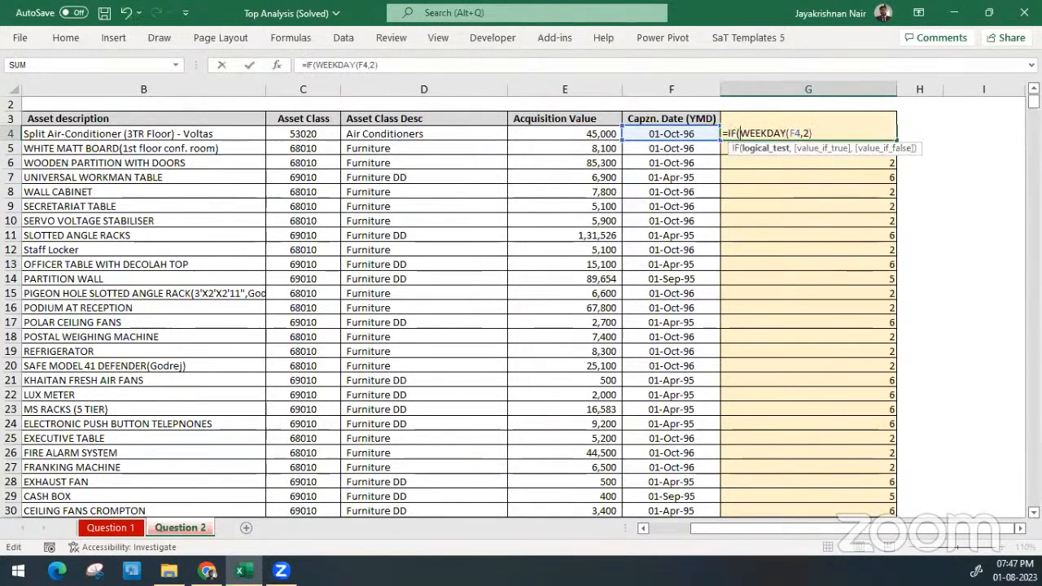
key(Right)
key(Right)
key(Right)
key(Right)
key(Right)
key(Right)
key(Right)
key(Right)
key(Right)
key(Right)
key(Right)
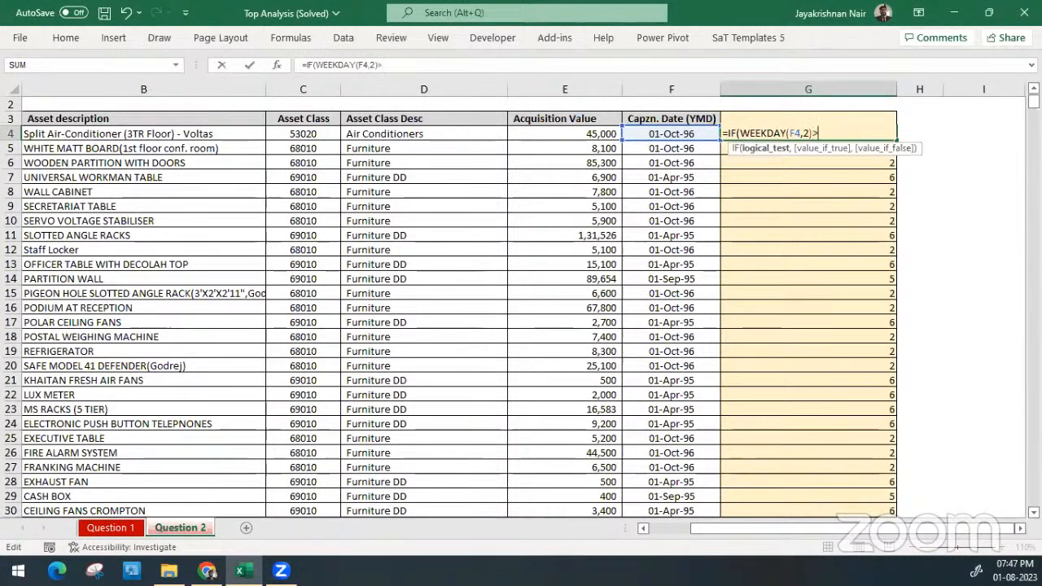
text(>)
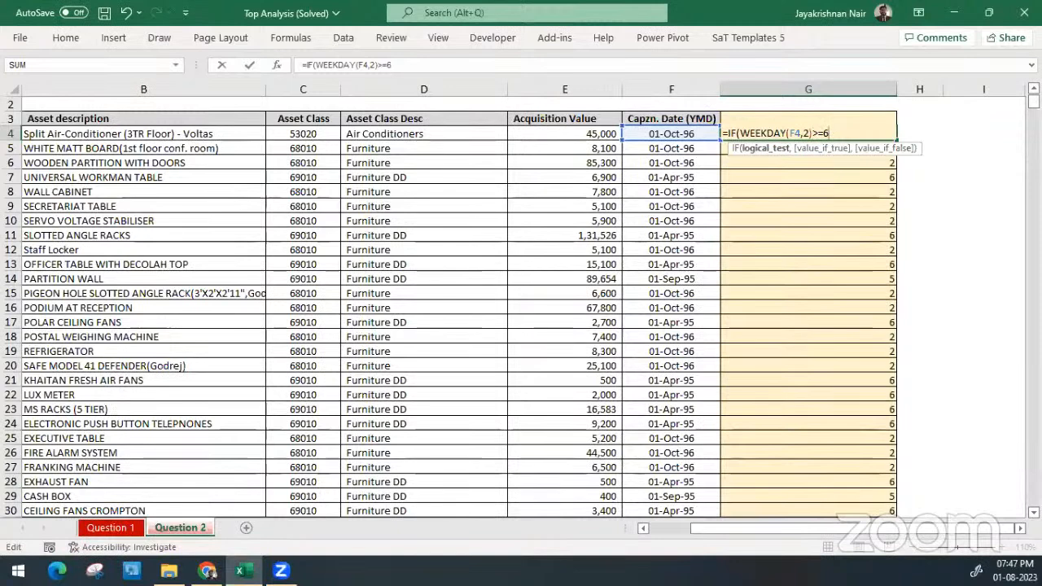
Complete G4 as =IF(WEEKDAY(F4,2)>=6,"Yes","No") and fill the formula down to the last asset row
text(,")
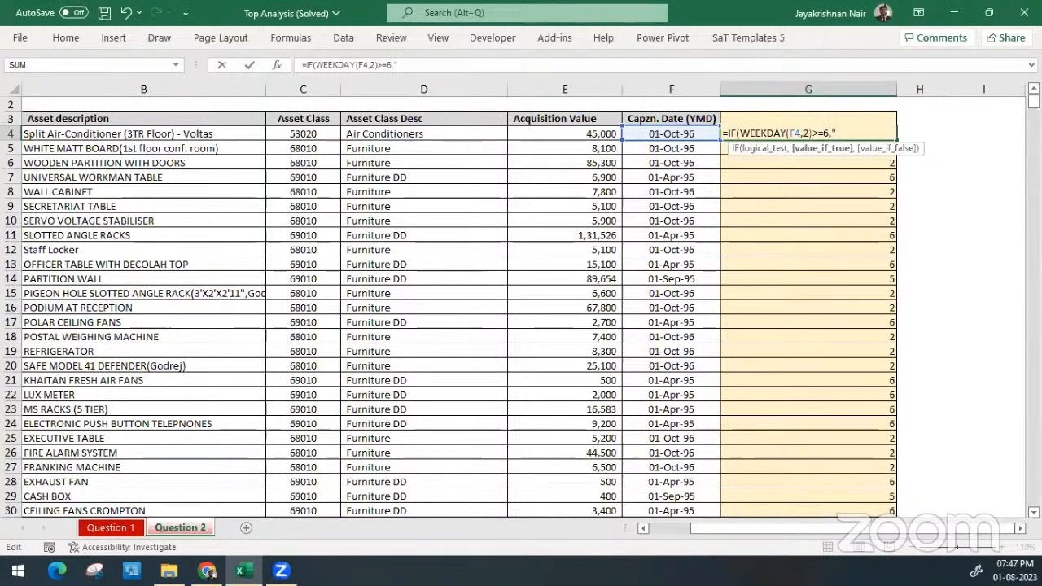
text(Yes")
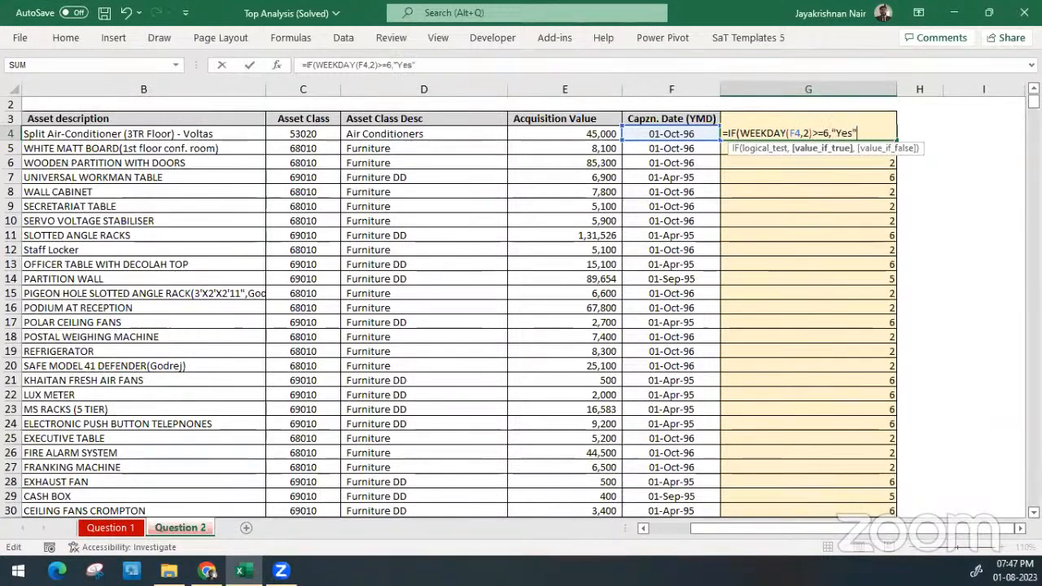
text(,")
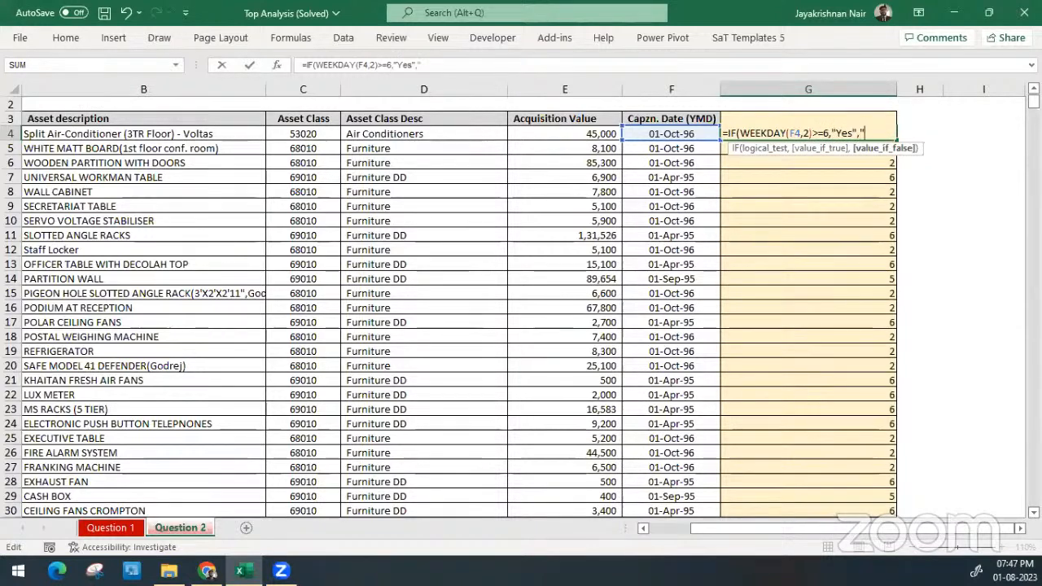
text(No")
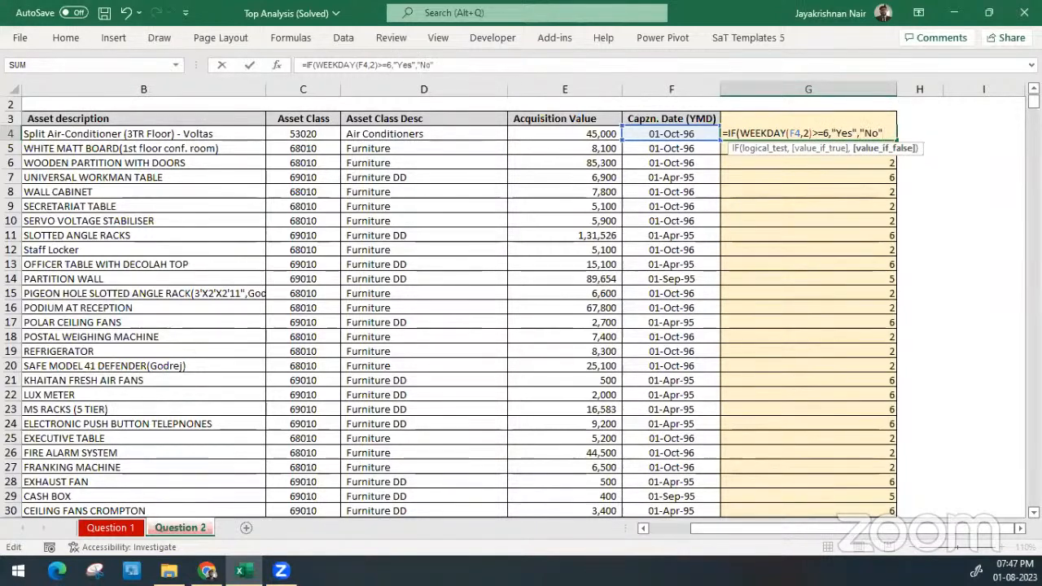
text())
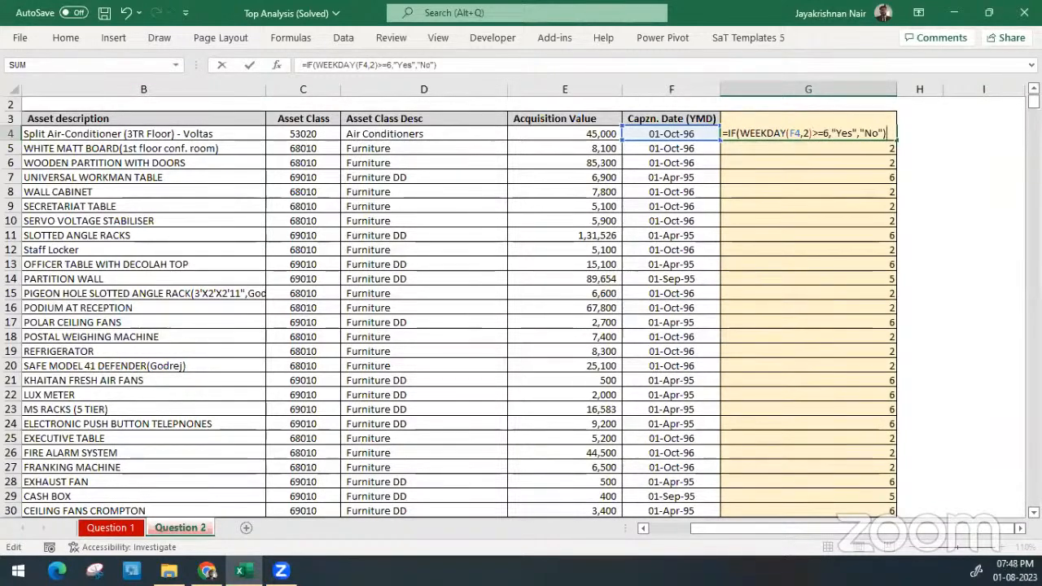
key(ctrl+Return)
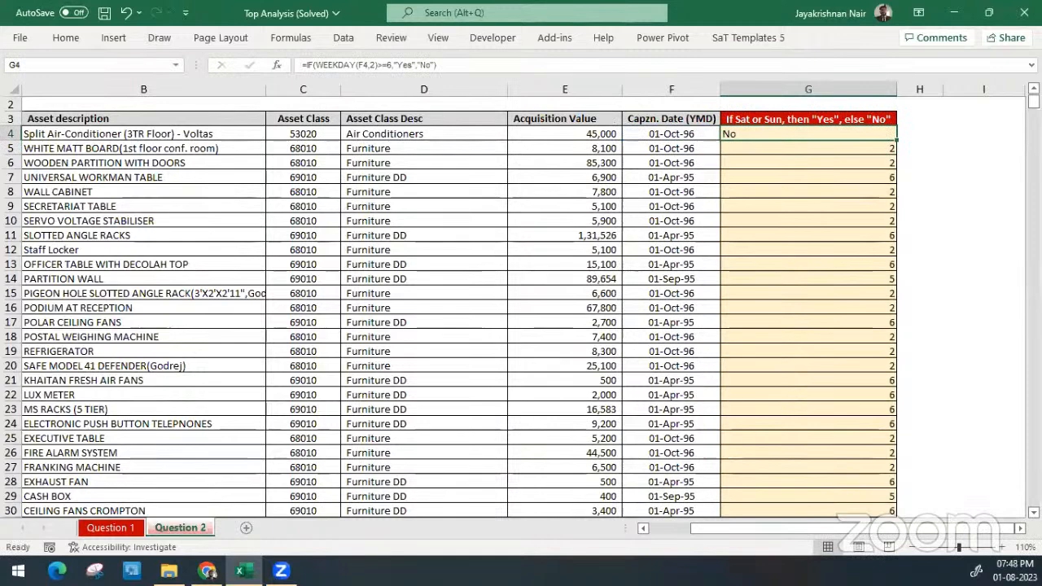
double_click(895, 142)
click(794, 173)
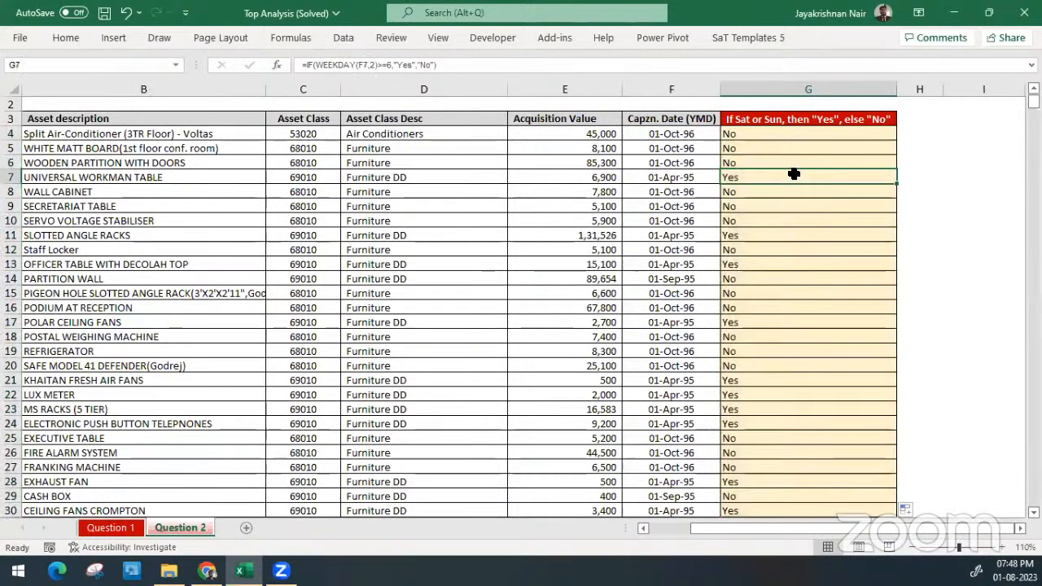
Add filters to the asset table and show only the rows with "Yes" in the weekend column
key(ctrl+shift+l)
key(Up)
key(Up)
key(Up)
key(Up)
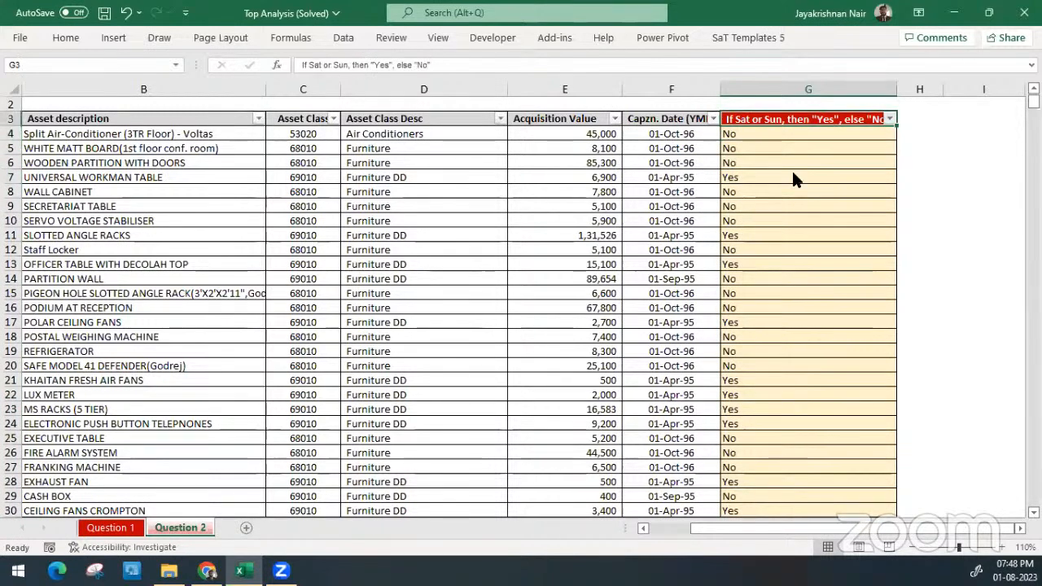
key(alt+Down)
click(736, 312)
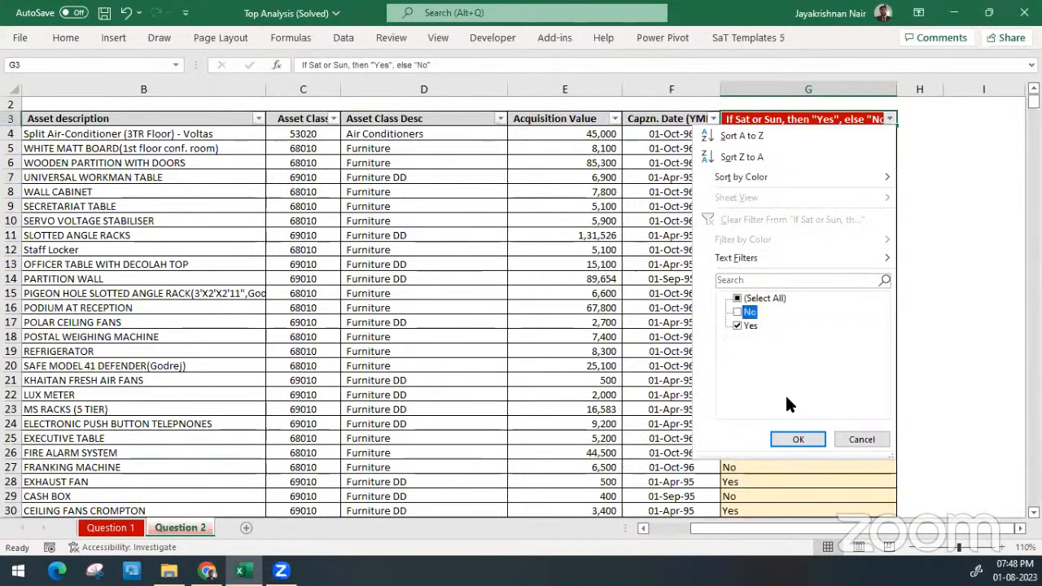
click(798, 439)
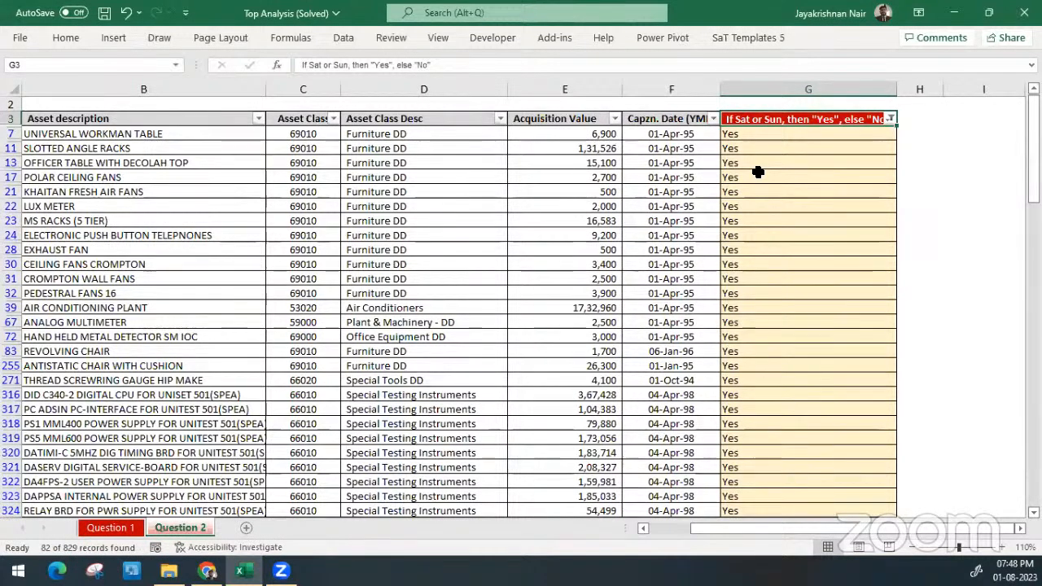
Clear the weekend column's filter so all asset rows are included again
key(alt)
key(a)
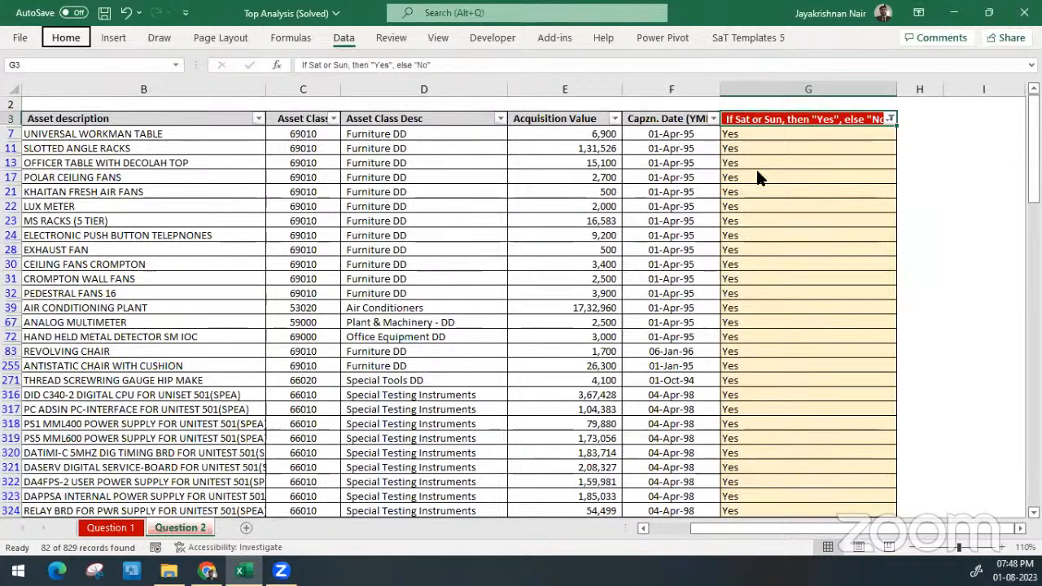
key(x)
key(Escape)
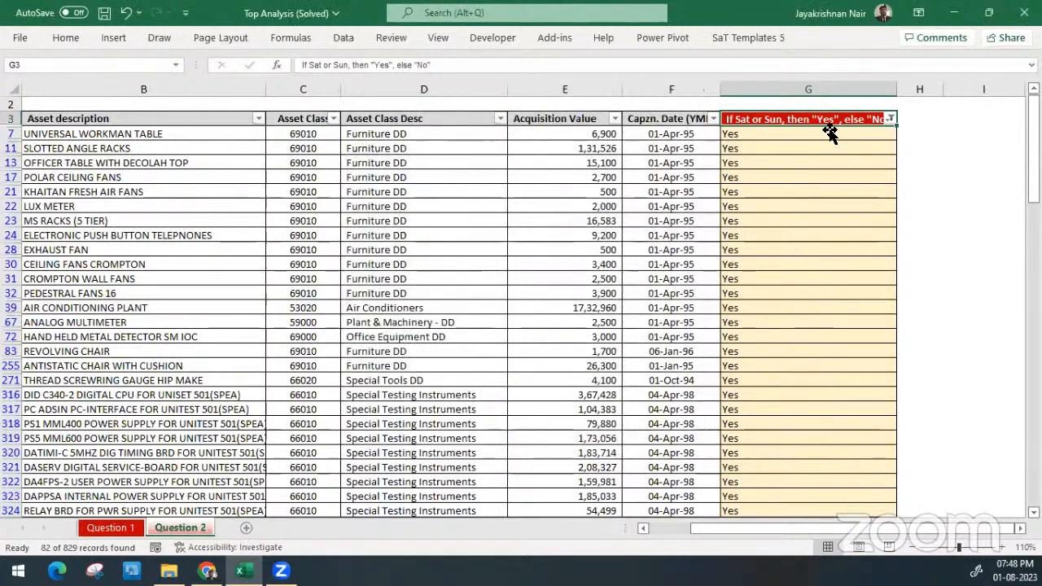
key(alt)
key(a)
key(c)
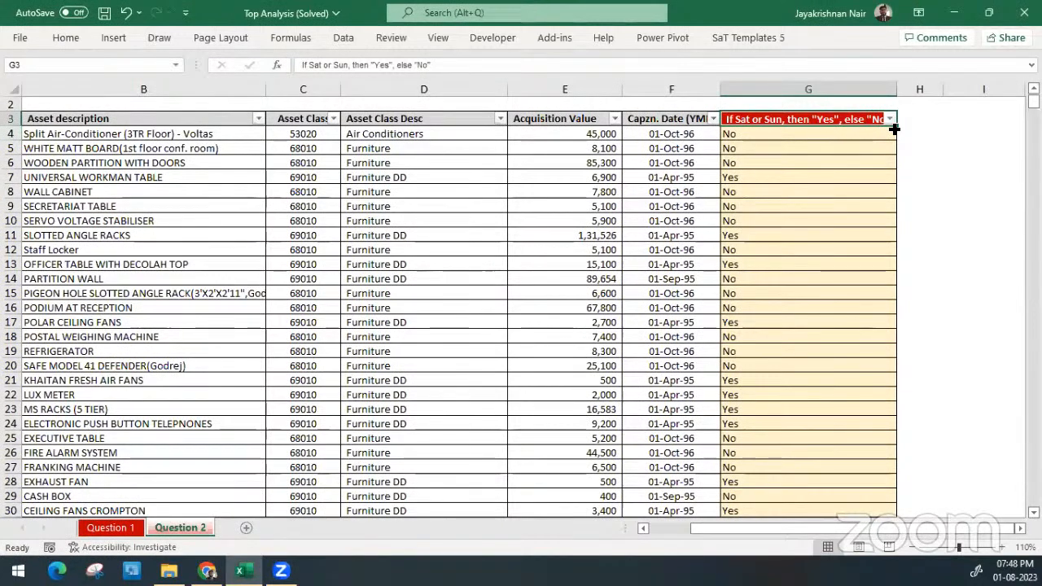
Undo the filters, weekend formulas, helper dates and date conversion, back to the original YMD numbers in column F and an empty column G
key(ctrl+z)
key(ctrl+z)
key(ctrl+z)
key(ctrl+z)
key(ctrl+z)
key(ctrl+z)
key(ctrl+z)
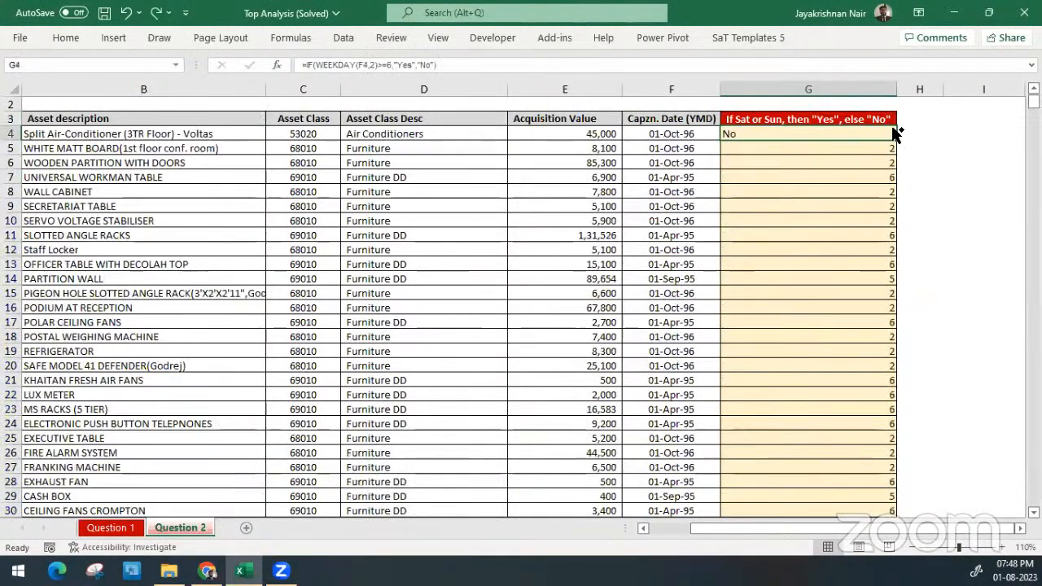
key(ctrl+z)
key(ctrl+z)
key(ctrl+z)
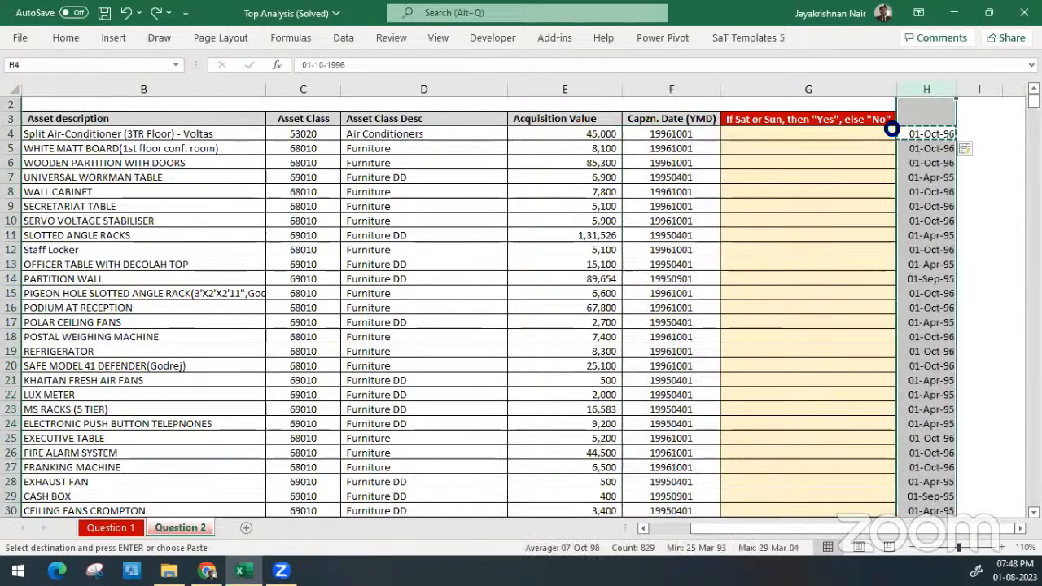
key(ctrl+z)
key(ctrl+z)
key(ctrl+z)
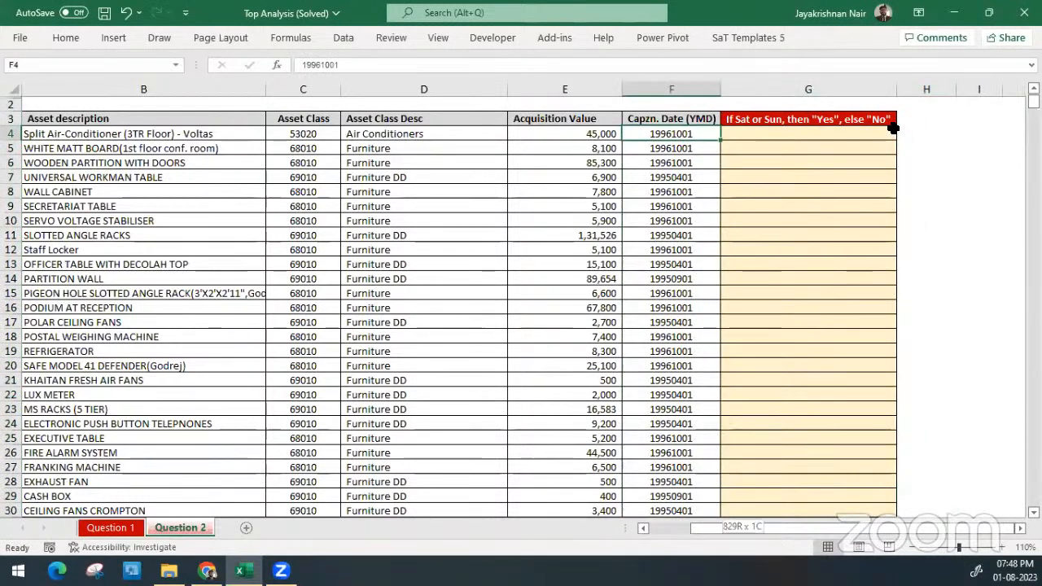
Convert the capitalisation dates from F4 down in place with Text to Columns, without delimiters, using the Date format YMD
key(ctrl+shift+Down)
key(ctrl+BackSpace)
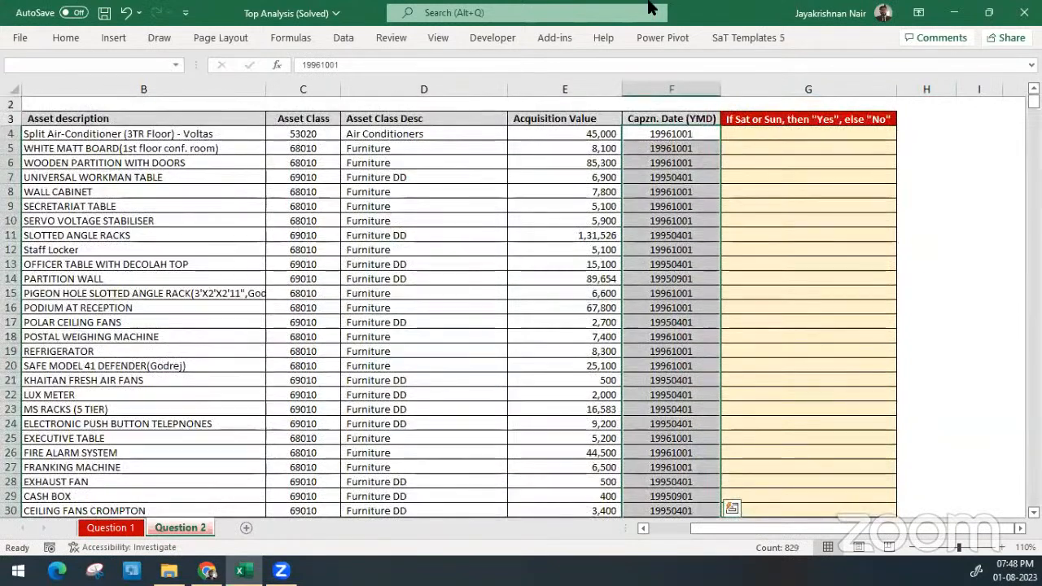
click(343, 38)
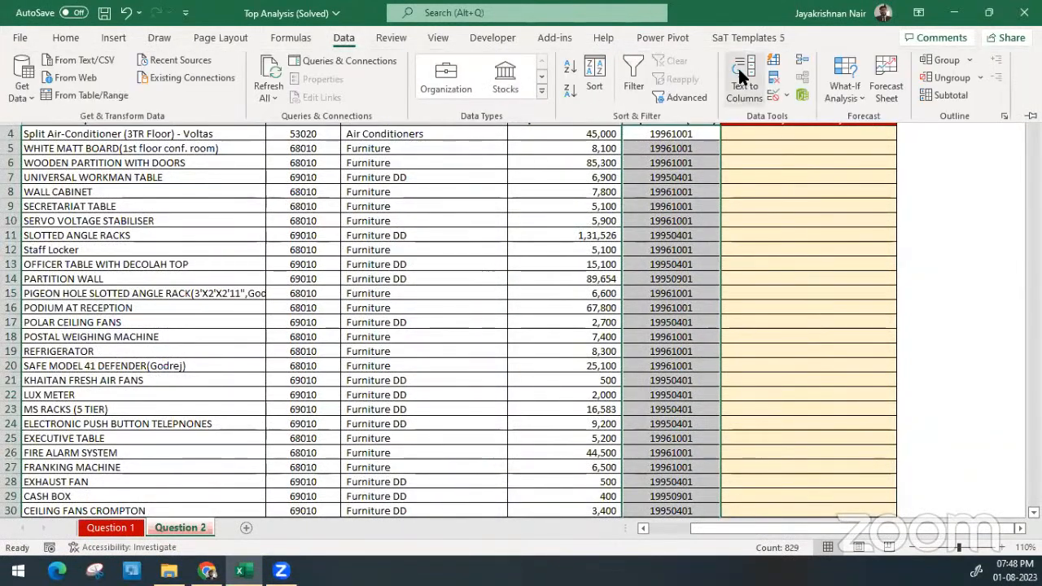
click(739, 77)
click(477, 360)
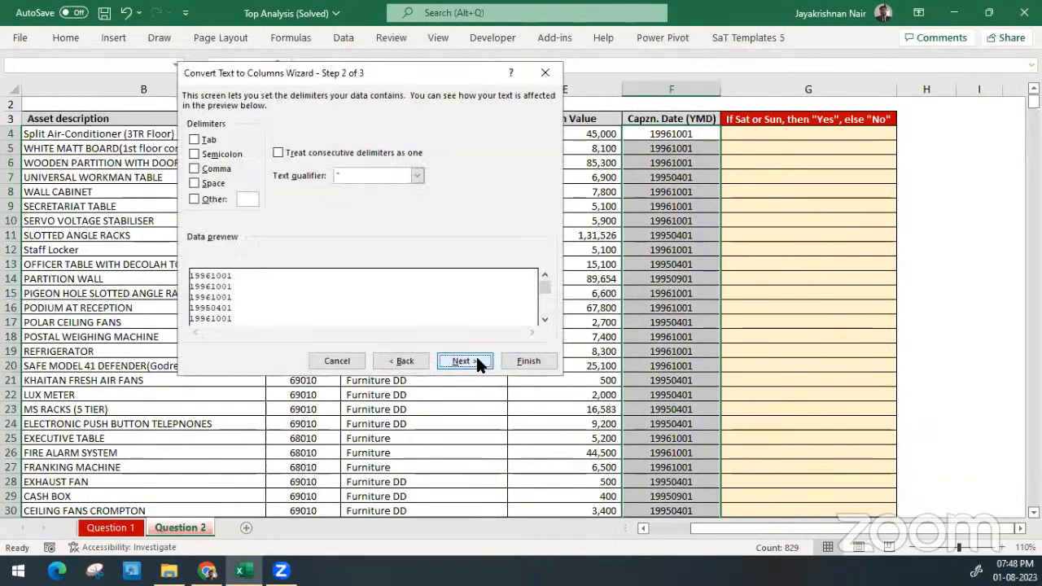
click(473, 364)
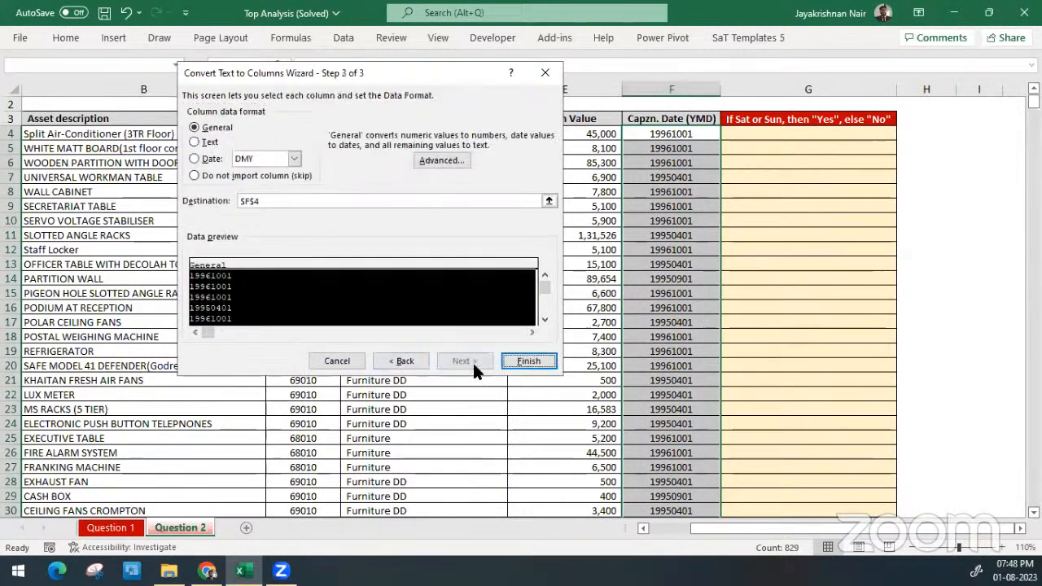
click(203, 159)
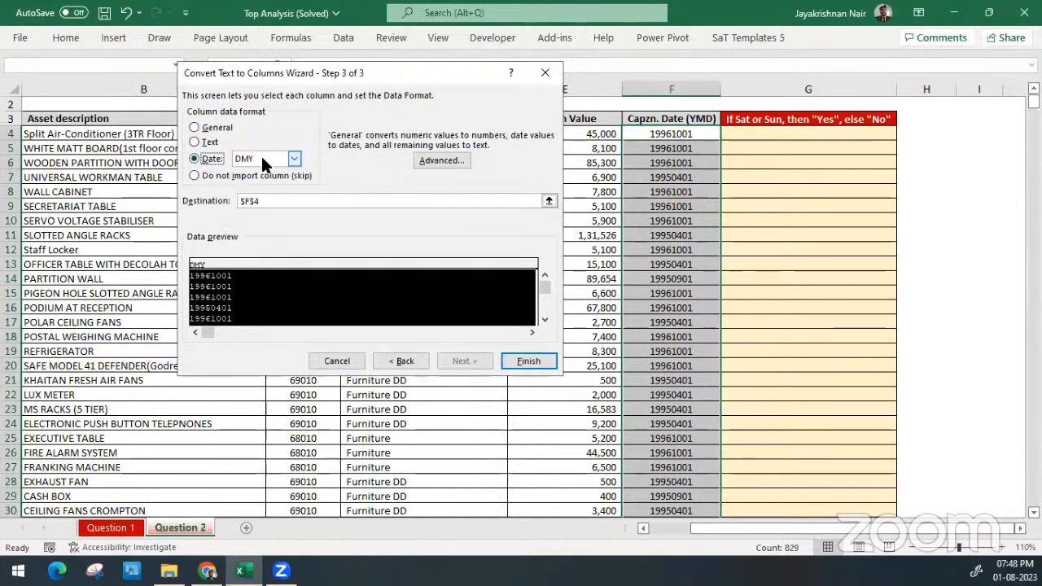
click(262, 159)
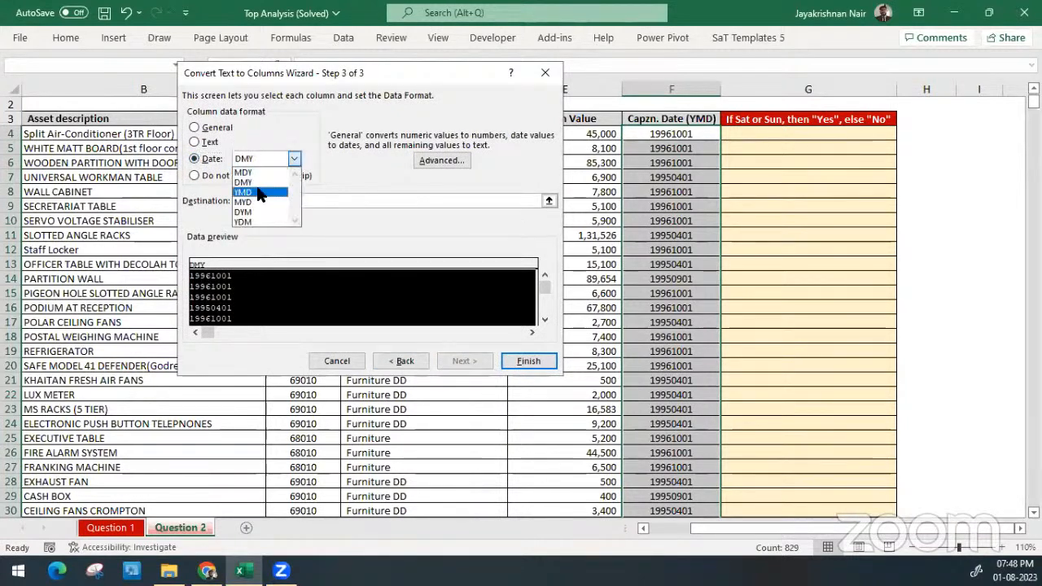
click(259, 192)
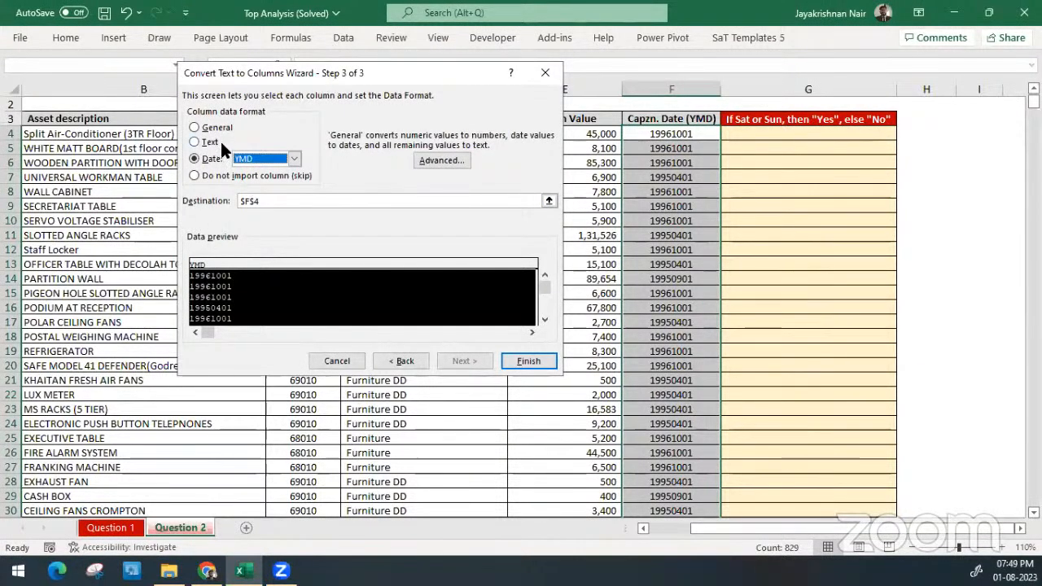
click(527, 360)
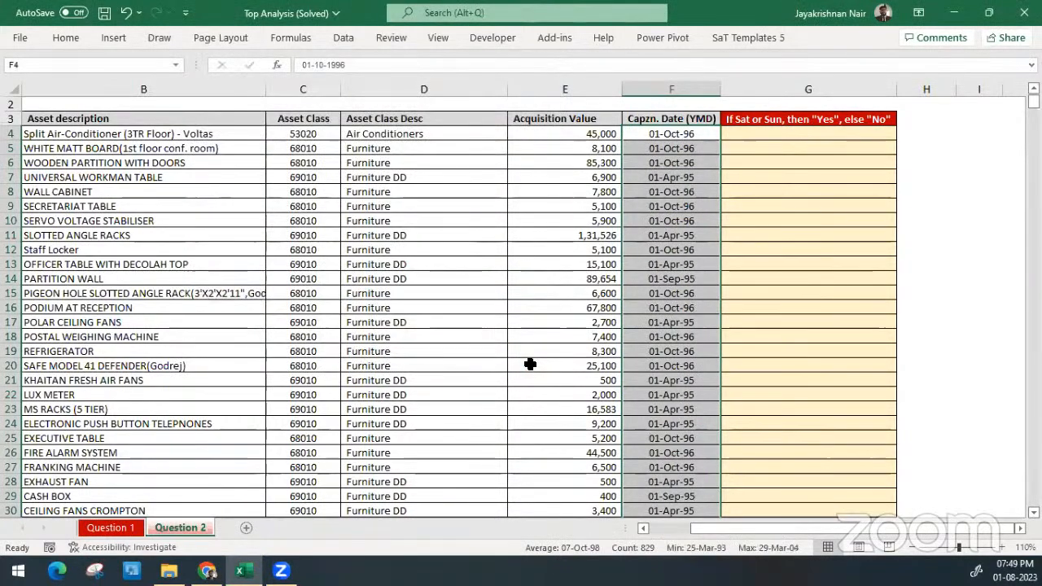
Begin a WEEKDAY formula in G4 for the capitalisation date in F4, using return type 2 (Monday = 1 through Sunday = 7)
click(776, 138)
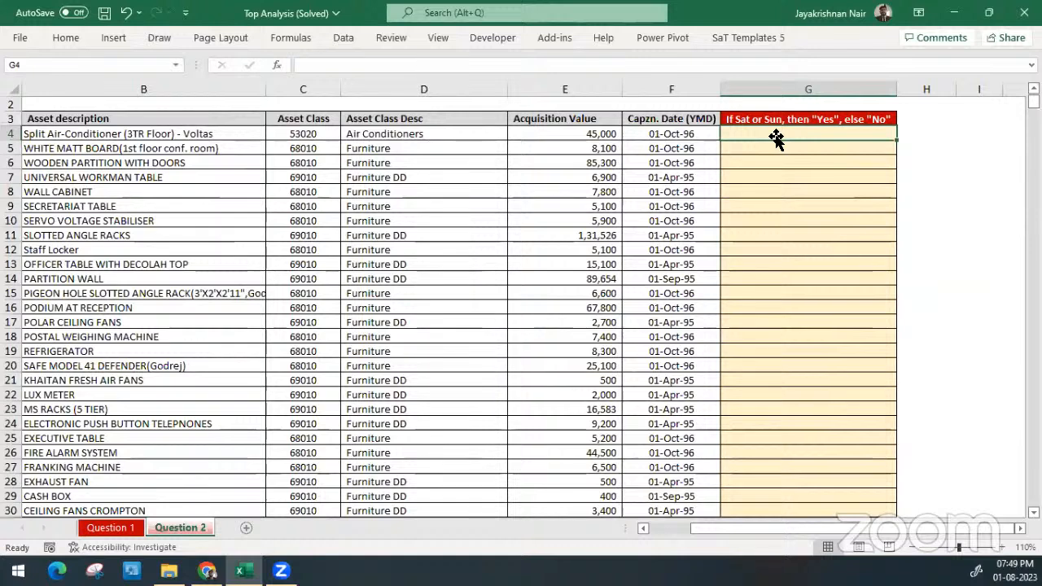
text(=)
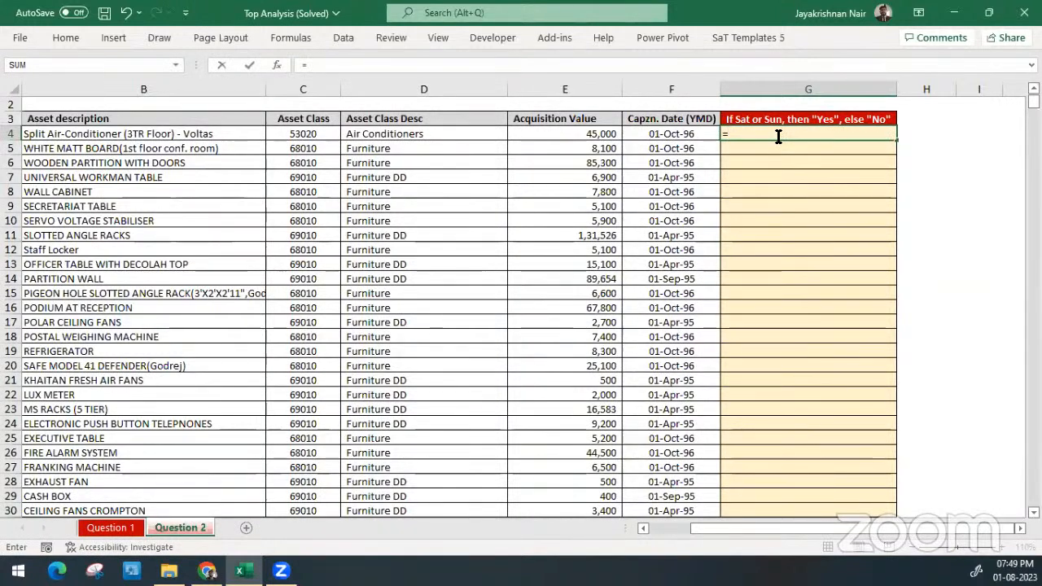
text(wee)
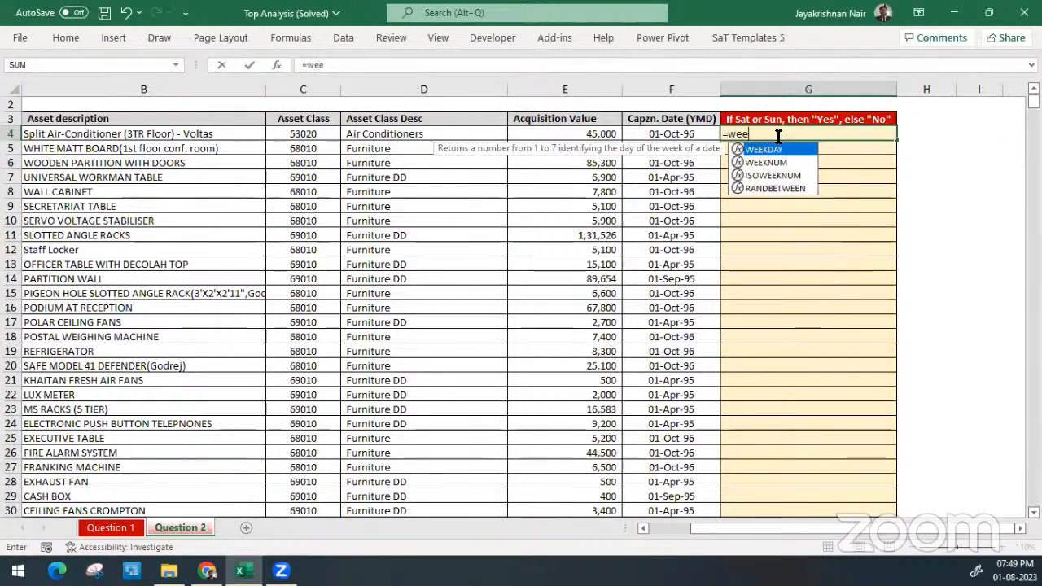
key(Tab)
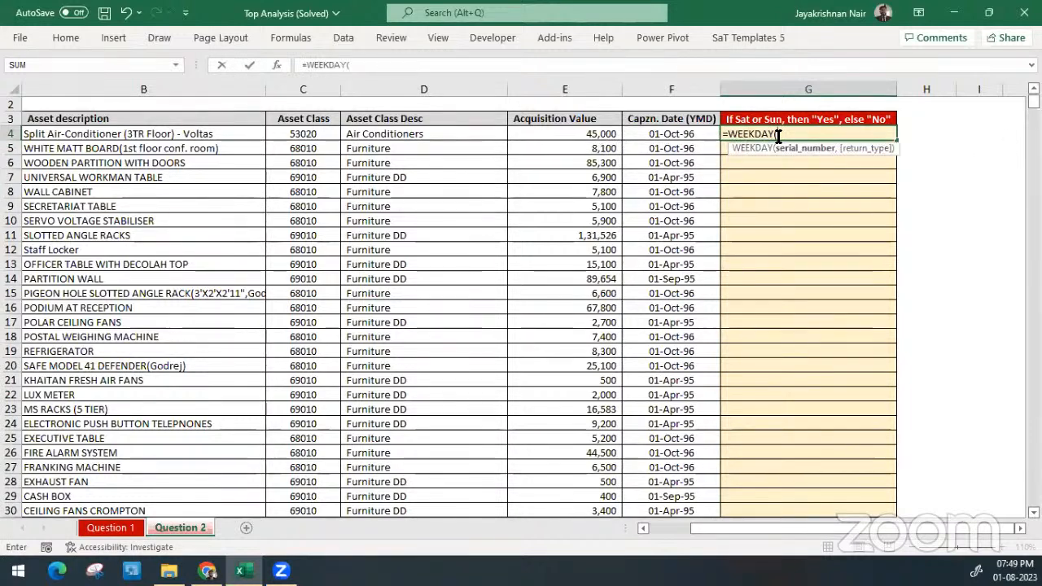
click(680, 134)
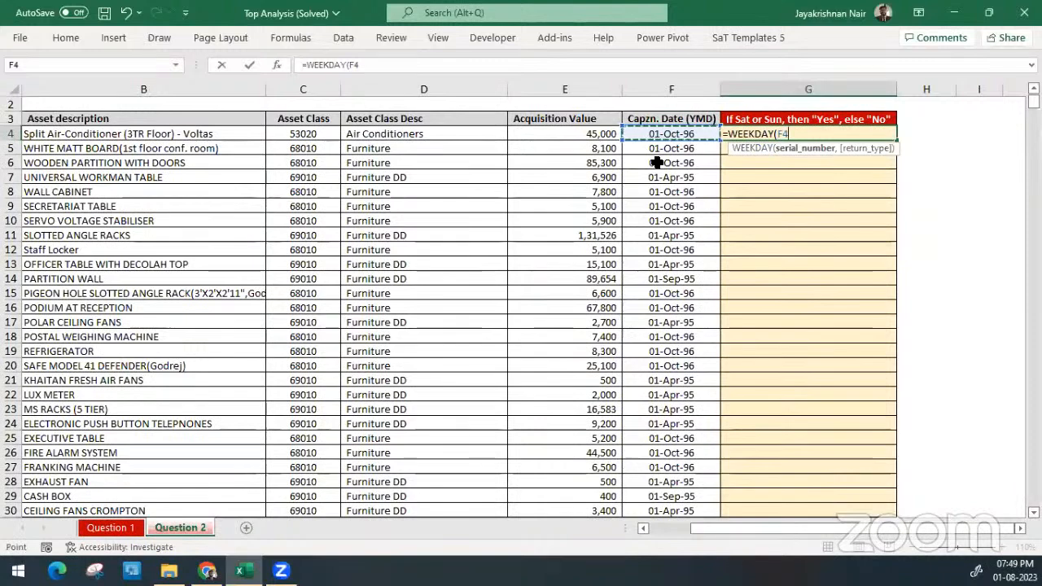
text(,)
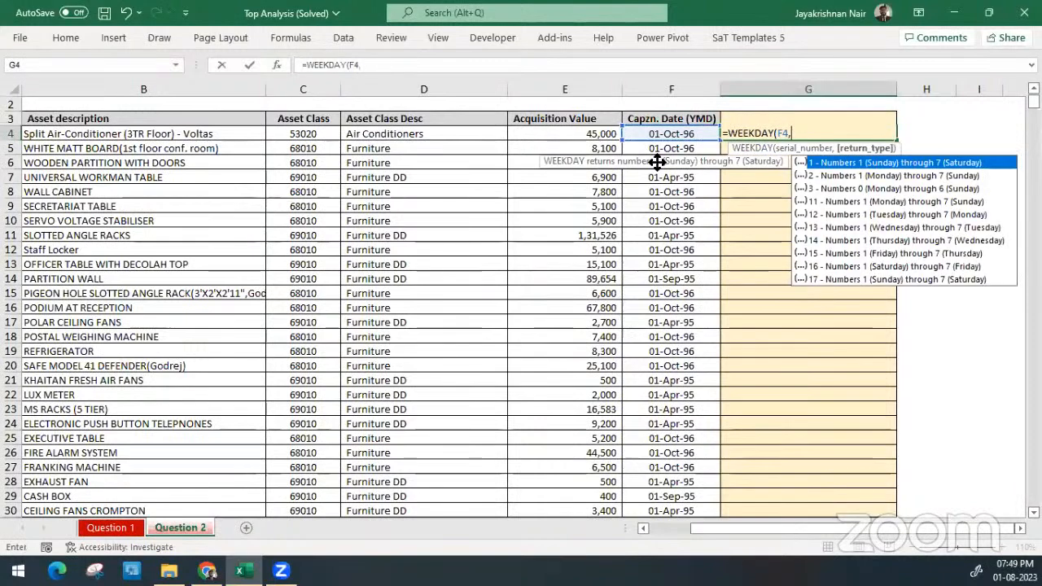
double_click(838, 175)
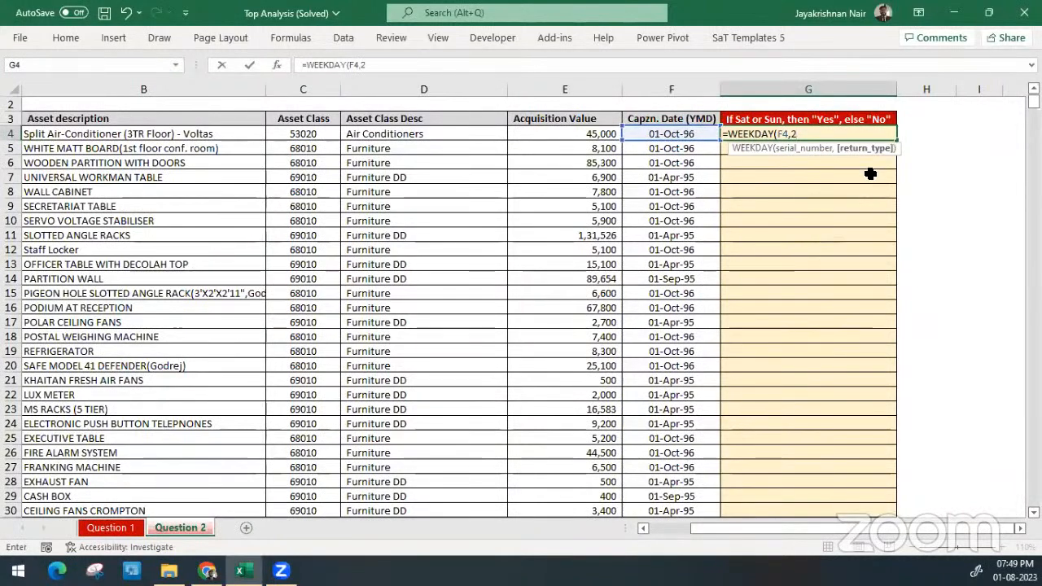
key(BackSpace)
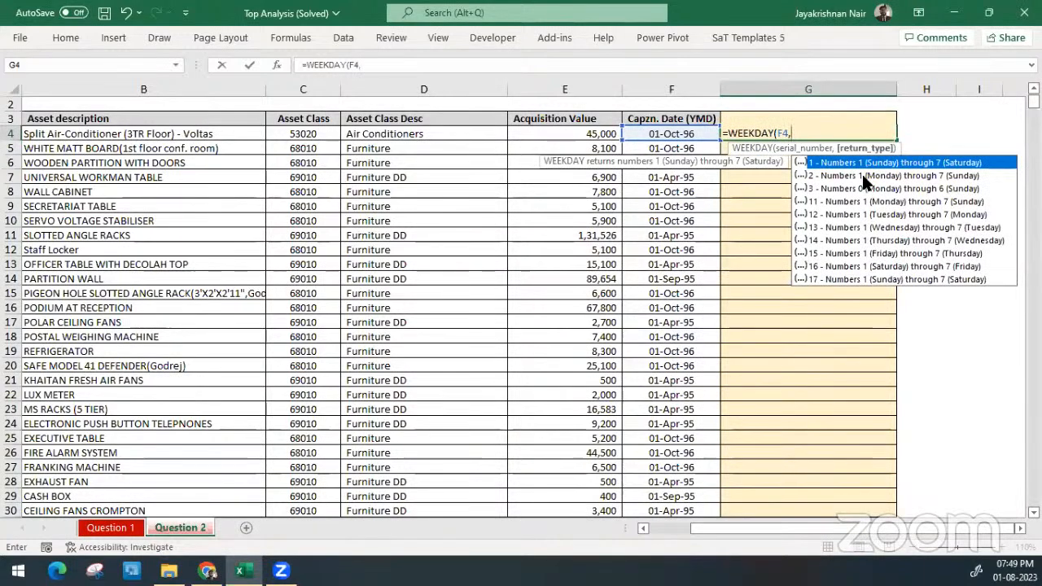
double_click(960, 175)
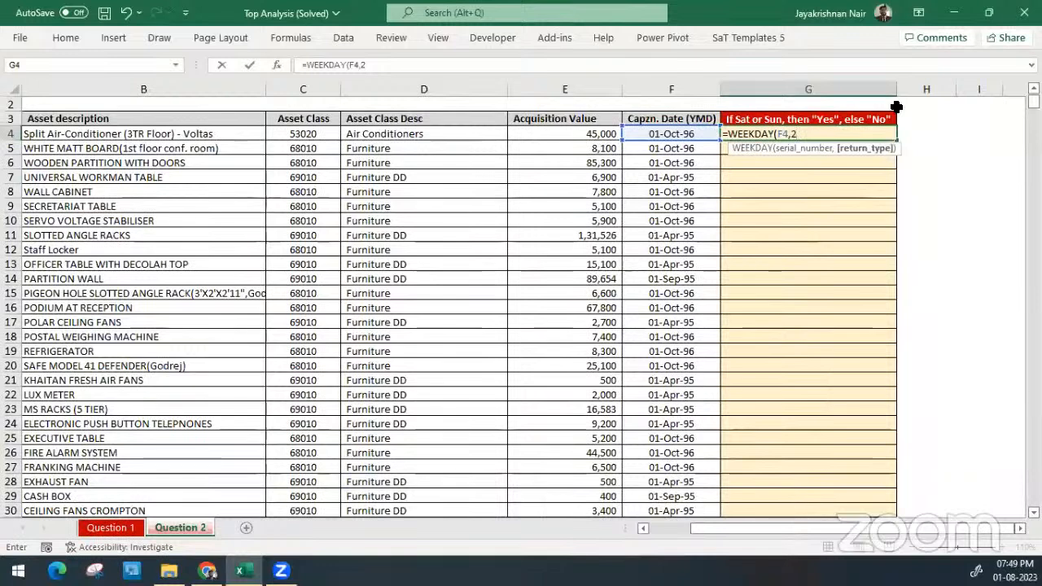
text())
Wrap the WEEKDAY expression in G4 in an IF function, with a logical test of >=6
click(727, 134)
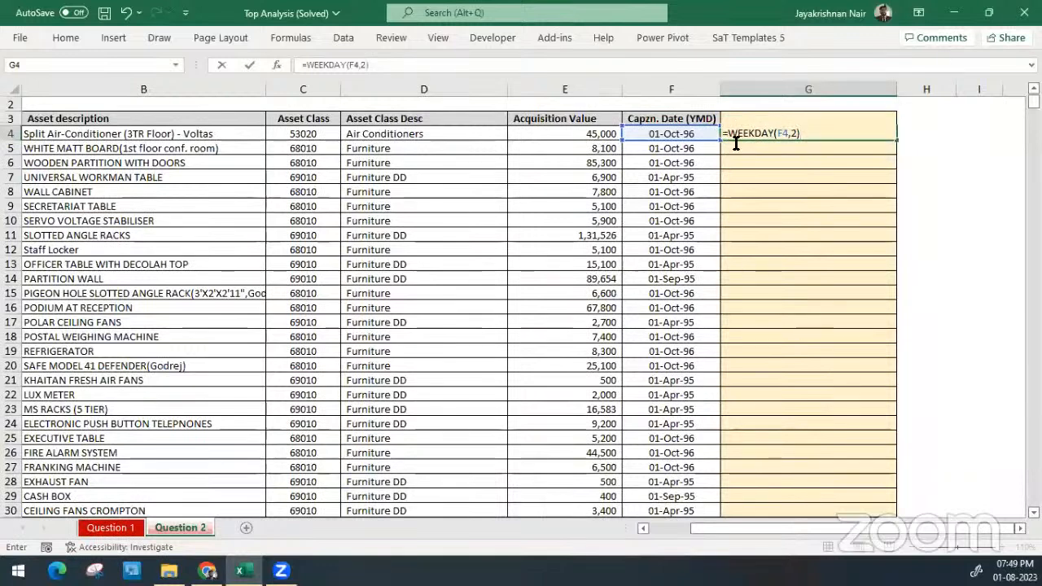
text(IF()
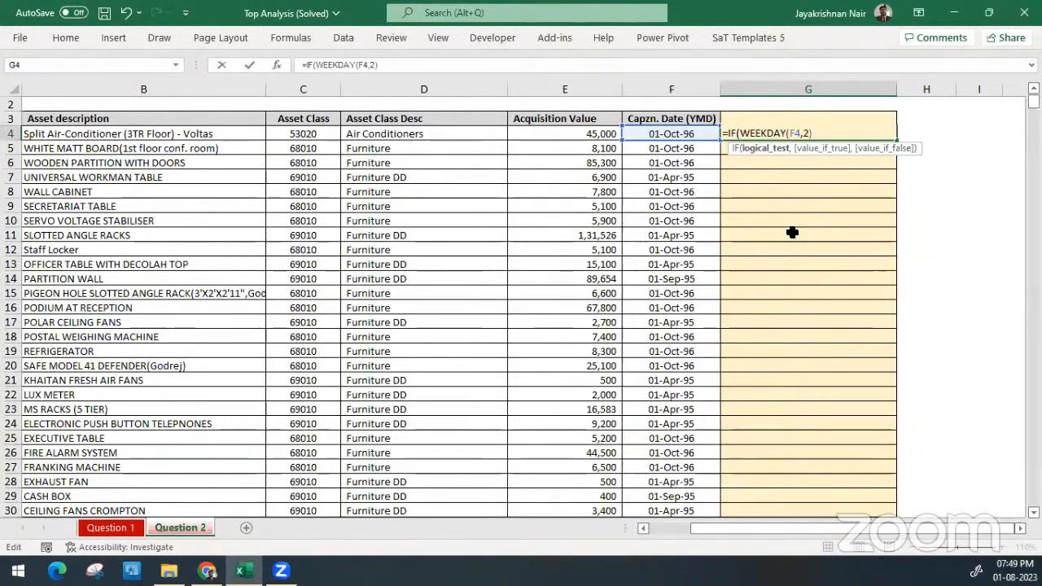
click(765, 147)
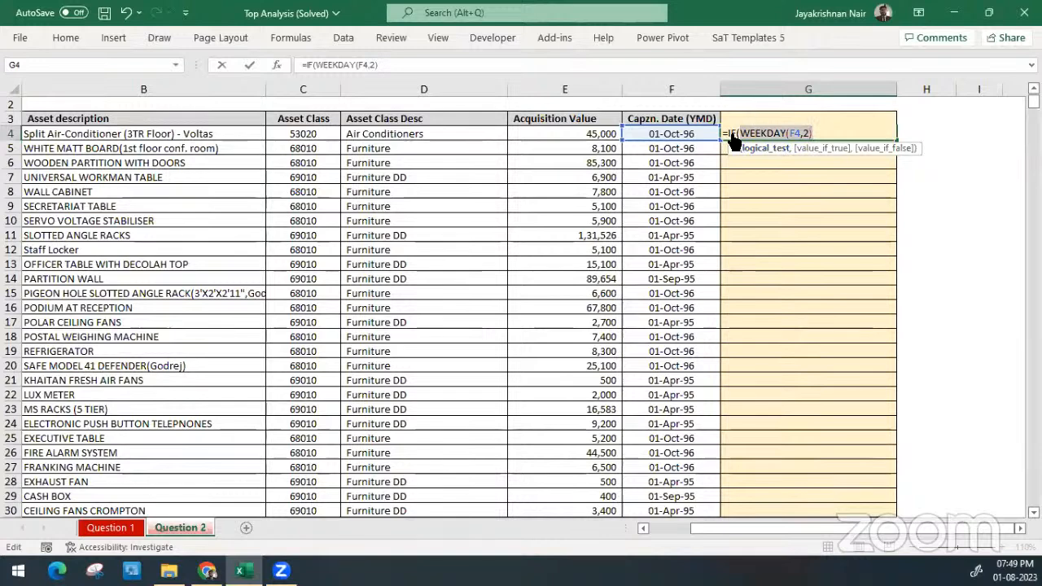
click(830, 130)
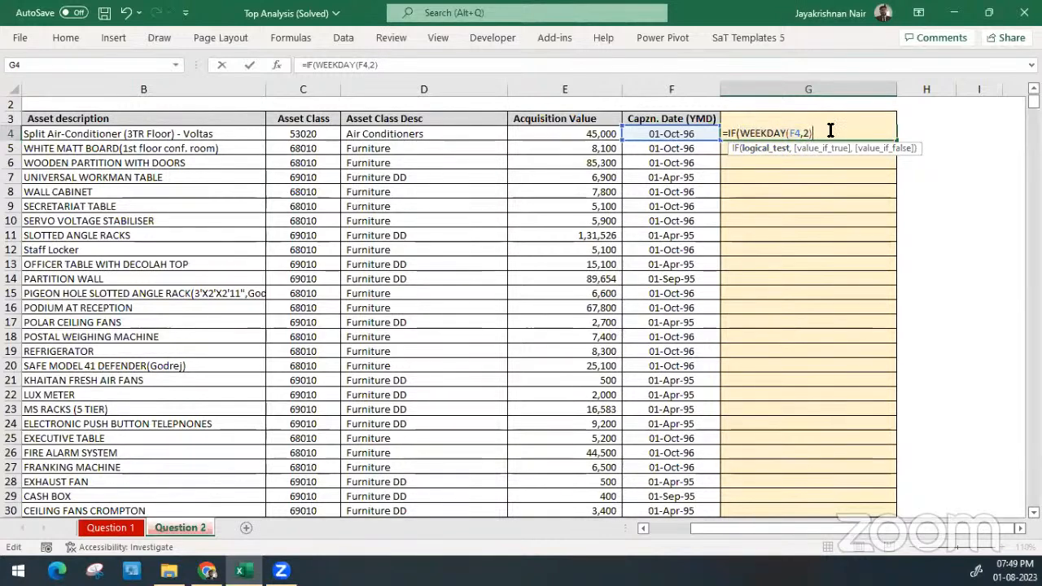
text(>=6)
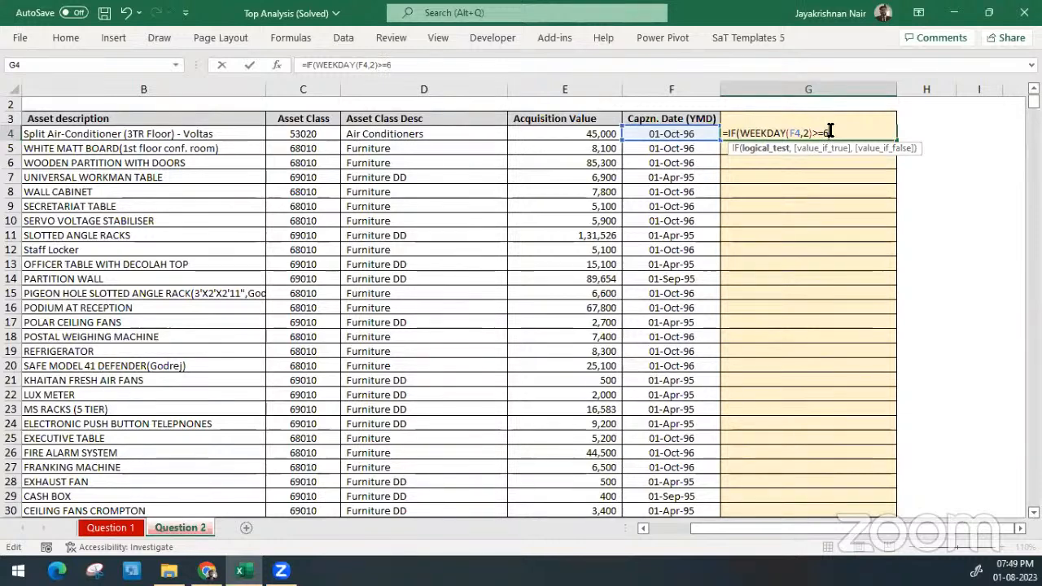
text(,)
click(763, 148)
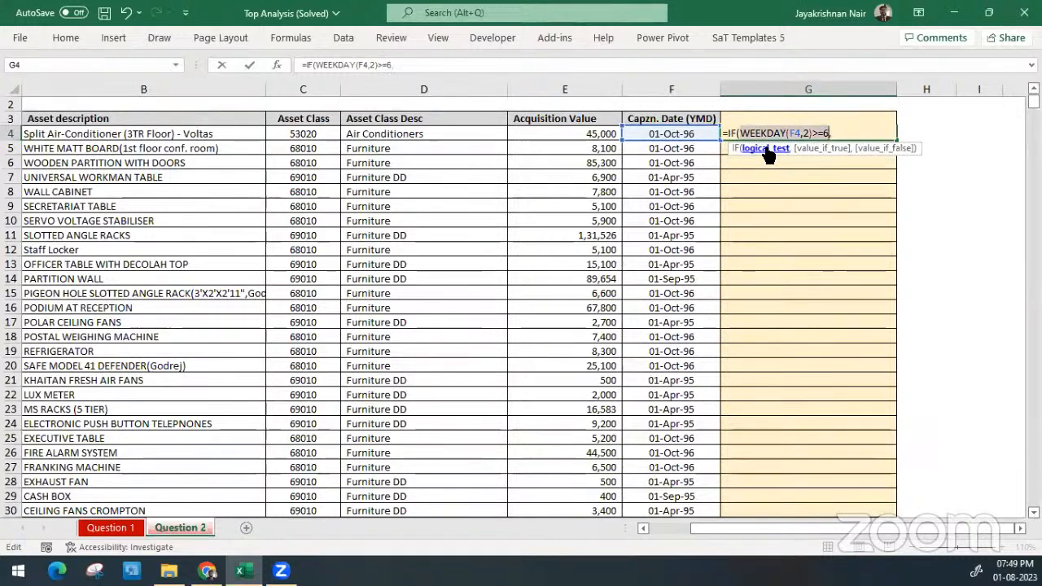
click(838, 134)
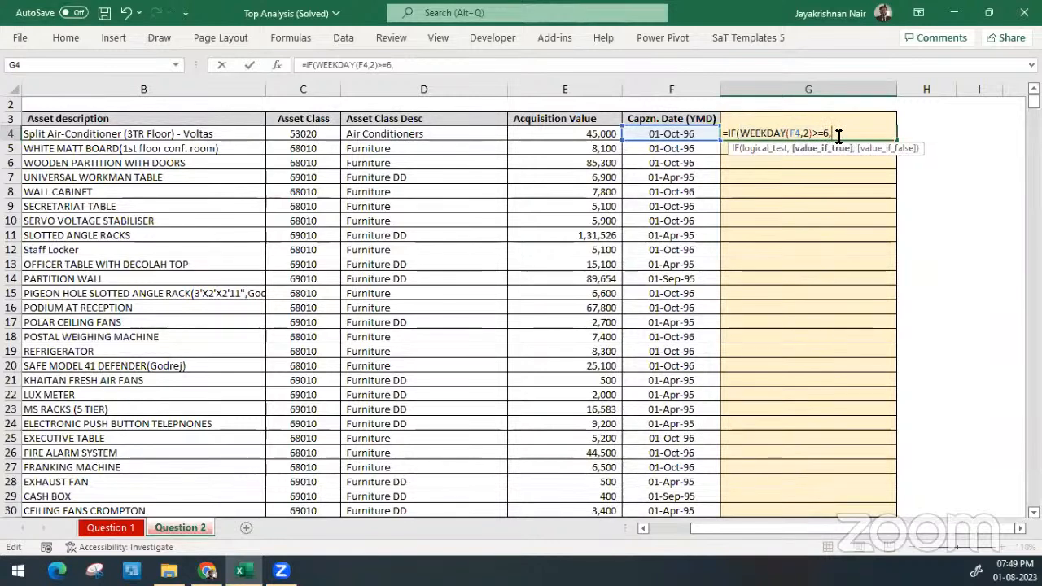
Complete G4's IF formula to return "Yes" when true and "No" when false, and fill it down the weekend column
text("Yes)
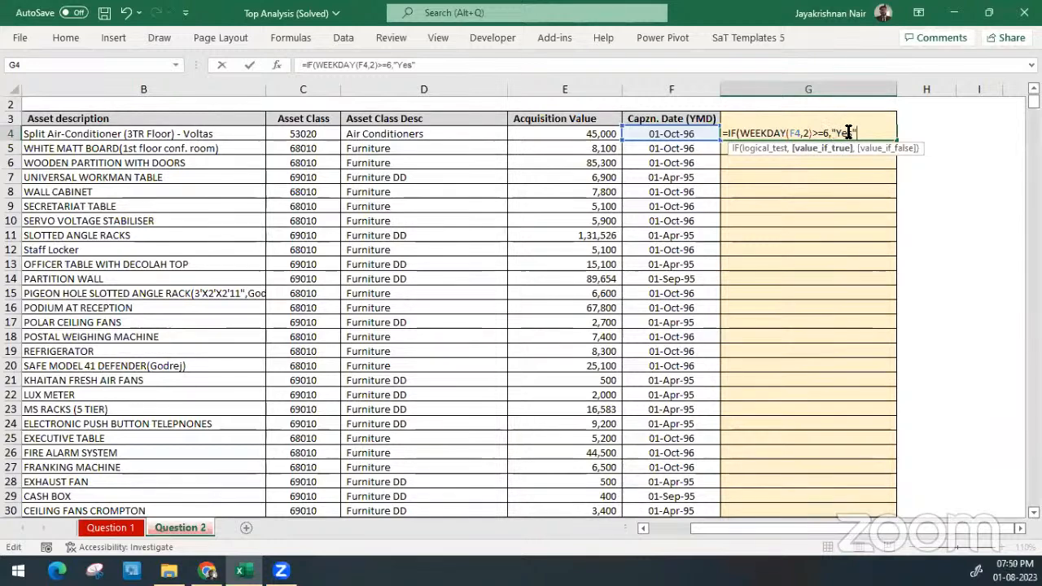
drag(854, 133, 834, 130)
text(0)
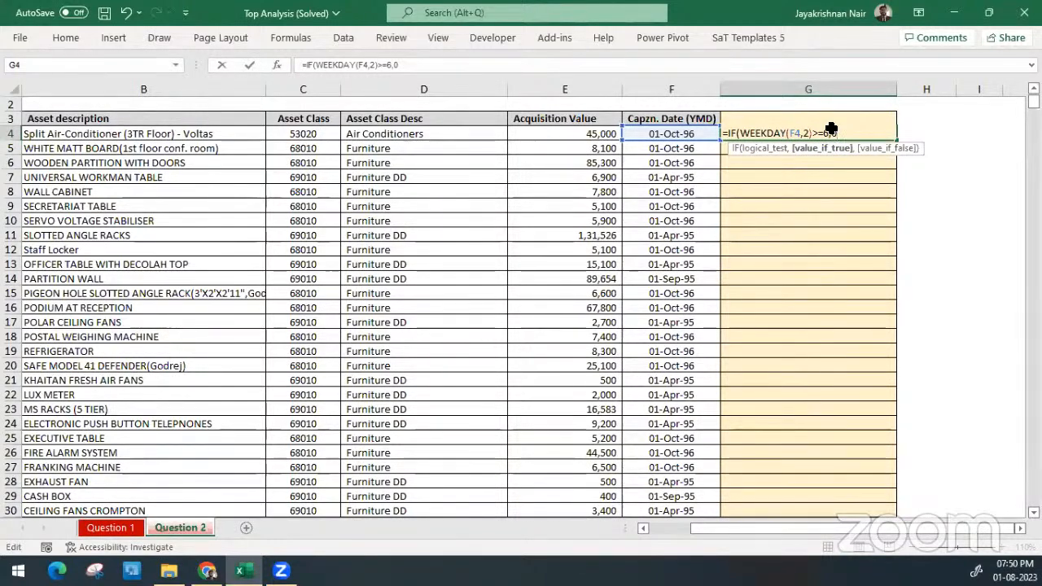
key(BackSpace)
text("Ye)
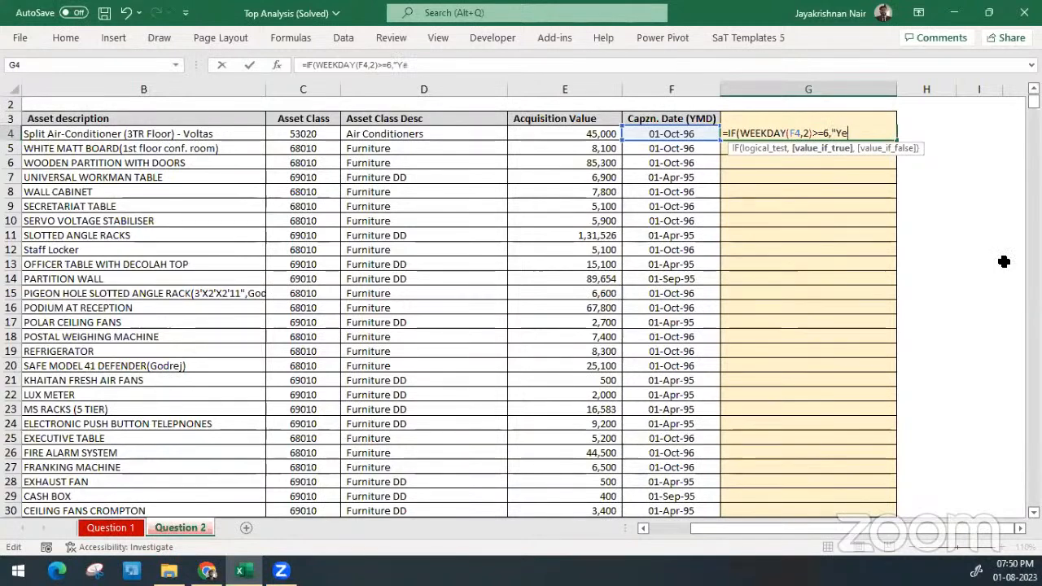
text(s")
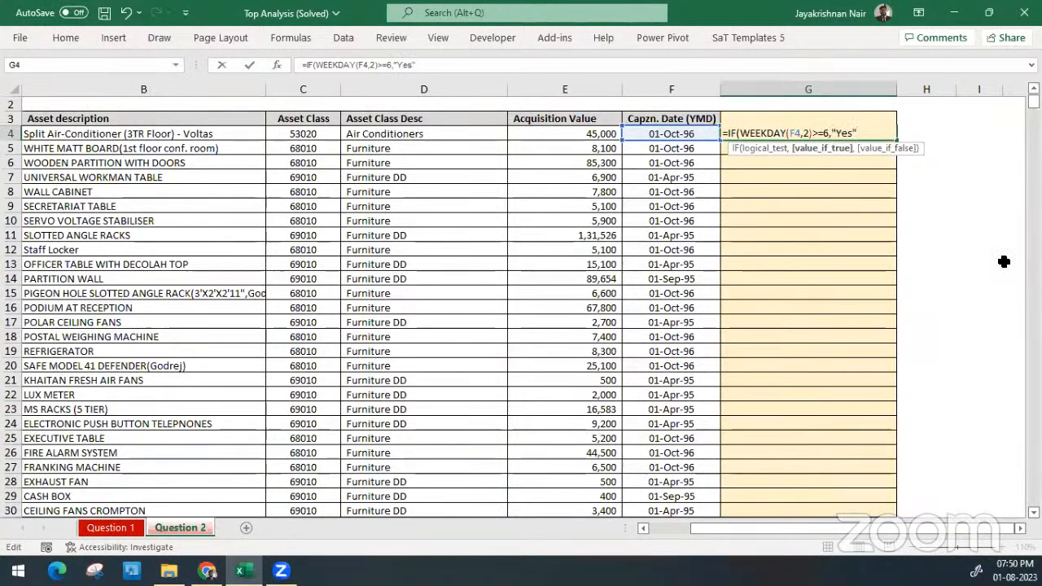
text(,)
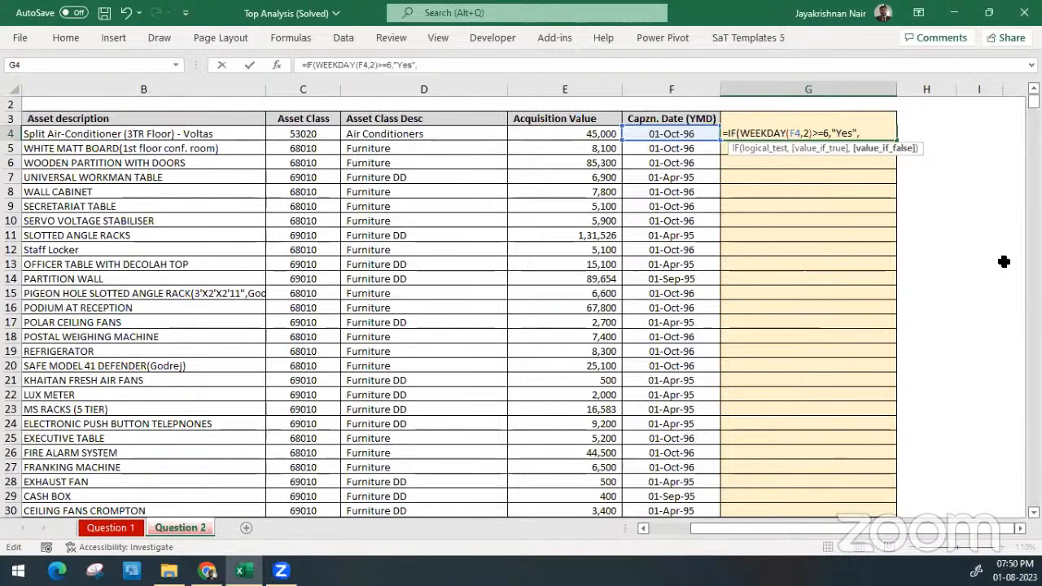
text("No"))
key(ctrl+Return)
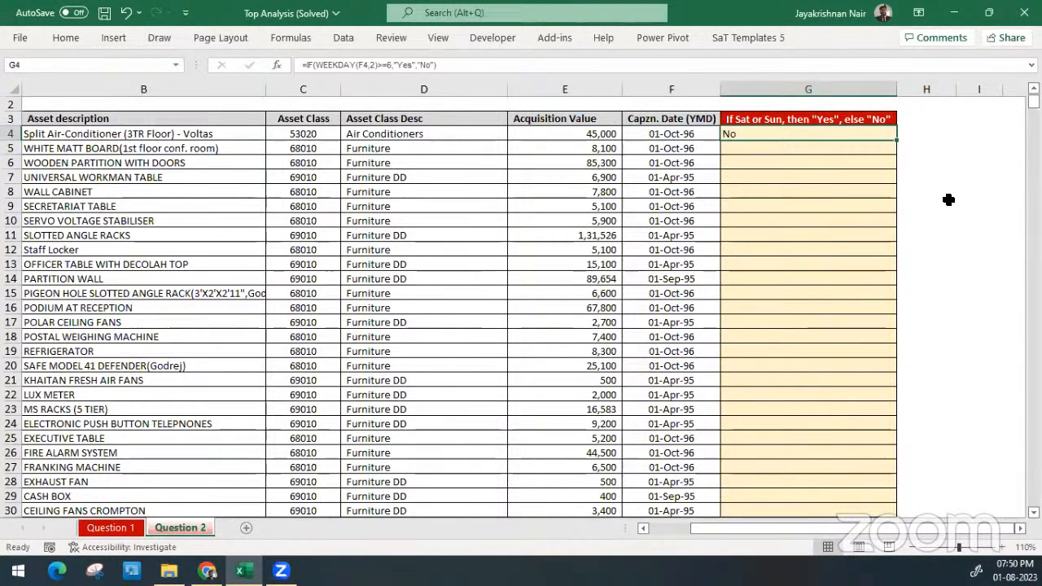
double_click(894, 140)
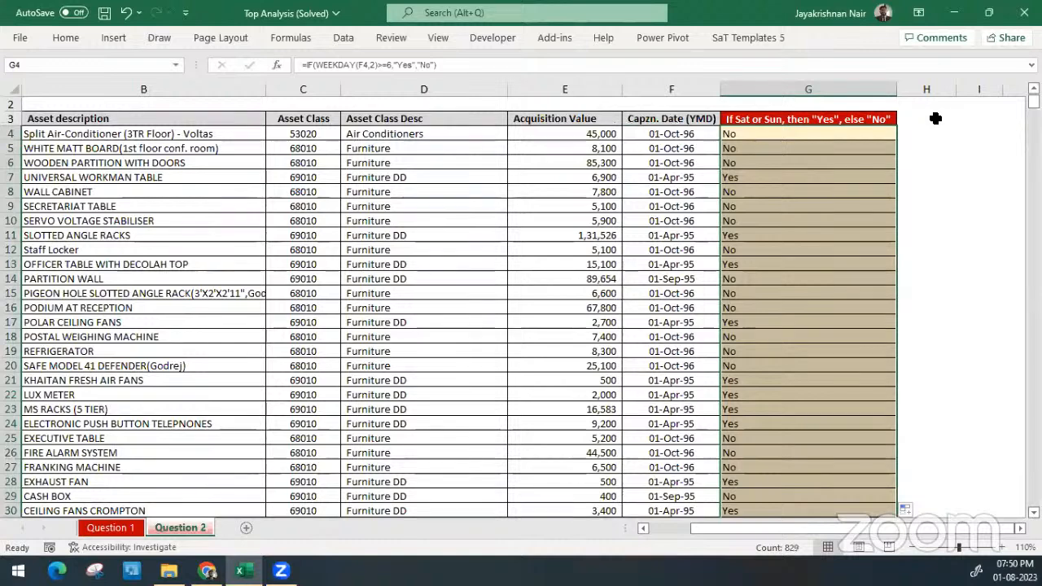
Change the IF results throughout the weekend column to 1 for true and 0 for false, and apply Comma Style to the cells
key(F2)
key(Left)
key(Left)
key(Left)
key(Left)
key(Left)
key(Left)
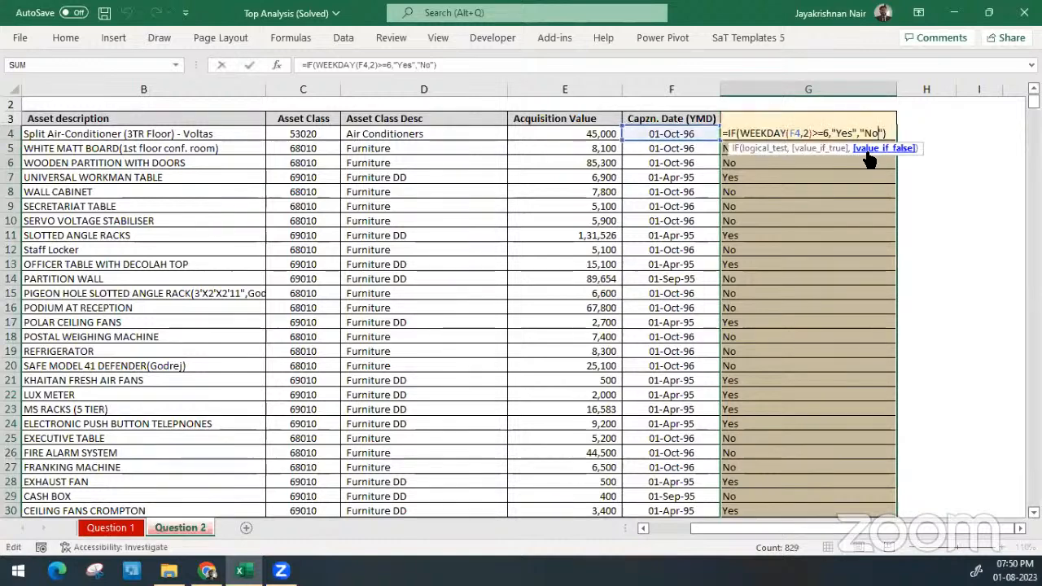
key(shift+Left)
key(shift+Left)
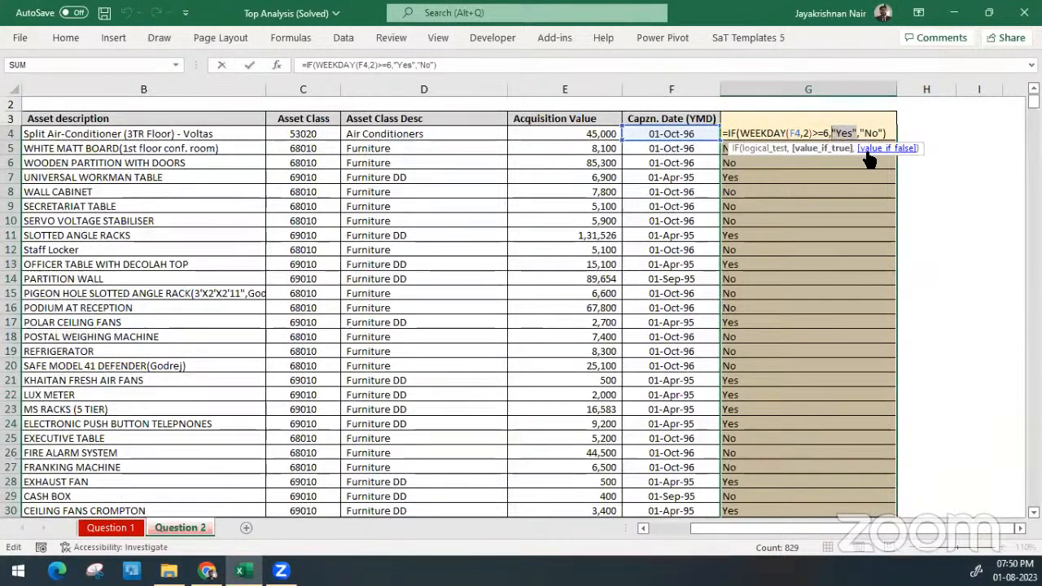
text(1)
key(Right)
key(shift+Right)
key(shift+Right)
key(shift+Right)
key(shift+Right)
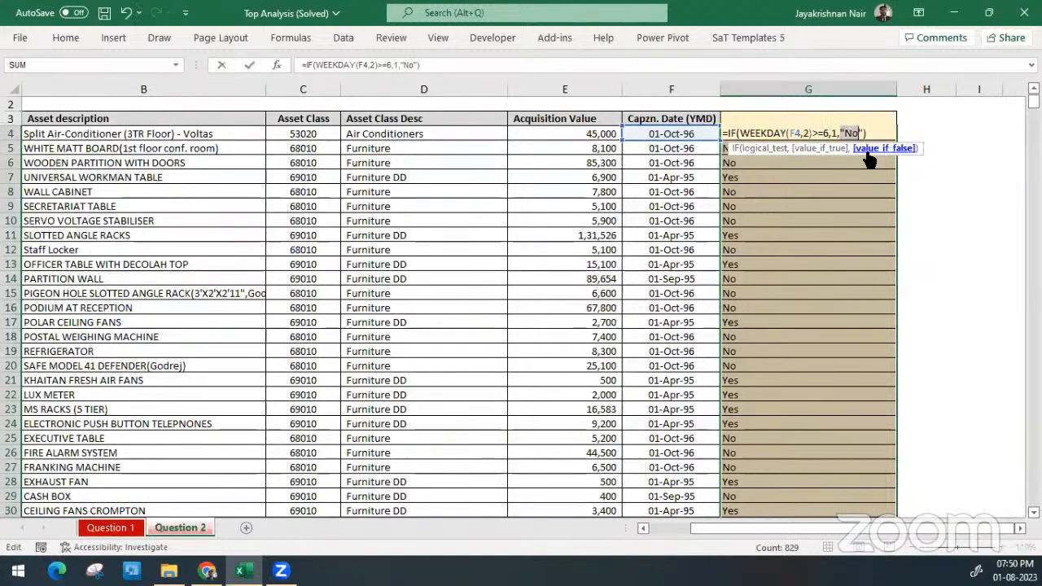
text(0)
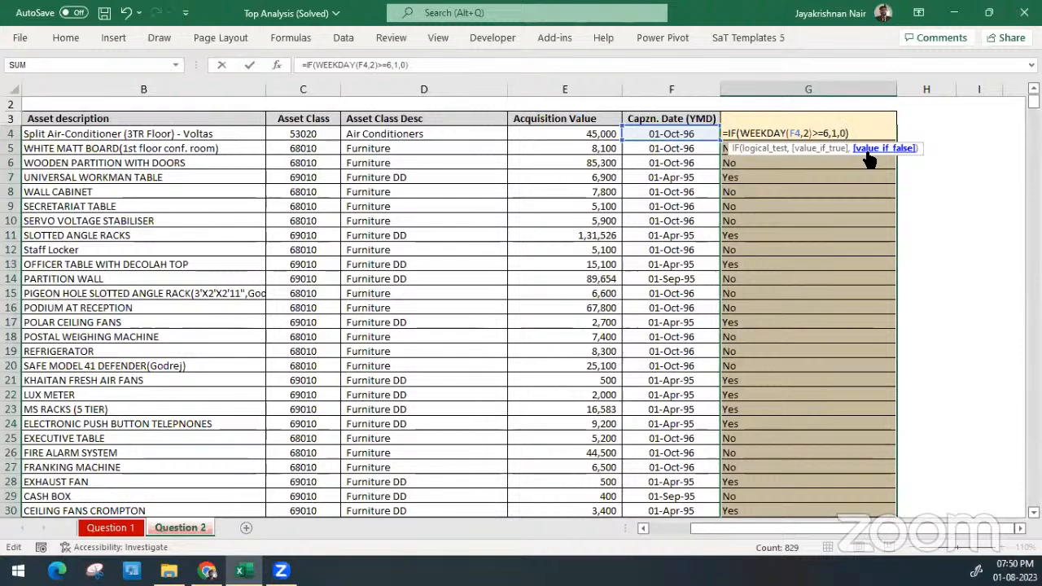
key(ctrl+Return)
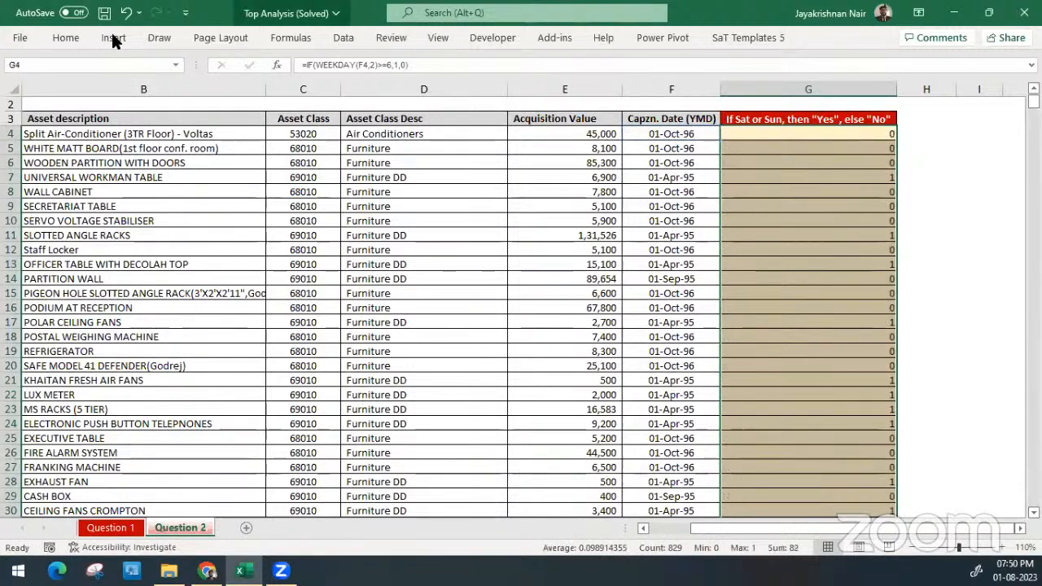
click(72, 38)
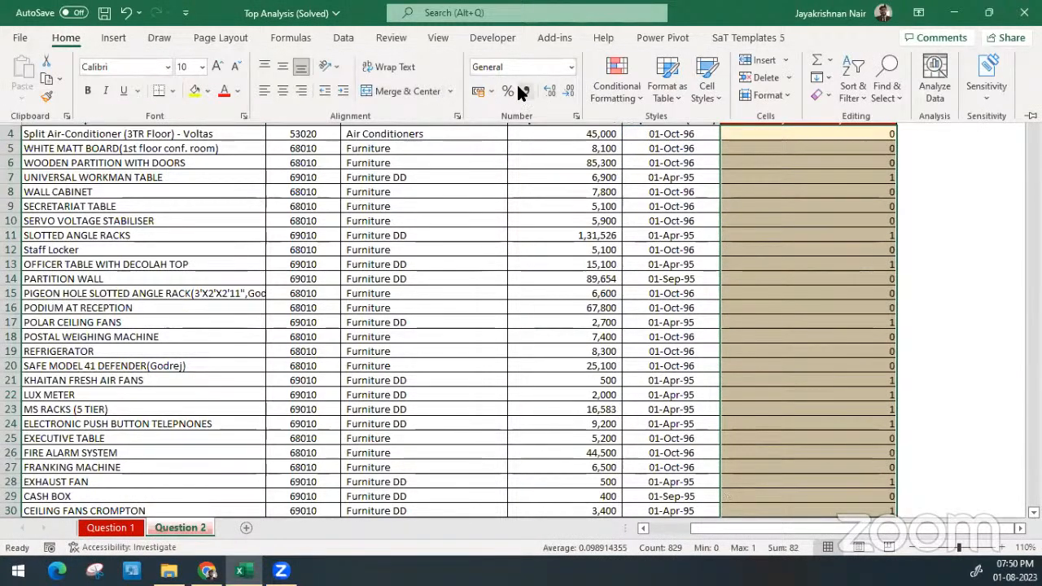
click(522, 91)
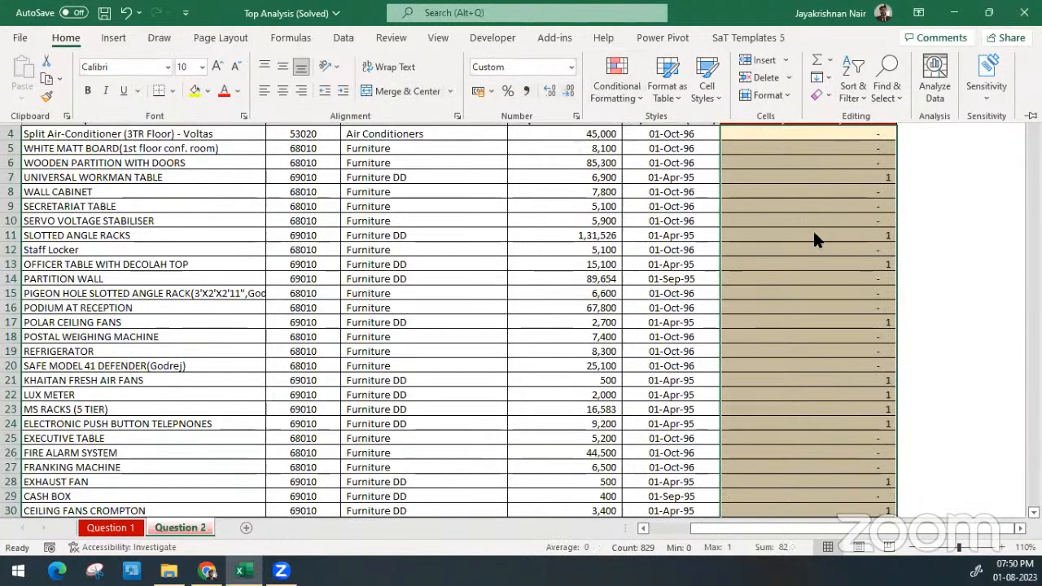
Total the weekend flags in H3 with a SUM of G4:G832
click(924, 121)
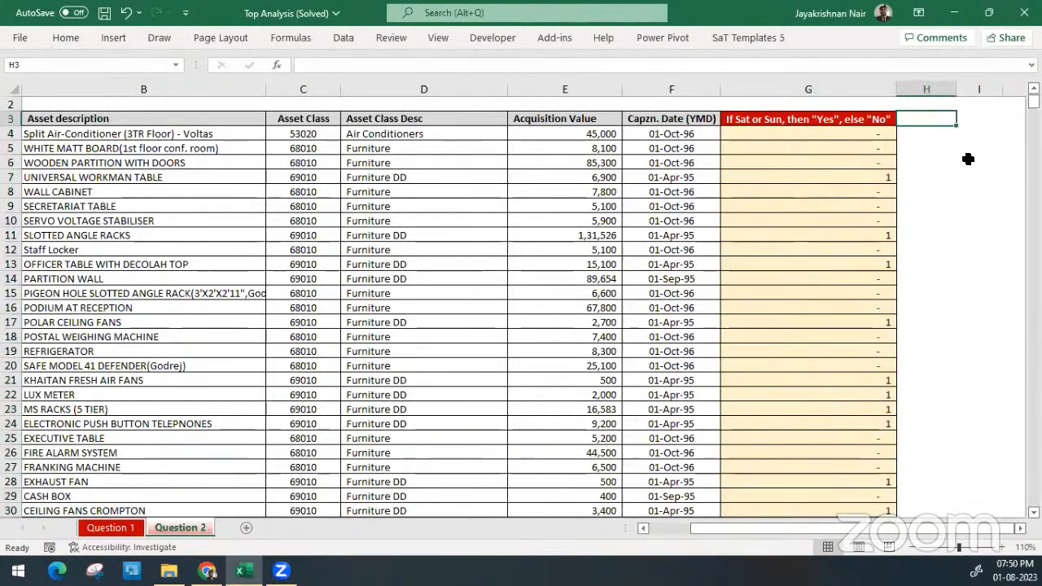
text(=SUM()
key(Left)
key(Down)
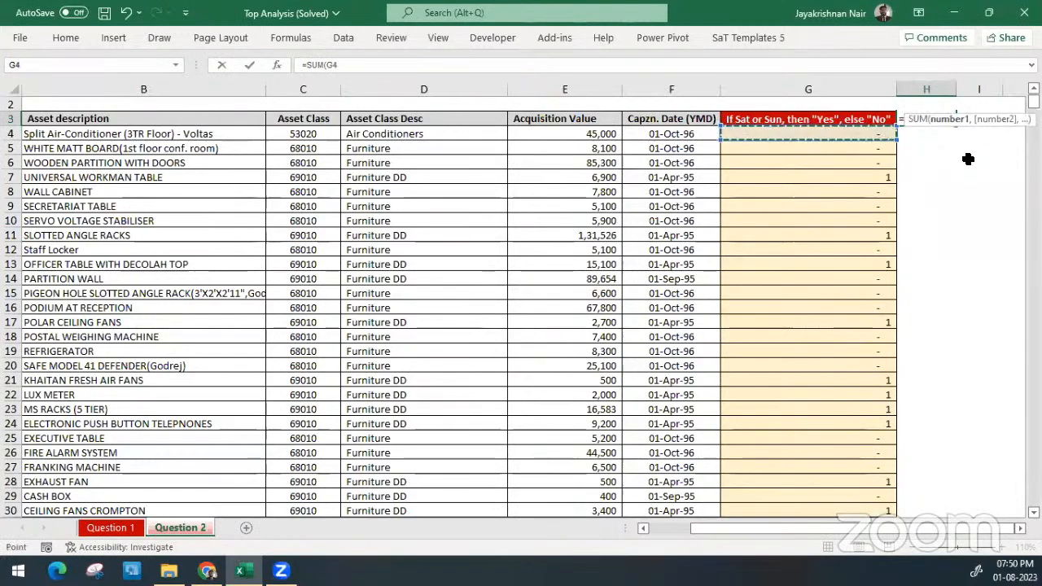
key(ctrl+shift+Down)
key(shift+Return)
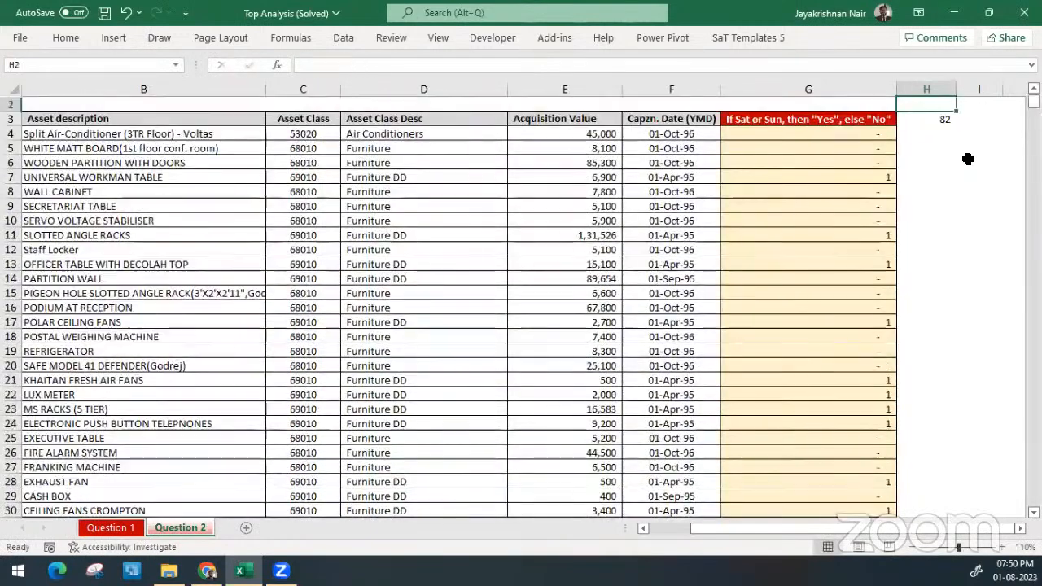
key(Down)
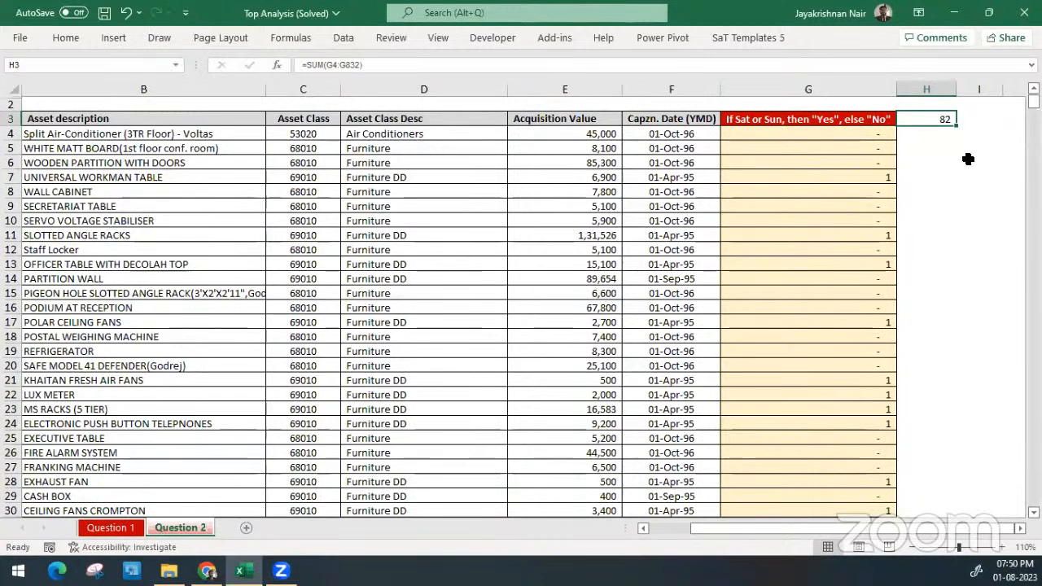
key(Left)
key(Down)
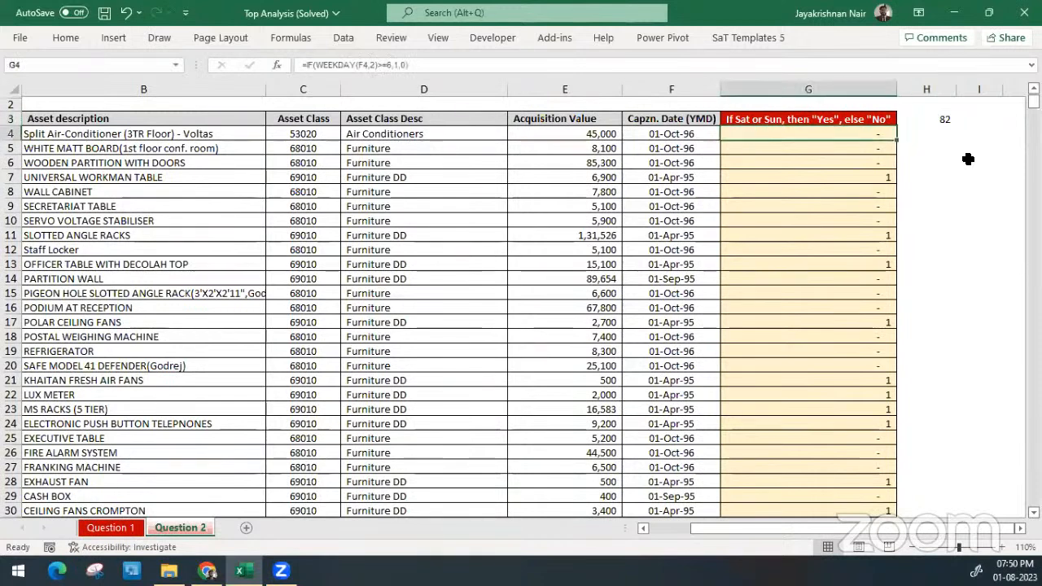
Review the weekend formula in G4 without changing it, and save the workbook
key(F2)
key(ctrl+a)
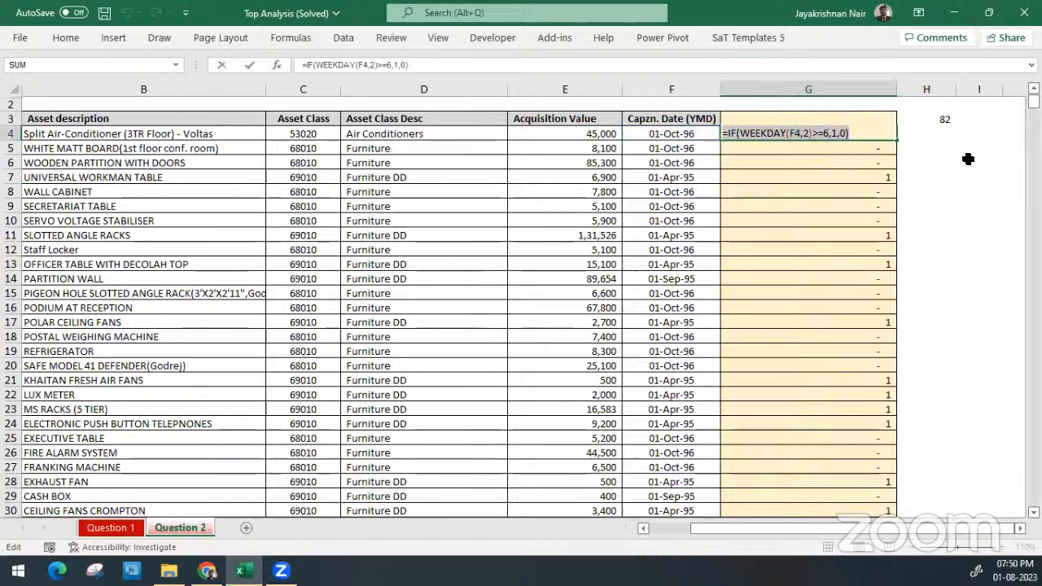
key(Escape)
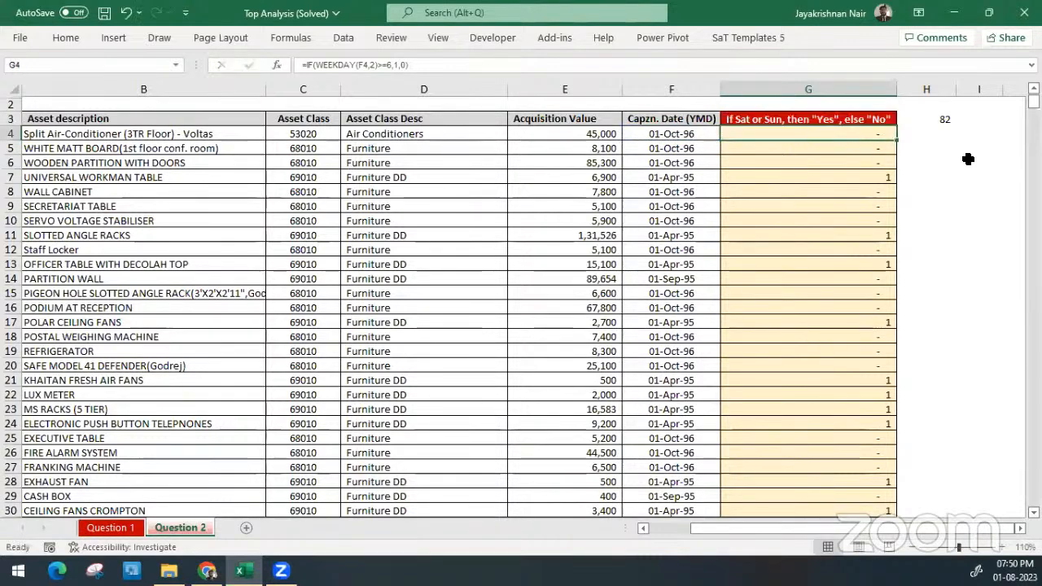
key(ctrl+s)
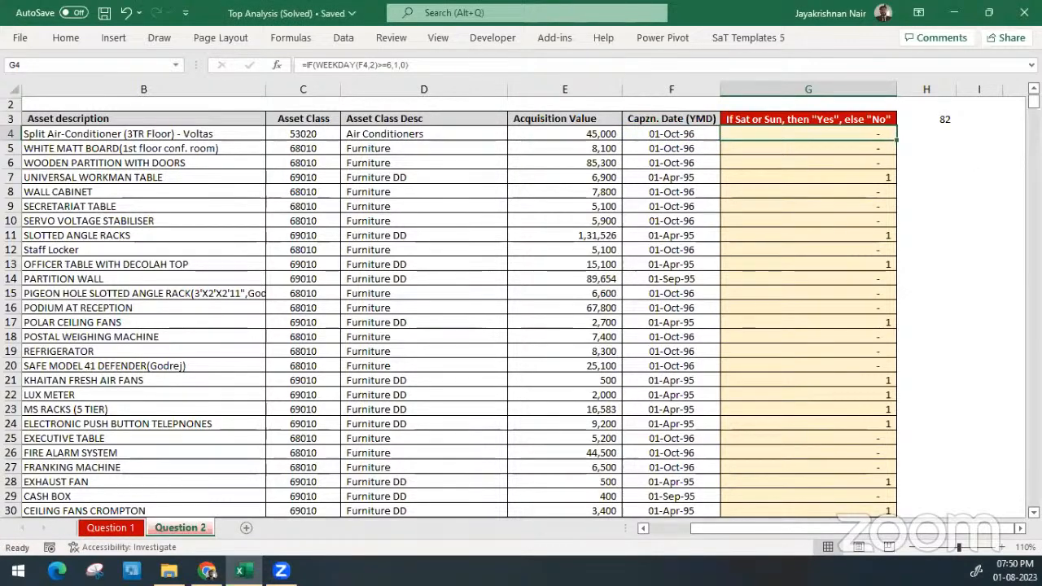
Check the weekdays of August 2023 in the system calendar and return to the worksheet
key(alt+Tab)
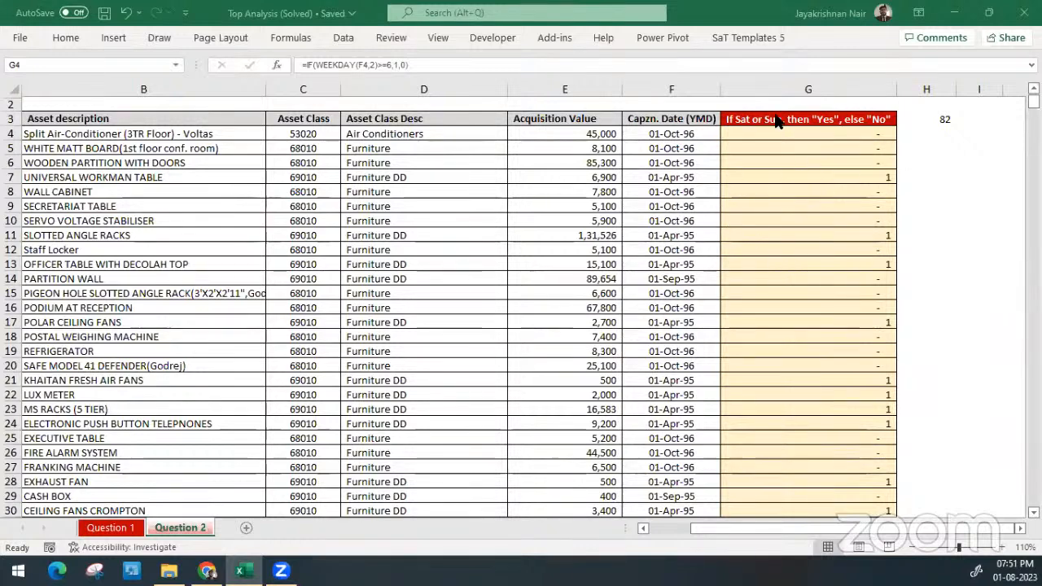
click(692, 152)
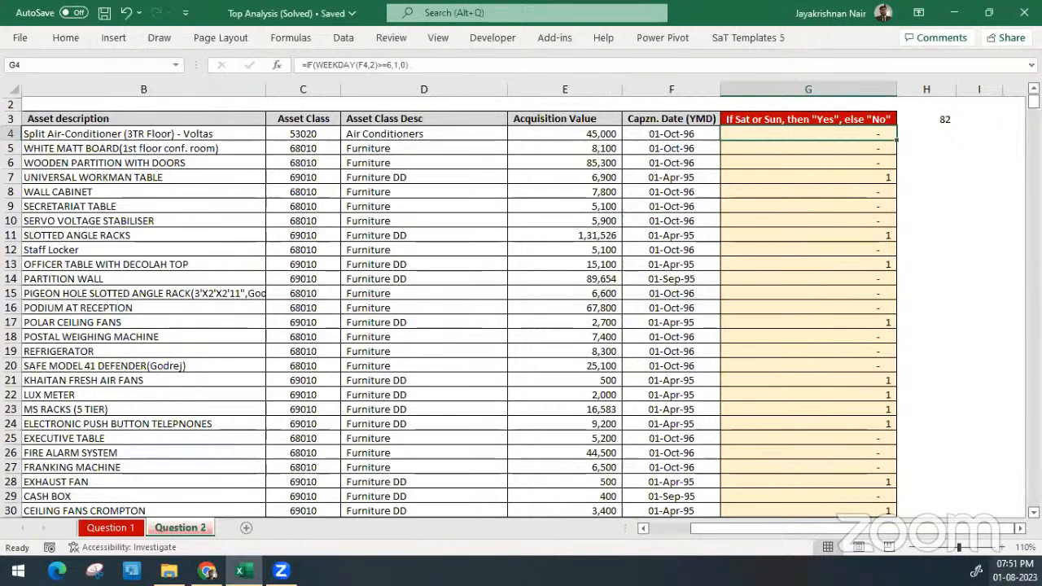
click(1014, 571)
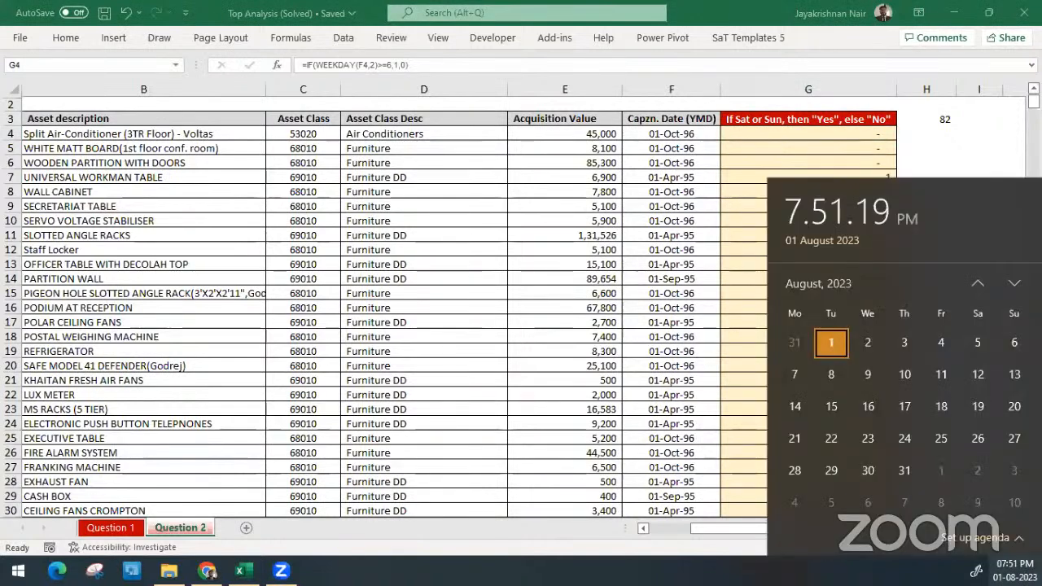
click(944, 124)
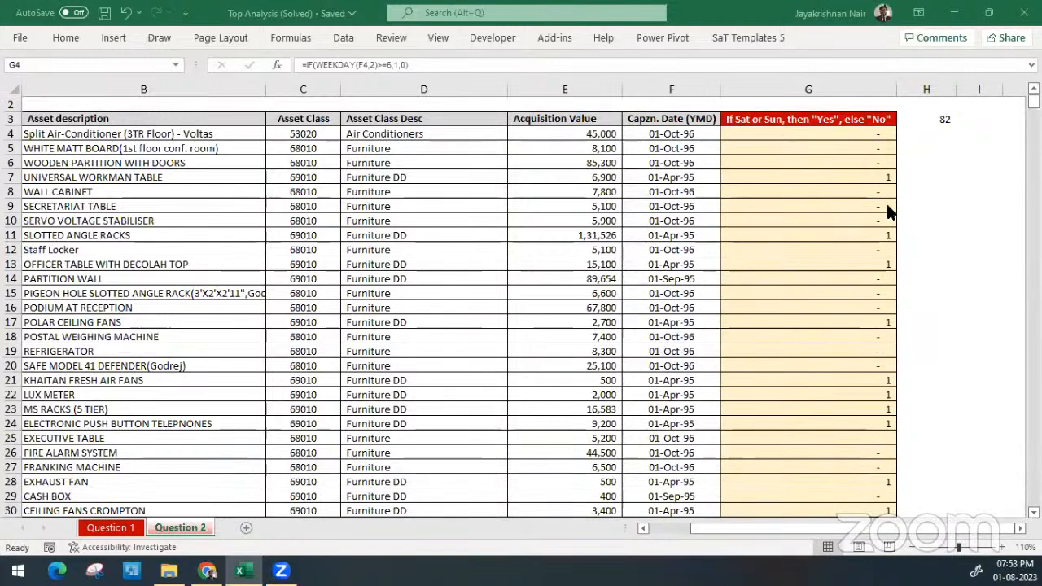
click(756, 169)
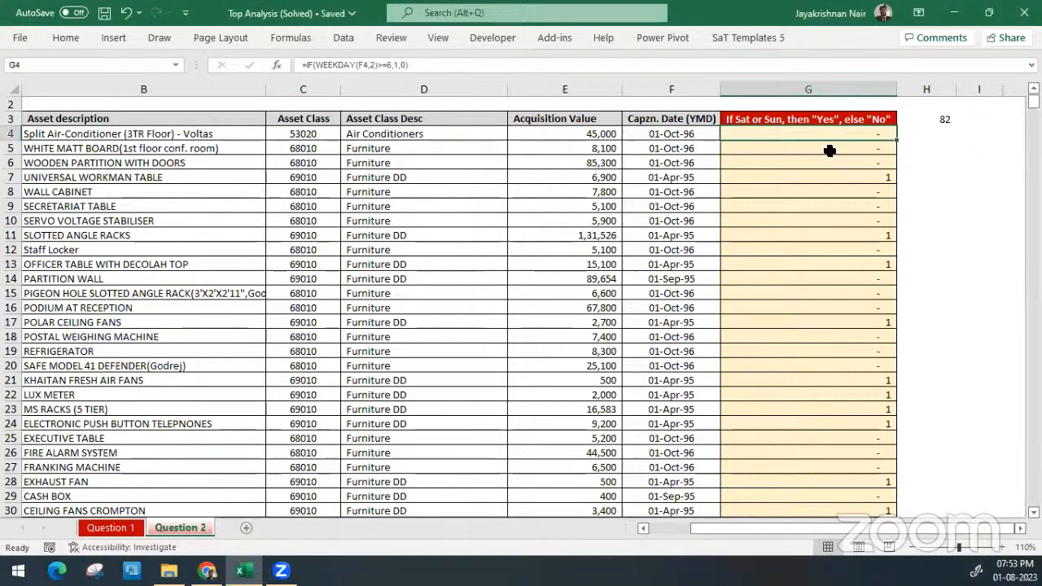
Undo the weekend total, the weekend flags and the date conversion, back to the raw YMD numbers in column F
key(ctrl+z)
key(ctrl+z)
key(ctrl+z)
key(ctrl+z)
key(ctrl+z)
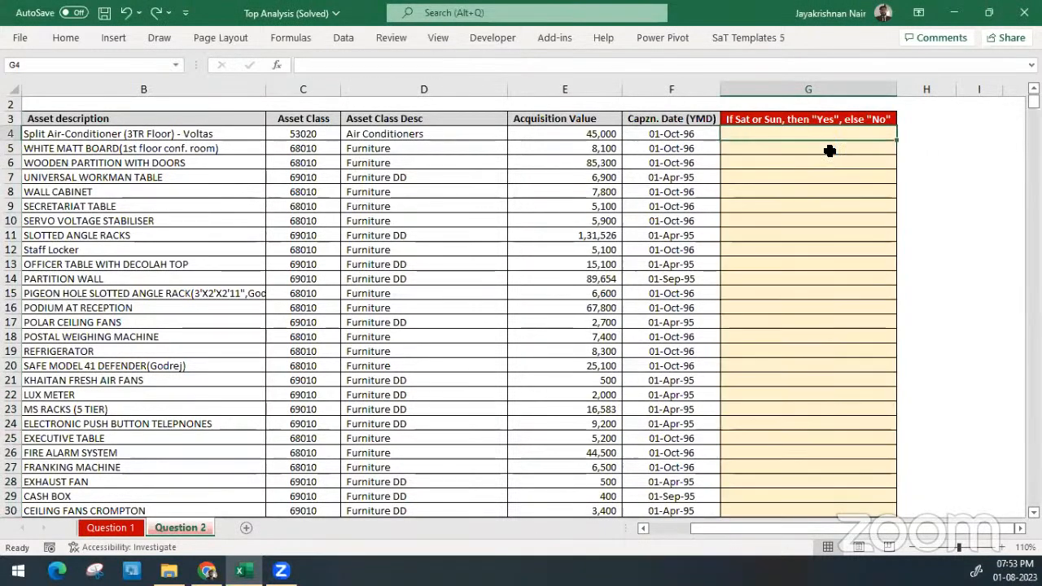
key(ctrl+z)
key(ctrl+z)
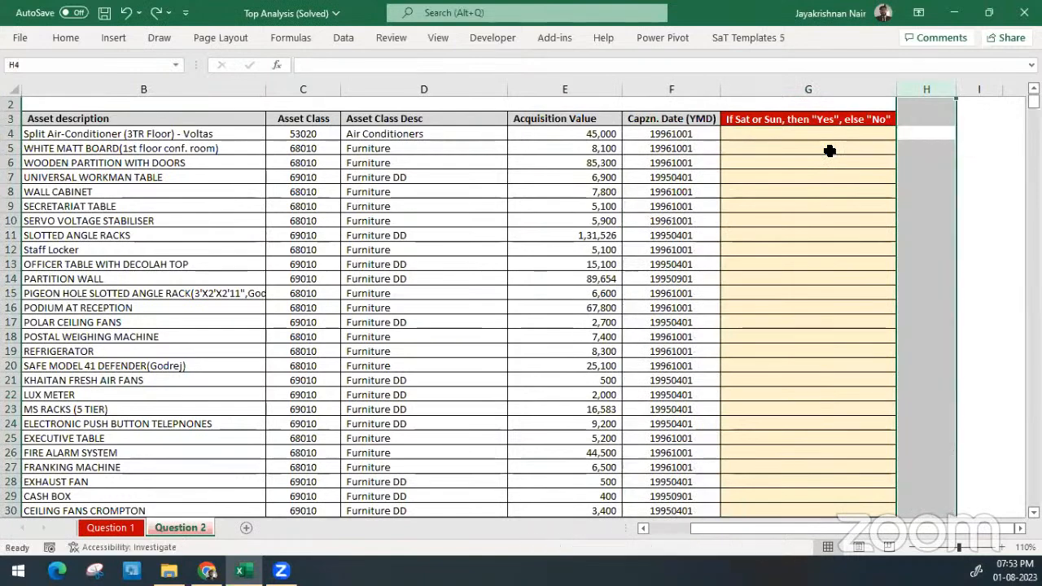
Convert the capitalisation dates from F4 downward with Text to Columns, as delimited data without delimiters and with the Date format YMD
click(708, 132)
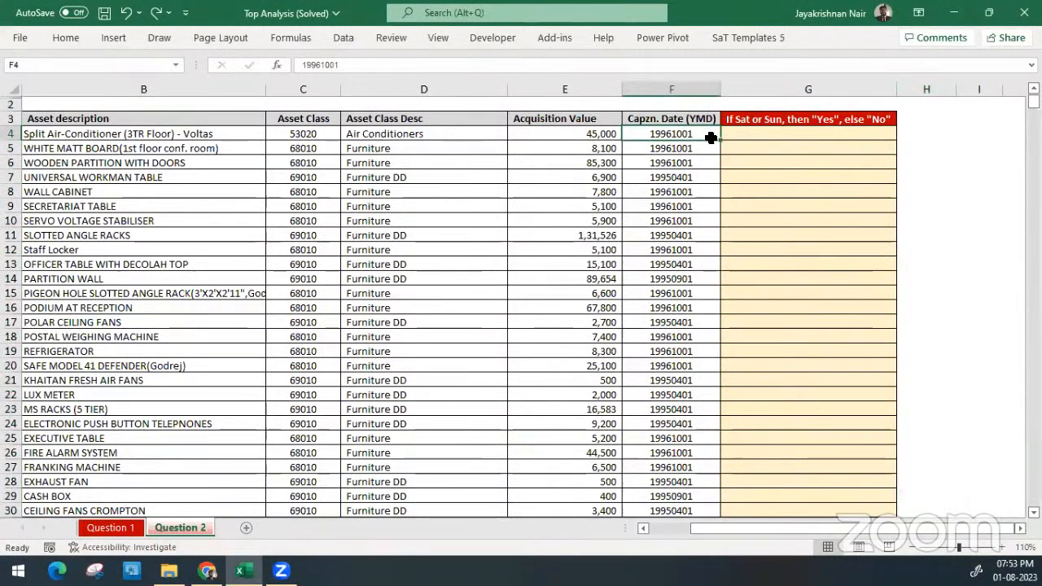
key(ctrl+shift+Down)
key(ctrl+BackSpace)
click(345, 39)
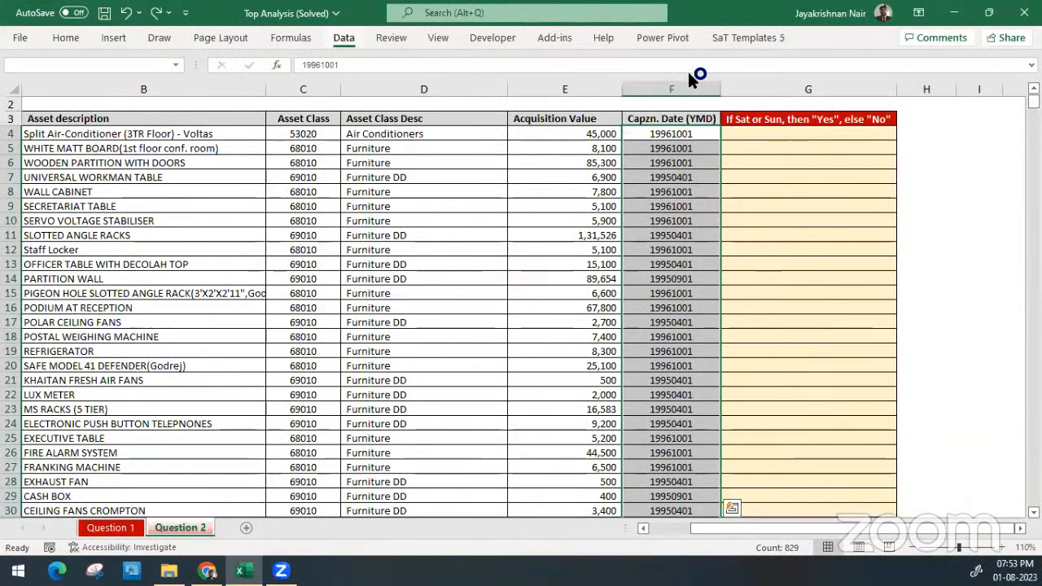
click(741, 75)
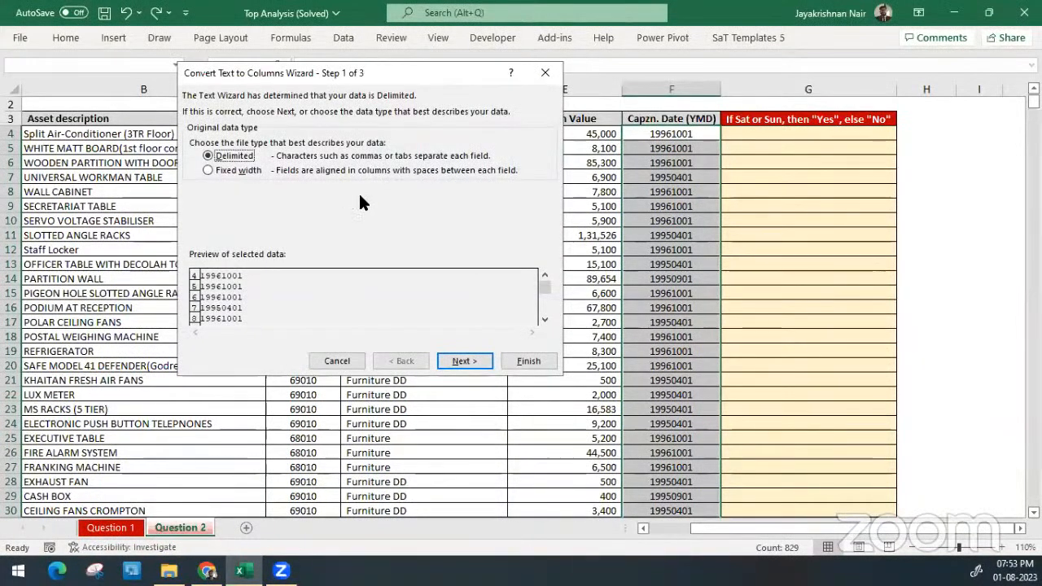
click(465, 361)
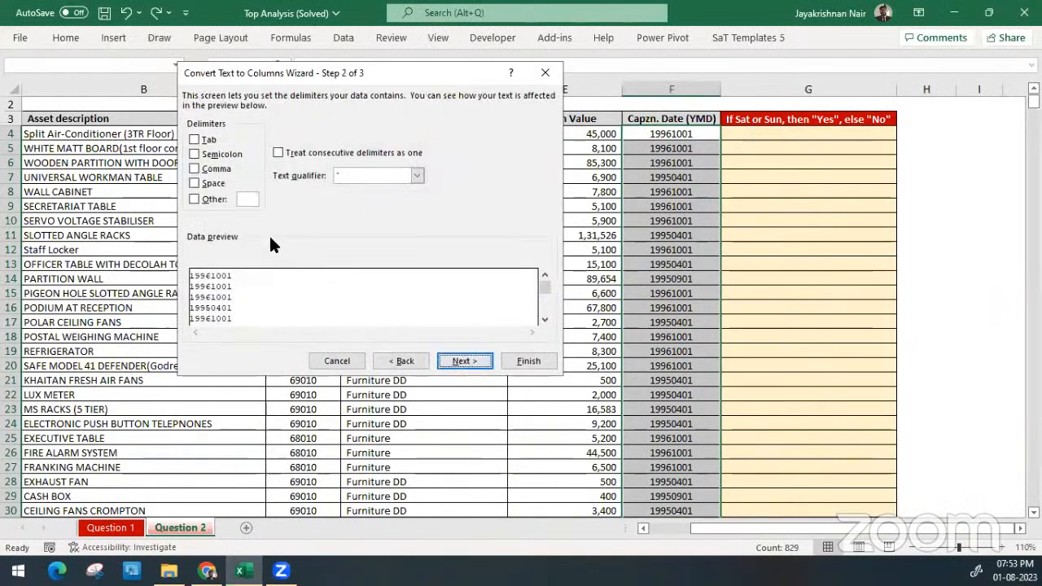
click(463, 361)
click(204, 157)
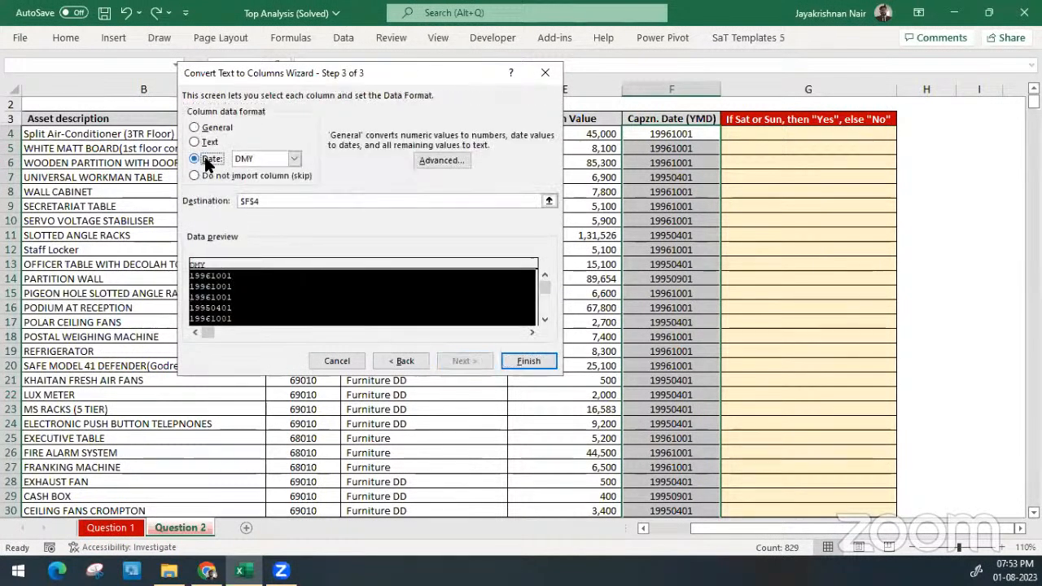
click(276, 158)
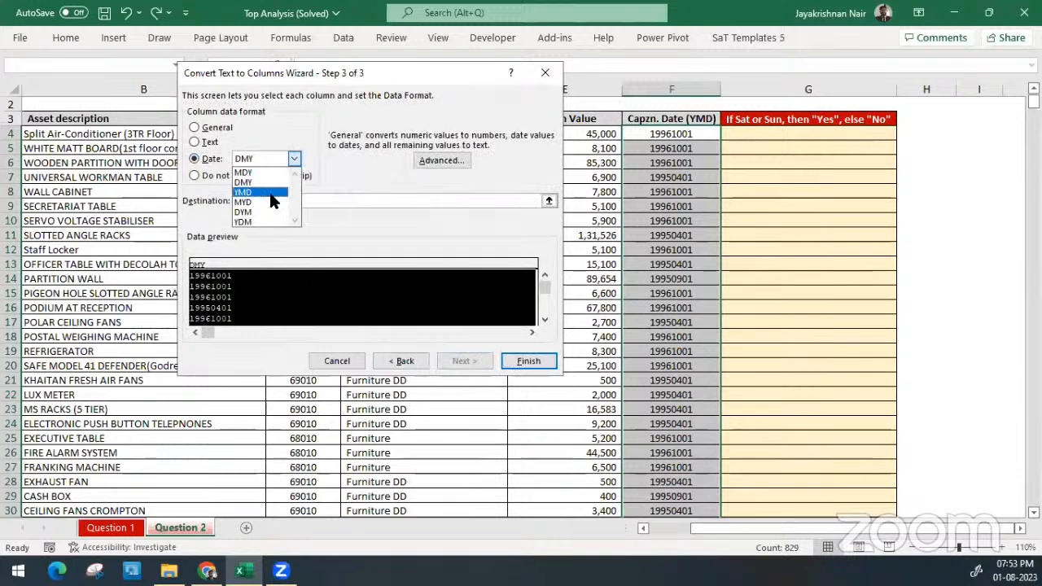
click(270, 192)
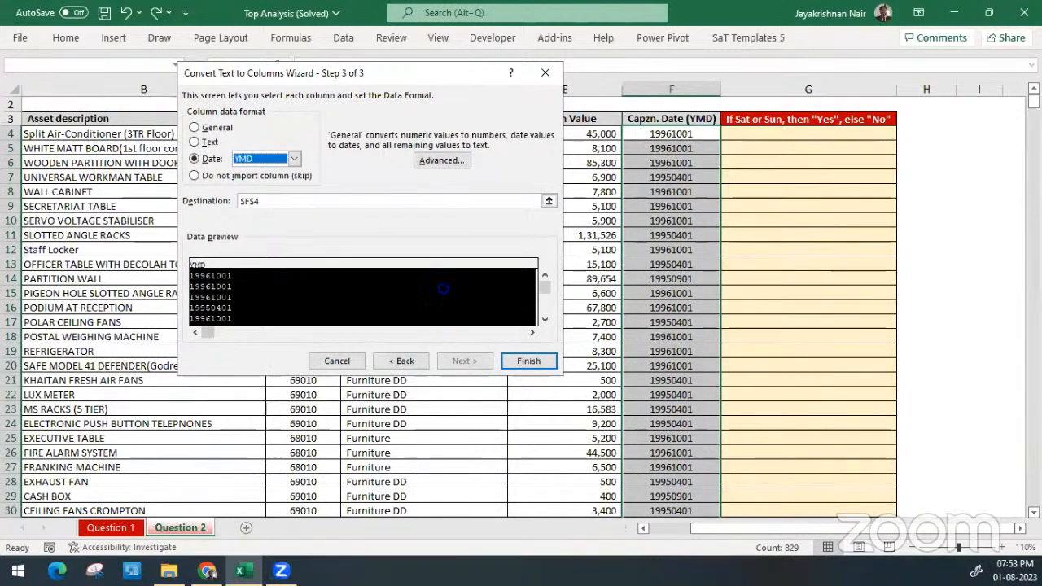
click(523, 360)
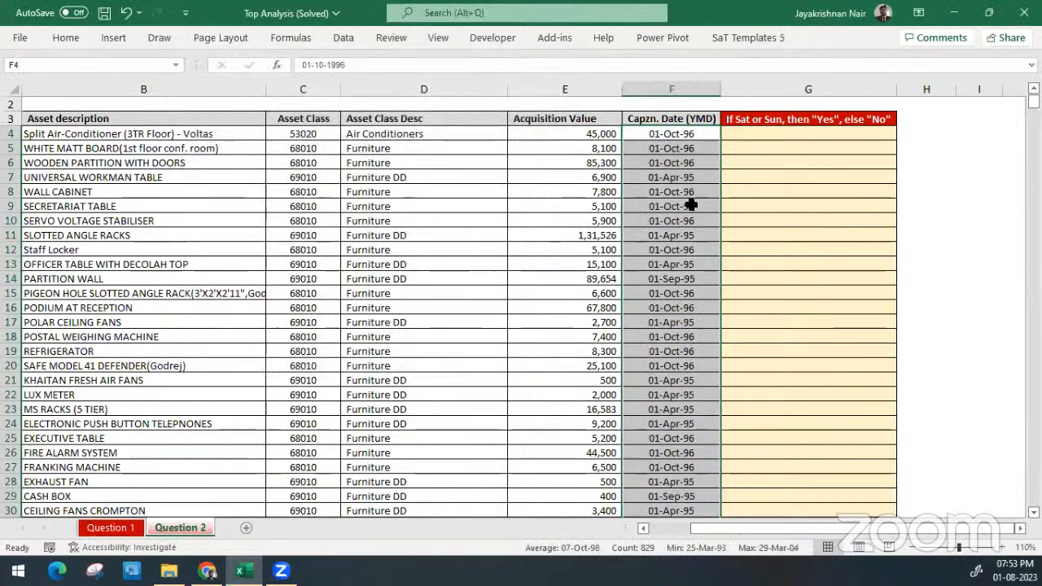
Begin an IF formula in G4 whose logical test starts with WEEKDAY(F4,2)
key(Right)
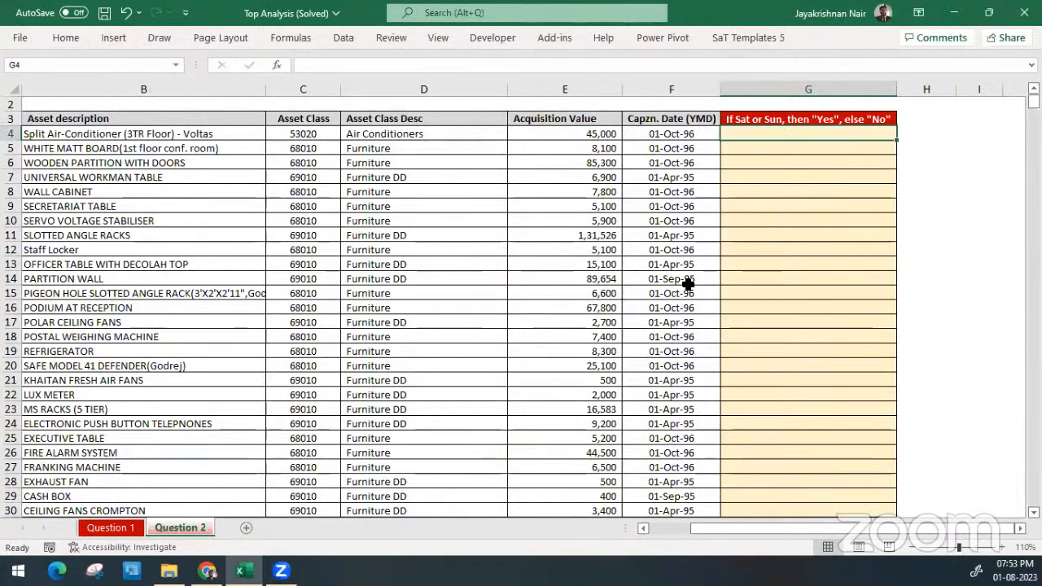
text(=)
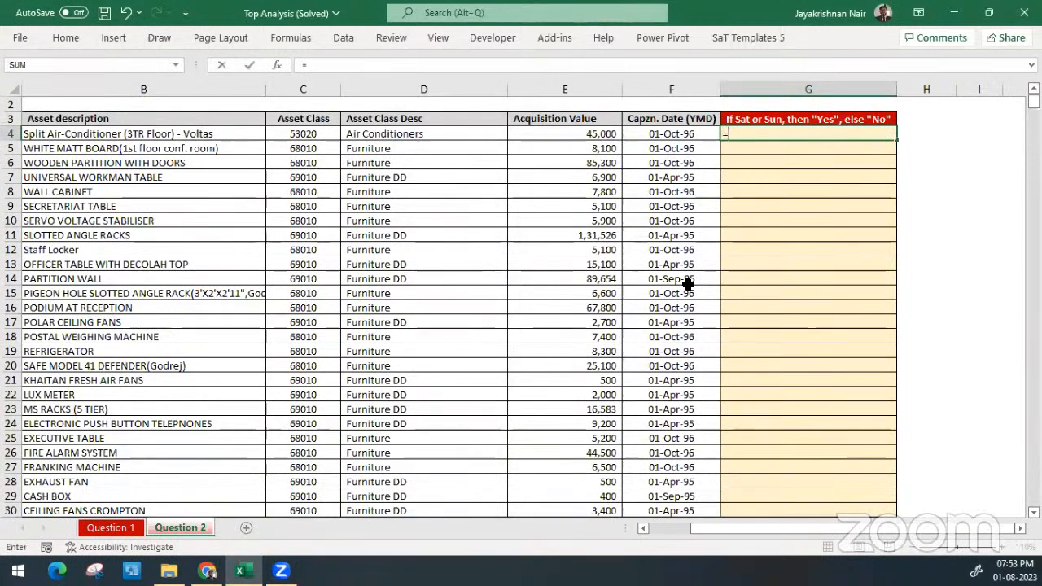
text(IF(we)
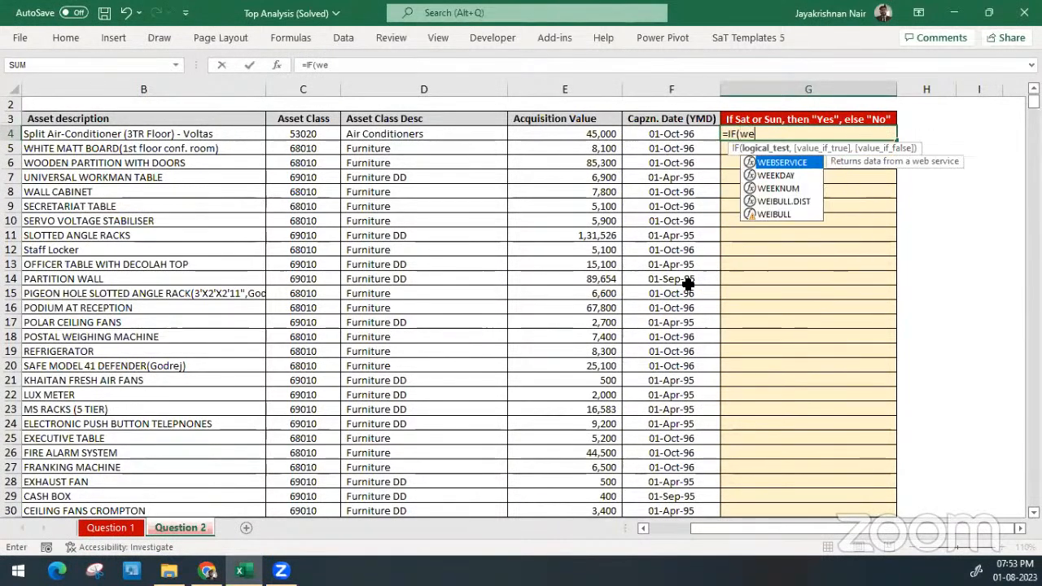
key(Down)
key(Tab)
key(Left)
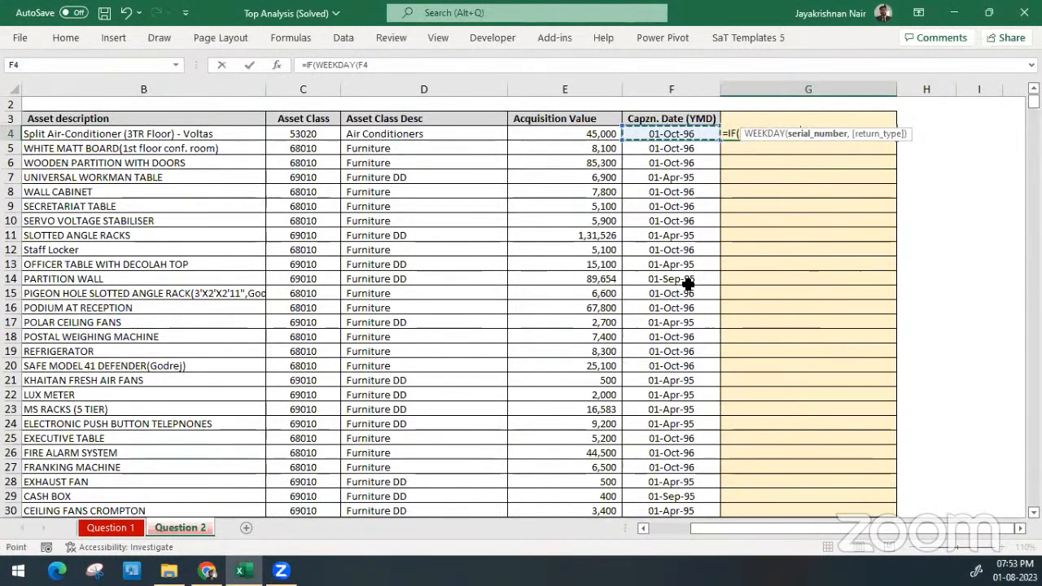
text(,2))
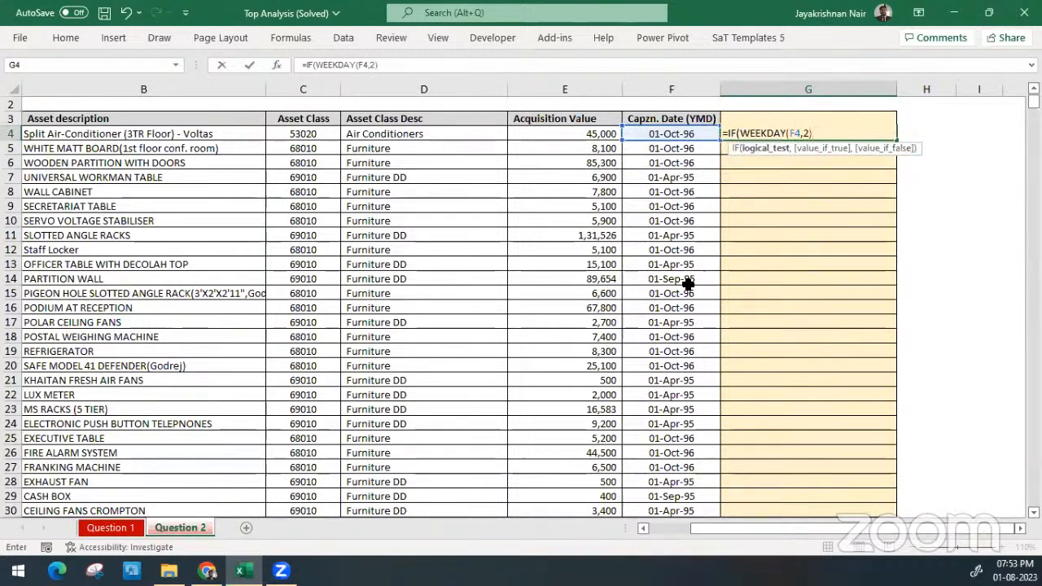
text(>=6)
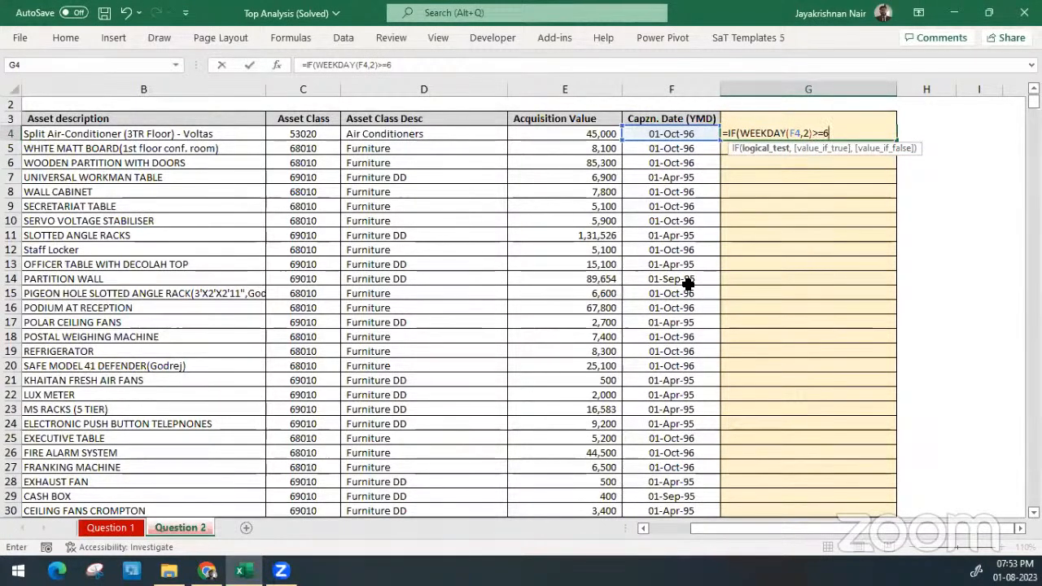
text(,)
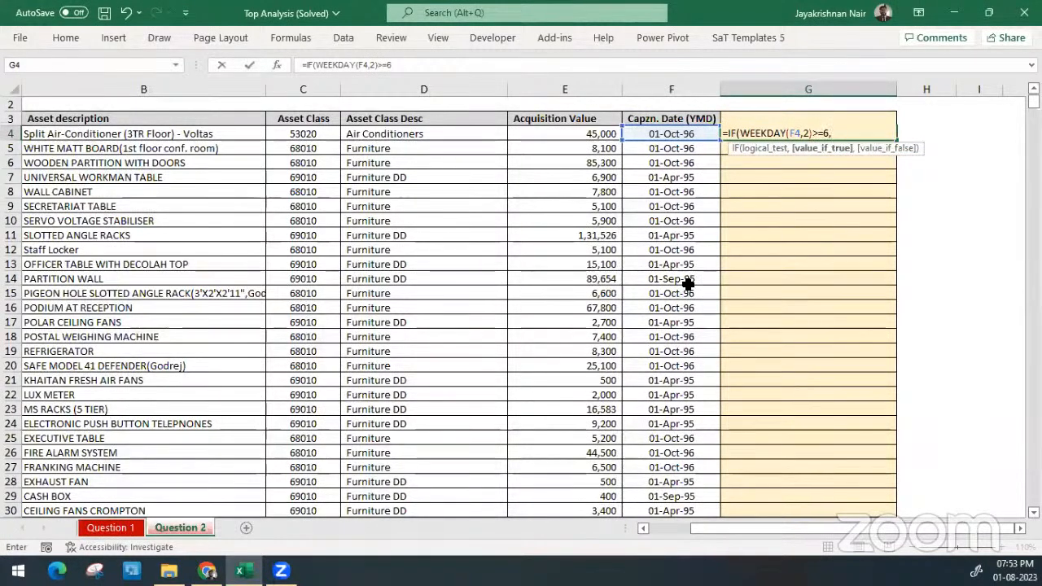
text(1,0))
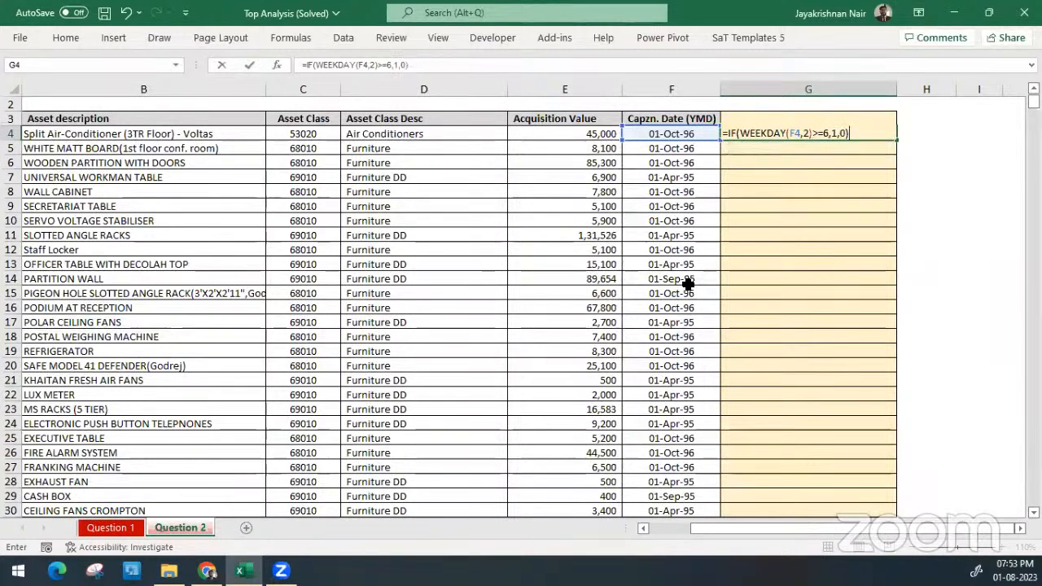
Complete G4's IF formula with the test >=6, returning 1 if true and 0 if false, and apply Comma Style to the cell
key(Return)
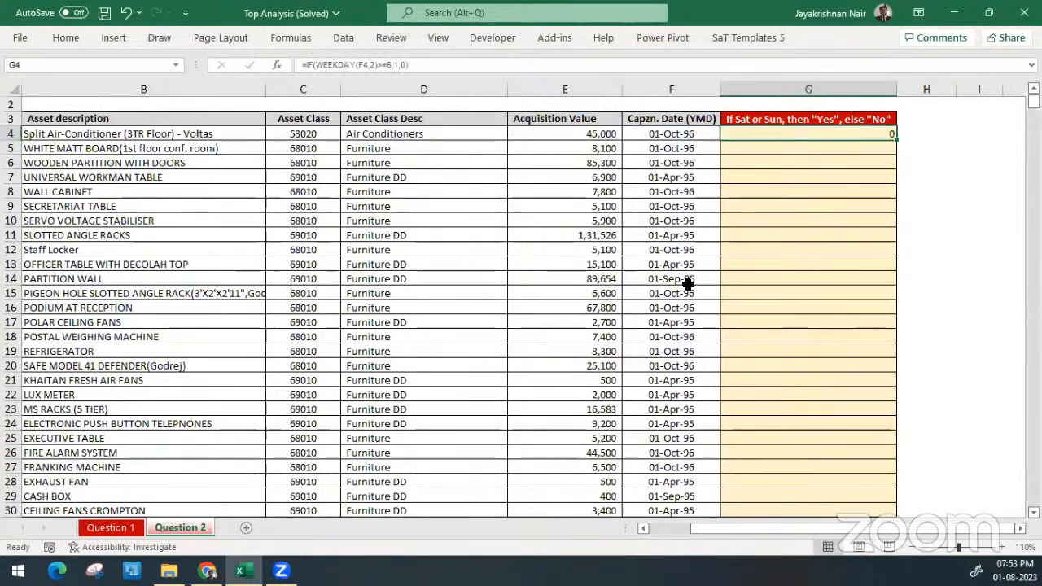
key(alt+h)
key(k)
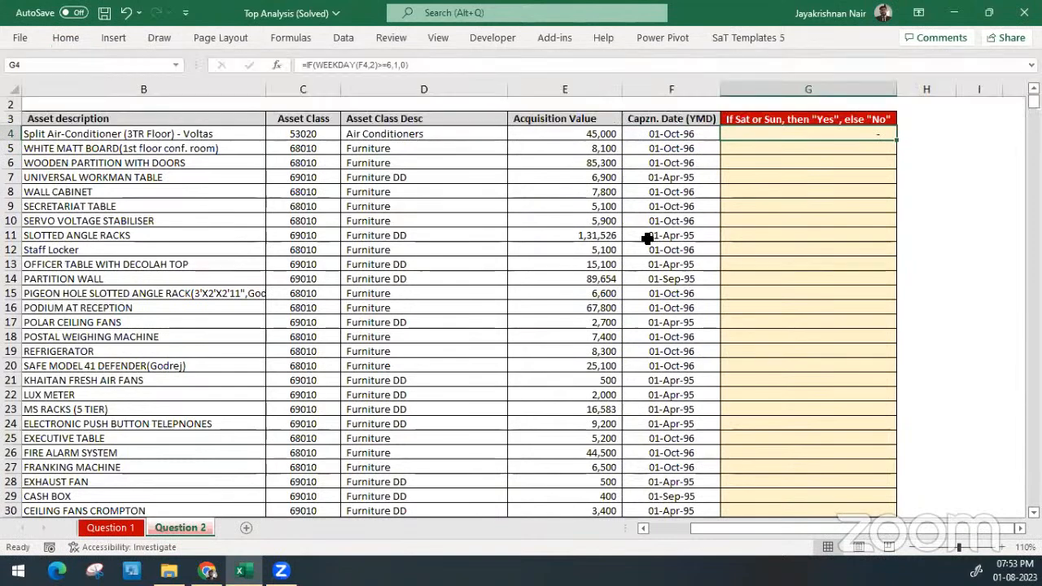
Add the weekday name to the capitalisation dates in column F with the custom number format "ddd, dd-mmm-yy"
click(680, 133)
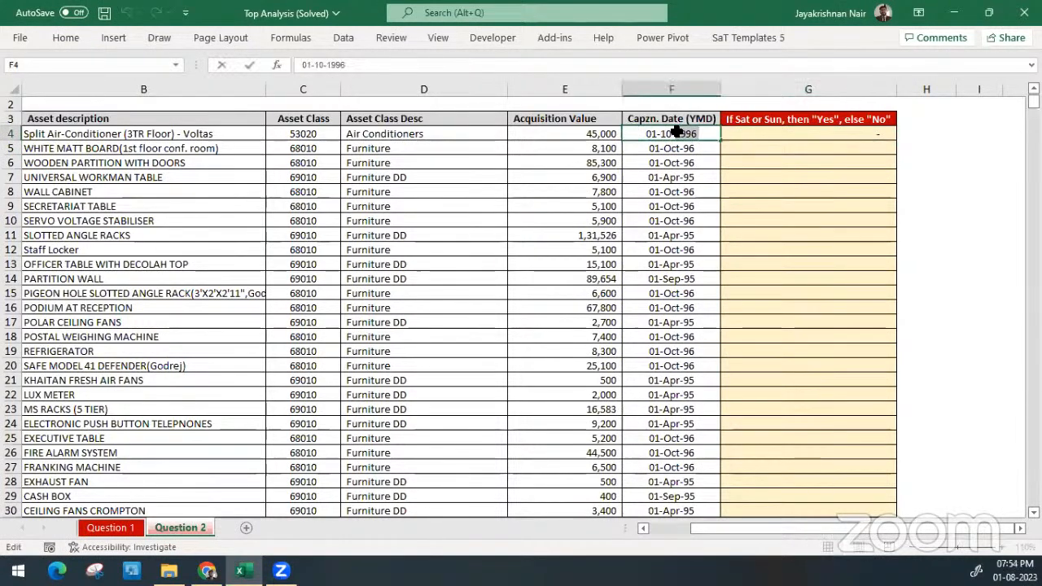
key(ctrl+shift+Down)
scroll(676, 132, up, 5)
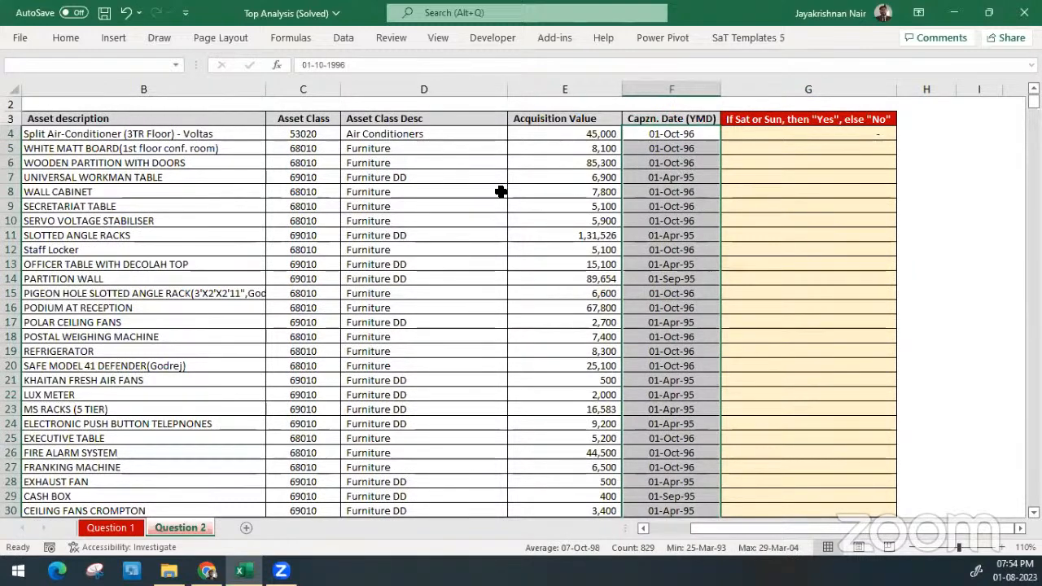
key(ctrl+1)
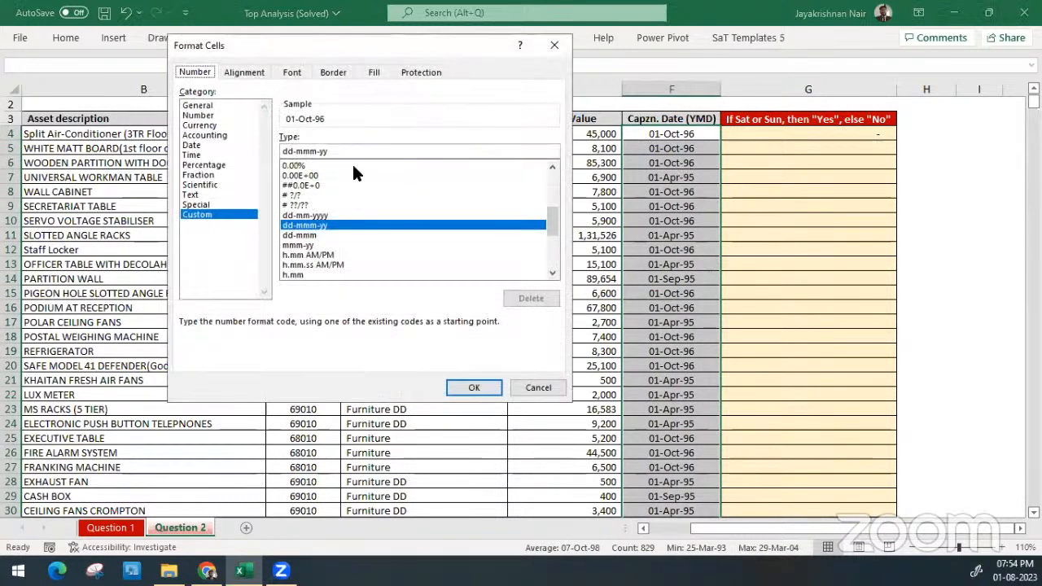
click(286, 153)
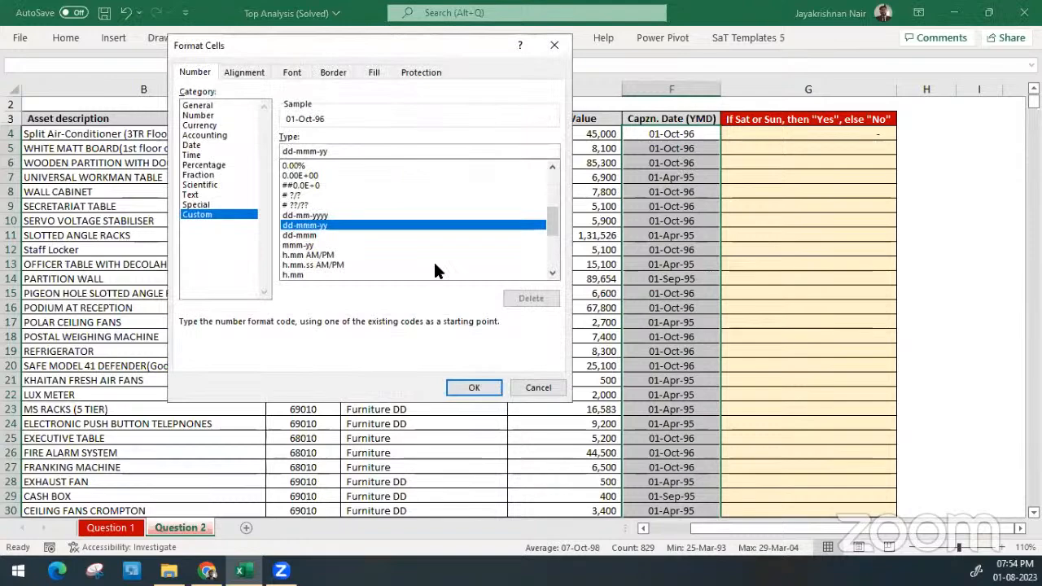
text(ddd,)
key(Return)
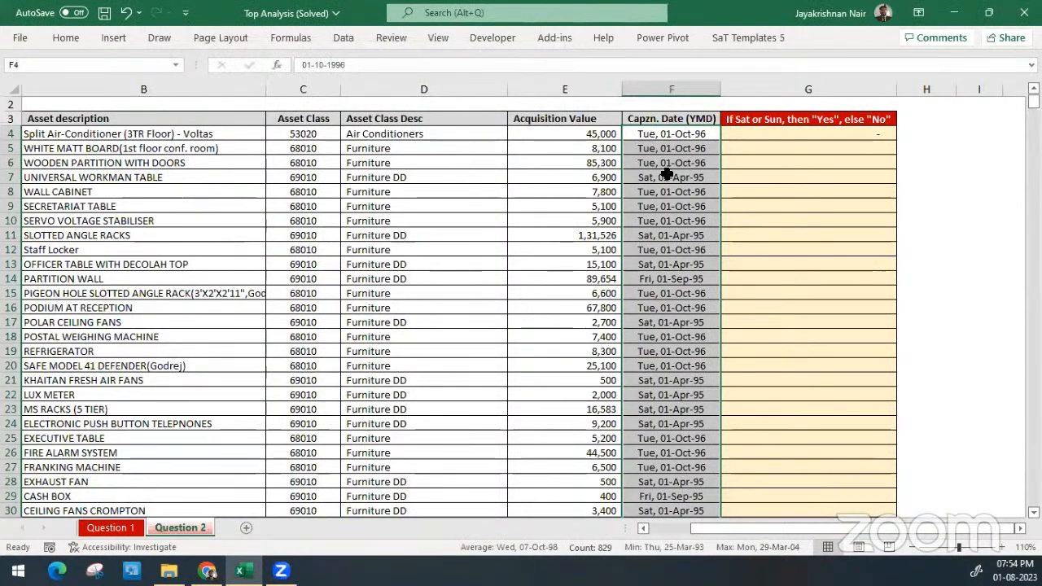
Fill G4's formula down the weekend column and compare the flag in row 7 with its date
click(884, 133)
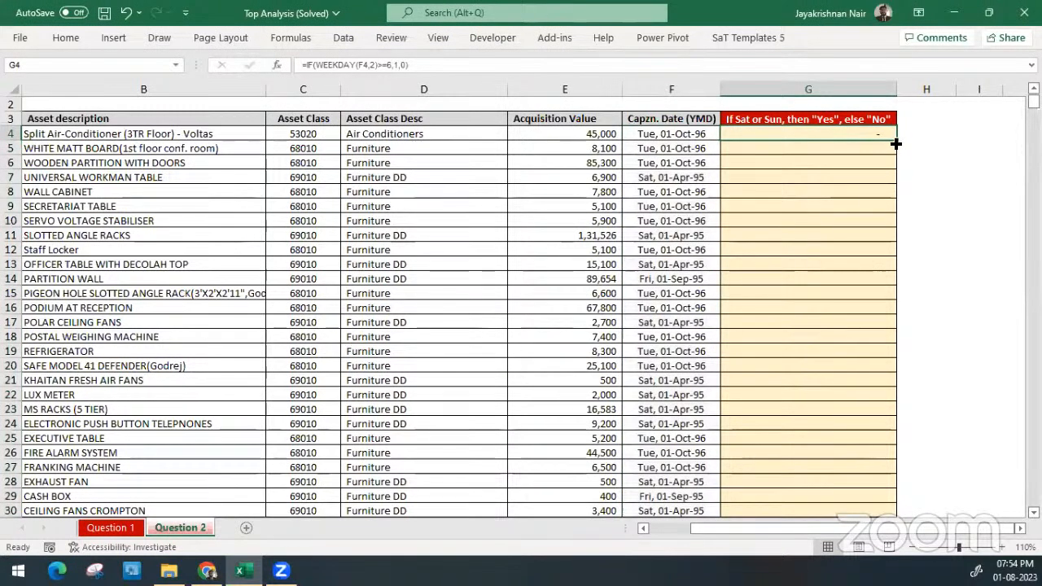
double_click(895, 143)
drag(859, 177, 659, 177)
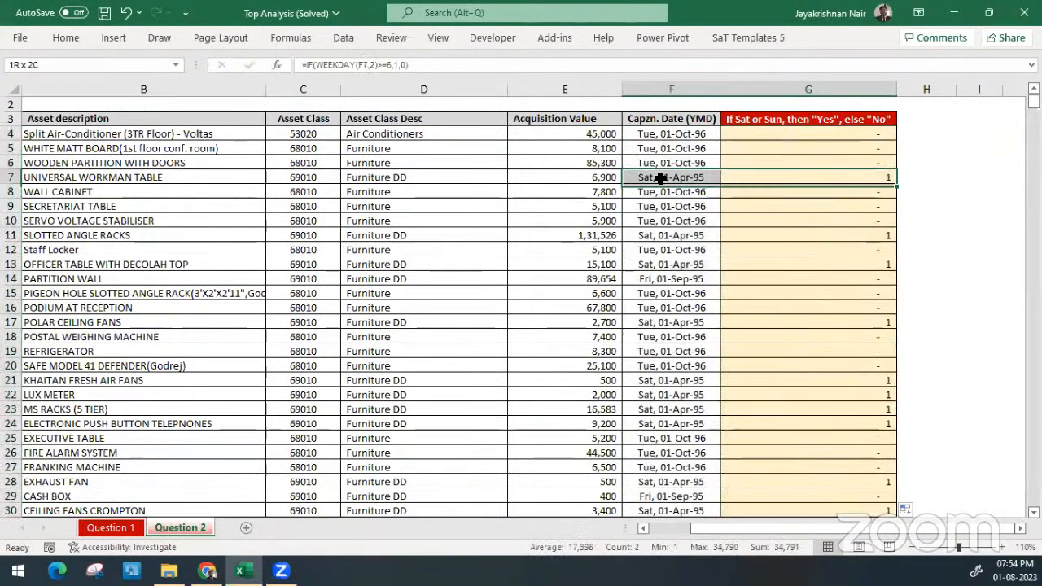
Review the weekday names in the capitalisation date column against the weekend flags in column G, from row 11 down past row 100
ctrl+click(869, 234)
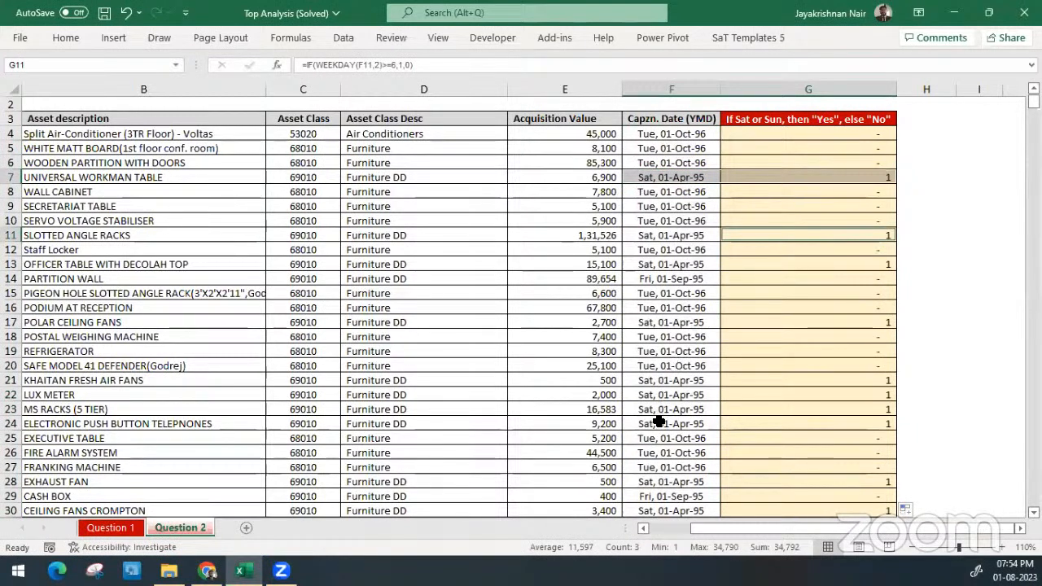
click(663, 163)
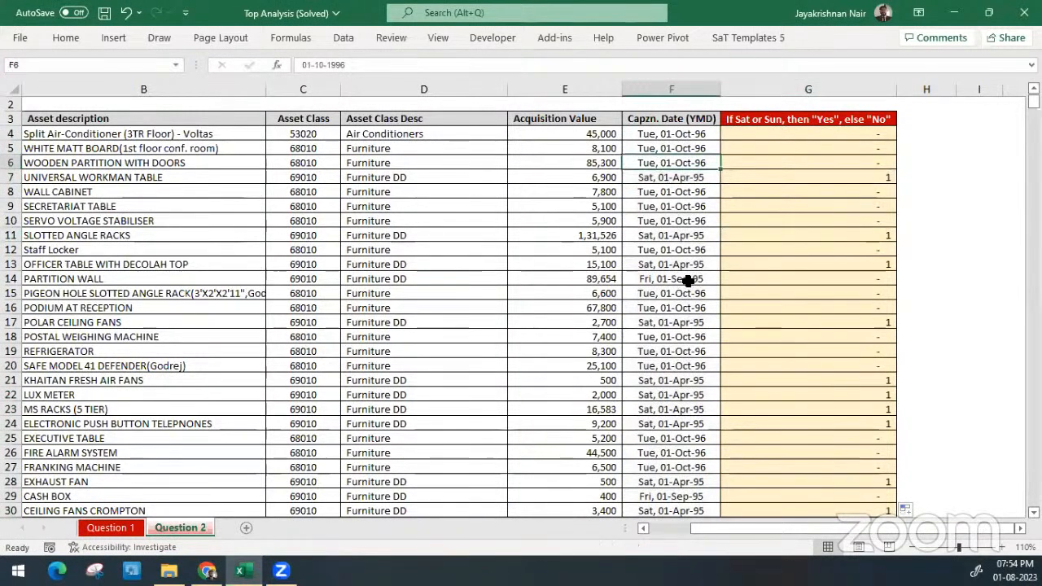
scroll(698, 399, down, 3)
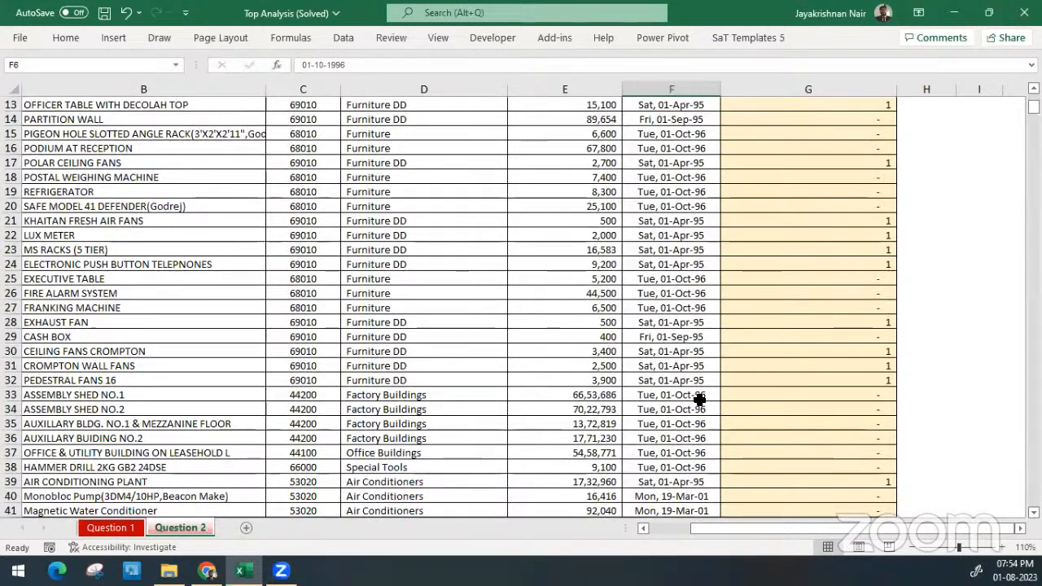
scroll(699, 399, down, 1)
scroll(699, 400, down, 10)
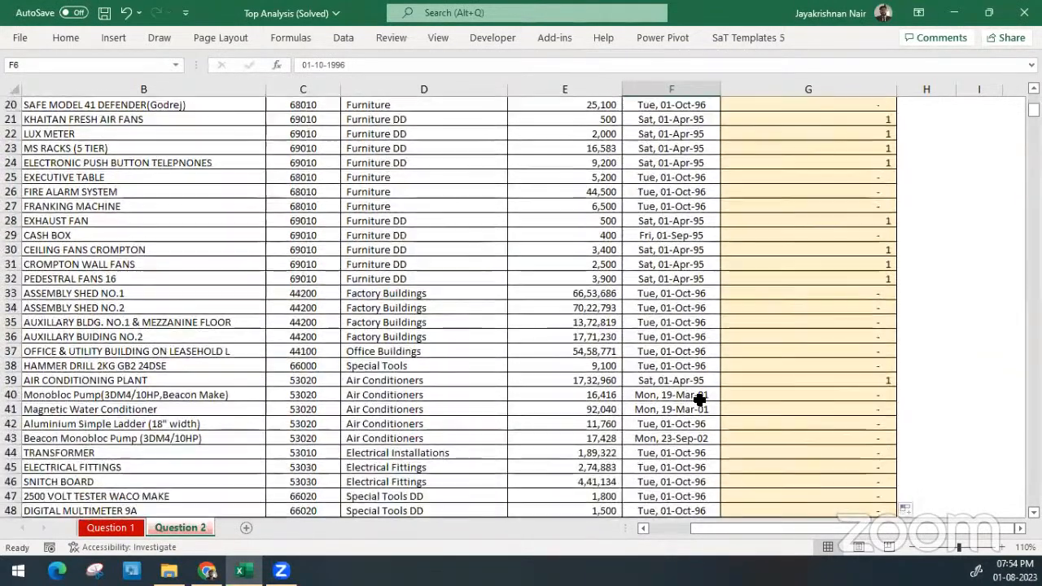
scroll(699, 399, down, 4)
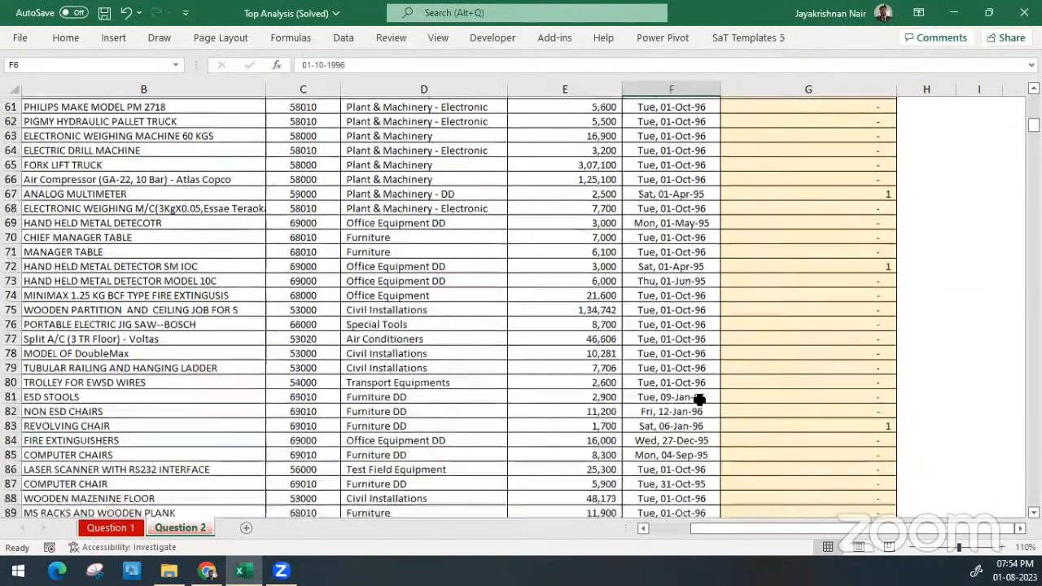
scroll(699, 399, down, 5)
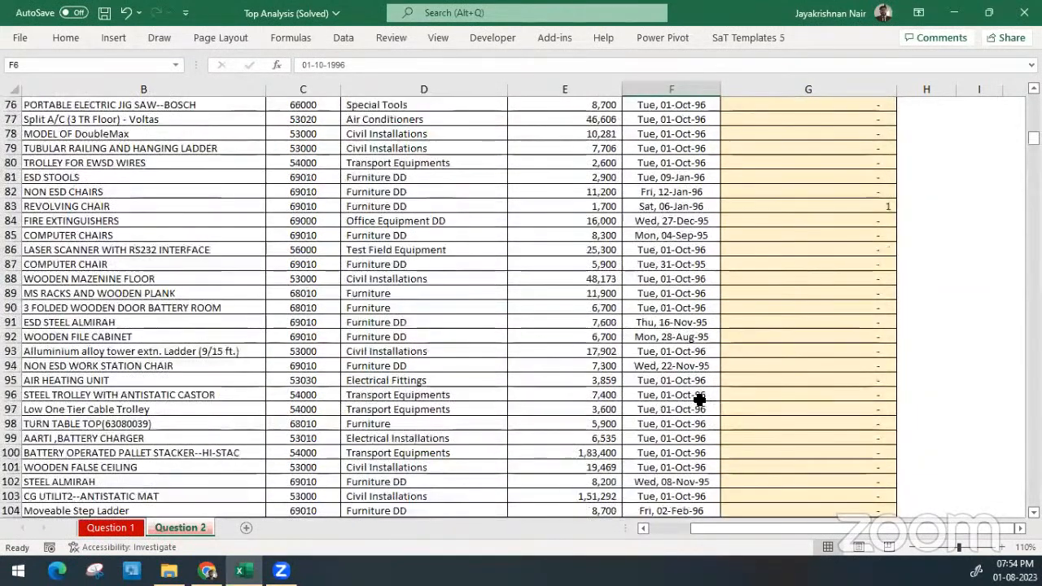
scroll(699, 399, up, 20)
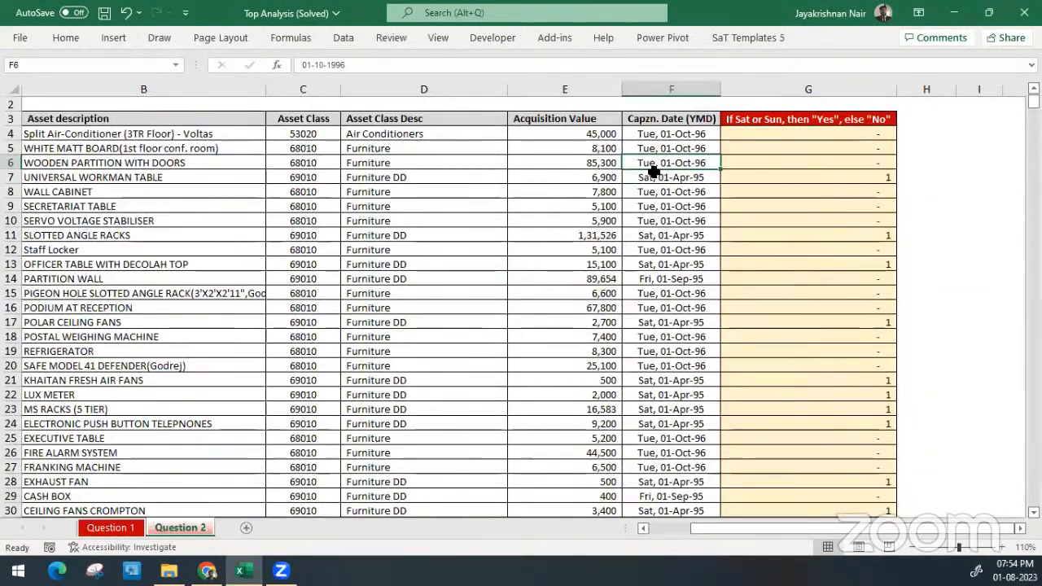
Change the capitalisation date of UNIVERSAL WORKMAN TABLE in F7 to 02-04-1995 to test a Sunday
click(654, 175)
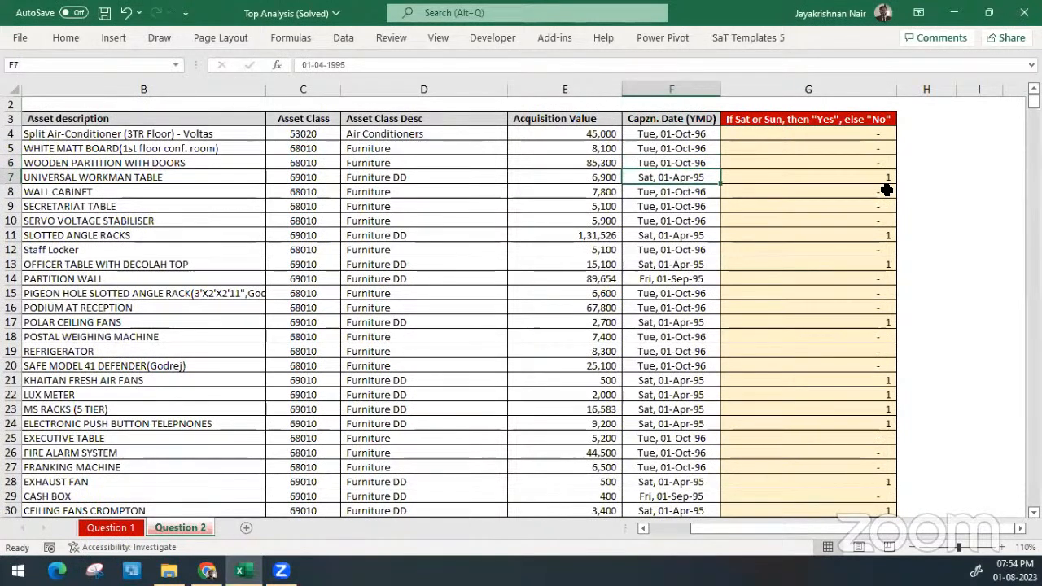
key(F2)
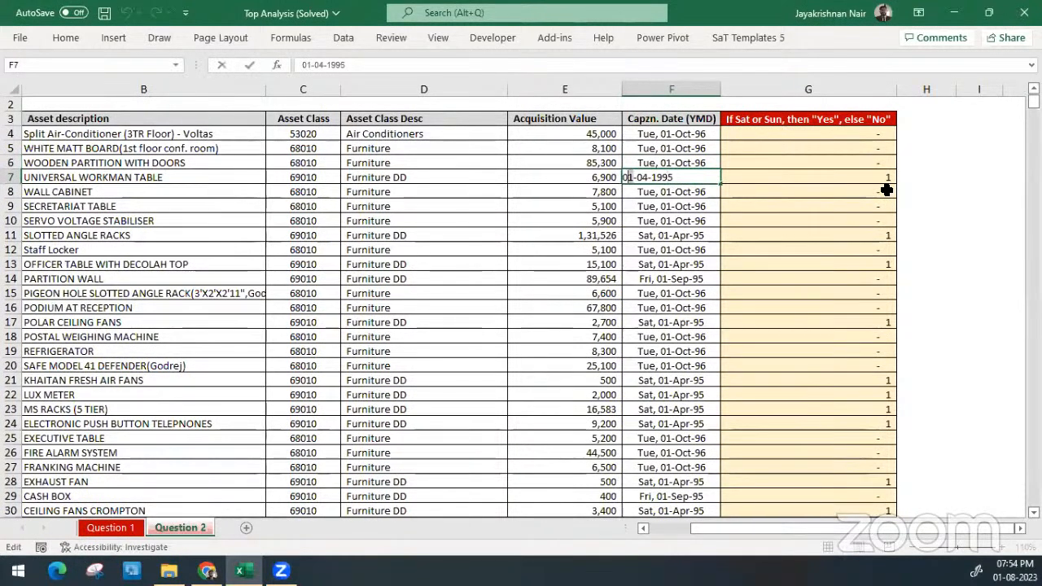
key(BackSpace)
text(2)
key(Return)
key(Up)
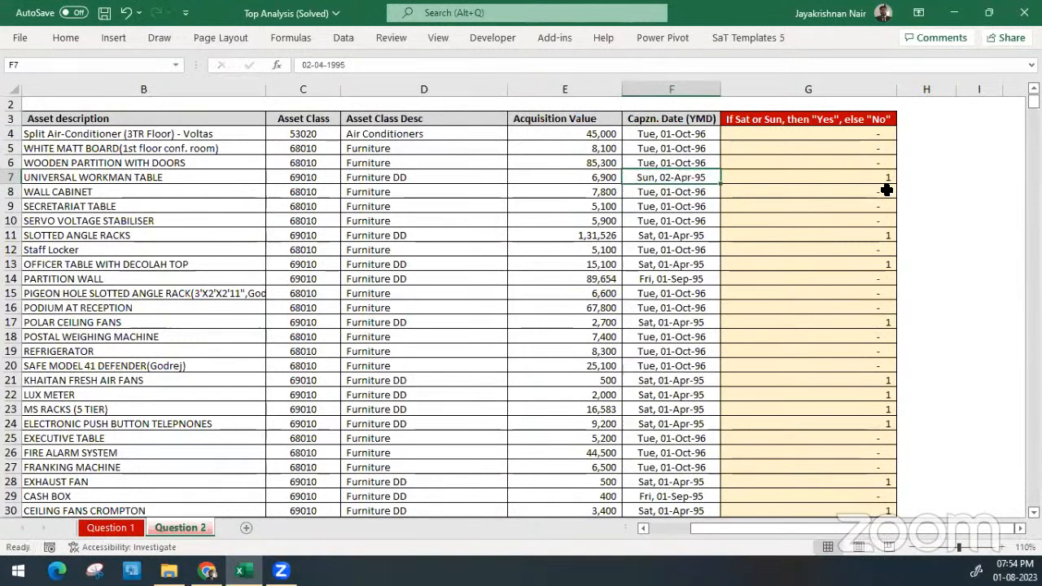
Compare the dates in F7 and F11 with their weekend flags in column G
key(shift+space)
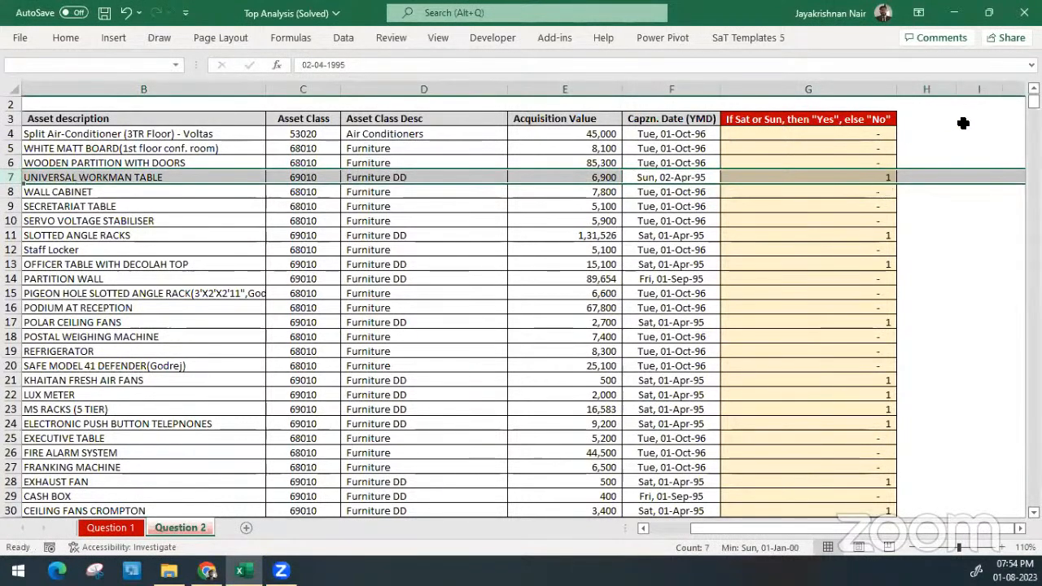
click(879, 176)
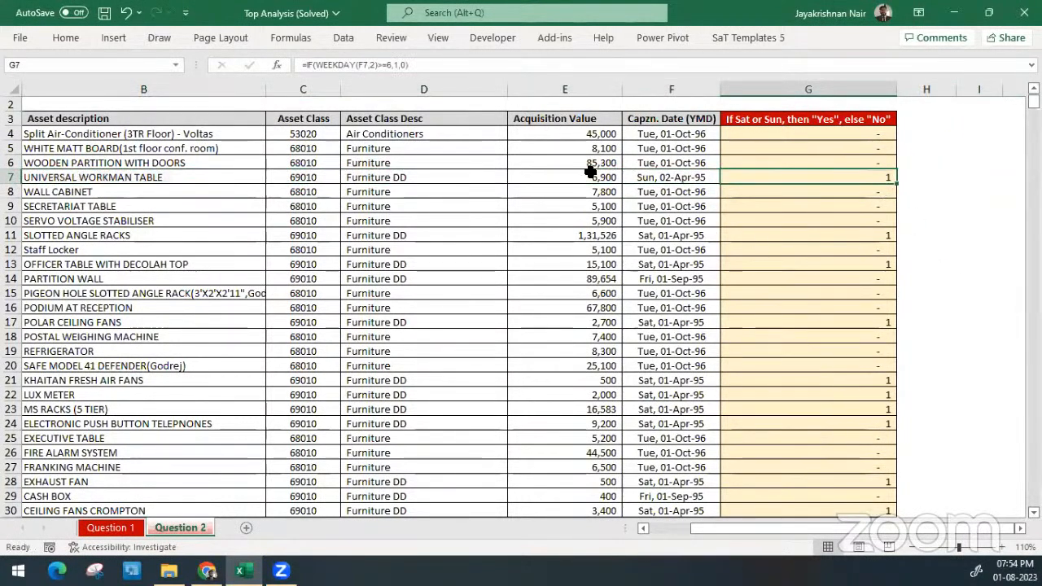
drag(642, 179, 891, 165)
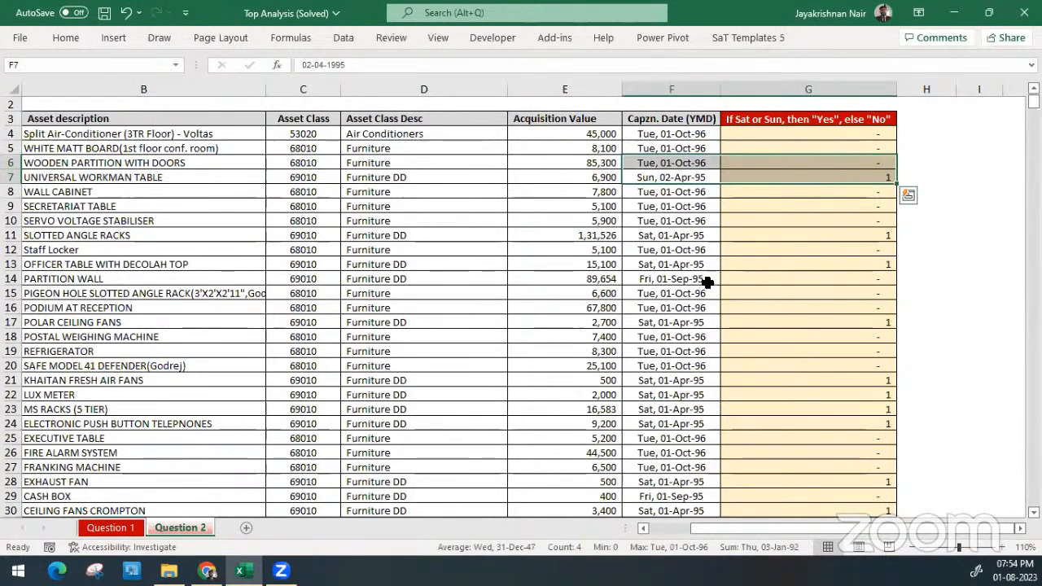
drag(655, 243, 891, 239)
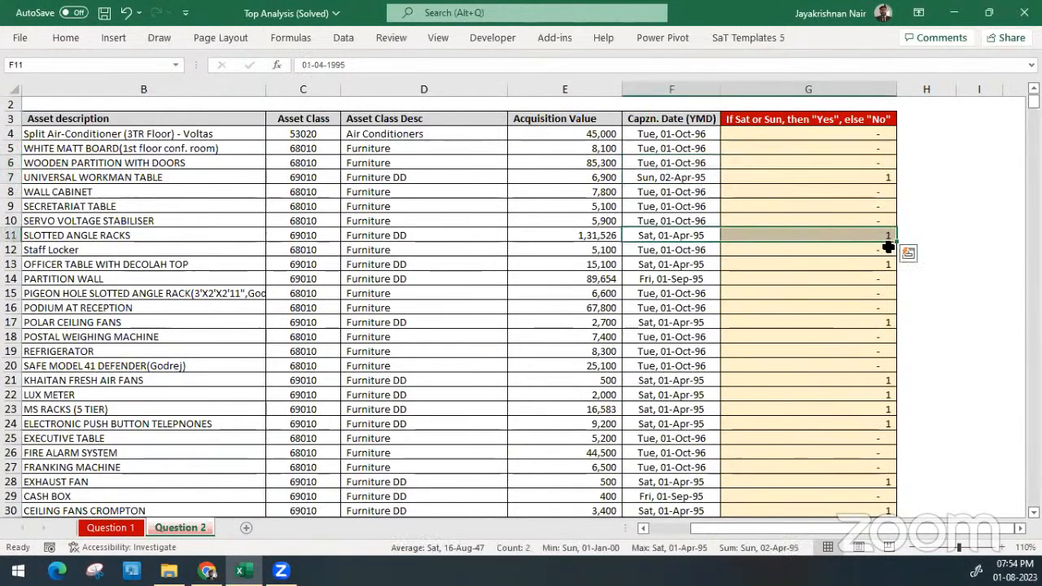
click(887, 247)
Enter a SUM formula in G2 that totals the weekend flags down column G
click(869, 107)
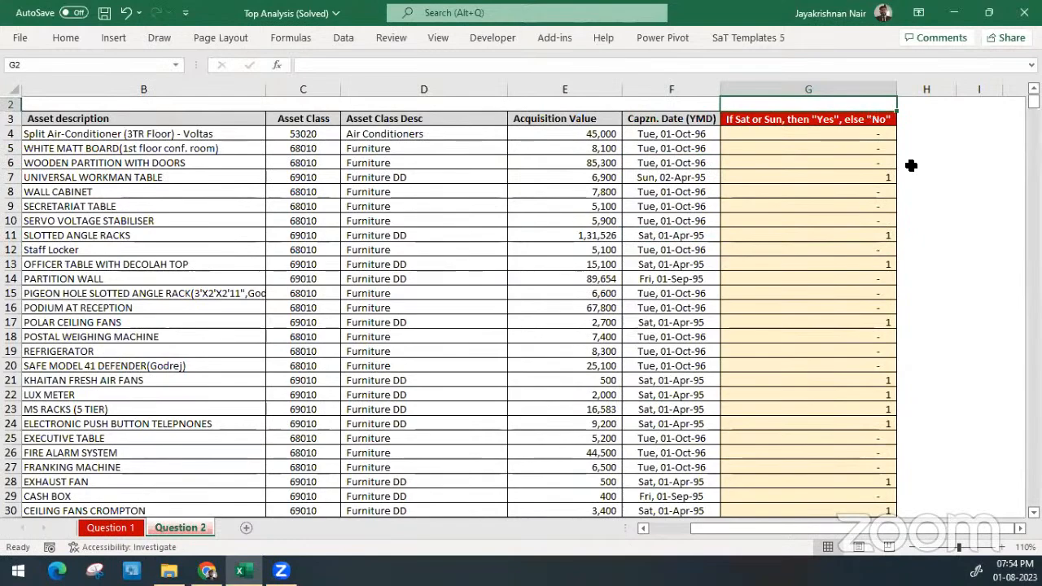
text(=sum()
key(Down)
key(Down)
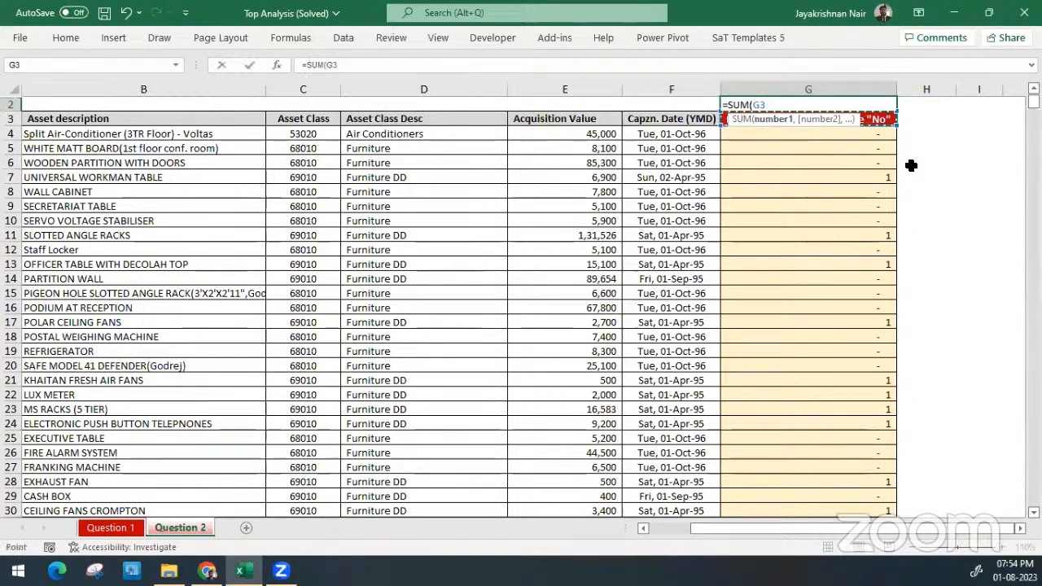
key(ctrl+shift+Down)
key(ctrl+Return)
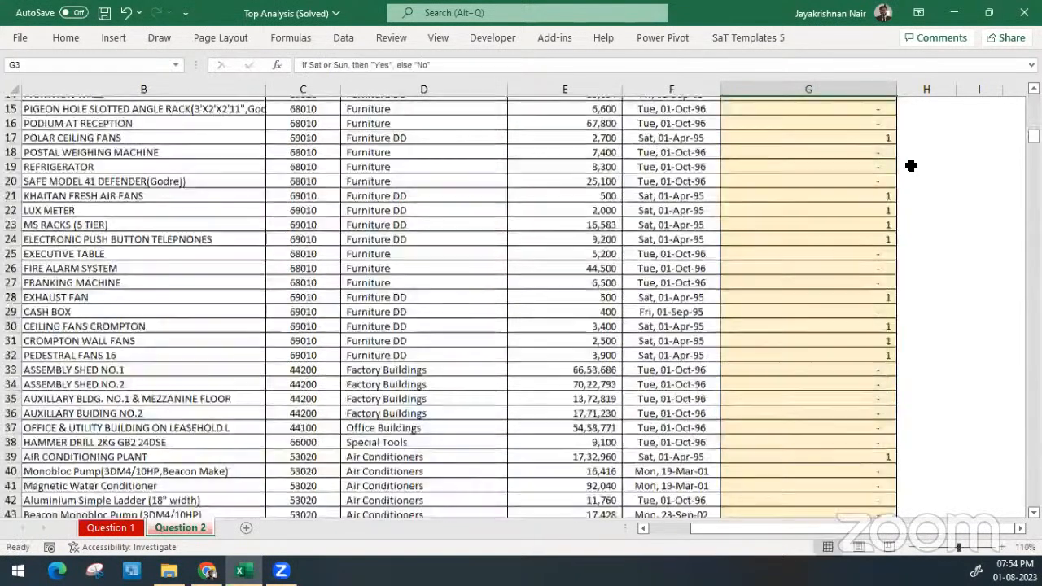
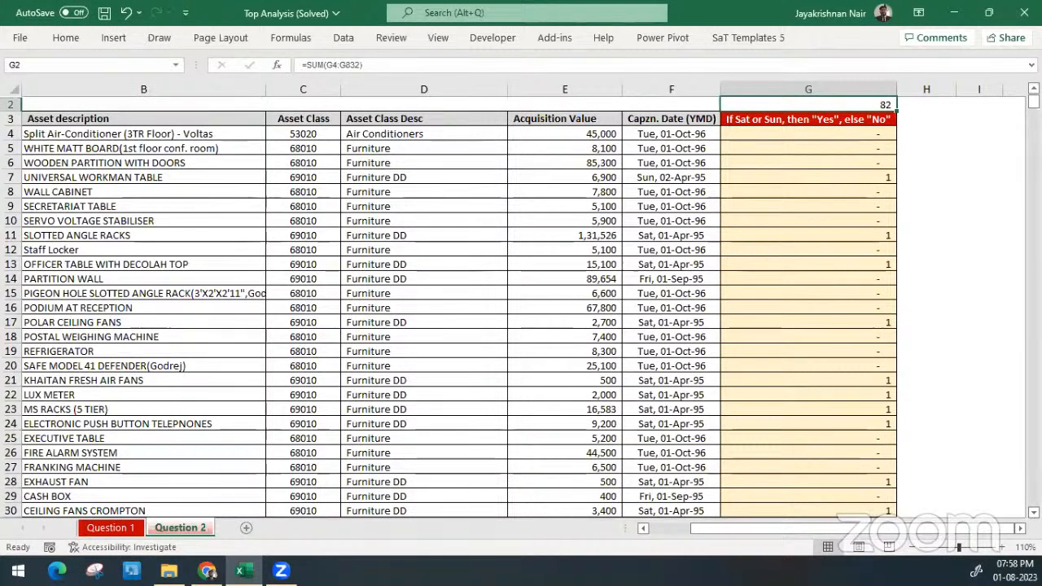
Save and close the Top Analysis (Solved) workbook and switch to a maximized Chrome window on the Google home page
click(641, 283)
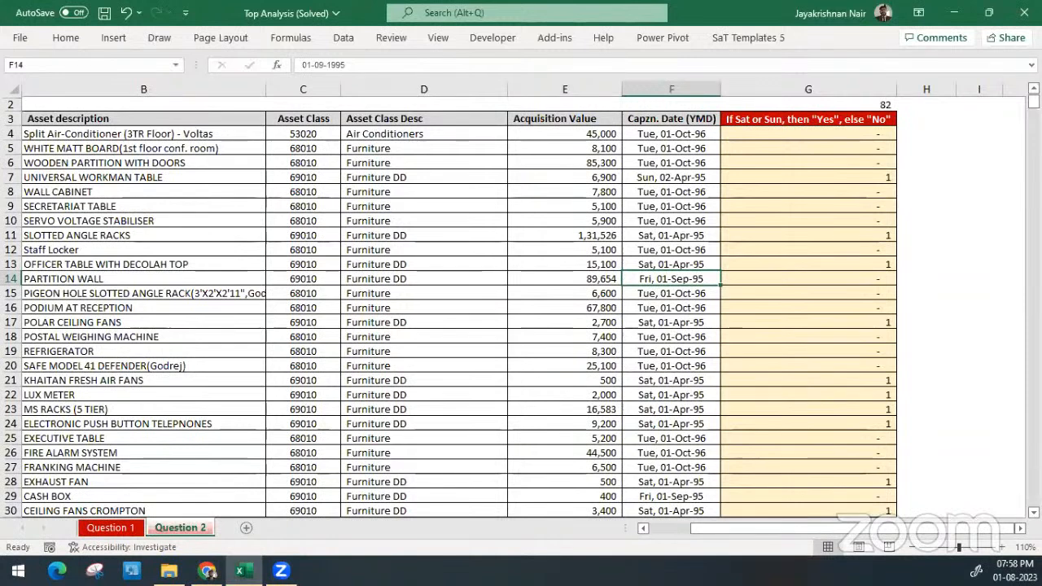
click(105, 13)
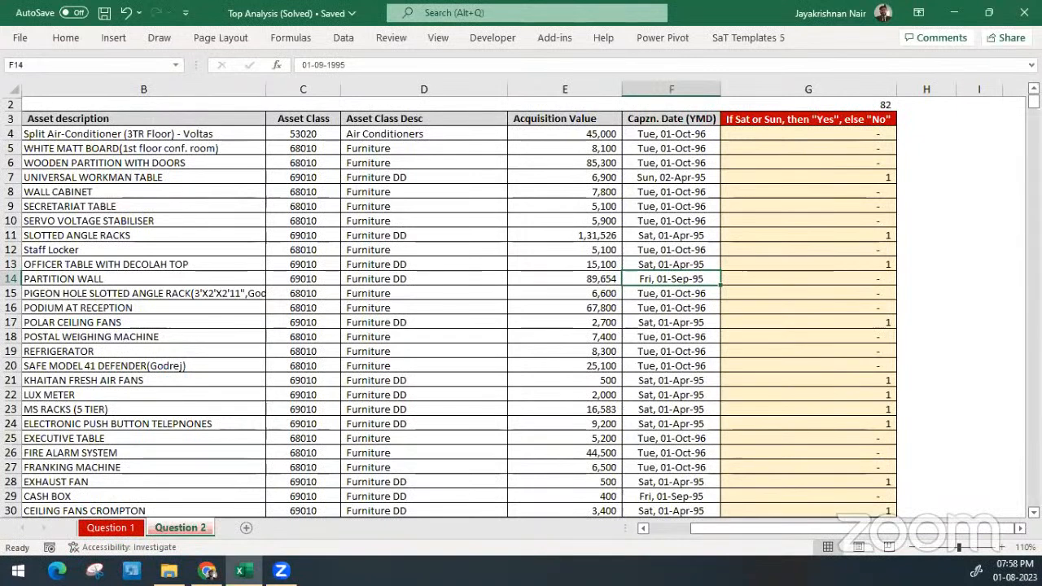
key(alt+Tab)
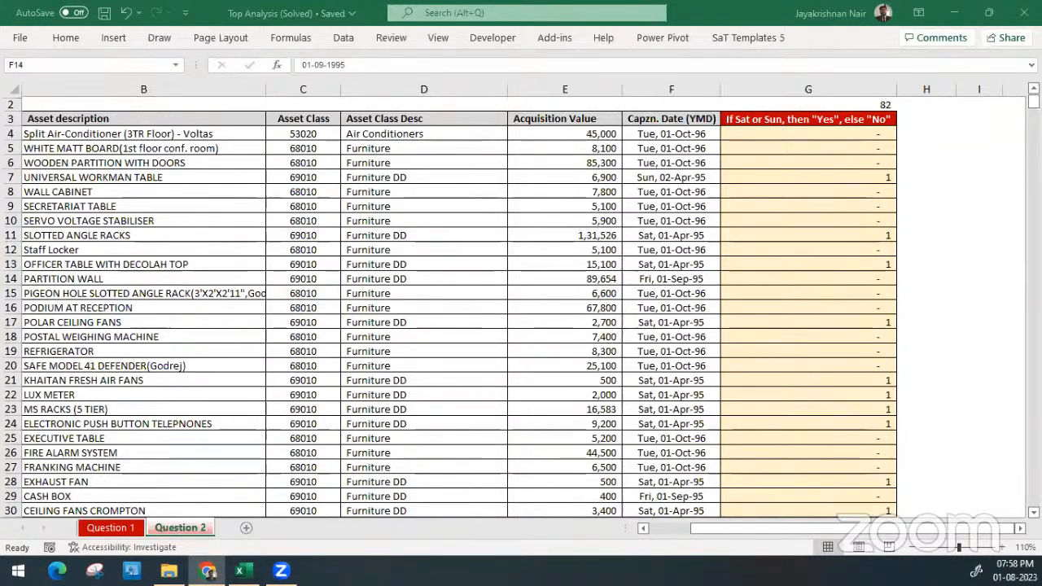
key(alt+Tab)
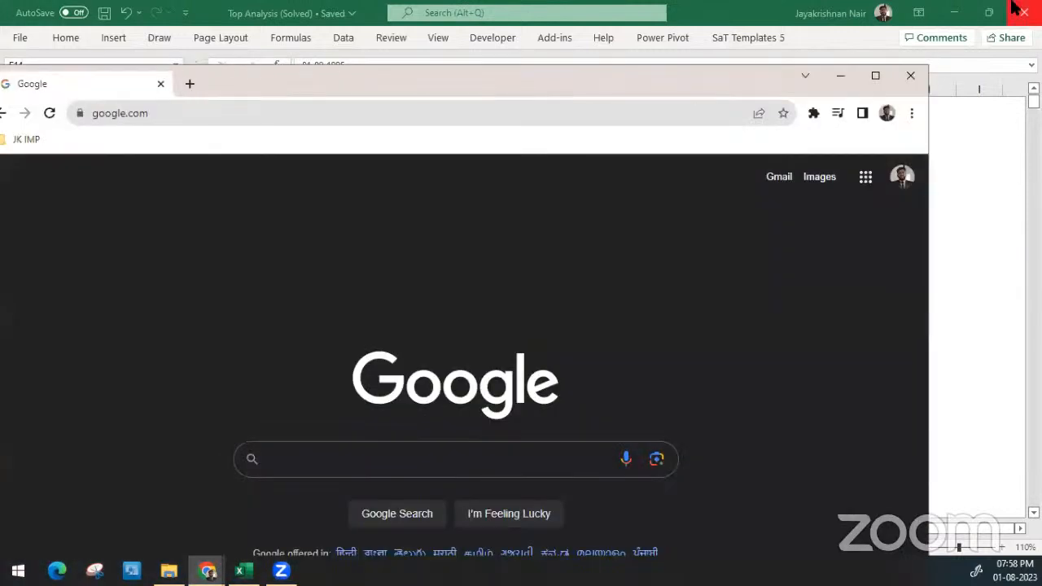
click(1023, 11)
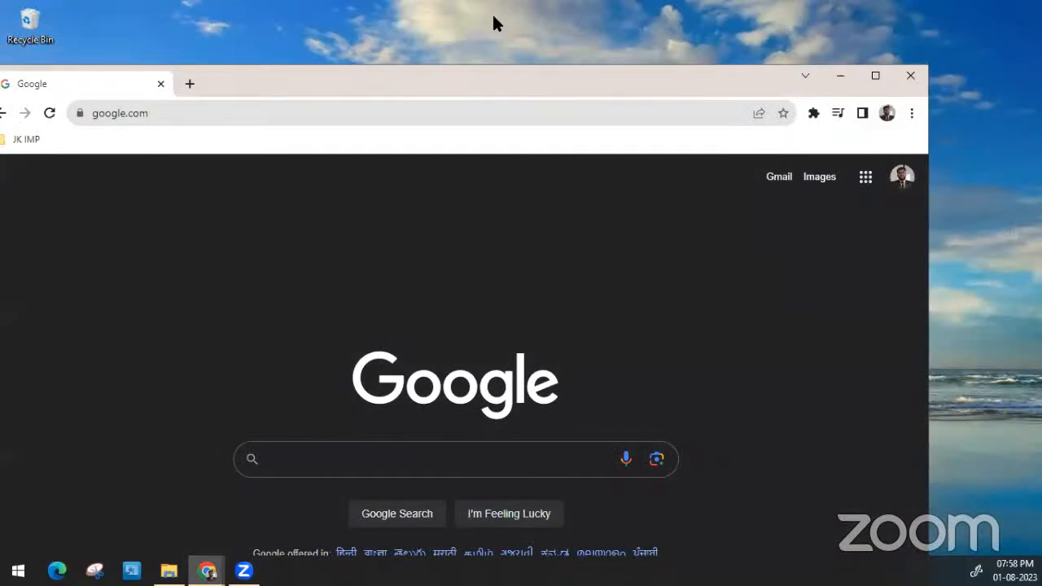
drag(508, 72, 537, 2)
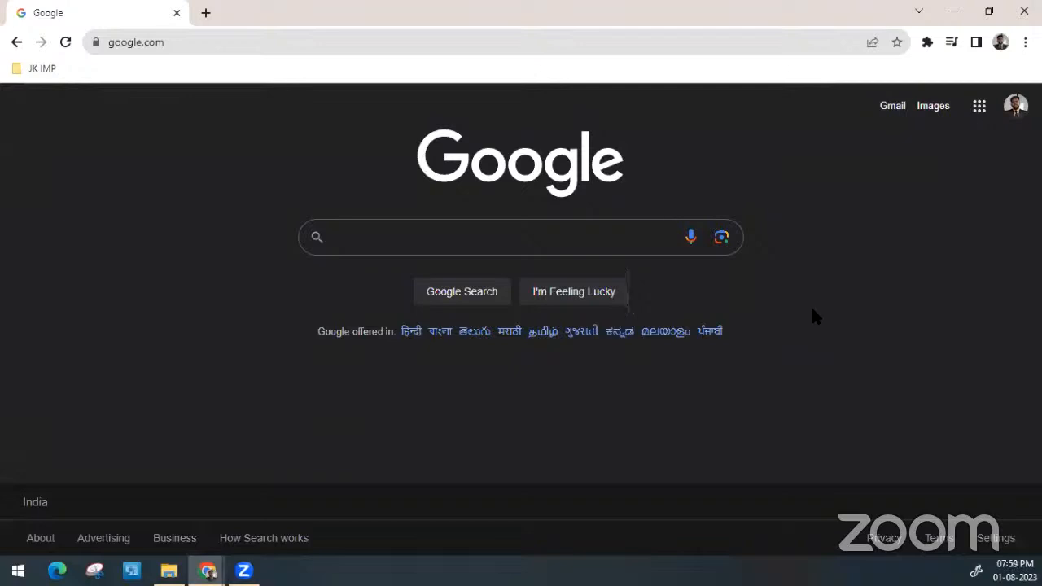
click(436, 234)
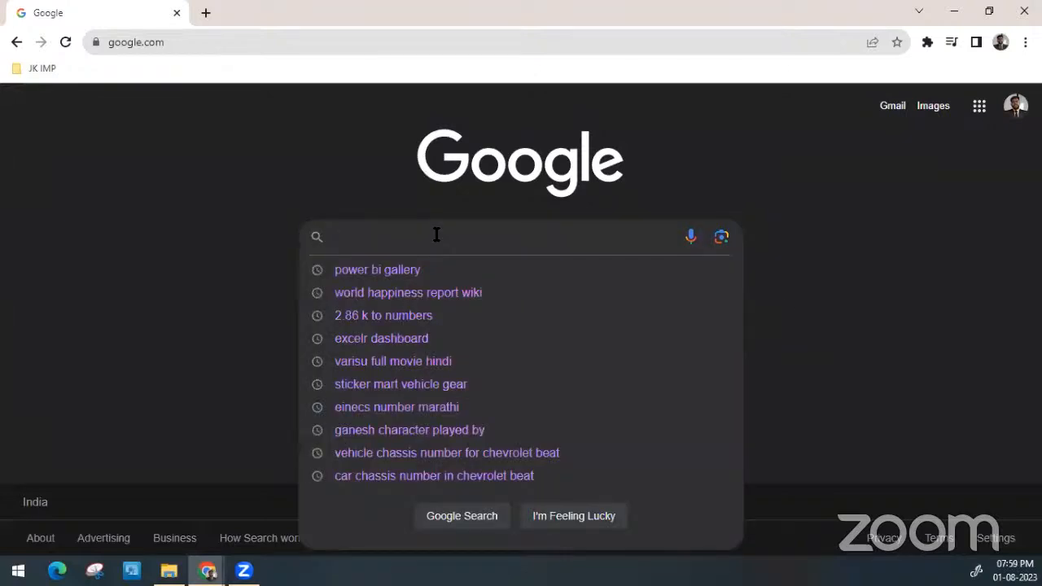
click(158, 238)
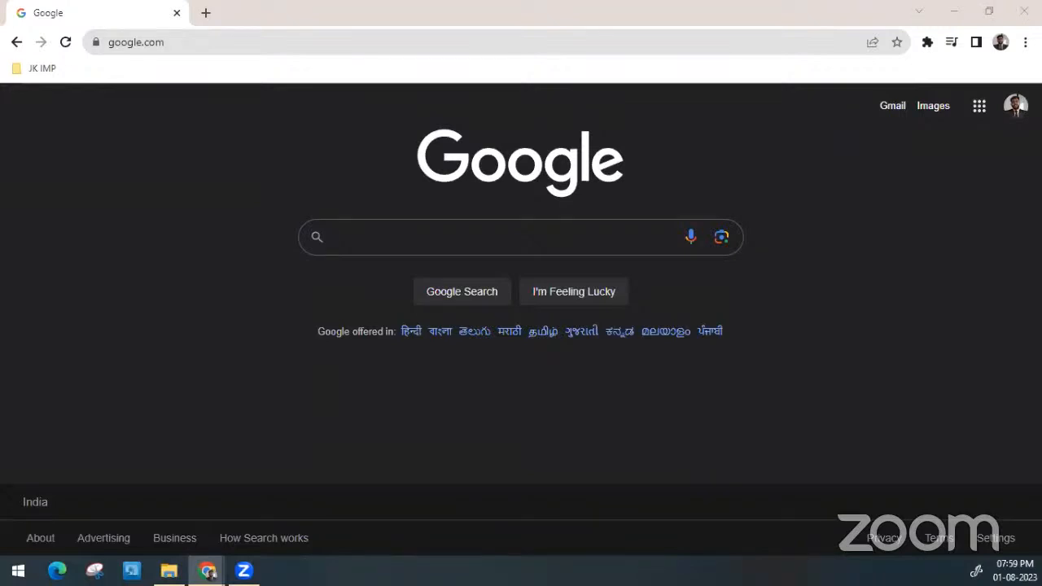
click(168, 570)
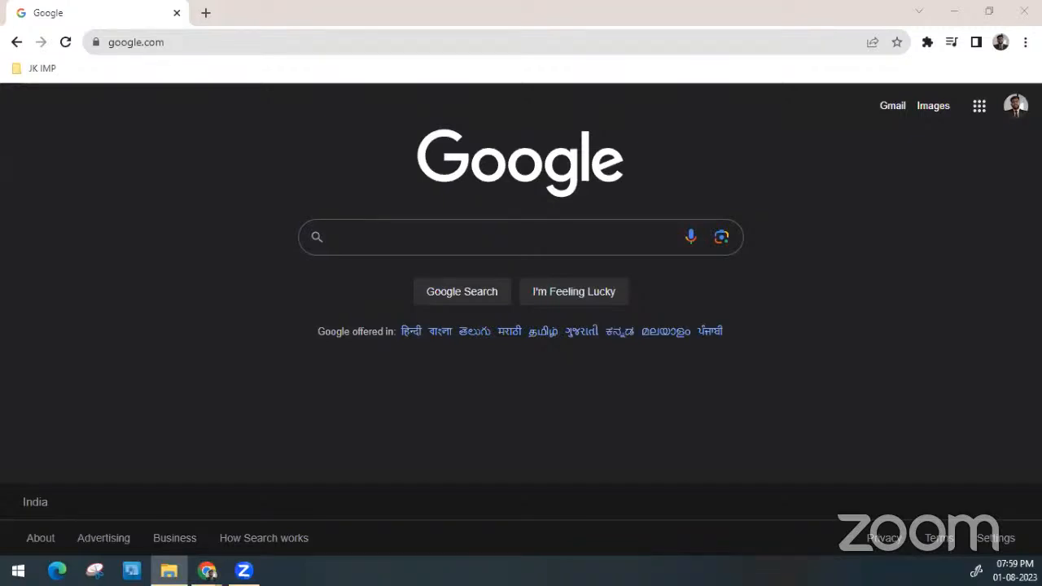
click(209, 572)
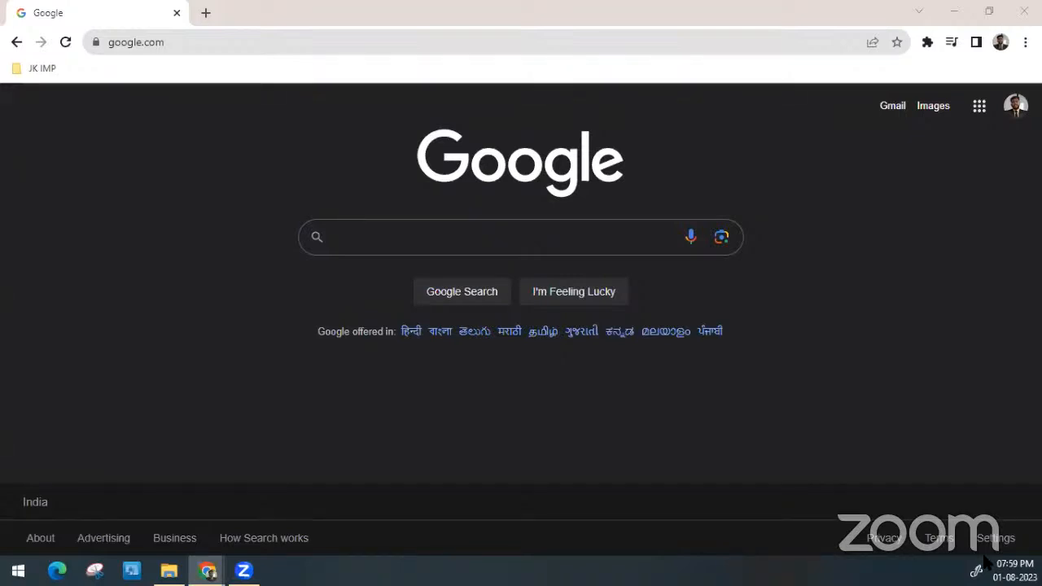
Search Google Images for "power bi dashboard"
click(932, 111)
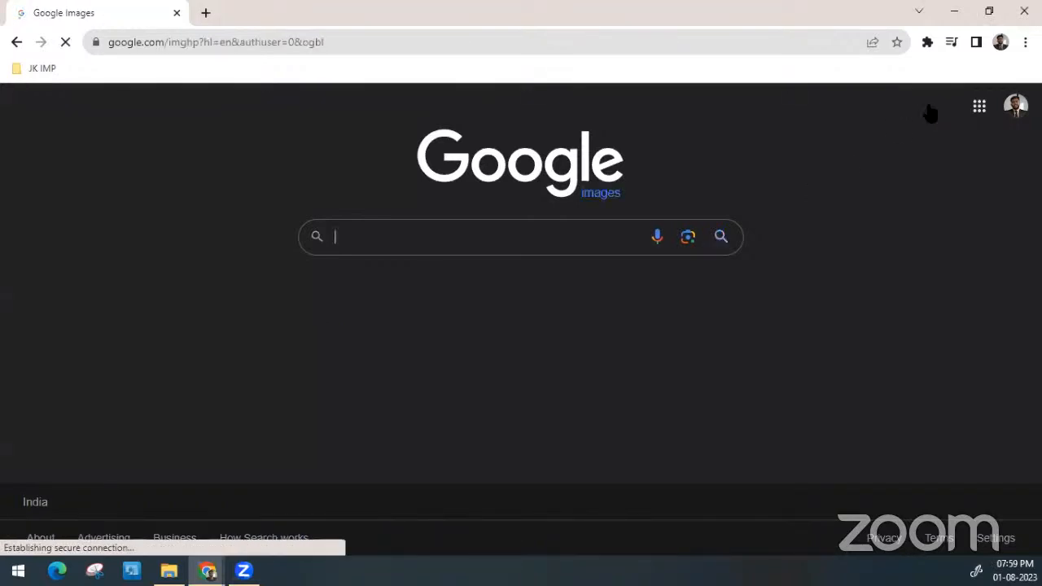
click(408, 234)
text(Power)
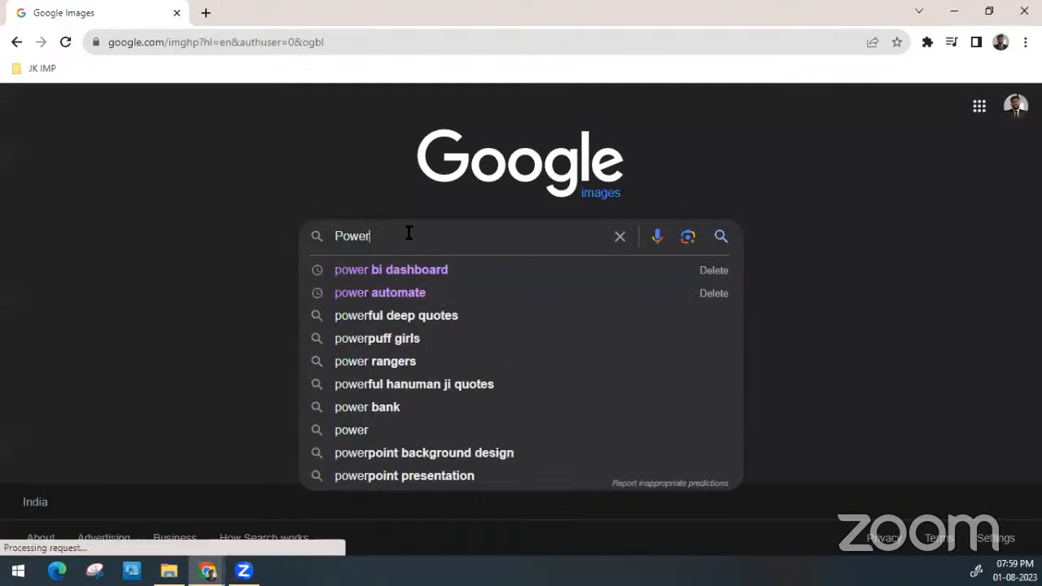
key(Down)
key(Return)
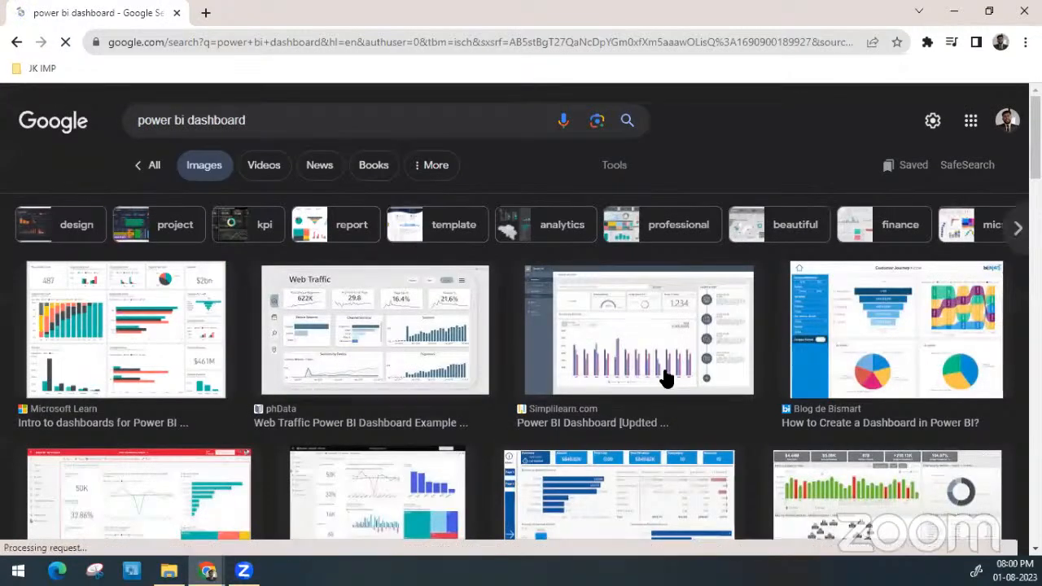
Open the phData page "Web Traffic Power BI Dashboard Example" from its image result and bring it to the front
click(424, 343)
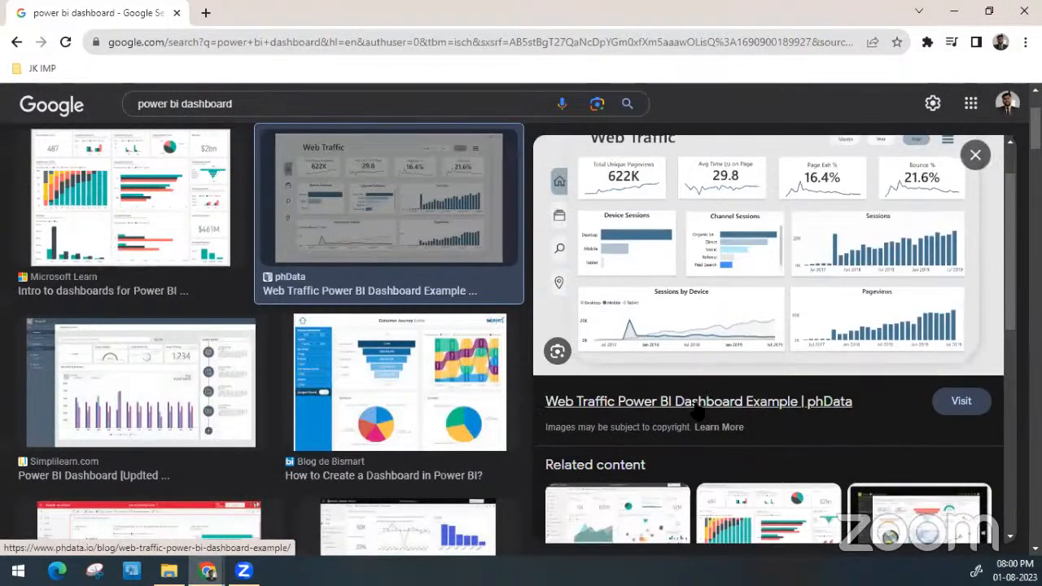
click(696, 409)
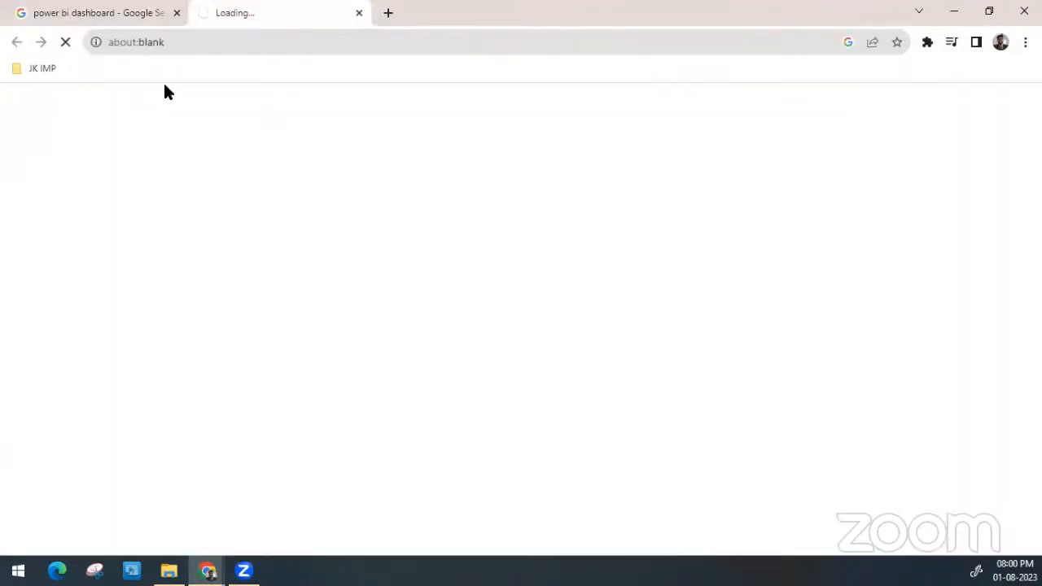
click(128, 12)
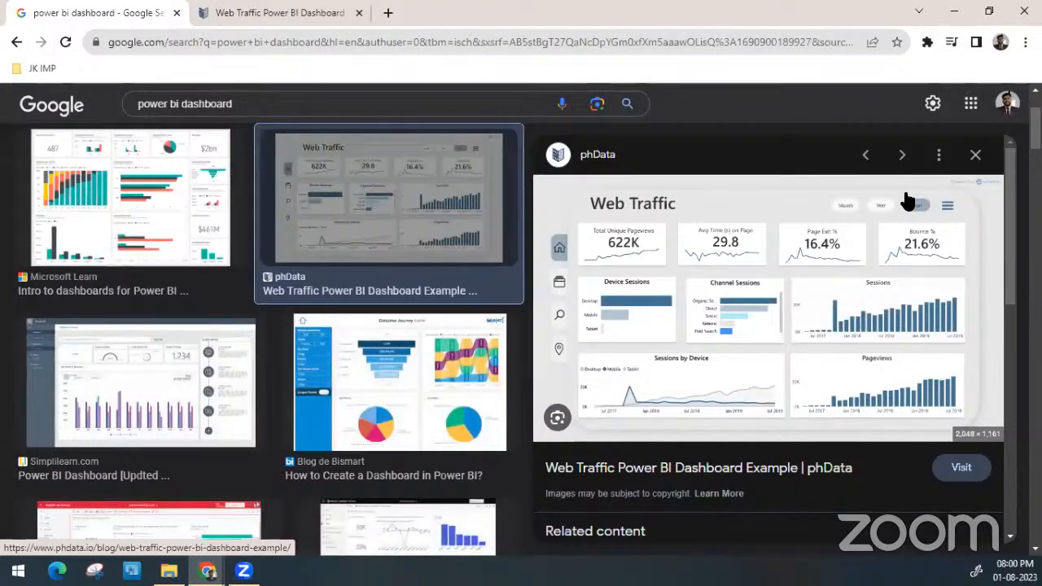
click(248, 9)
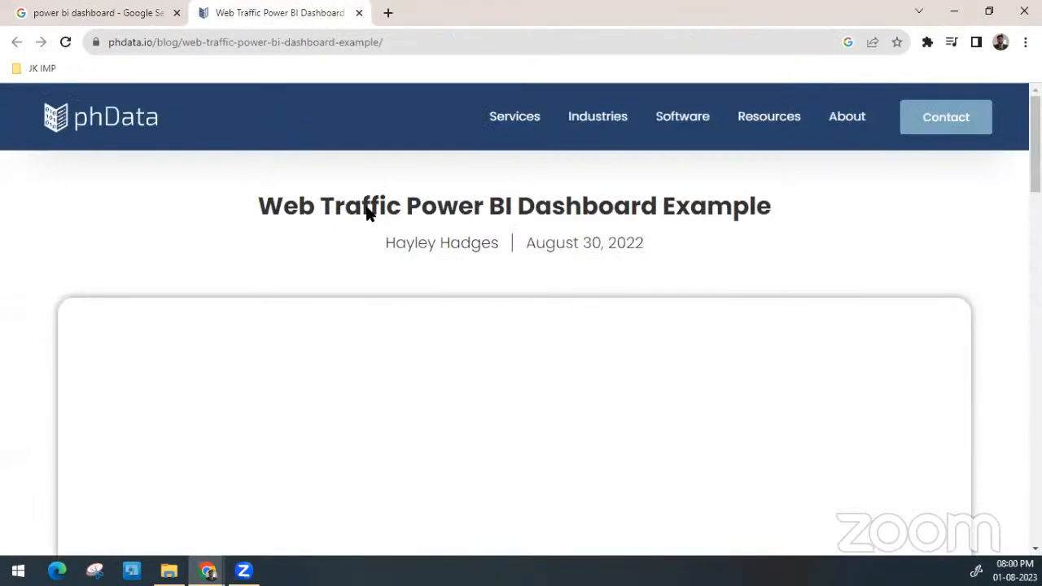
Locate the embedded Power BI report on the phData page and expand it to full screen
scroll(367, 212, down, 2)
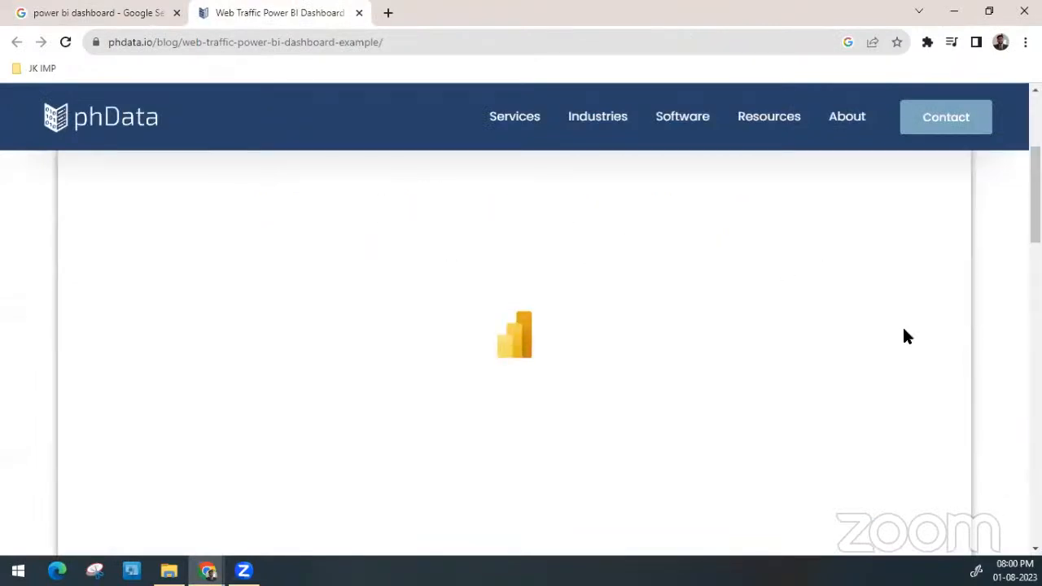
scroll(928, 372, down, 3)
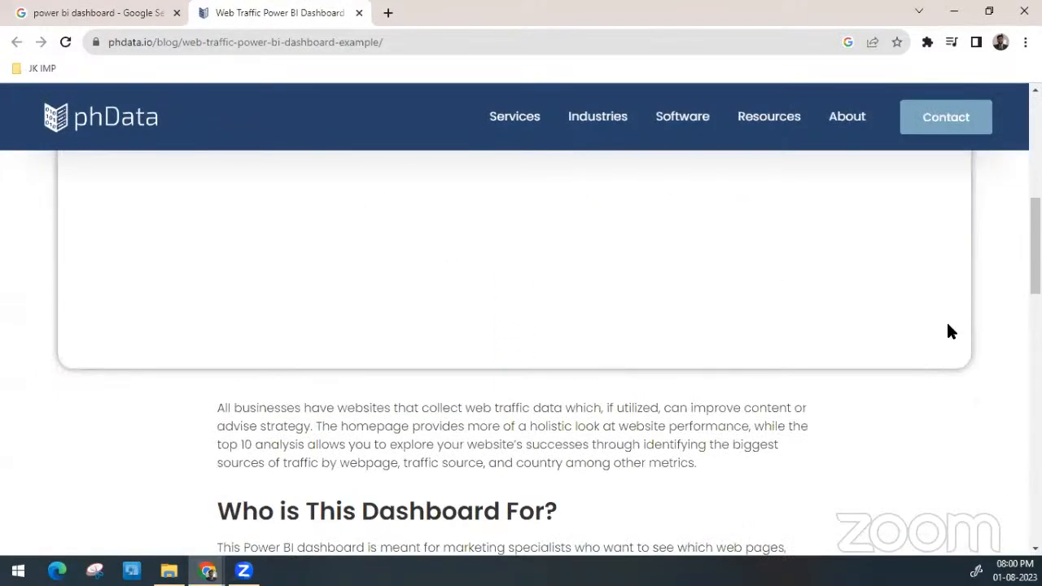
scroll(948, 331, up, 2)
scroll(950, 330, down, 1)
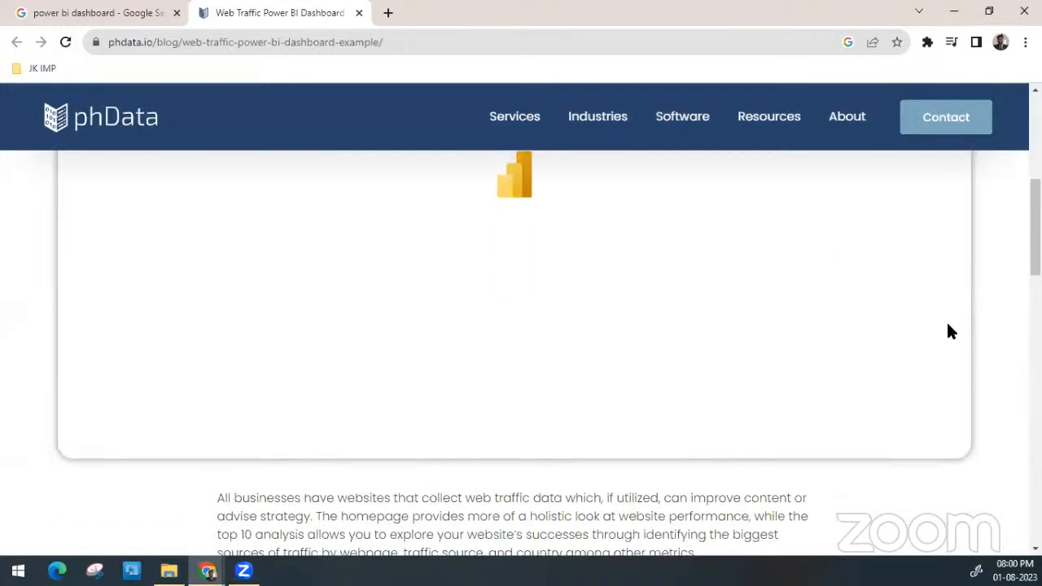
scroll(950, 330, up, 2)
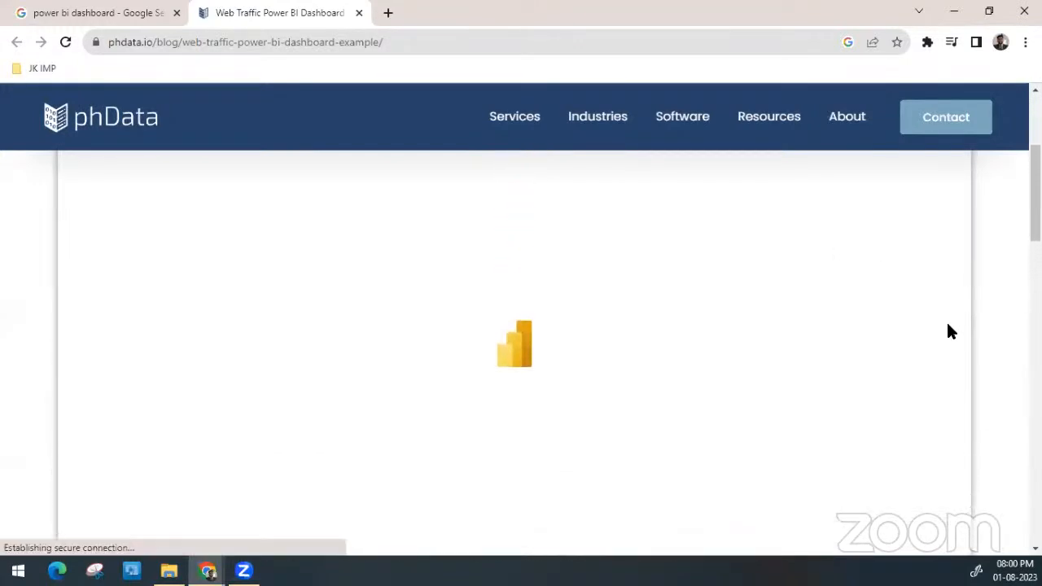
scroll(951, 331, down, 1)
scroll(951, 331, up, 2)
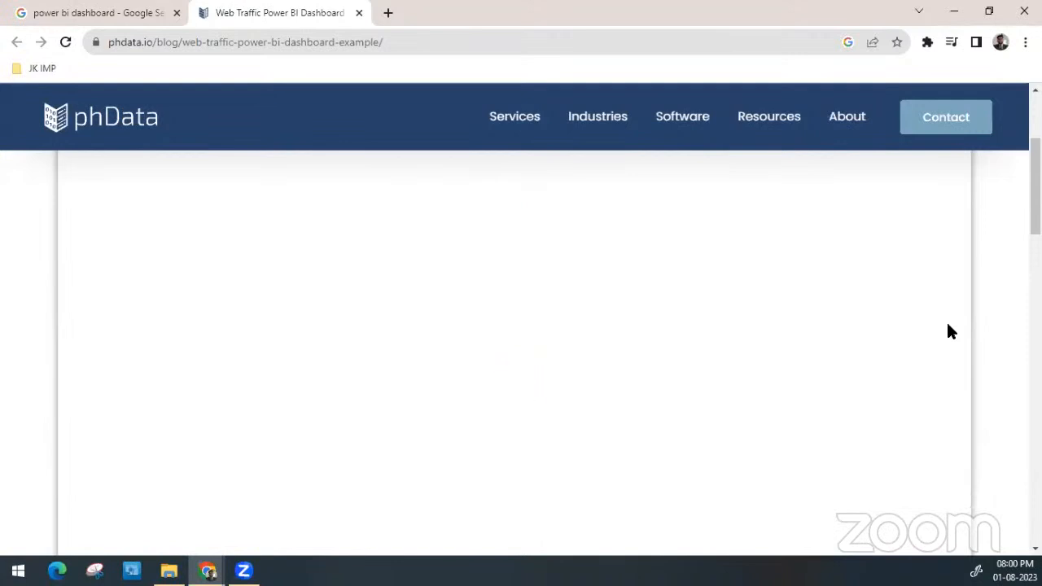
scroll(951, 330, down, 1)
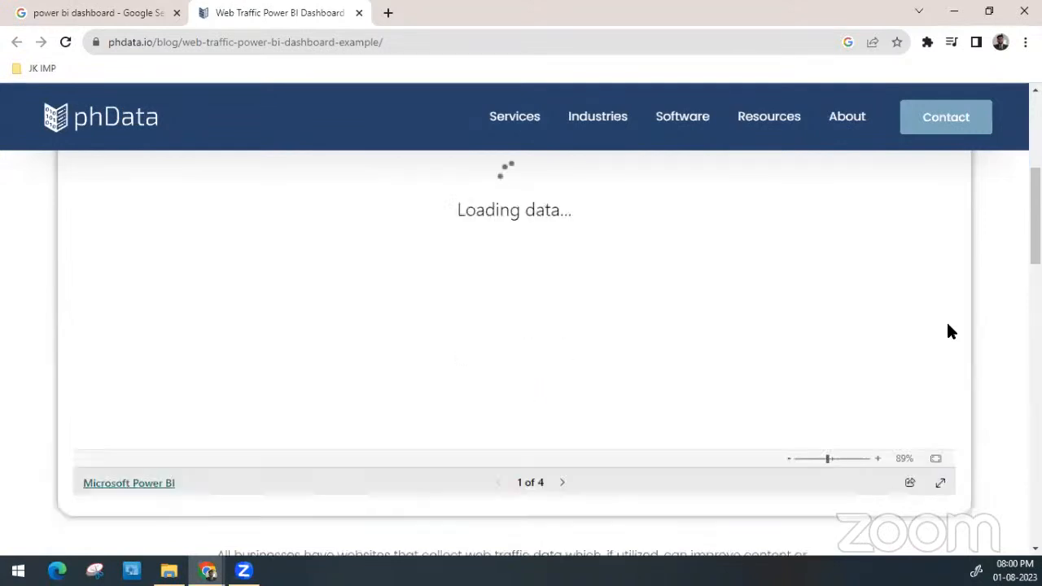
click(940, 482)
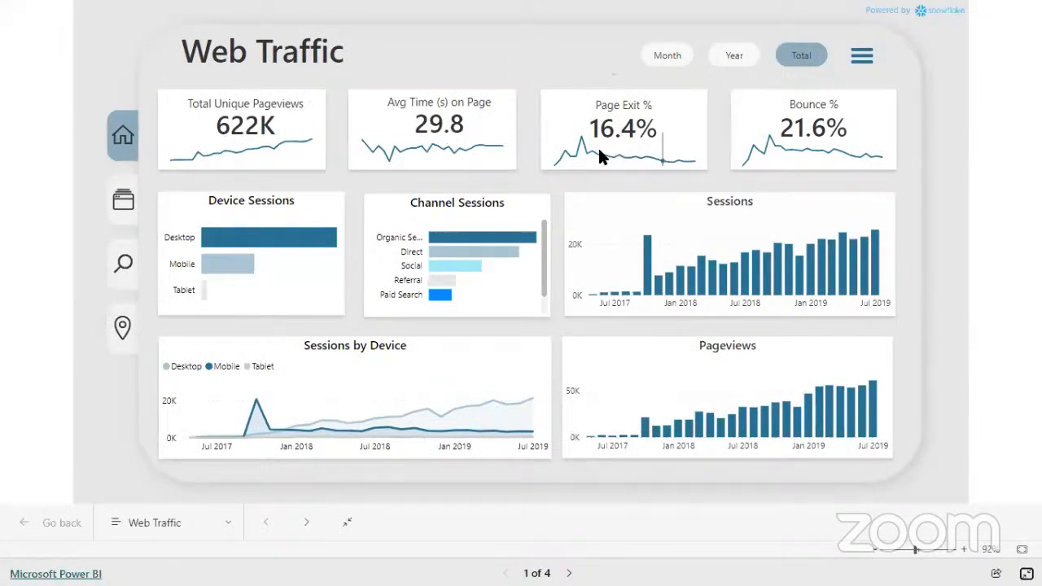
Cross-filter the dashboard by July, May and February 2019, November 2018 and October 2017 in the Sessions chart, and clear the selection
click(876, 293)
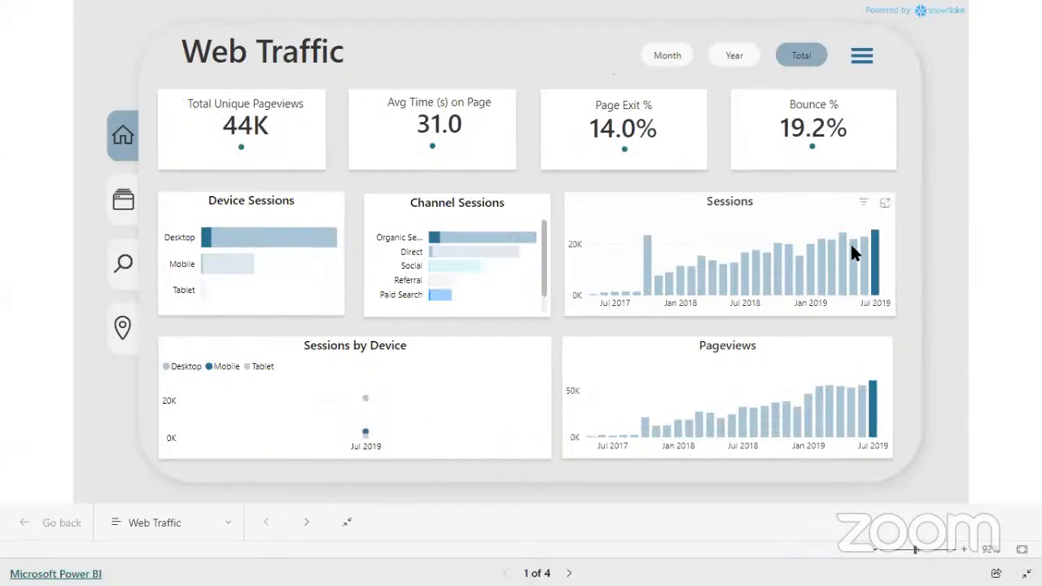
mouse_move(853, 272)
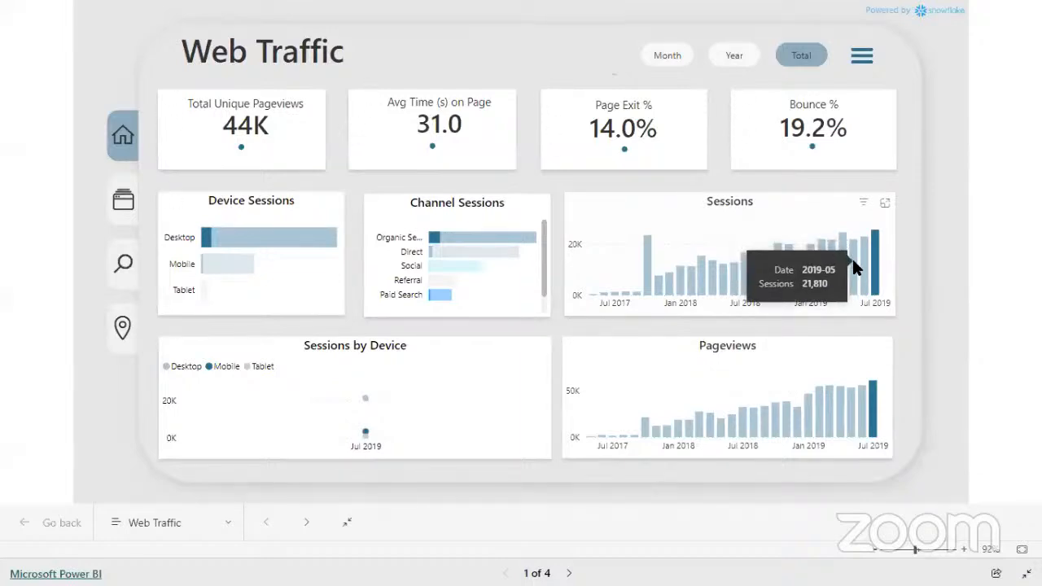
click(851, 256)
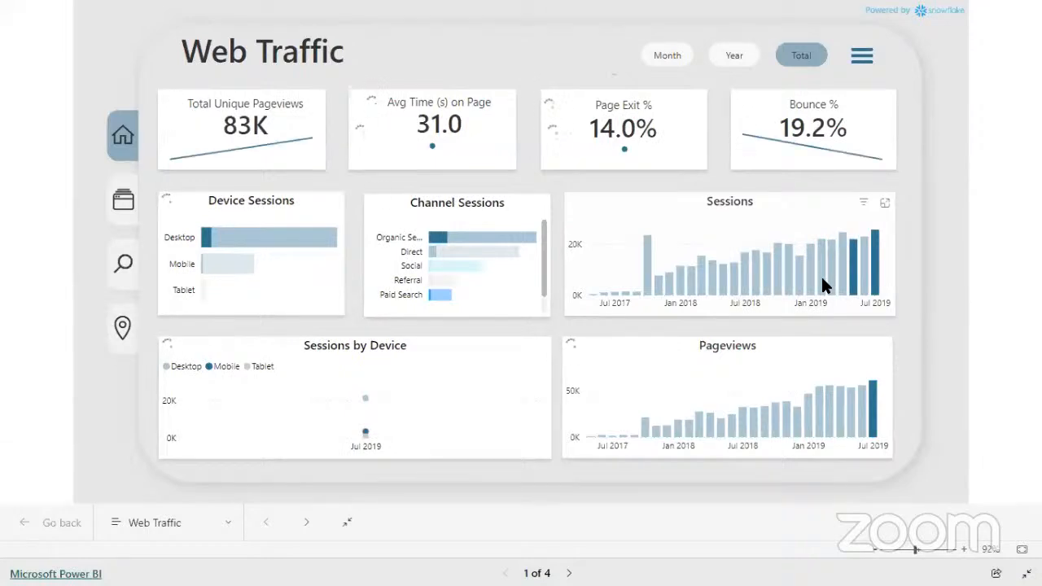
ctrl+click(819, 280)
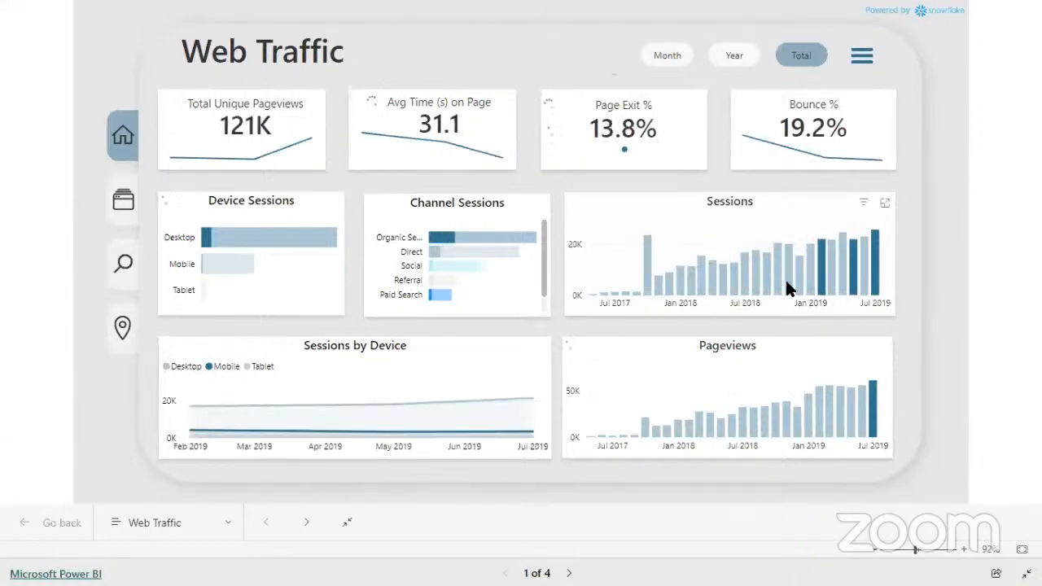
ctrl+click(788, 287)
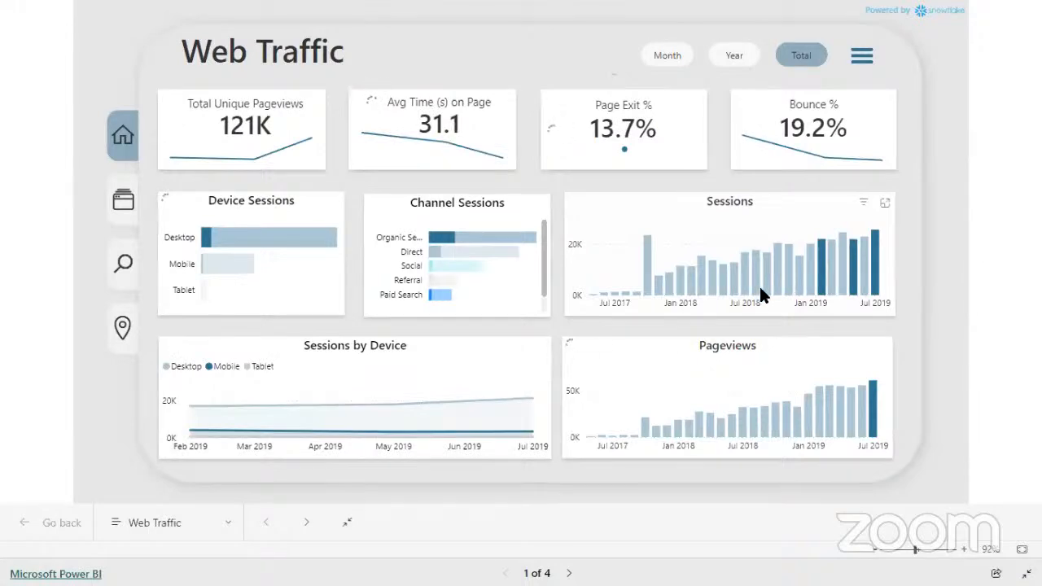
ctrl+click(646, 285)
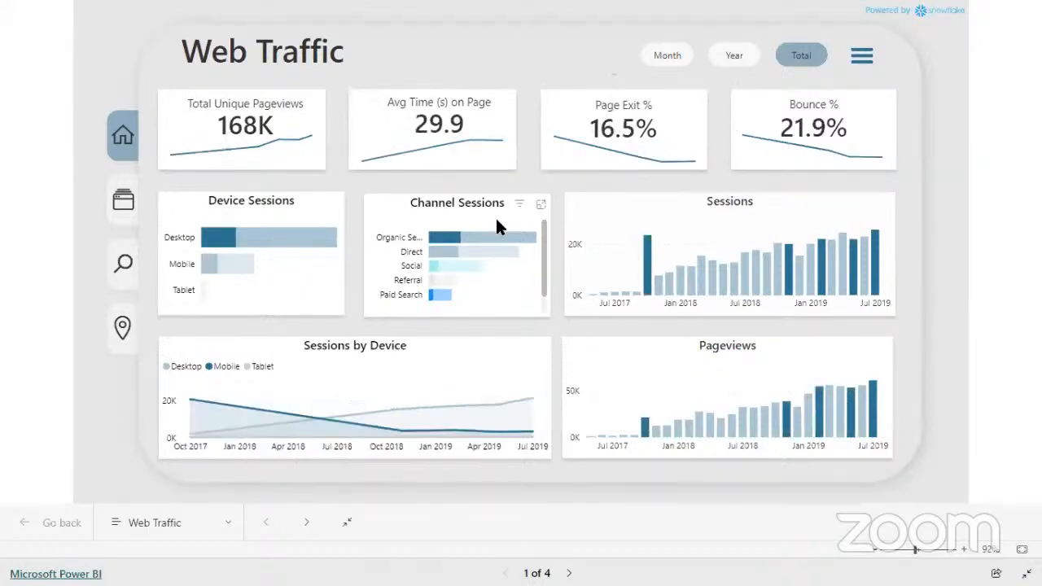
click(646, 263)
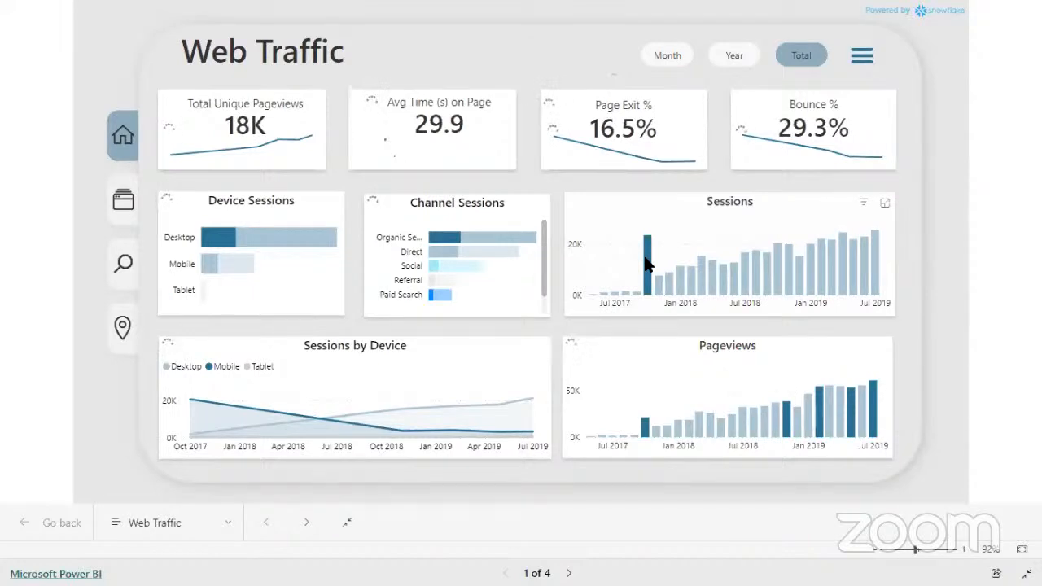
click(646, 263)
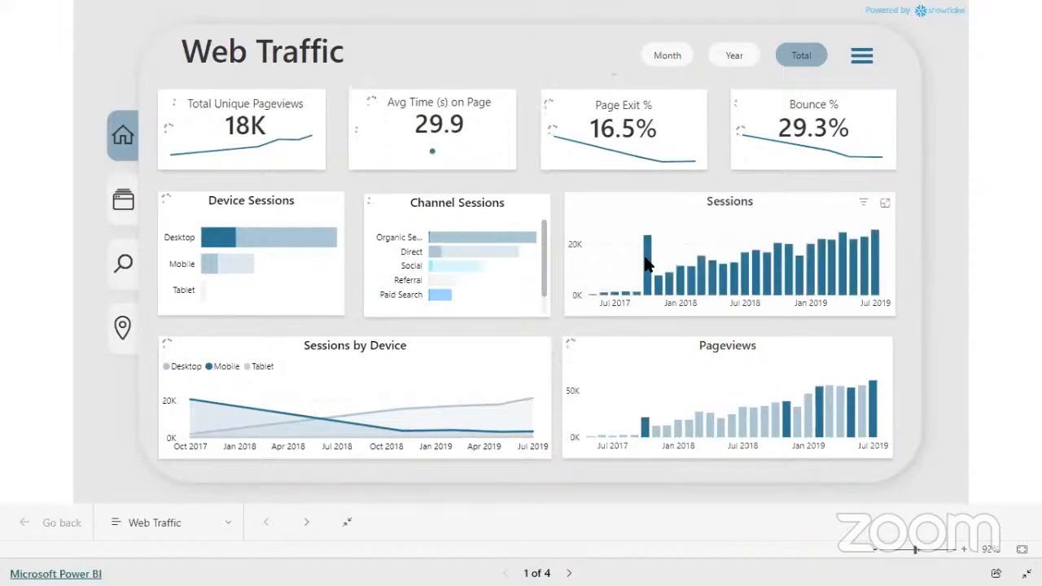
View the Web Traffic figures by month and by year, and return to the total view
click(674, 69)
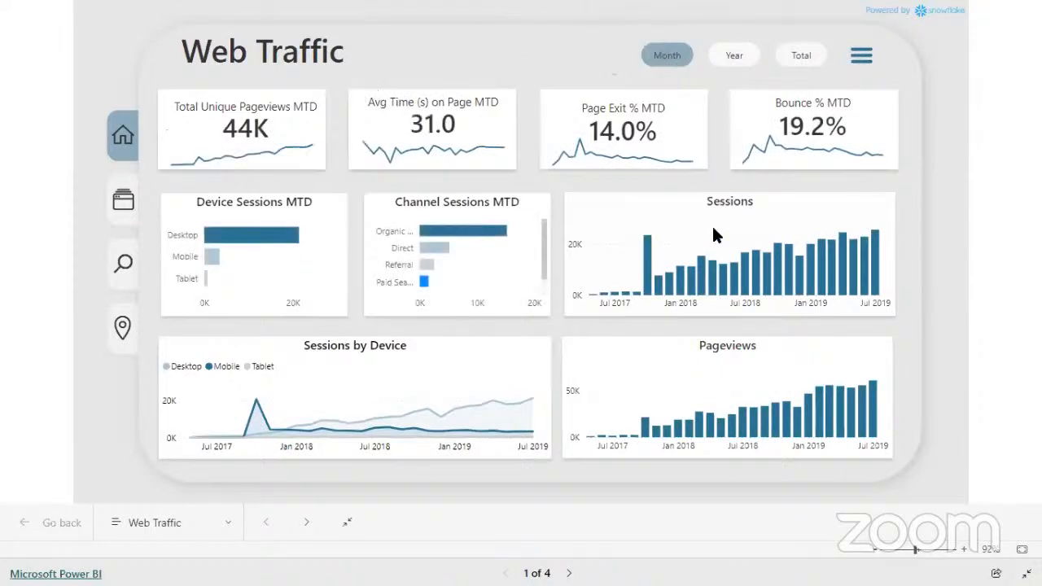
click(736, 56)
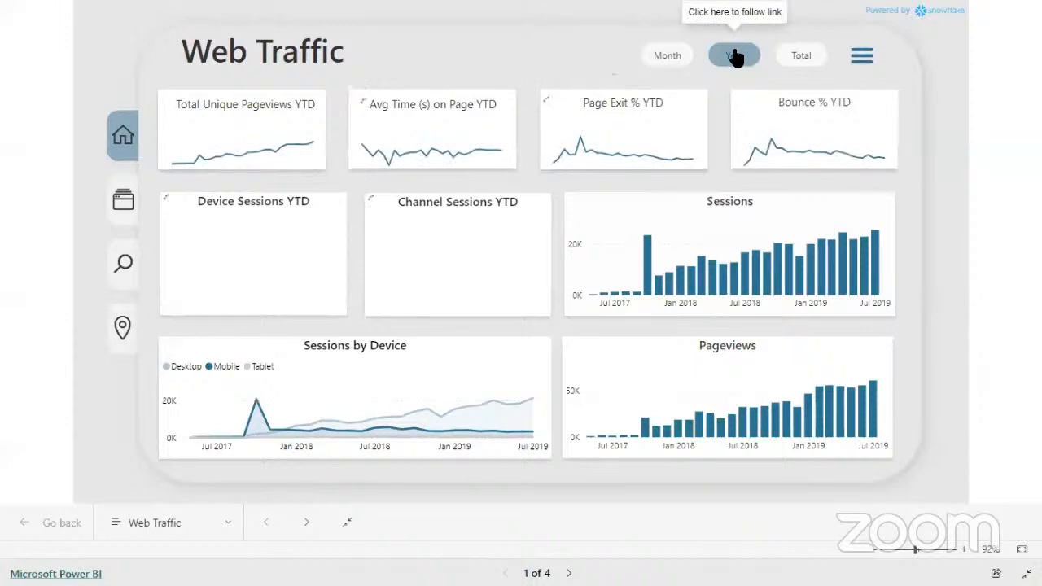
click(793, 64)
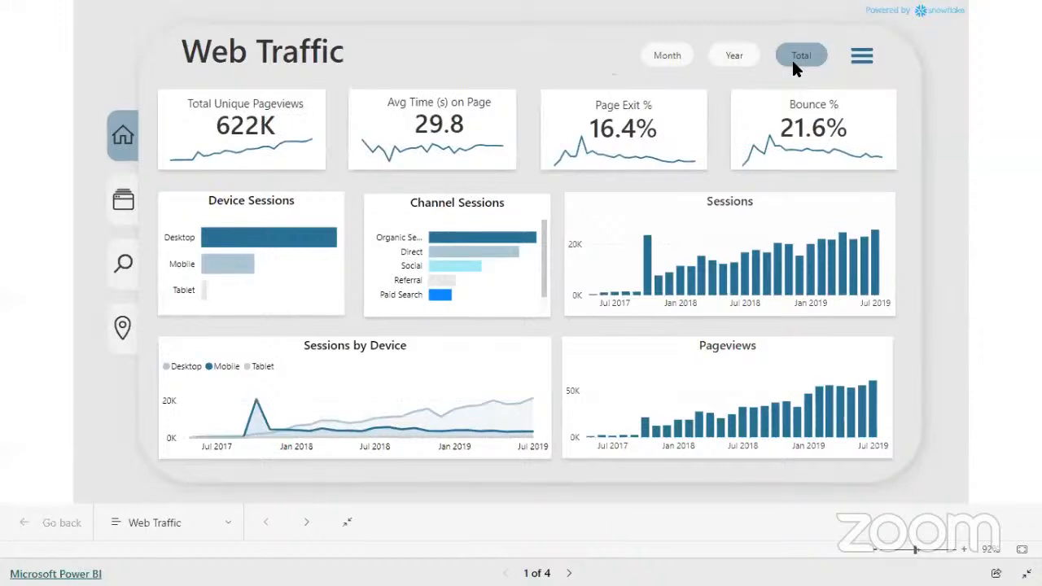
View the report's Top Pages, Top Sources and Top Countries pages, and return to the Web Traffic home page
click(197, 527)
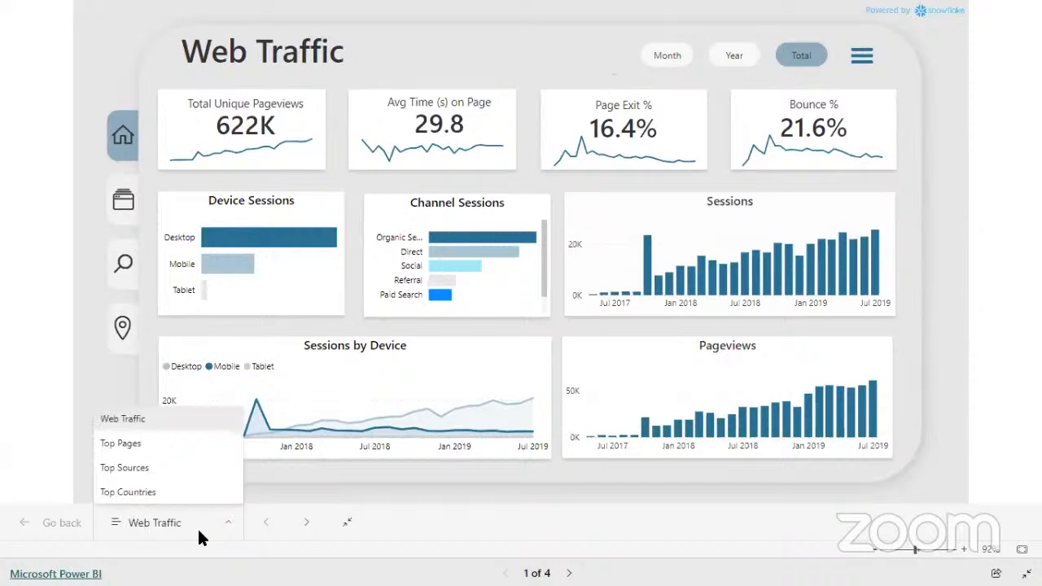
click(131, 443)
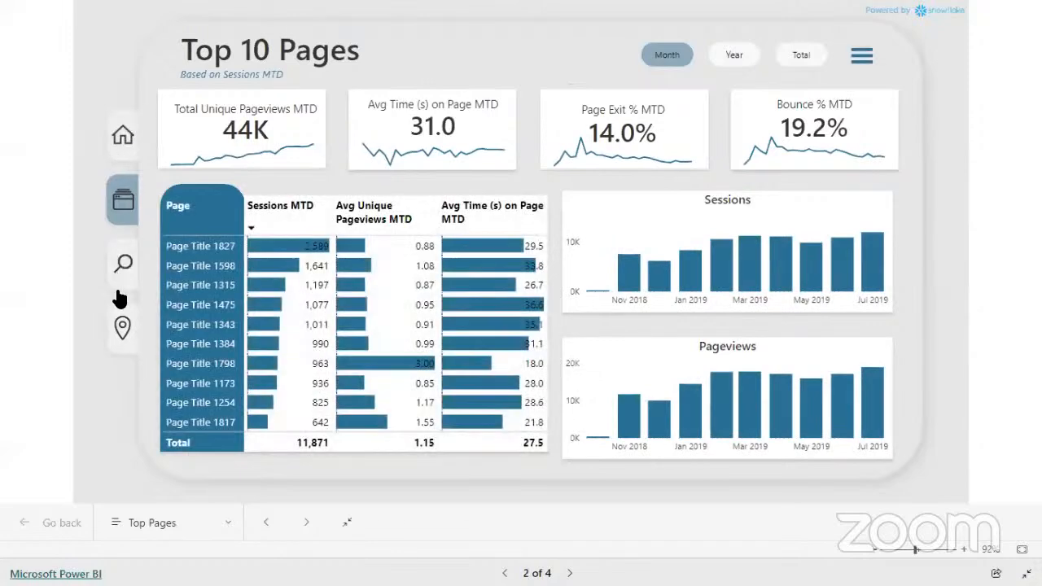
click(127, 136)
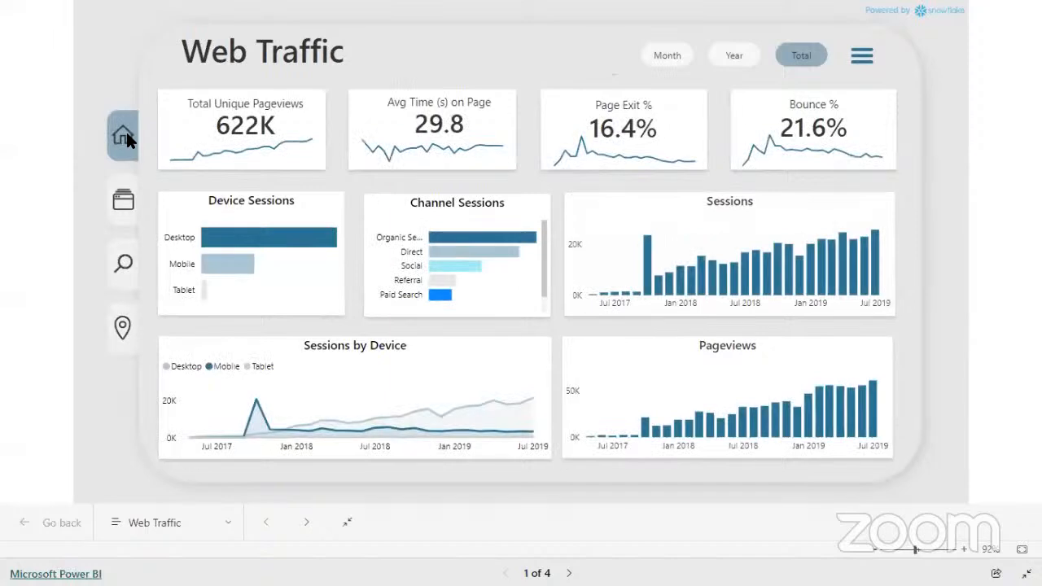
click(124, 205)
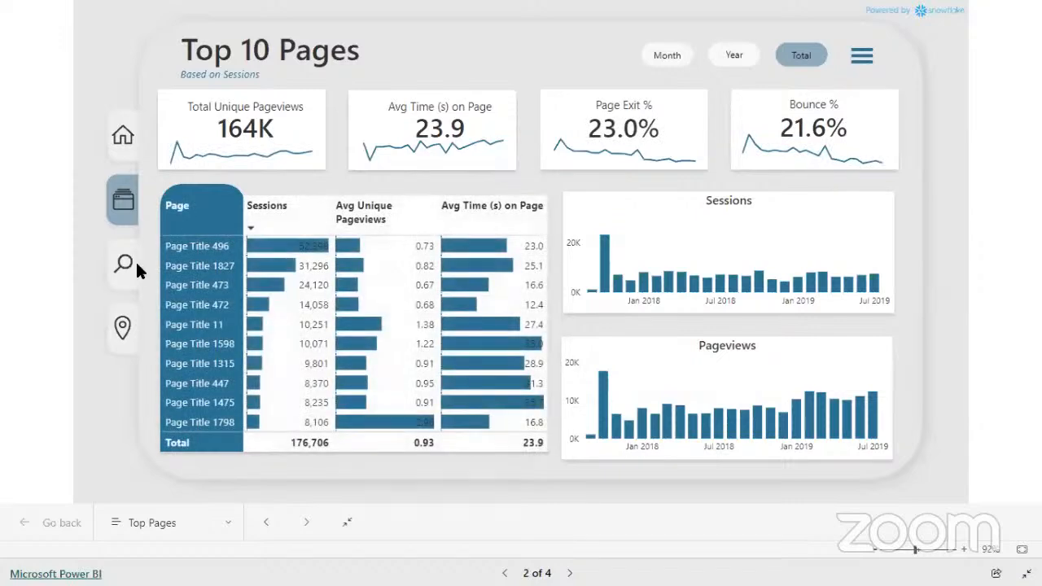
click(124, 268)
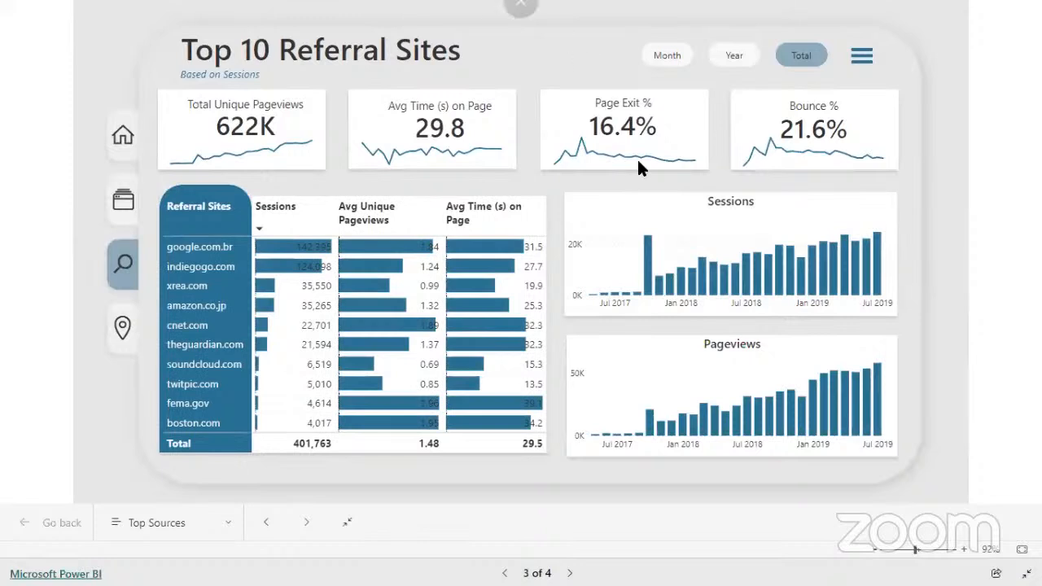
mouse_move(583, 156)
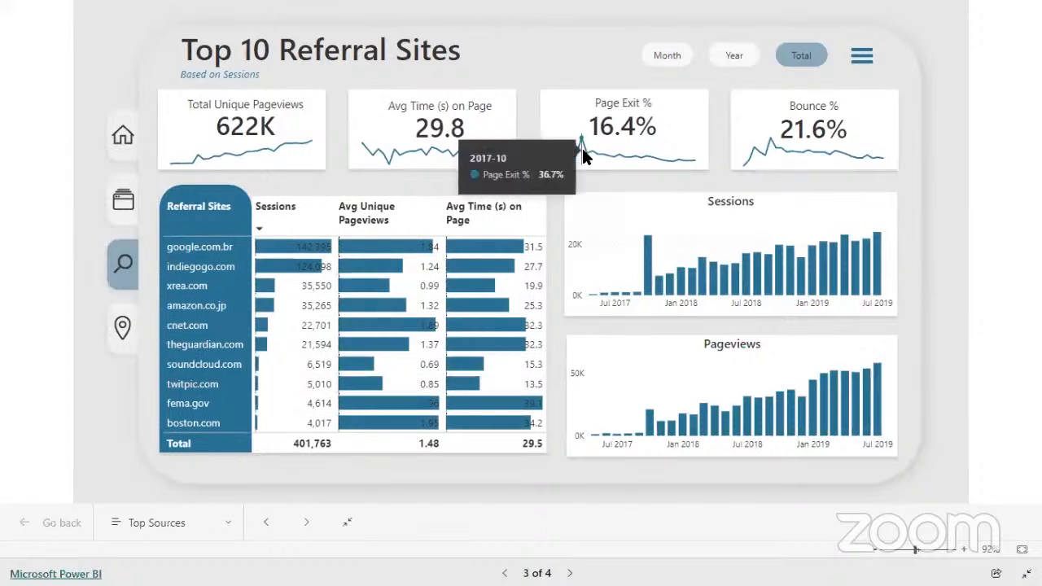
click(124, 338)
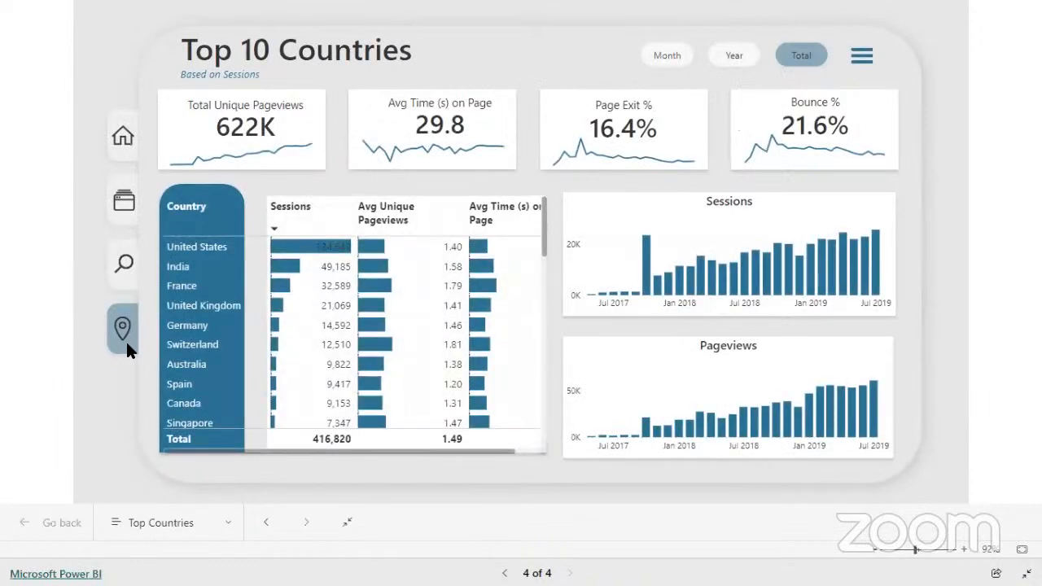
click(120, 142)
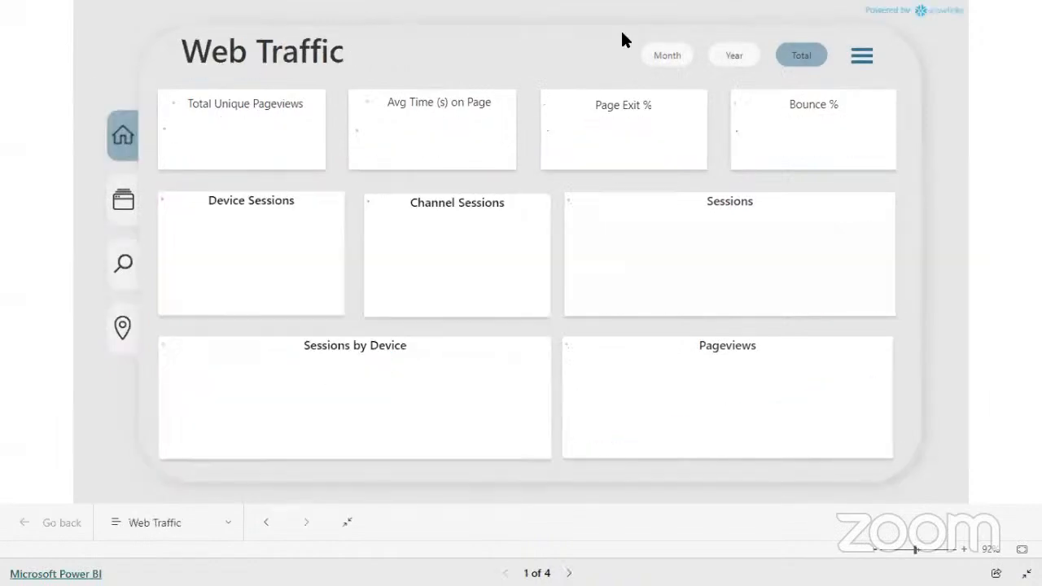
Show the report filters, filter Country by Albania, Bahrain, Cayman Islands and Czechia in turn, and clear the country selection
click(862, 56)
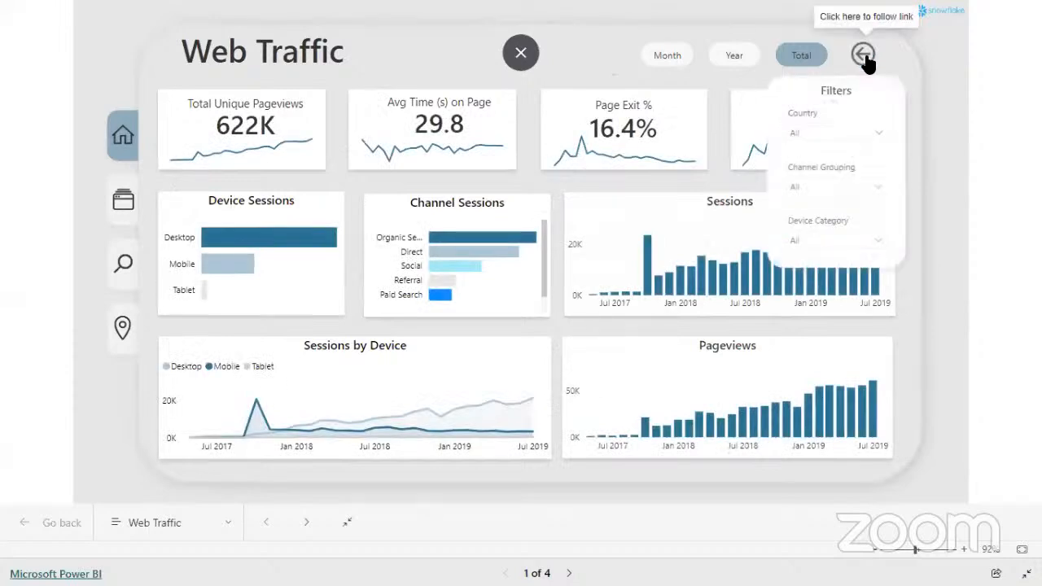
click(861, 132)
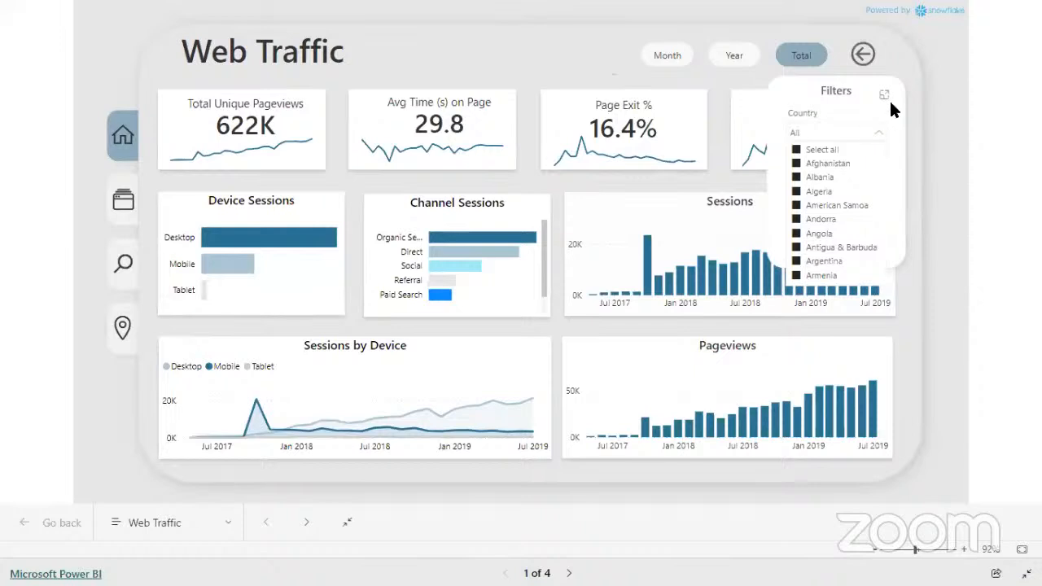
click(879, 116)
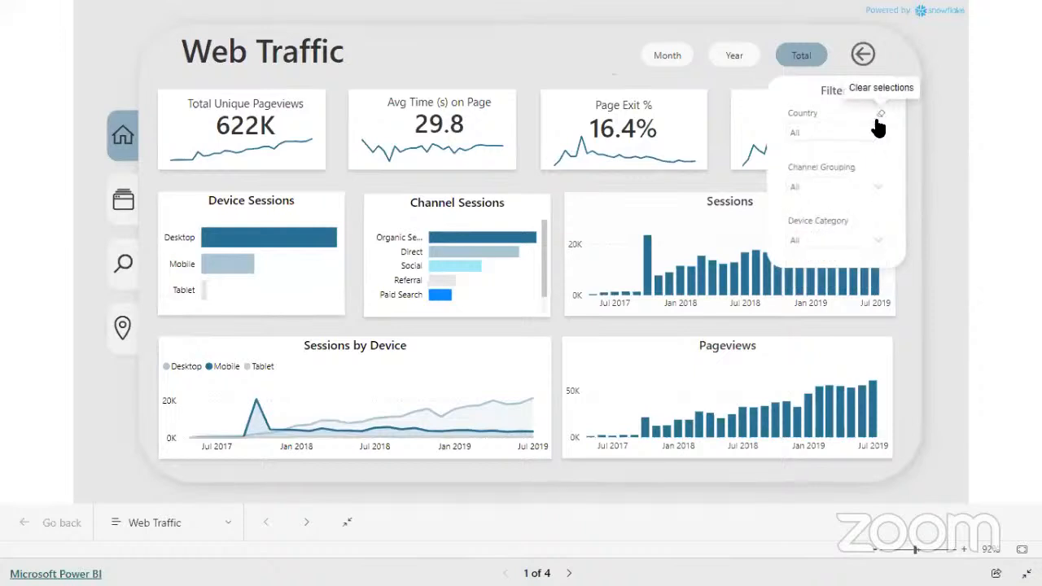
click(824, 134)
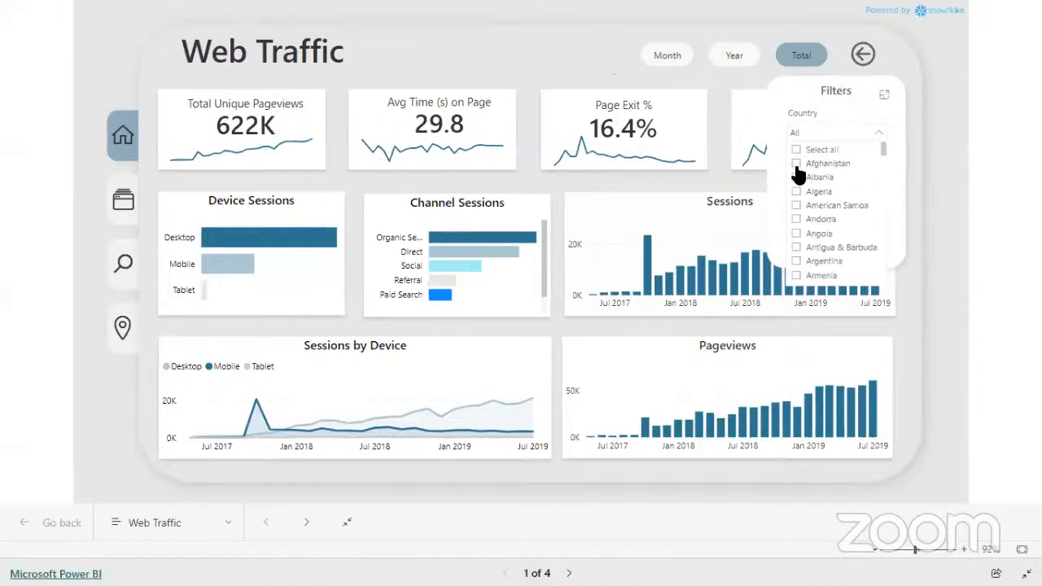
click(796, 178)
scroll(800, 228, down, 3)
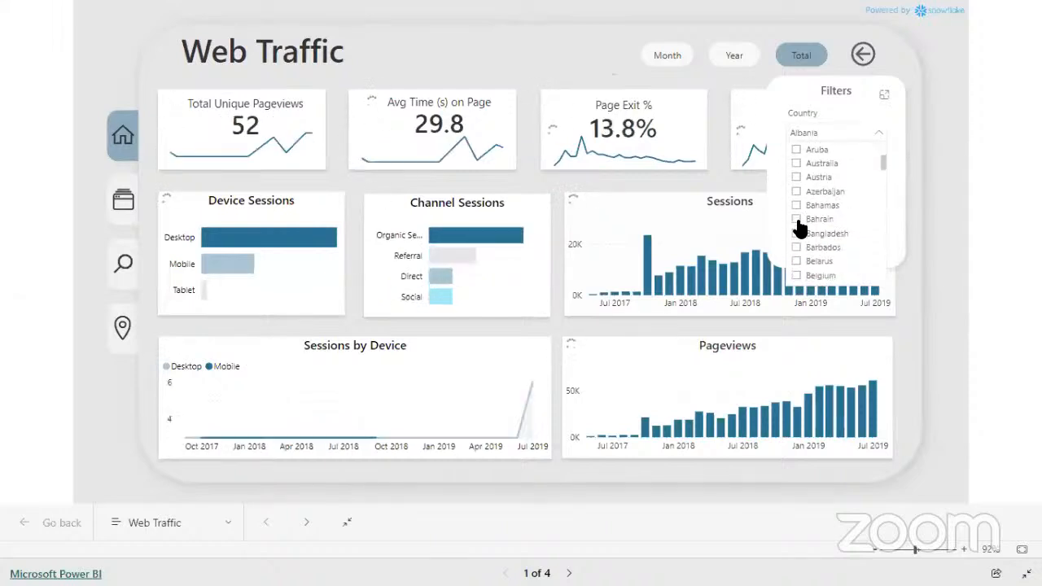
click(800, 220)
scroll(800, 227, down, 4)
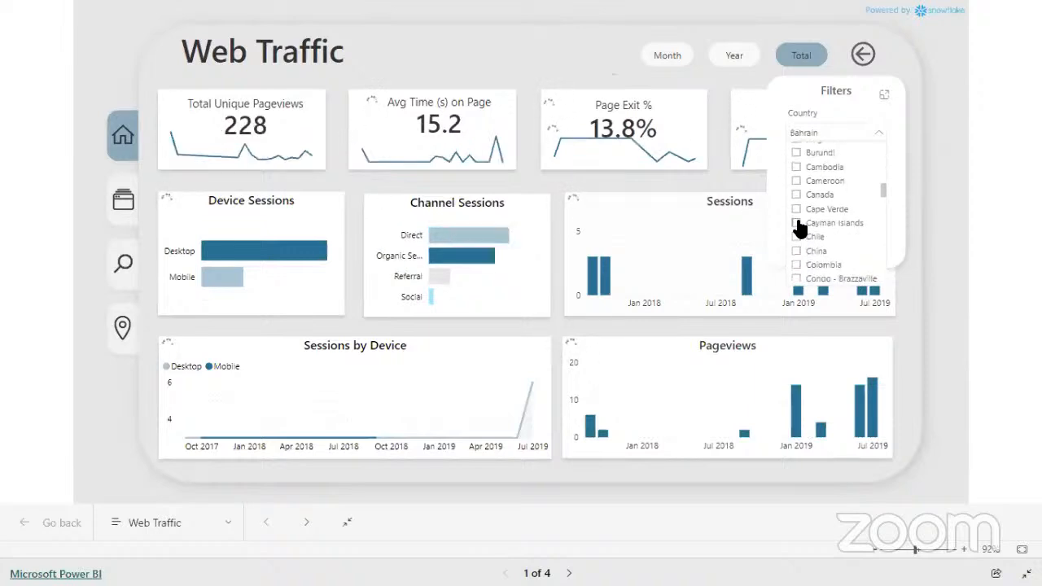
click(798, 223)
scroll(800, 228, down, 4)
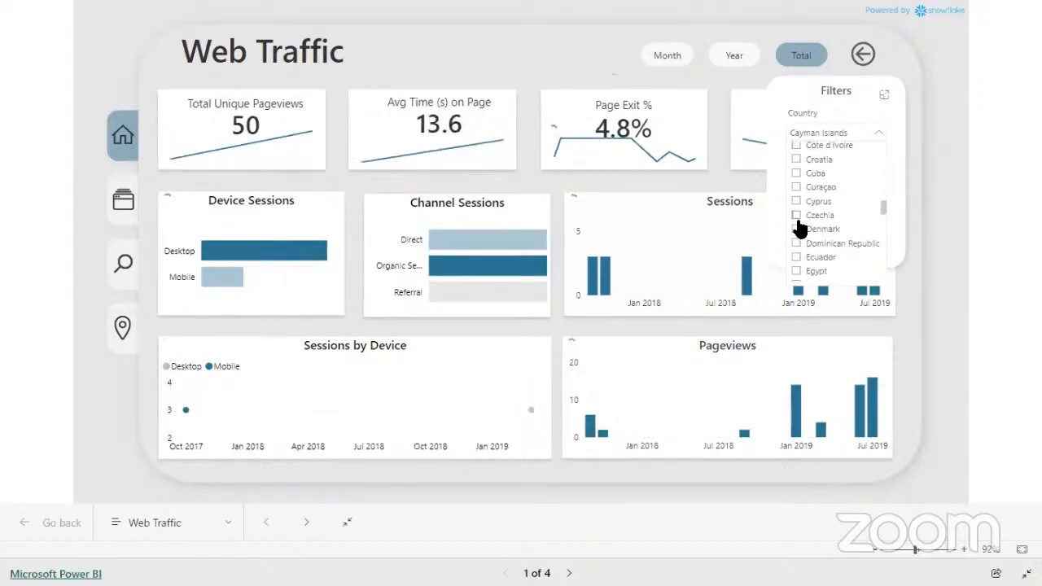
click(797, 218)
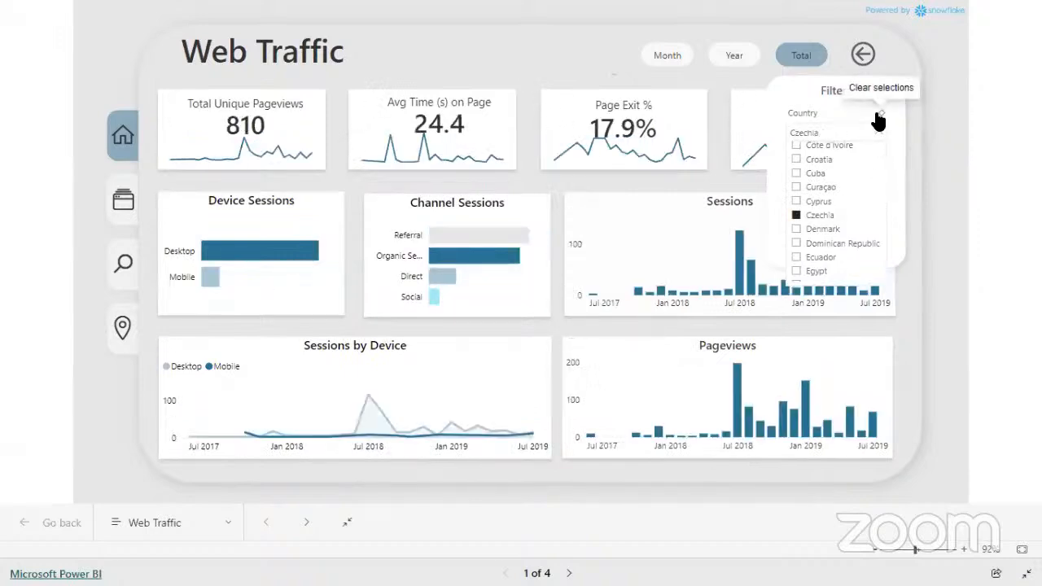
click(878, 117)
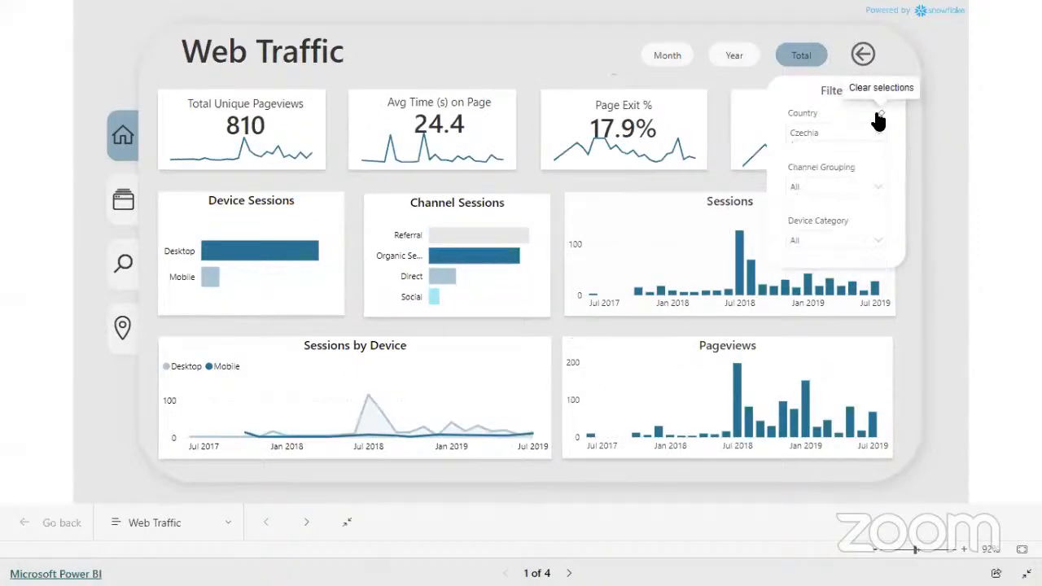
Filter the dashboard by the Display channel grouping, clear that selection, and hide the report filters
click(841, 189)
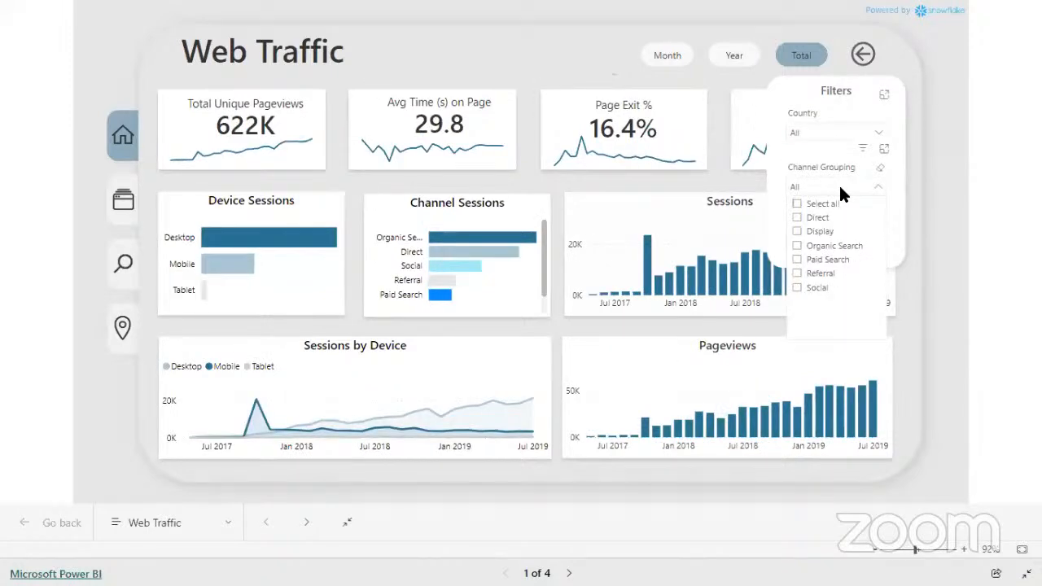
click(812, 233)
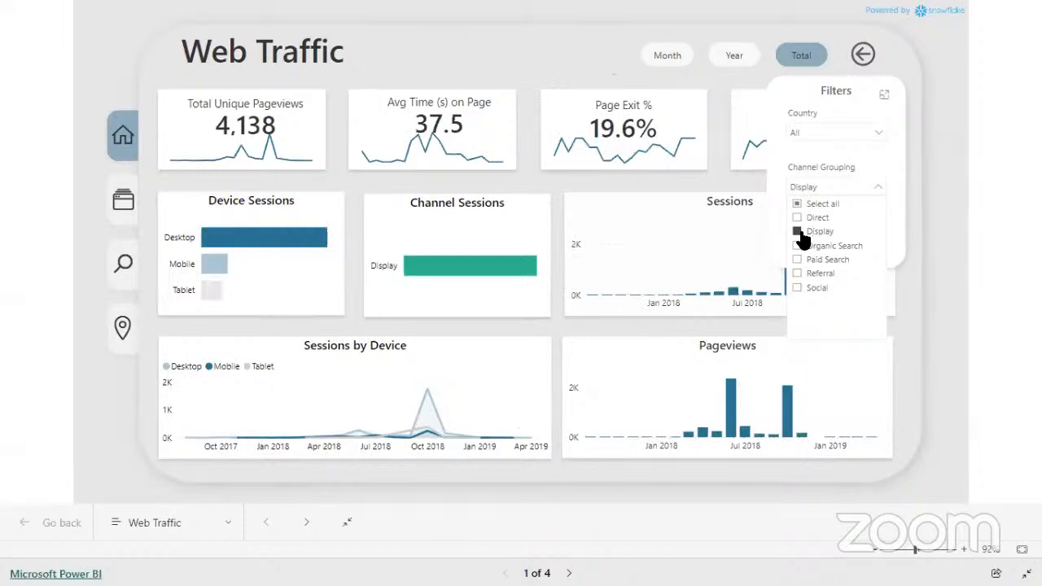
click(799, 234)
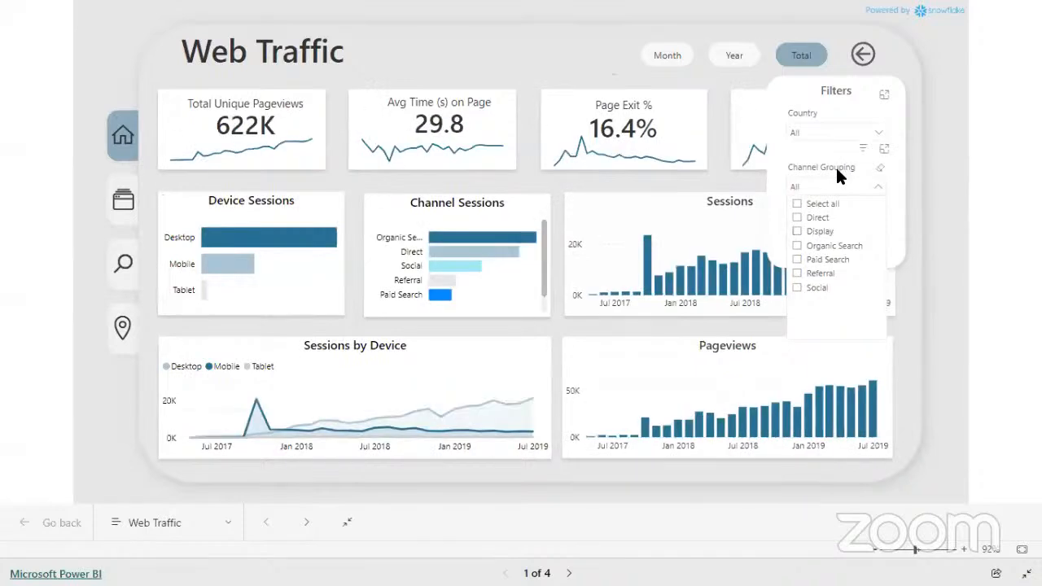
click(881, 173)
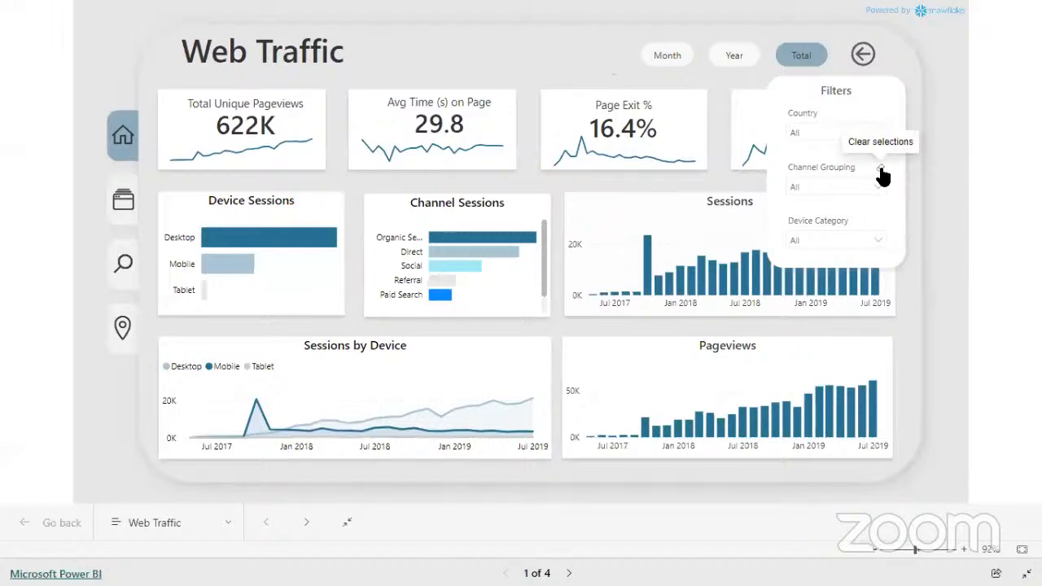
click(863, 55)
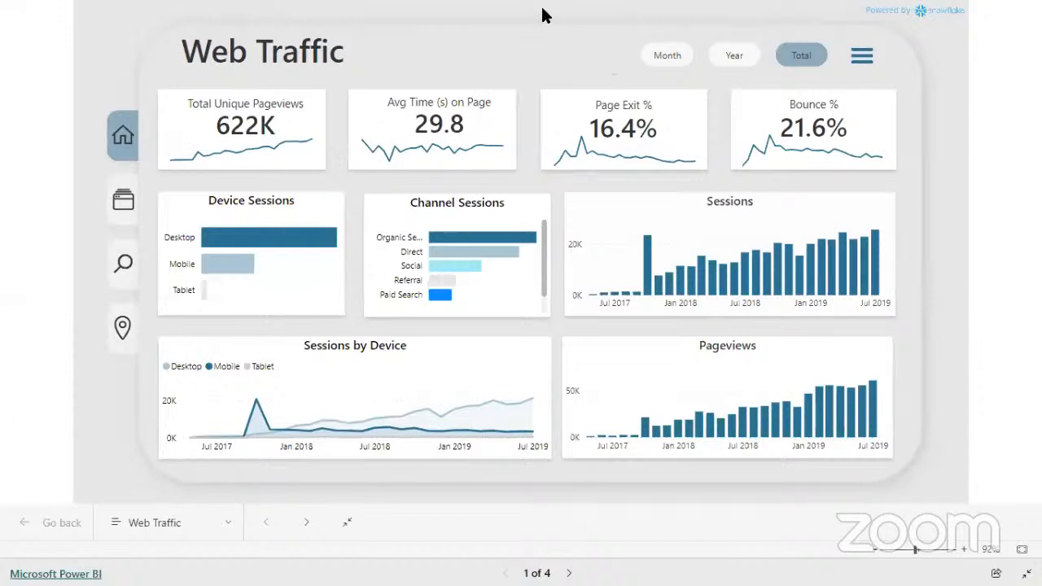
Close the full-screen report together with its phData tab and return to the Google home page
click(522, 50)
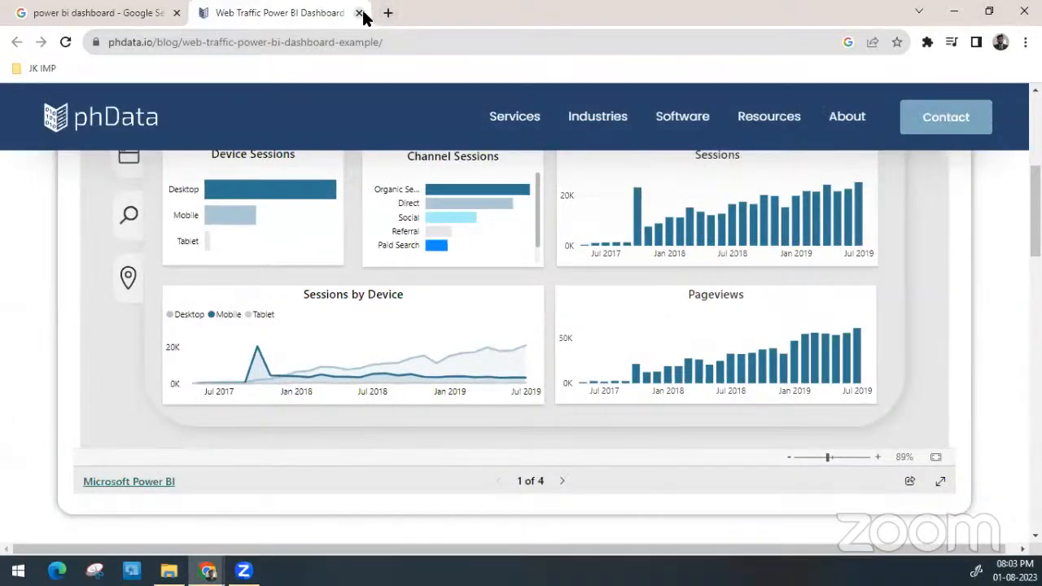
click(359, 13)
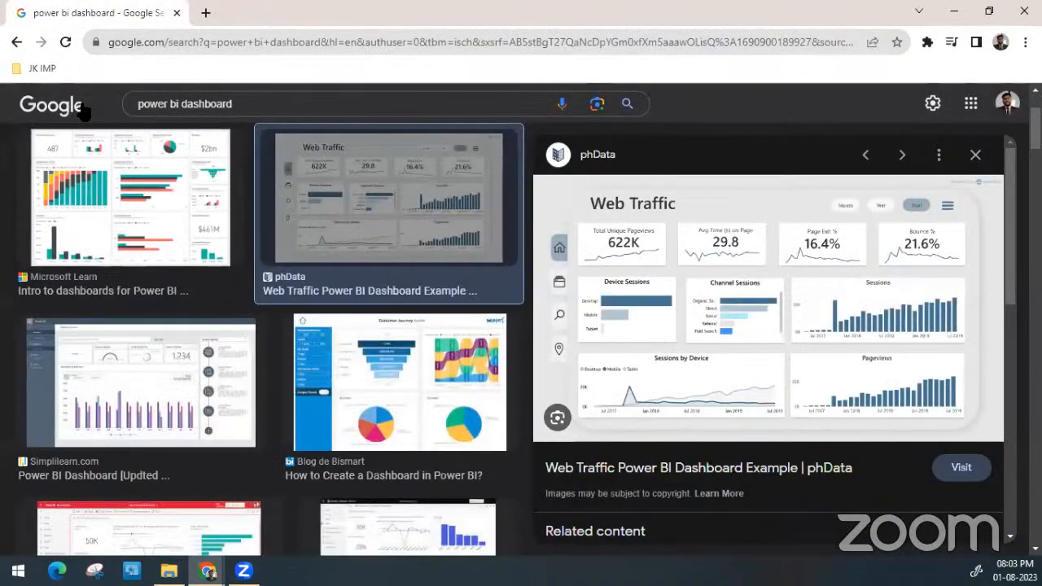
click(81, 109)
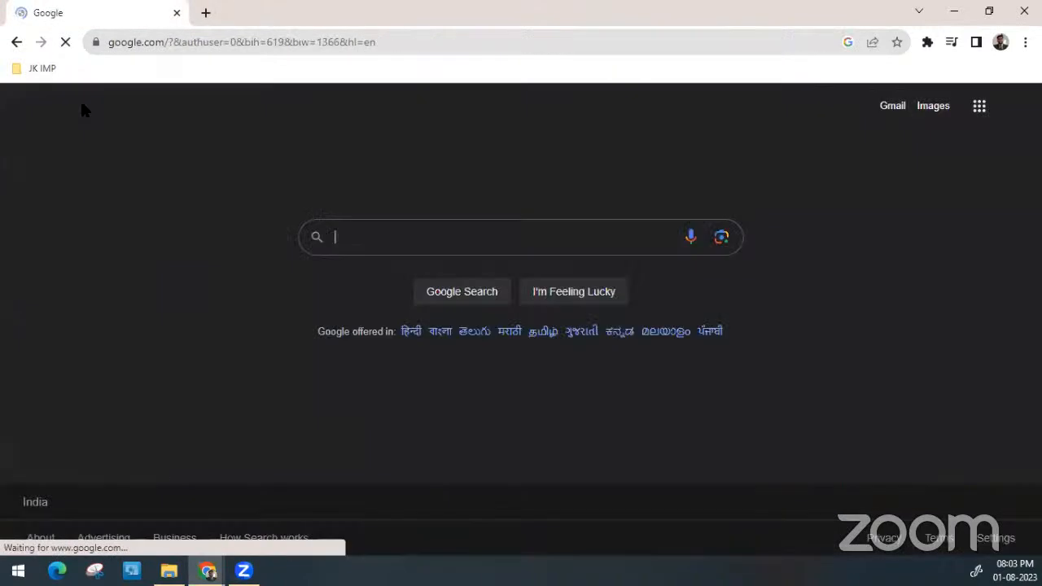
Search Google for "power bi desktop download"
click(371, 236)
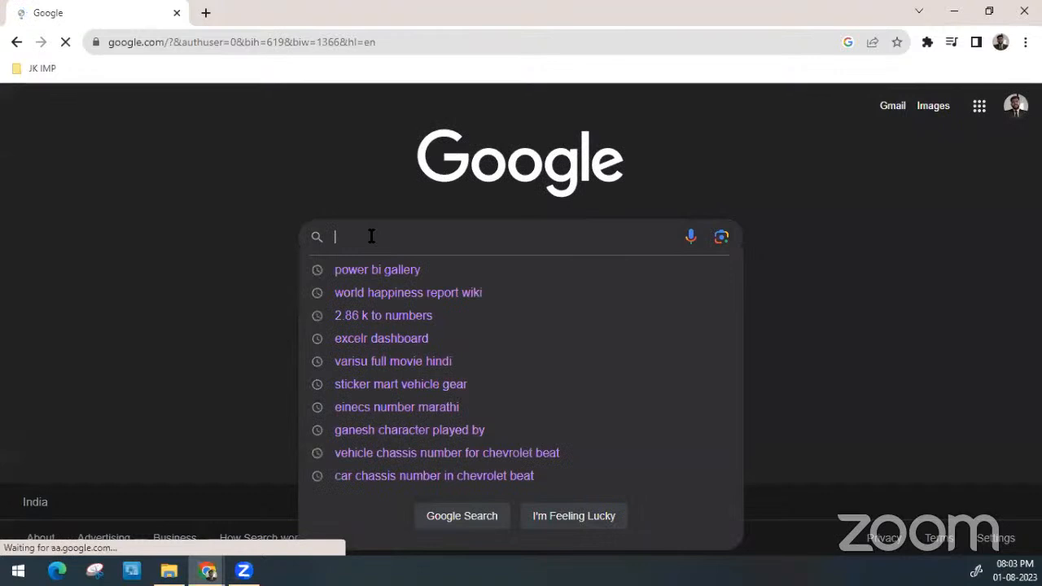
text(power)
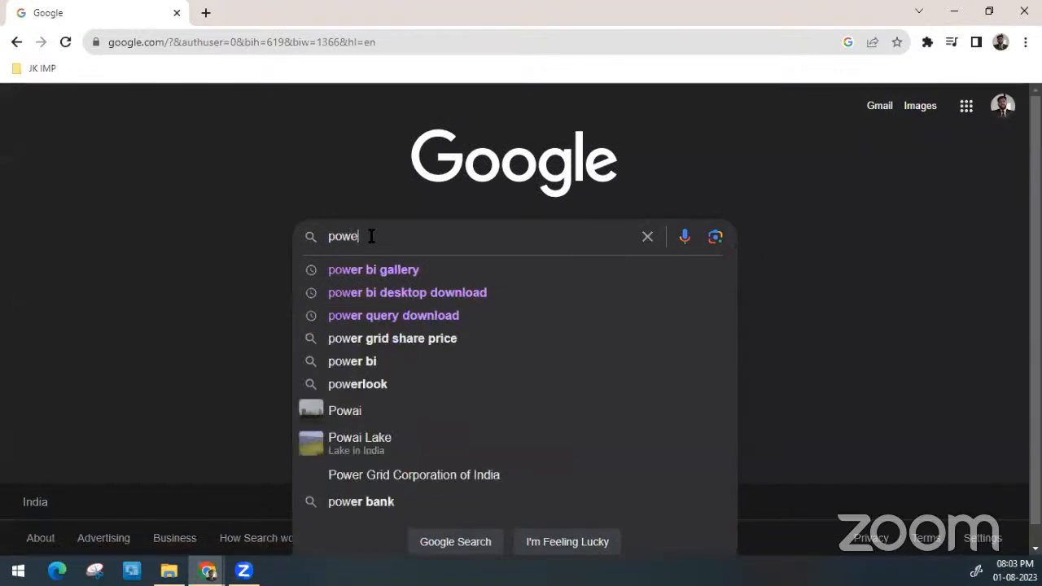
key(Down)
key(Return)
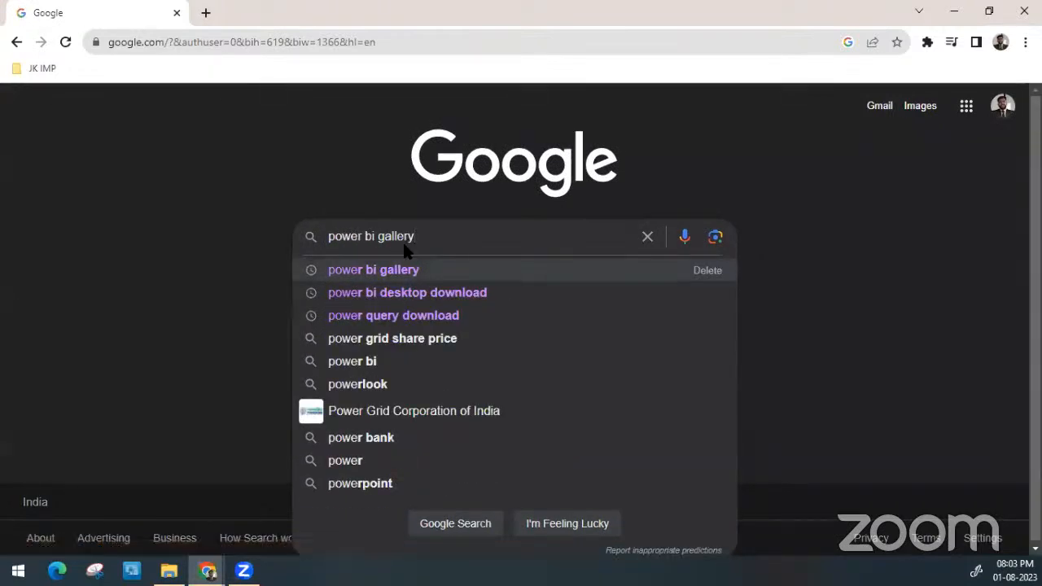
click(434, 293)
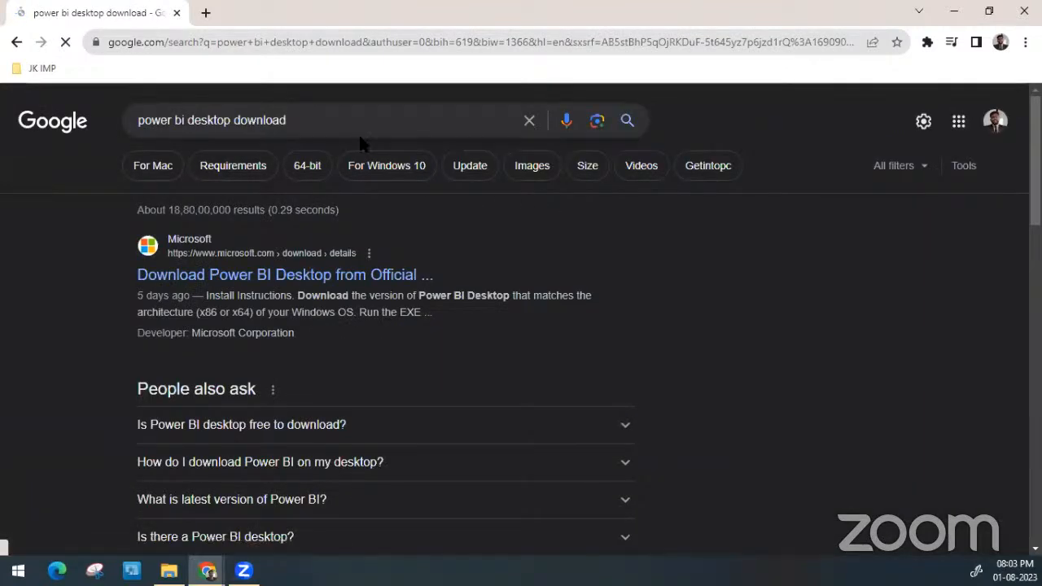
Open Microsoft's "Download Power BI Desktop from Official" result in a new tab and show its language and download section
scroll(360, 140, down, 1)
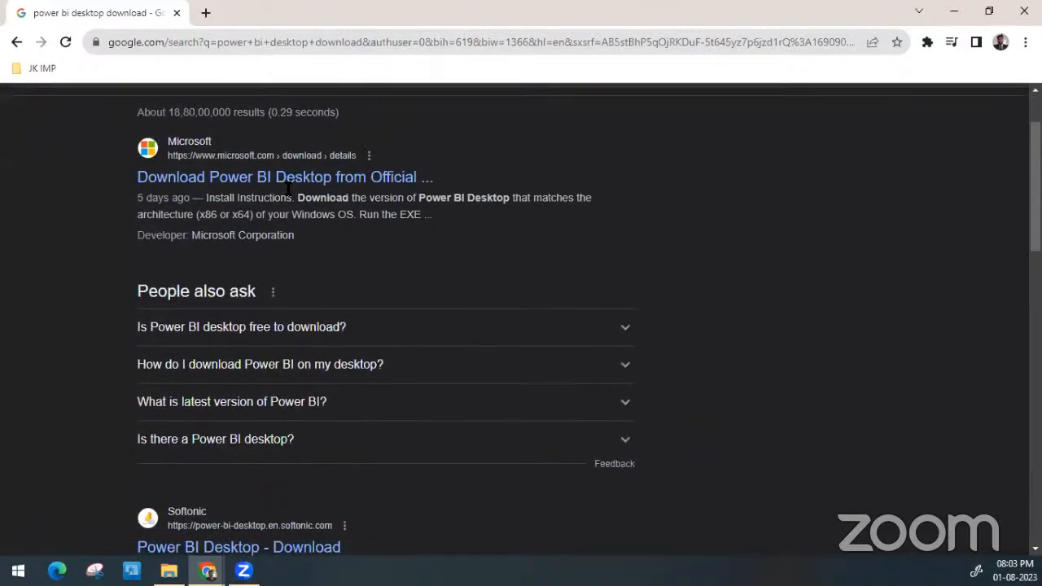
right_click(302, 186)
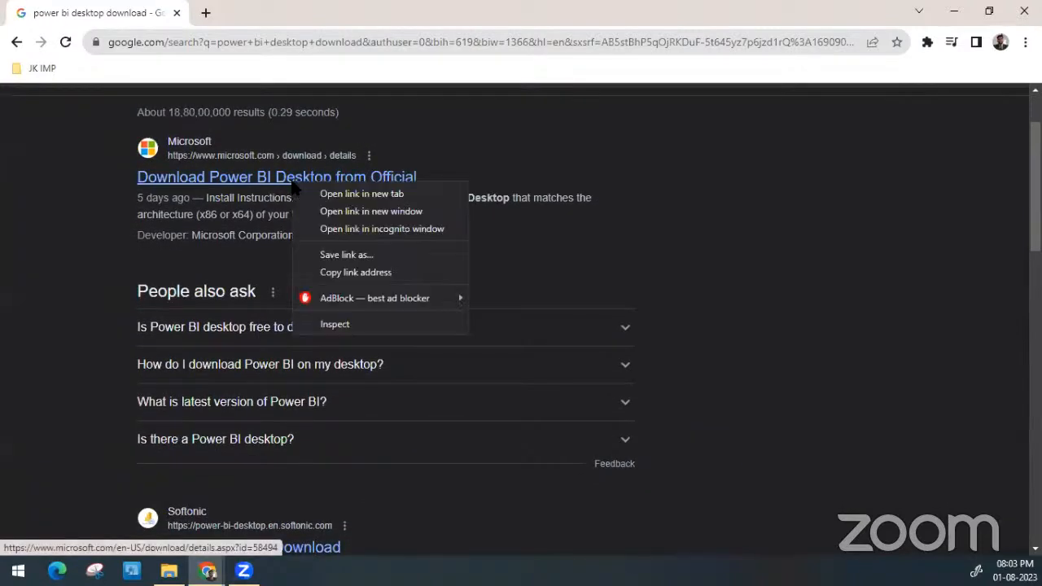
click(309, 191)
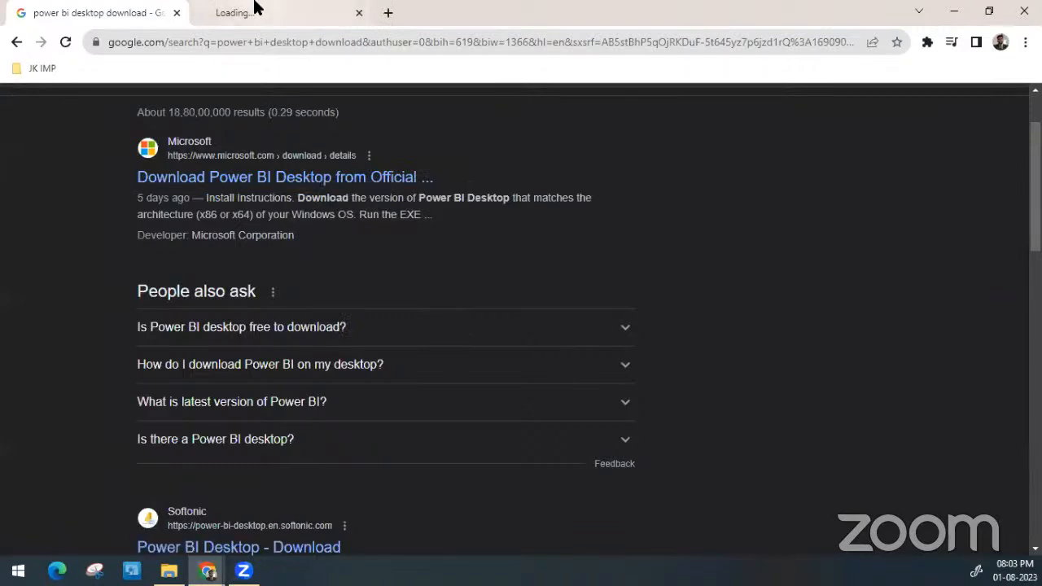
click(251, 9)
click(86, 8)
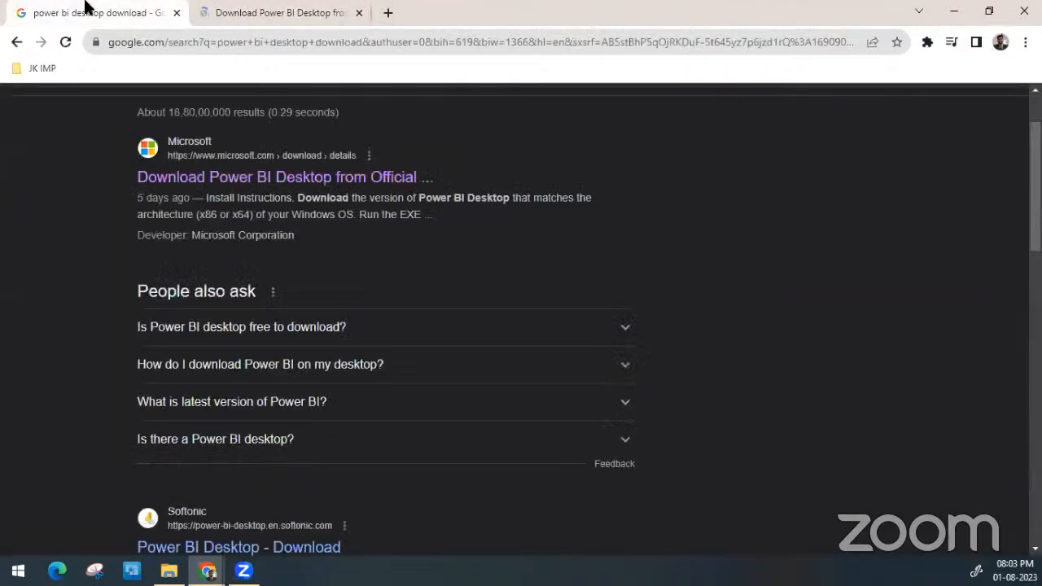
click(205, 9)
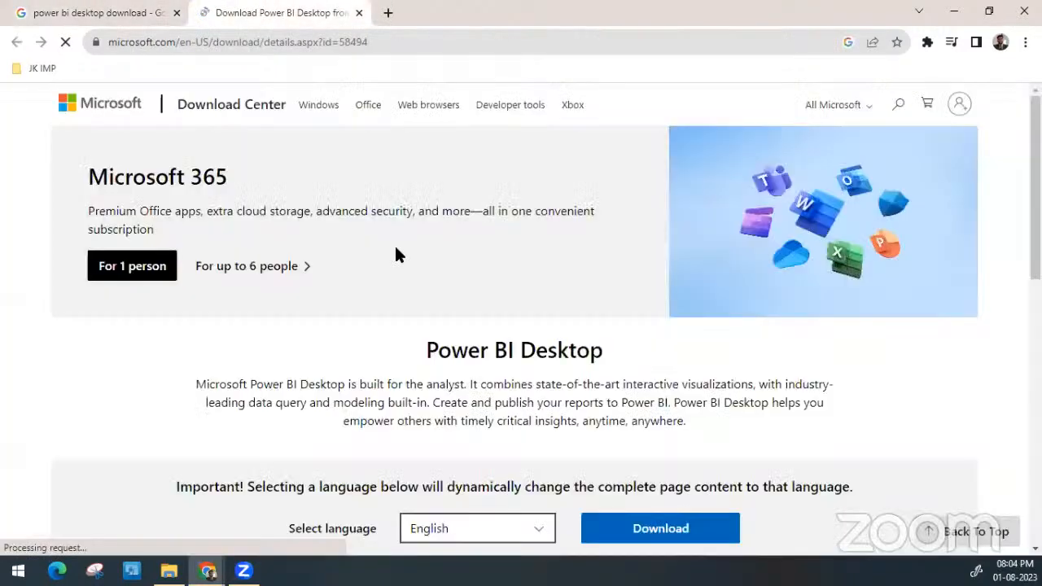
scroll(395, 255, down, 3)
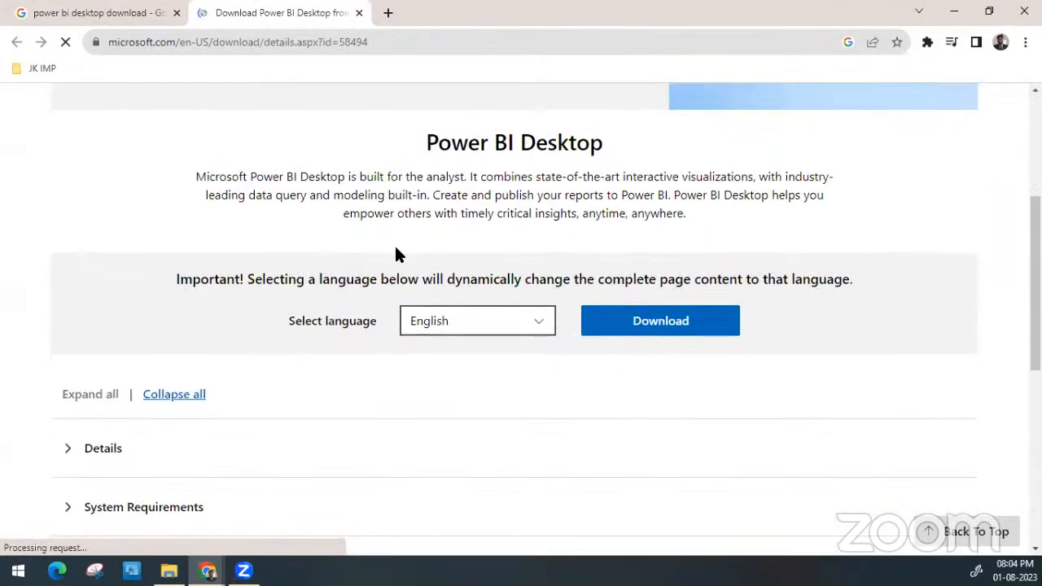
Return to the Google results and review the Microsoft listing for the Power BI Desktop download
scroll(396, 253, down, 3)
scroll(396, 251, up, 4)
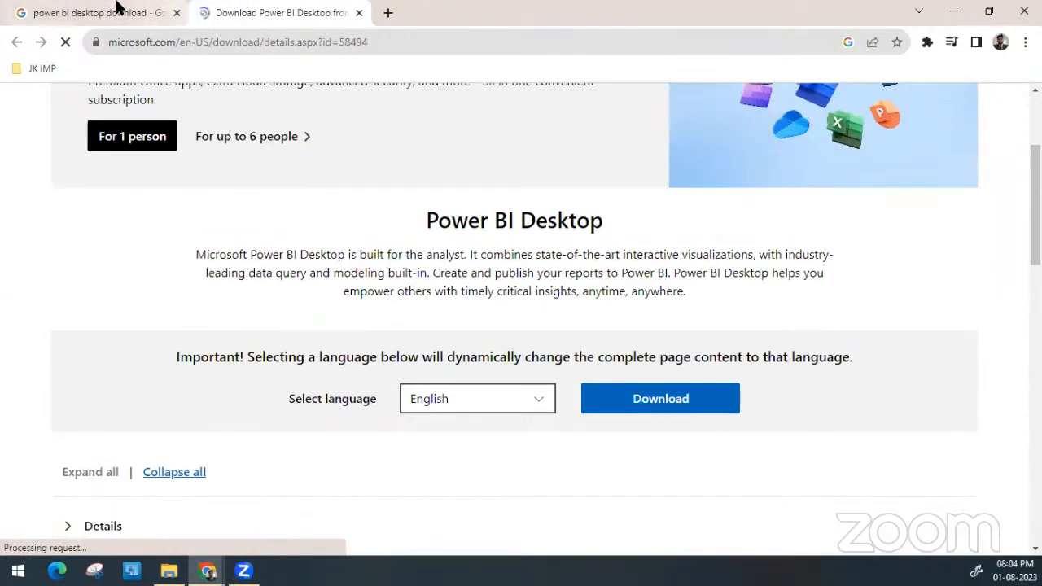
click(89, 8)
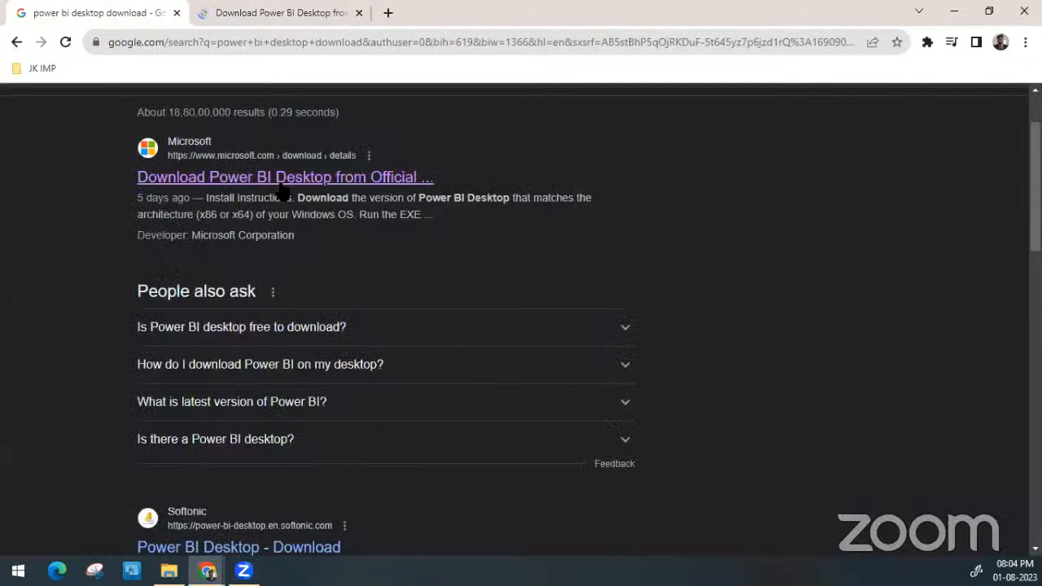
scroll(281, 192, down, 2)
scroll(285, 187, up, 3)
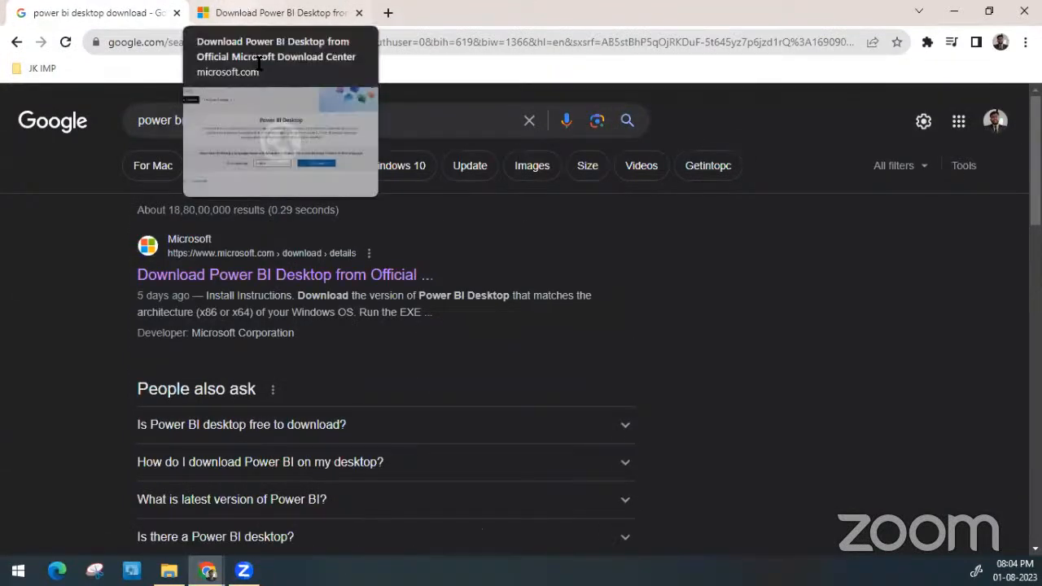
Switch back to Microsoft's download page and examine the Power BI Desktop description and the language and download section
click(301, 11)
scroll(345, 221, up, 1)
scroll(344, 216, down, 3)
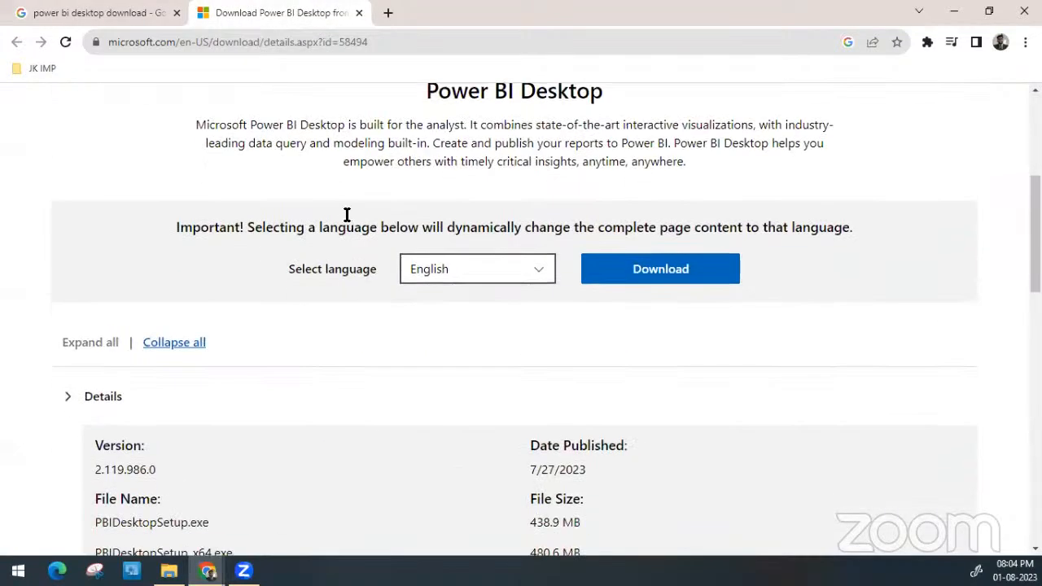
scroll(478, 341, up, 3)
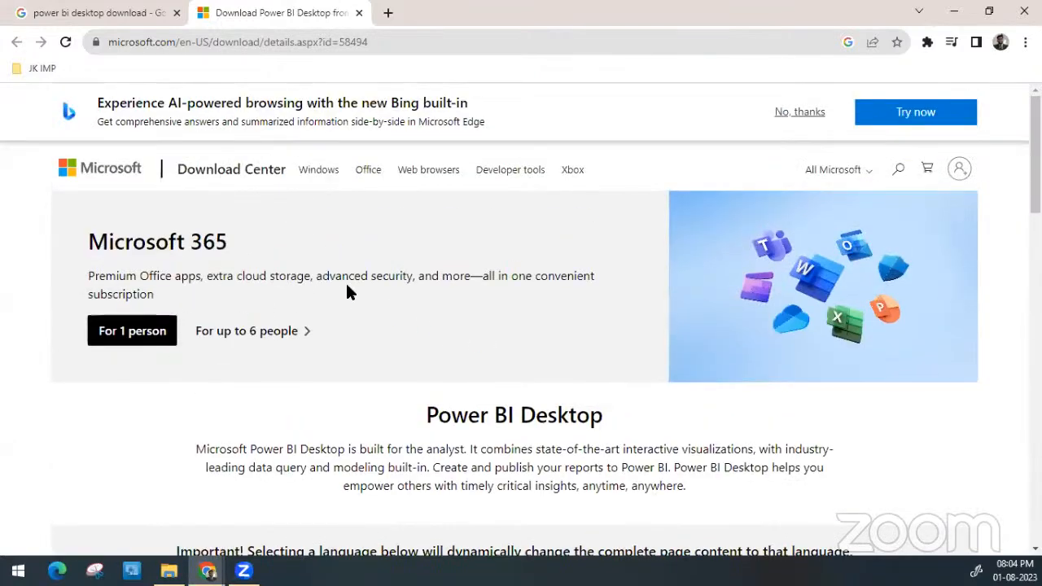
scroll(350, 290, down, 2)
scroll(216, 214, down, 1)
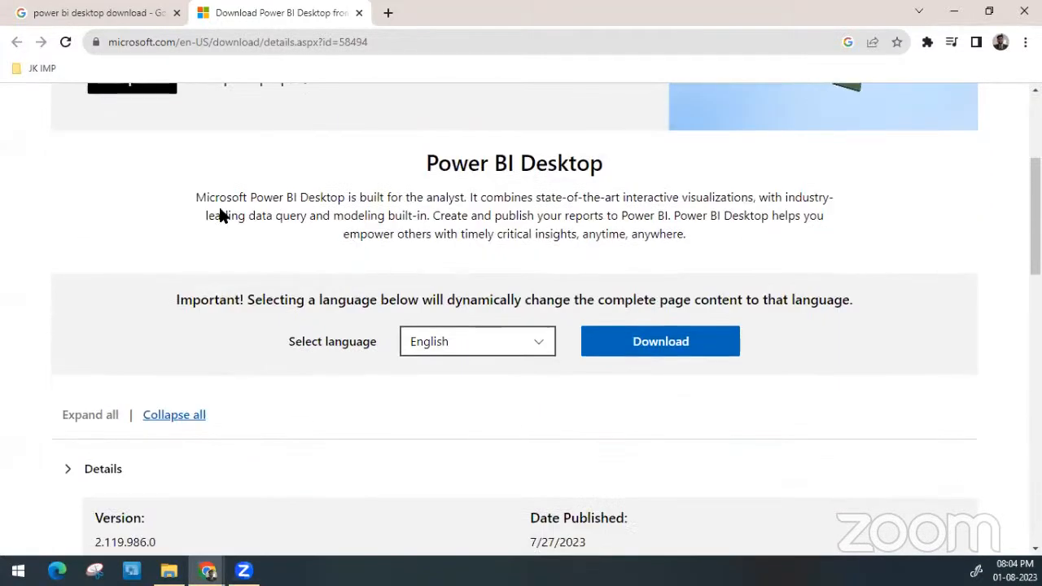
scroll(188, 174, up, 2)
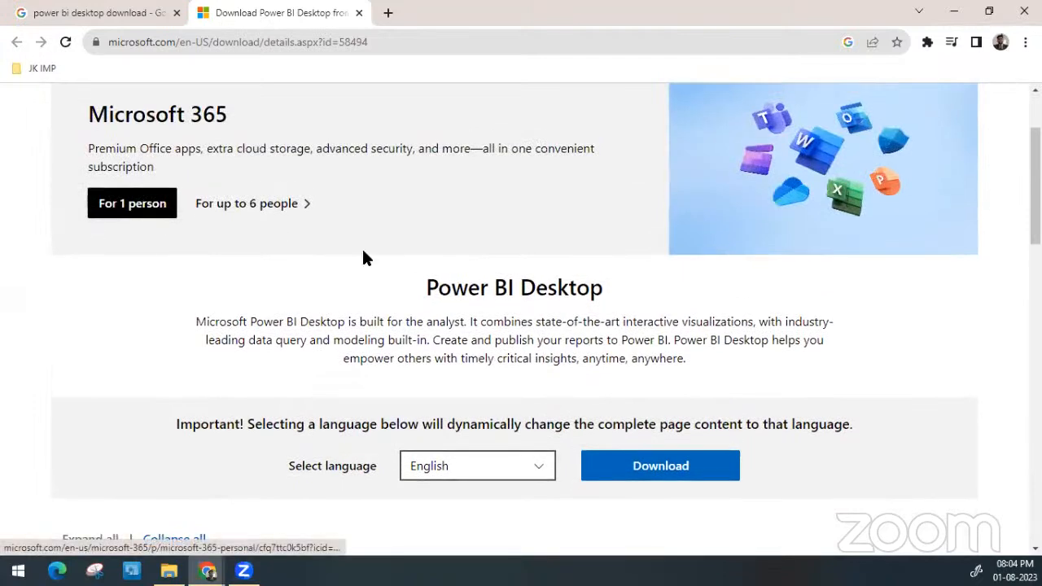
scroll(363, 254, down, 3)
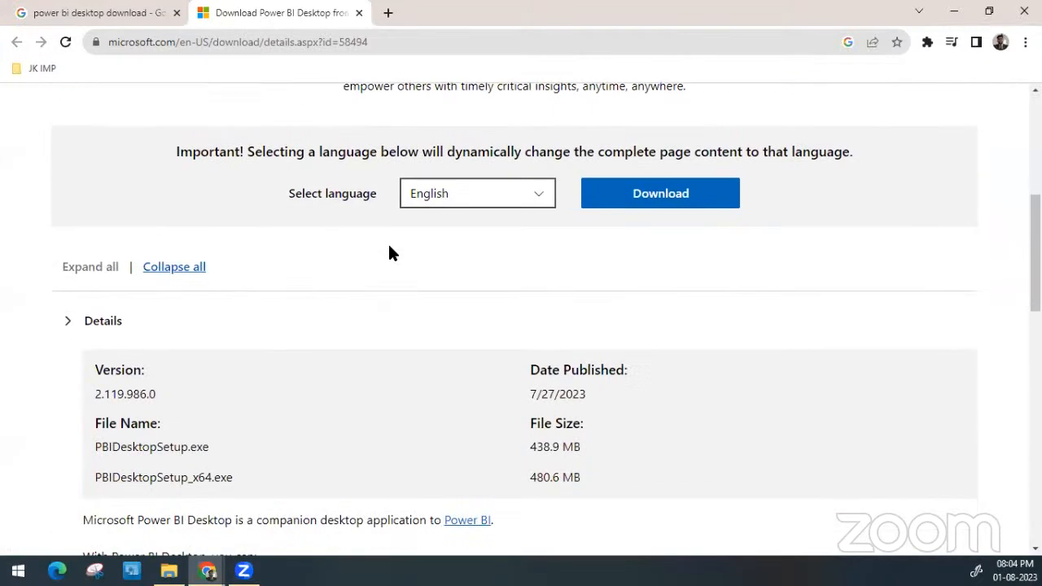
Check the language choice and highlight the "_x64" suffix and the PBIDesktopSetup.exe file name in the download details
click(453, 196)
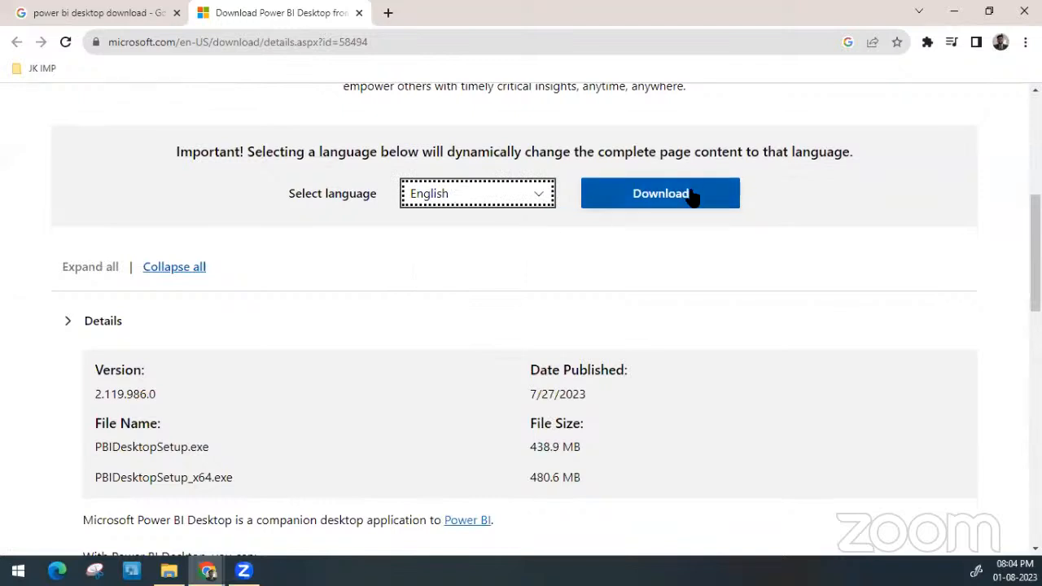
scroll(691, 198, down, 2)
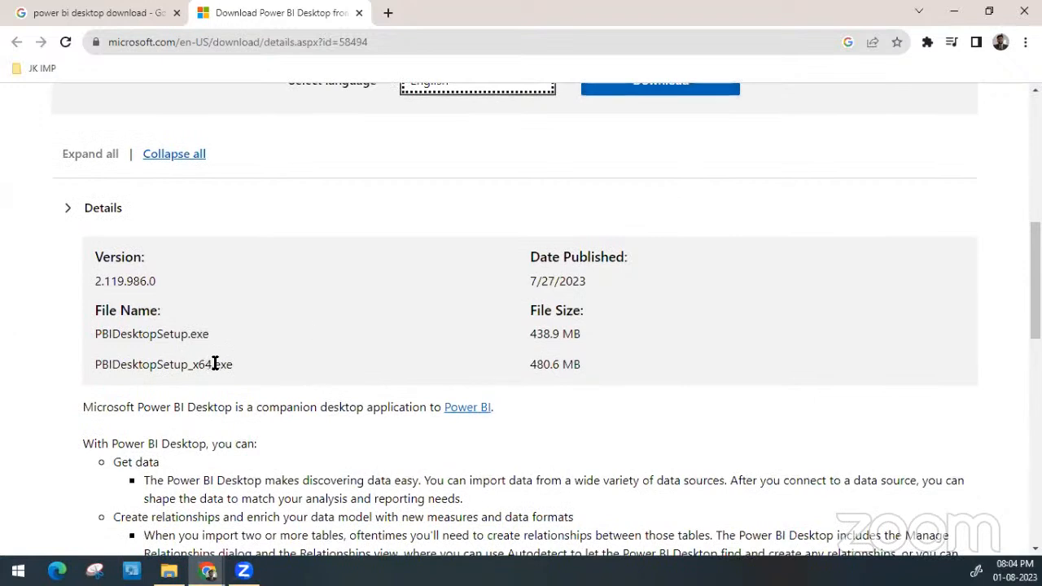
drag(212, 364, 188, 366)
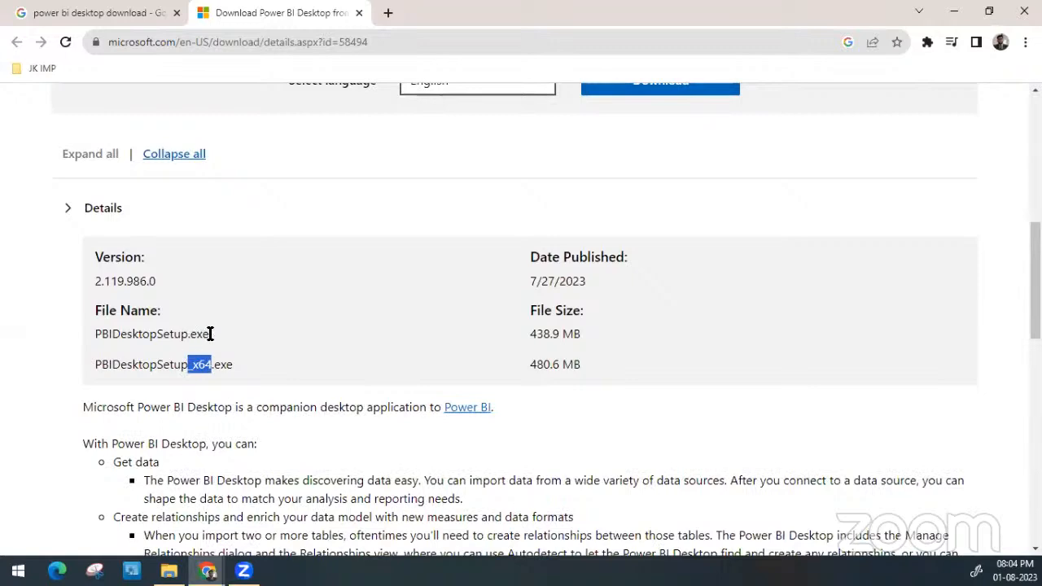
drag(209, 329, 35, 330)
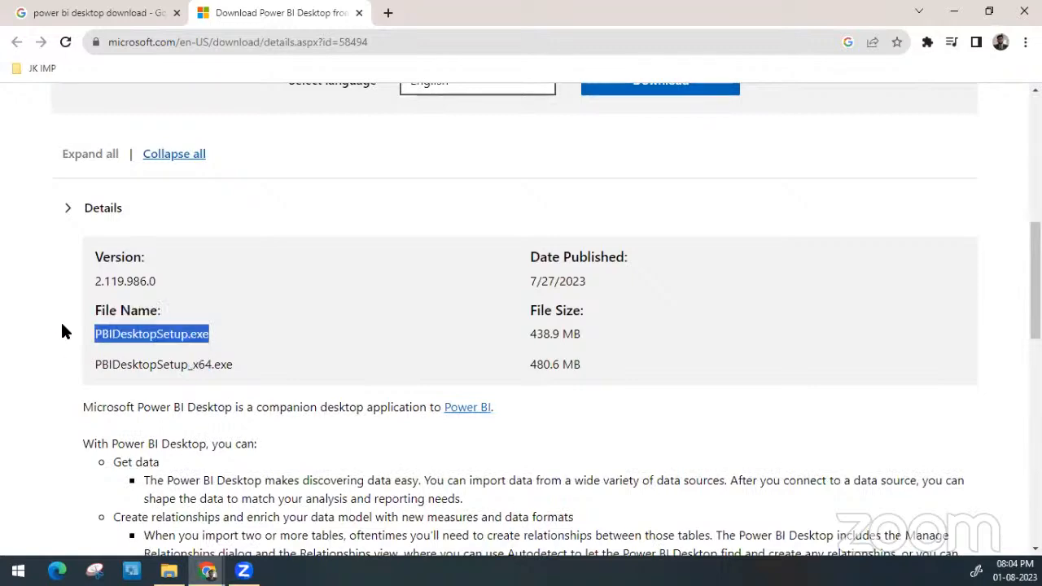
Look through the rest of the download page, including the install instructions, and highlight the page's web address
scroll(437, 336, down, 15)
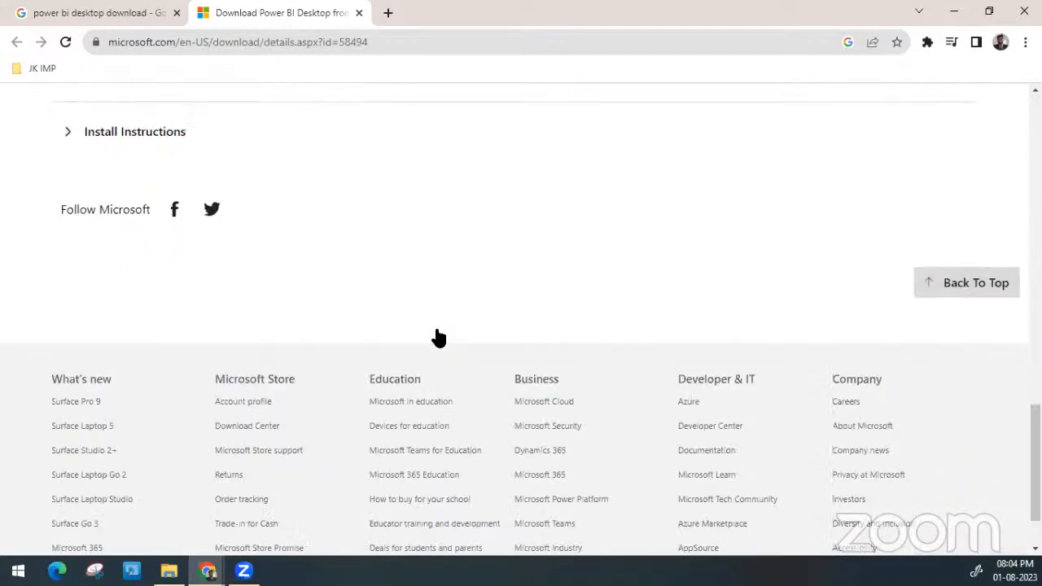
scroll(437, 335, up, 12)
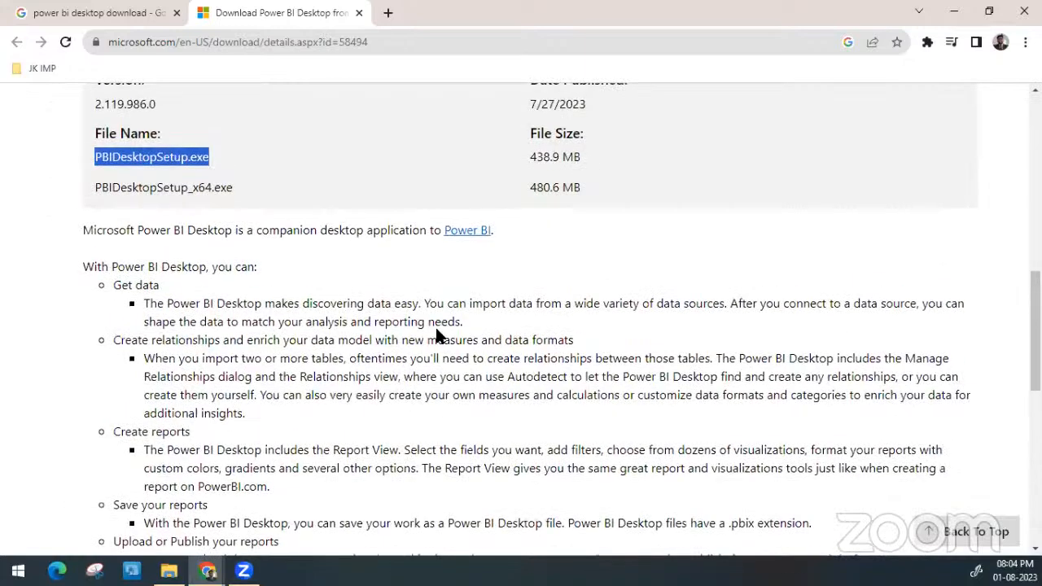
scroll(437, 336, up, 9)
scroll(437, 336, down, 2)
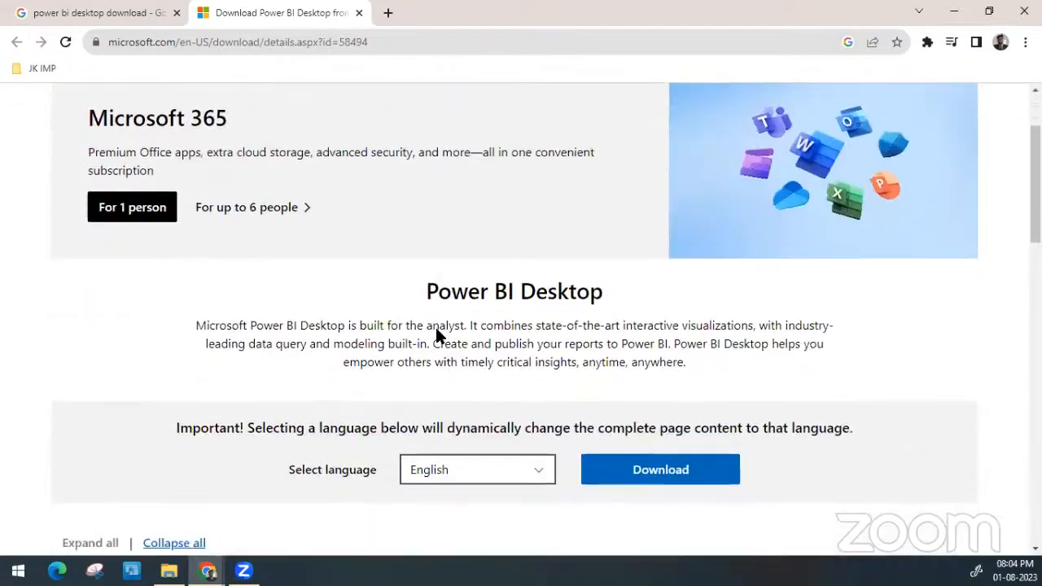
scroll(437, 335, up, 2)
scroll(437, 335, down, 2)
scroll(435, 327, up, 2)
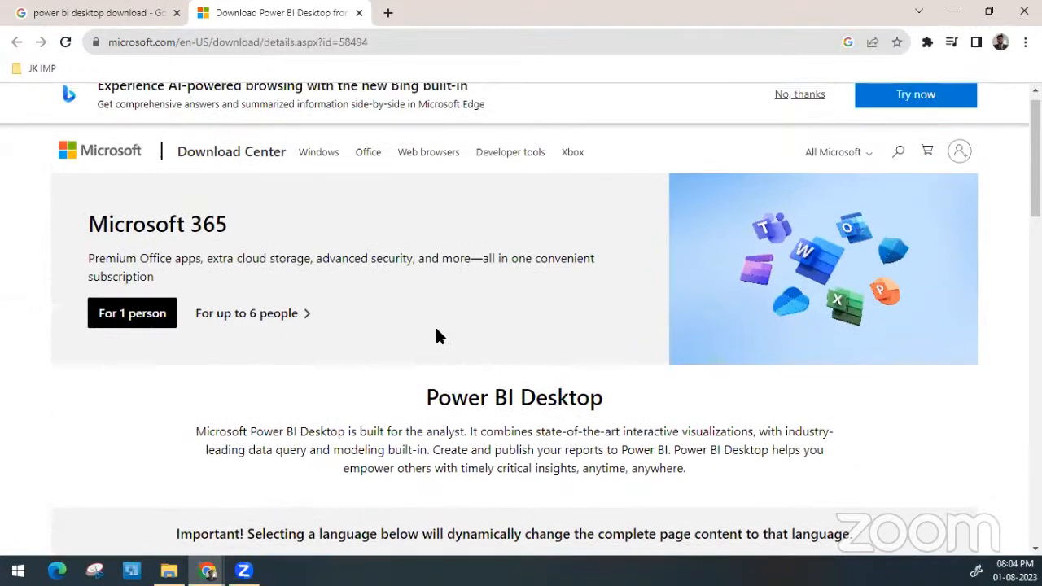
click(477, 42)
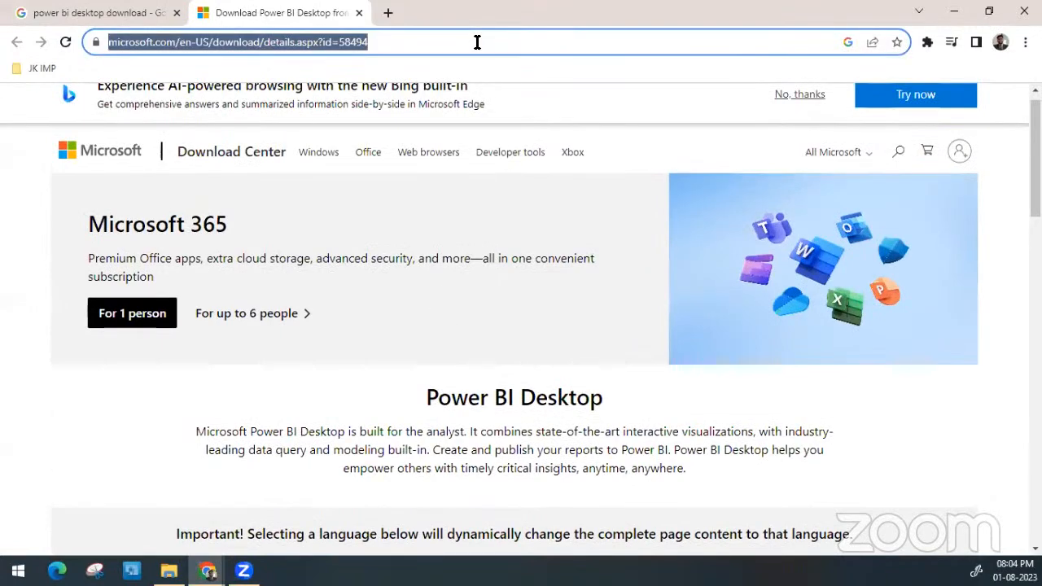
Open the installer choices, try selecting PBIDesktopSetup.exe and PBIDesktopSetup_x64.exe, and close the dialog without downloading
scroll(491, 304, down, 4)
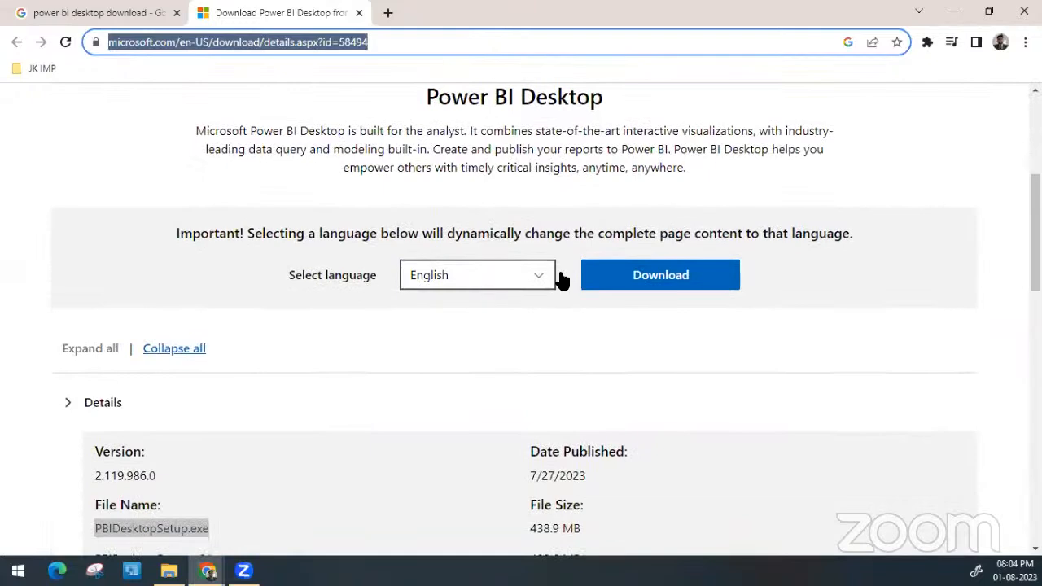
click(620, 281)
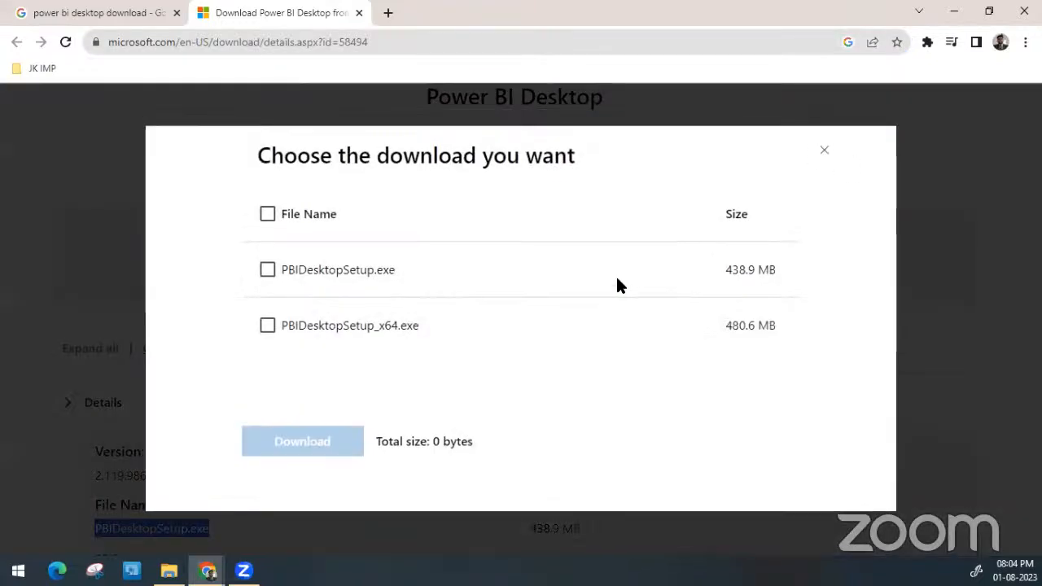
click(268, 270)
click(268, 271)
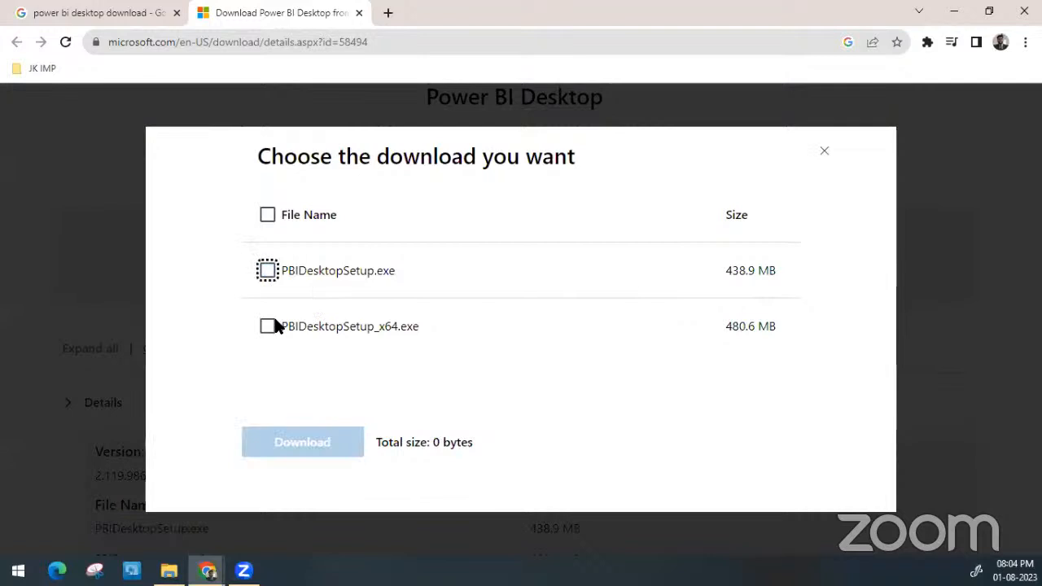
click(268, 326)
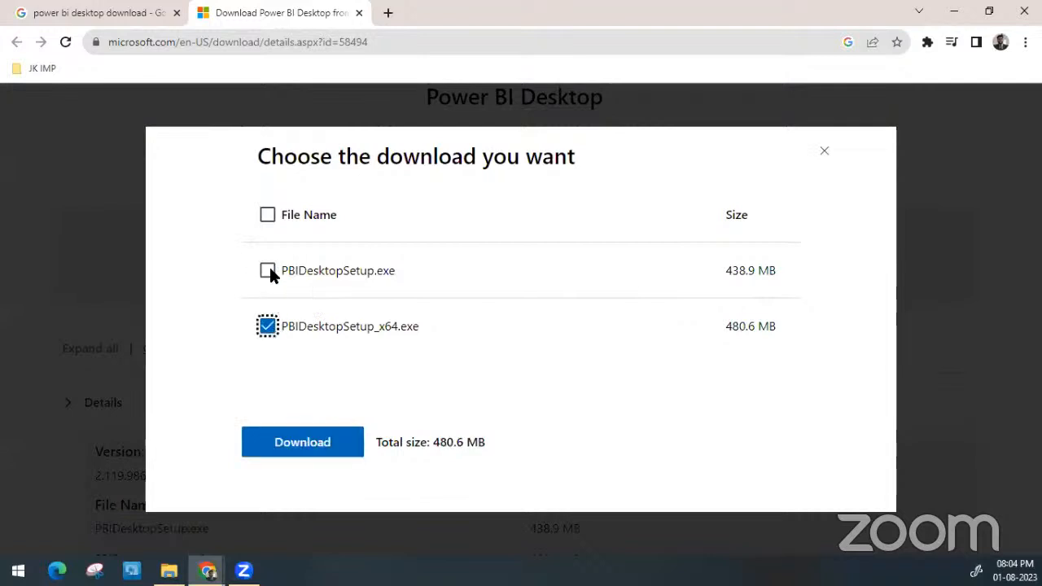
click(268, 328)
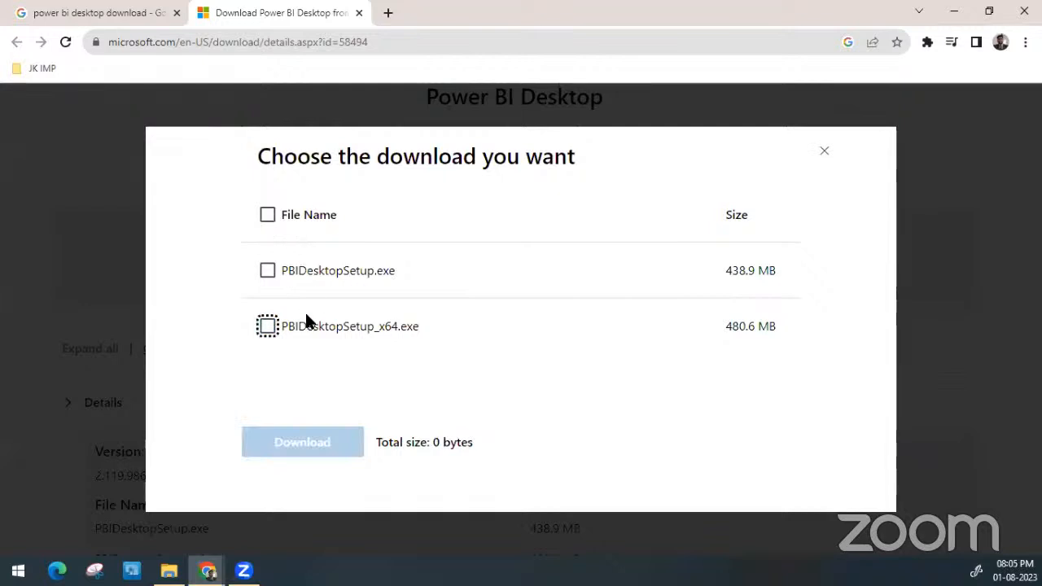
click(269, 326)
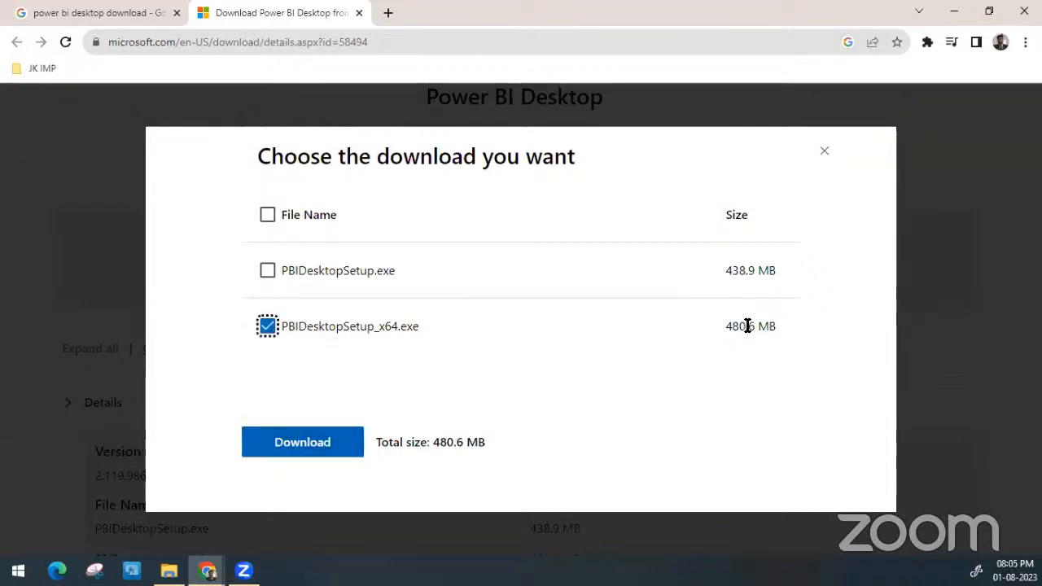
click(780, 343)
triple_click(780, 348)
click(825, 154)
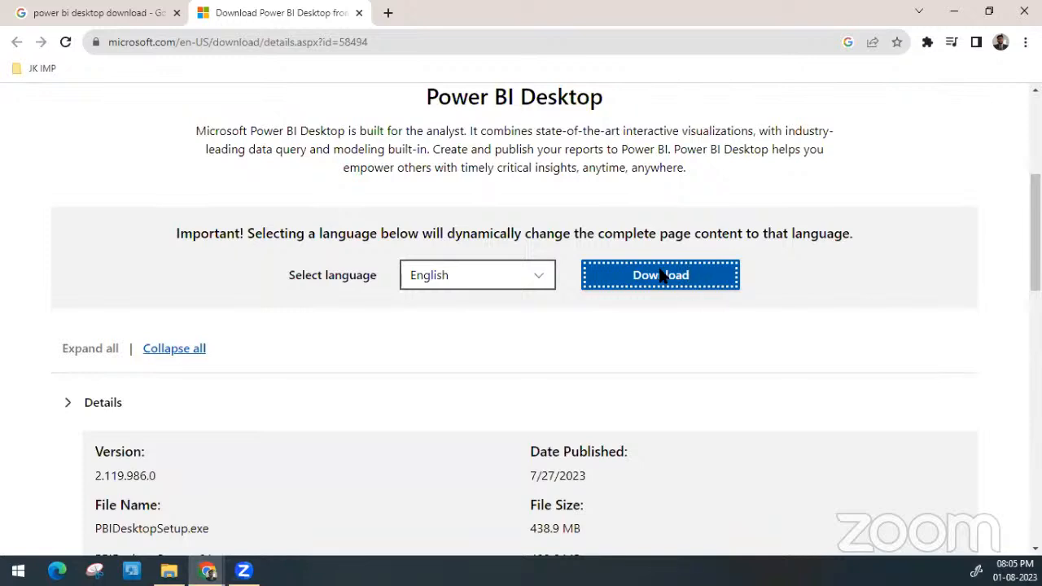
click(459, 44)
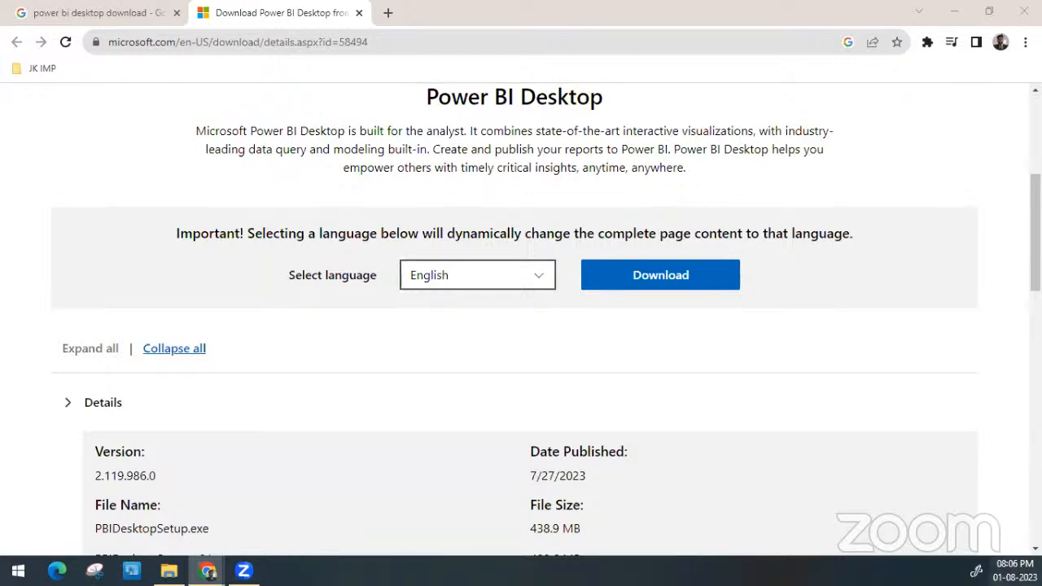
click(1014, 570)
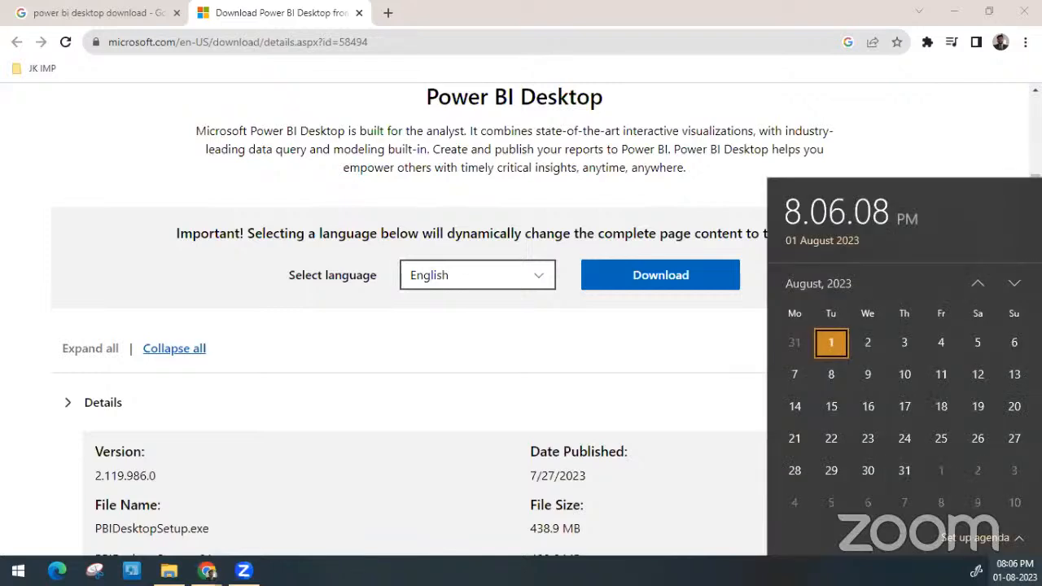
click(678, 177)
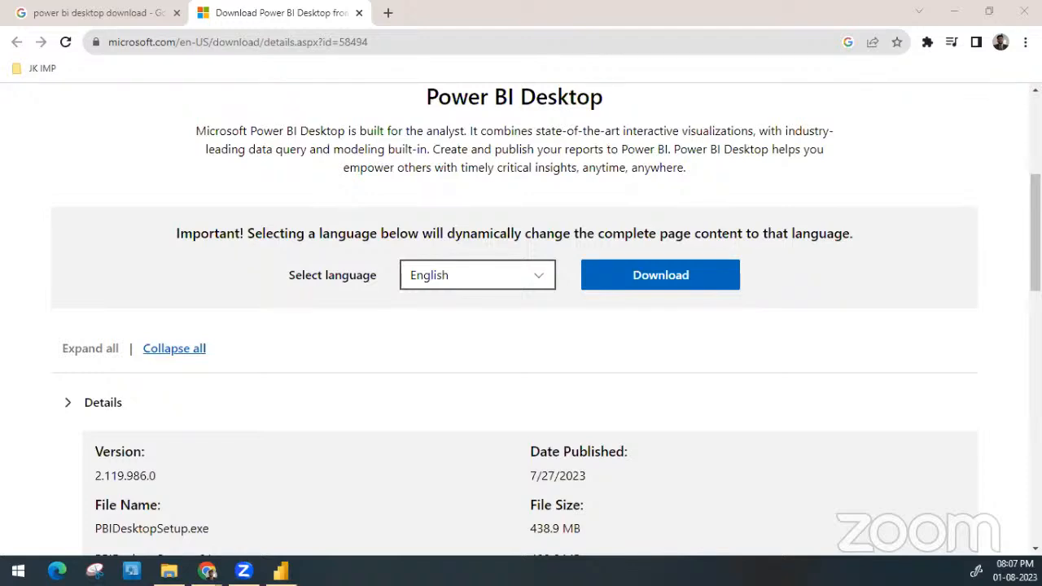
Switch to the blank report in Power BI Desktop and show its Data pane
key(alt+Tab)
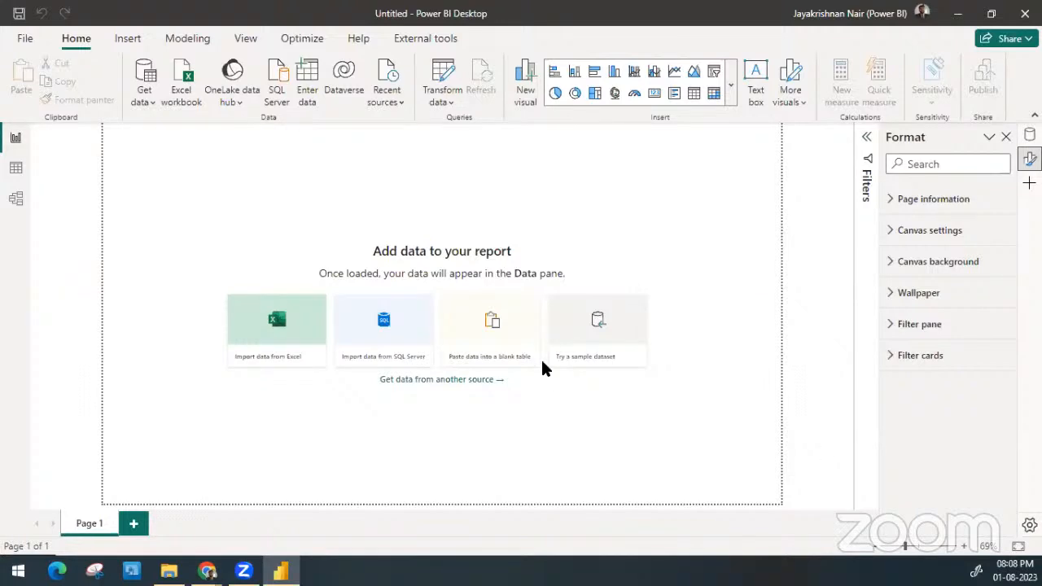
click(1030, 135)
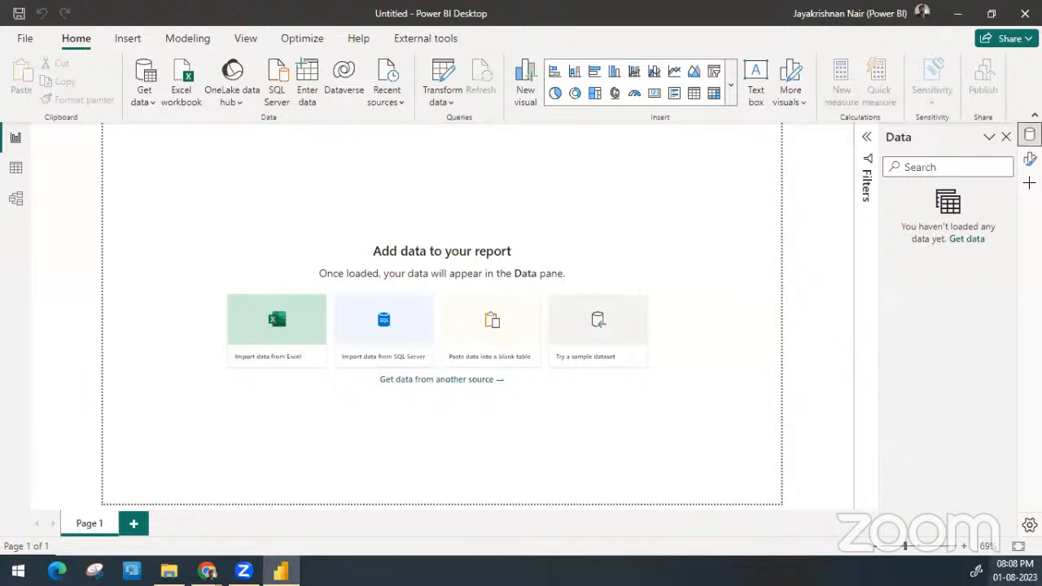
click(1014, 571)
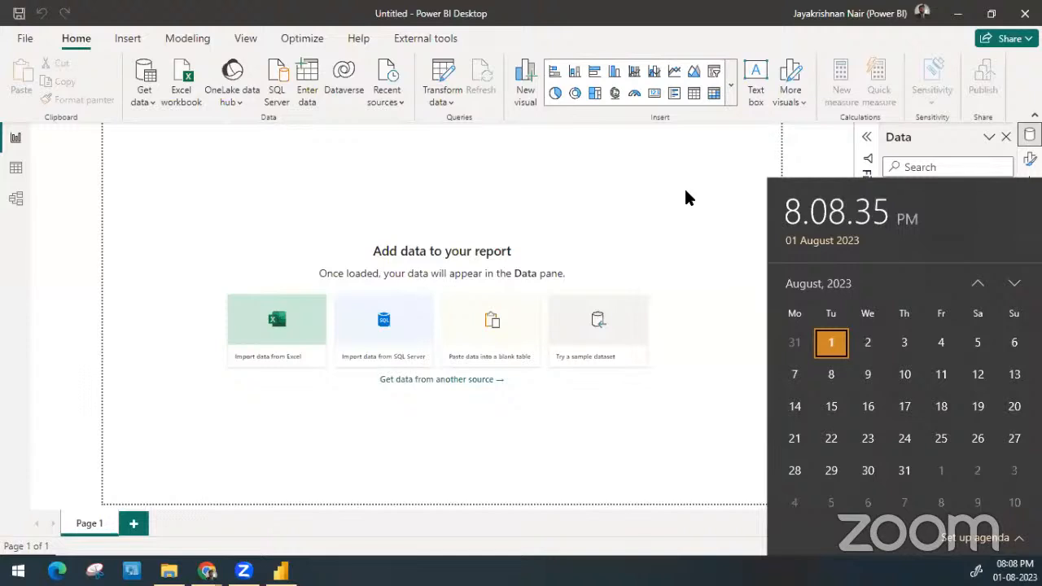
click(674, 161)
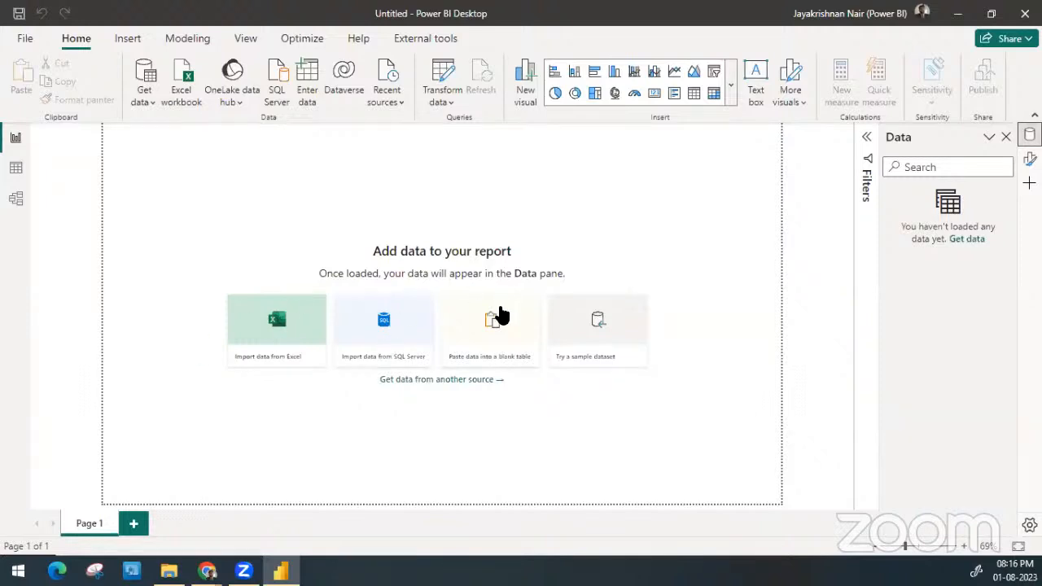
Open the built-in sample dataset for experimenting and preview the financials table from Financial Sample.xlsx
click(592, 325)
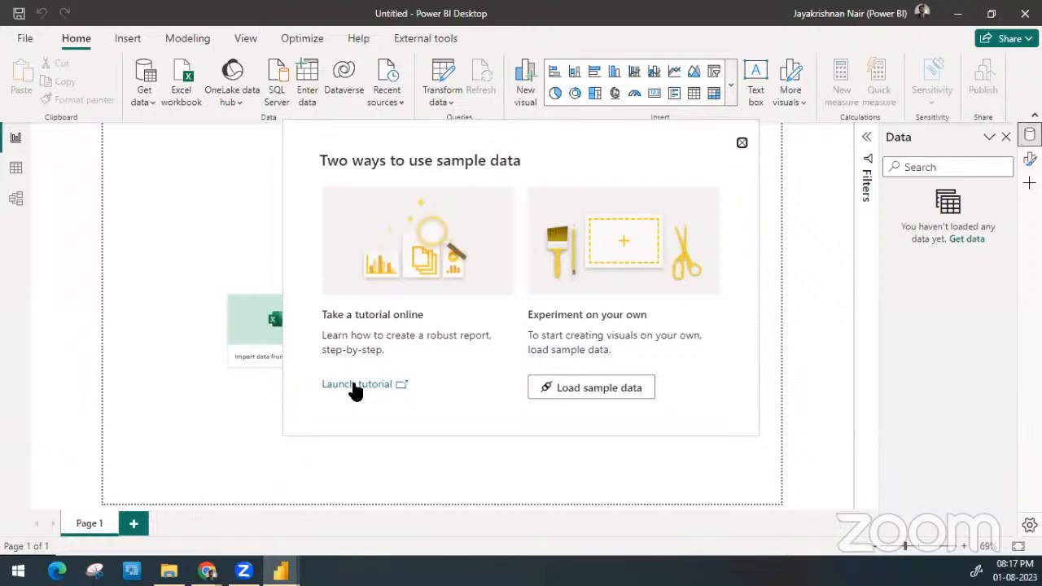
click(603, 391)
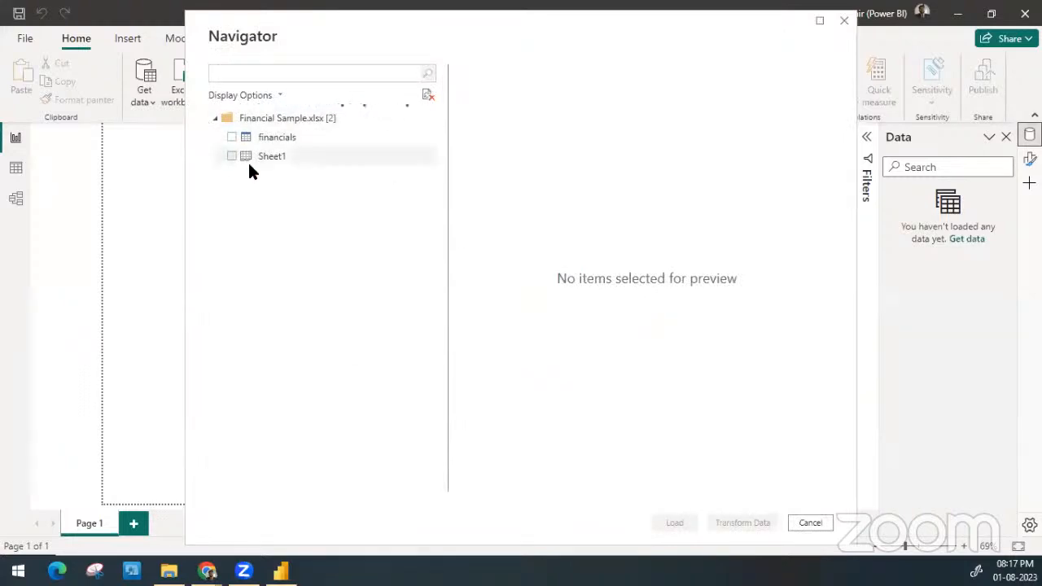
click(284, 134)
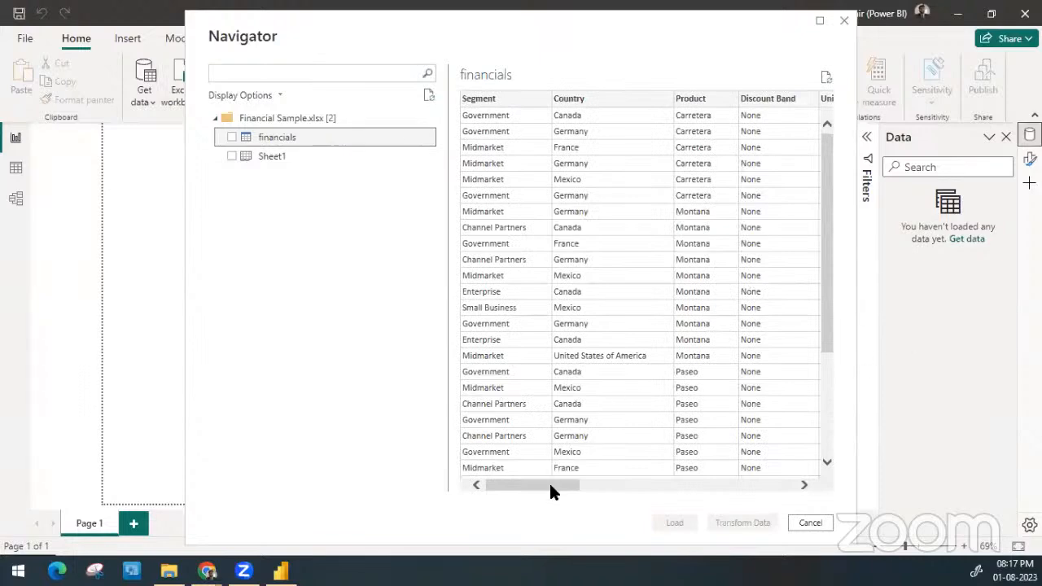
drag(550, 486, 451, 437)
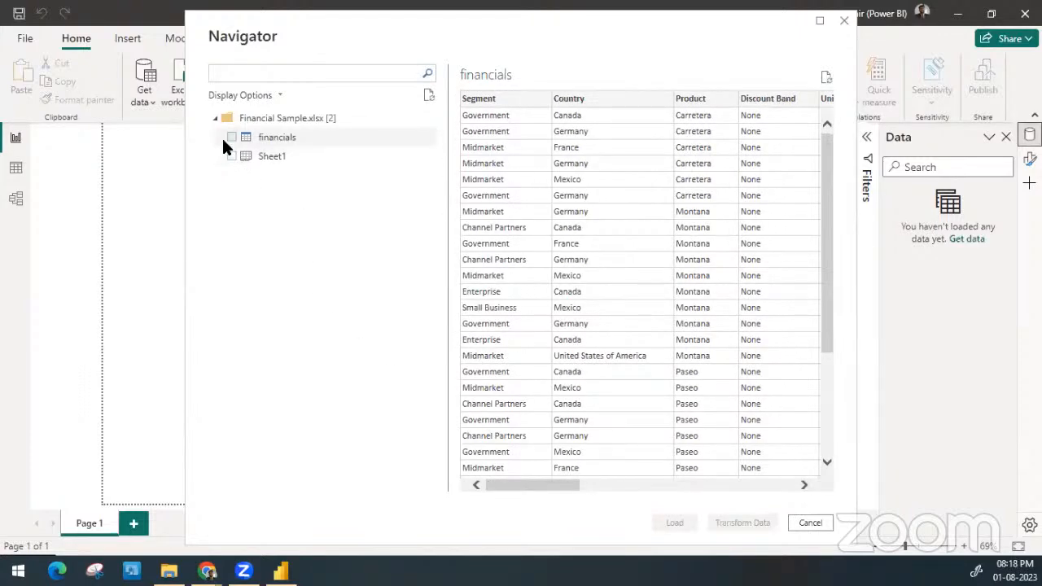
Select only Sheet1 from Financial Sample.xlsx and load it into the report
click(252, 156)
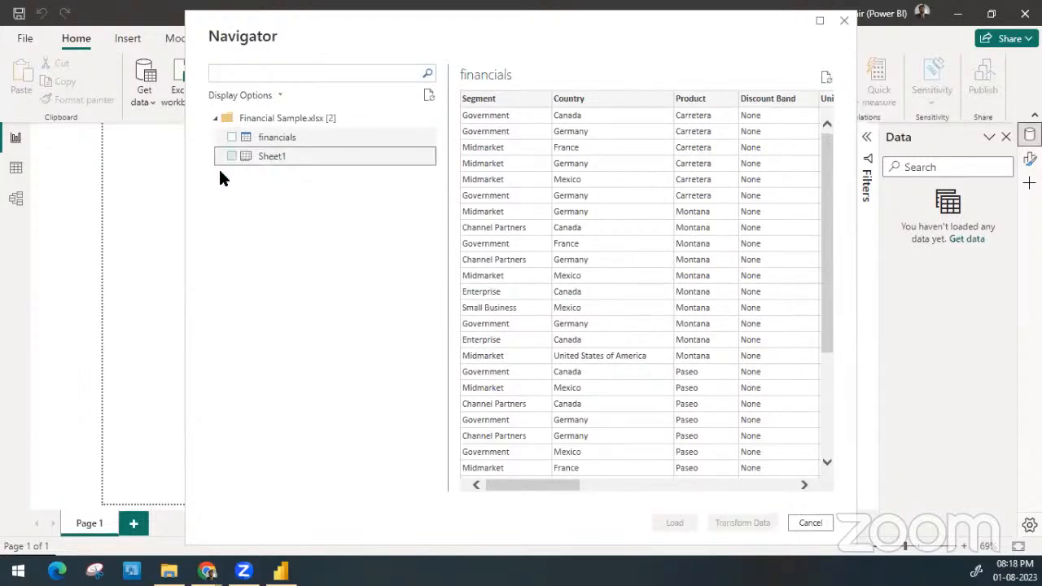
click(229, 155)
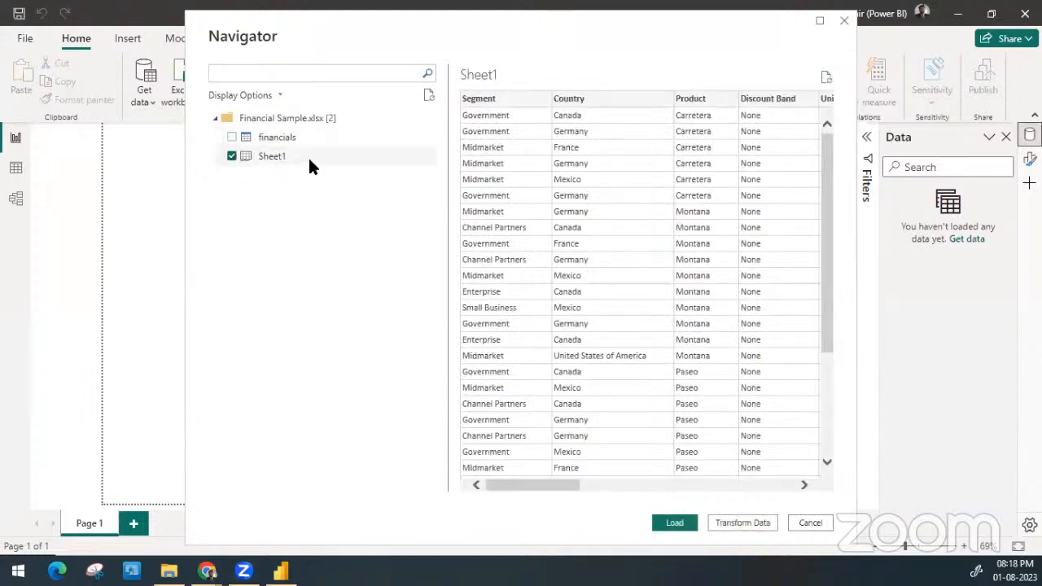
click(232, 156)
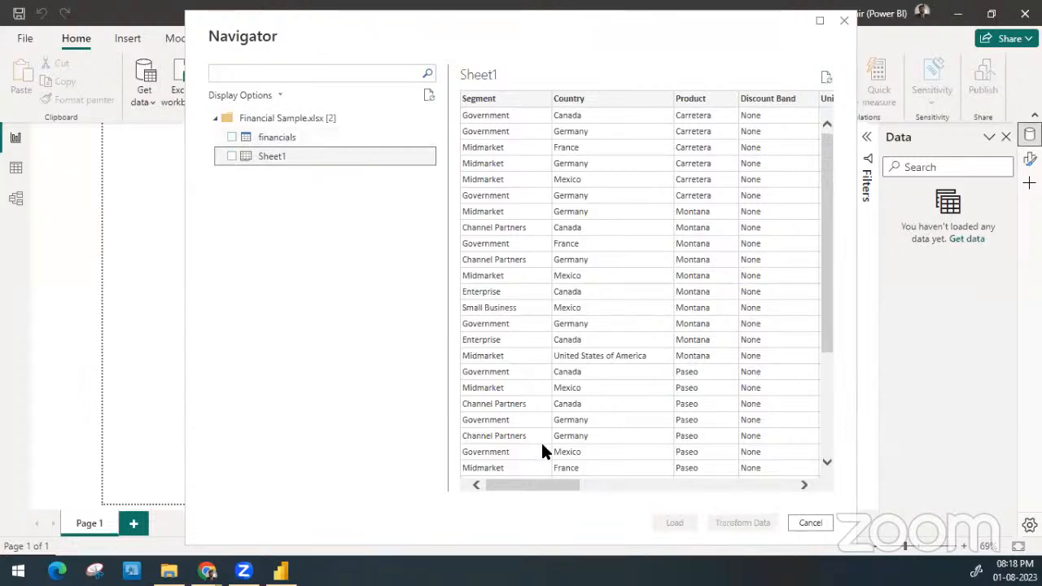
click(232, 156)
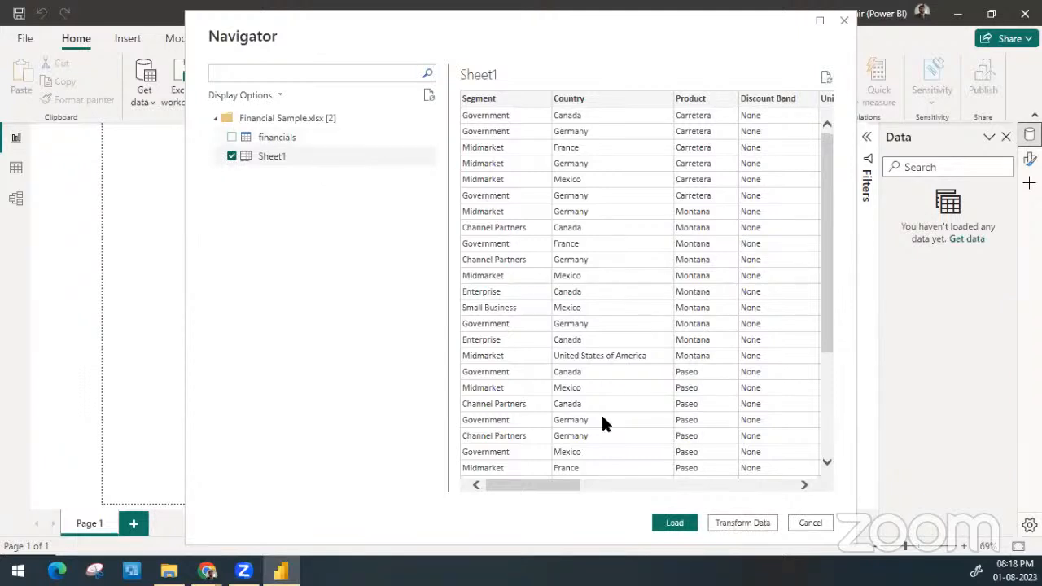
click(676, 522)
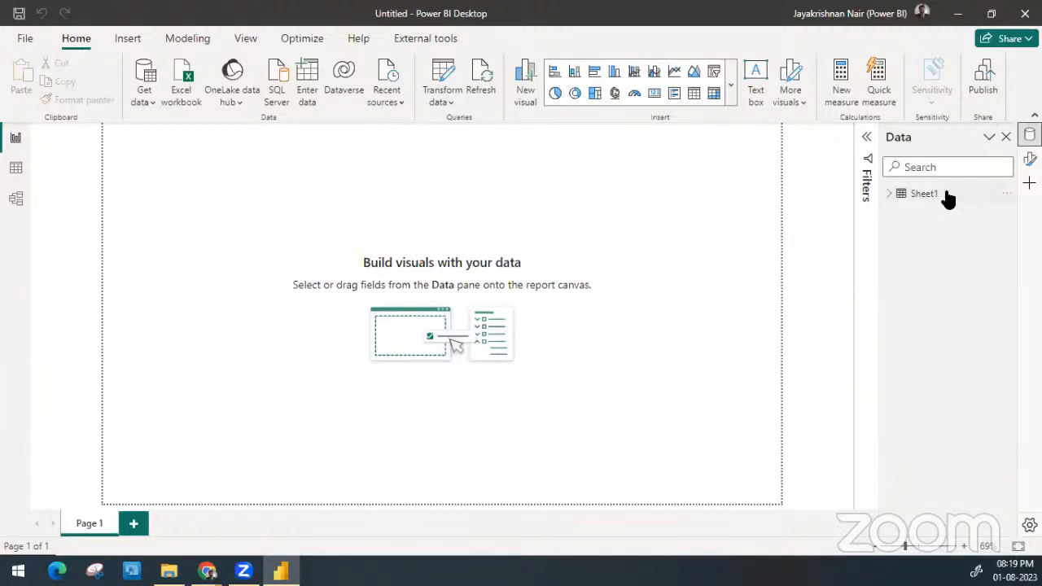
Expand the loaded Sheet1 table to show its fields and rename the table as Sample
click(889, 195)
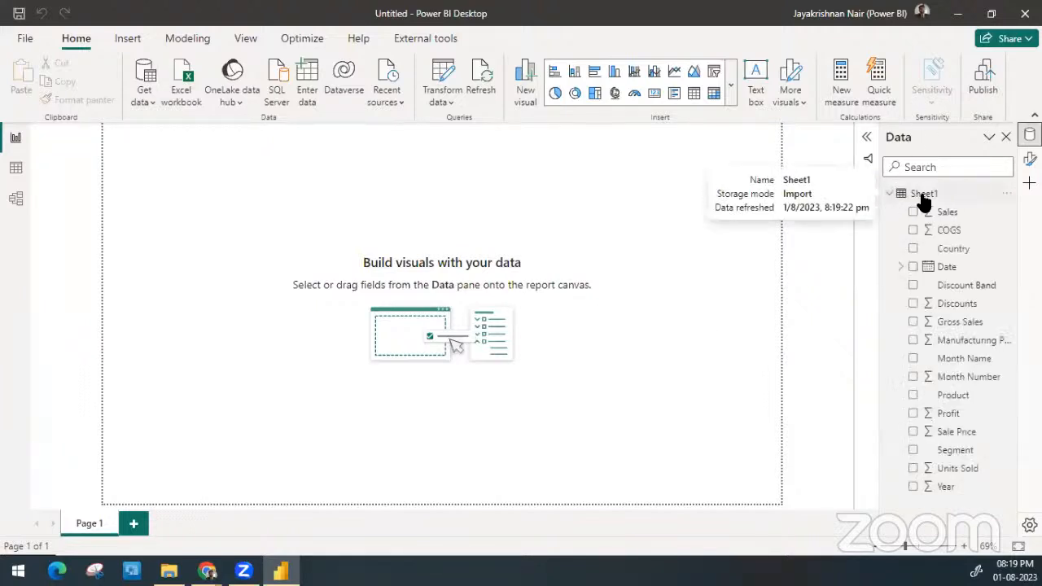
click(930, 194)
click(930, 194)
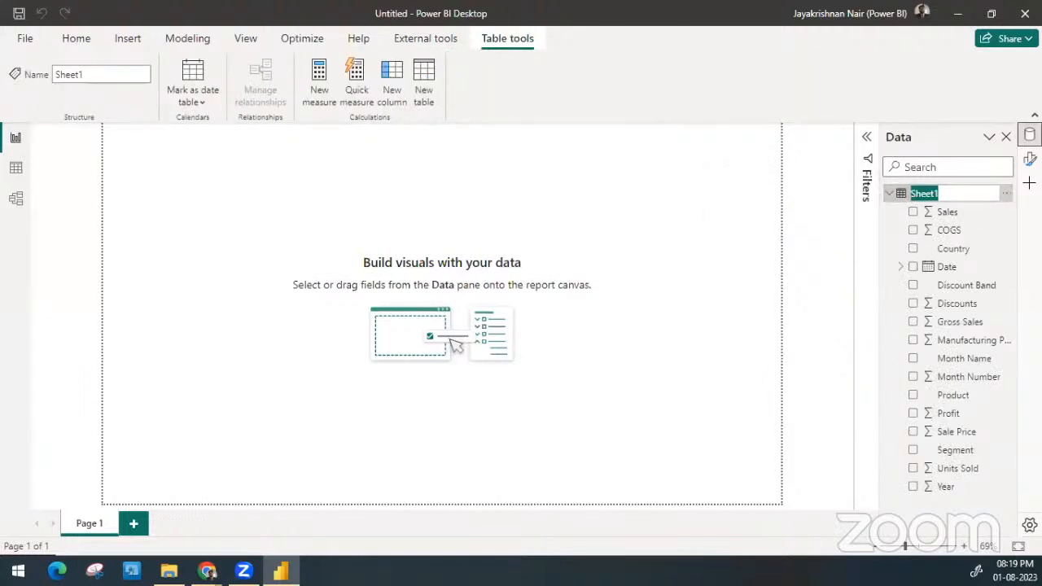
key(BackSpace)
text(Sample)
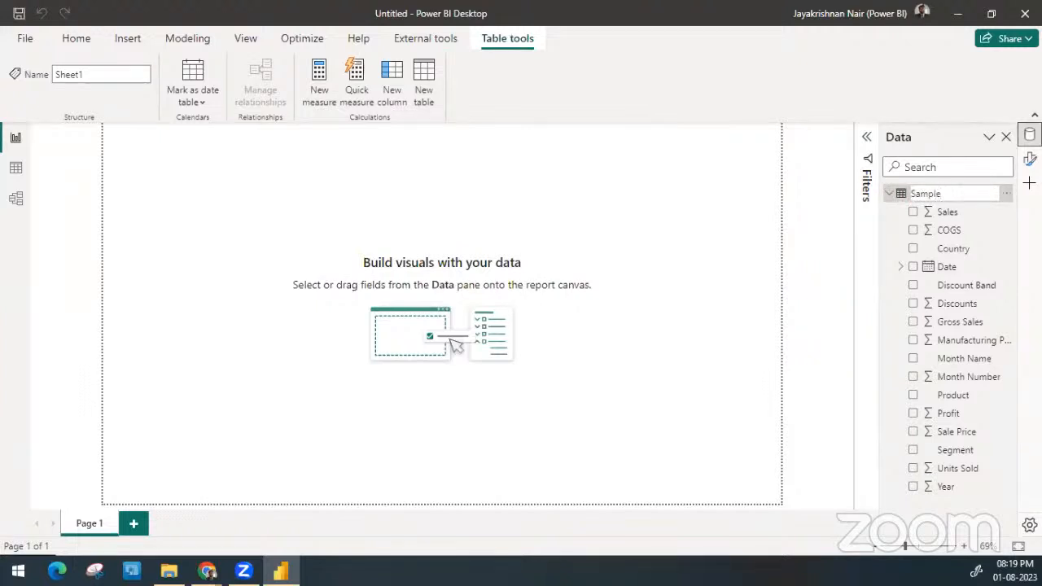
key(Return)
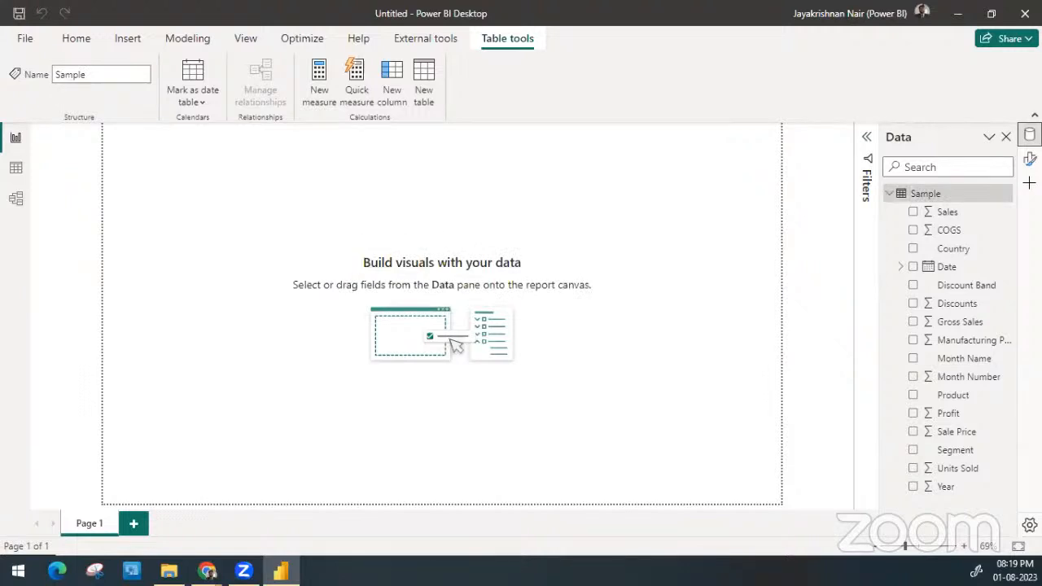
click(76, 39)
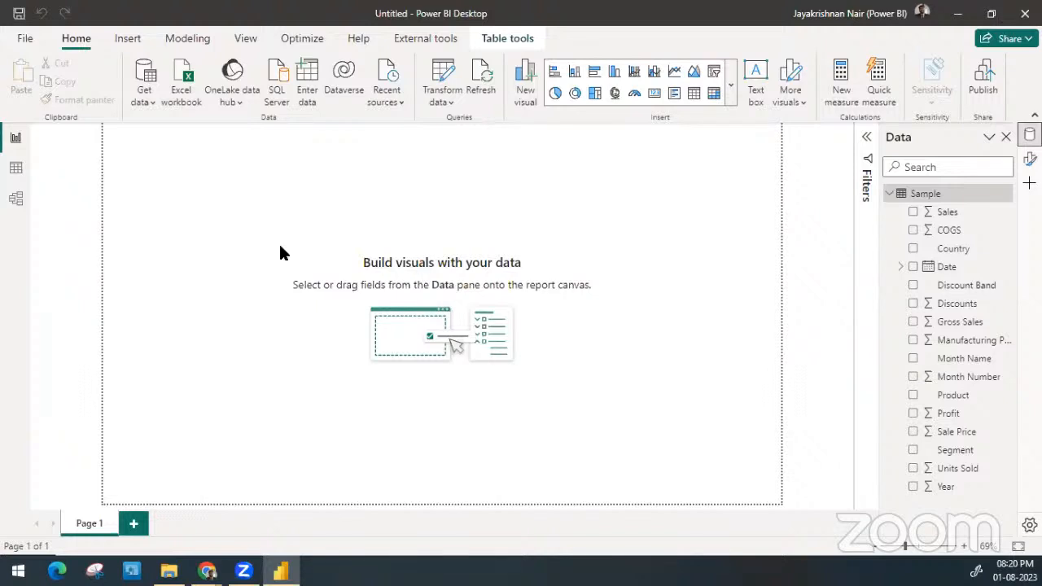
Rename the report page as C1
double_click(102, 521)
text(Cl)
key(Return)
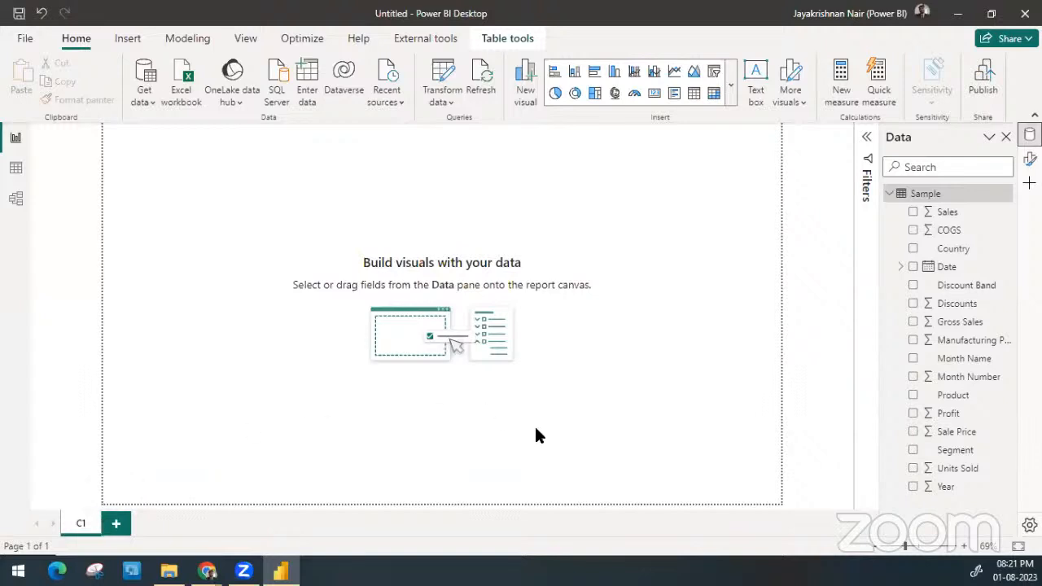
Place the Profit field on the canvas as a card visual and set the field's format to 0 decimal places
drag(953, 413, 400, 214)
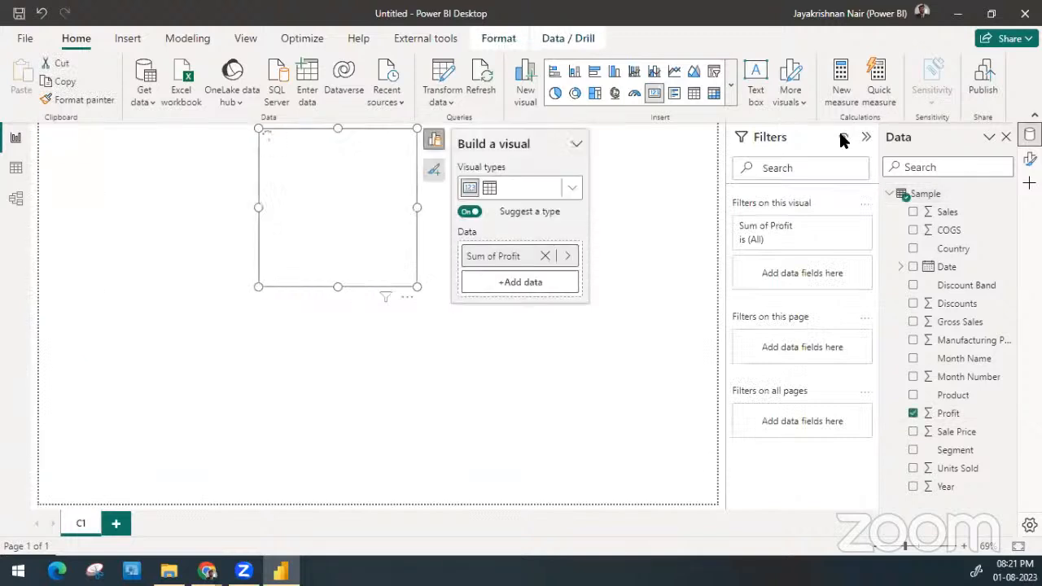
click(868, 139)
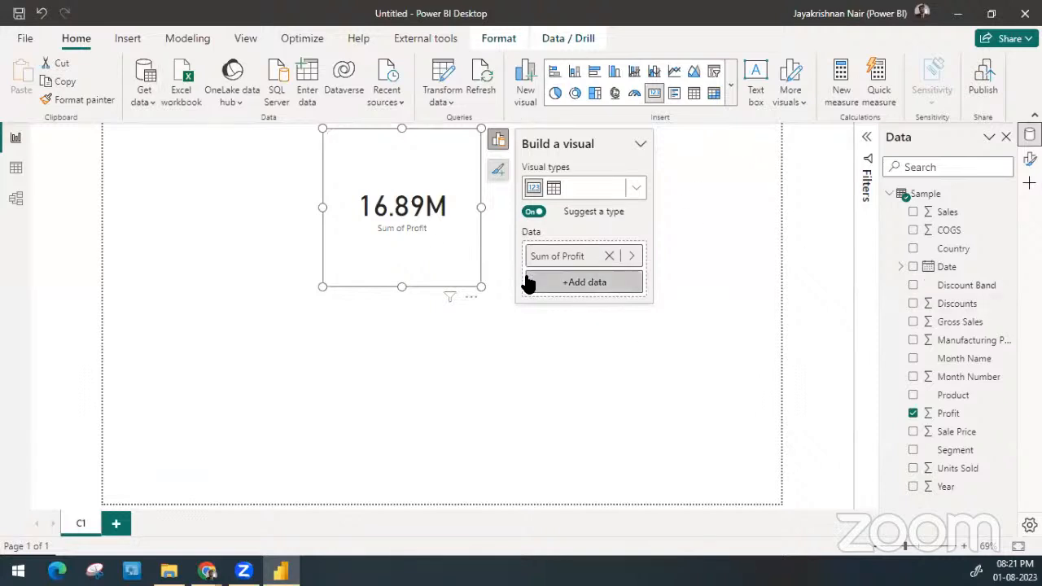
click(948, 415)
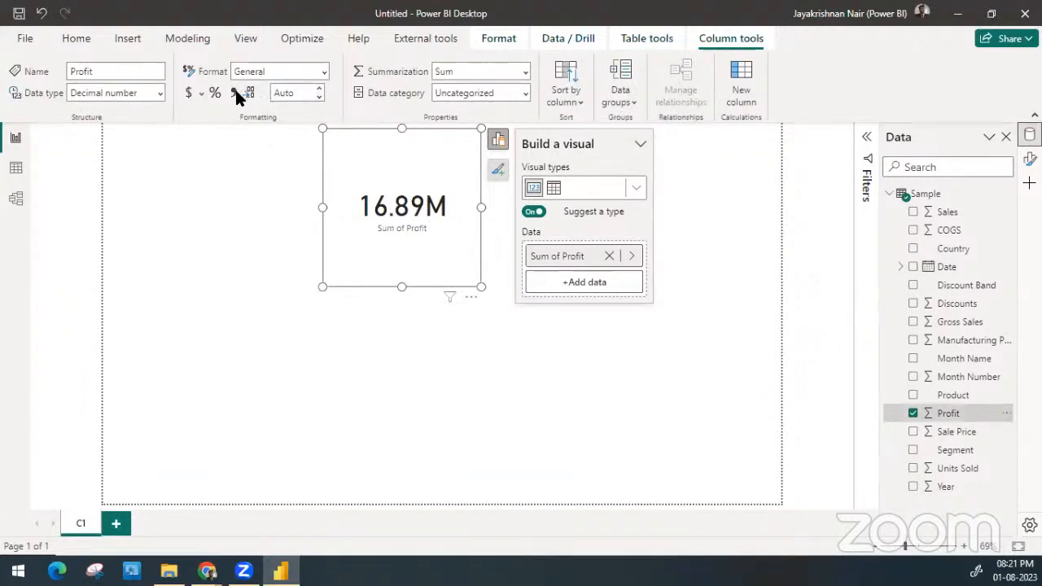
double_click(298, 94)
text(0)
key(Return)
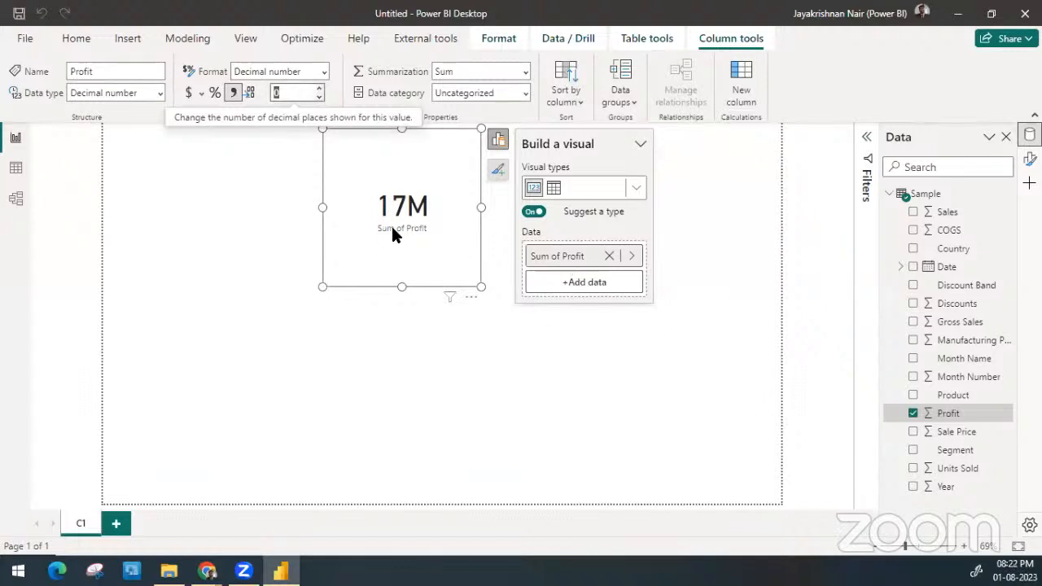
Add Product to the profit card to make it a bar chart, placed in the page's upper-left corner and enlarged to about half the page width
drag(391, 231, 211, 242)
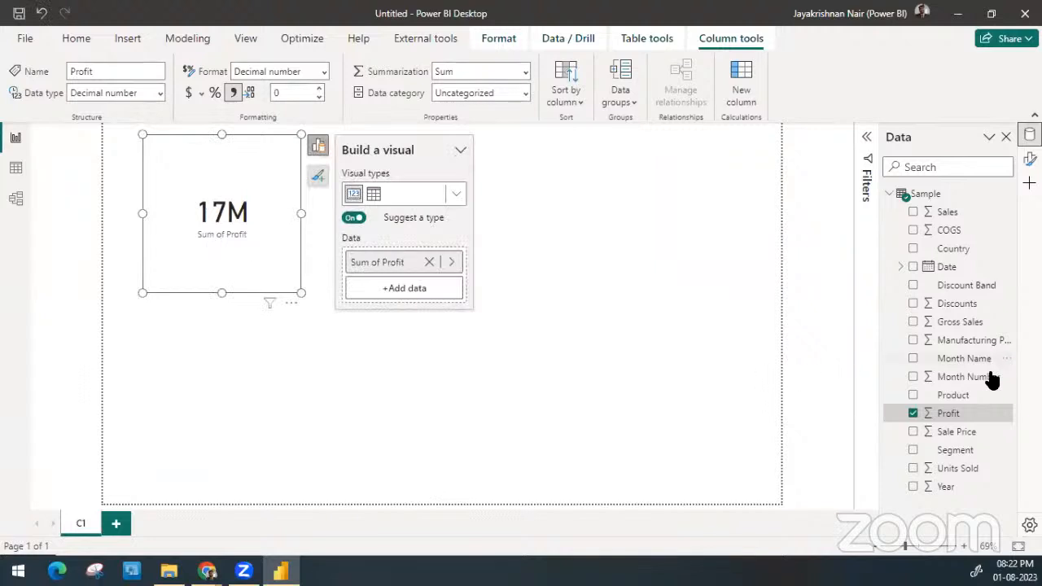
drag(948, 395, 221, 231)
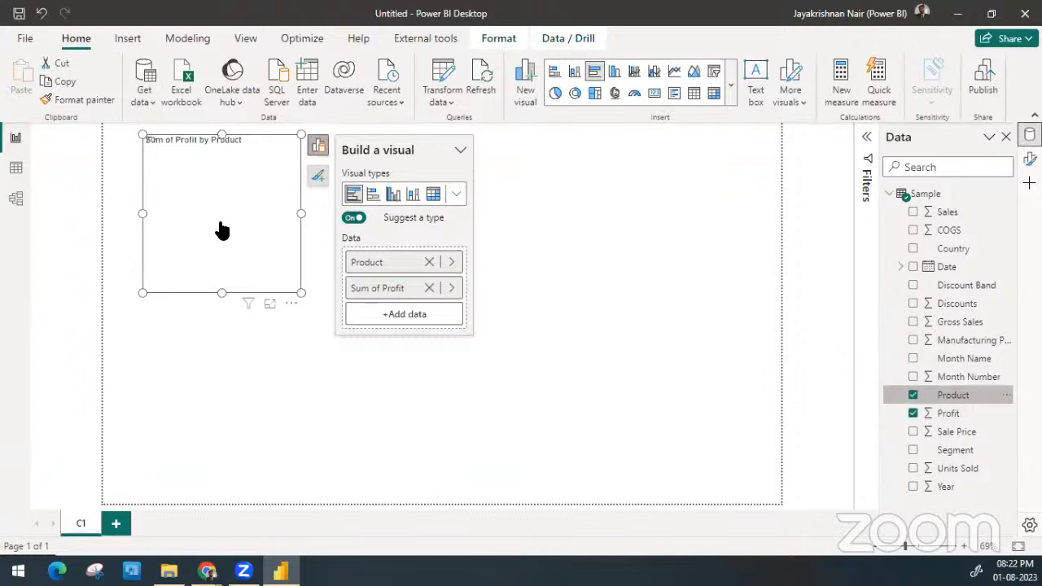
drag(283, 278, 189, 257)
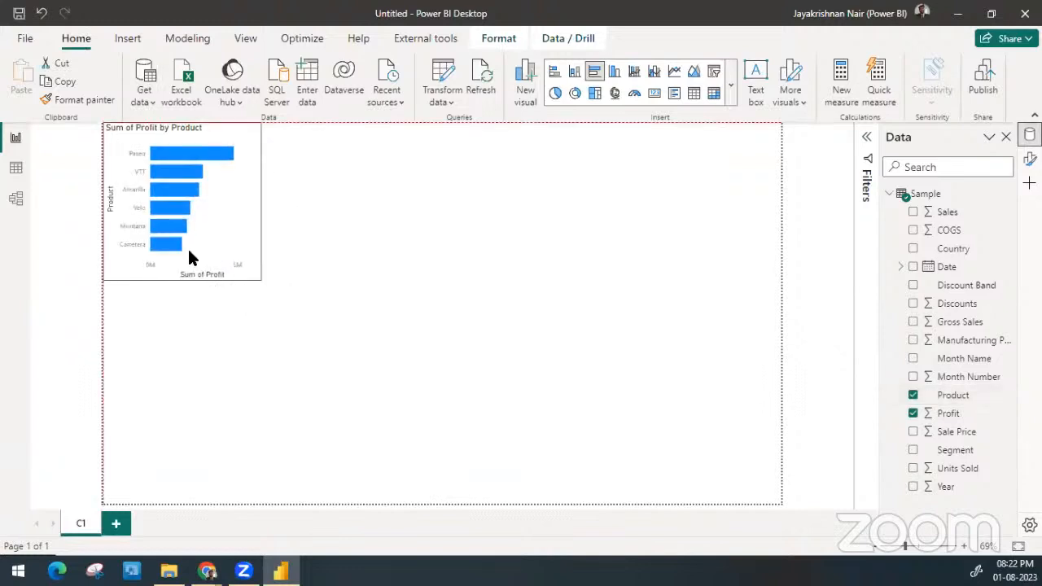
drag(260, 281, 442, 312)
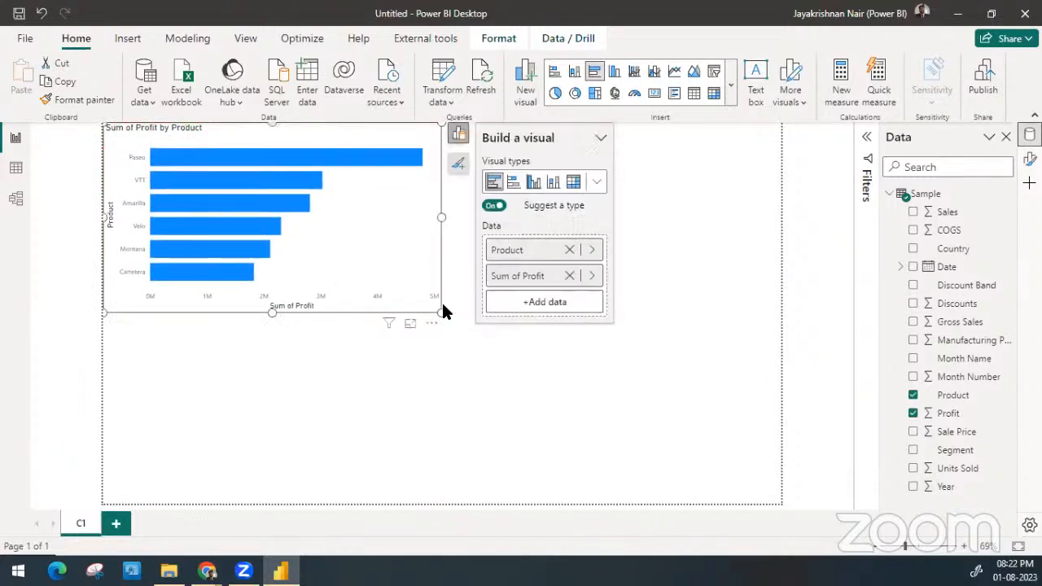
Turn on data labels and turn off the X-axis for the profit by product bar chart
click(459, 165)
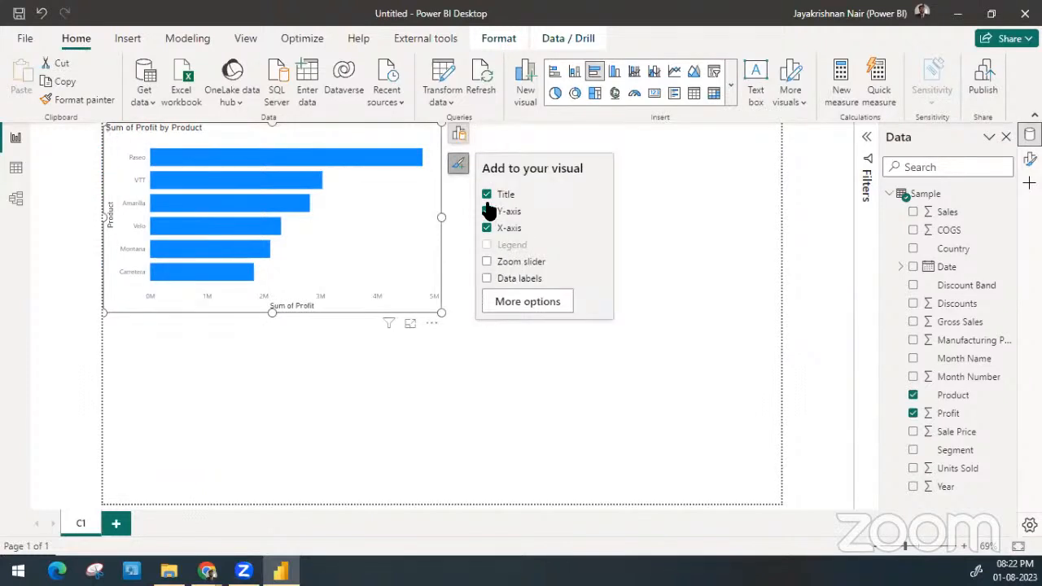
click(486, 279)
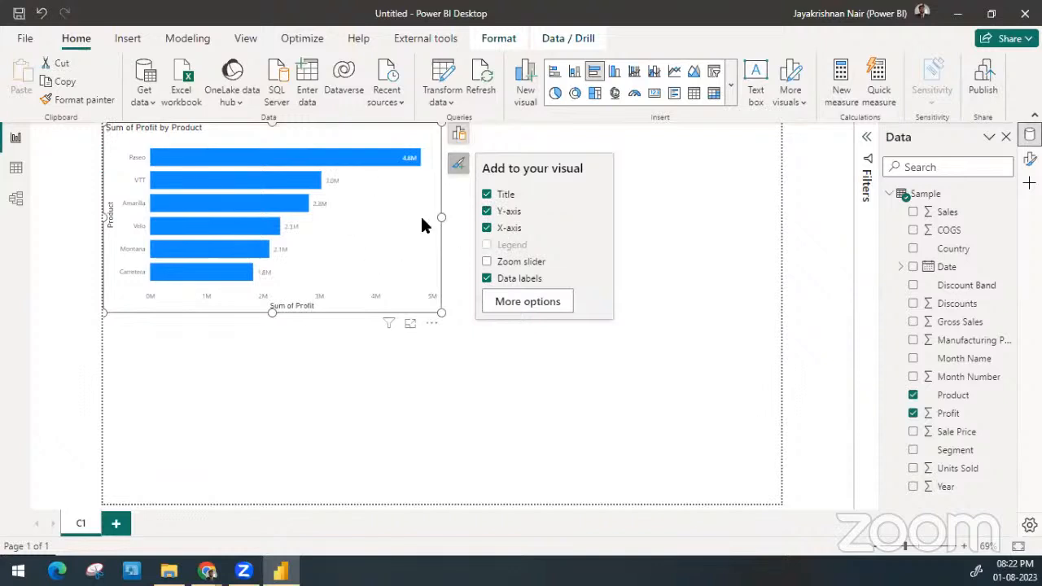
click(487, 228)
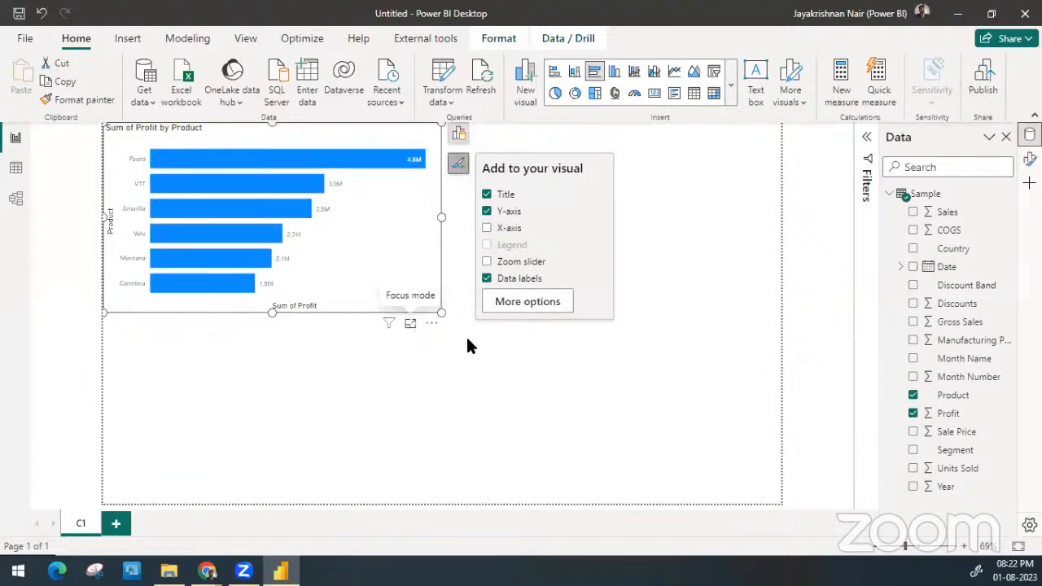
click(526, 348)
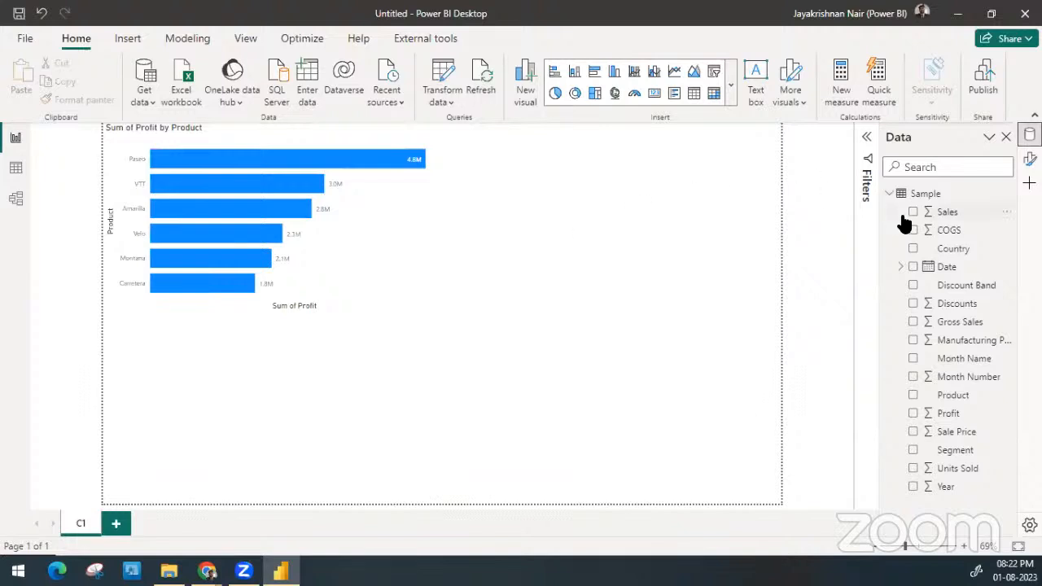
click(954, 252)
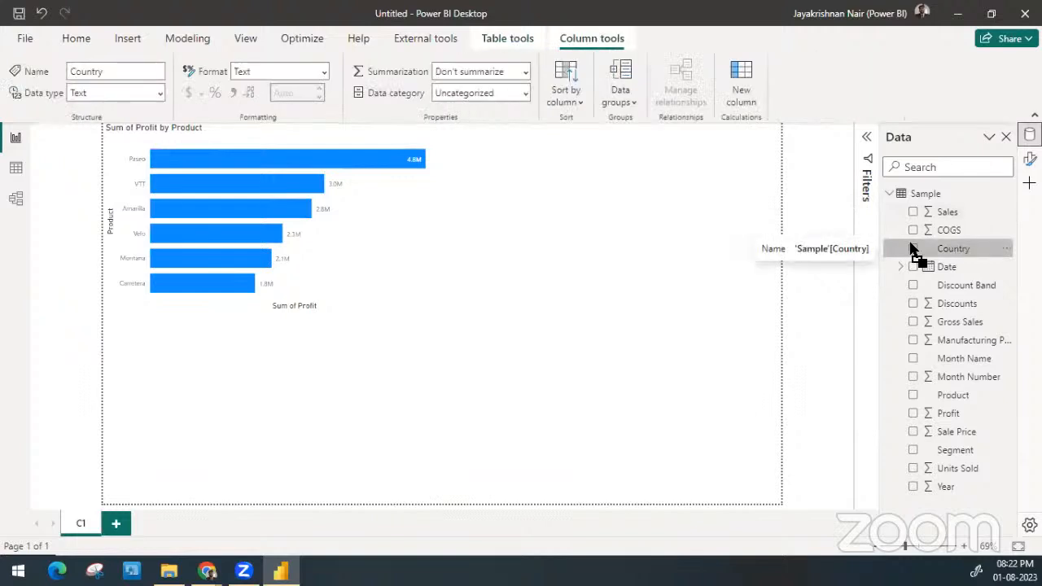
drag(915, 254, 632, 247)
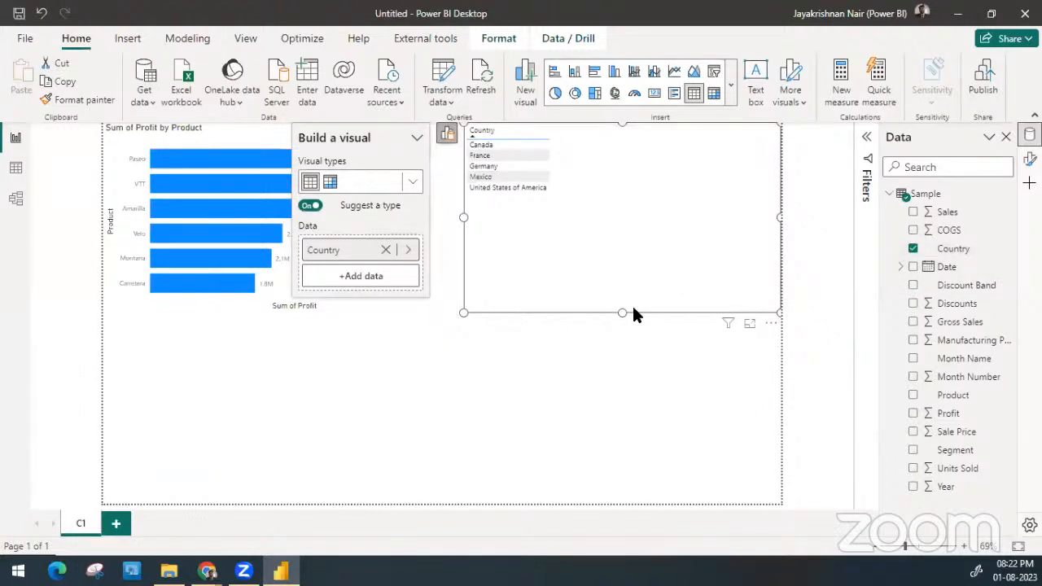
key(Delete)
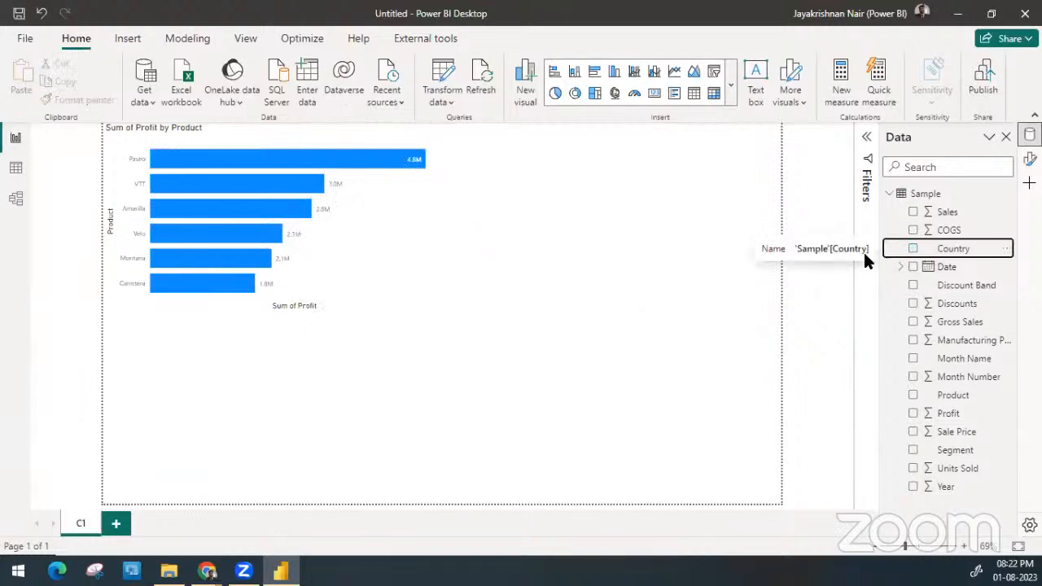
Set the Country field's data category to Country and place the field beside the bar chart as a map visual
click(955, 249)
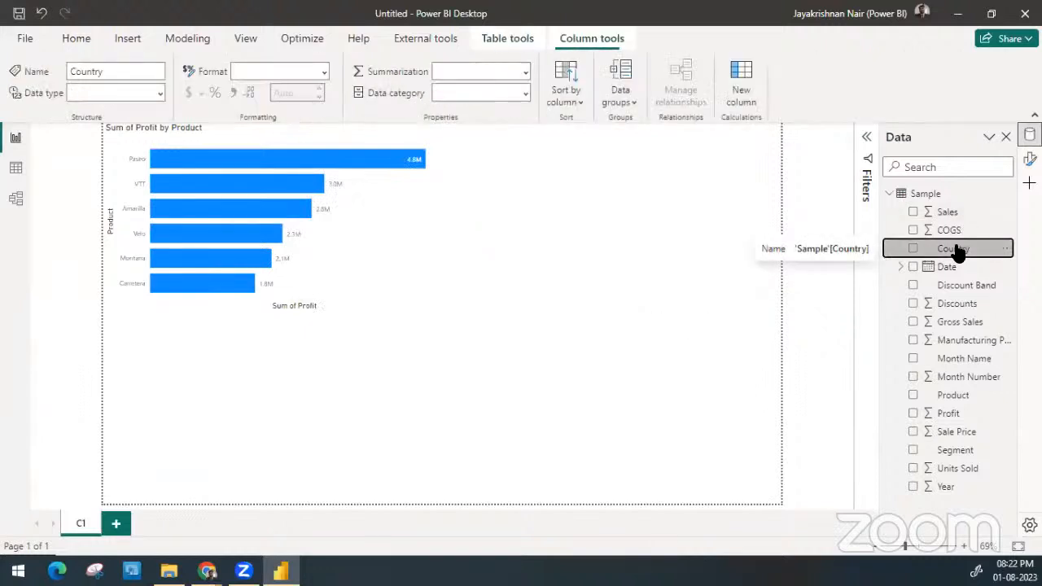
click(525, 93)
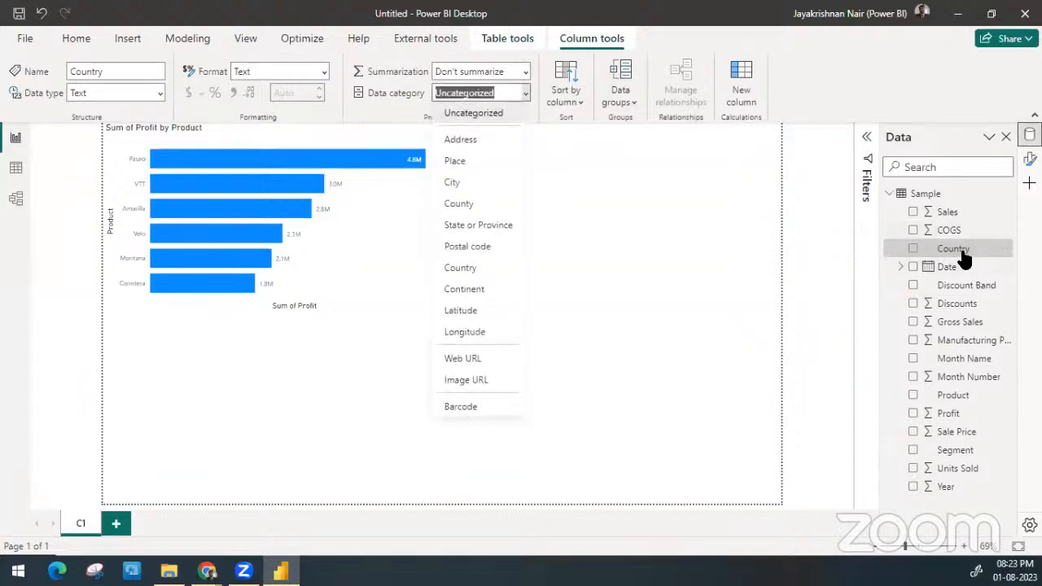
click(488, 268)
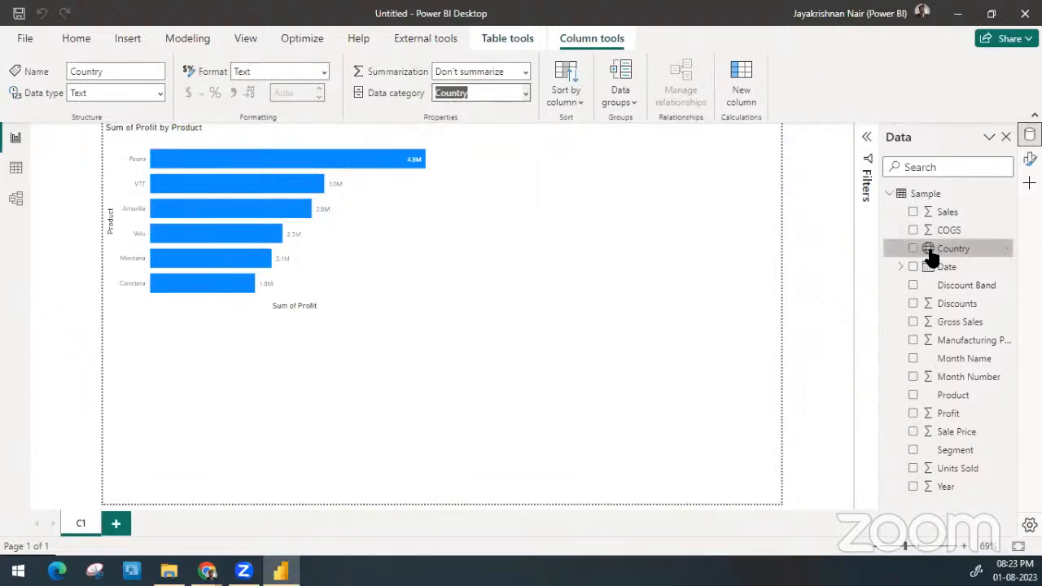
click(711, 254)
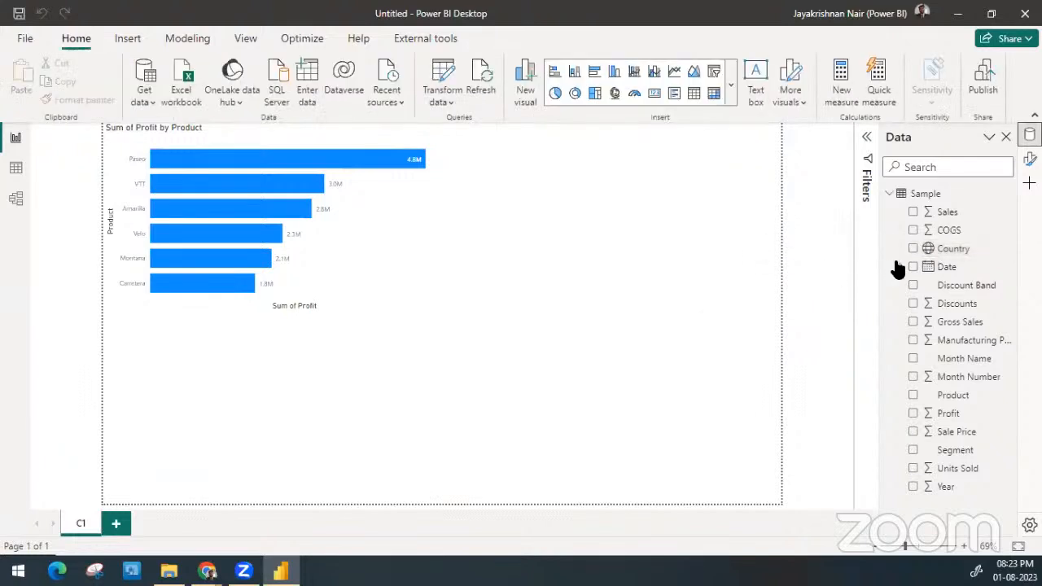
drag(947, 248, 580, 238)
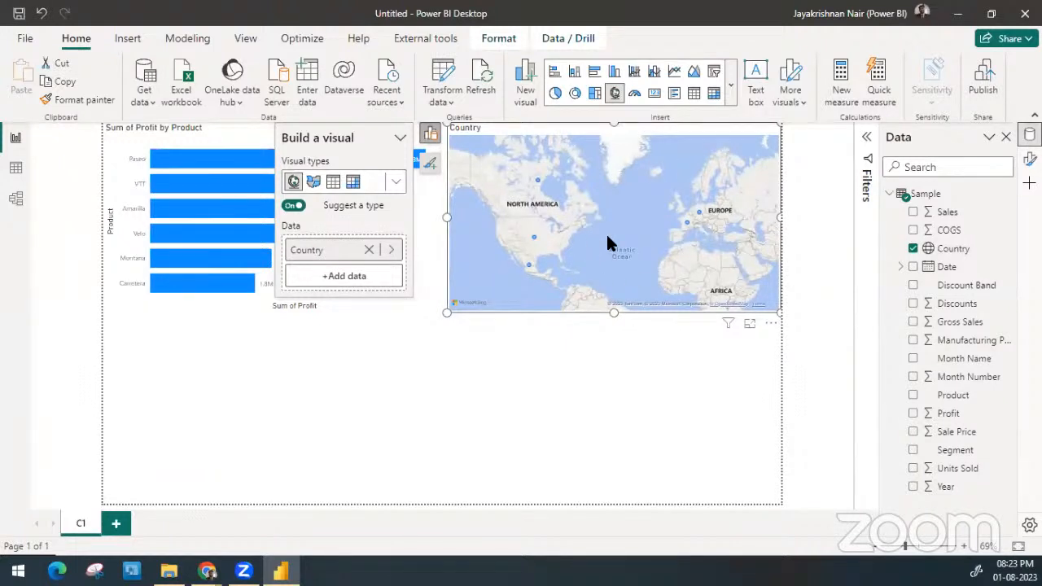
Add Sales to the country map and format the Sales field with a thousands separator and 0 decimal places
drag(946, 214, 648, 249)
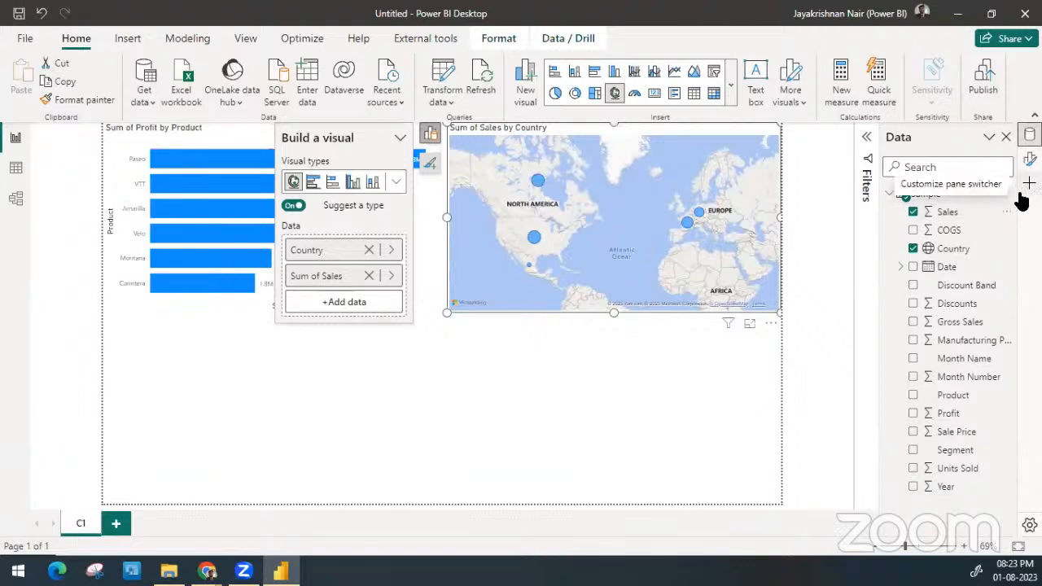
click(947, 214)
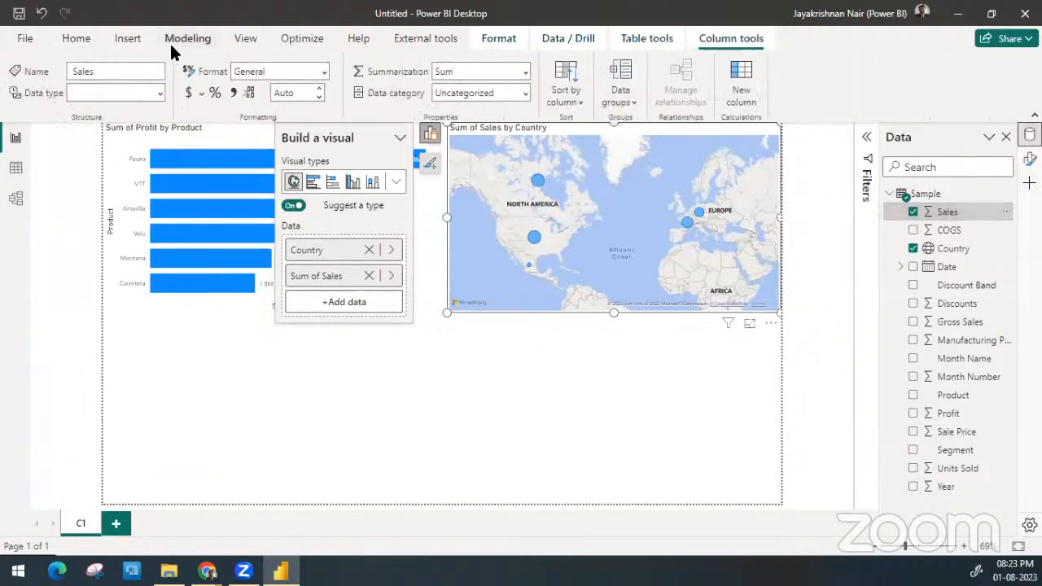
click(235, 92)
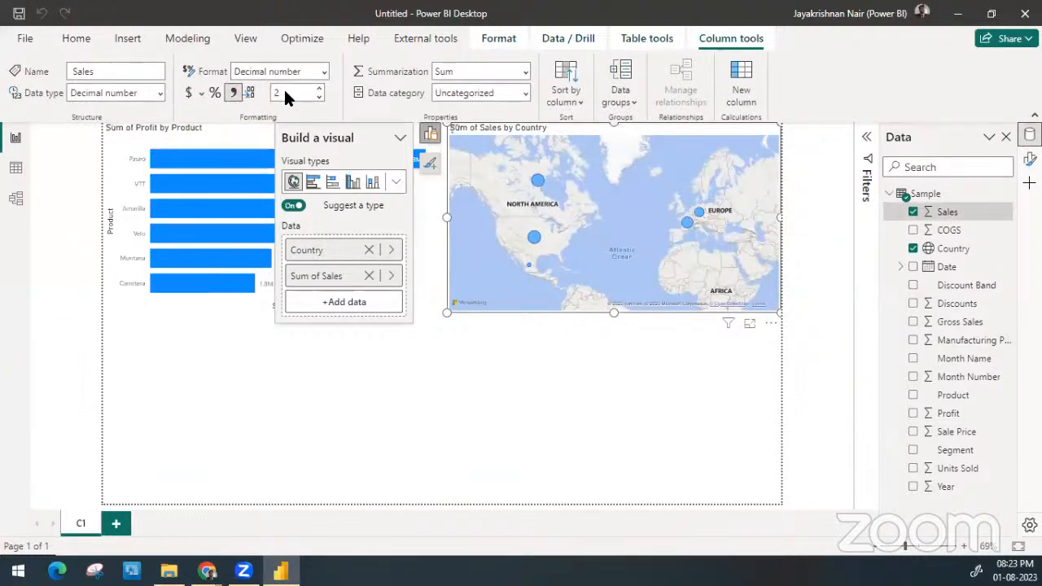
double_click(287, 92)
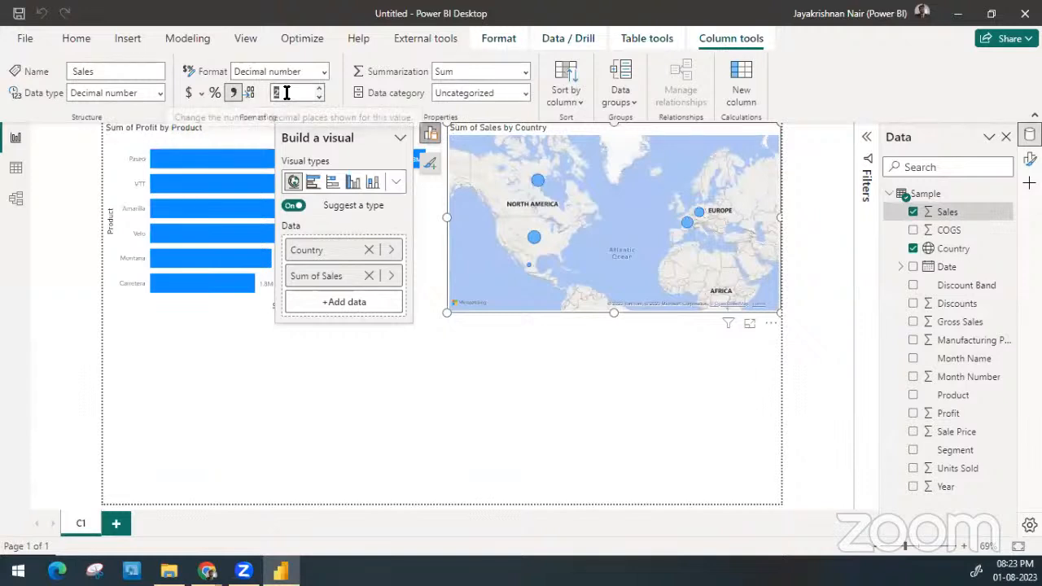
text(0)
key(BackSpace)
text(2)
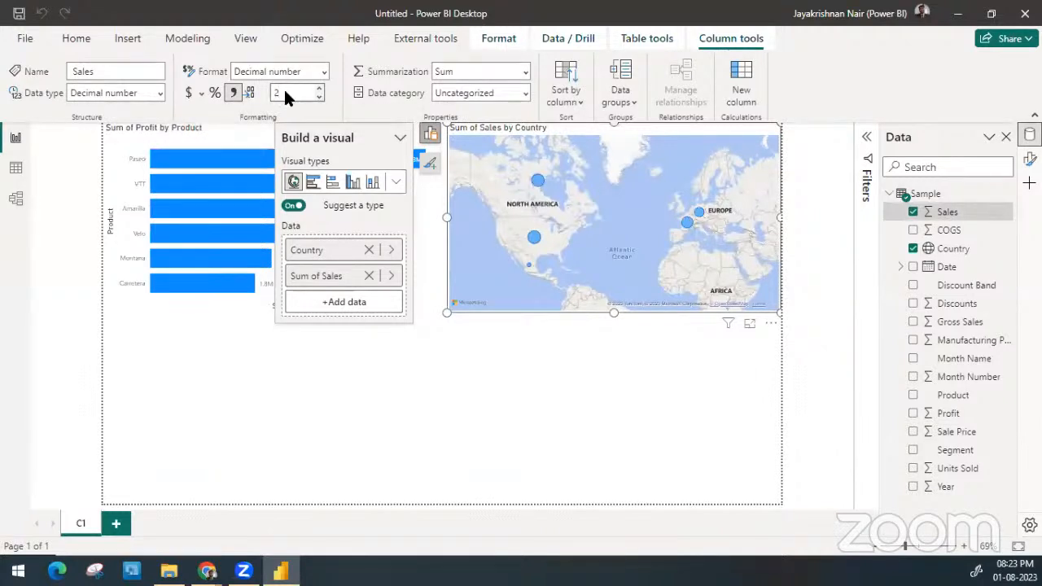
key(BackSpace)
text(0)
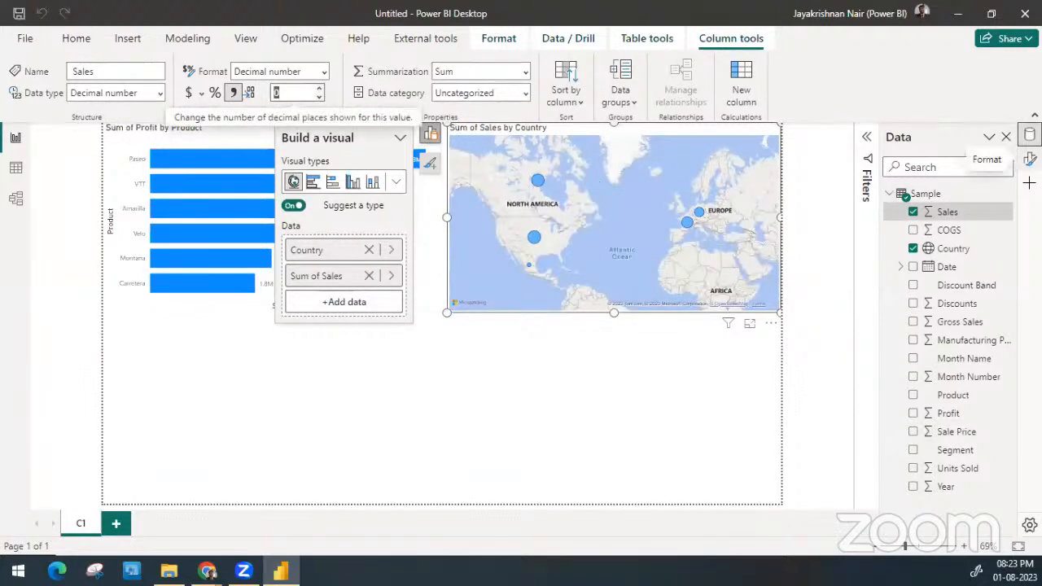
Set the bubble size of the sales by country map to 30
click(1029, 160)
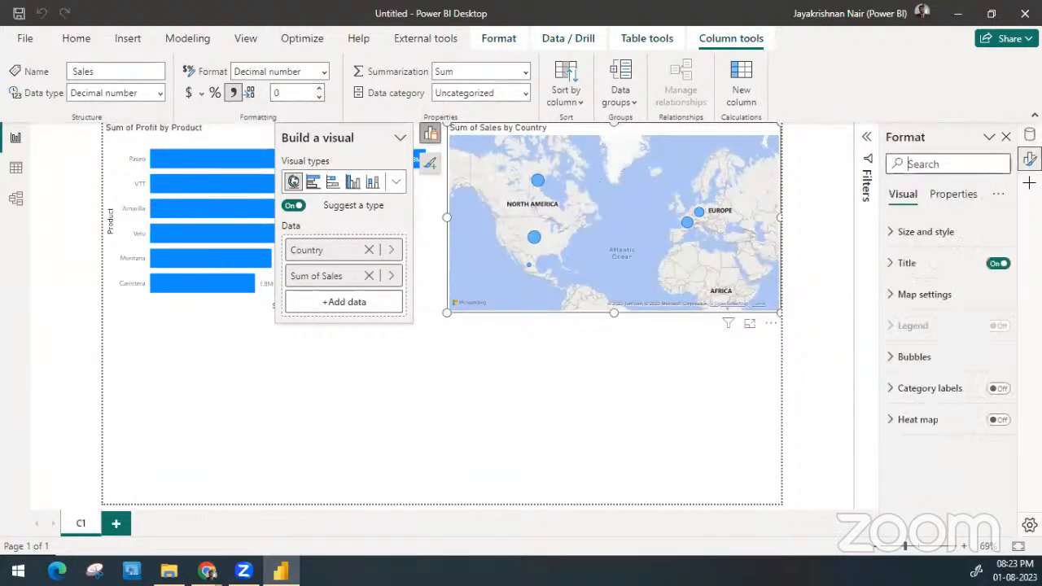
click(952, 366)
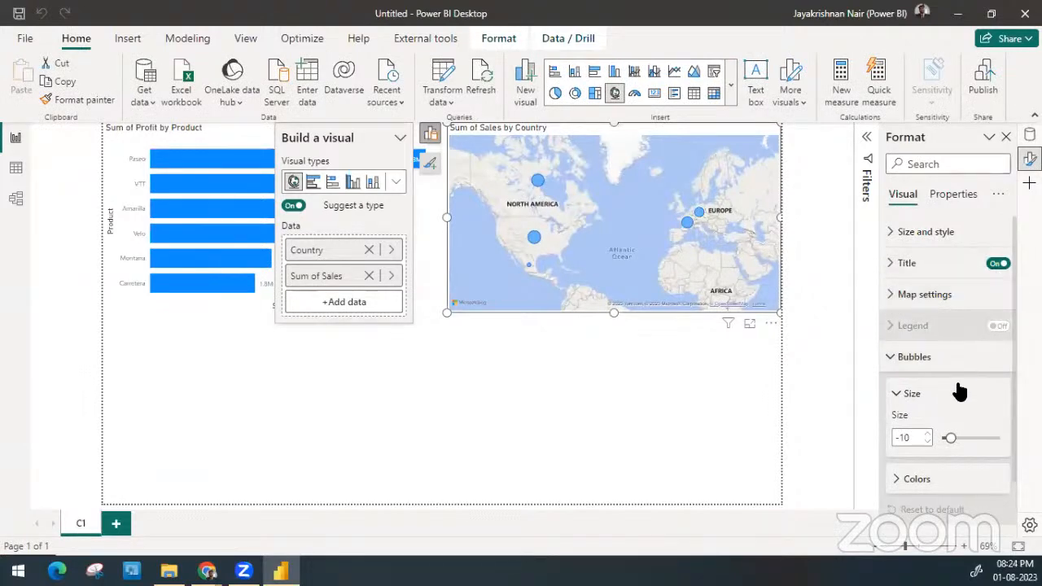
drag(949, 435, 974, 429)
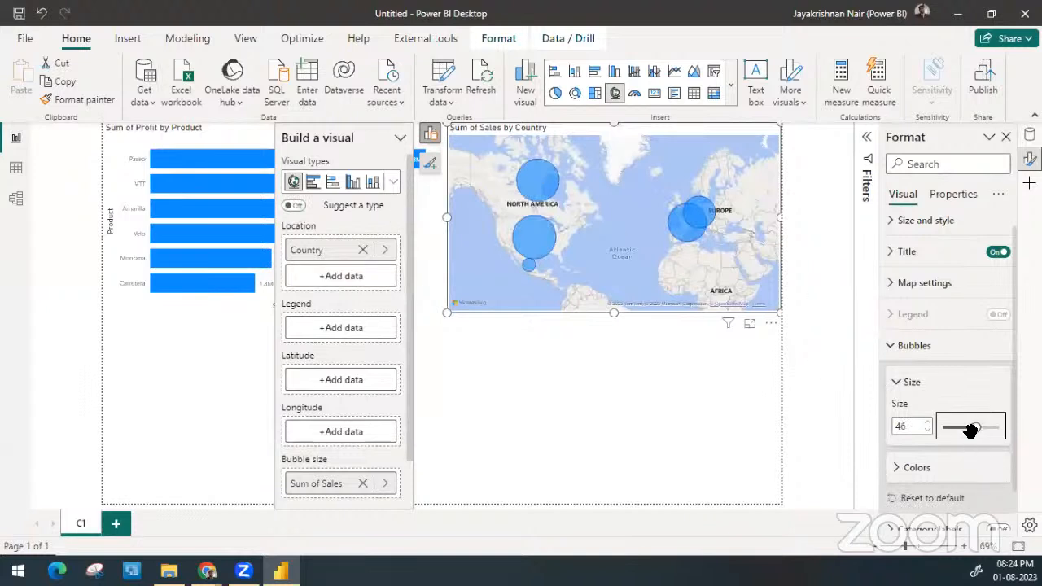
drag(970, 430, 968, 428)
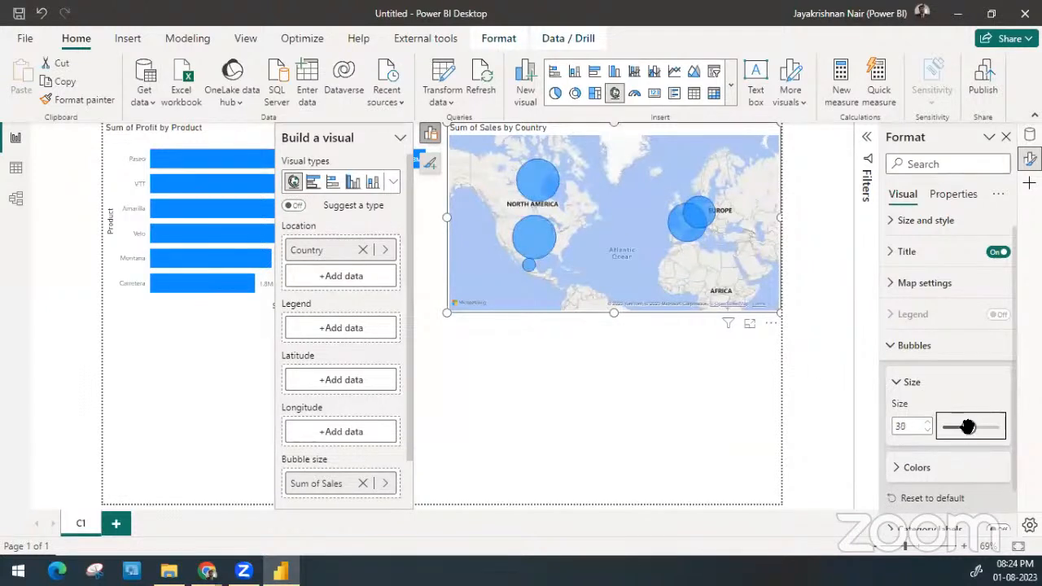
click(456, 338)
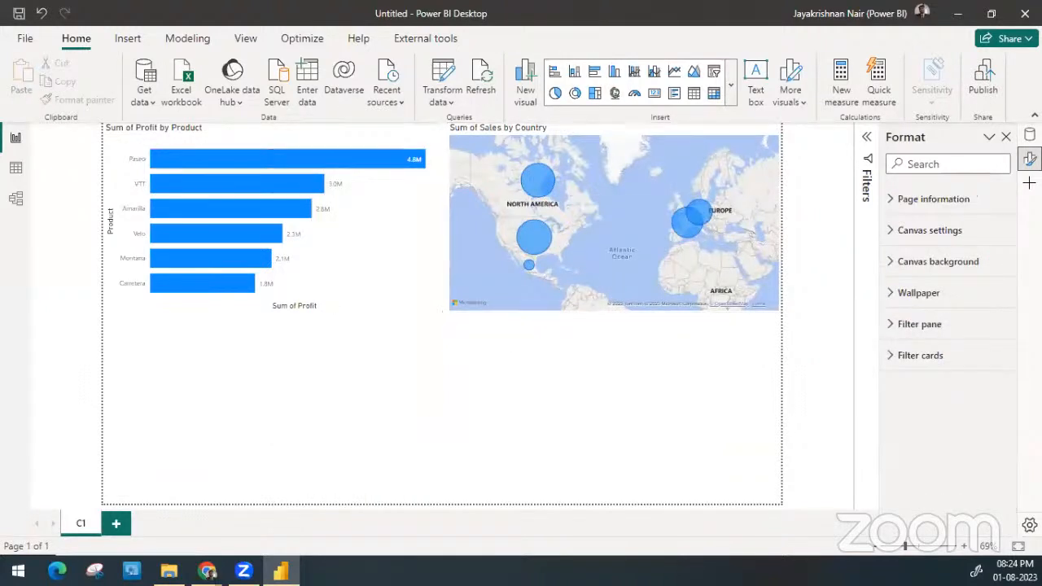
Add the Year field as the legend of the sales by country map
click(1030, 135)
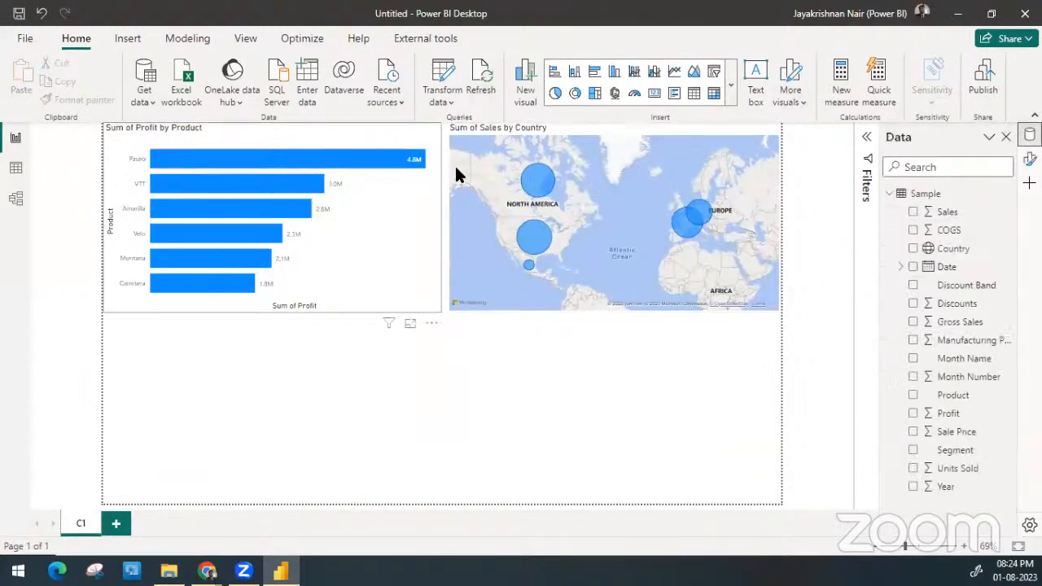
click(454, 127)
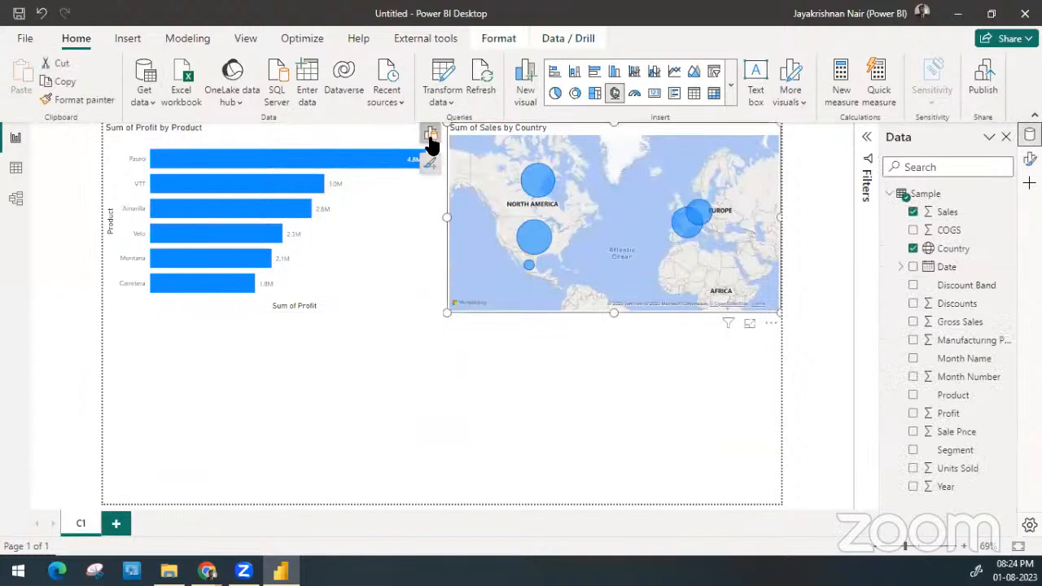
click(430, 136)
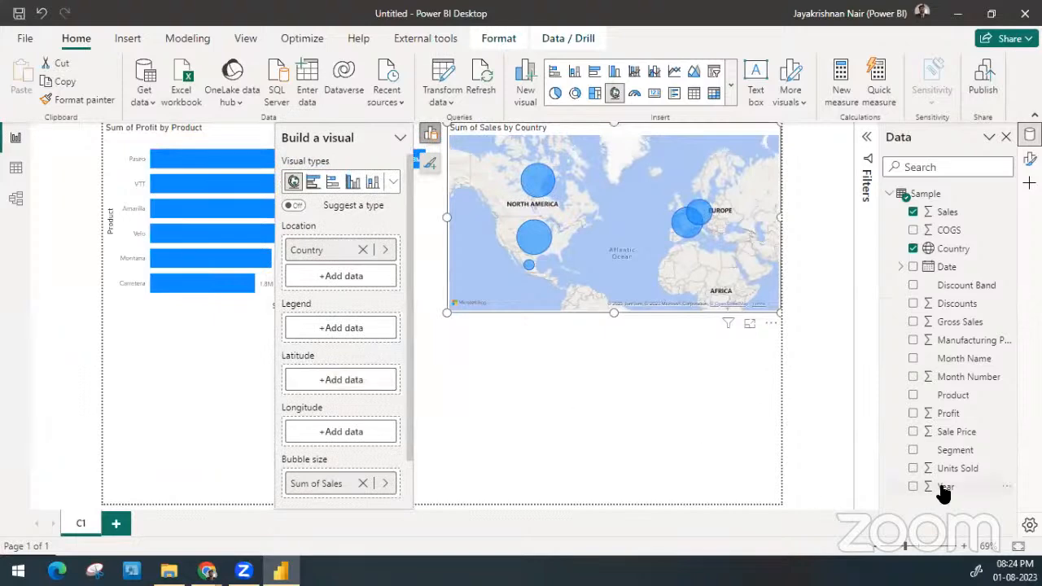
drag(944, 492, 340, 335)
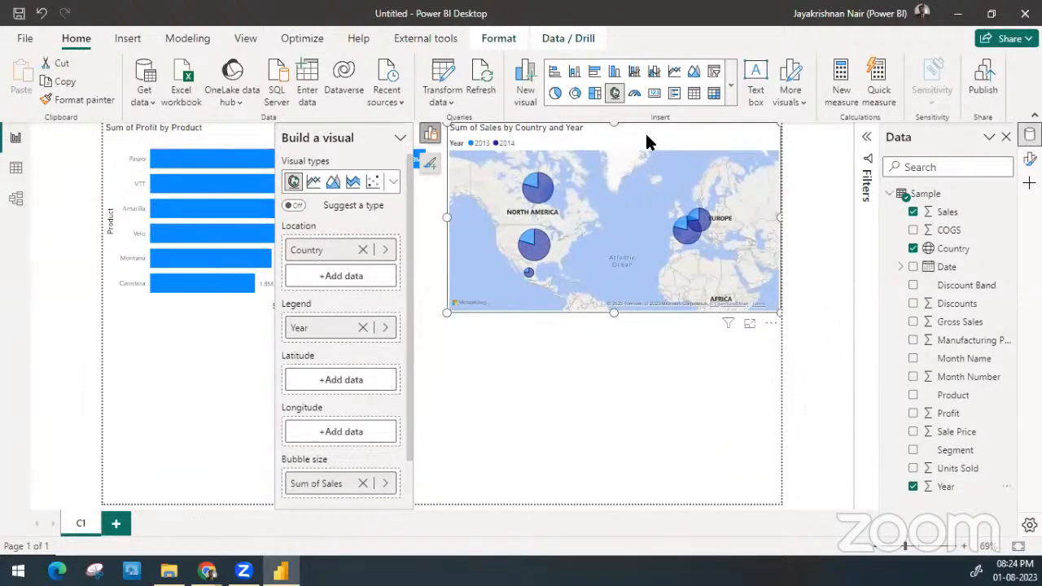
Move the map directly below the profit by product bar chart and widen it to match the chart's width
drag(644, 131, 242, 428)
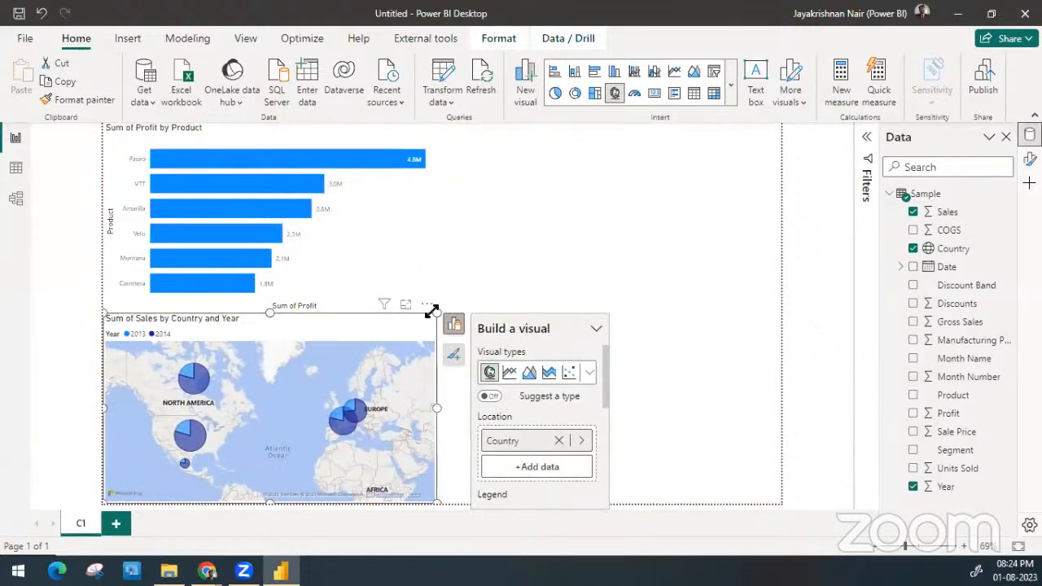
mouse_move(435, 315)
mouse_down()
mouse_move(448, 323)
mouse_move(437, 314)
mouse_up()
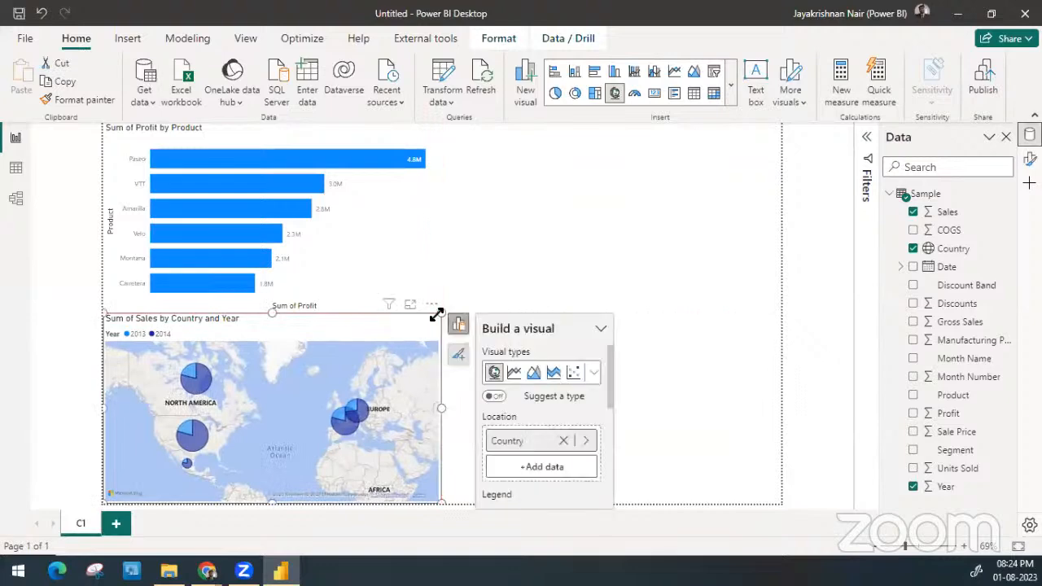
click(659, 216)
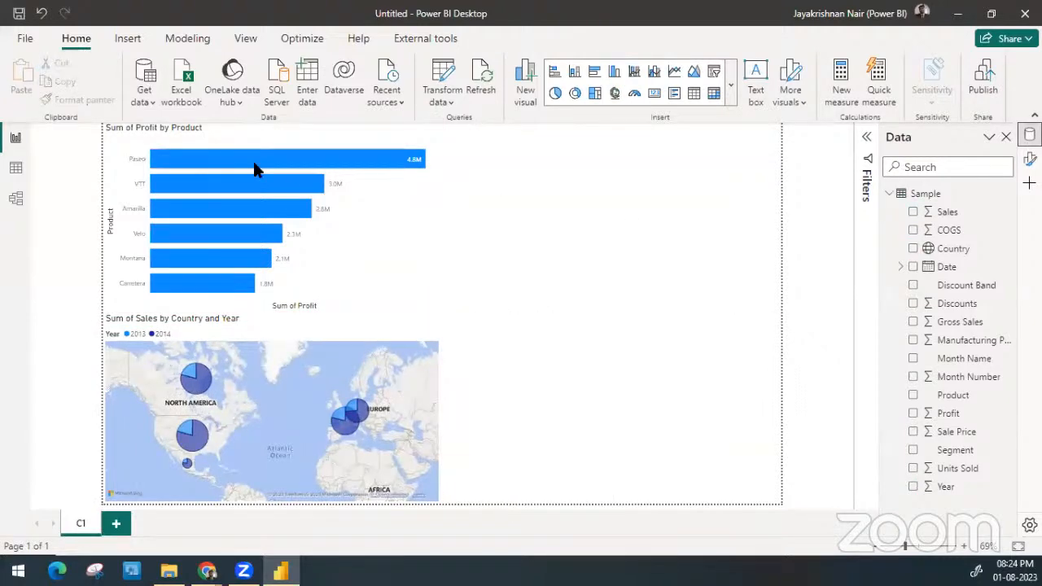
Cross-filter the map by each product bar from Paseo to Carretera and back, and clear the selection
click(185, 160)
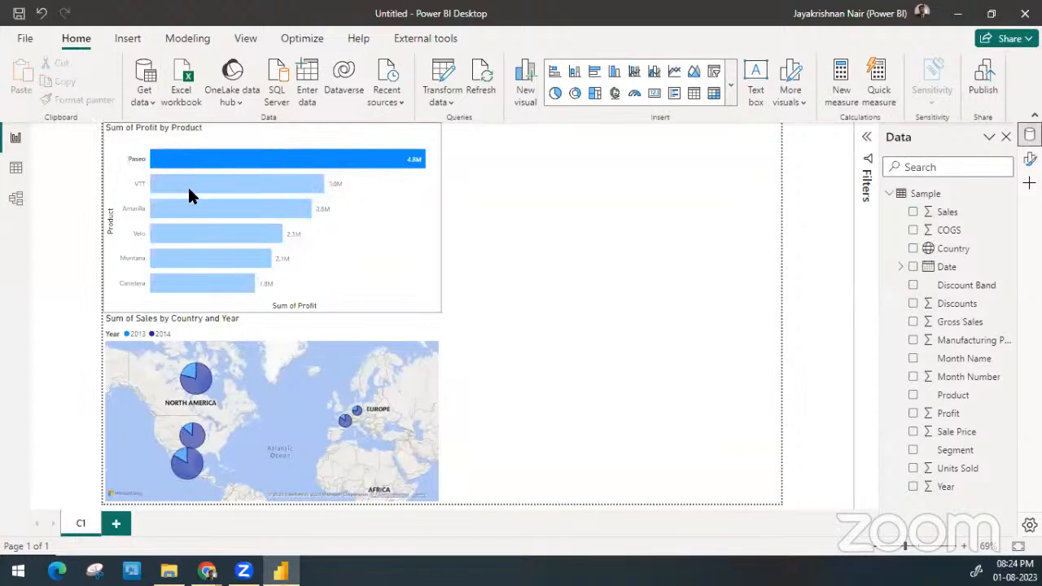
click(188, 187)
click(186, 210)
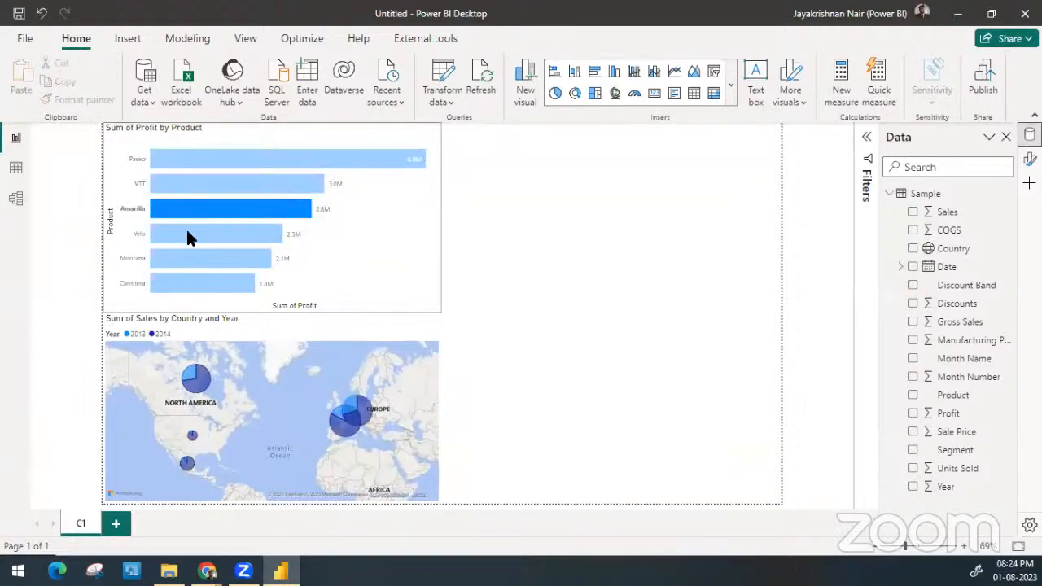
click(188, 238)
click(191, 258)
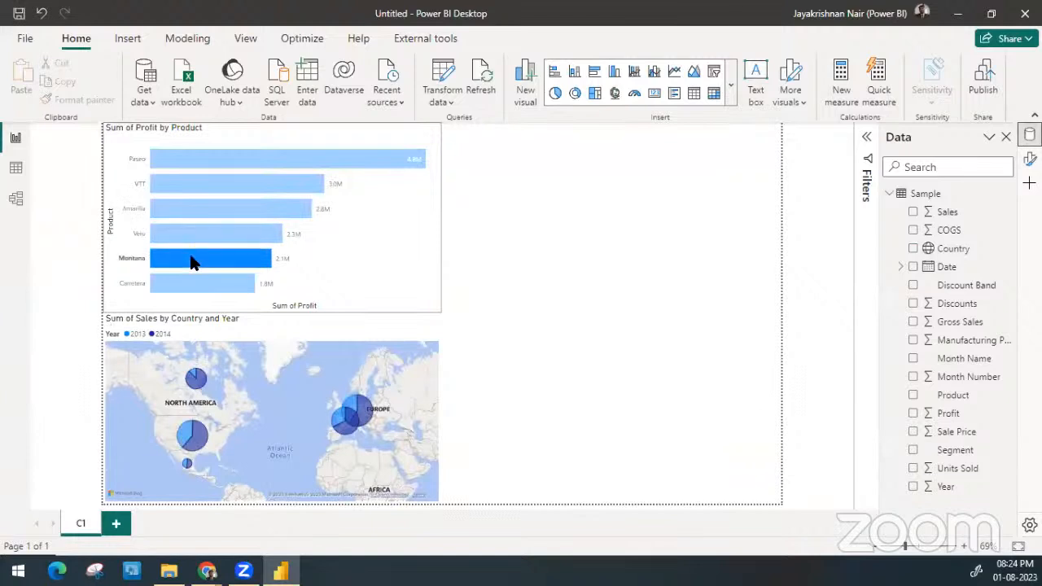
click(192, 285)
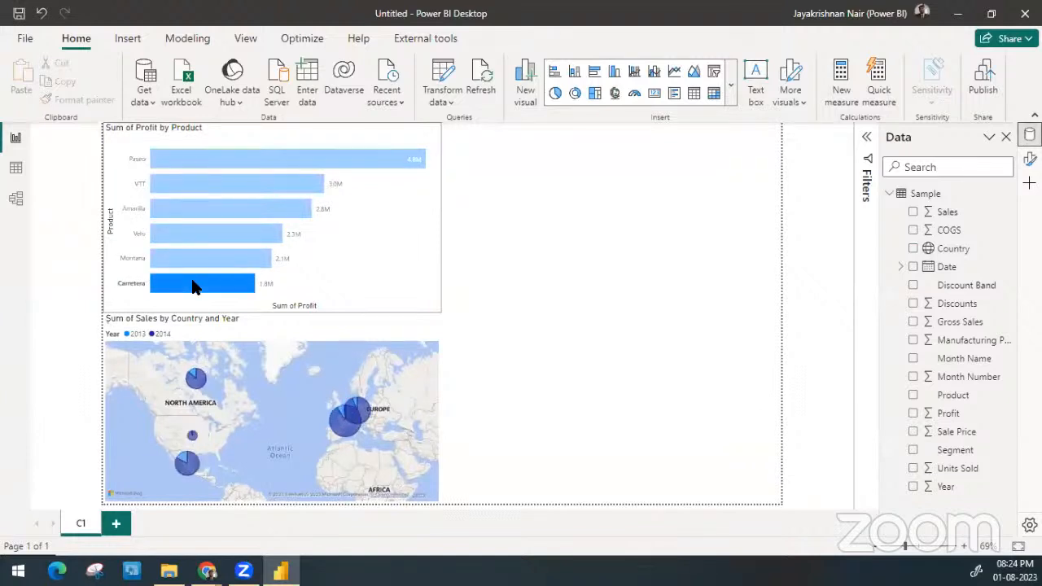
click(197, 235)
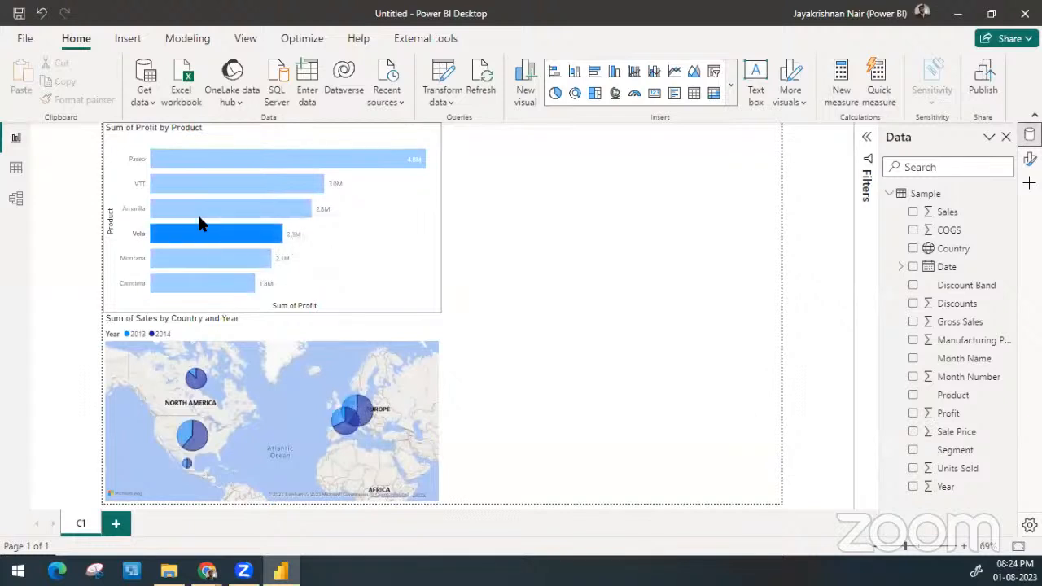
click(198, 210)
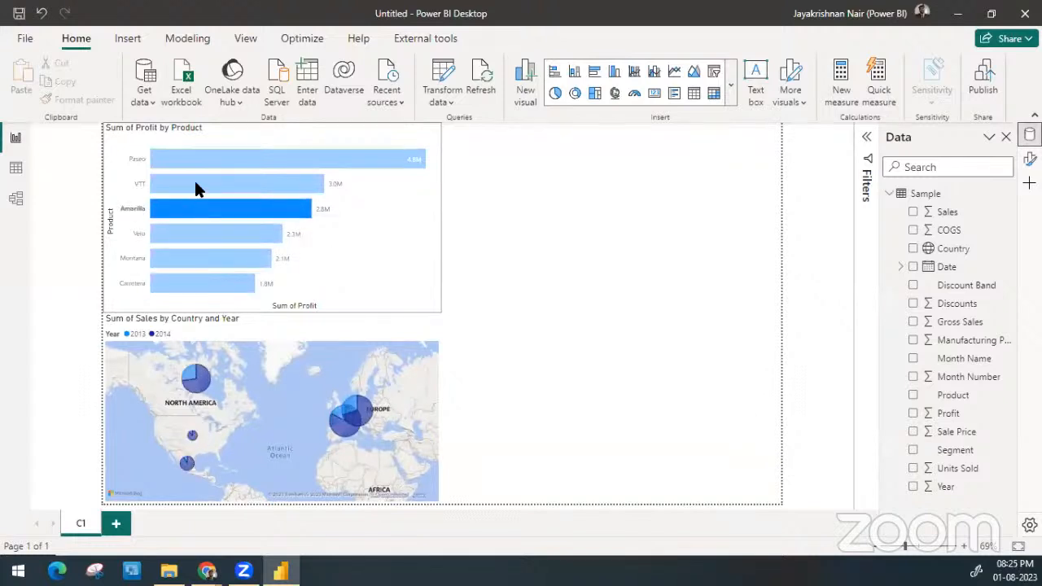
click(195, 181)
click(210, 158)
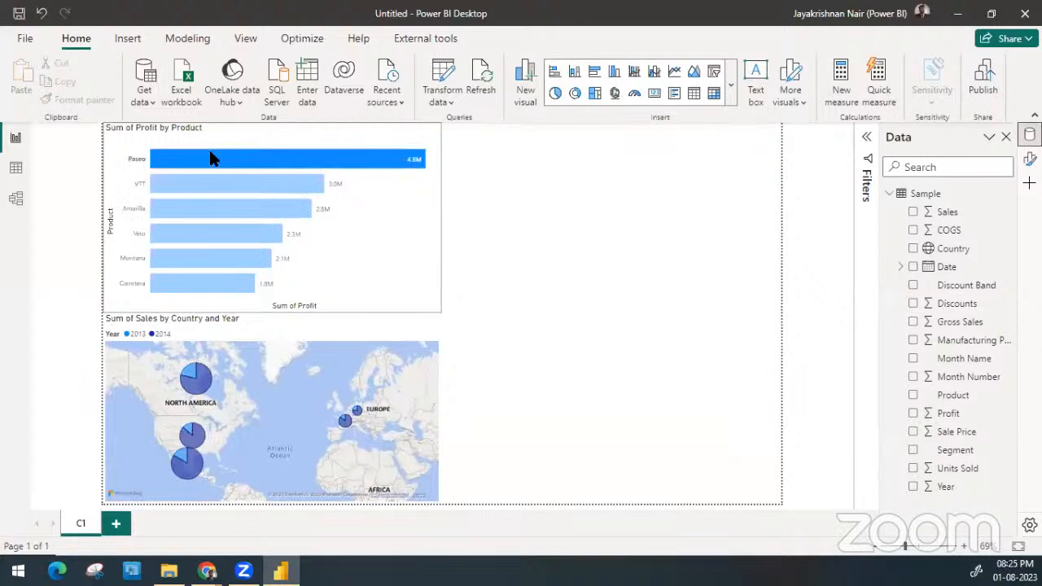
click(210, 157)
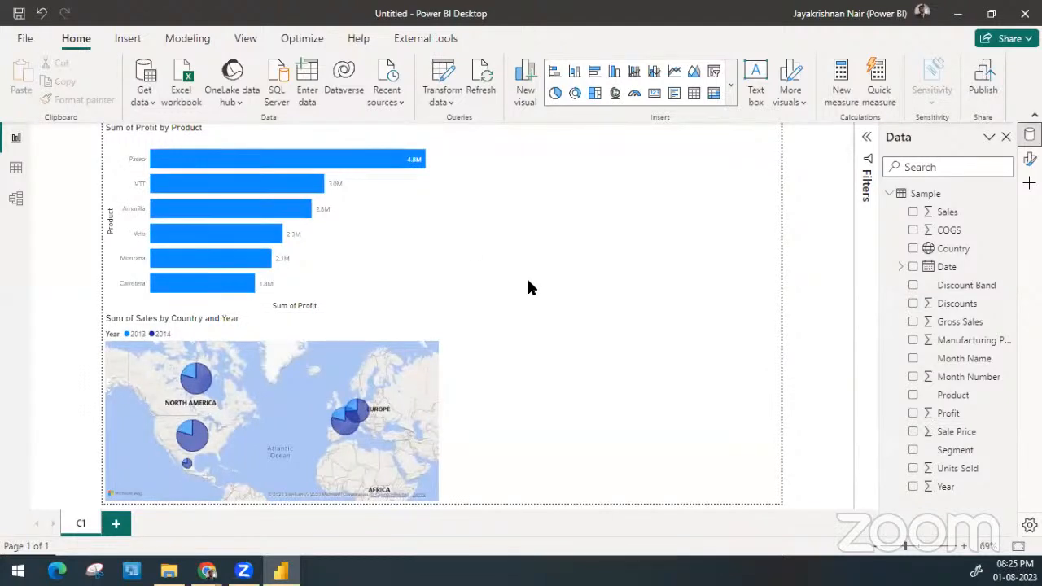
Cross-filter the bar chart by the year slices of the North American and German map bubbles, and clear the selection
click(204, 385)
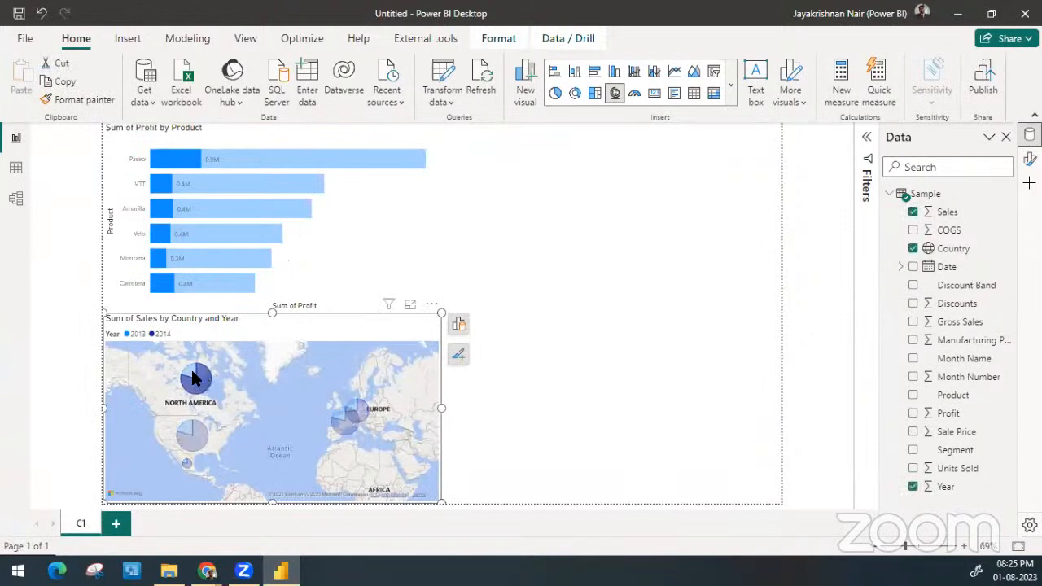
click(191, 368)
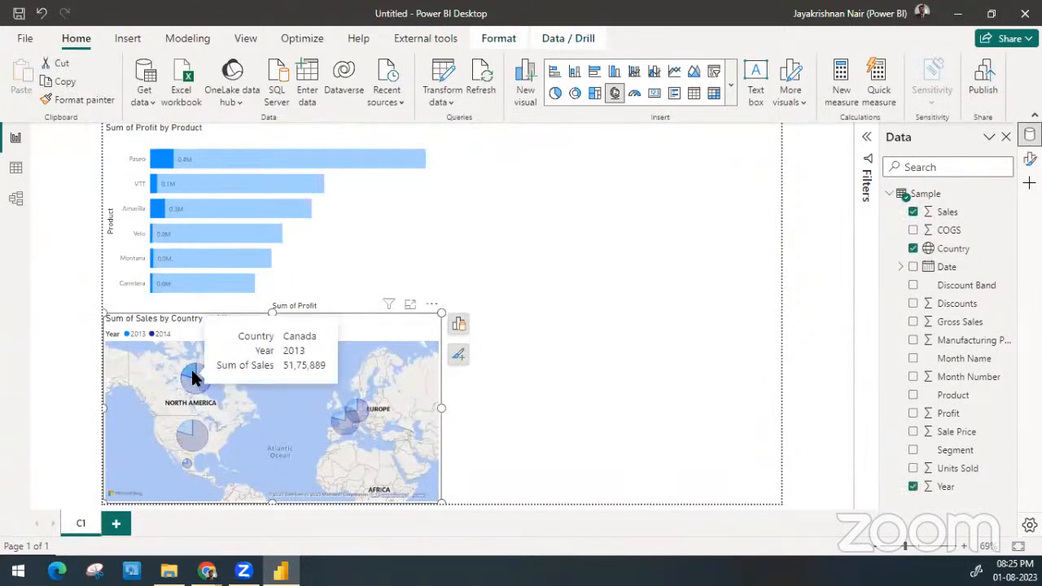
click(197, 435)
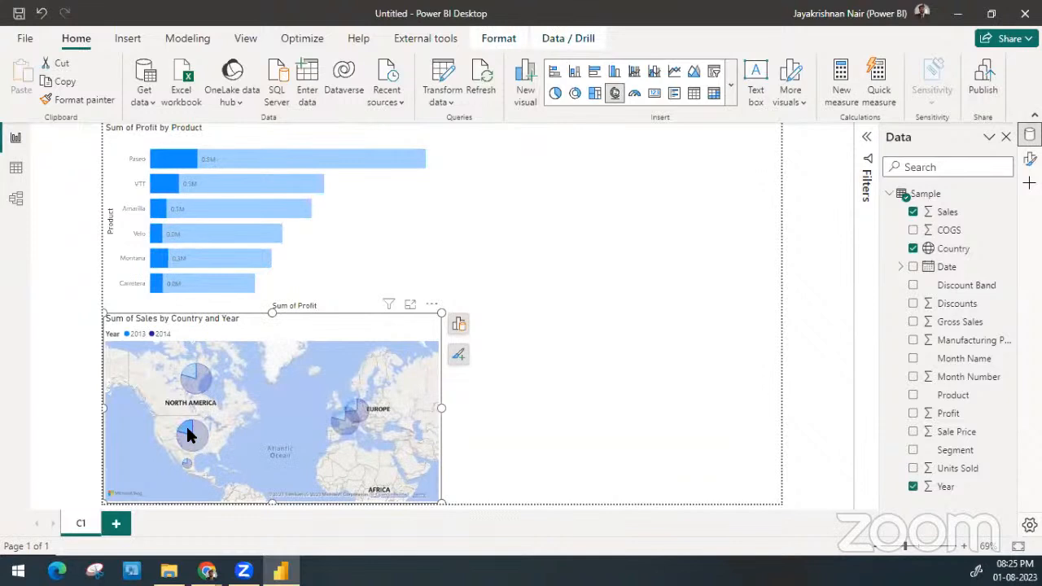
click(187, 428)
click(359, 417)
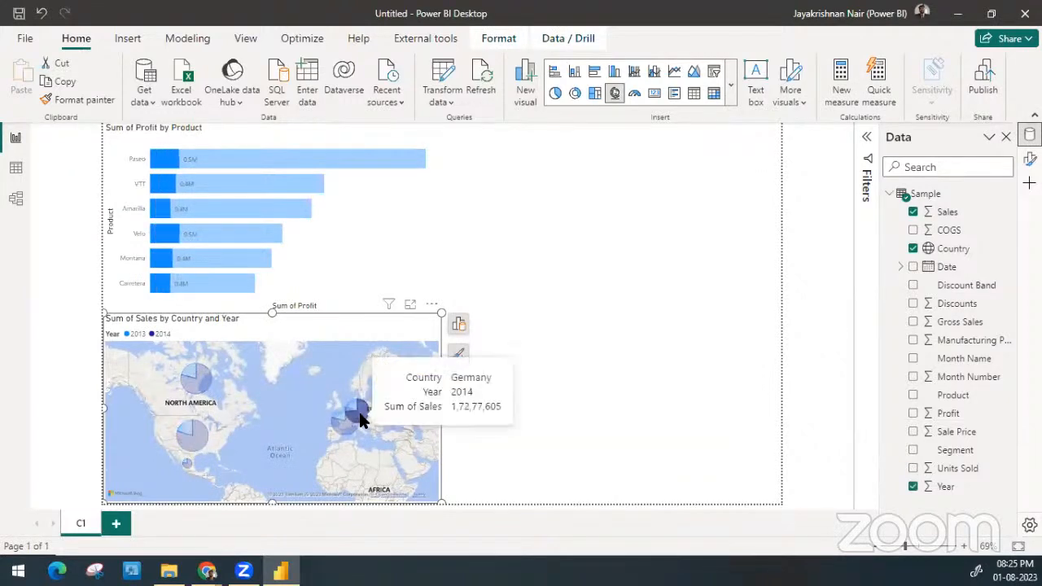
click(362, 420)
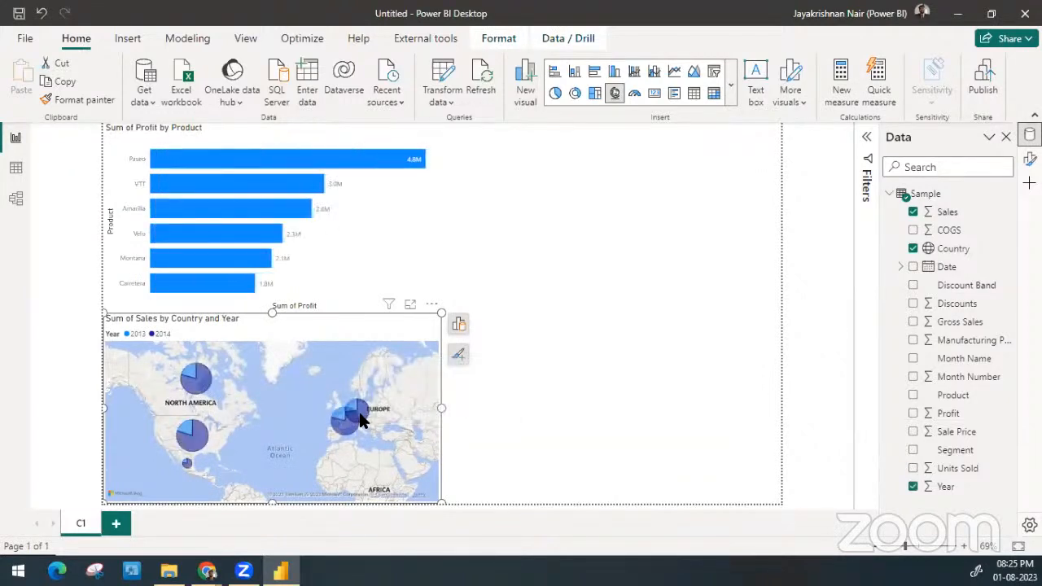
click(362, 419)
click(362, 419)
click(571, 266)
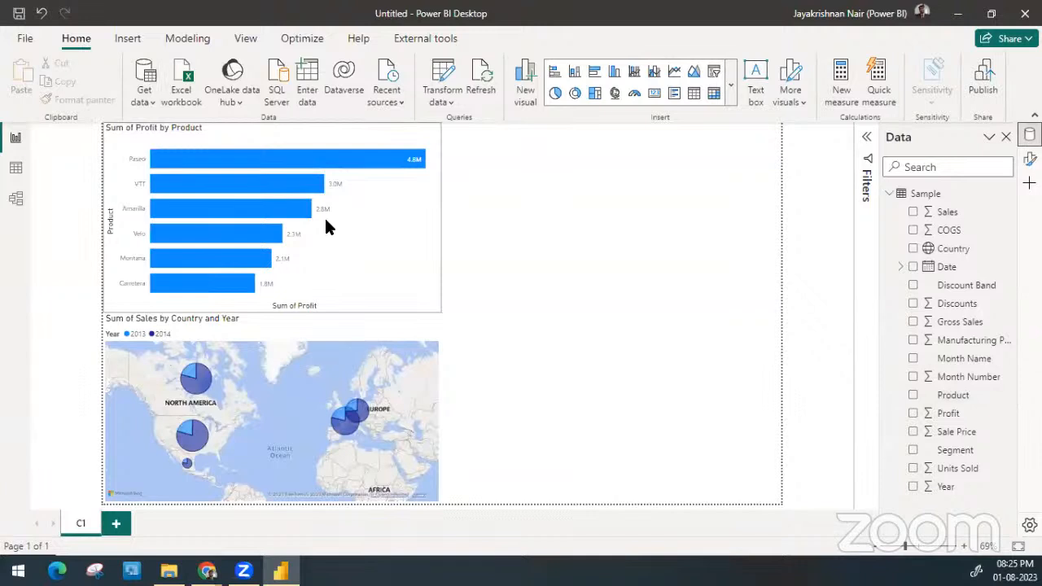
click(965, 248)
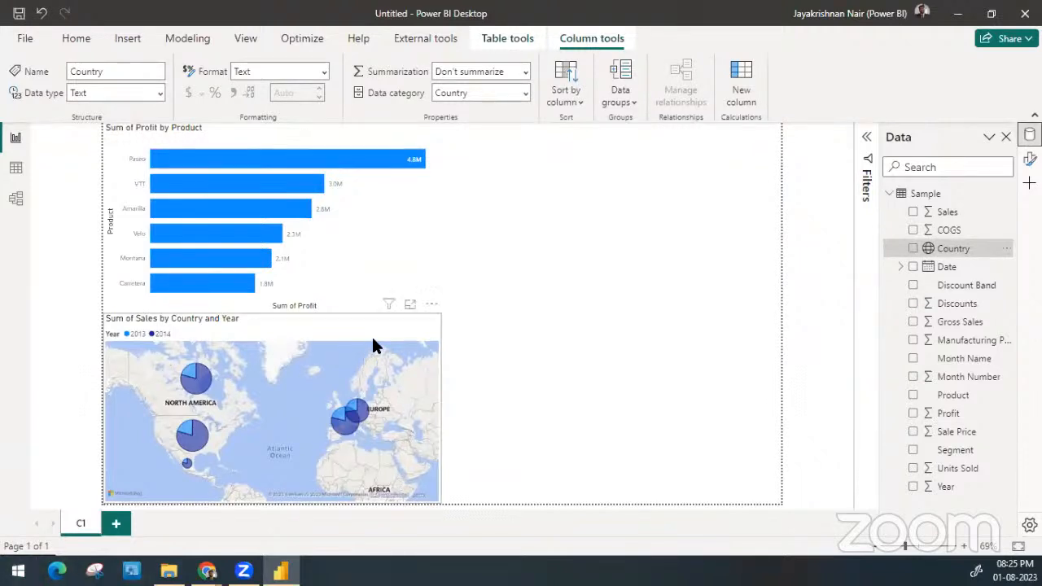
click(694, 196)
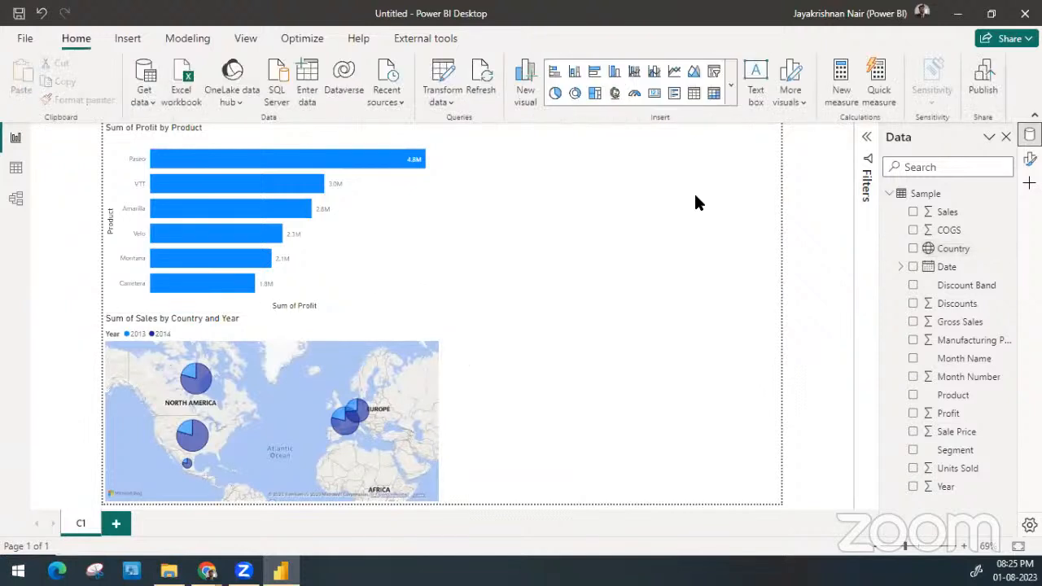
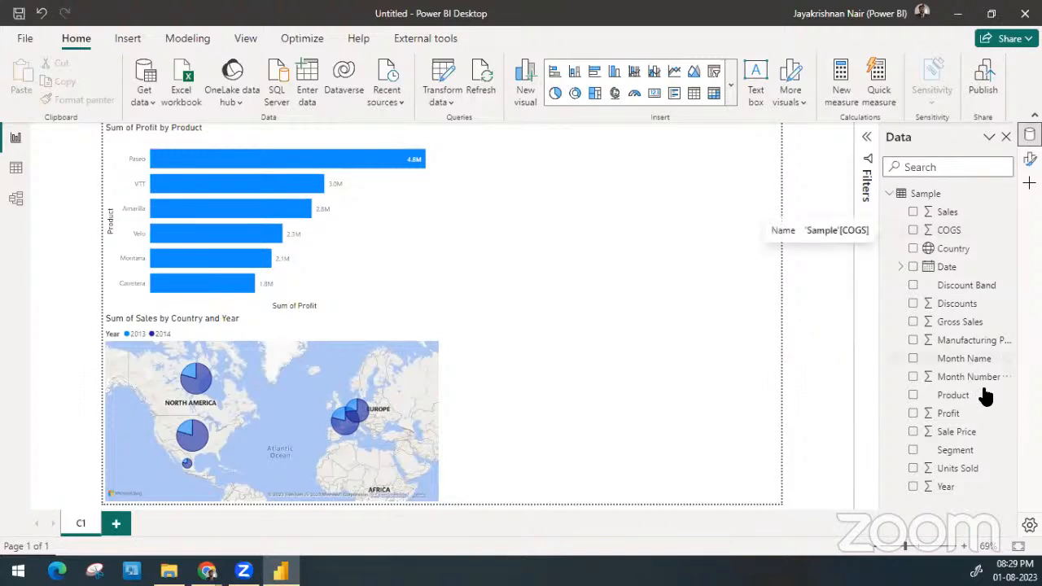
Create a table of Segment and Sales beside the profit by product chart, sorted ascending by Segment, with automatic type suggestion turned off
drag(963, 452, 561, 170)
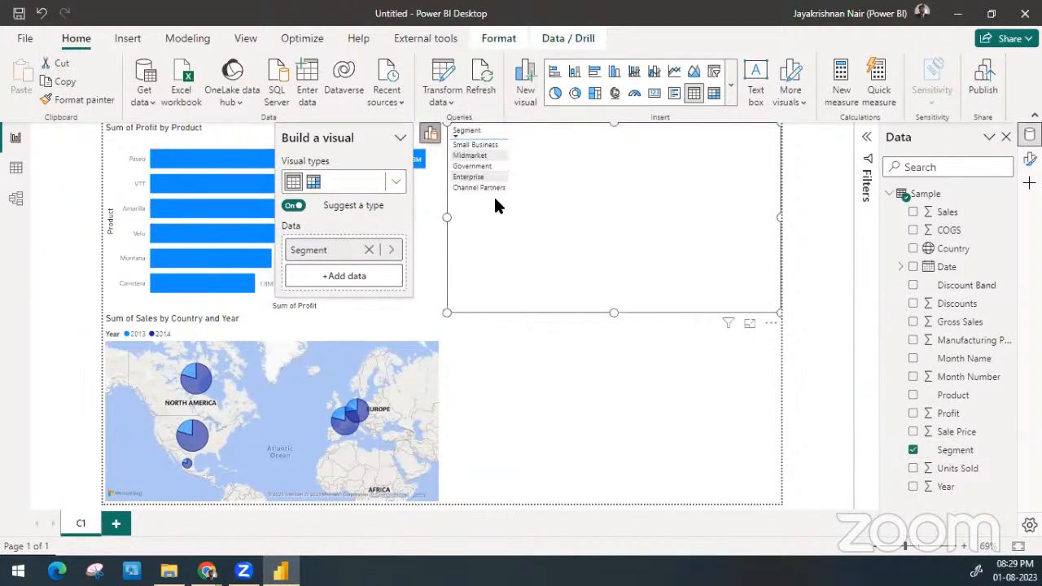
click(480, 128)
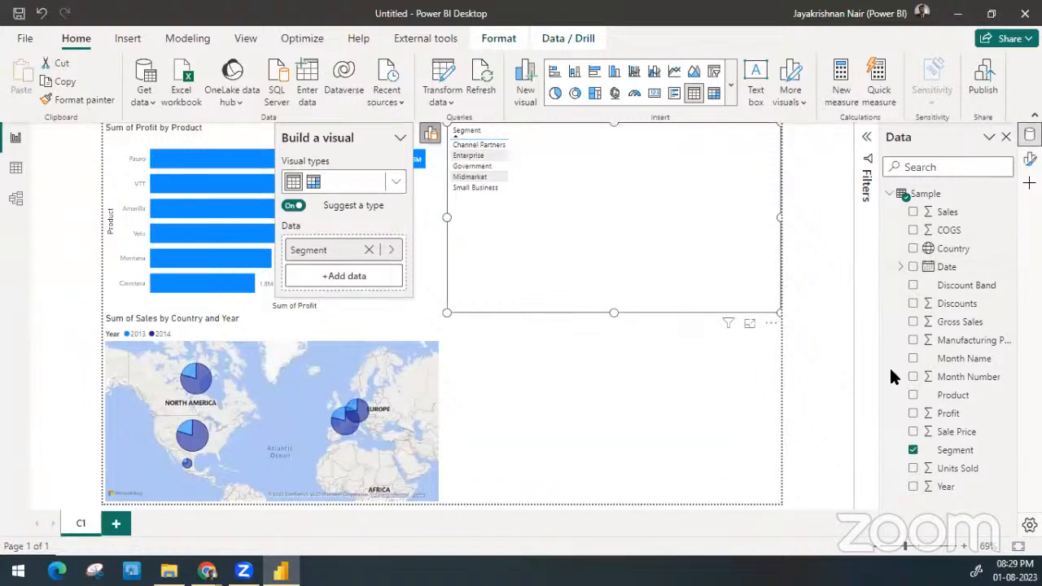
drag(959, 213, 643, 241)
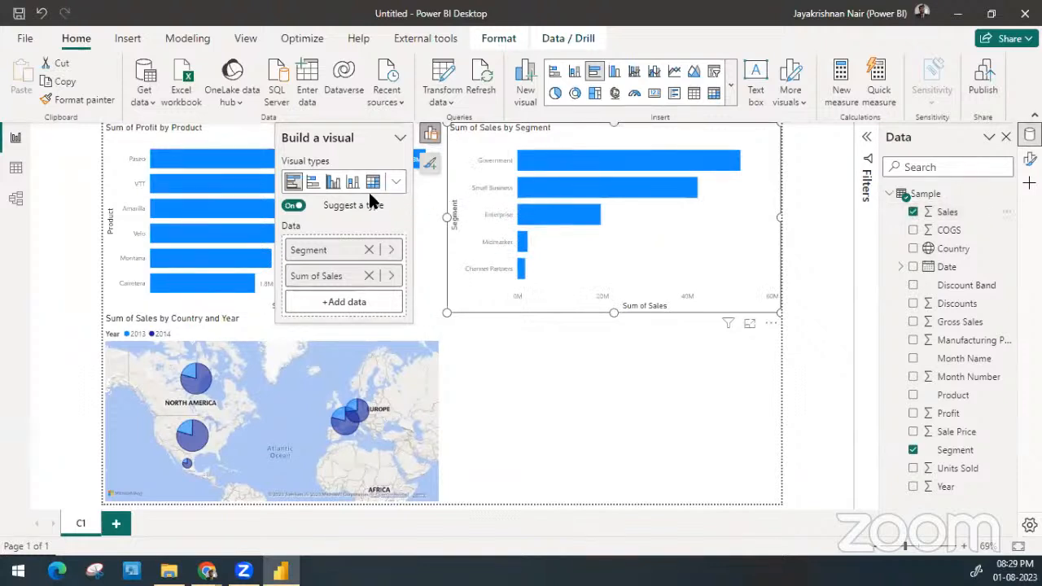
click(369, 275)
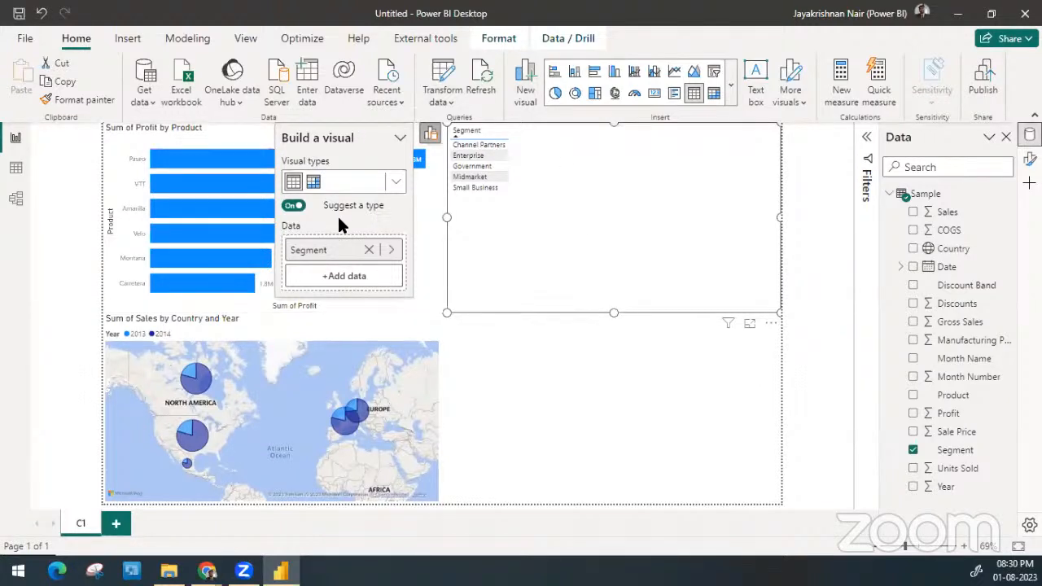
click(294, 209)
drag(960, 213, 563, 244)
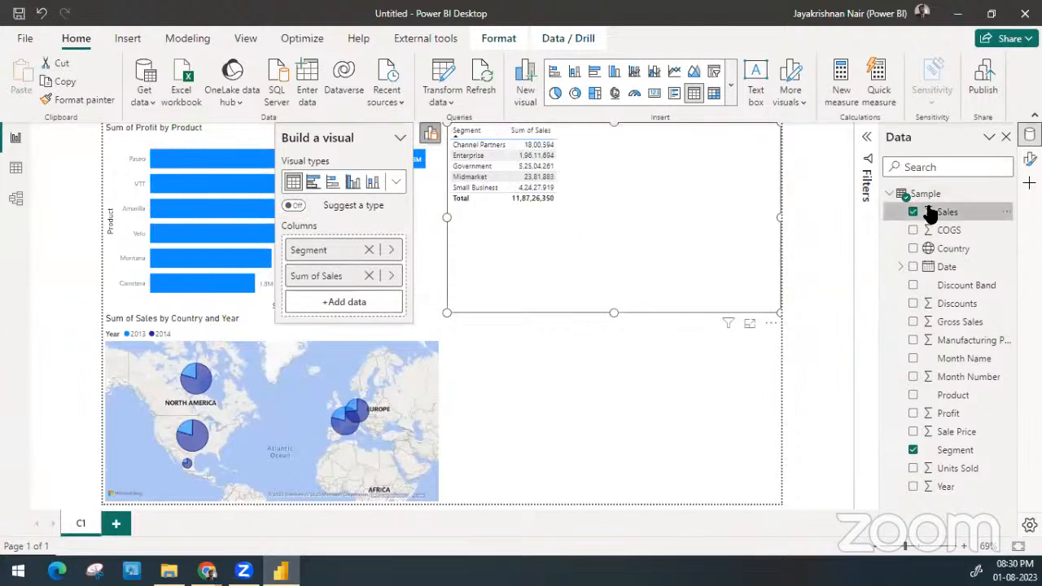
Add COGS to the segment table between Segment and Sales, and format the field with thousands separators and 0 decimal places
click(889, 212)
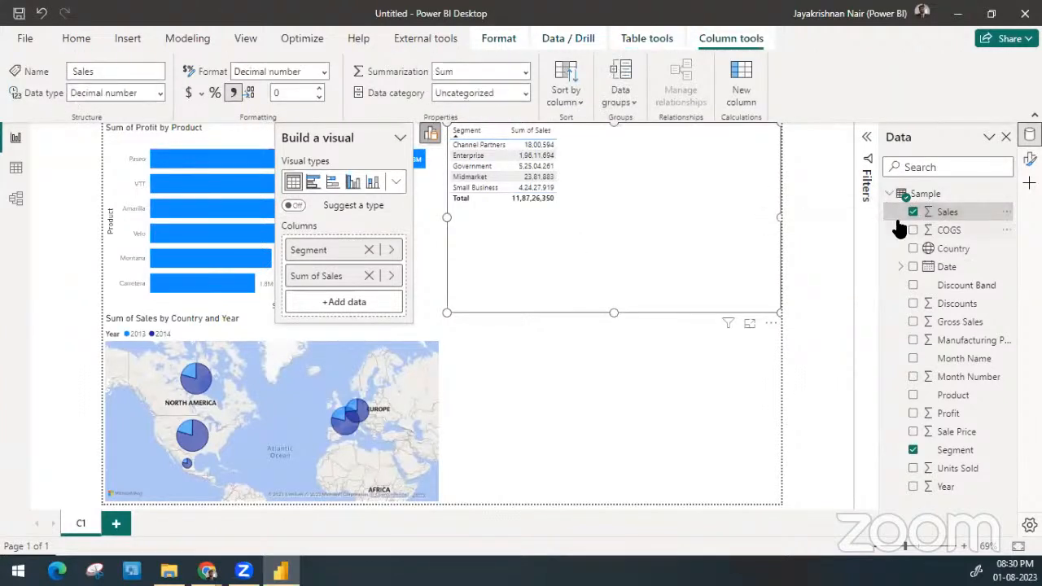
drag(965, 231, 380, 268)
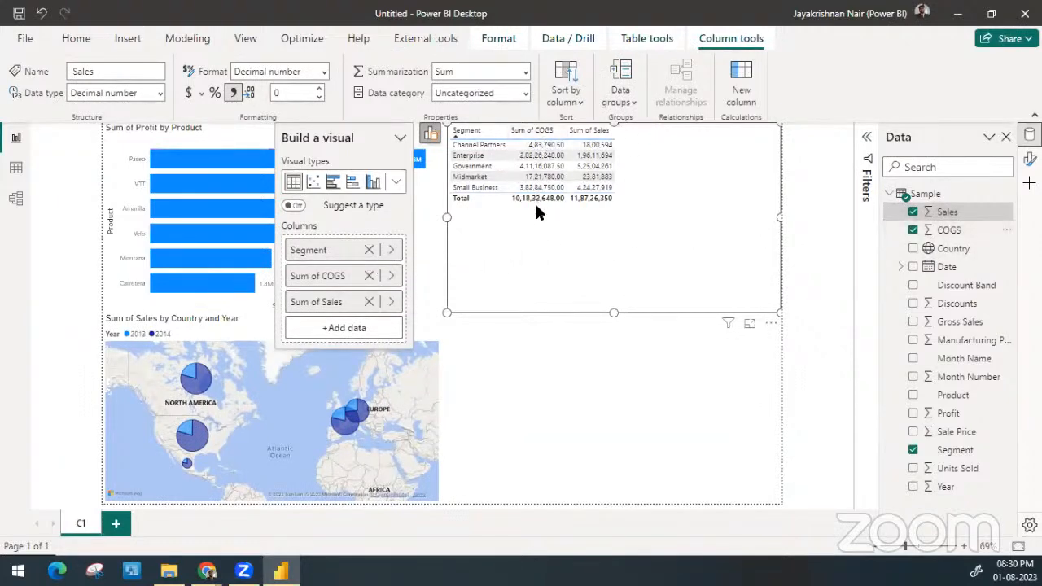
click(946, 232)
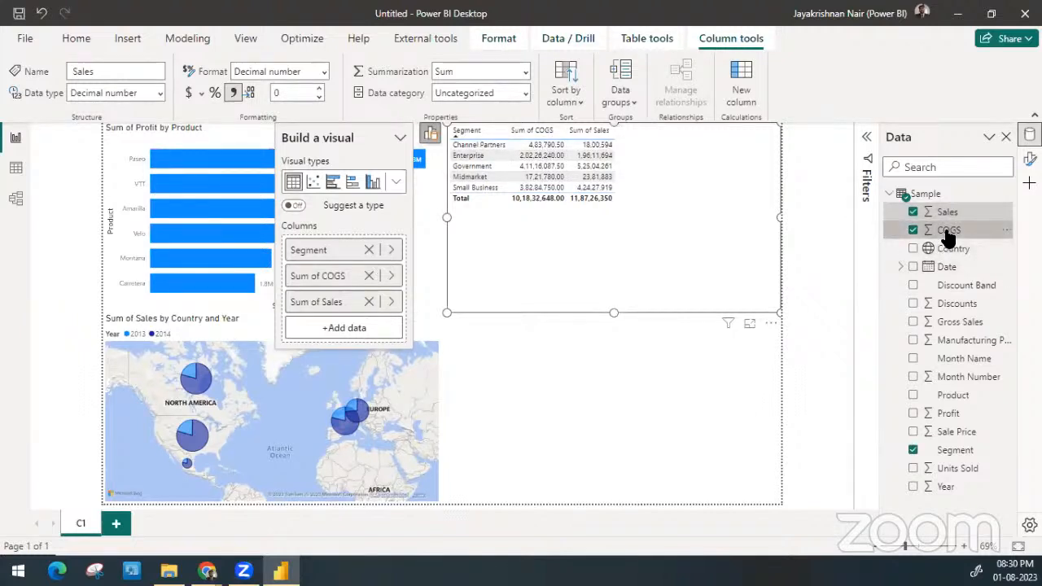
click(235, 91)
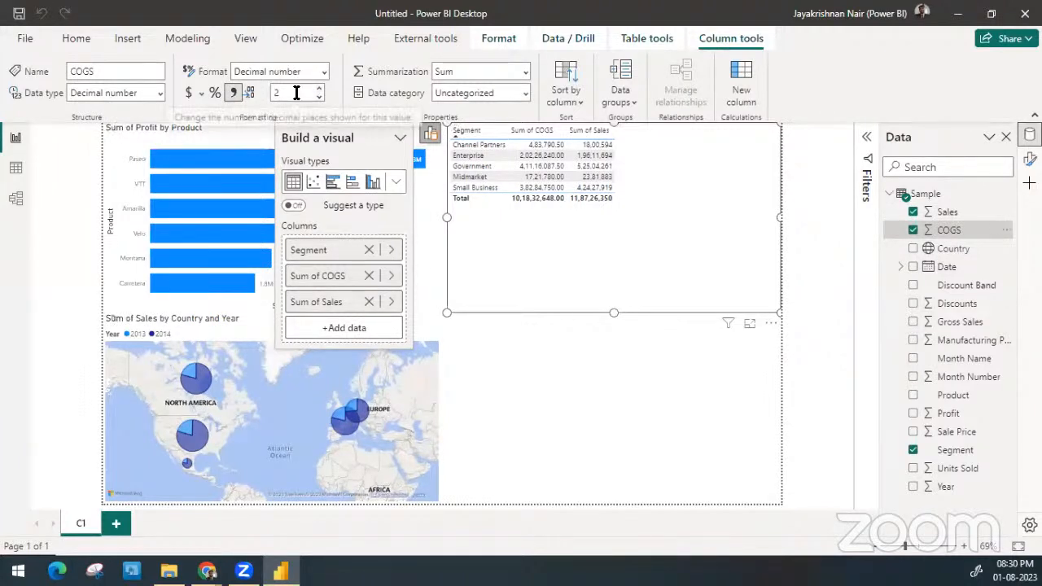
double_click(294, 93)
text(0)
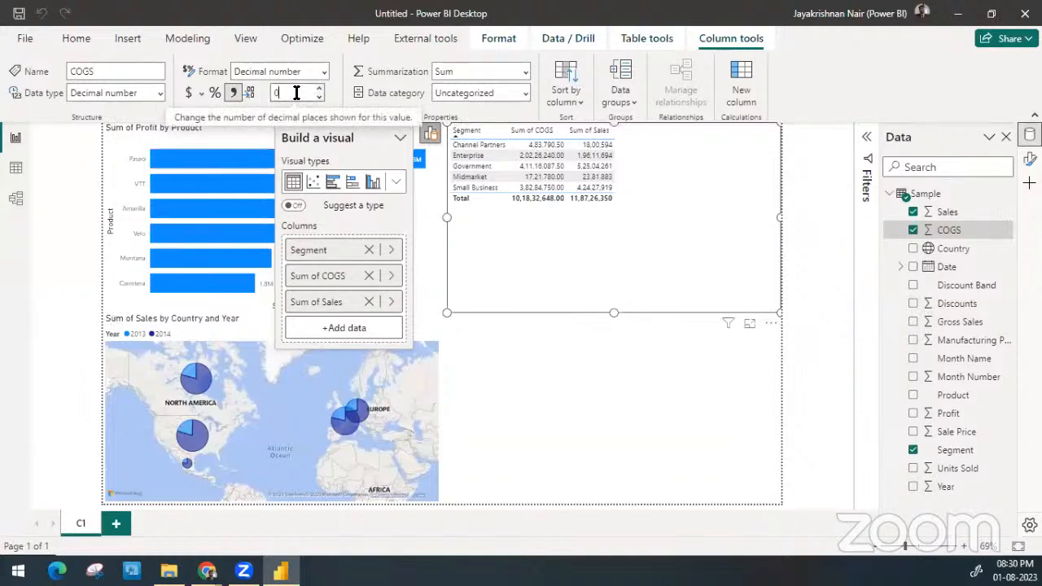
key(Return)
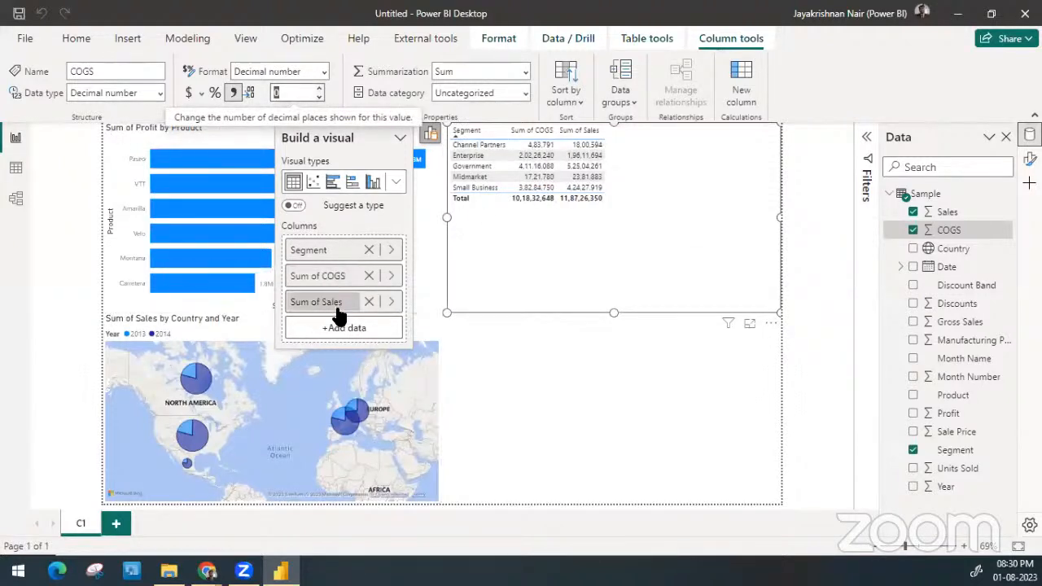
Move the Sum of Sales column ahead of Sum of COGS in the segment table and rename it Sales
mouse_move(336, 306)
mouse_down()
mouse_move(336, 260)
mouse_move(331, 304)
mouse_move(340, 326)
mouse_up()
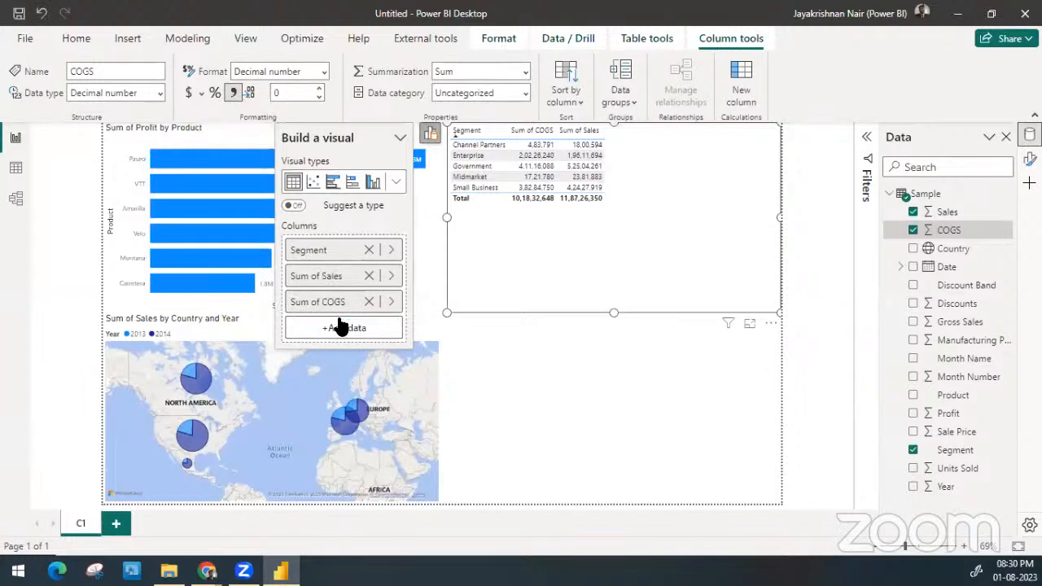
double_click(323, 278)
key(Left)
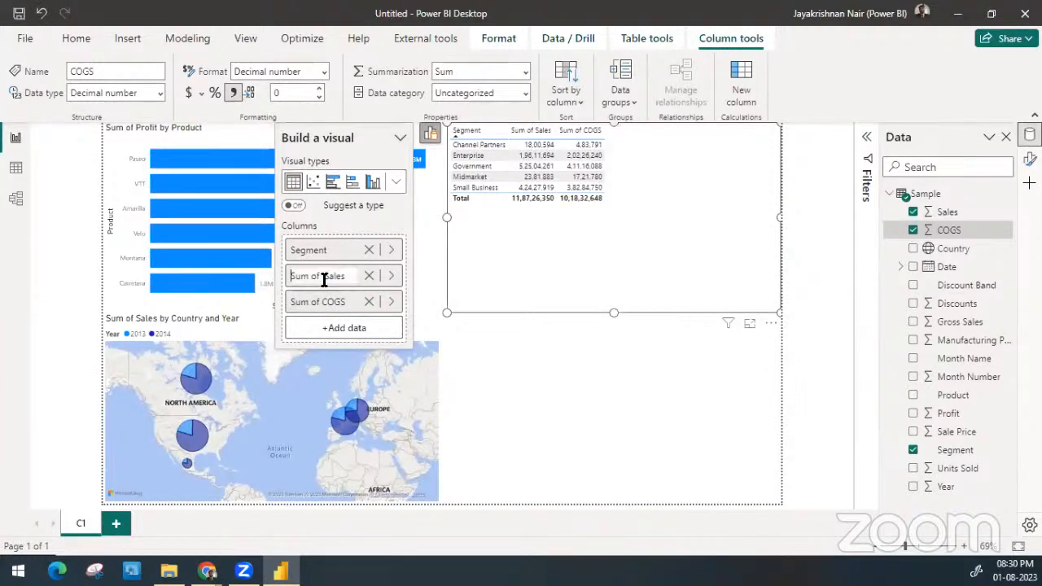
key(ctrl+shift+Right)
key(ctrl+shift+Right)
key(ctrl+shift+Right)
key(ctrl+shift+Left)
key(BackSpace)
key(Return)
Rename the Sum of COGS column of the segment table as COGS
double_click(326, 303)
key(Left)
key(shift+Right)
key(shift+Right)
key(shift+Right)
key(shift+Right)
key(shift+Right)
key(shift+Right)
key(shift+Right)
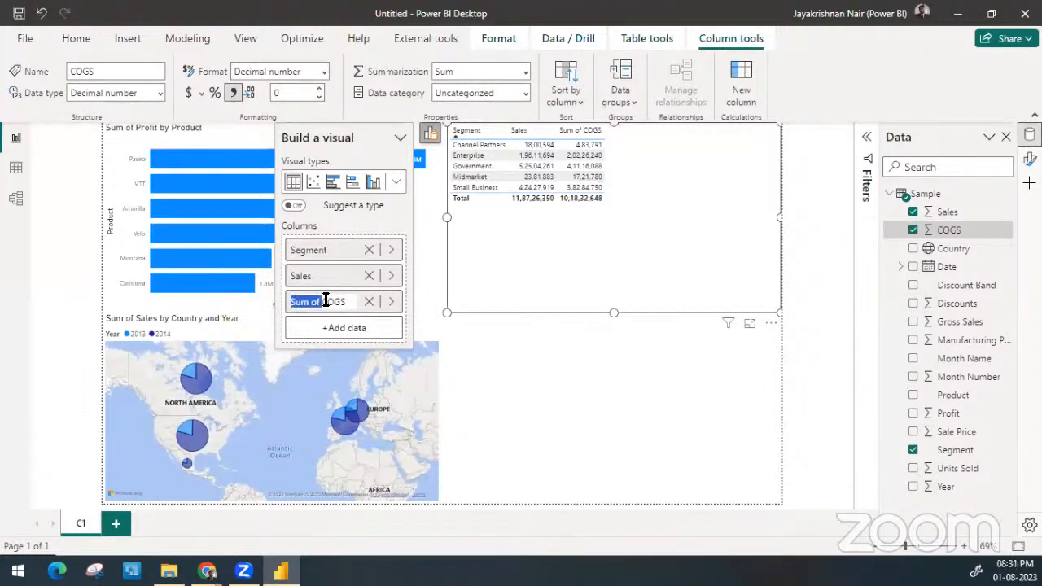
key(BackSpace)
key(Return)
Add Discounts as the last column of the segment table and format the field with 0 decimal places
drag(957, 304, 633, 225)
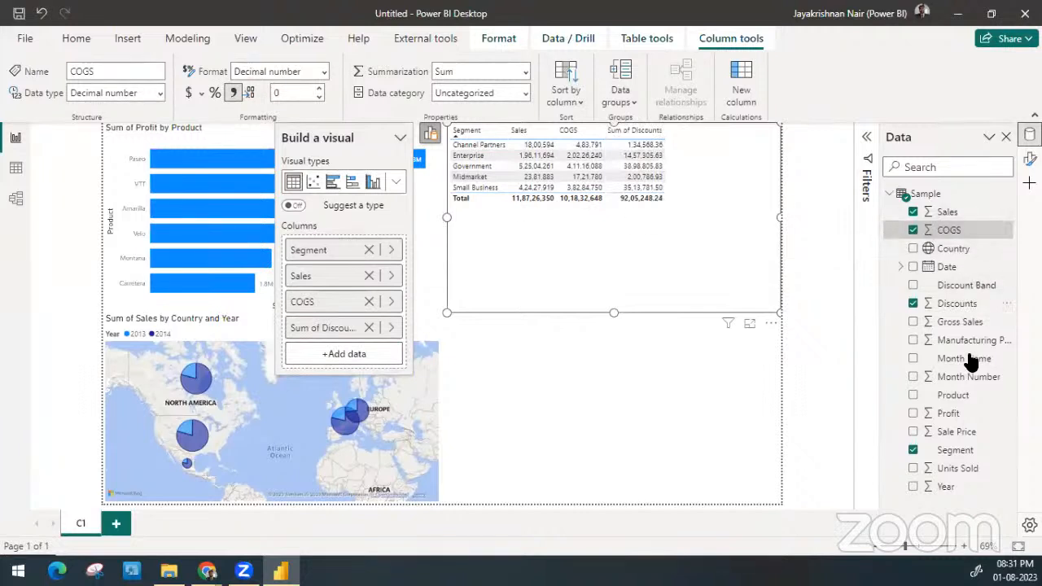
click(962, 309)
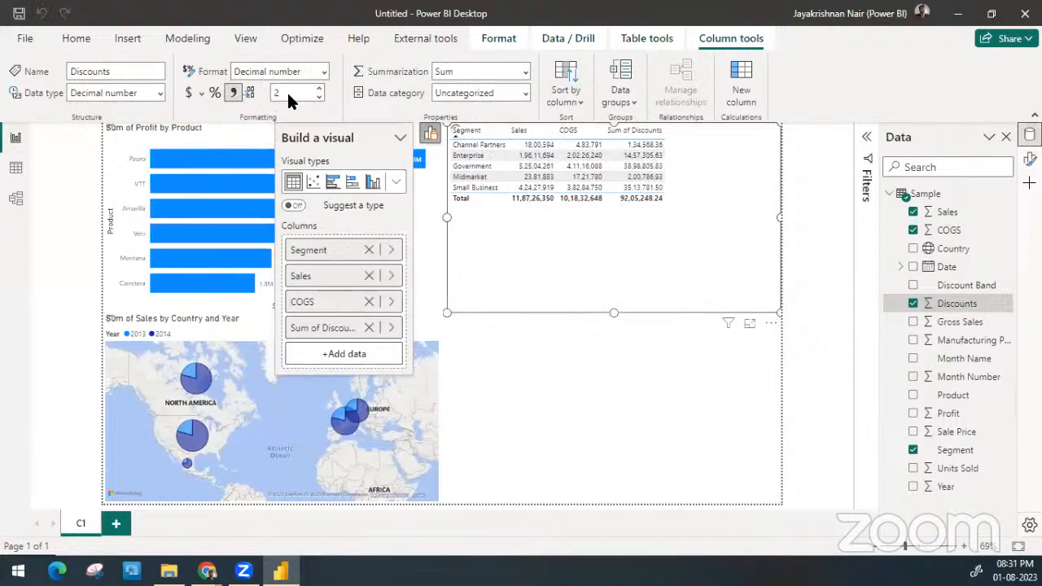
click(289, 93)
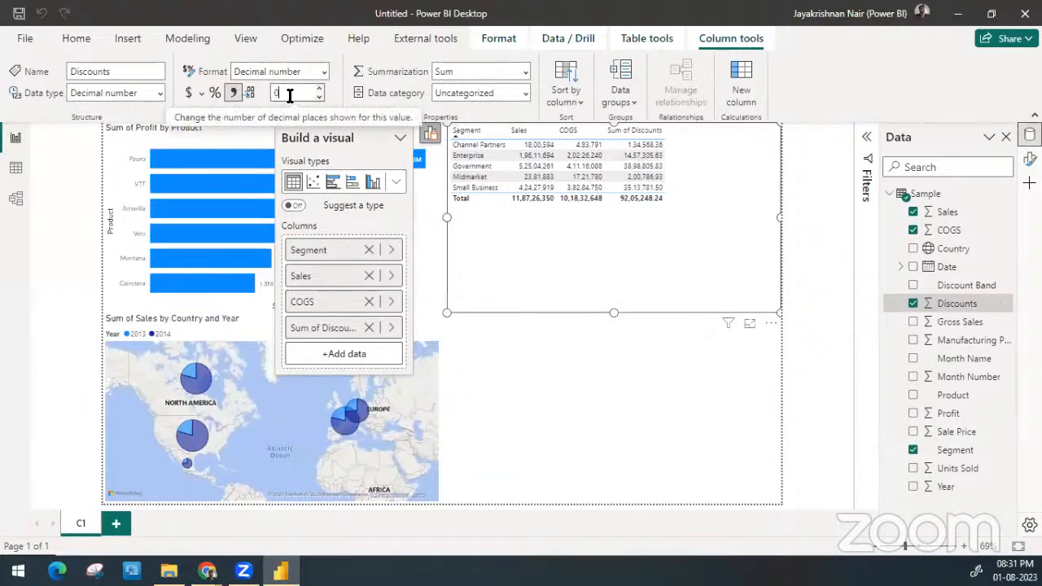
text(0)
key(Return)
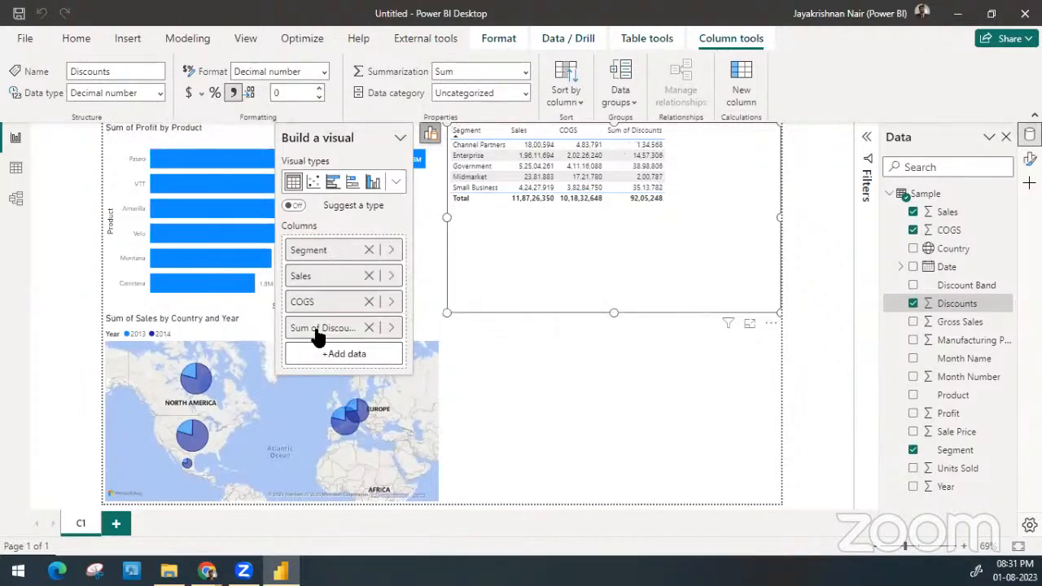
Rename the Sum of Discounts column of the segment table as Discounts
double_click(317, 333)
click(319, 329)
key(shift+Right)
key(shift+Right)
key(shift+Right)
key(BackSpace)
key(Return)
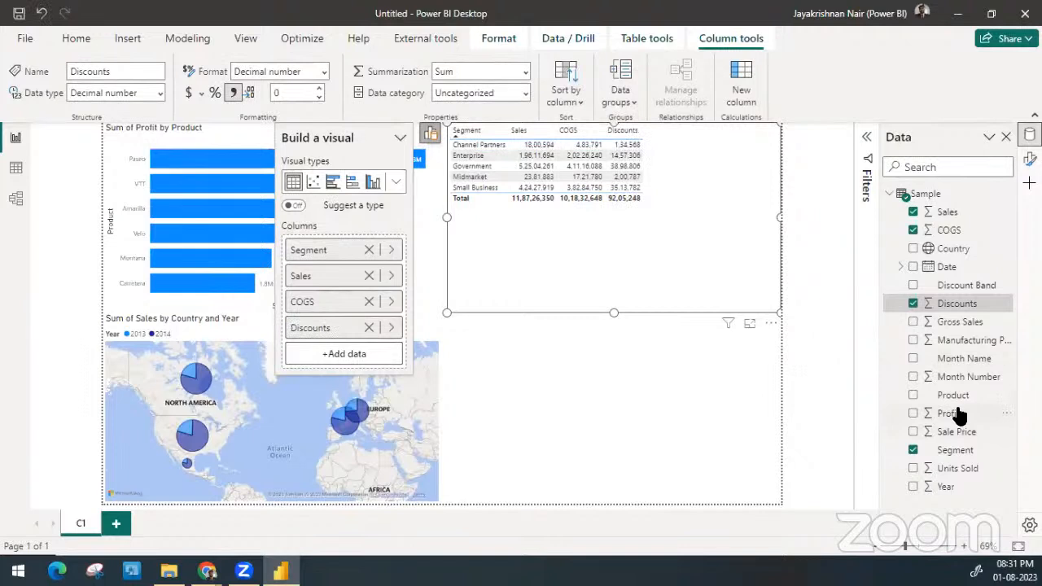
Add Profit as the last column of the segment table, named Profit, and sort the table by it in descending order
drag(958, 414, 350, 356)
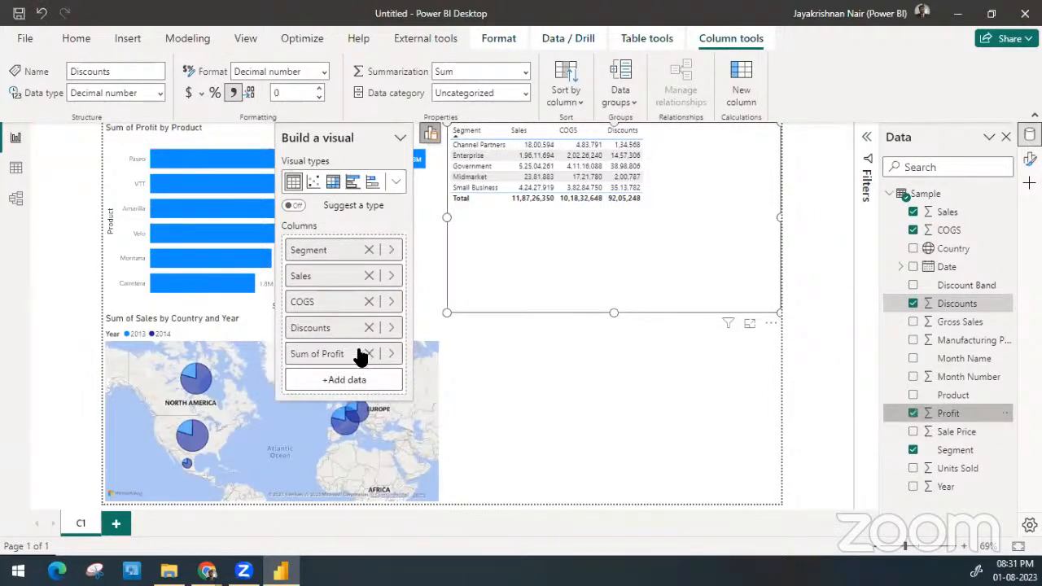
double_click(338, 356)
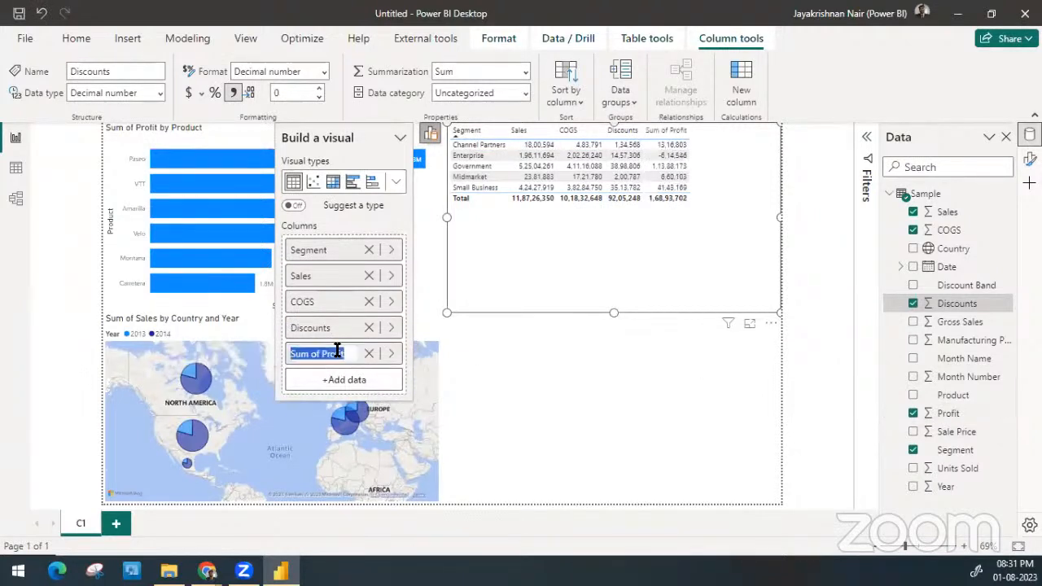
key(Home)
key(shift+Right)
key(shift+Right)
key(shift+Right)
key(BackSpace)
key(Return)
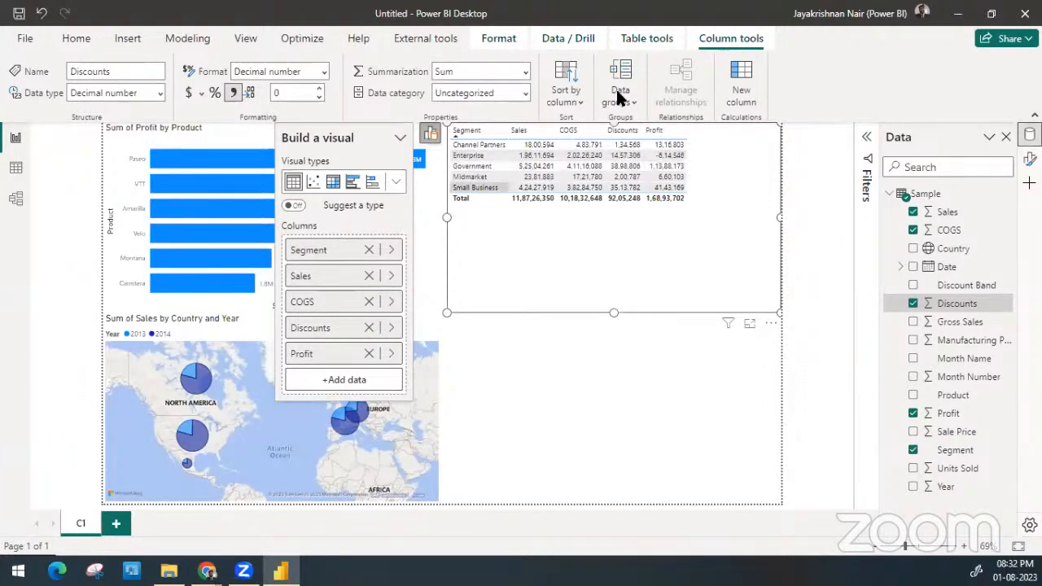
click(656, 131)
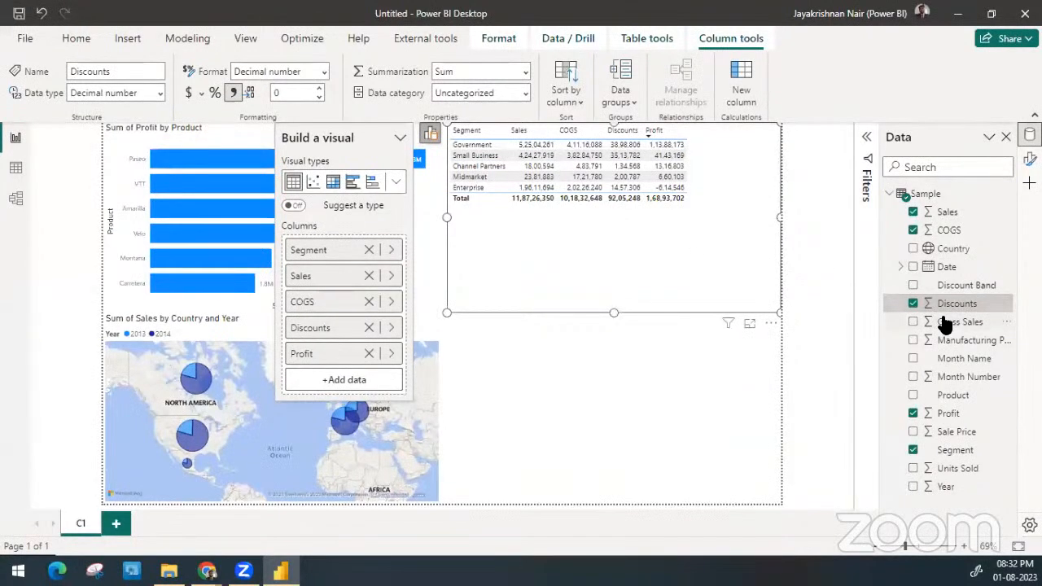
Add Gross Sales to the segment table between Segment and Sales, and format the field with thousands separators and 0 decimal places
drag(944, 321, 339, 269)
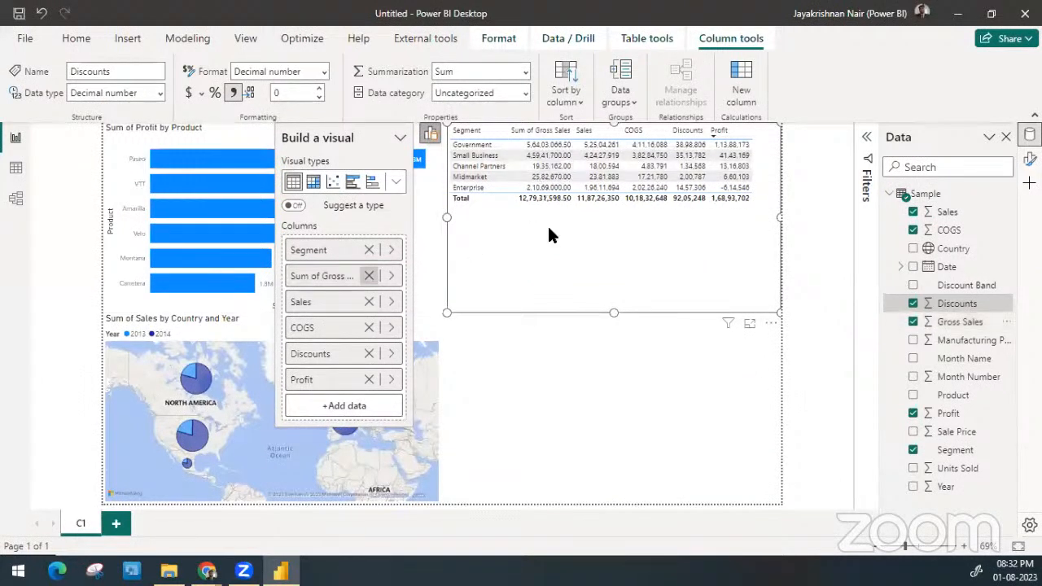
click(962, 327)
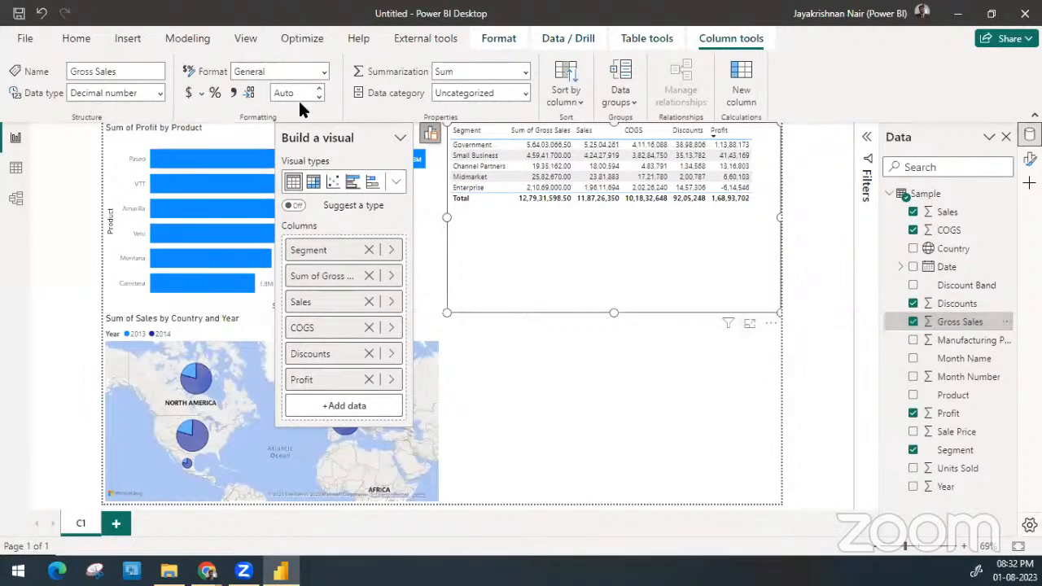
click(232, 94)
double_click(299, 96)
text(0)
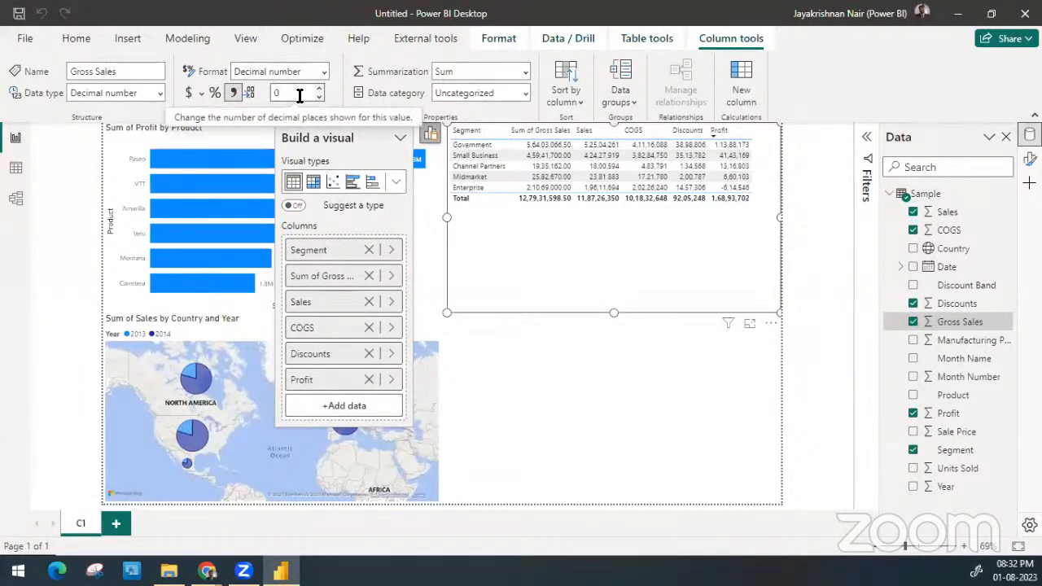
key(Return)
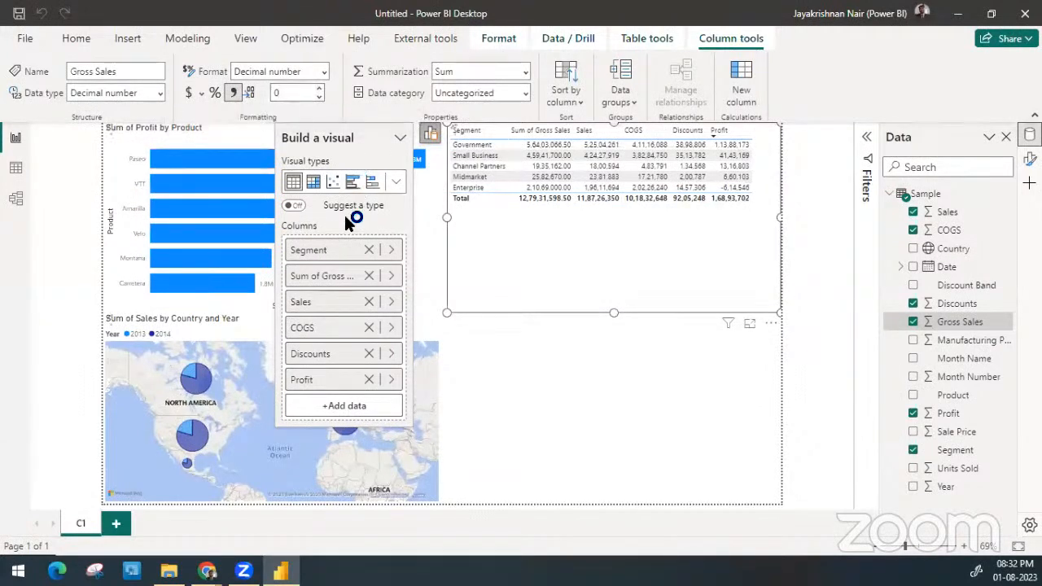
Rename the Sum of Gross Sales column of the segment table as Gross Sales and deselect the table
double_click(320, 280)
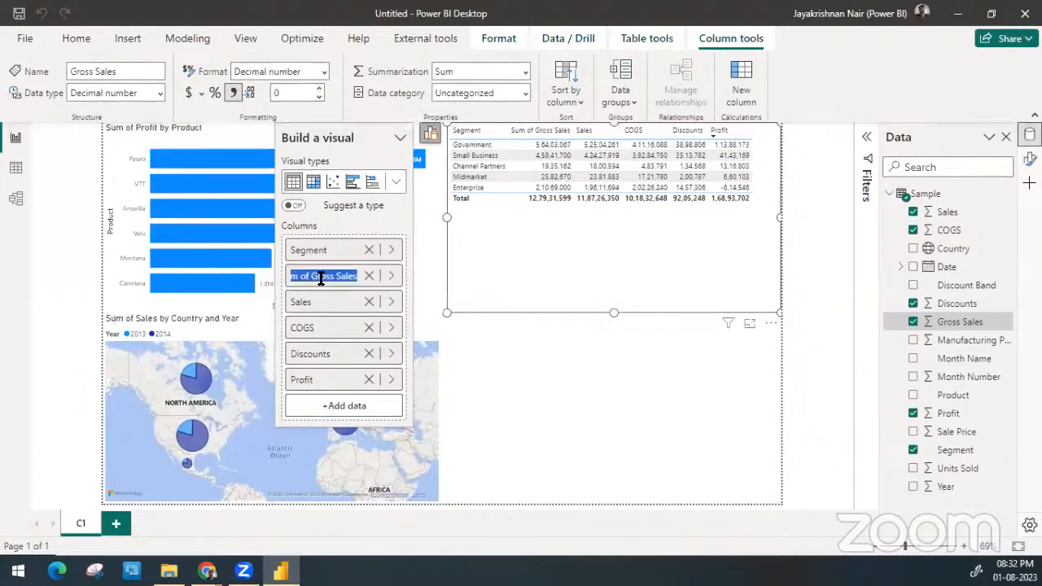
key(Home)
key(shift+Right)
key(shift+Right)
key(shift+Right)
key(shift+Right)
key(shift+Right)
key(shift+Right)
key(BackSpace)
key(Return)
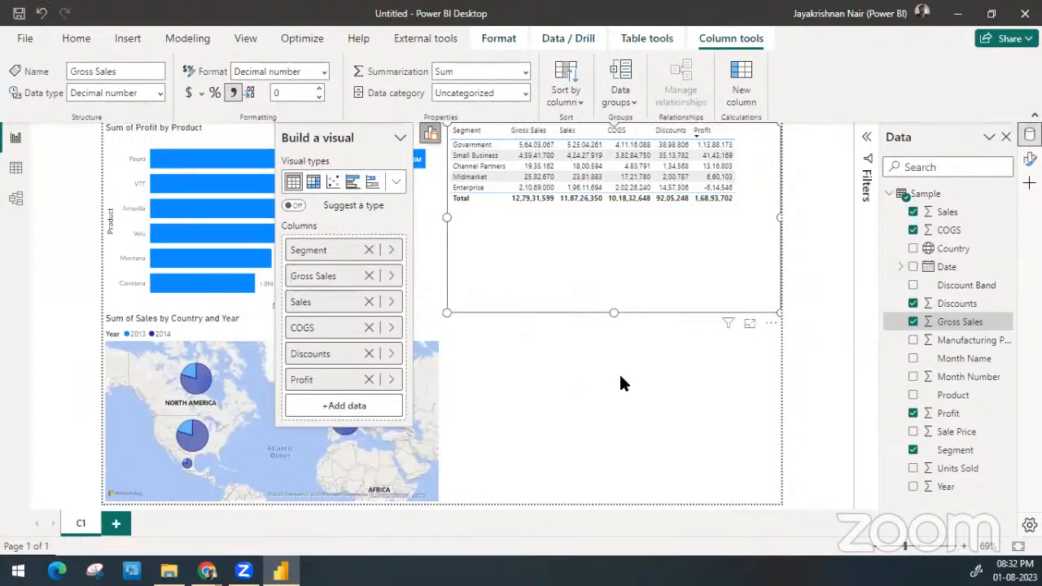
click(609, 342)
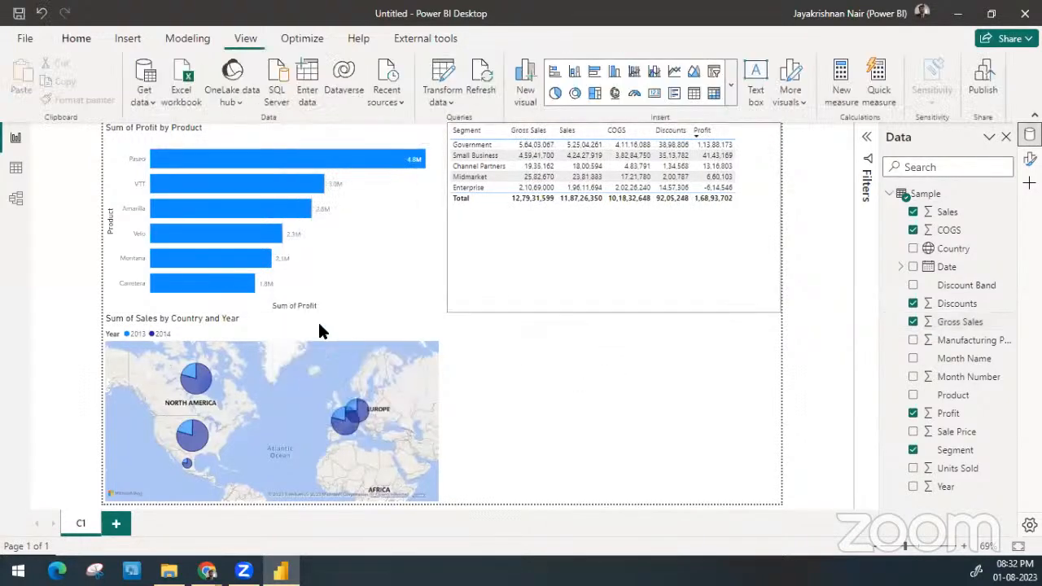
Cross-filter the segment table and map by the Paseo, VTT, Amarilla and Velo bars in turn, and clear the selection
click(269, 164)
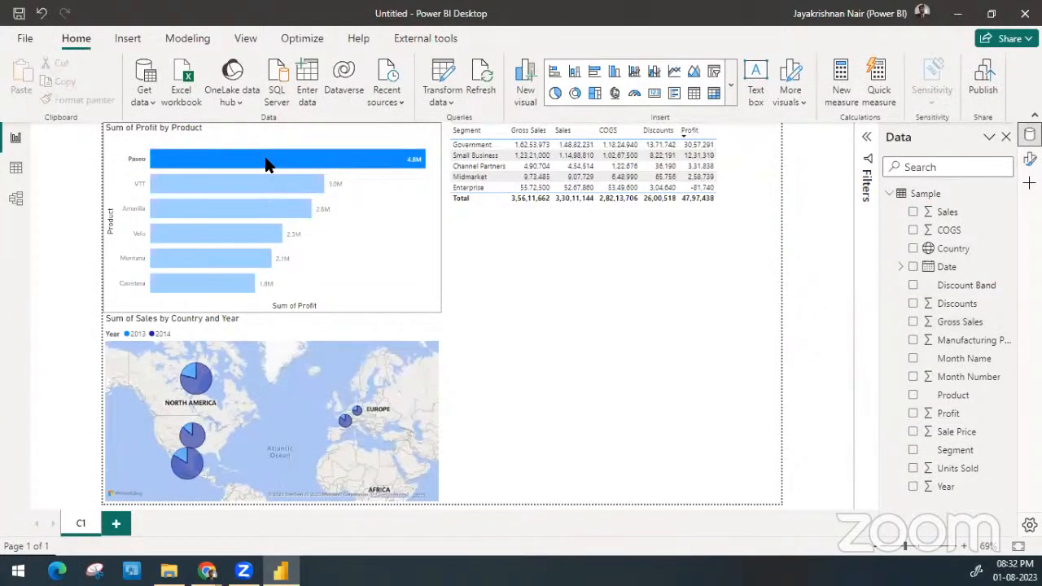
click(263, 187)
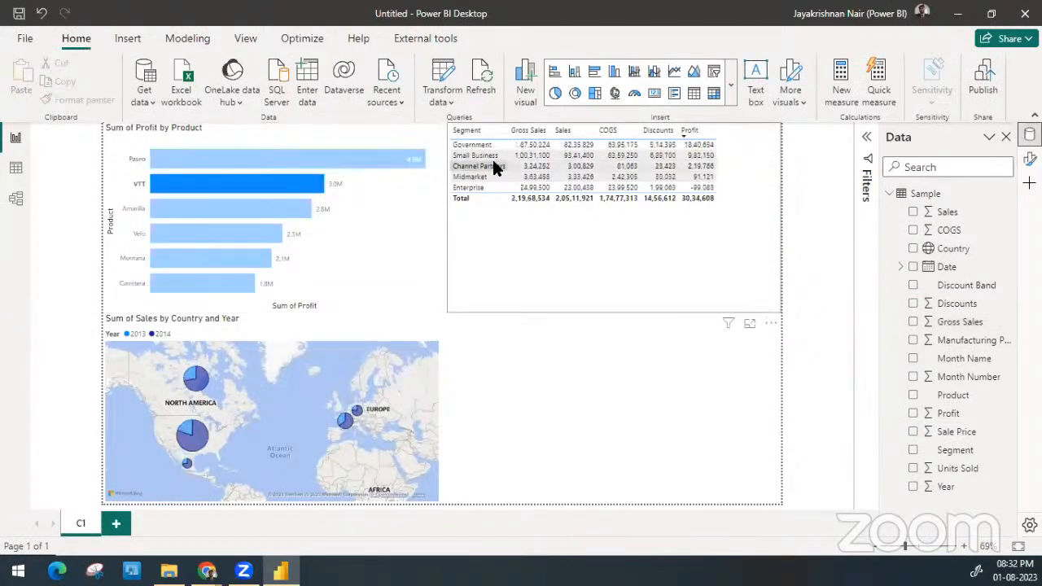
click(227, 212)
click(218, 237)
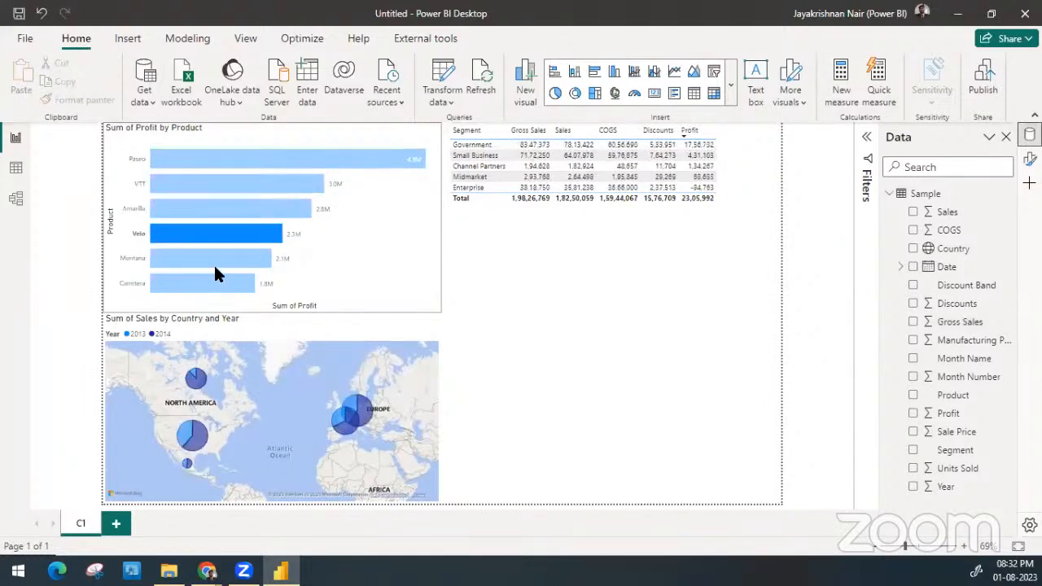
click(215, 272)
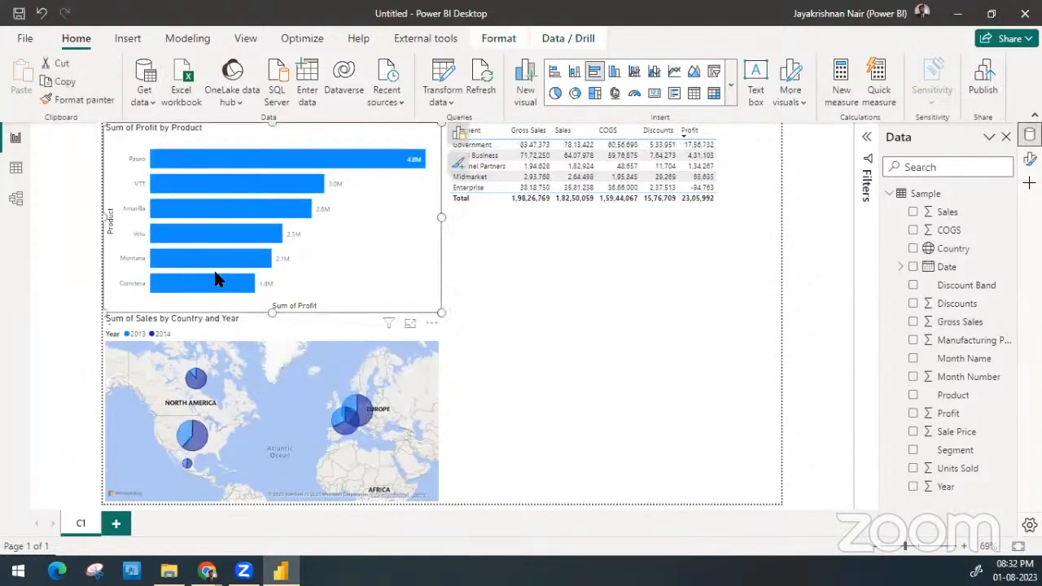
Shorten the segment table to end just below its Total row, and cross-filter the page by its Government, Small Business and Channel Partners rows
click(488, 138)
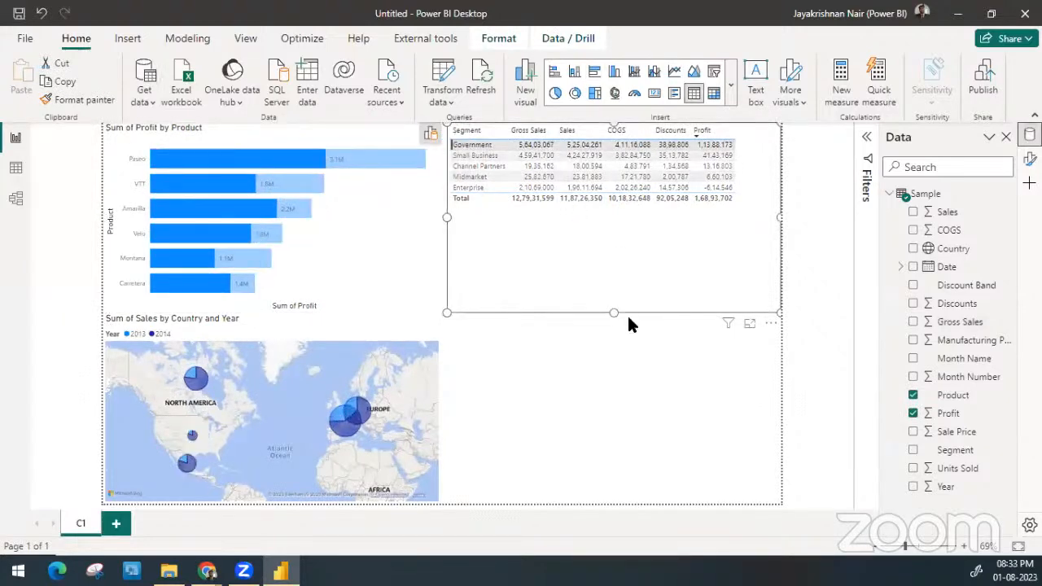
drag(610, 310, 610, 210)
click(474, 156)
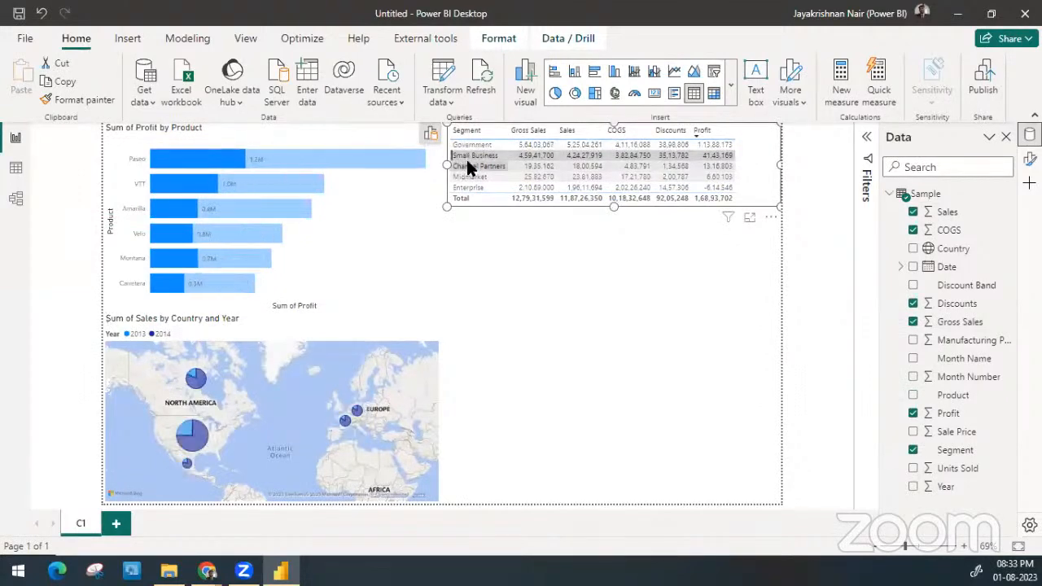
click(469, 167)
click(465, 143)
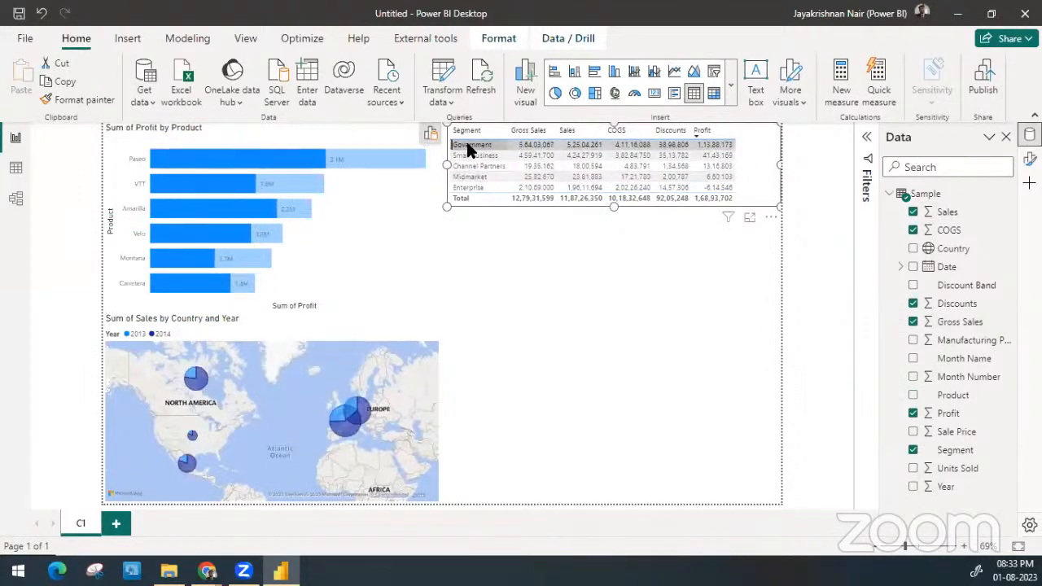
click(467, 145)
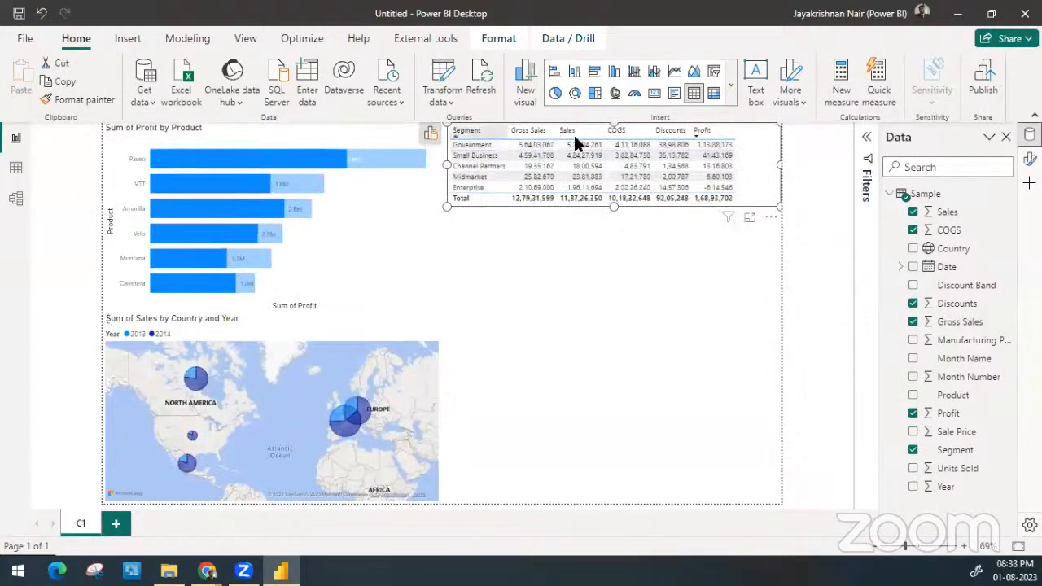
click(566, 281)
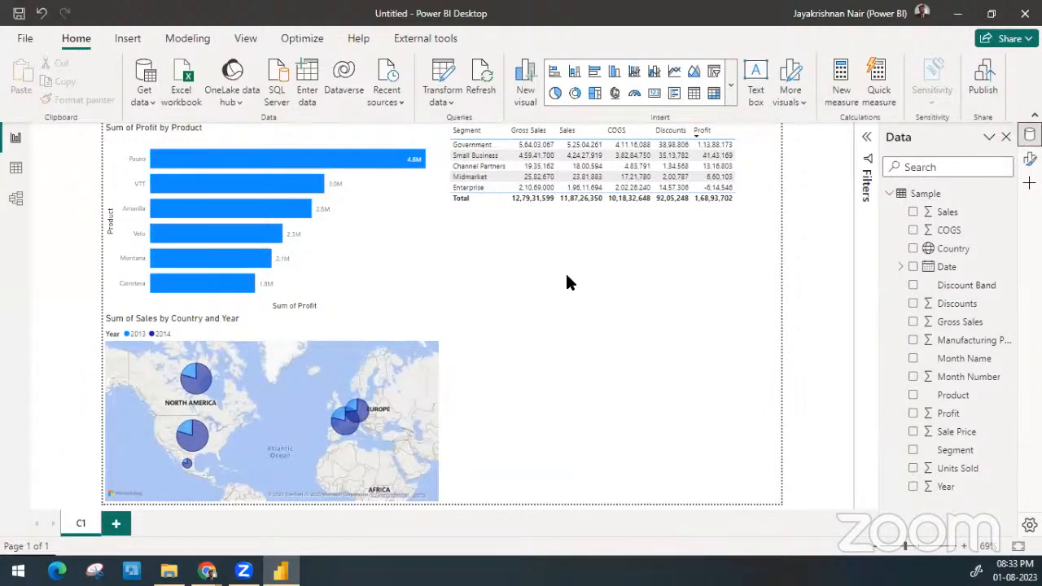
Insert a pie chart in the free space below the segment table, with Year as the legend and Profit as the values
click(555, 72)
click(554, 94)
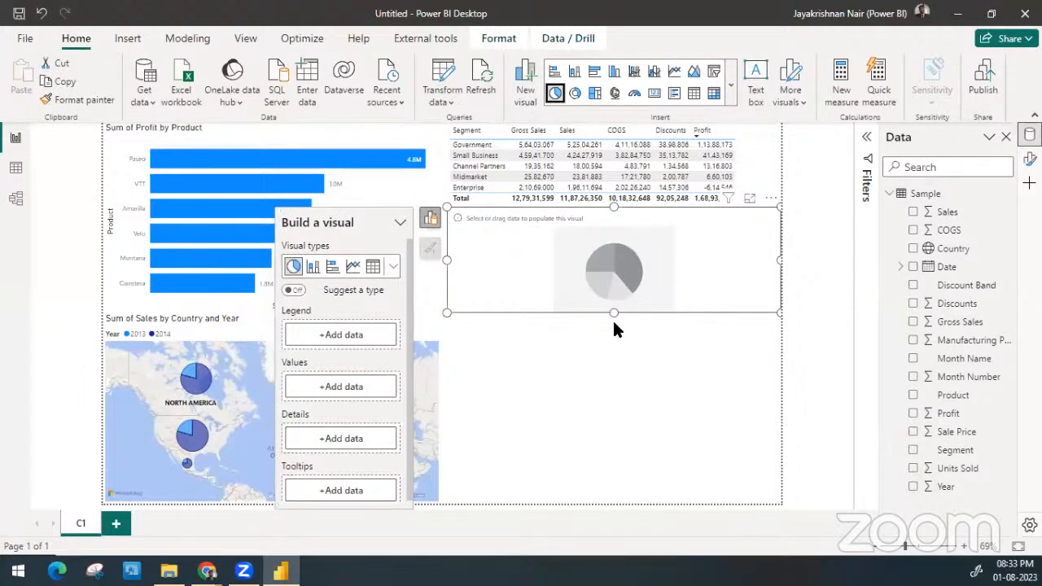
drag(614, 312, 614, 351)
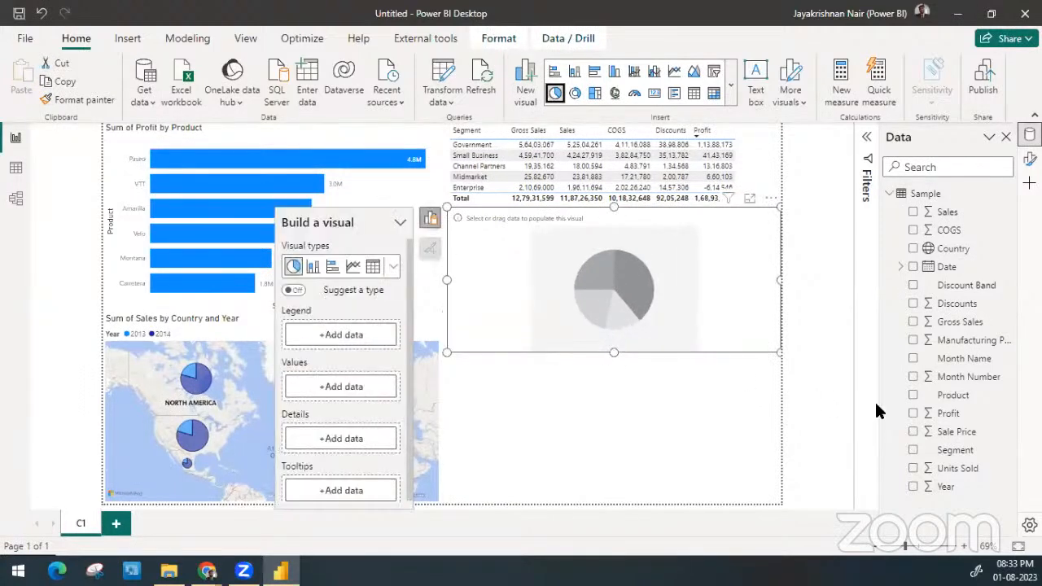
drag(954, 486, 359, 337)
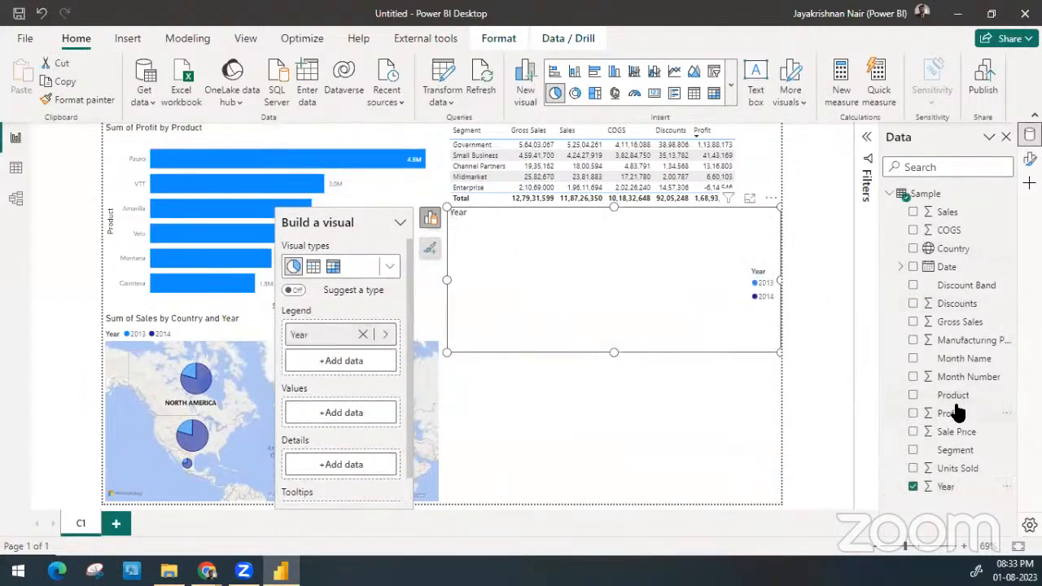
drag(950, 413, 358, 412)
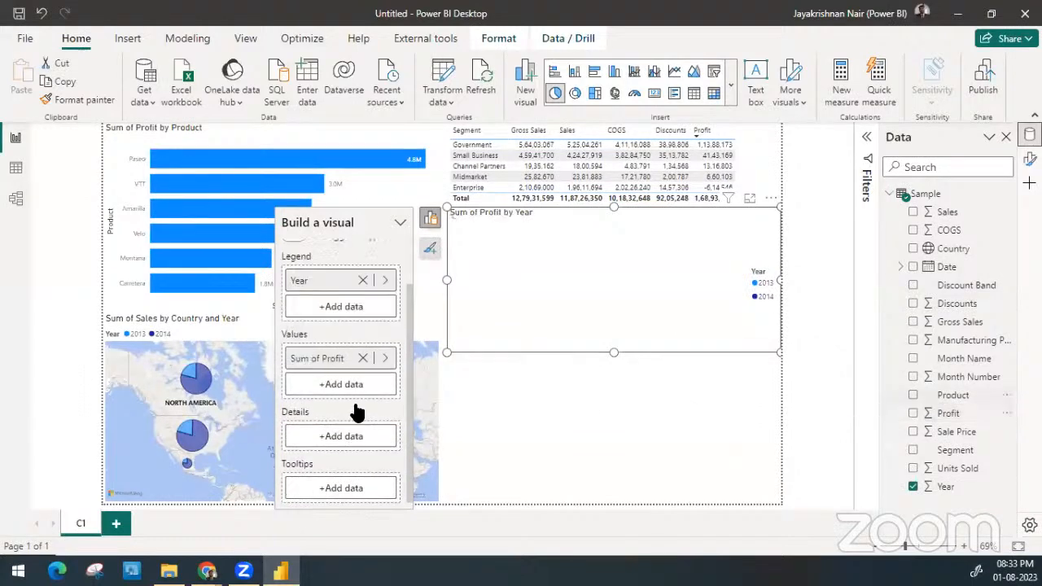
Enlarge the Profit by Year pie chart and move it beside the map, aligning its upper edge with the map's
drag(612, 374, 612, 398)
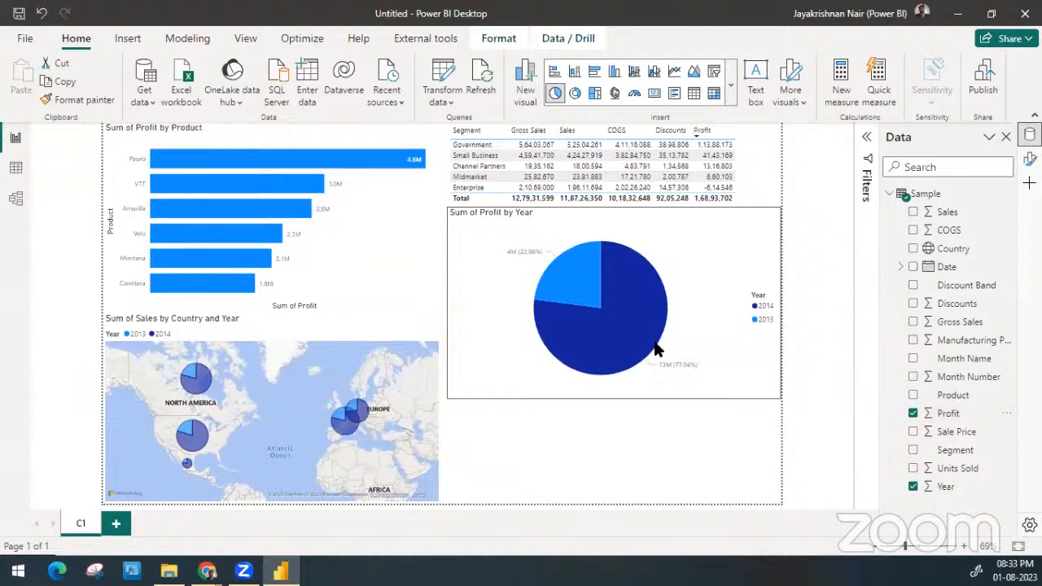
click(707, 235)
drag(707, 235, 717, 424)
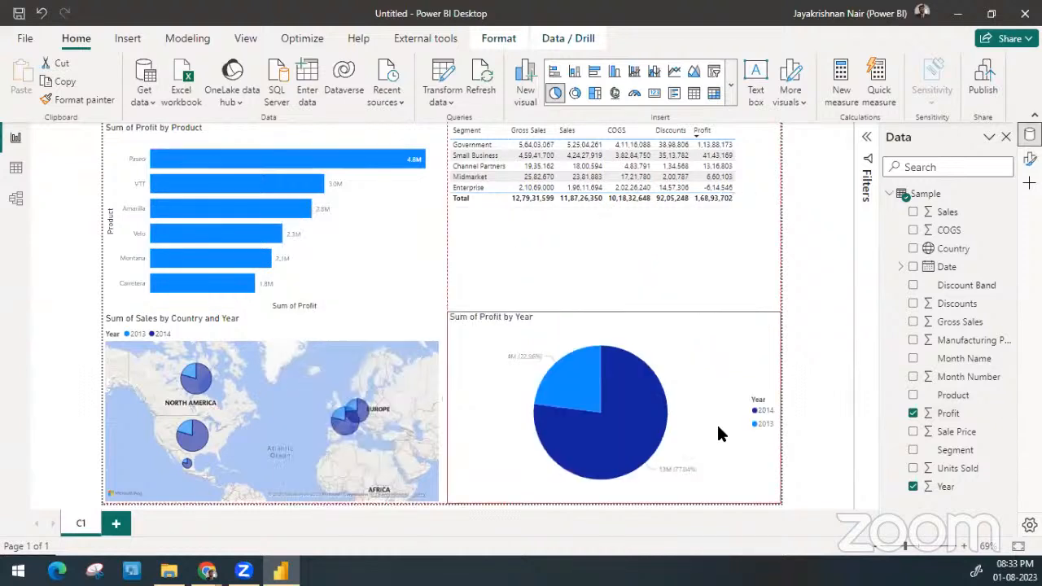
mouse_move(613, 311)
mouse_down()
mouse_move(610, 334)
mouse_move(602, 310)
mouse_up()
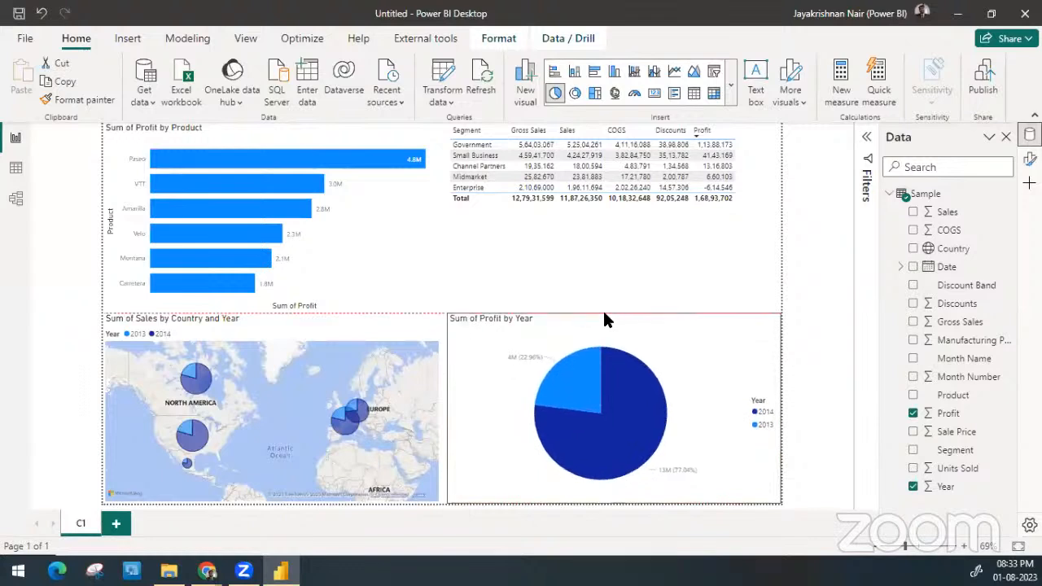
click(557, 280)
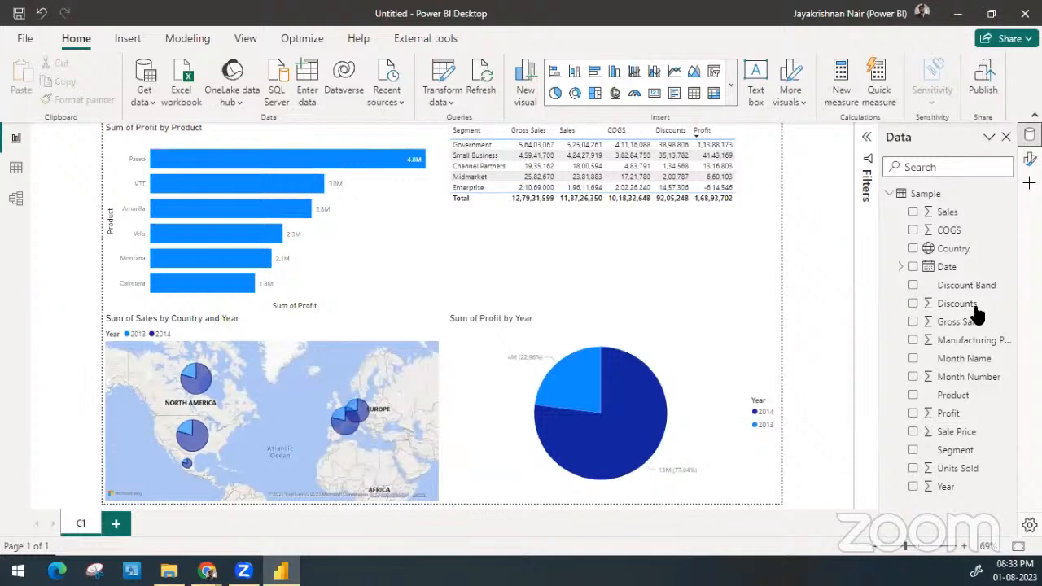
Create a funnel chart of Sales by Discount Band in the gap between the segment table and the pie chart
drag(885, 287, 611, 270)
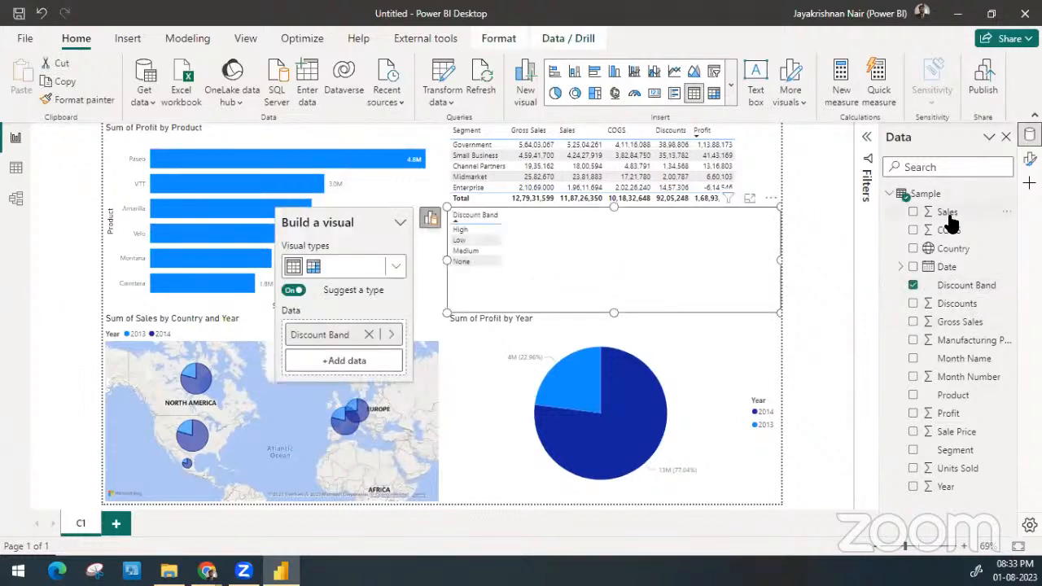
drag(946, 212, 566, 298)
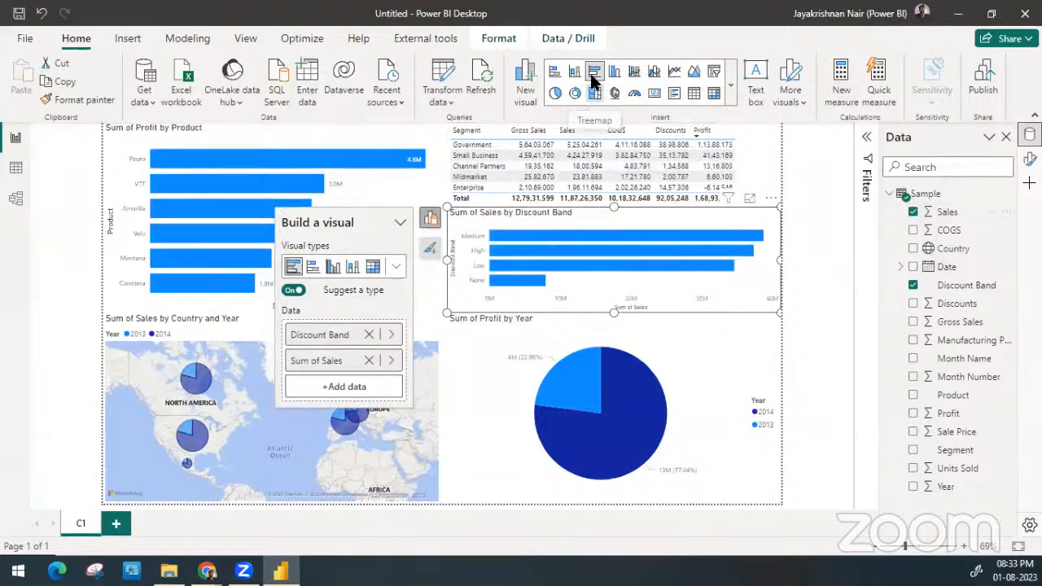
click(397, 267)
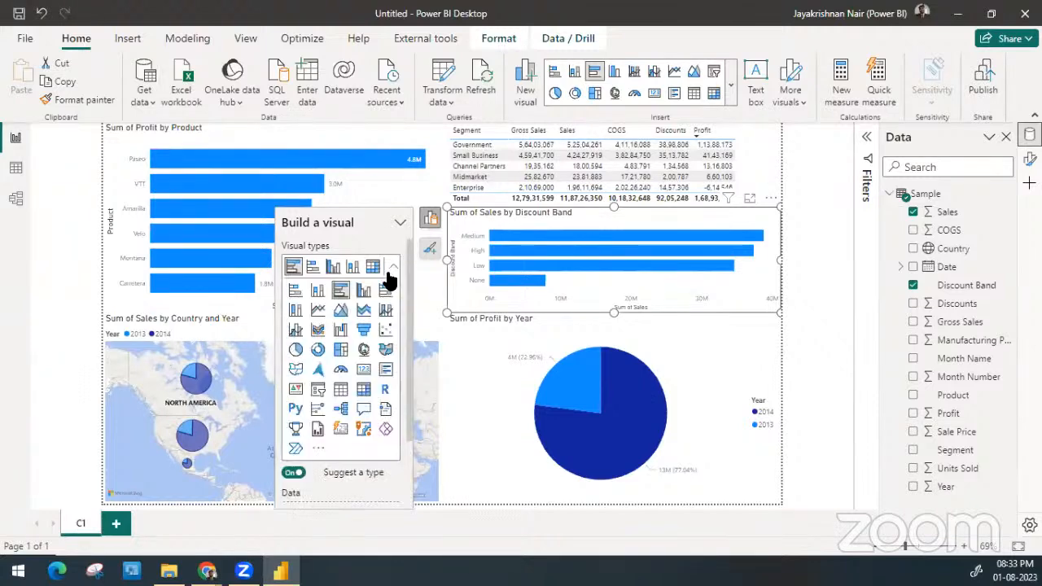
click(363, 332)
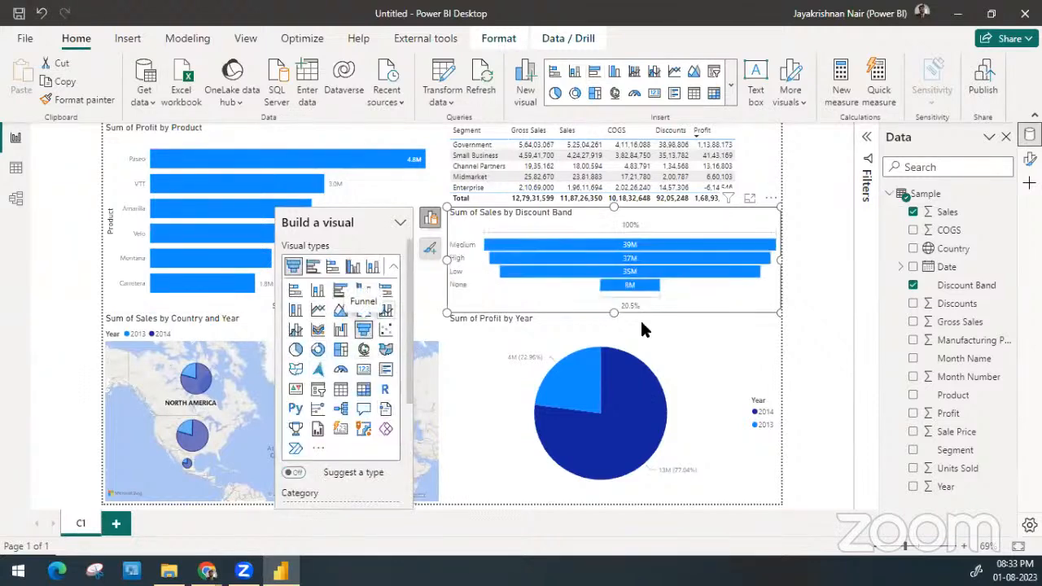
click(816, 274)
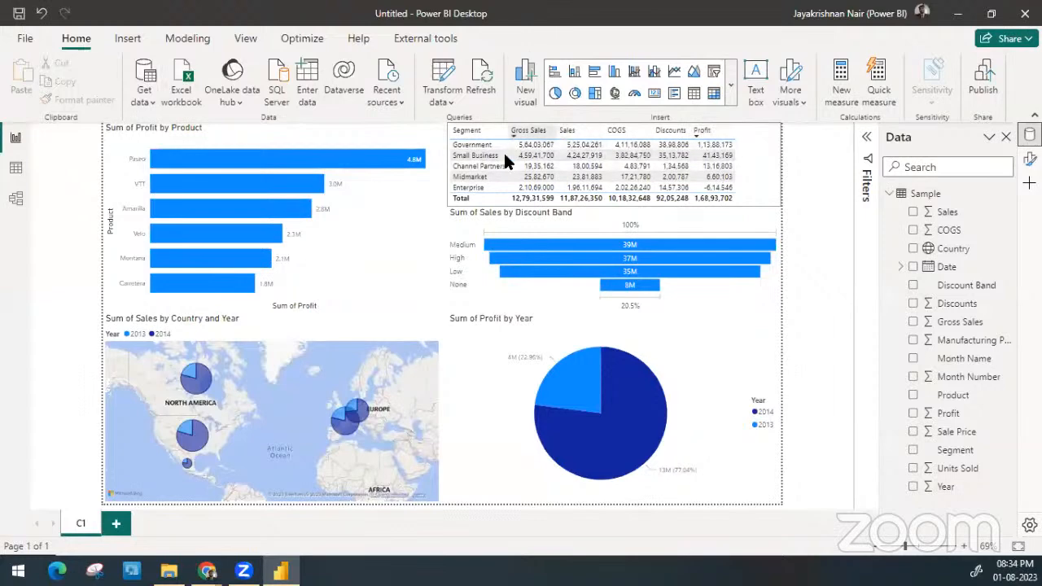
Cross-filter the page by the funnel's Medium, High and Low bands and the pie chart's 2014 and 2013 slices, and clear the selection
click(526, 216)
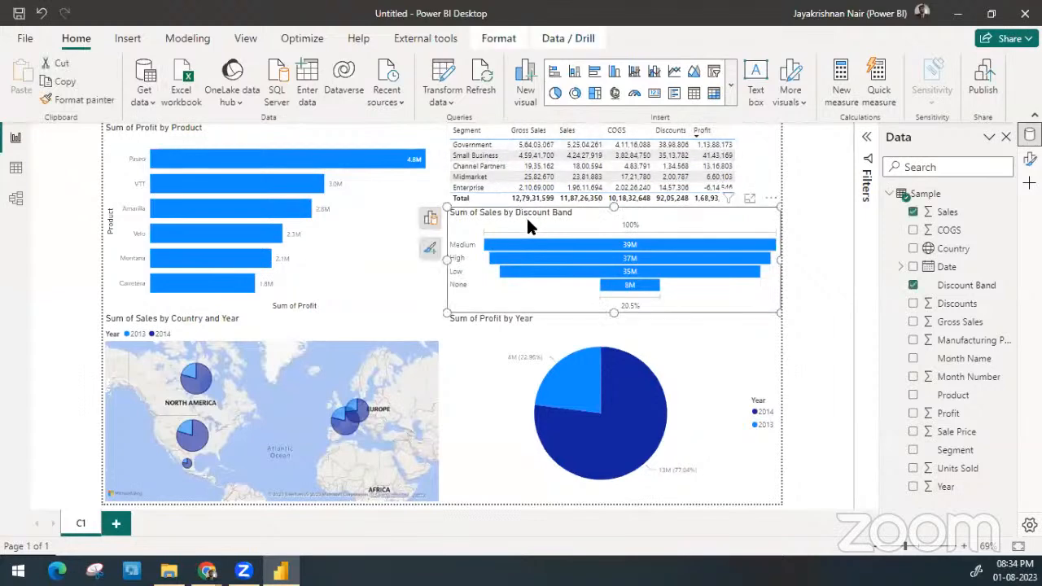
click(502, 345)
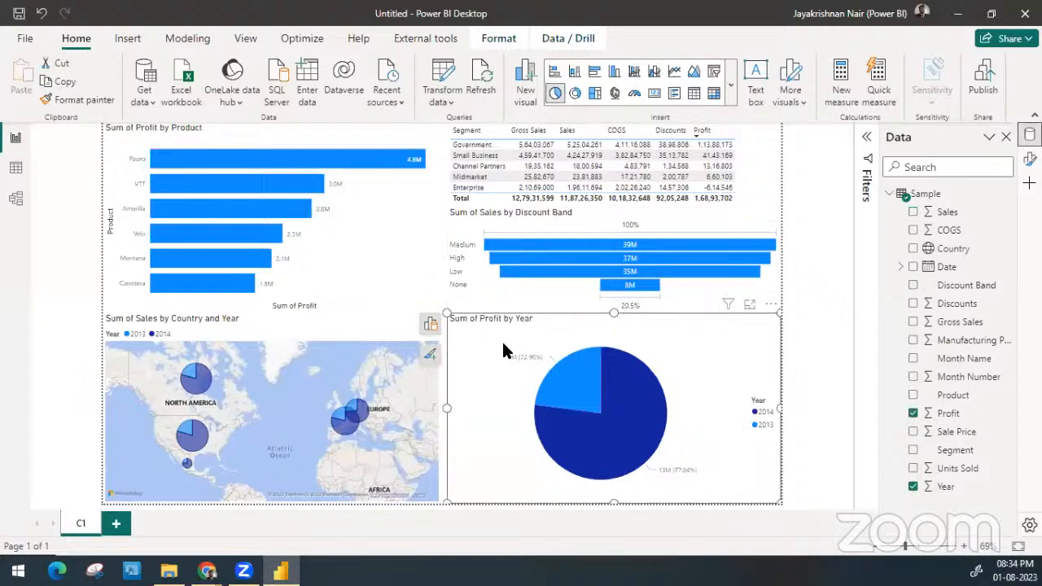
click(533, 244)
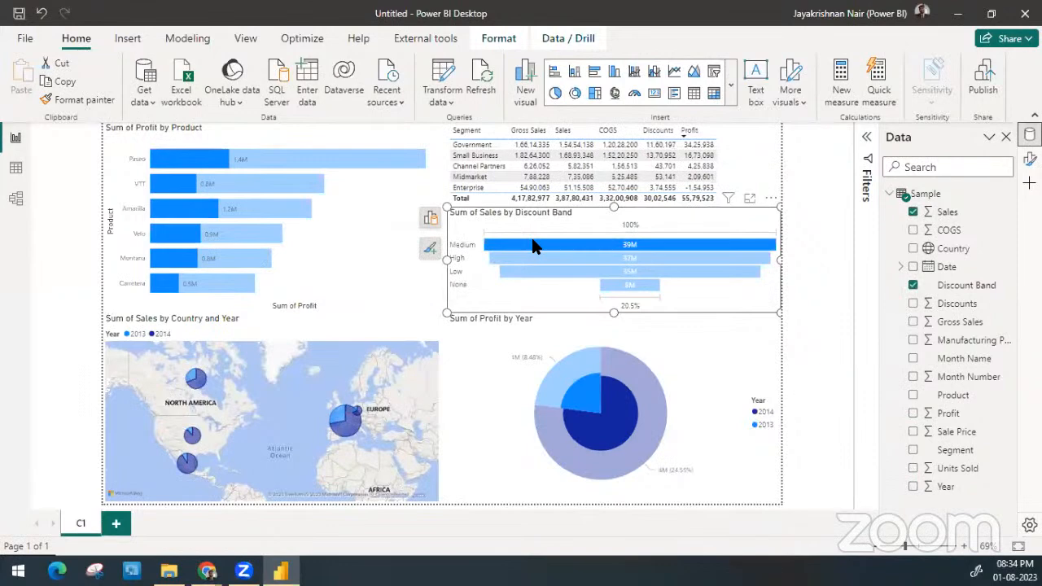
click(540, 257)
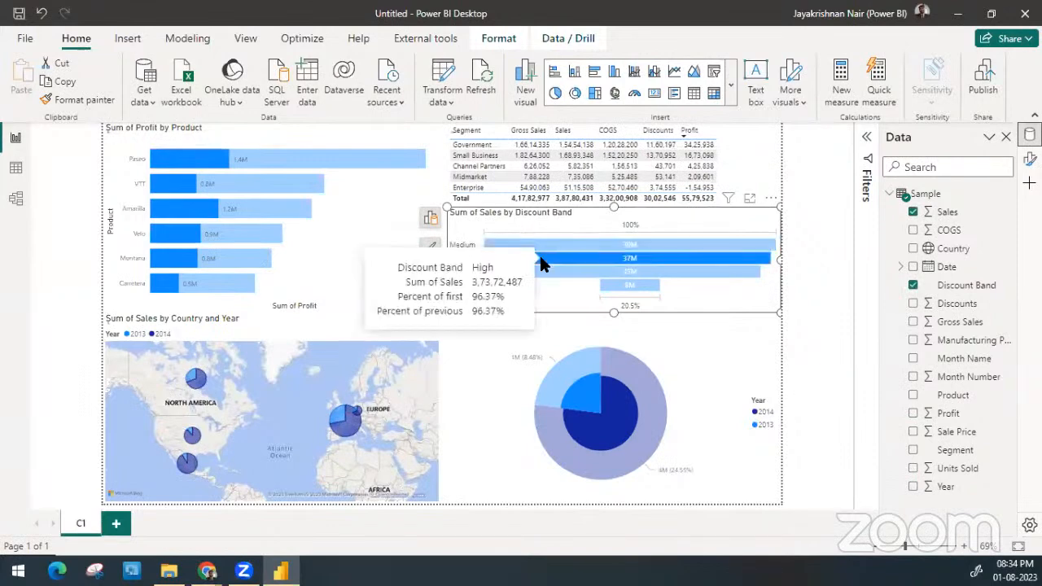
click(564, 267)
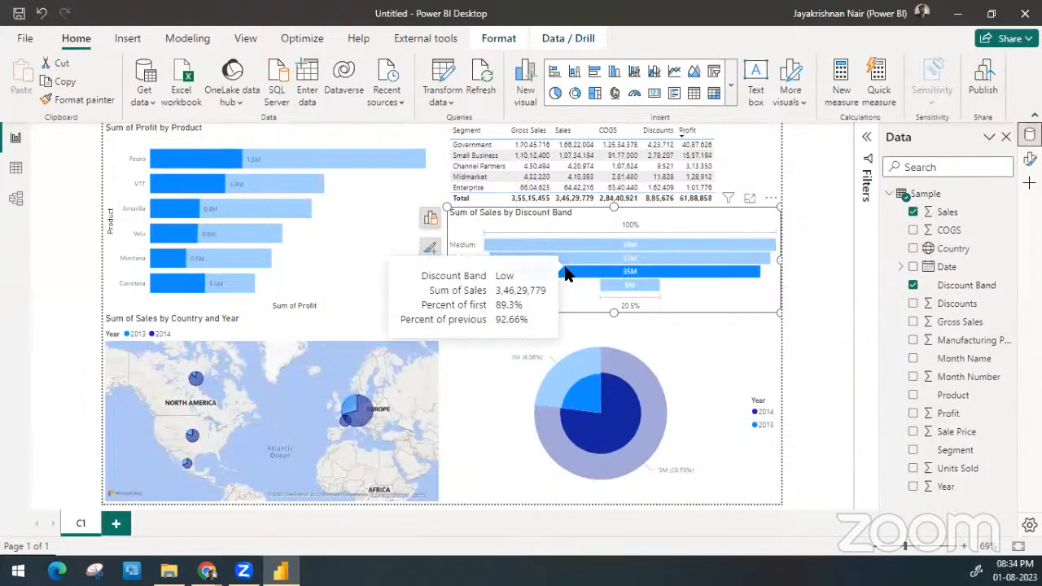
click(608, 393)
click(629, 422)
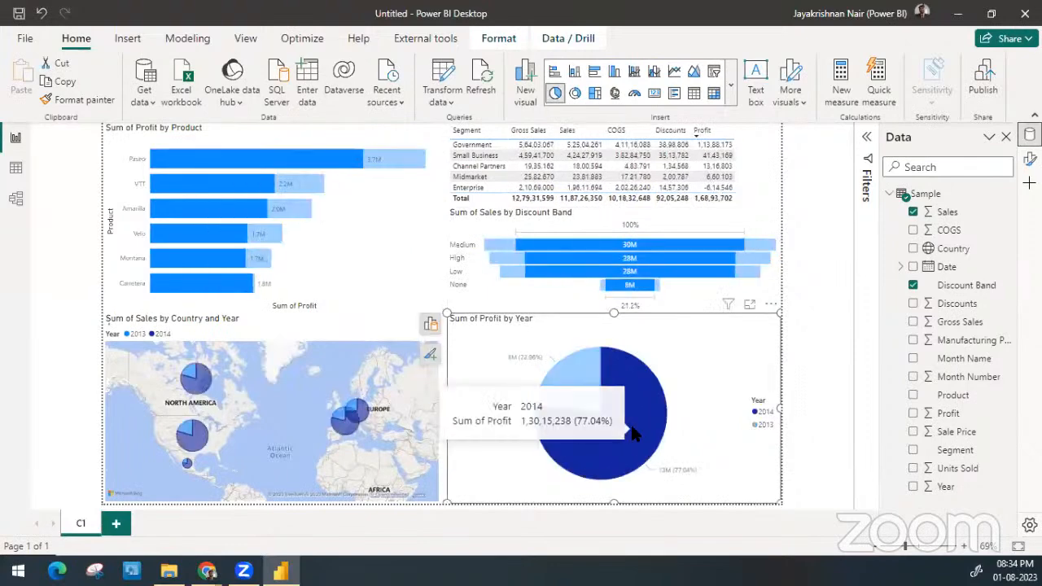
click(574, 386)
click(574, 386)
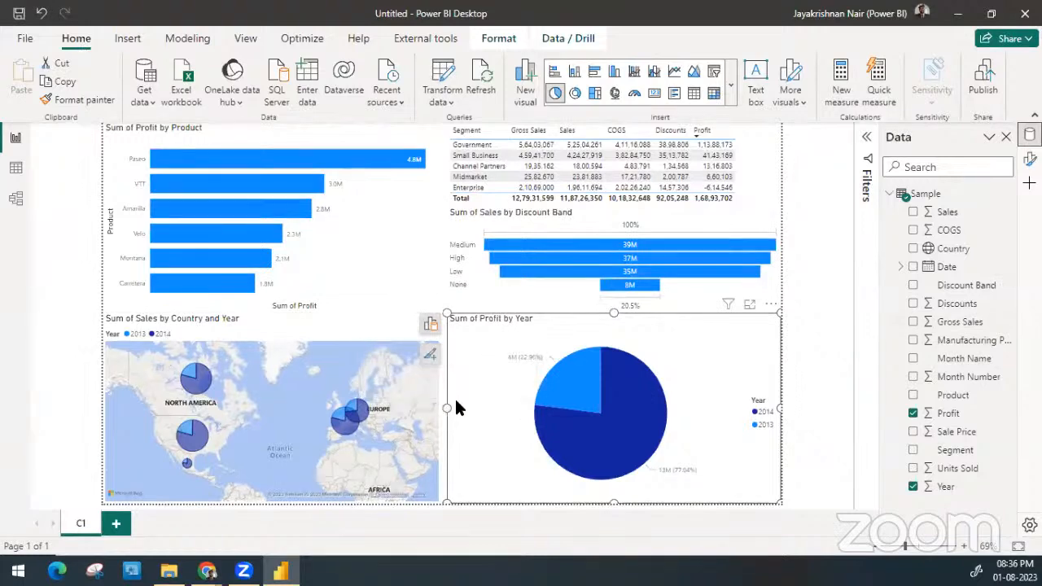
Widen the Profit by Year pie chart slightly towards the map and deselect it
drag(448, 405, 442, 408)
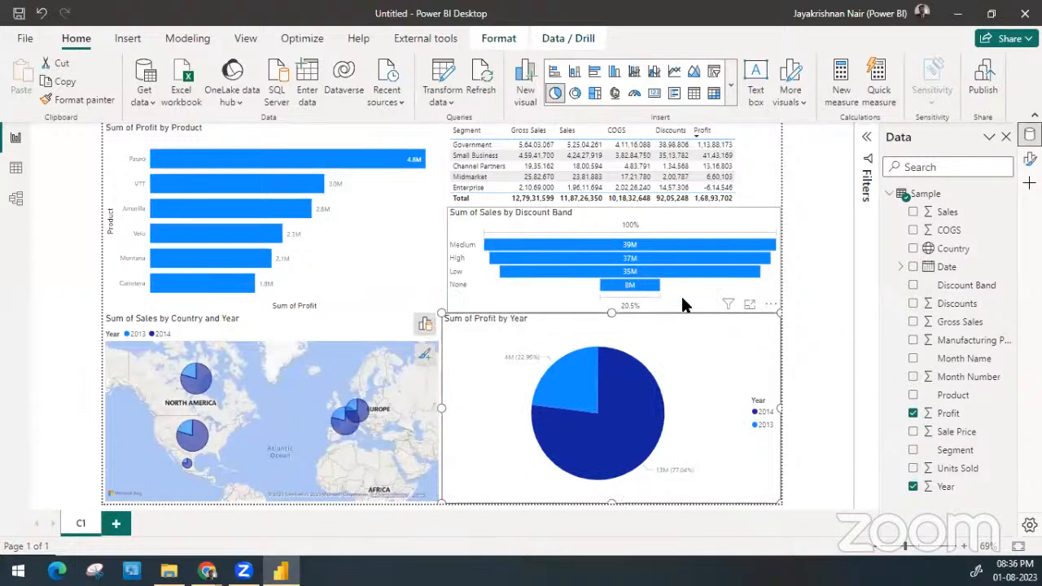
click(803, 269)
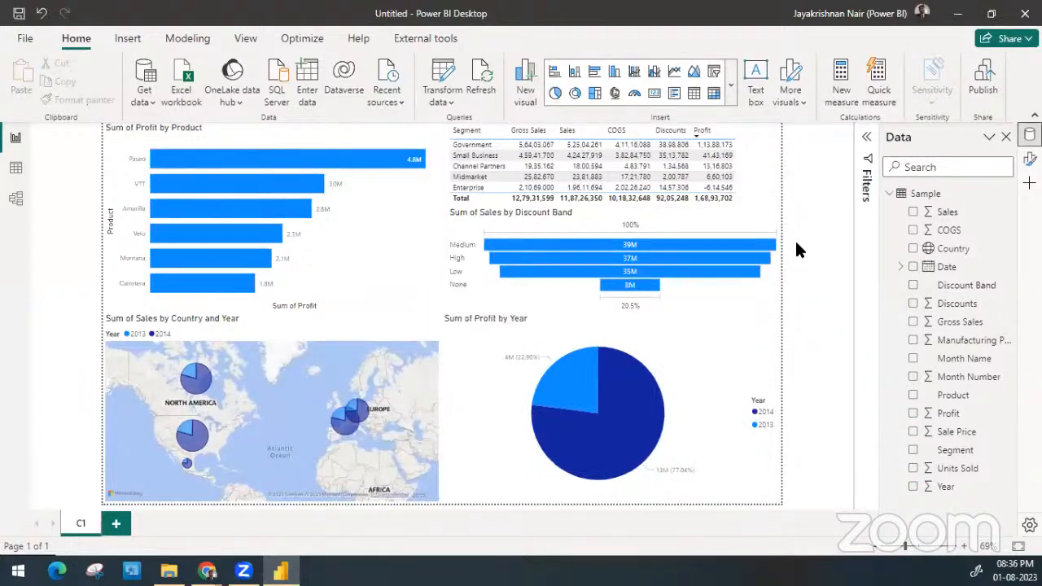
Browse the visual types available for inserting on the page and for changing the Profit by Product bar chart
click(726, 95)
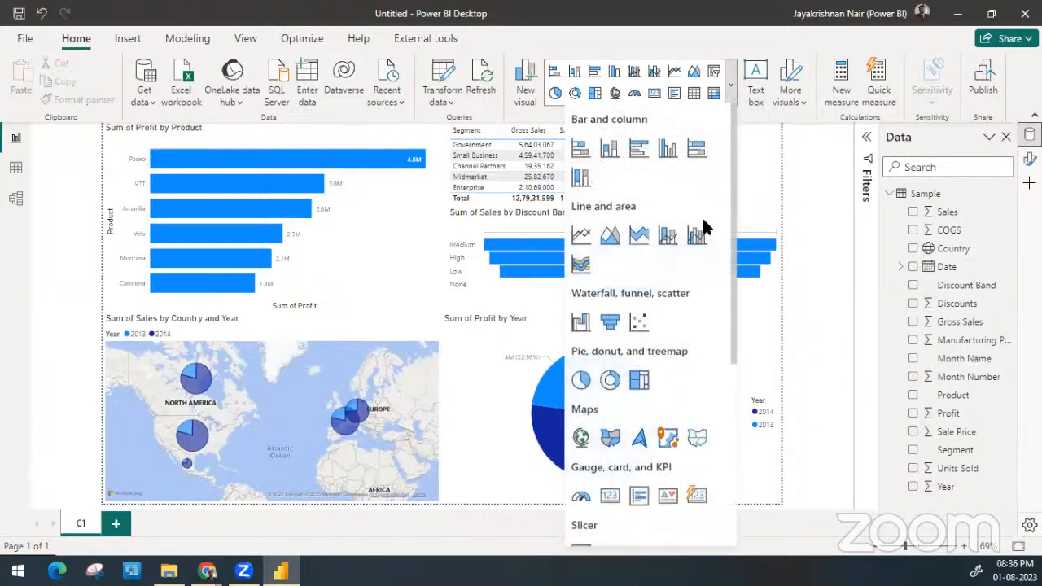
click(801, 207)
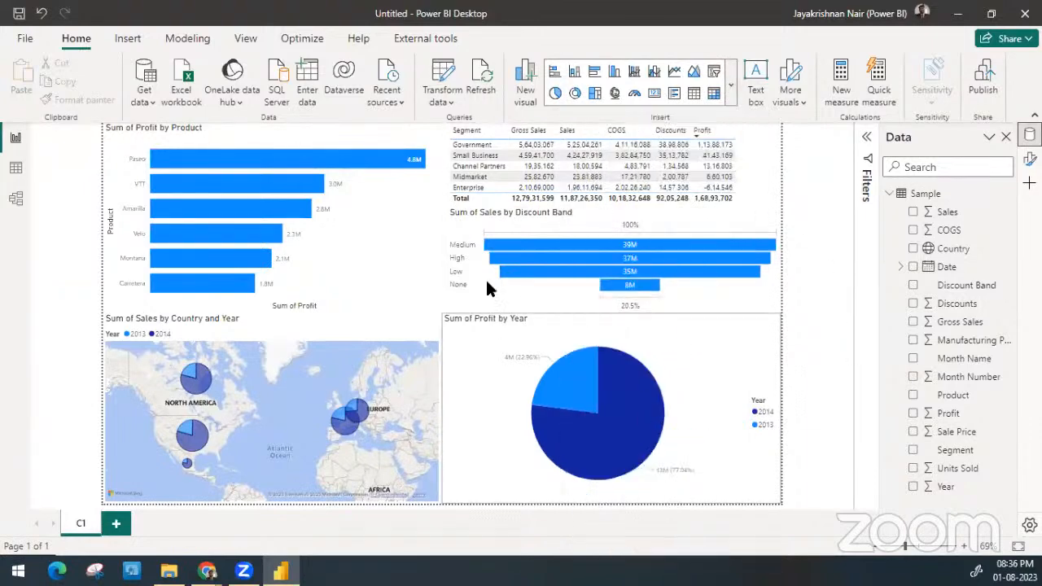
click(394, 248)
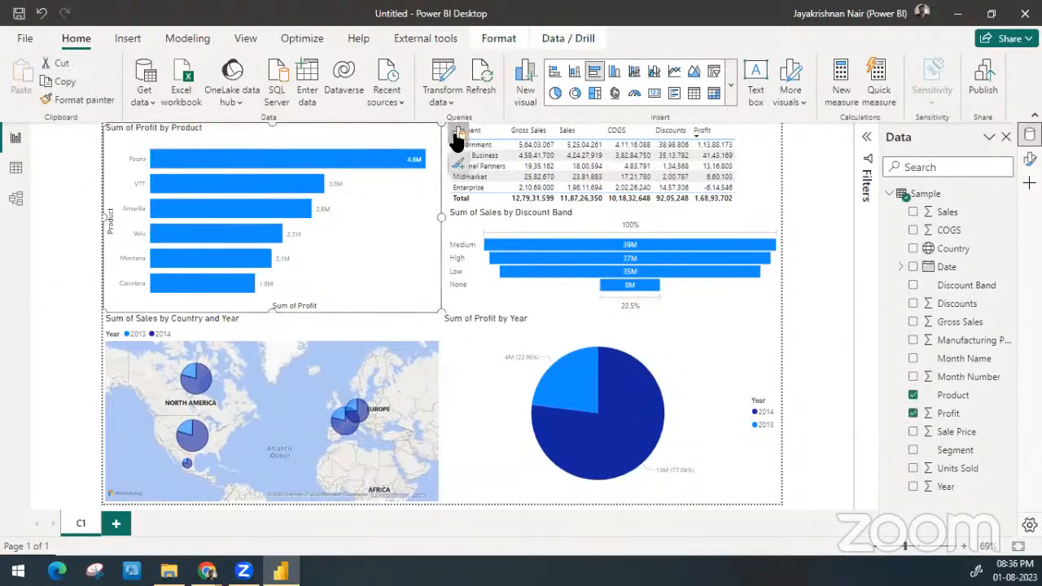
click(458, 137)
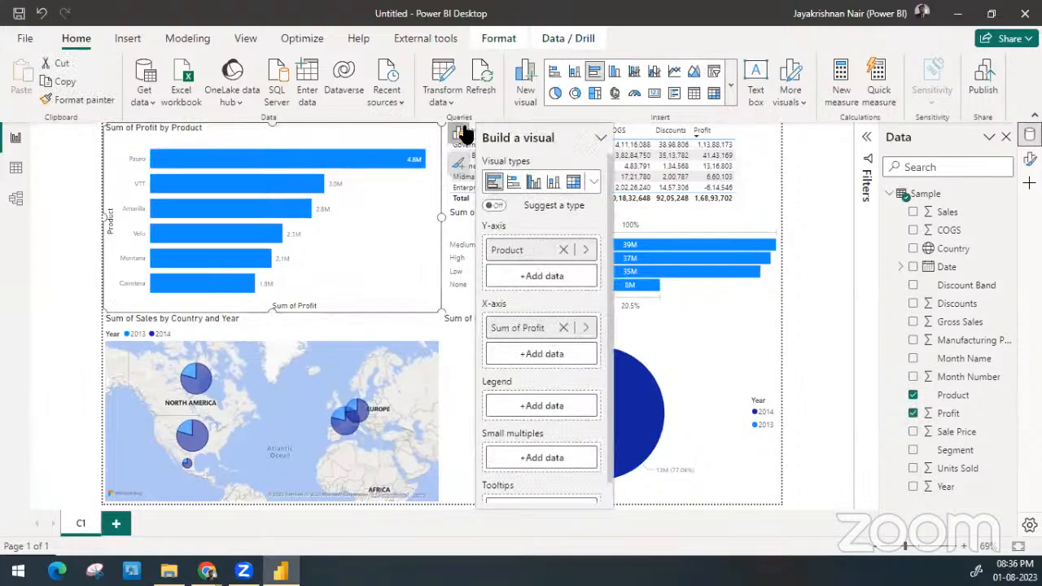
click(594, 182)
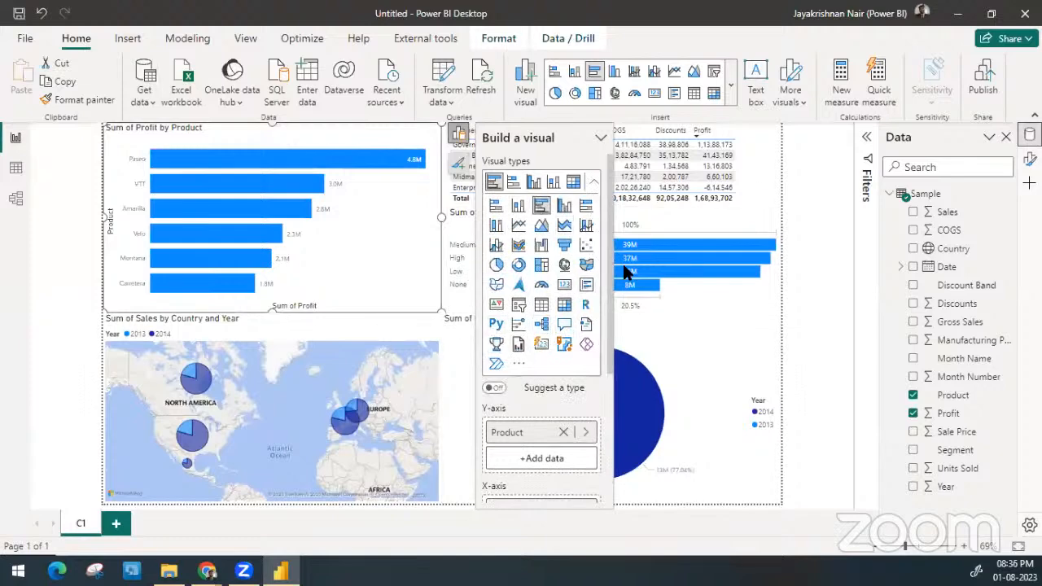
click(810, 258)
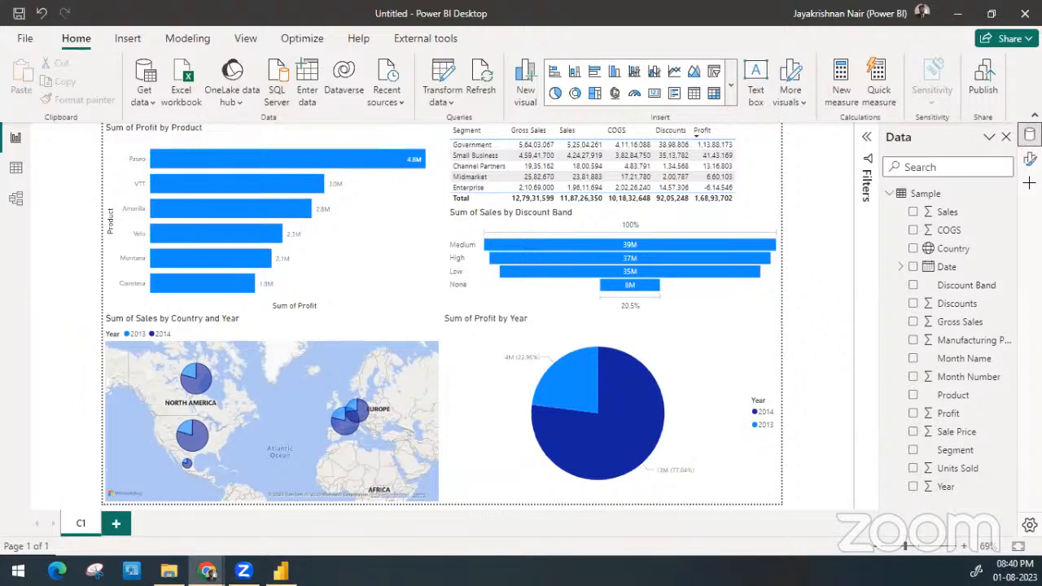
Switch to Chrome and close the Power BI Desktop download page
click(207, 570)
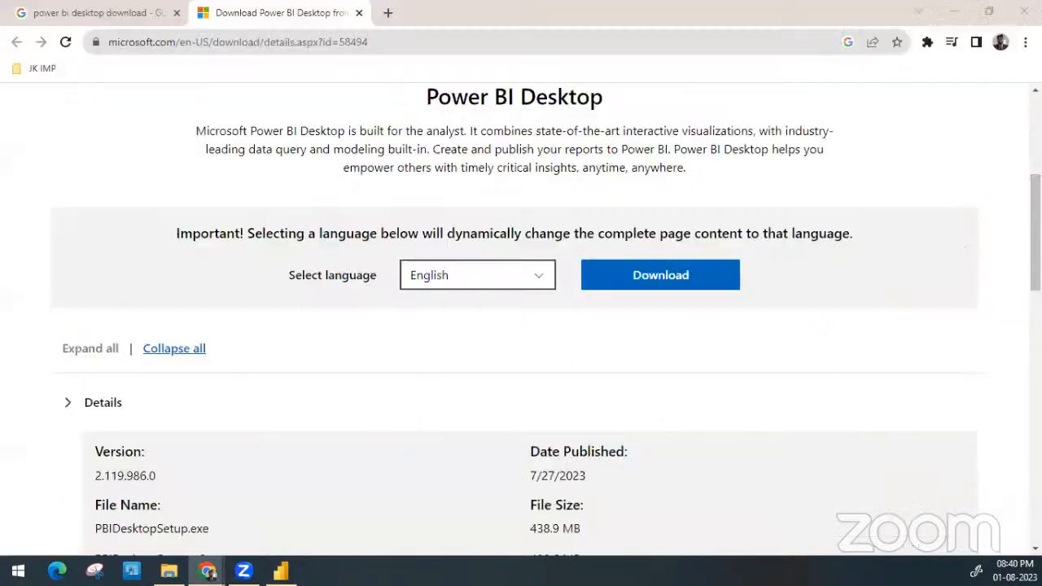
click(359, 13)
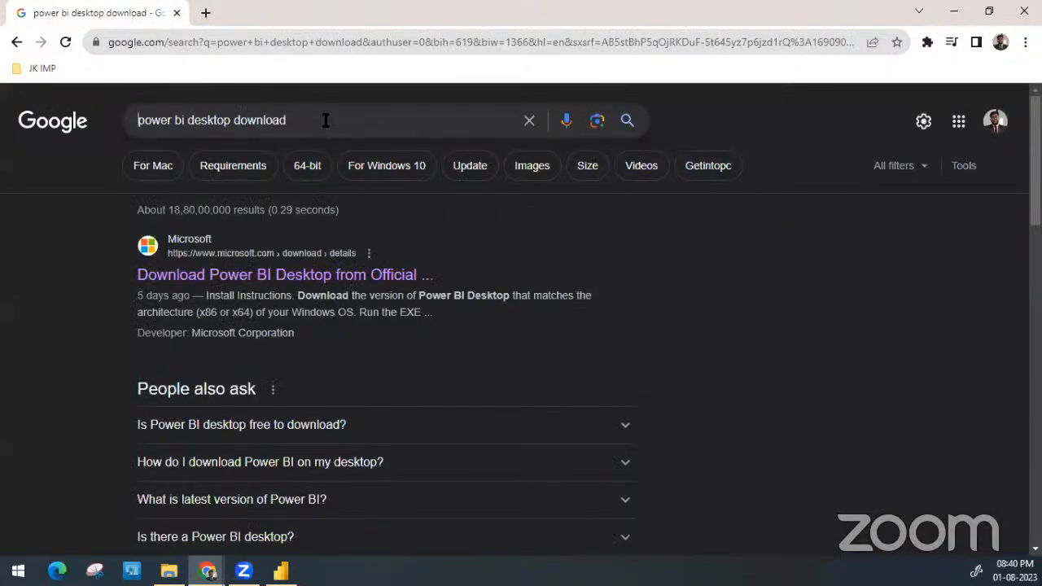
Search Google for "world population wikipedia" in place of the Power BI Desktop download query
click(326, 120)
text(World)
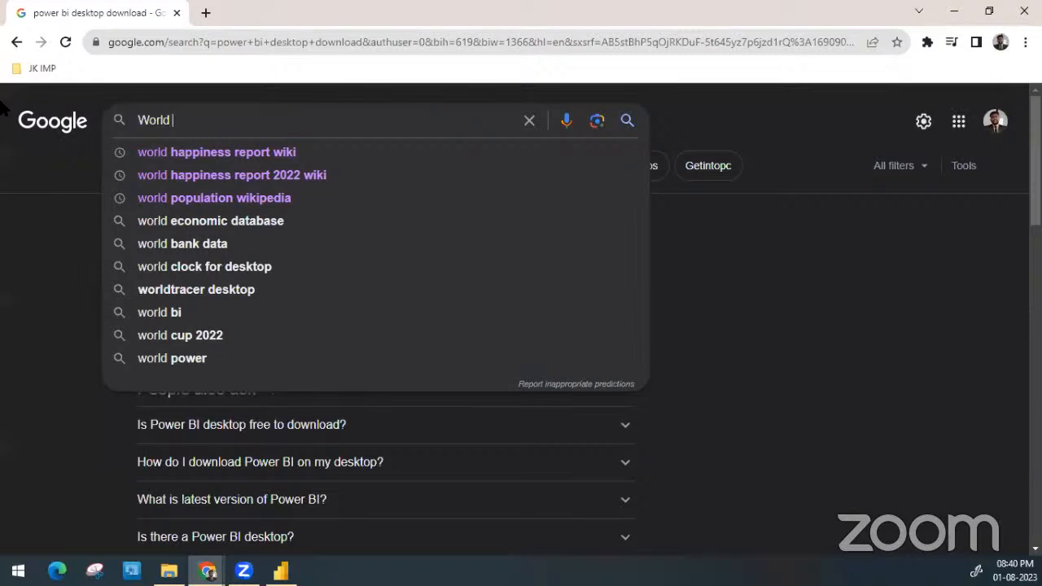
key(Down)
key(Down)
key(Down)
key(Return)
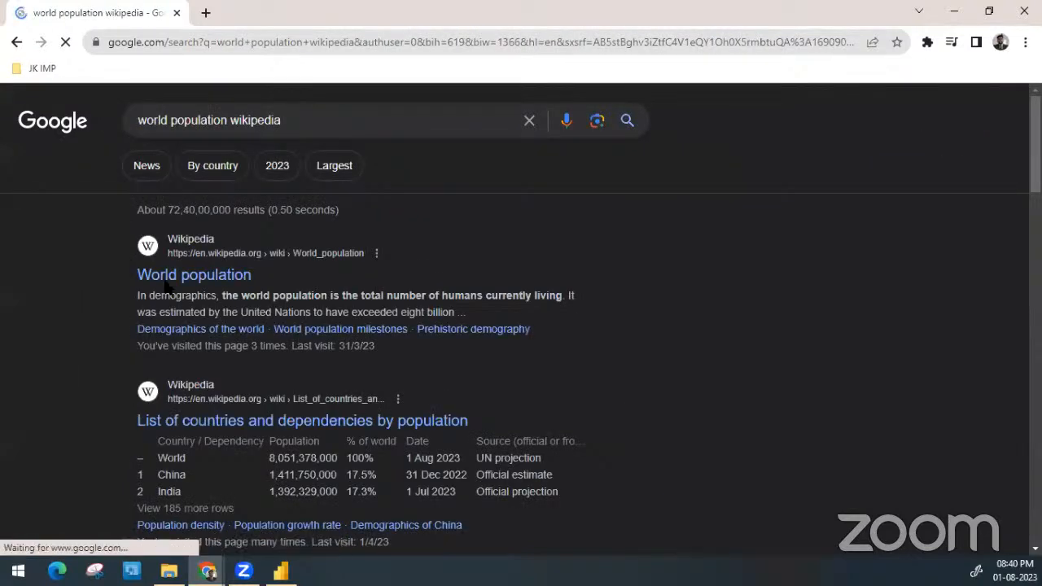
Open the Wikipedia results World population, List of countries and dependencies by population, Estimates of historical world population, and Population in separate new tabs
right_click(198, 280)
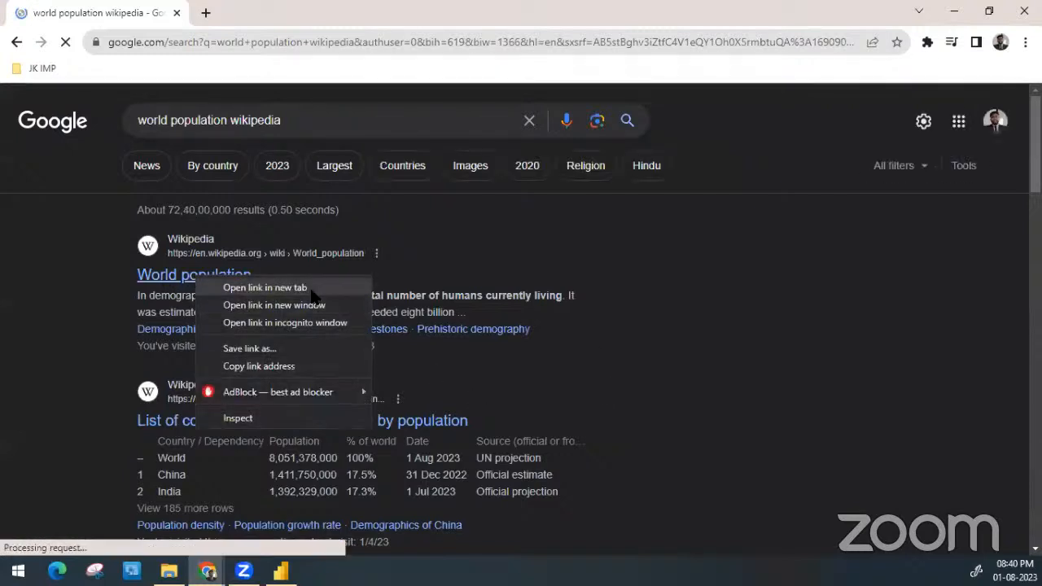
click(263, 288)
scroll(291, 412, down, 1)
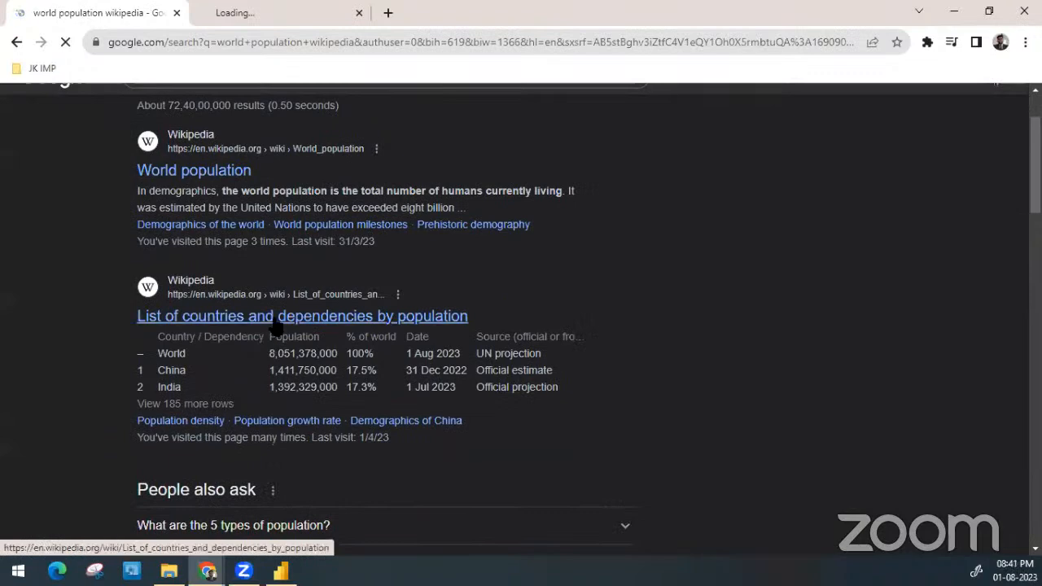
right_click(275, 323)
click(298, 332)
scroll(296, 330, down, 5)
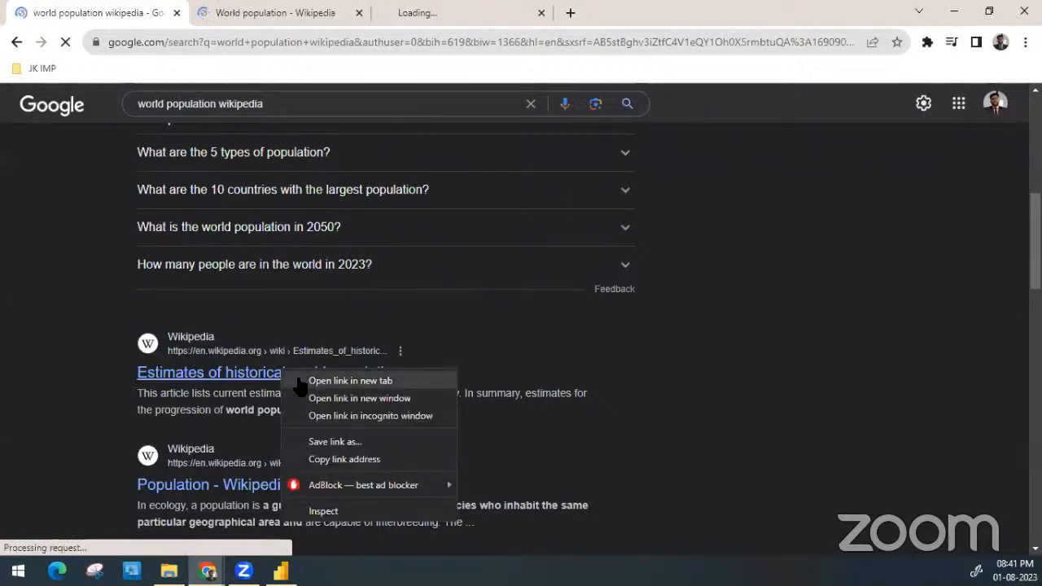
click(296, 380)
scroll(228, 370, down, 2)
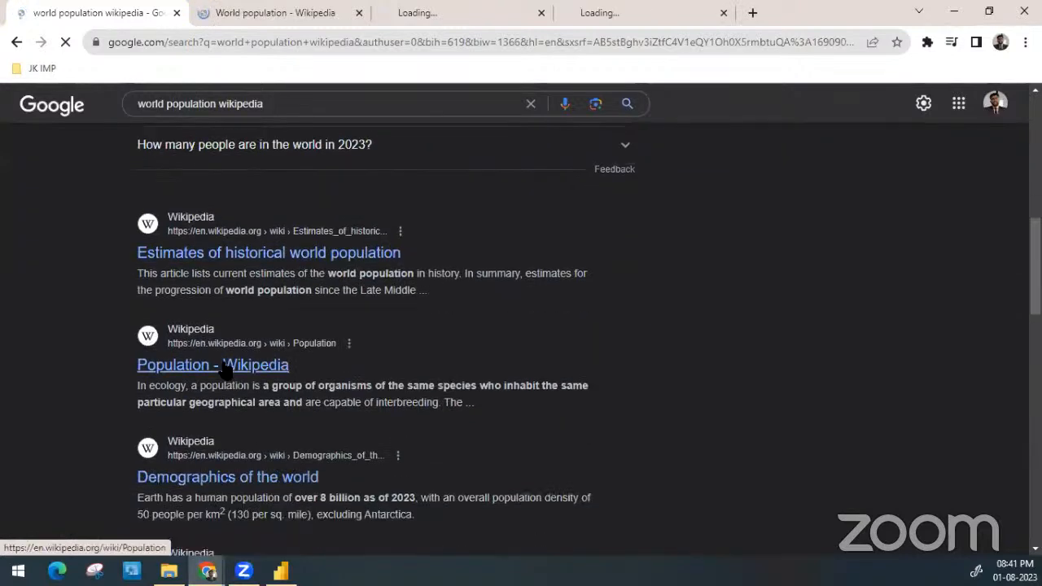
right_click(247, 374)
click(251, 377)
Examine the World population article's tables on population by region, the ten most populous countries and the most densely populated countries
key(ctrl+Tab)
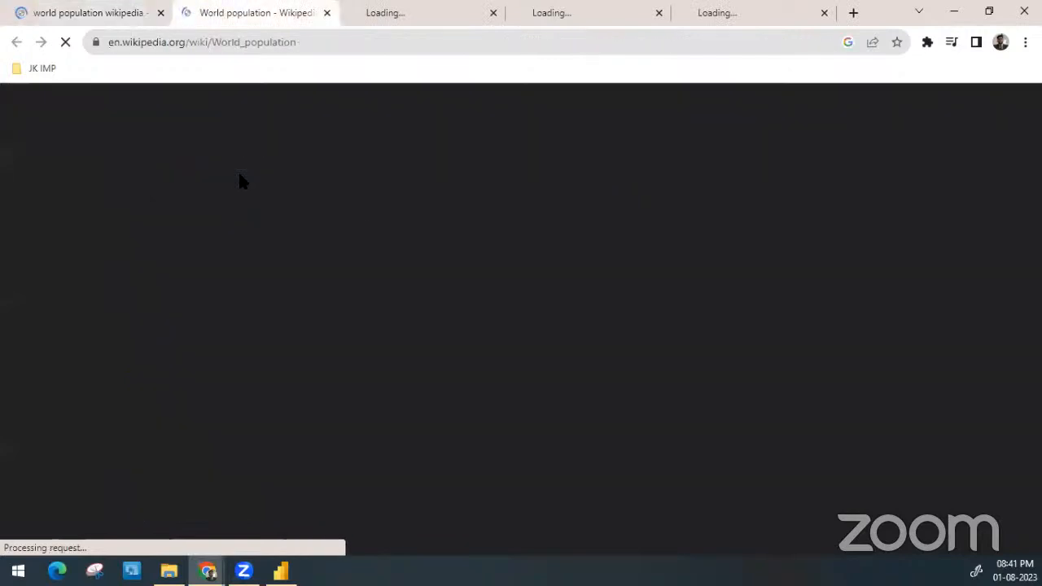
click(46, 6)
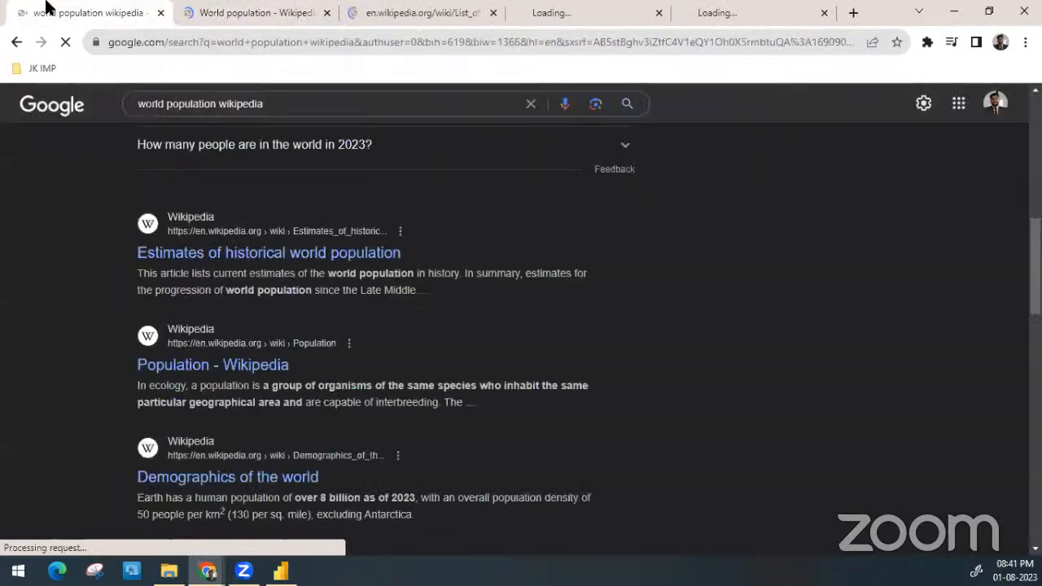
click(256, 9)
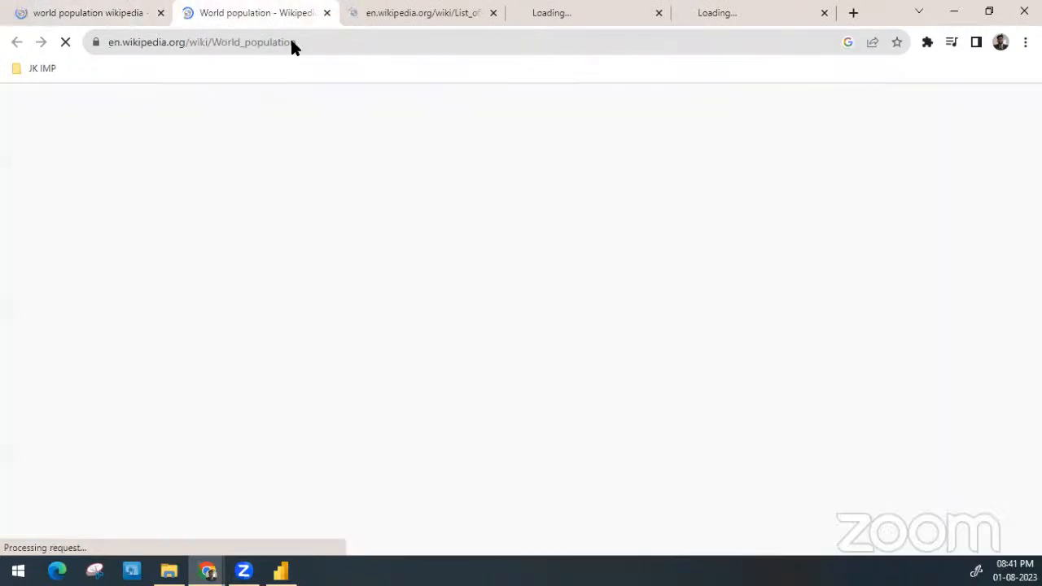
scroll(306, 179, down, 15)
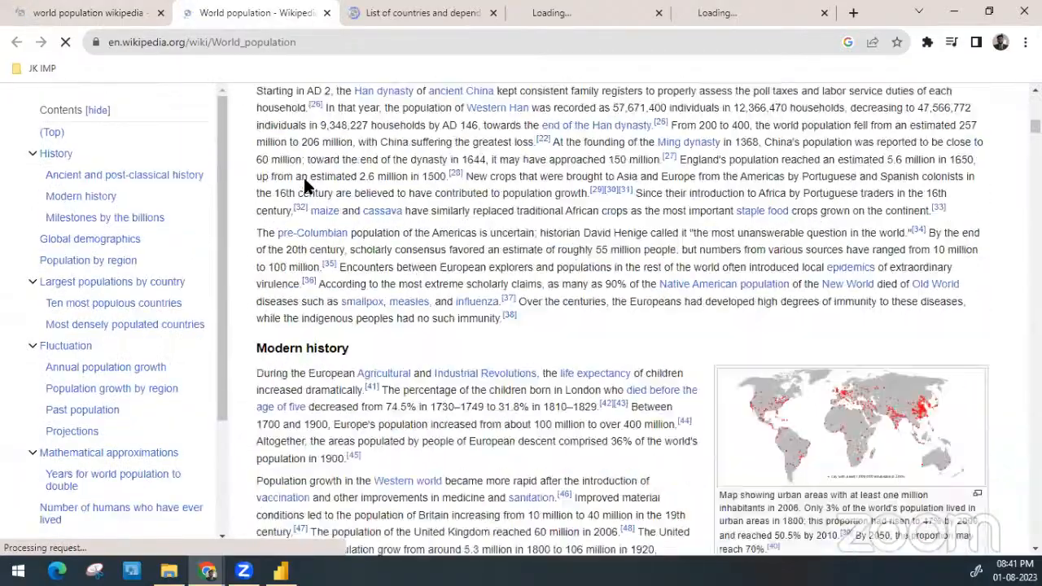
scroll(303, 179, down, 10)
scroll(303, 175, up, 4)
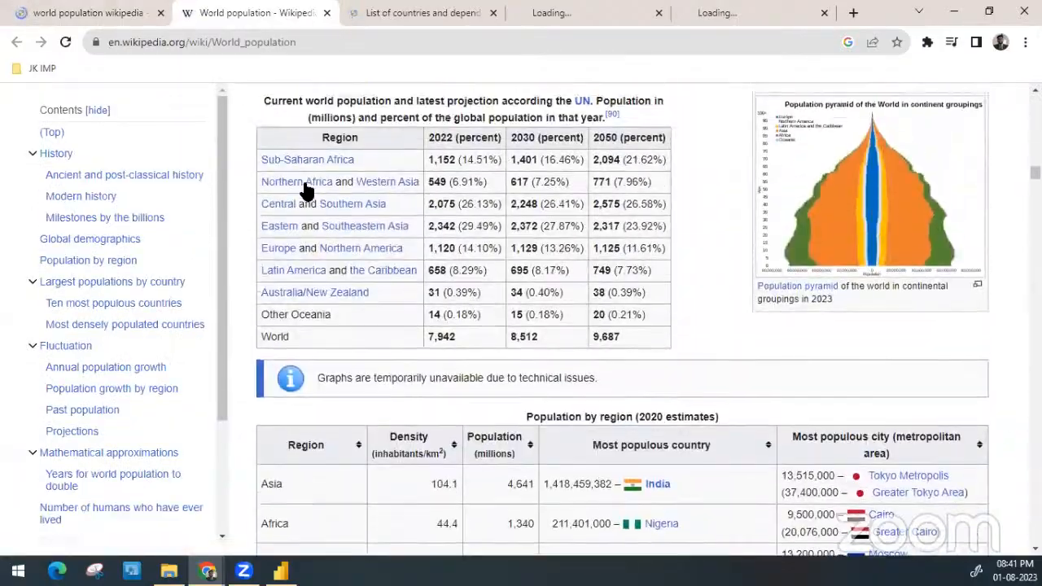
scroll(512, 244, down, 5)
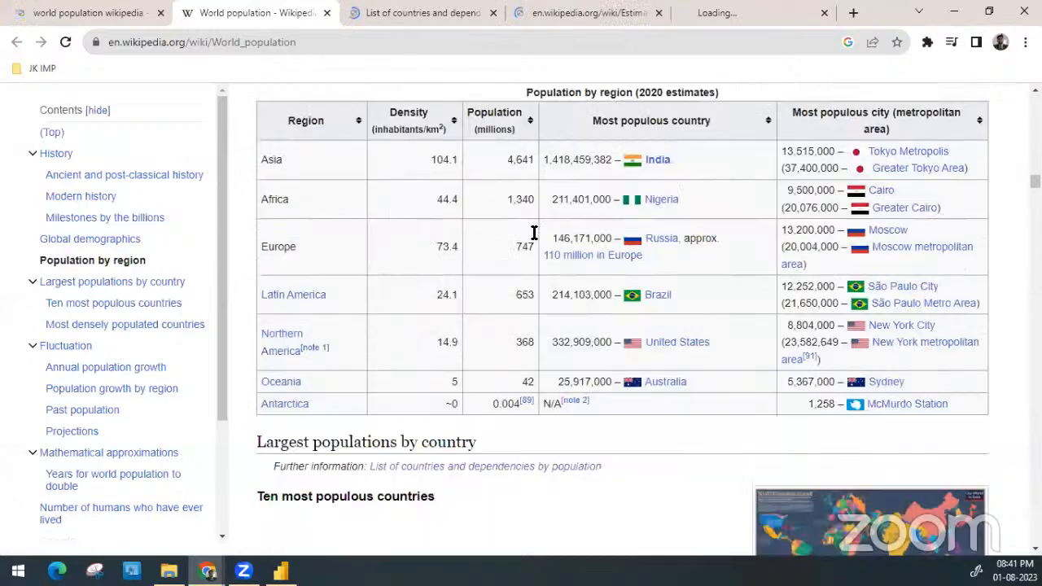
scroll(492, 296, down, 3)
scroll(492, 295, up, 7)
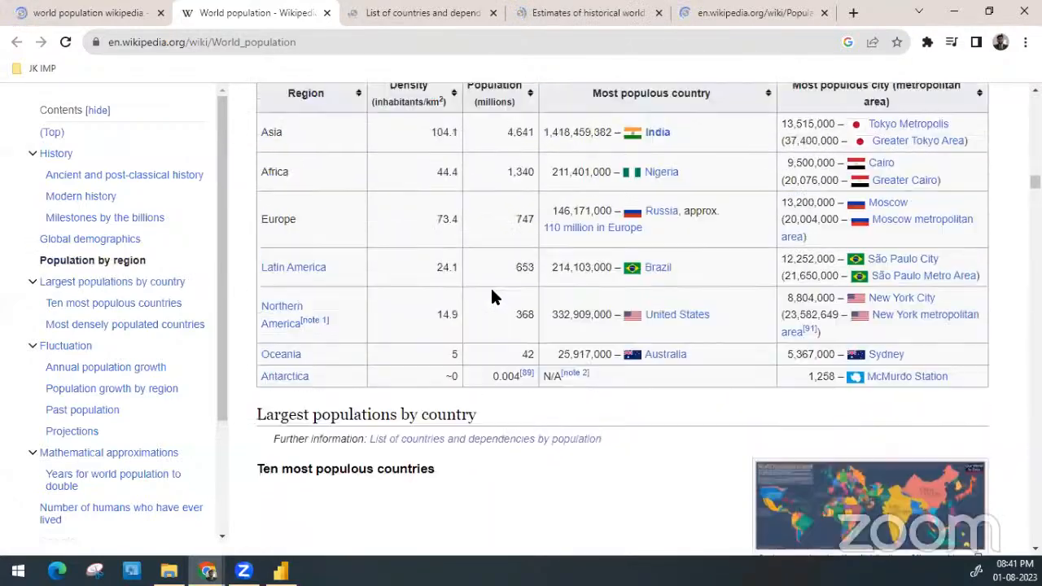
scroll(395, 384, down, 15)
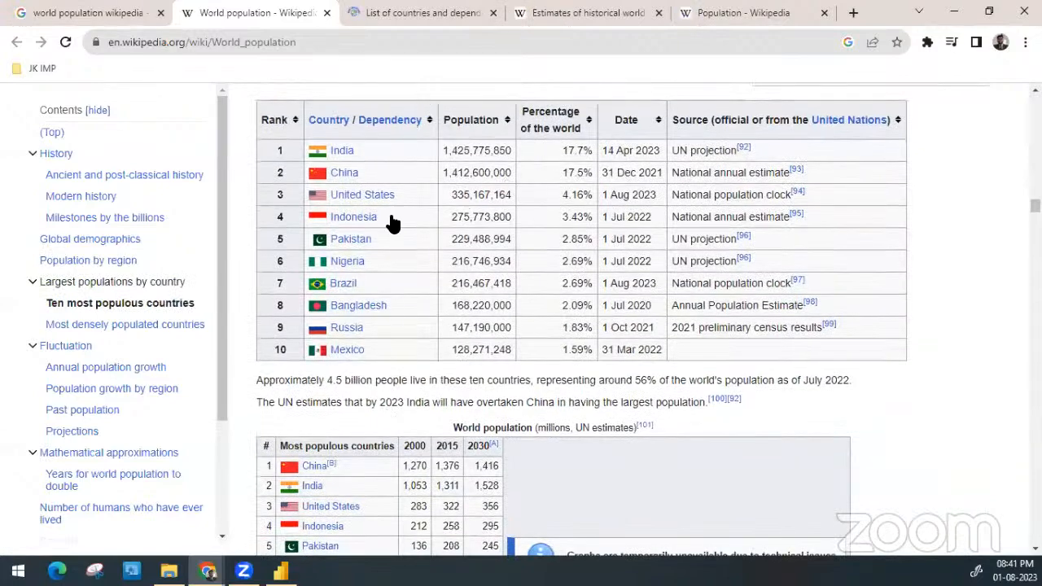
scroll(394, 308, down, 1)
scroll(394, 310, down, 20)
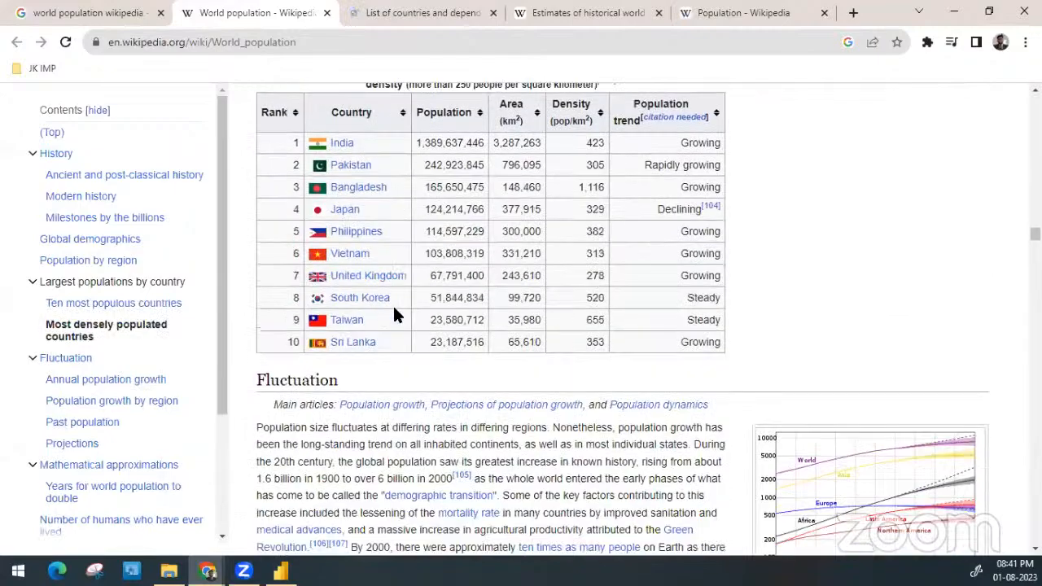
Examine the Global annual population growth table by year in the World population article's Fluctuation section
scroll(393, 308, down, 15)
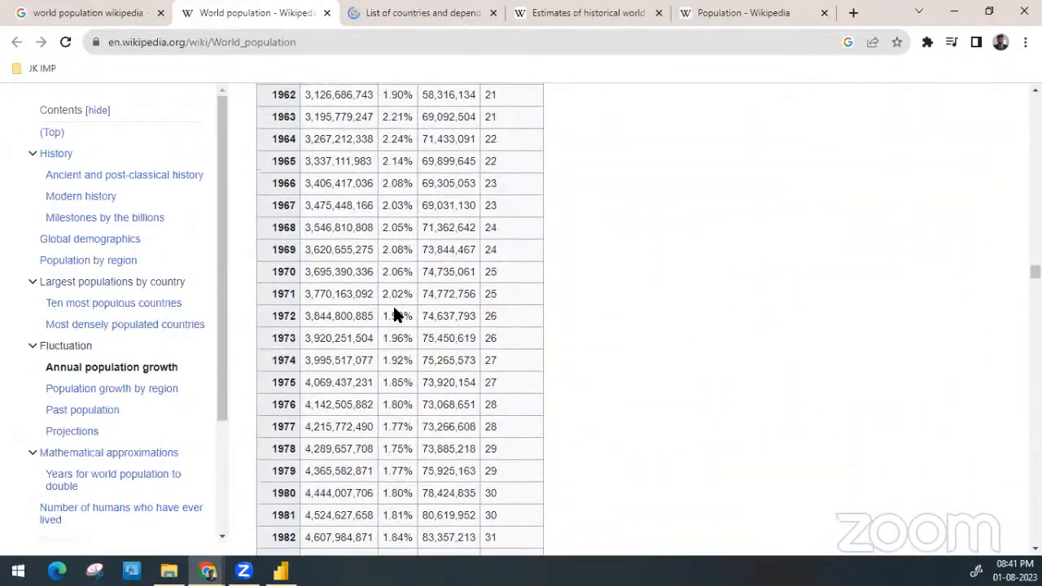
scroll(392, 304, up, 3)
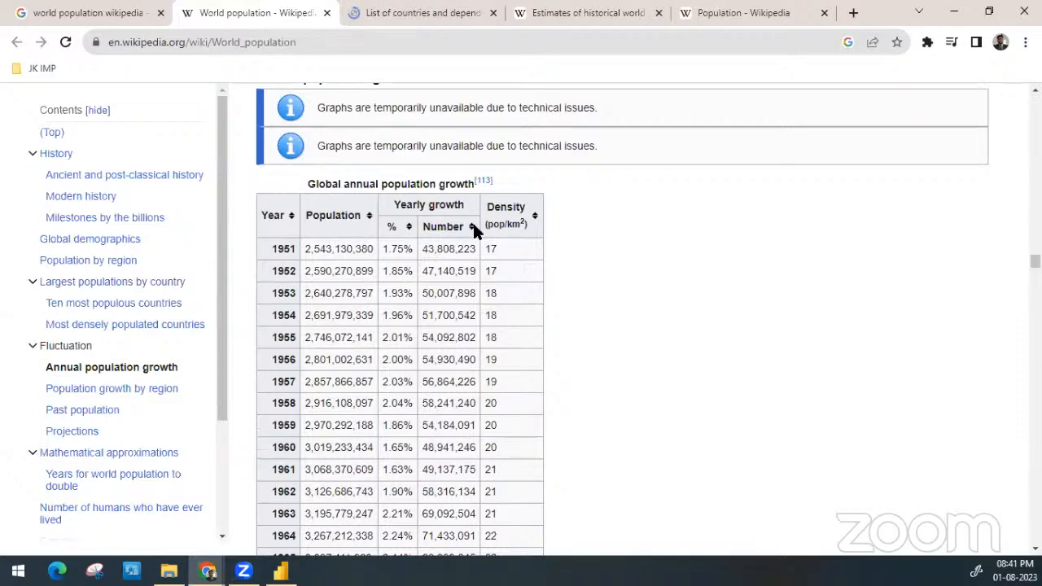
scroll(475, 229, down, 1)
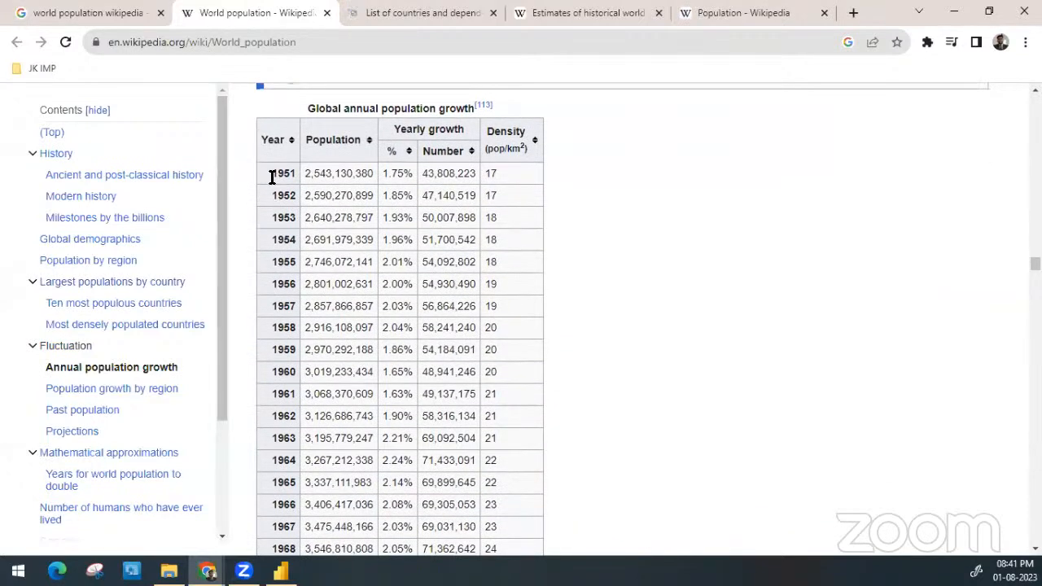
scroll(314, 110, down, 20)
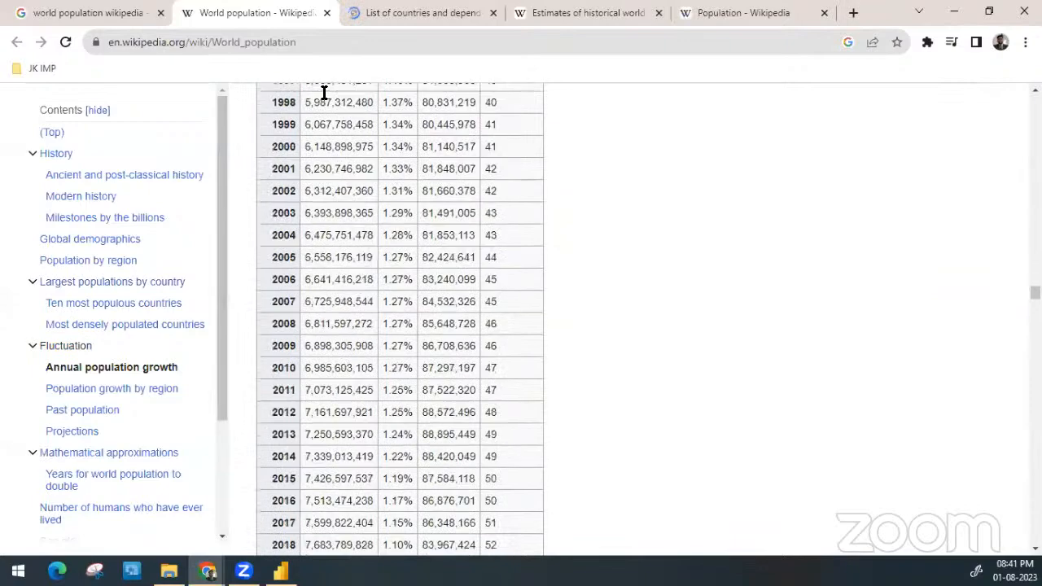
scroll(324, 96, up, 20)
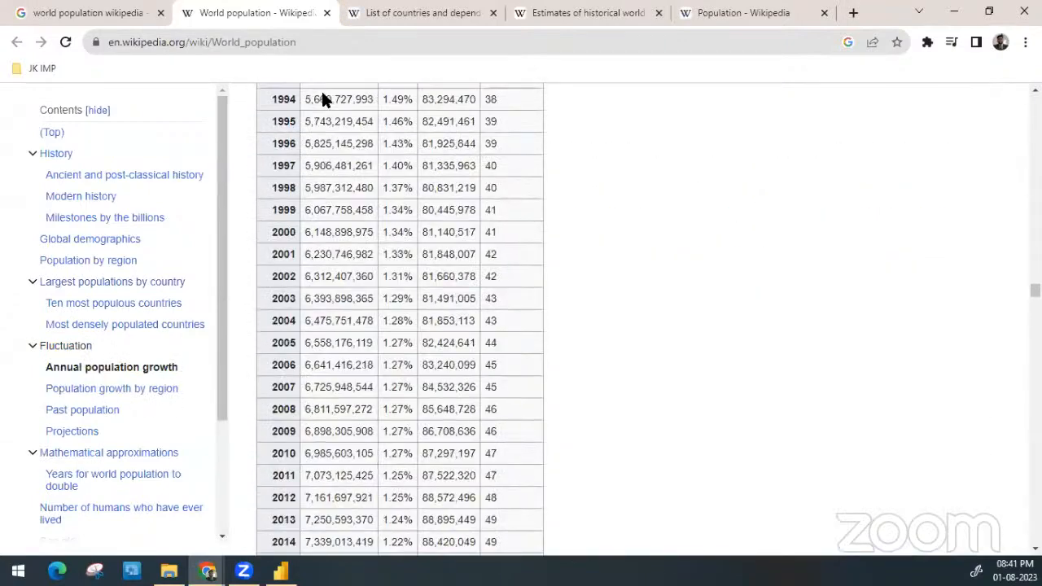
scroll(324, 93, up, 6)
scroll(344, 153, down, 2)
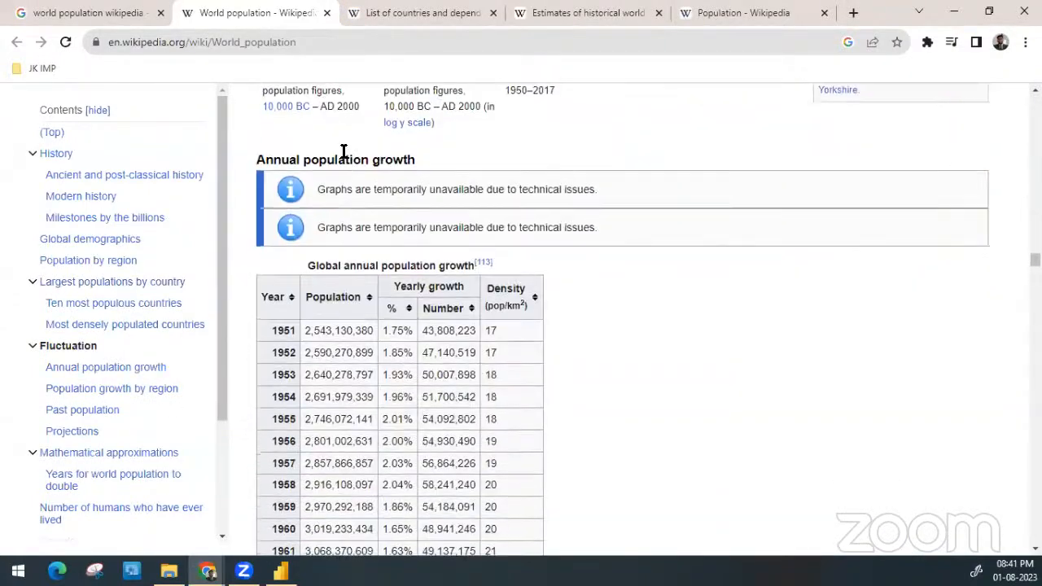
scroll(378, 277, down, 4)
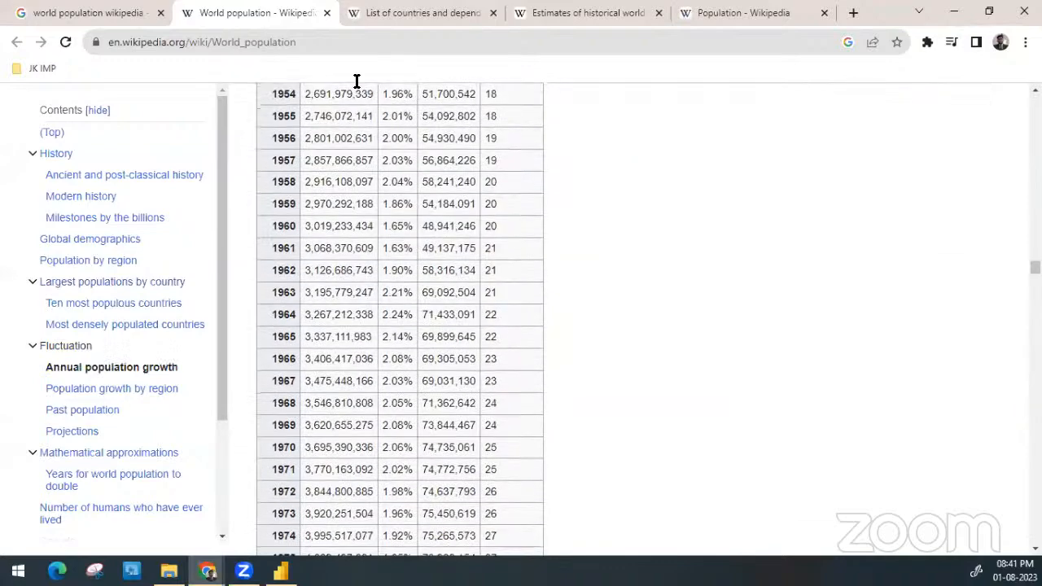
scroll(335, 376, down, 3)
scroll(332, 375, up, 7)
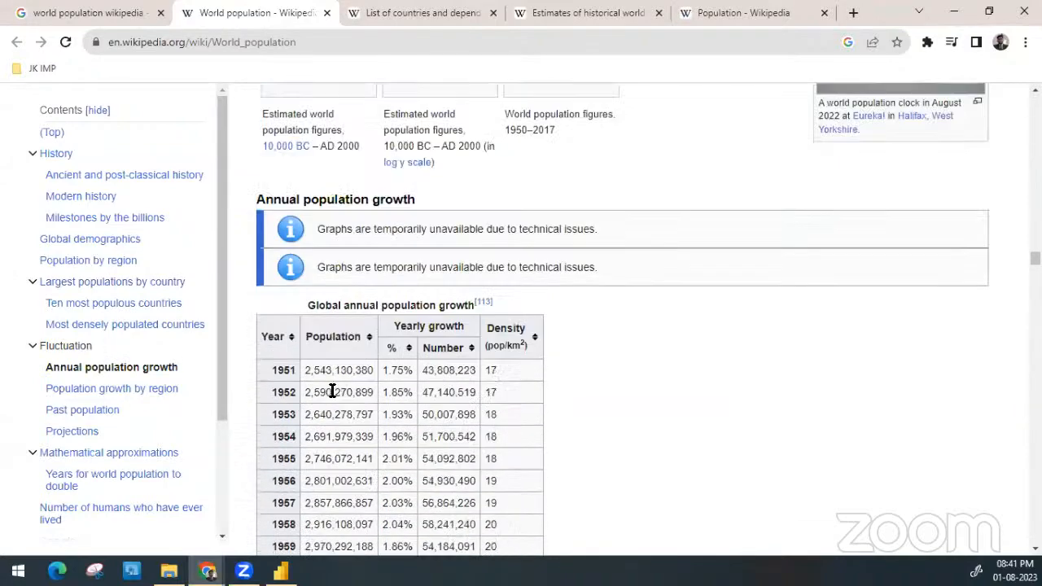
scroll(329, 393, down, 1)
scroll(407, 399, down, 13)
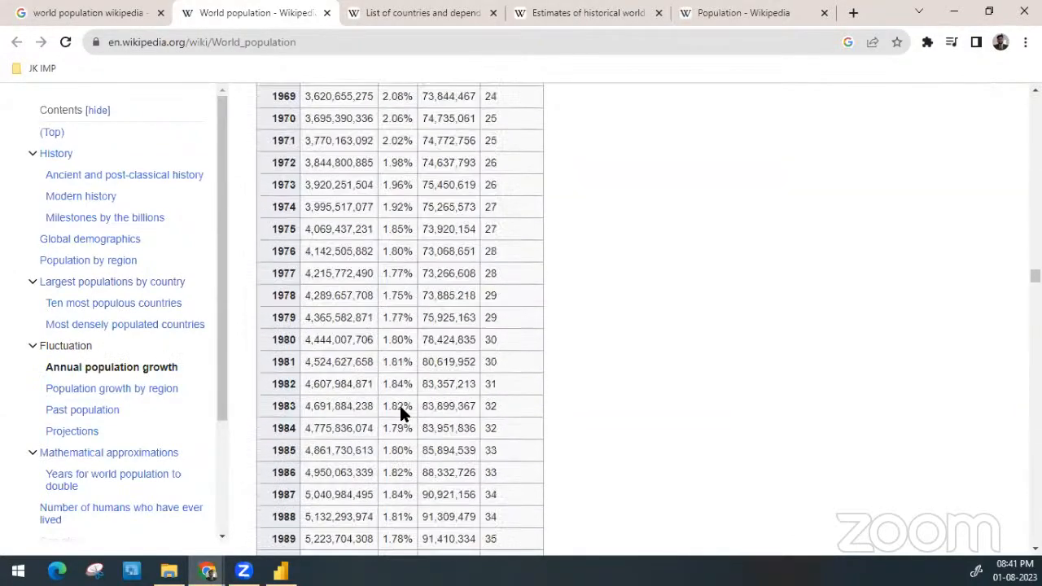
Look through the World population article's regional growth, past population and projection tables down to the citations, and close the article
scroll(401, 414, down, 10)
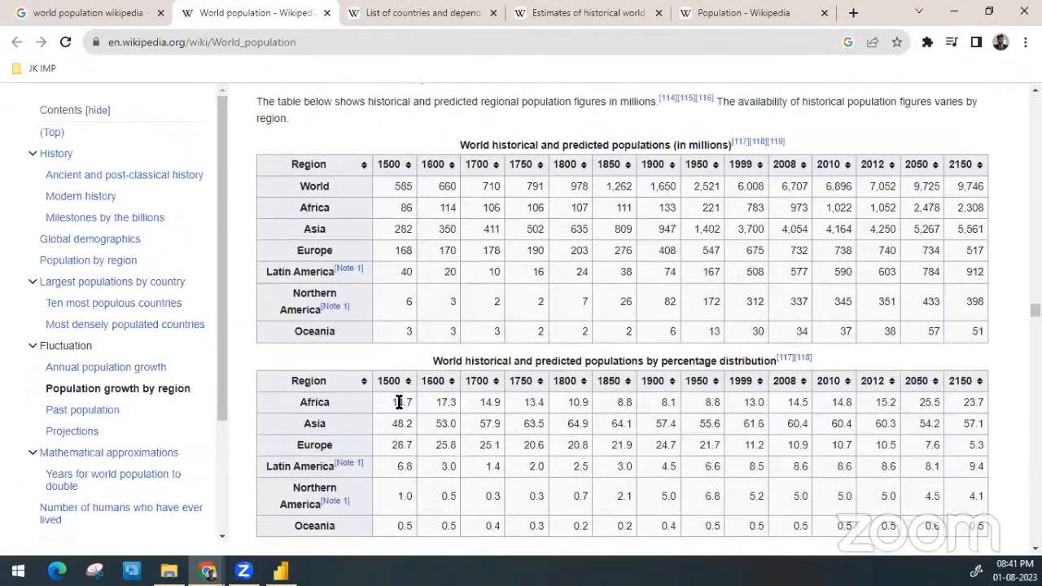
scroll(399, 402, down, 10)
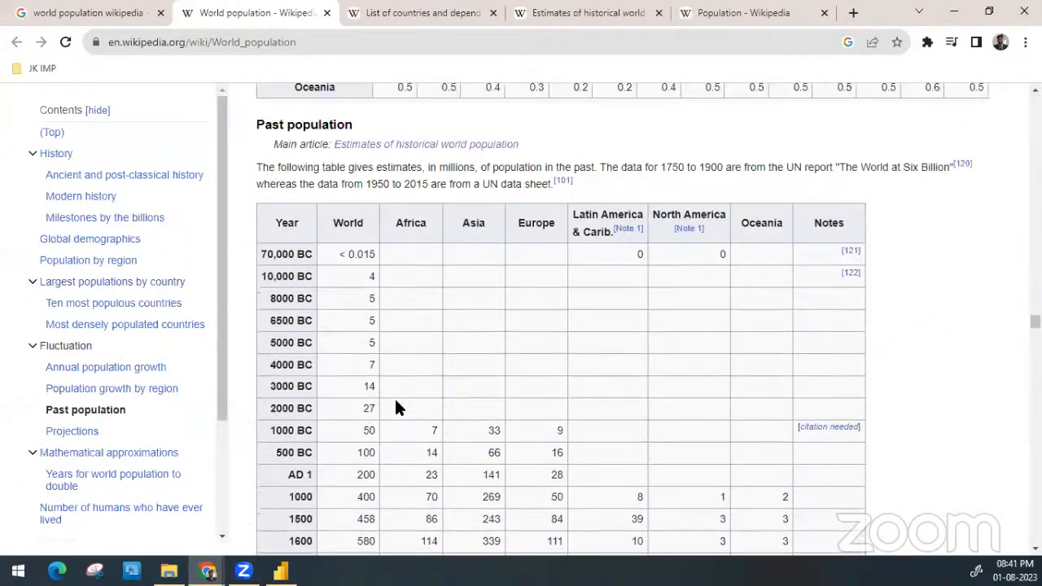
scroll(399, 408, down, 15)
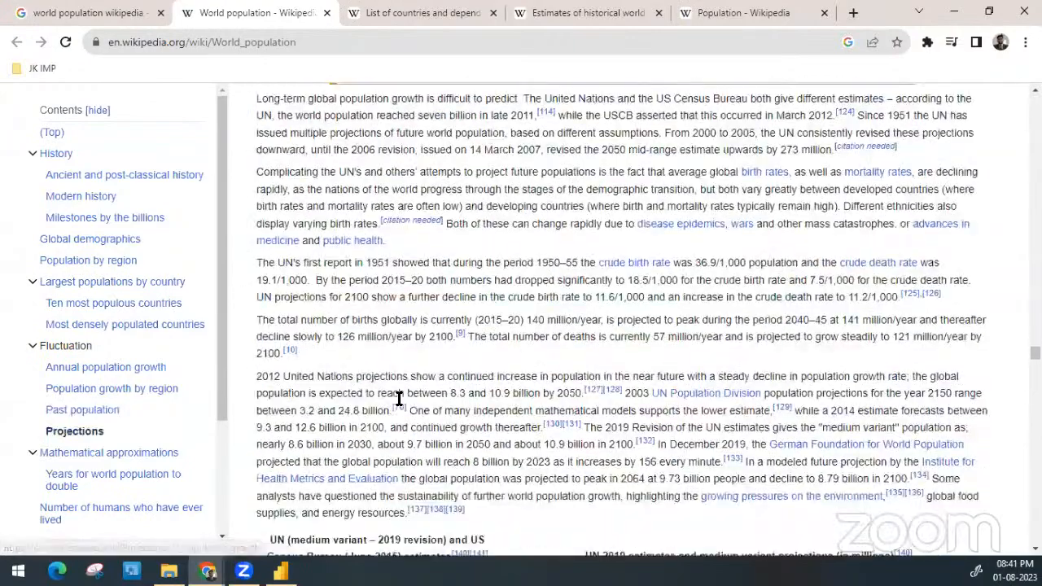
scroll(399, 399, down, 10)
scroll(395, 402, up, 6)
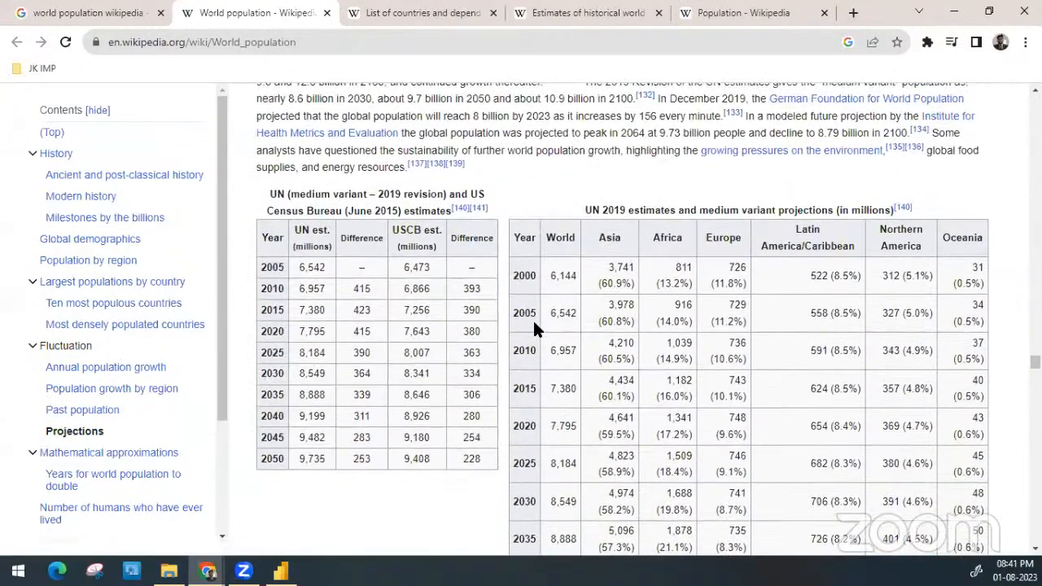
scroll(532, 318, down, 20)
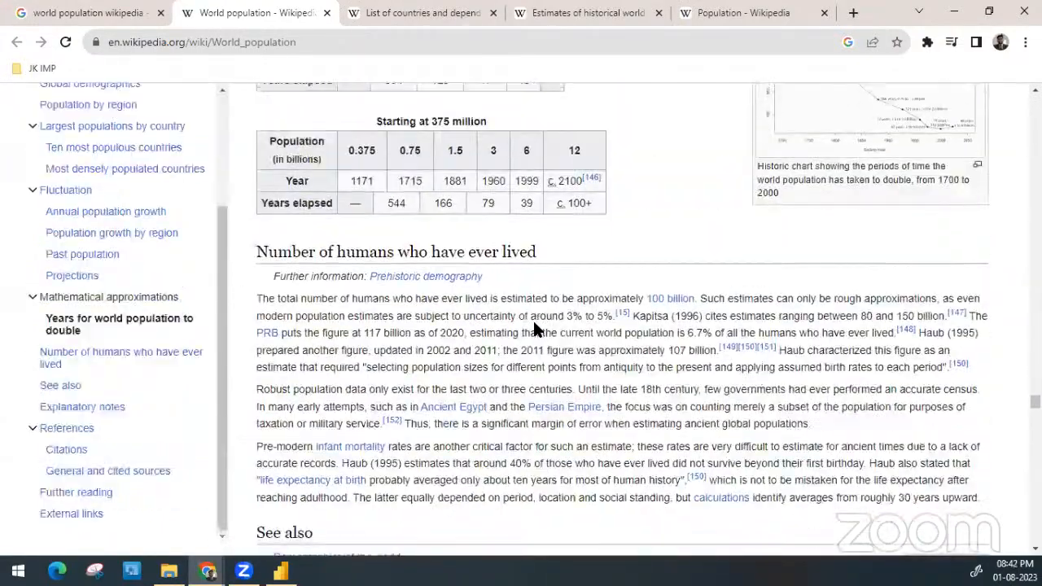
scroll(535, 328, down, 20)
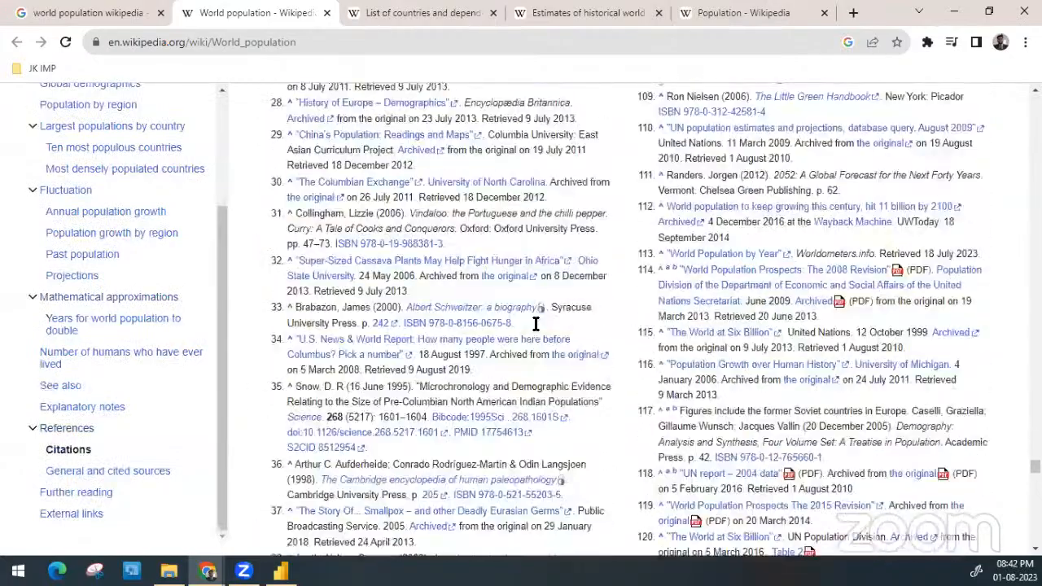
scroll(532, 318, down, 5)
key(ctrl+w)
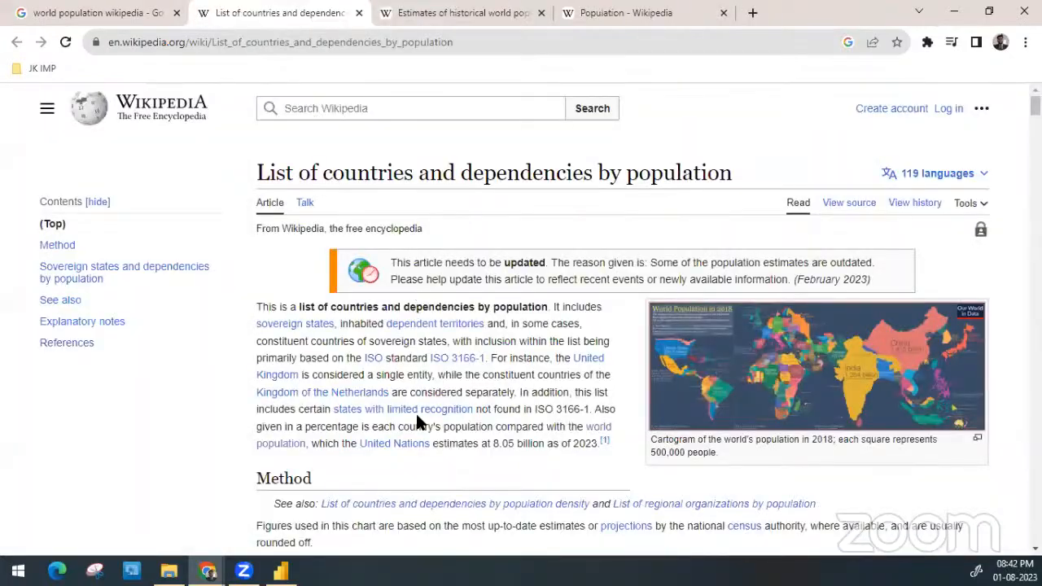
Examine the Sovereign states and dependencies by population table in the List of countries and dependencies by population article, down to the explanatory notes
scroll(416, 421, down, 10)
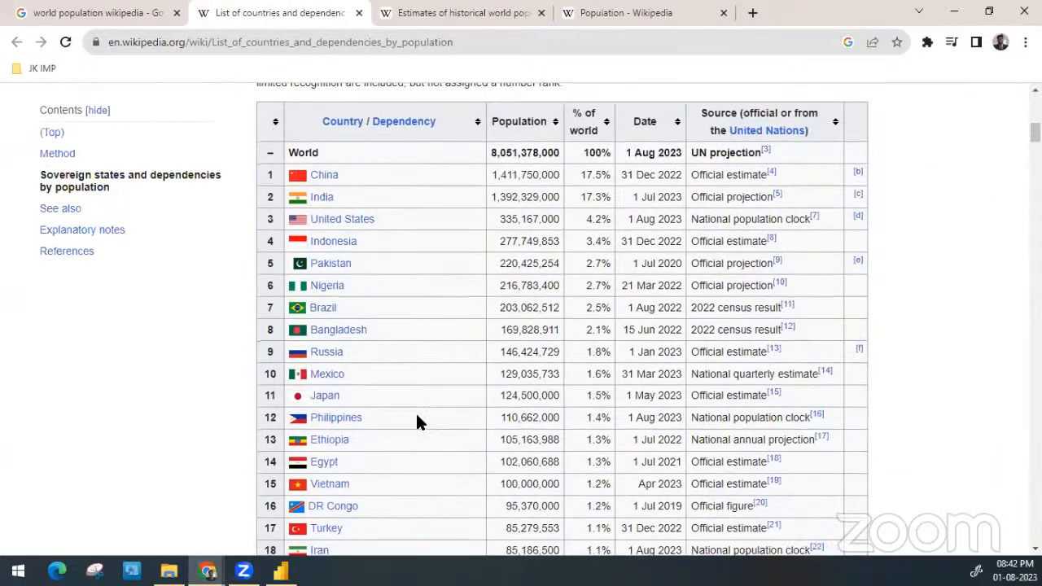
scroll(416, 421, up, 10)
scroll(416, 421, down, 8)
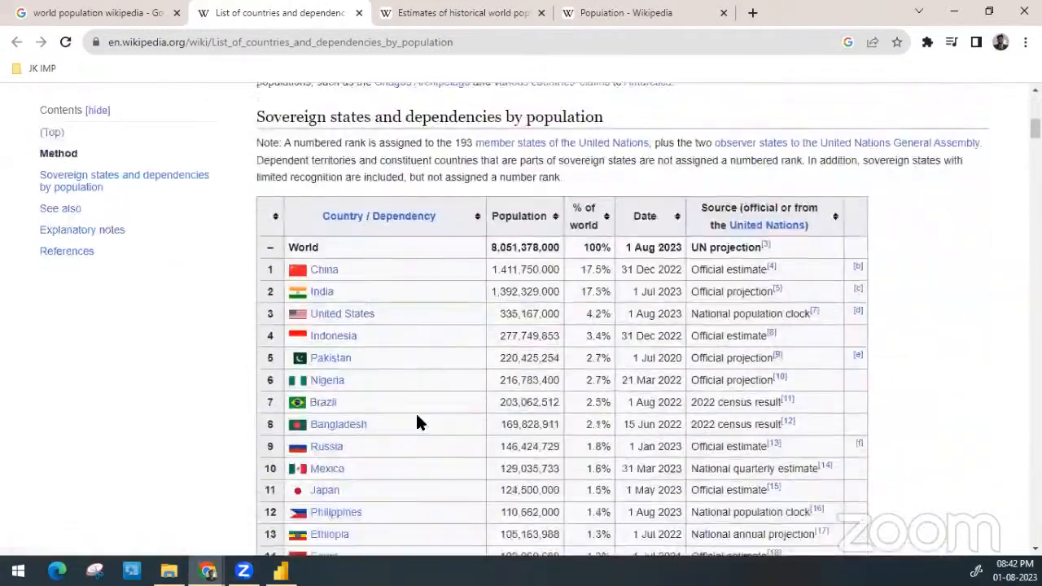
scroll(417, 421, down, 3)
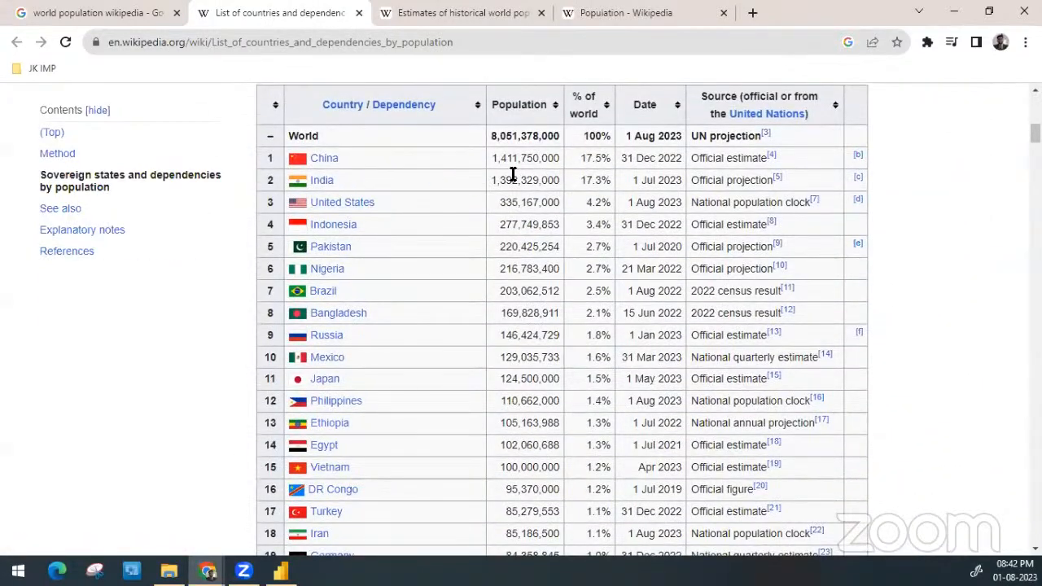
scroll(512, 175, down, 15)
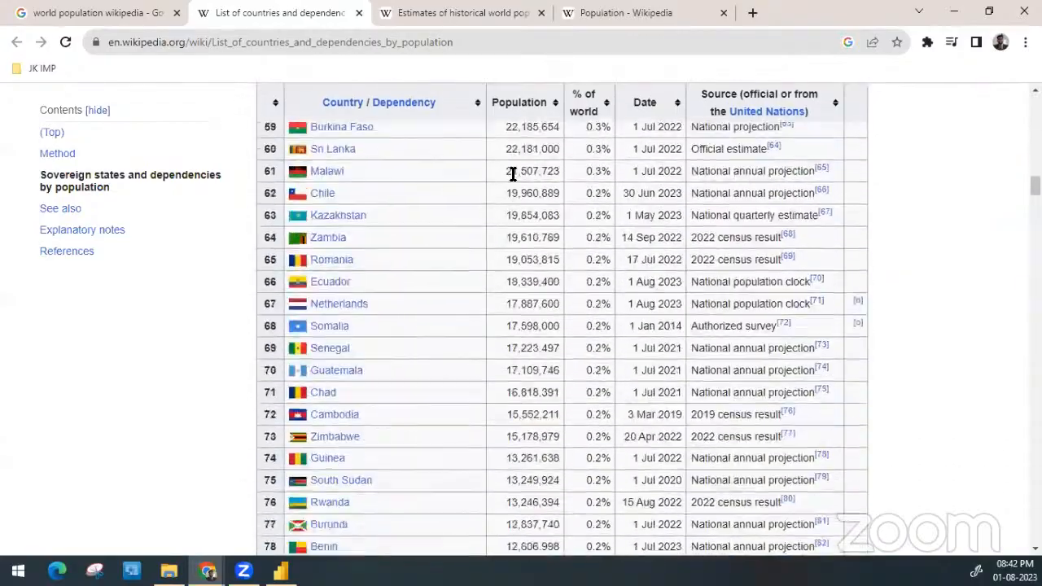
scroll(512, 175, down, 20)
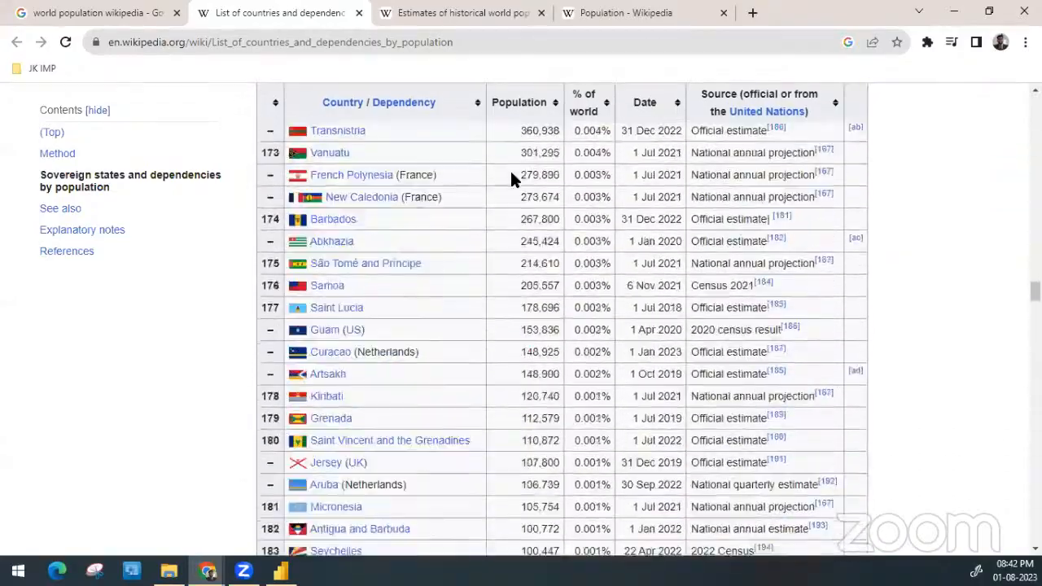
scroll(513, 179, down, 17)
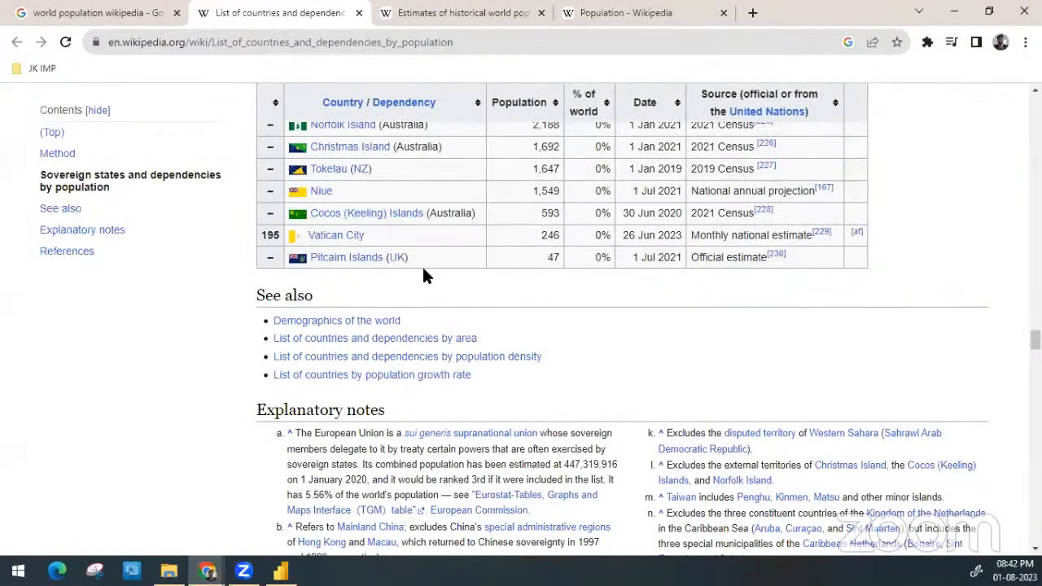
scroll(423, 277, up, 18)
scroll(429, 275, up, 20)
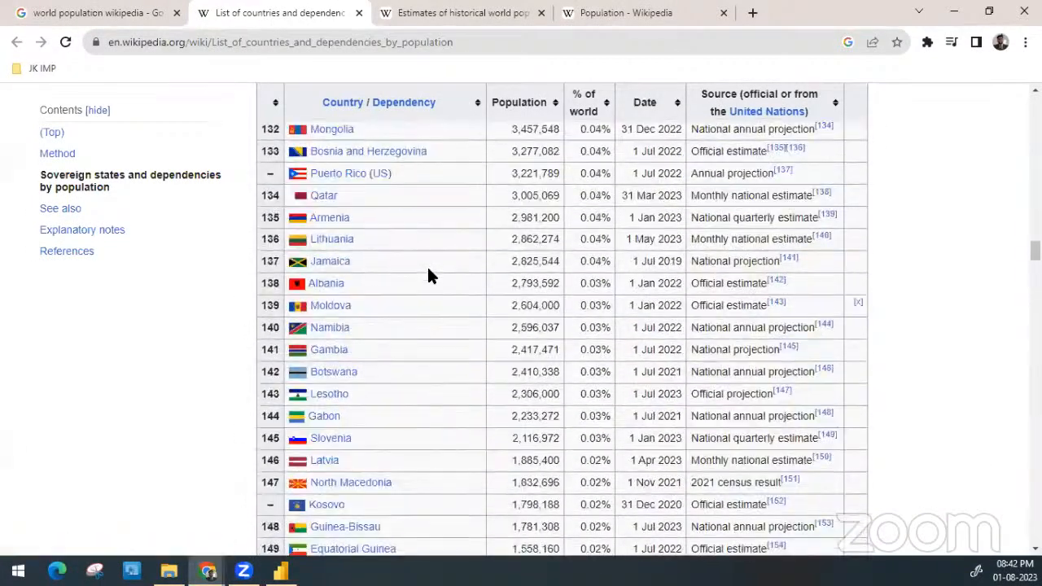
scroll(428, 275, down, 10)
scroll(428, 276, down, 20)
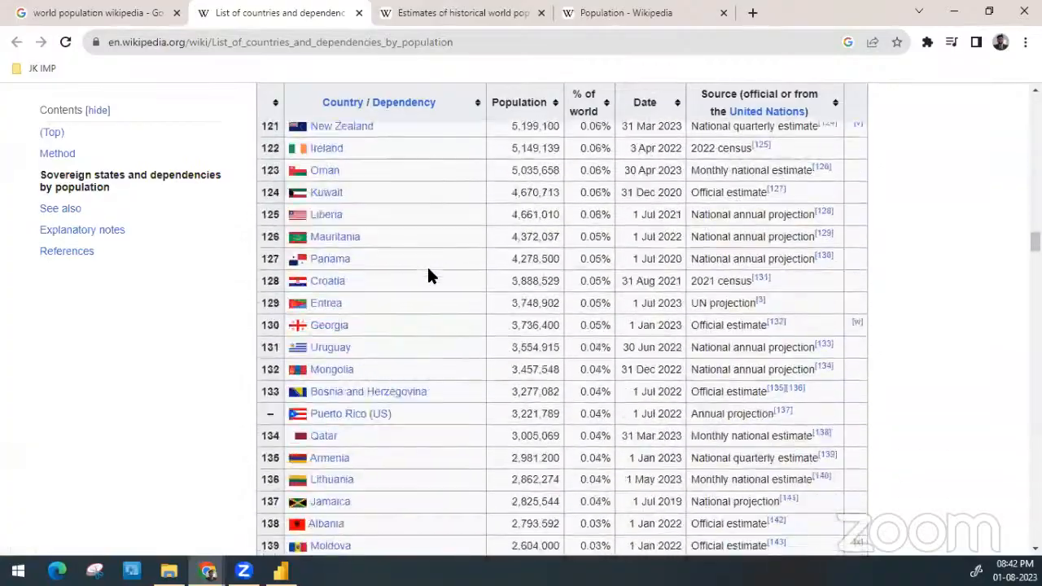
scroll(429, 277, up, 20)
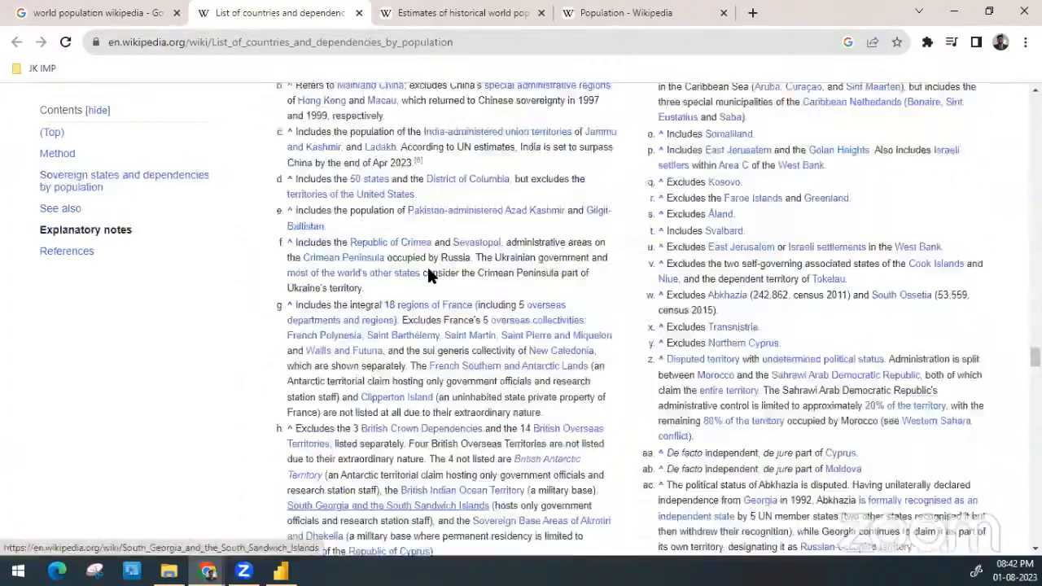
scroll(411, 368, up, 20)
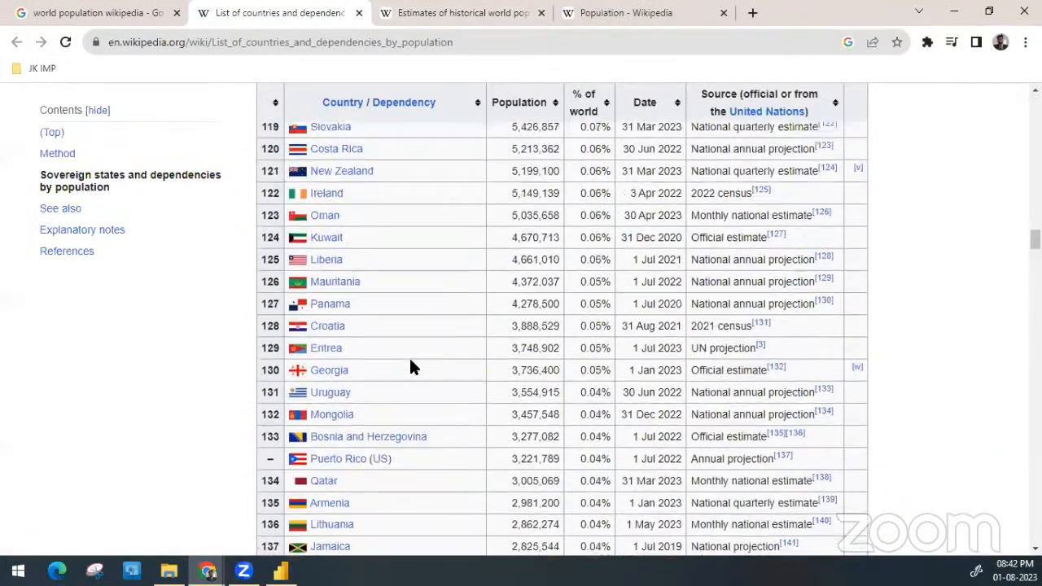
scroll(477, 239, up, 10)
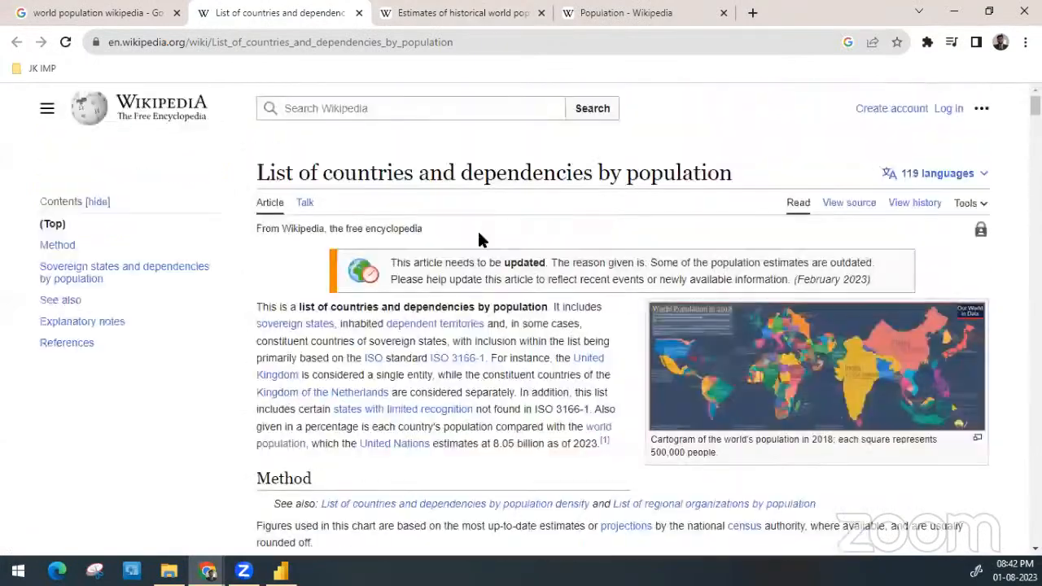
scroll(447, 345, down, 15)
scroll(447, 348, up, 1)
scroll(447, 348, up, 1)
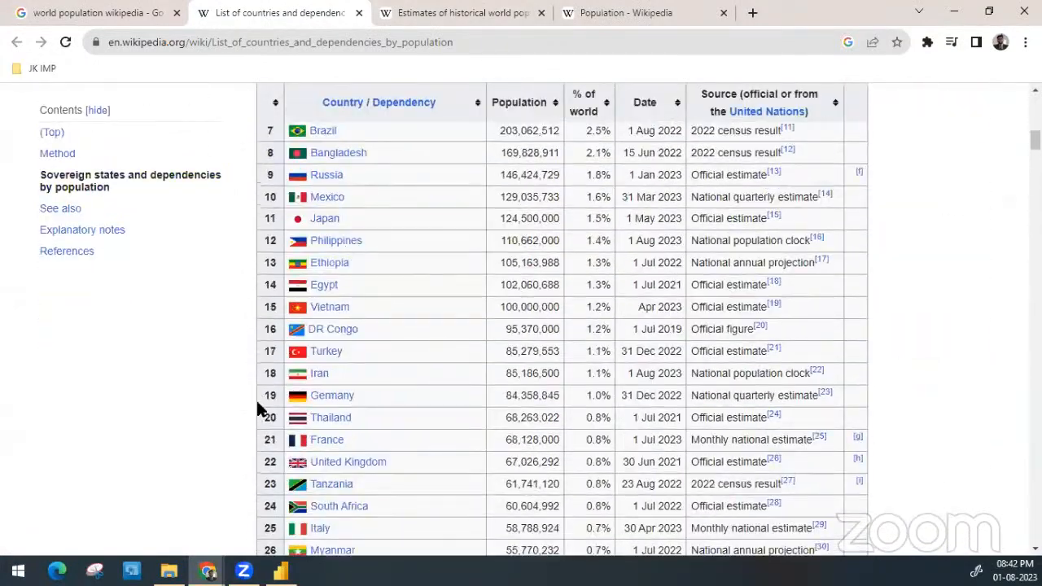
Look through the Estimates of historical world population article's tables by year, world region and country, and close the article
click(460, 13)
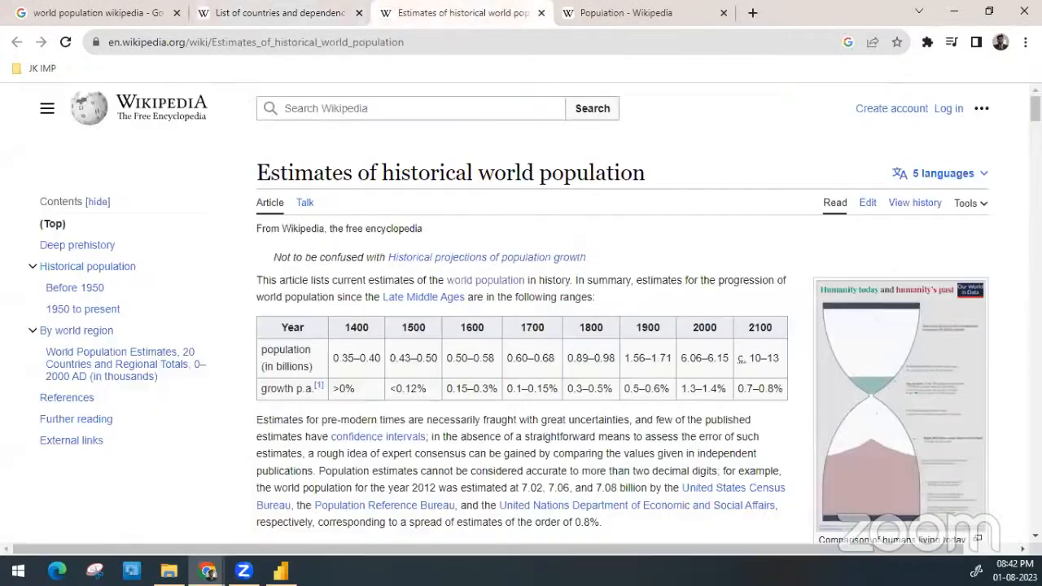
scroll(382, 367, down, 5)
scroll(383, 377, down, 5)
scroll(383, 377, up, 2)
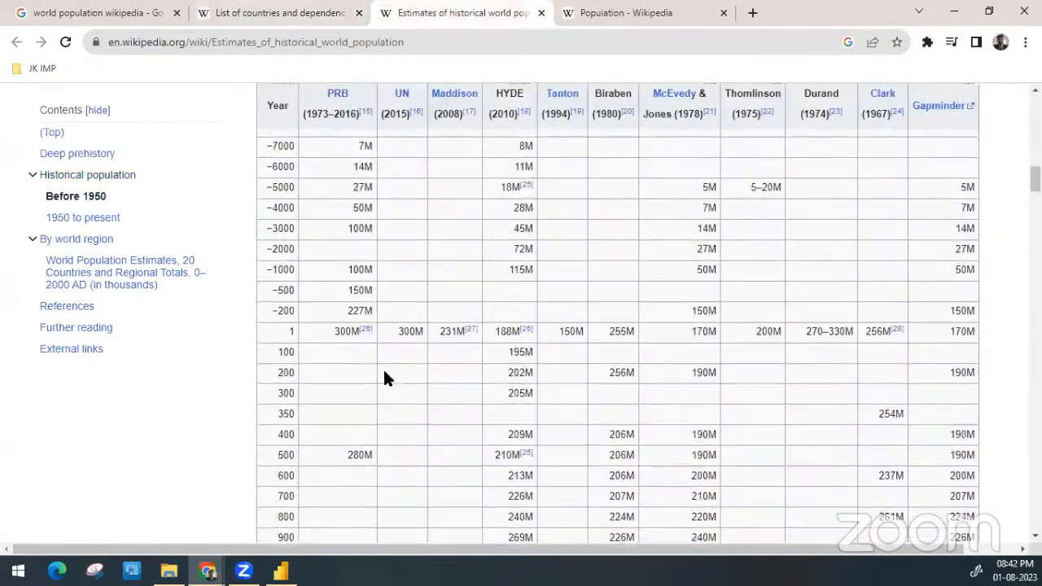
scroll(374, 343, down, 10)
scroll(373, 342, down, 20)
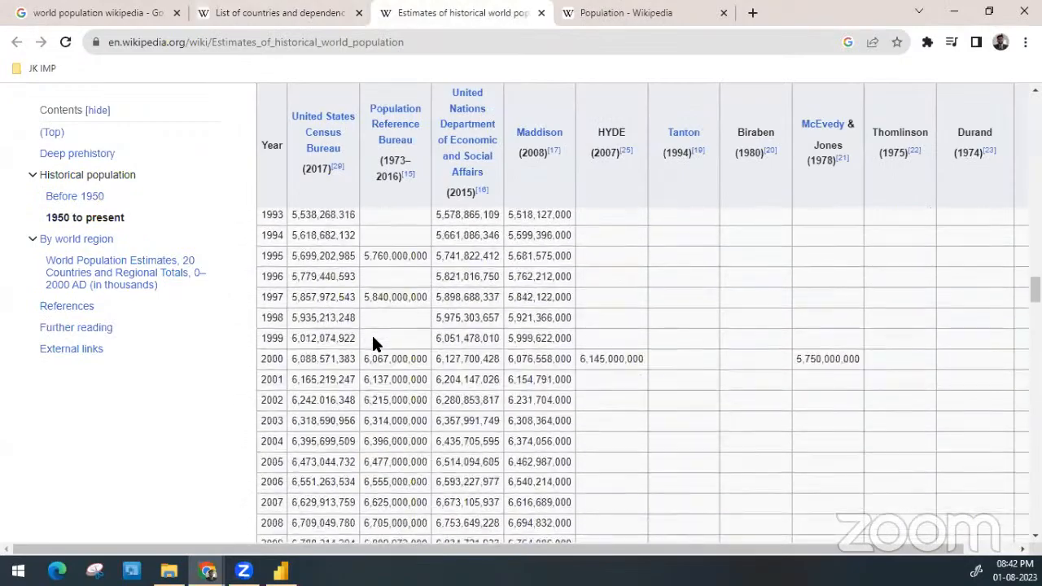
scroll(372, 342, down, 4)
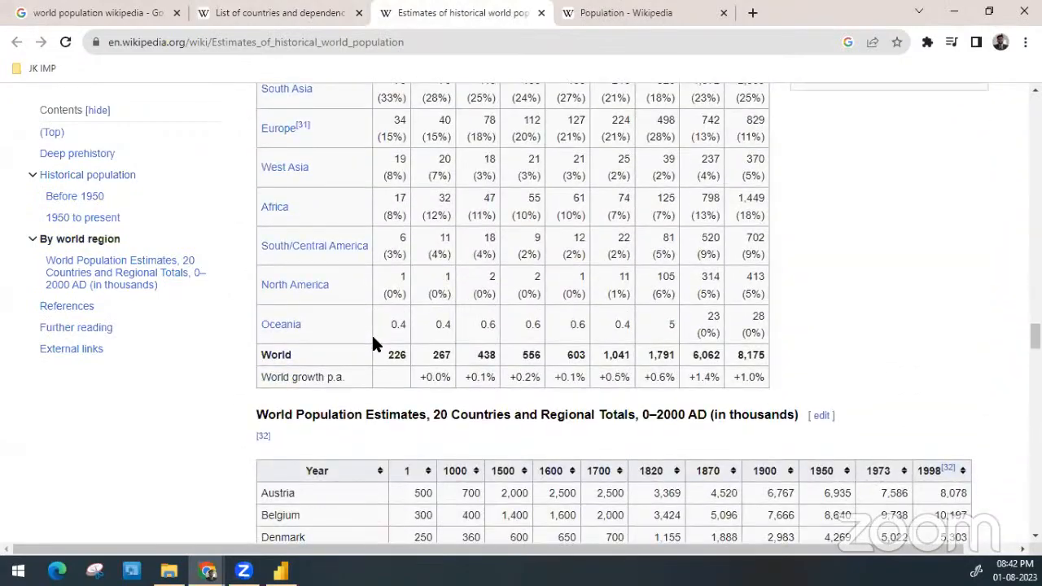
scroll(372, 341, down, 12)
scroll(371, 337, up, 3)
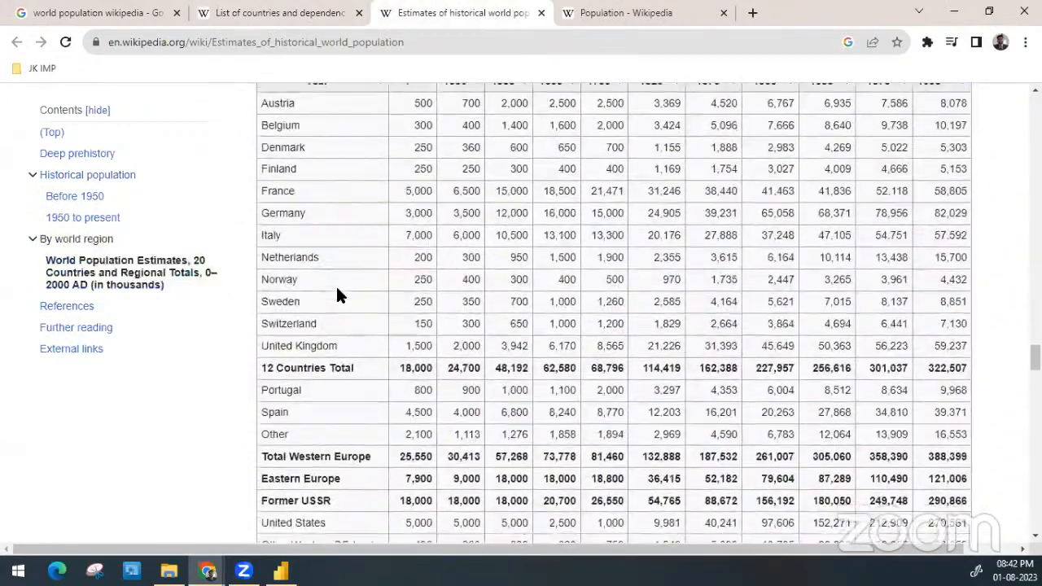
scroll(336, 295, down, 10)
key(ctrl+w)
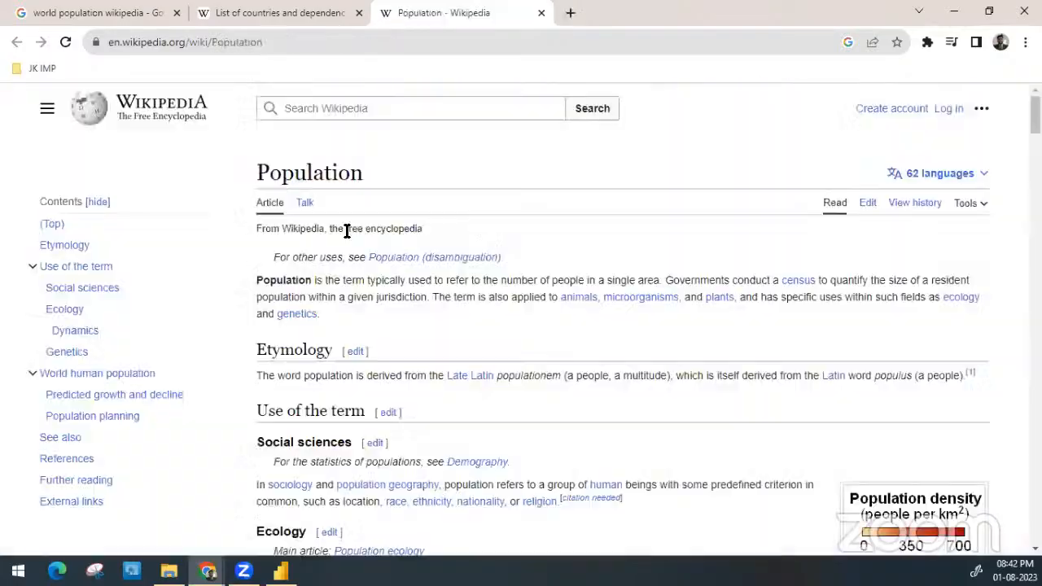
Skim the Population article down to its Population planning section for usable tables, and close the article
scroll(341, 375, down, 10)
scroll(338, 342, down, 6)
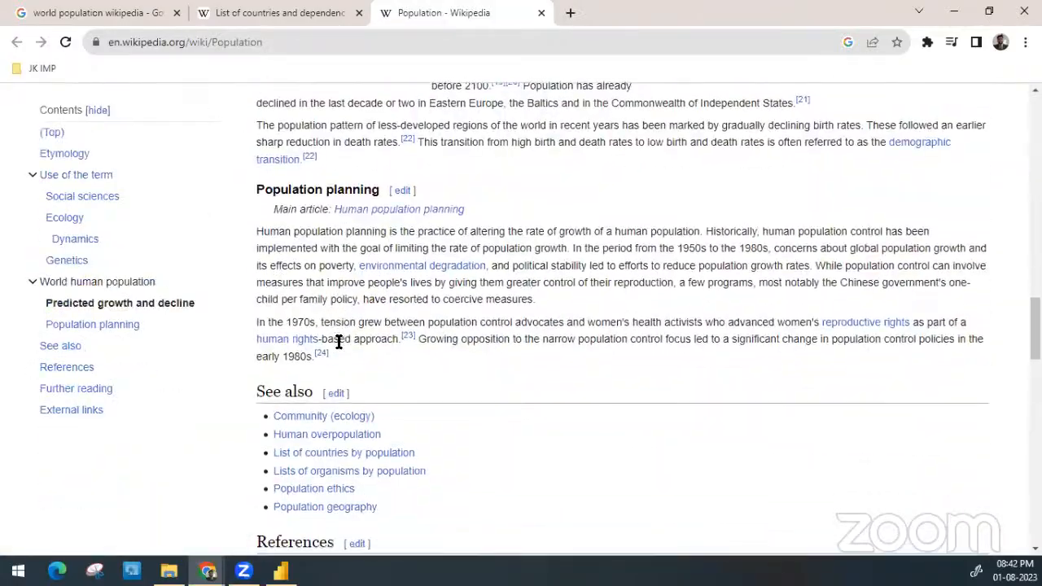
key(ctrl+w)
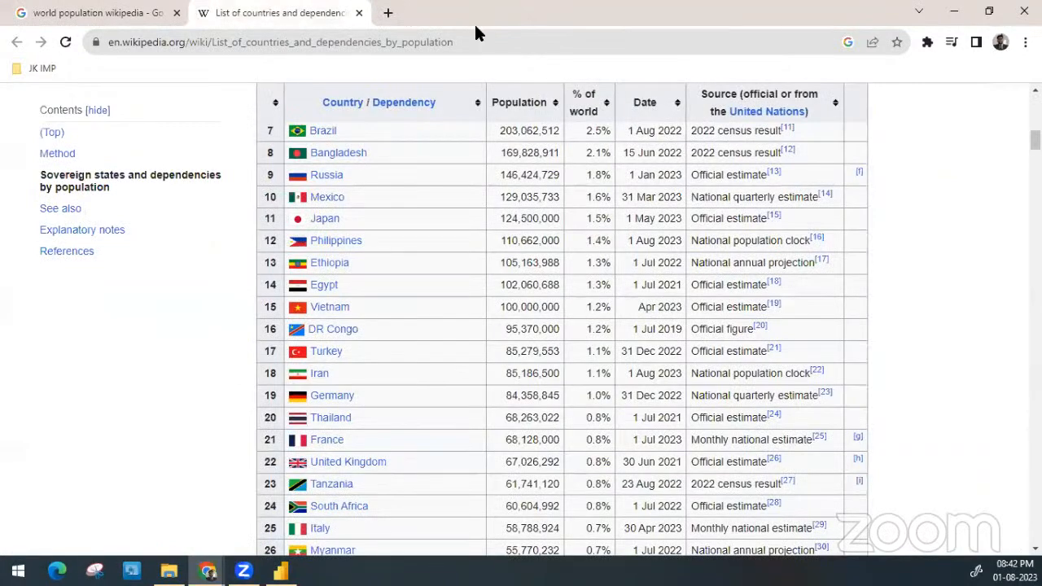
Copy the web address of the List of countries and dependencies by population article
scroll(387, 155, up, 10)
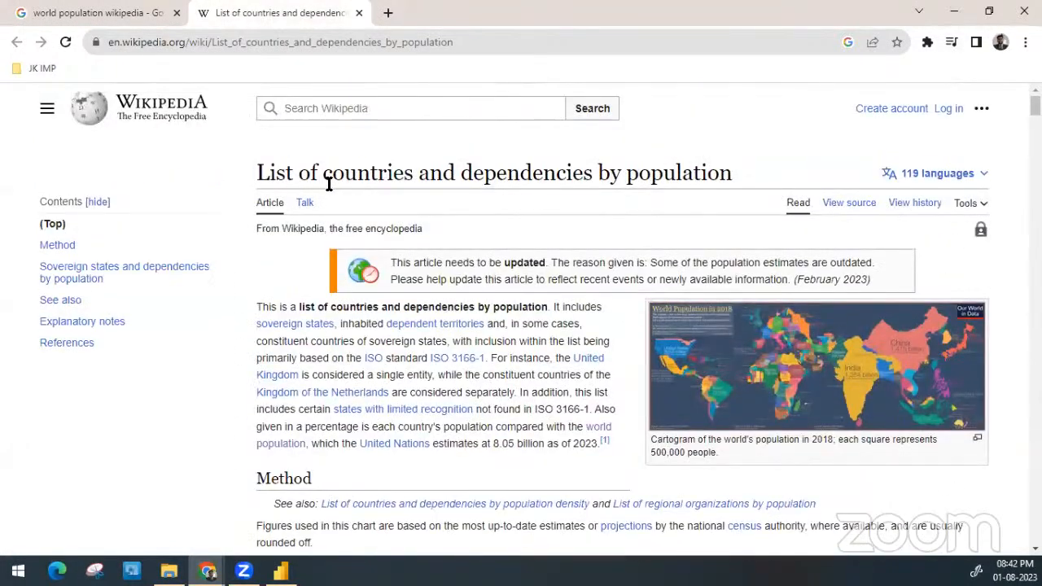
scroll(539, 179, down, 5)
scroll(539, 179, down, 5)
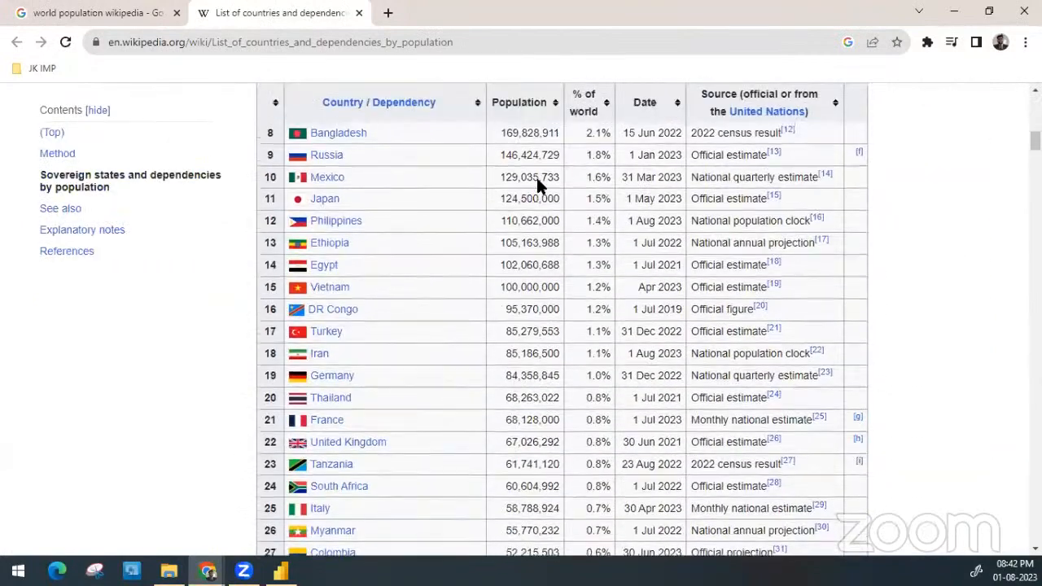
scroll(541, 178, up, 2)
click(476, 41)
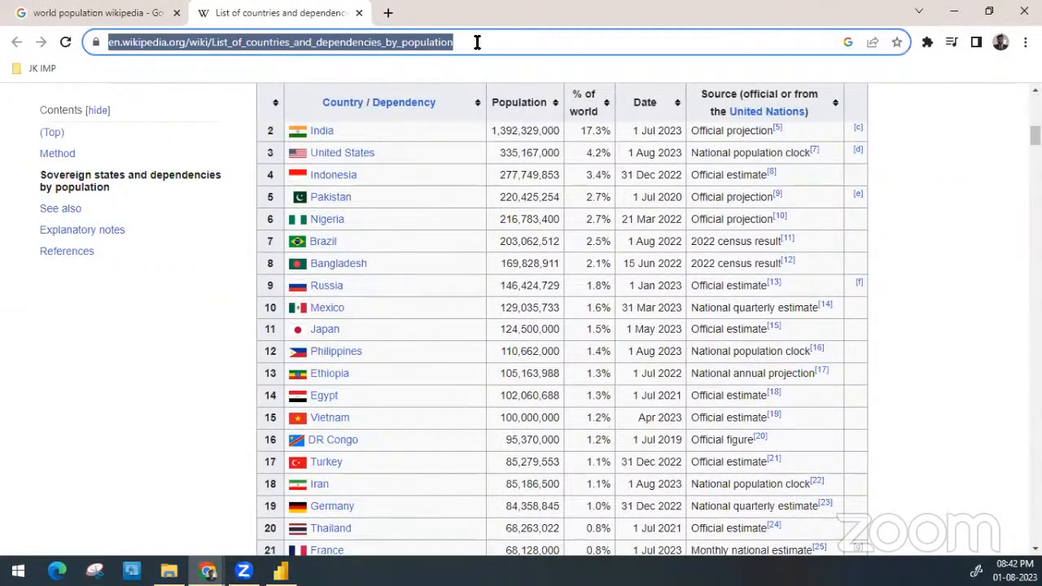
key(ctrl+c)
key(alt+Tab)
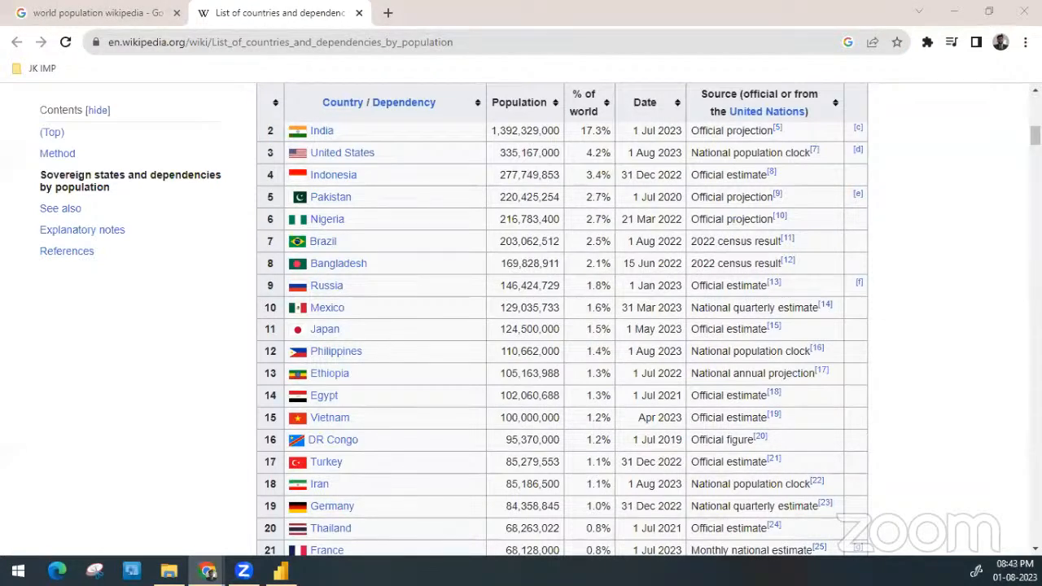
click(459, 41)
click(459, 41)
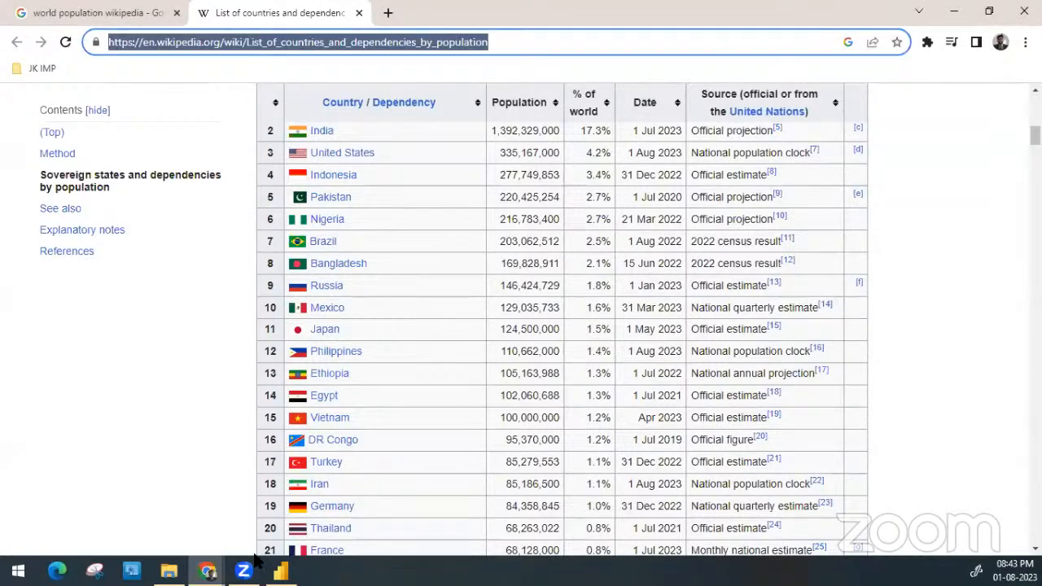
Switch to Power BI Desktop and add a new report page named Web Scrap
click(280, 569)
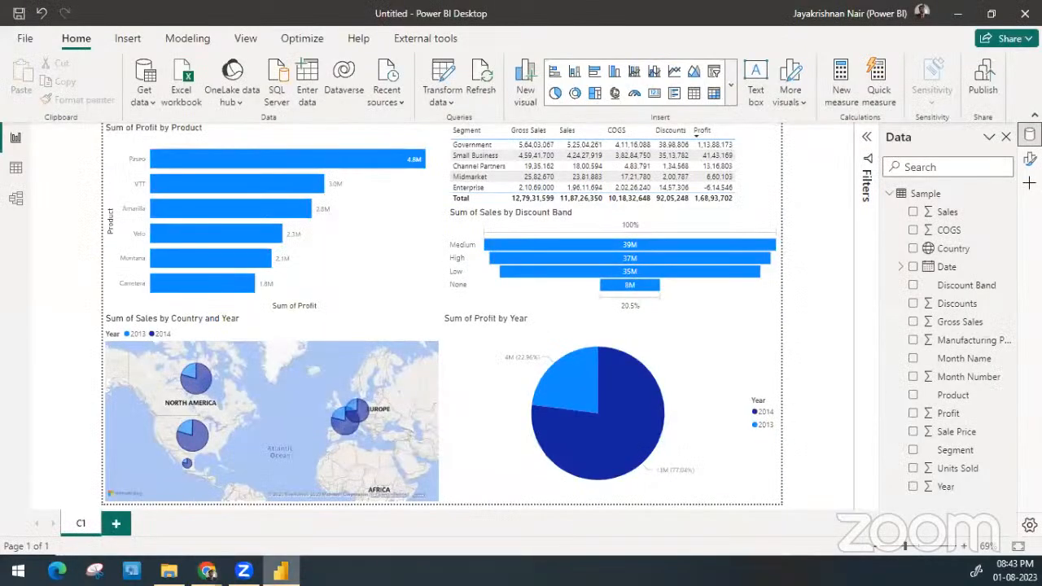
click(120, 525)
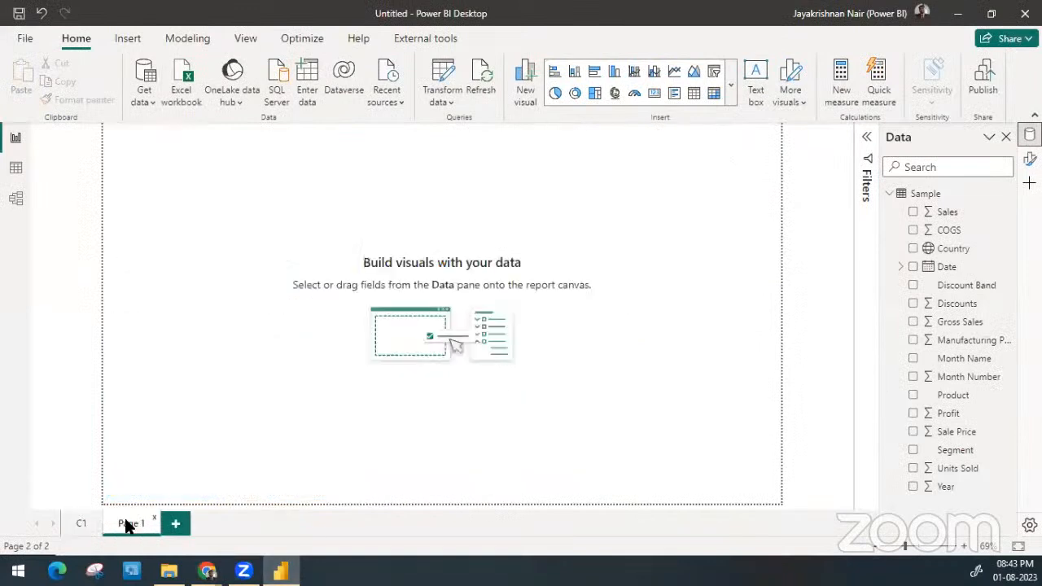
double_click(129, 524)
text(WebScrap)
key(Return)
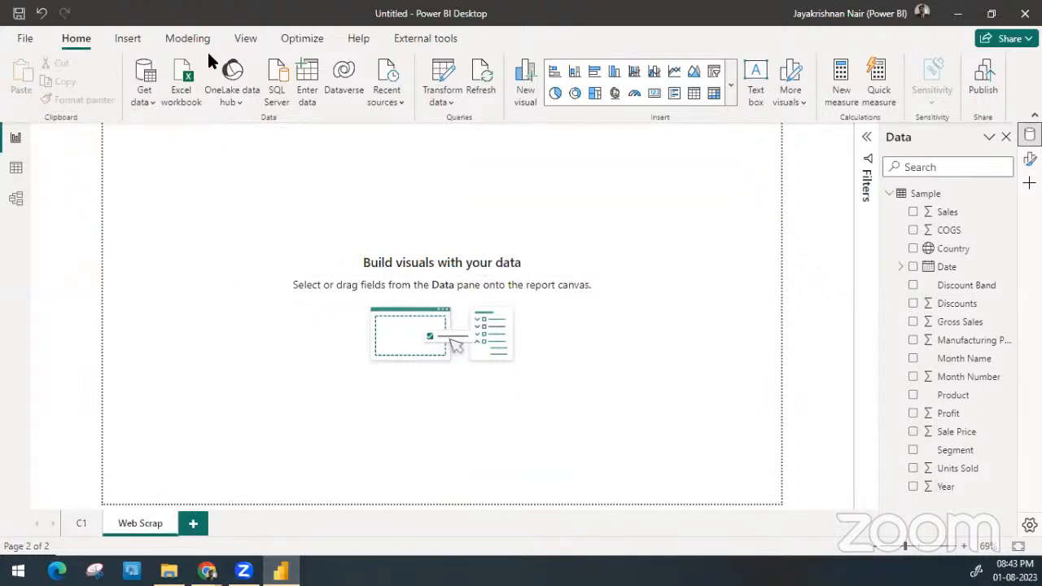
Connect to a Web data source using the copied List of countries and dependencies by population address in Basic mode
click(149, 99)
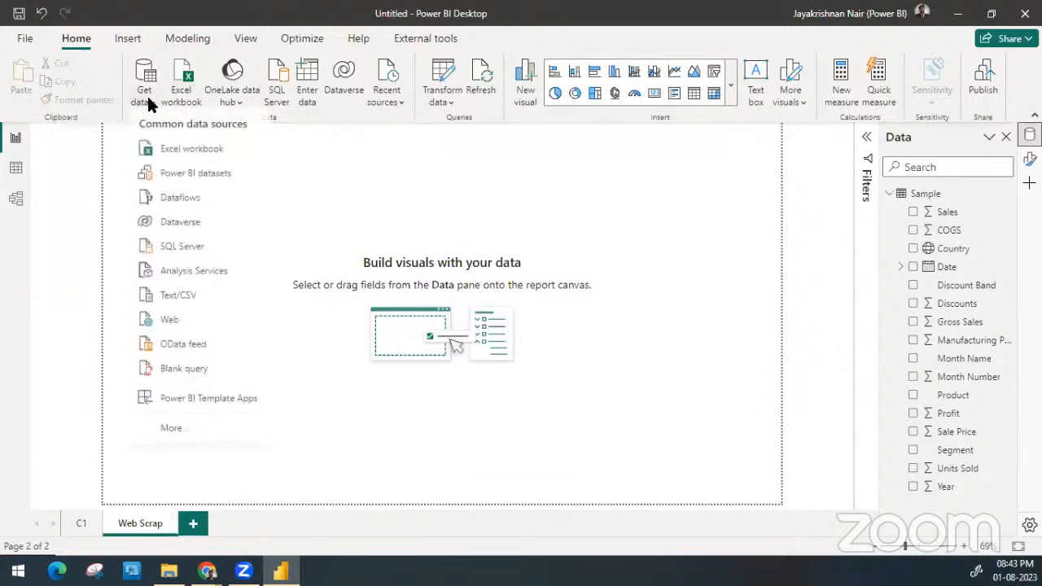
click(178, 325)
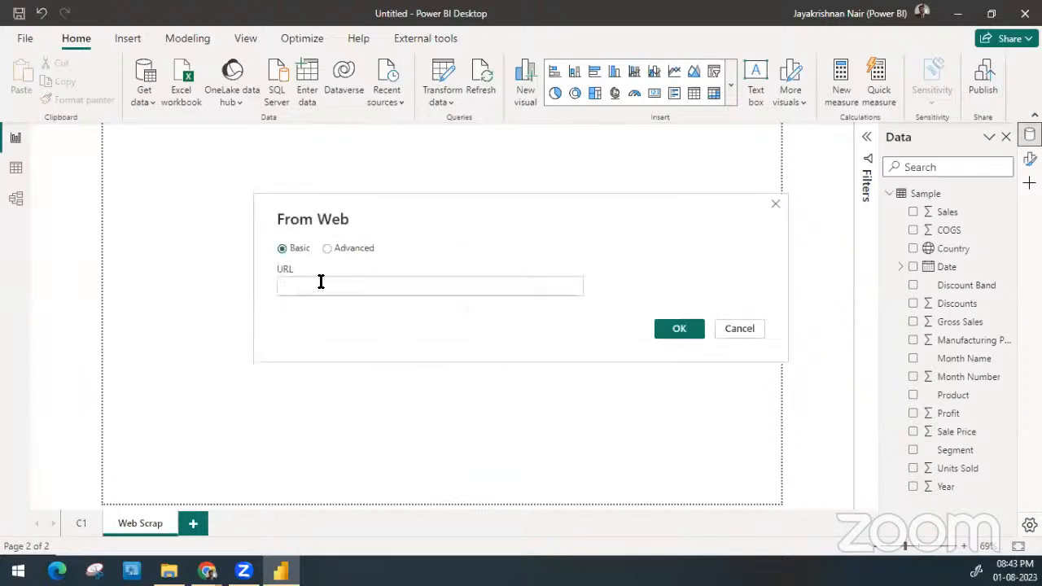
key(ctrl+v)
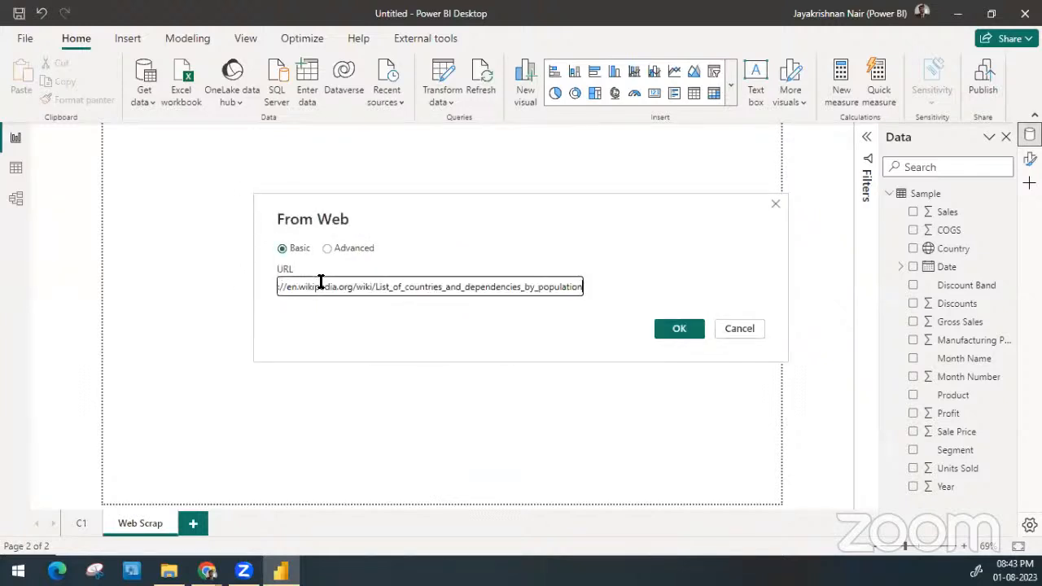
click(682, 330)
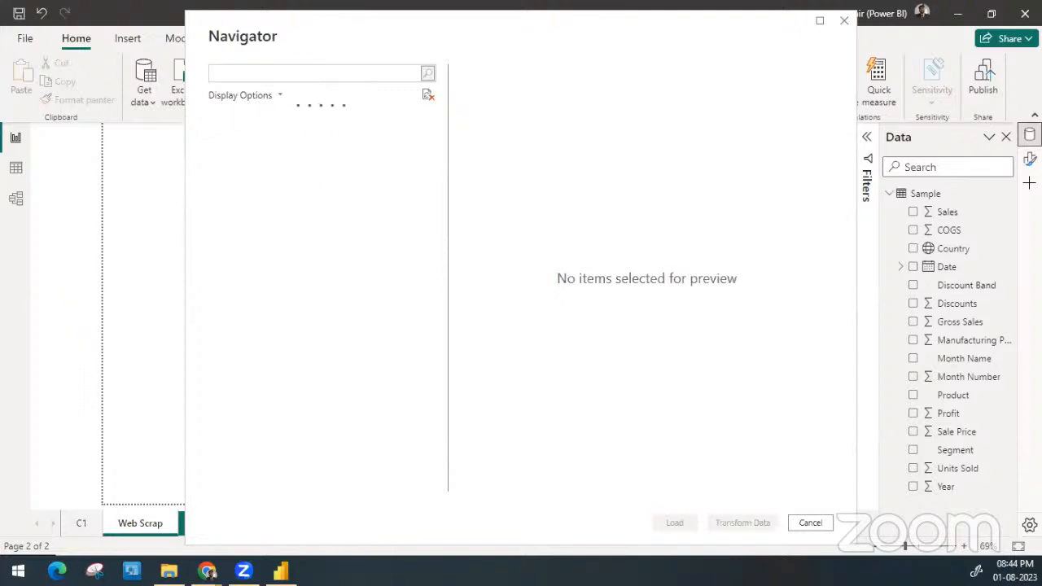
Review the first rows of the country population table in the browser, and return to the Navigator in Power BI Desktop
mouse_move(206, 570)
click(227, 522)
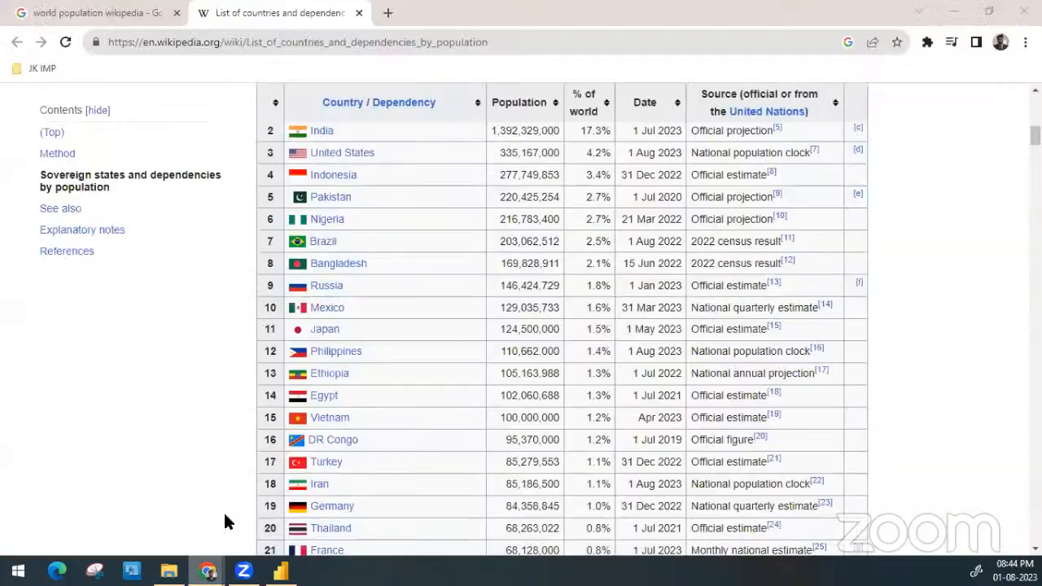
scroll(522, 236, up, 3)
scroll(523, 236, down, 2)
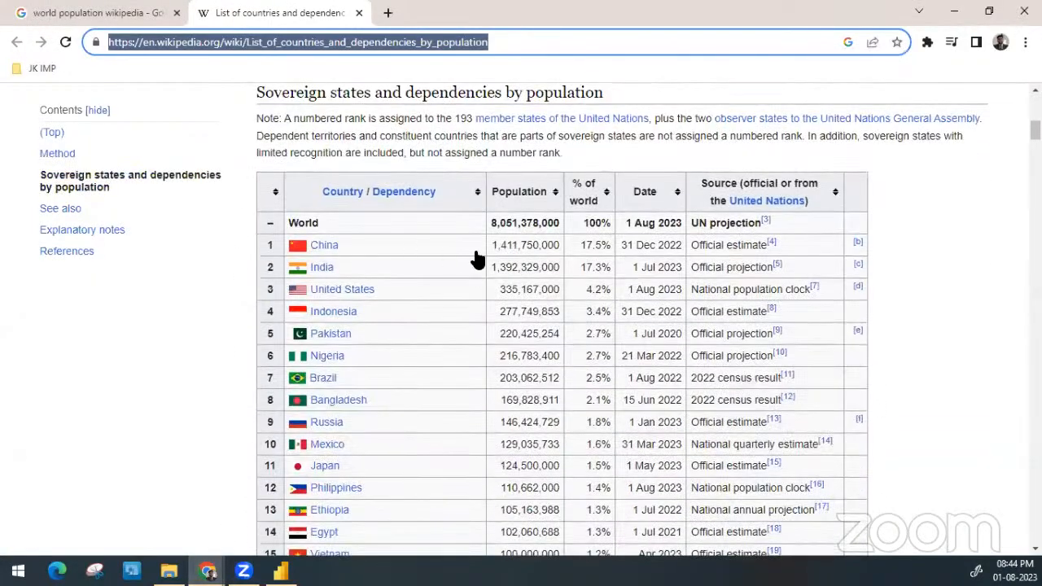
click(953, 13)
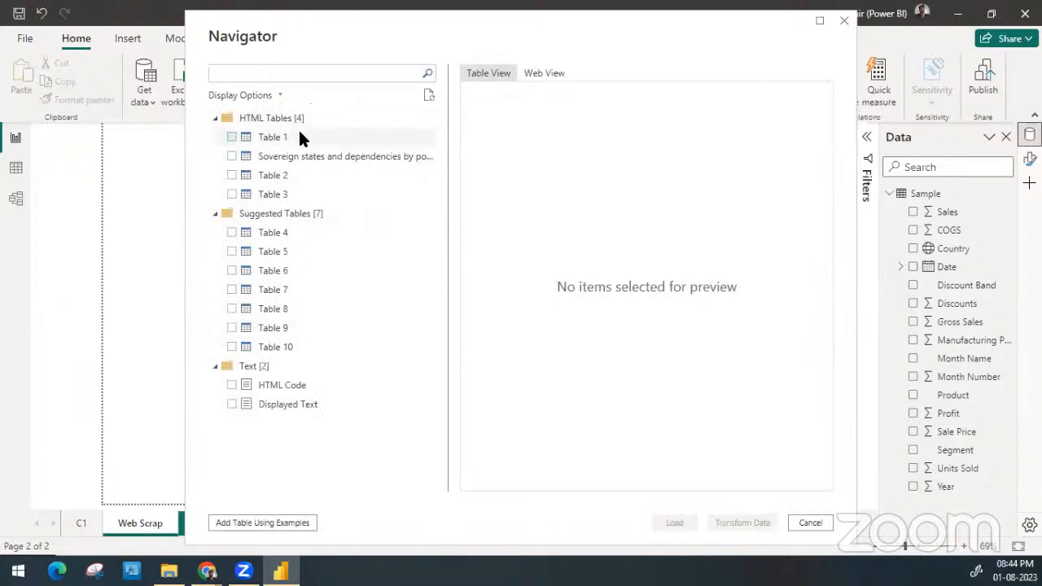
Preview the Wikipedia page in Web View and the candidate Table 1 and Table 2 in the Navigator's Table View
click(543, 77)
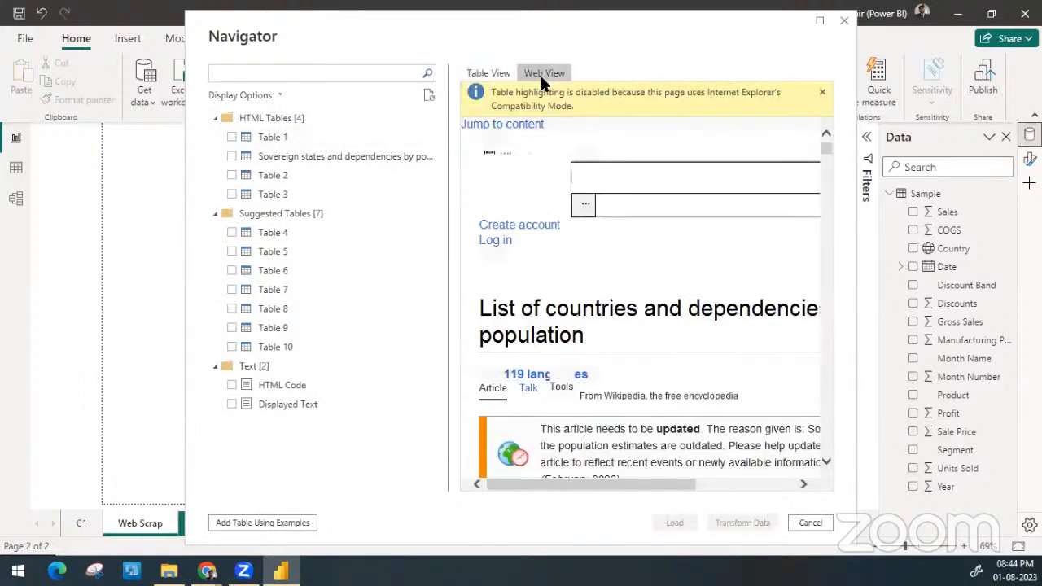
scroll(612, 350, down, 10)
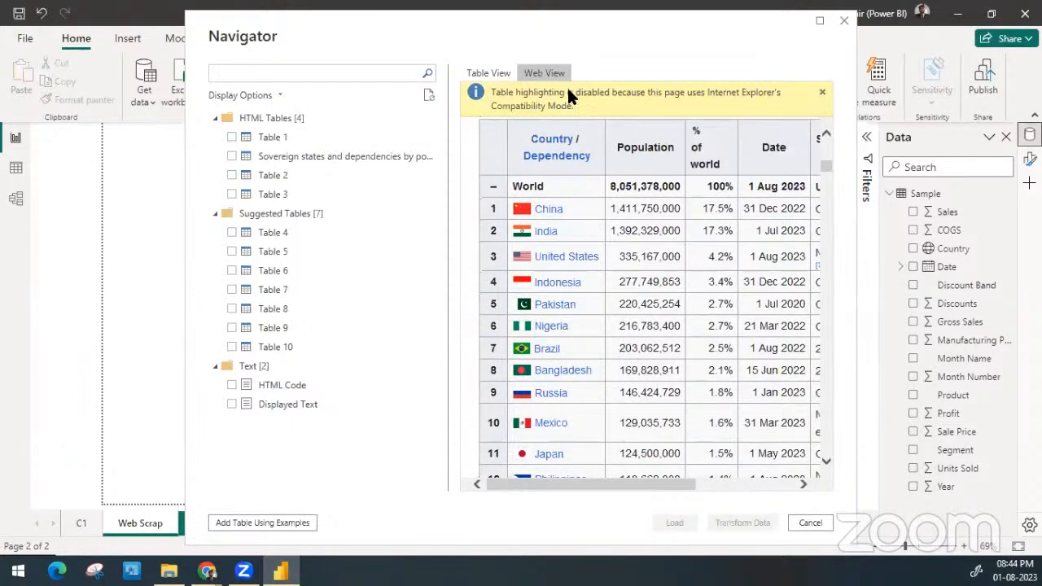
click(287, 138)
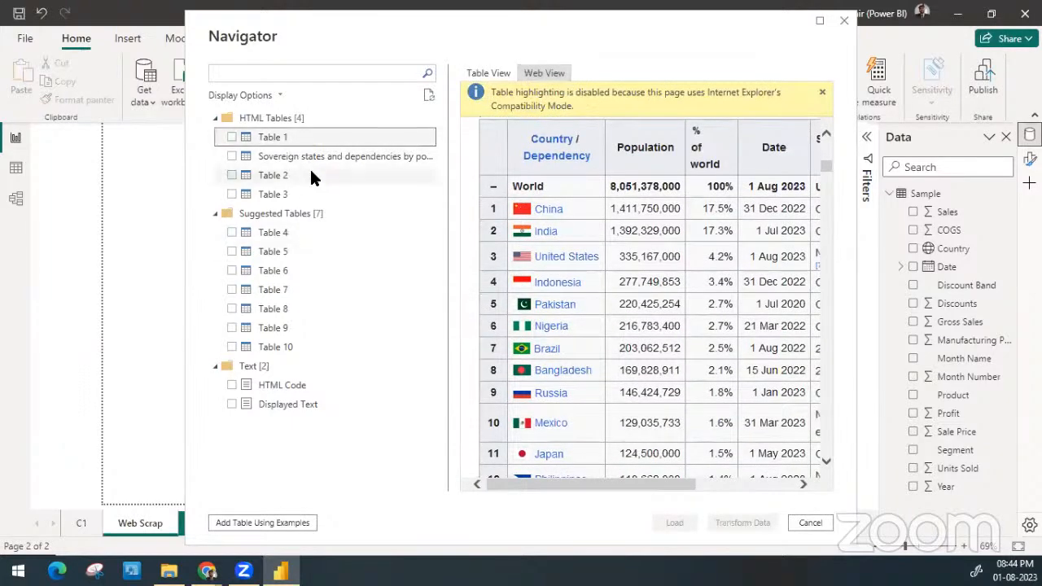
click(310, 169)
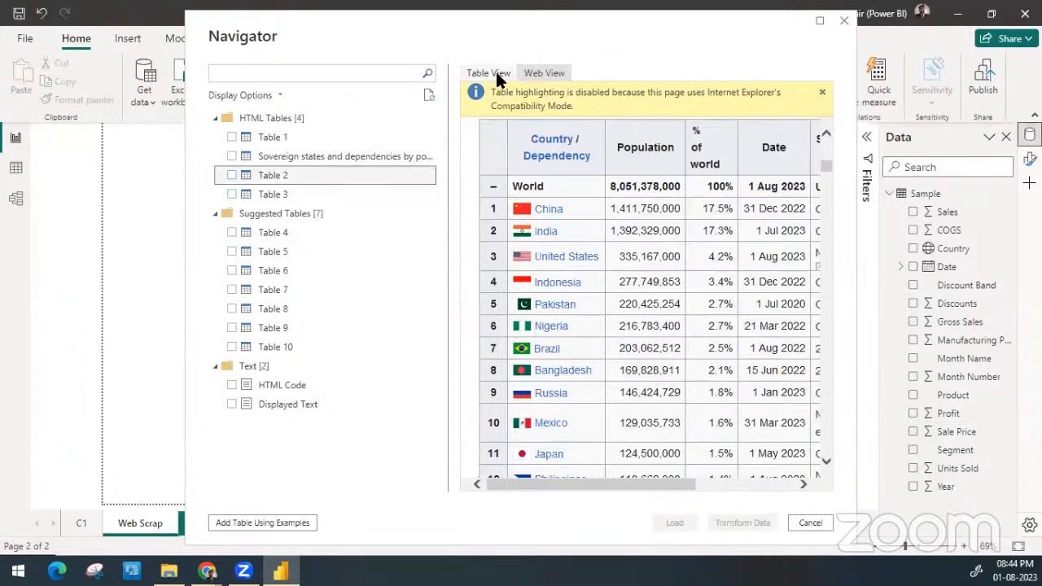
click(495, 74)
click(284, 138)
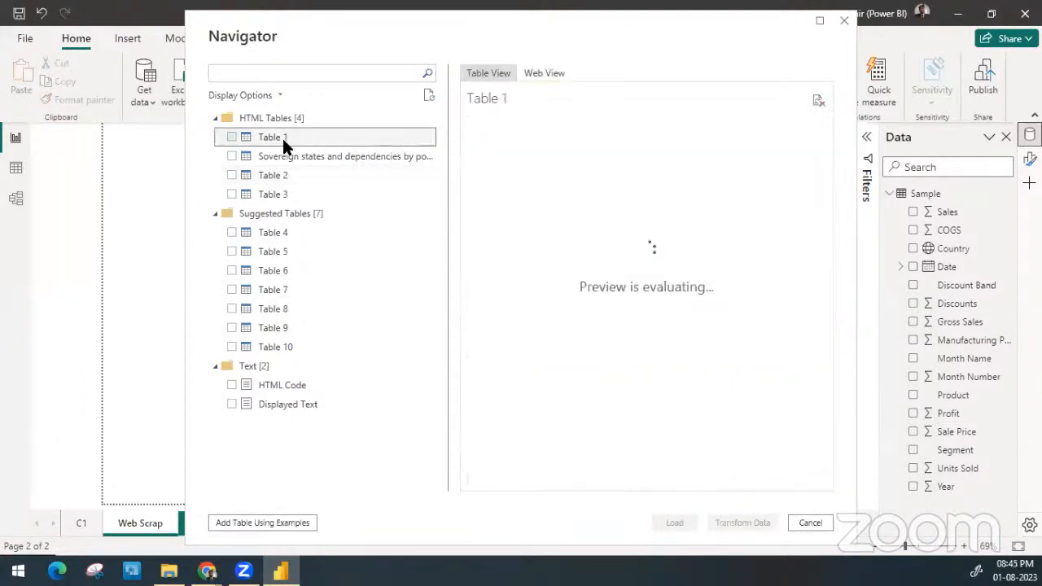
click(281, 173)
Preview the Sovereign states and dependencies by population table in the Navigator and load it into the report
click(286, 157)
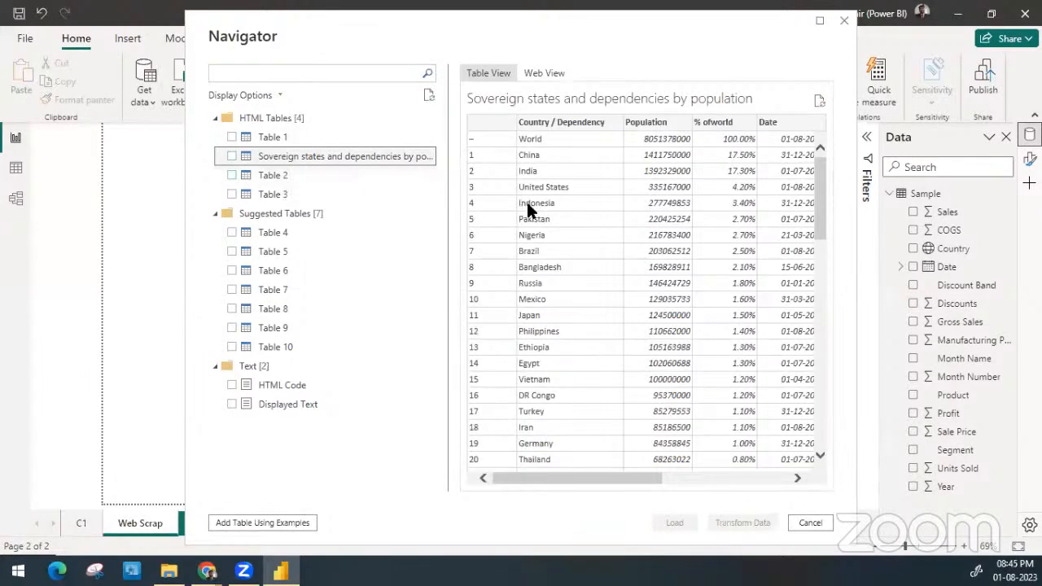
scroll(525, 199, right, 3)
scroll(526, 199, left, 3)
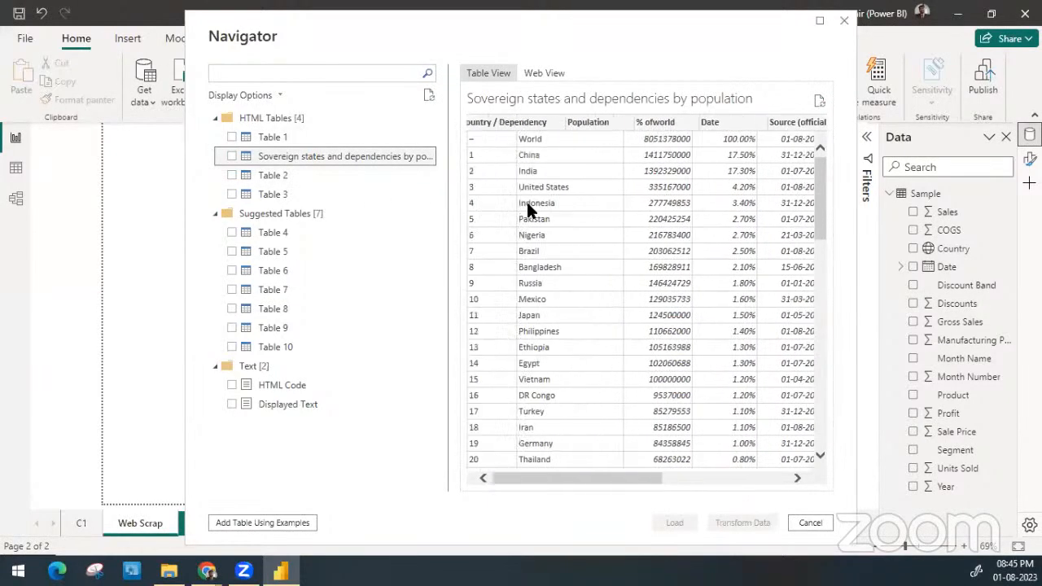
scroll(565, 225, down, 17)
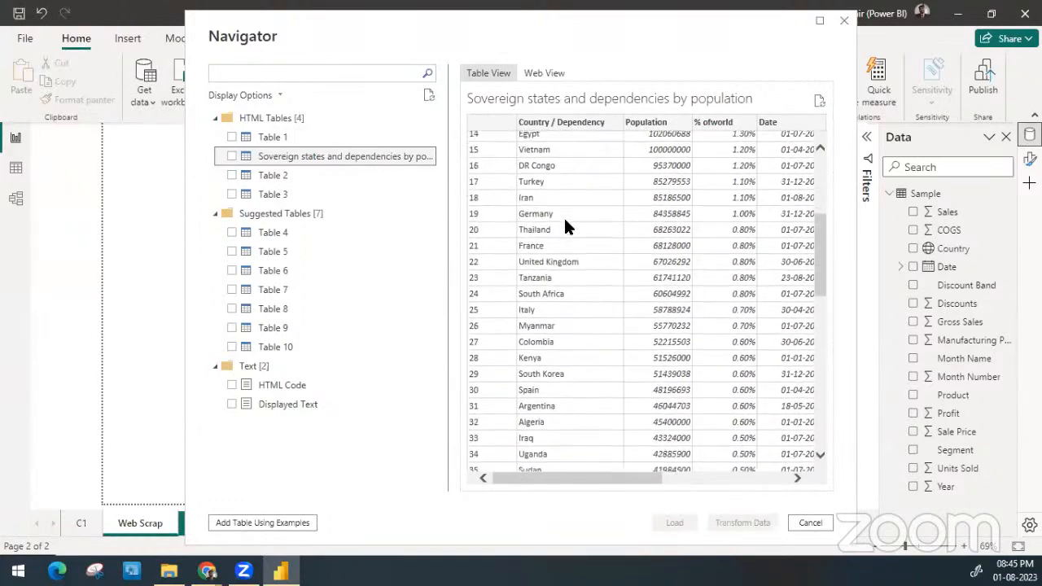
scroll(566, 227, up, 17)
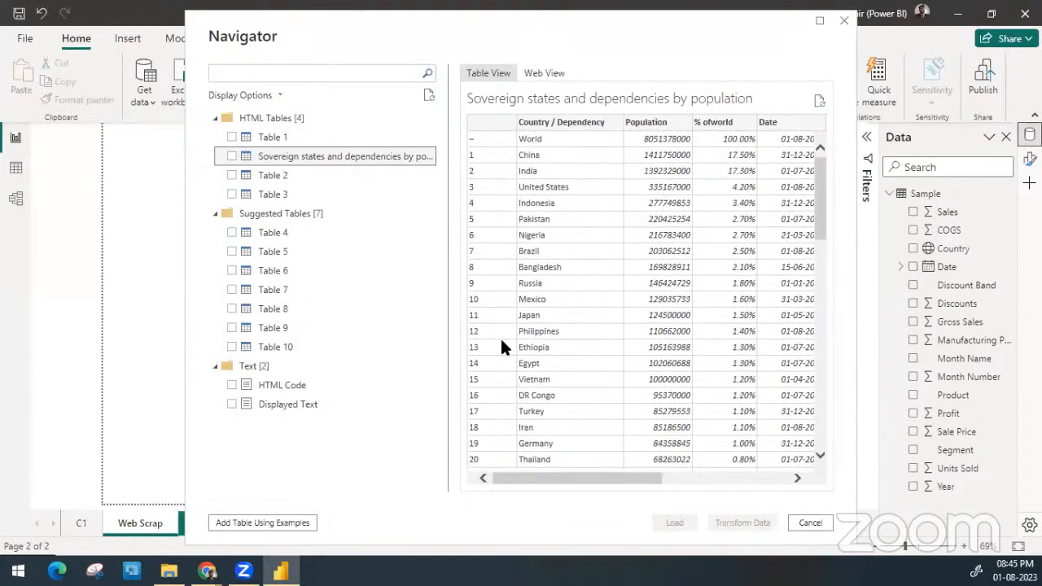
click(232, 154)
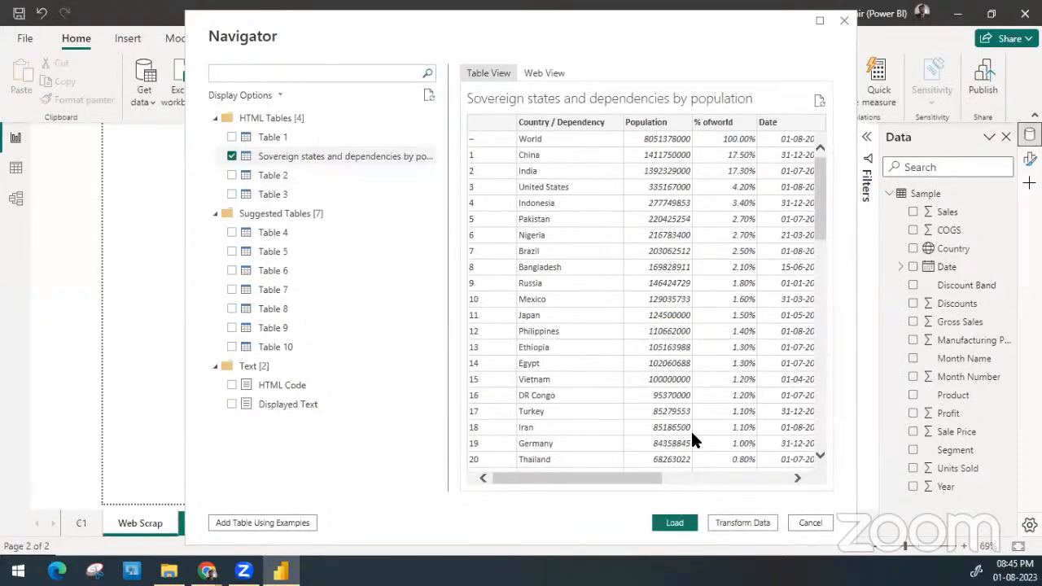
click(674, 522)
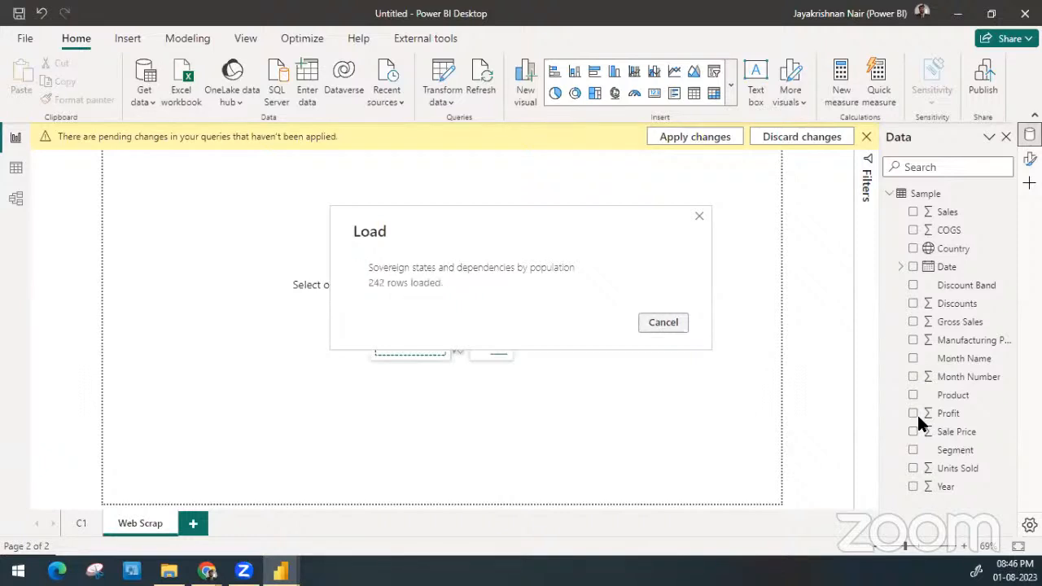
Collapse the Sample fields, expand the imported population table's fields, and display that table's rows in Table view
click(890, 194)
click(889, 212)
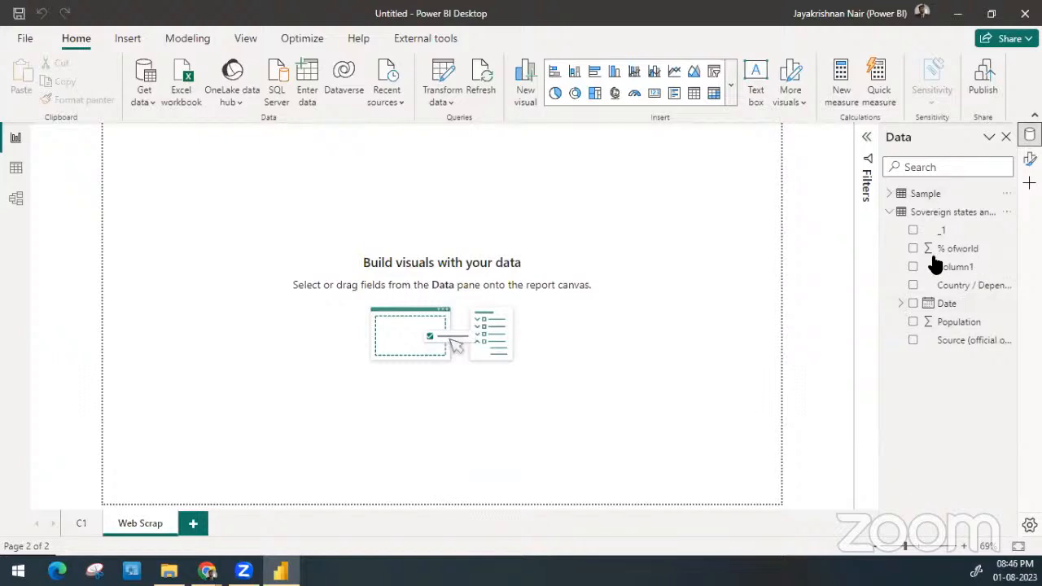
click(14, 170)
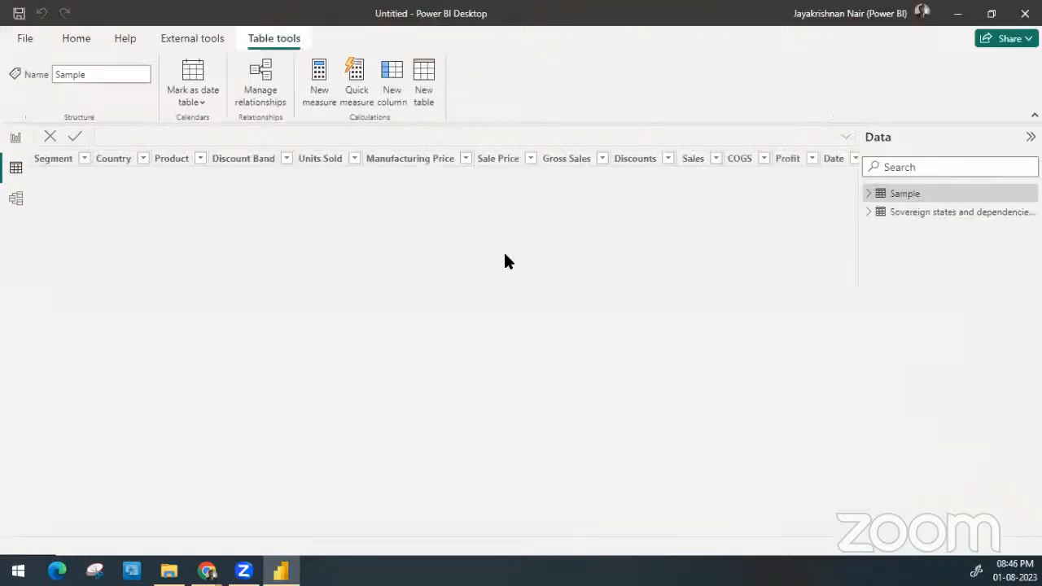
click(932, 214)
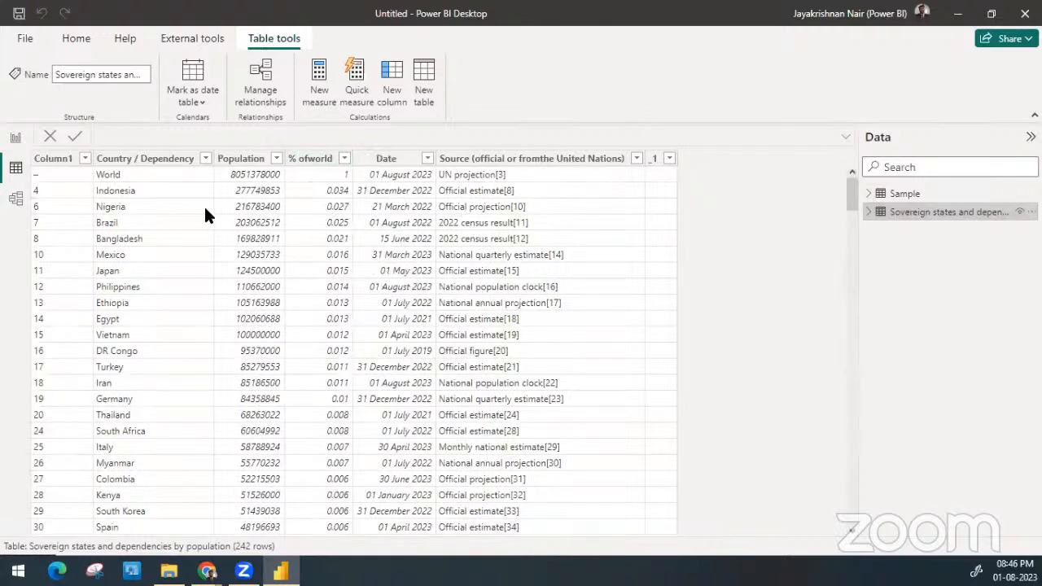
Rename the population table's Column1 as Sr No
click(56, 158)
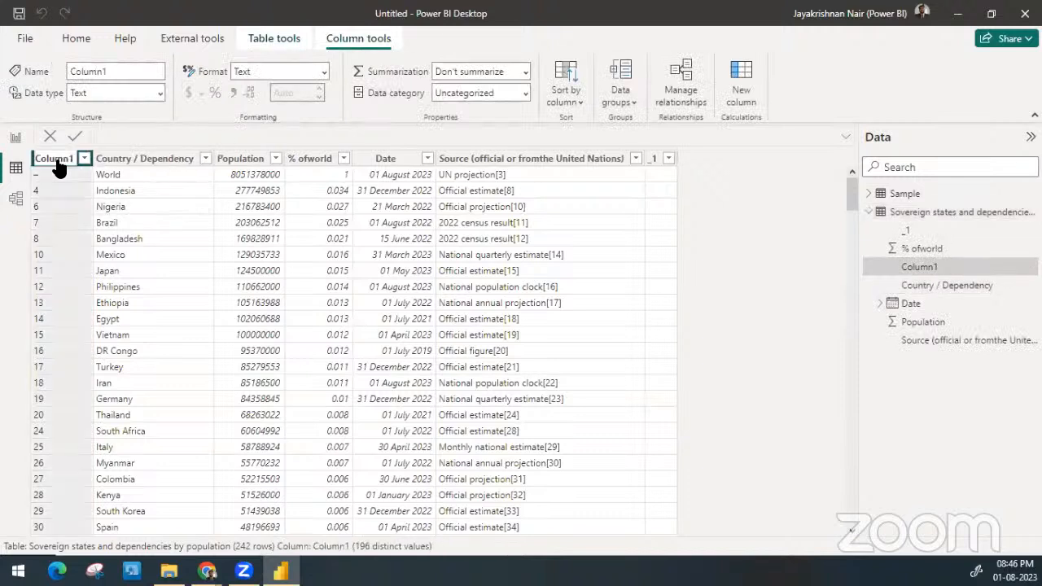
double_click(58, 160)
text(Sr No)
key(Escape)
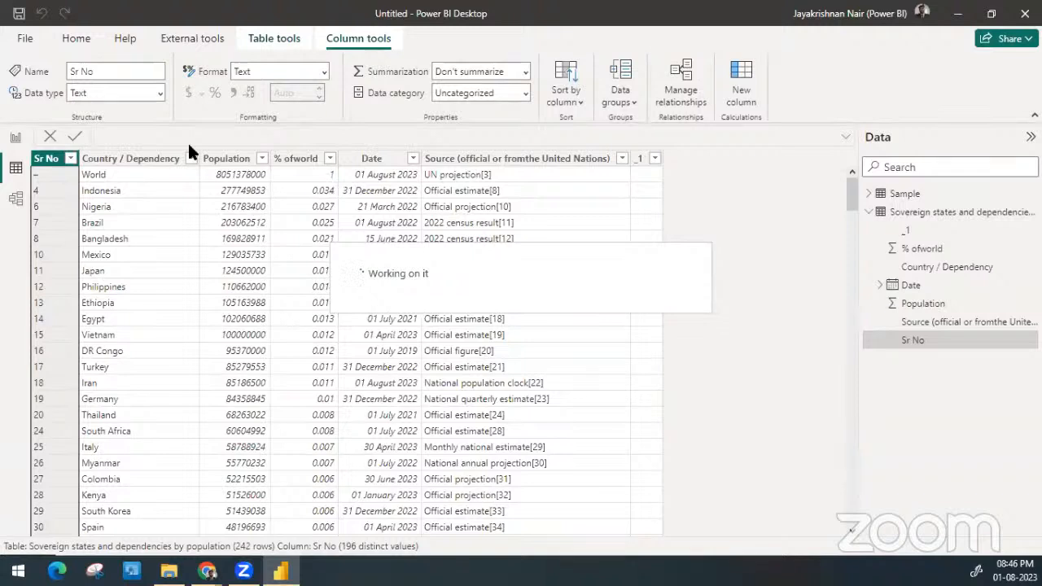
Rename the Country / Dependency column as Country
click(166, 156)
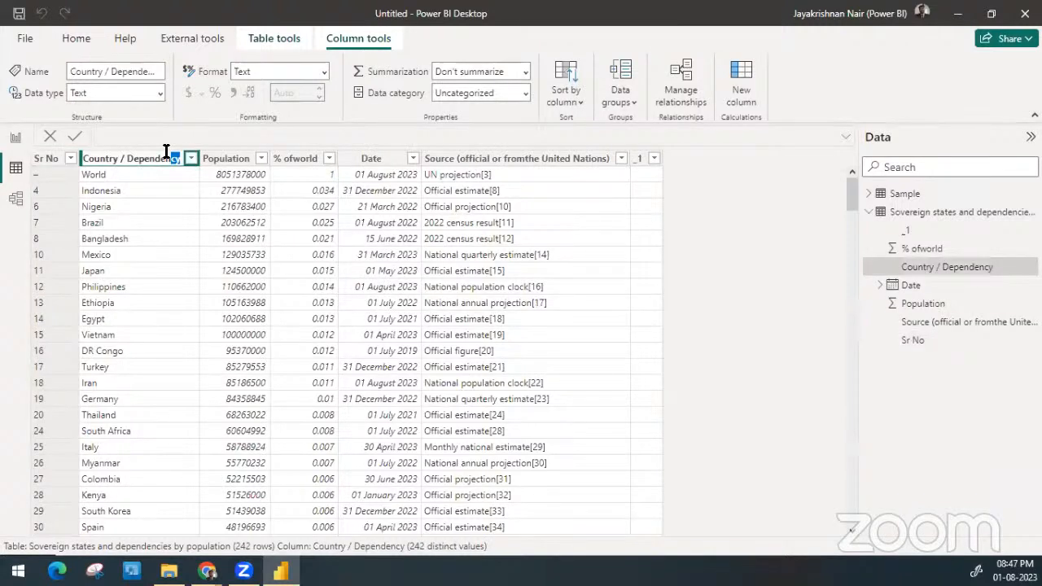
double_click(166, 155)
key(BackSpace)
key(BackSpace)
key(BackSpace)
key(BackSpace)
key(Escape)
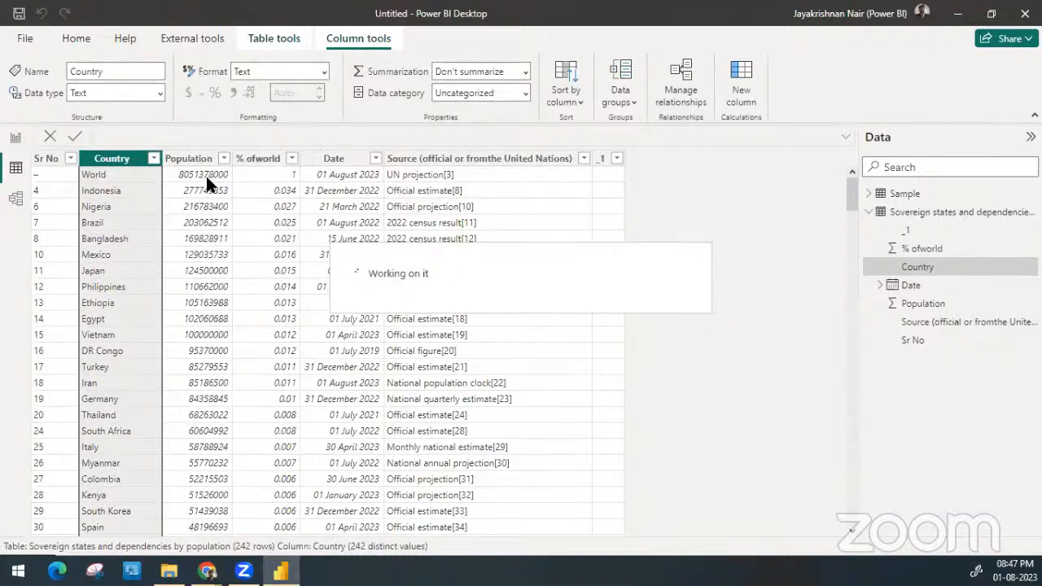
Hide the _1, % ofworld, Date and Source columns of the population table from report view
click(1017, 233)
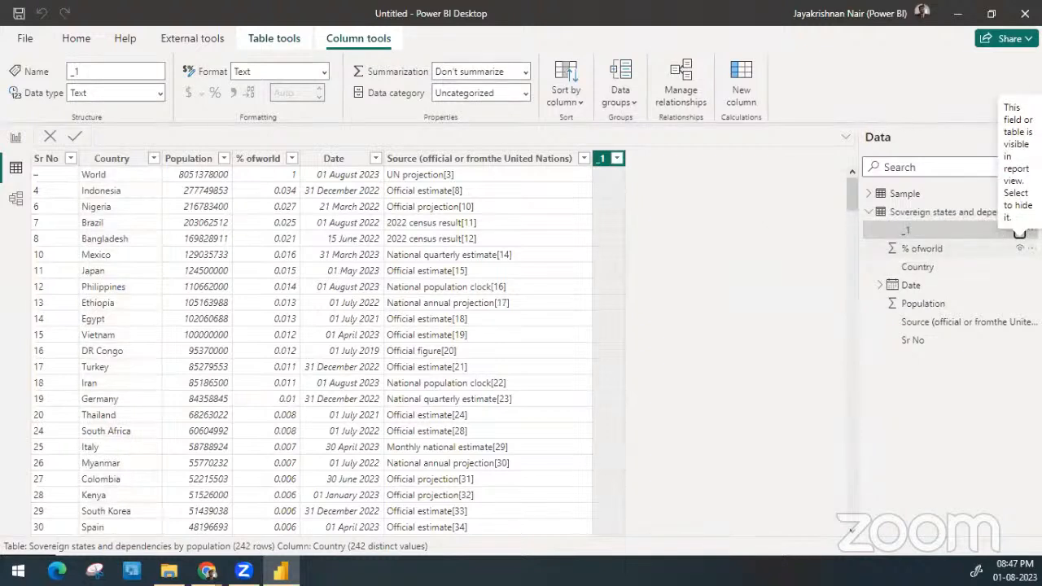
click(1018, 247)
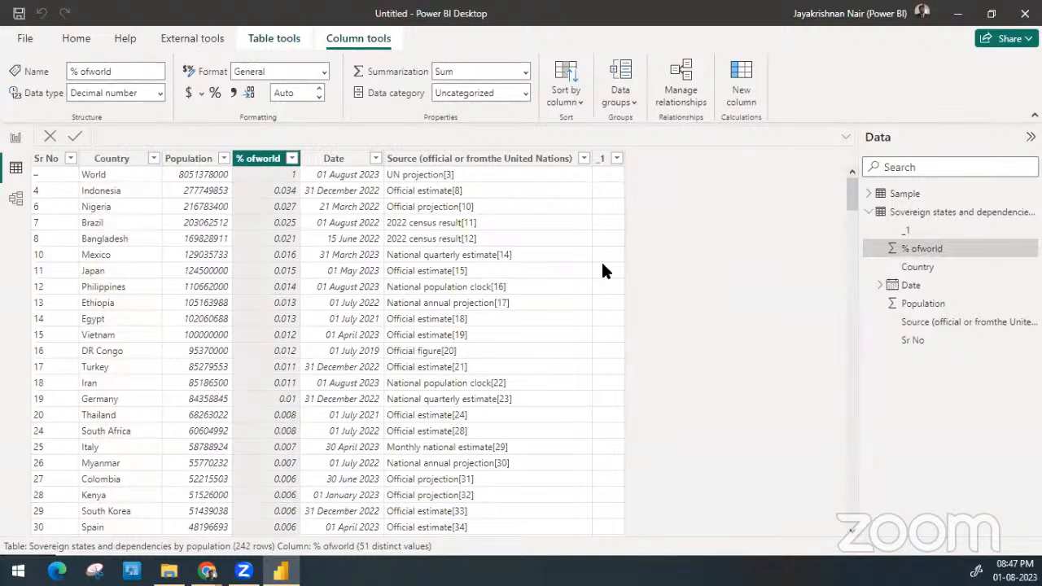
click(15, 137)
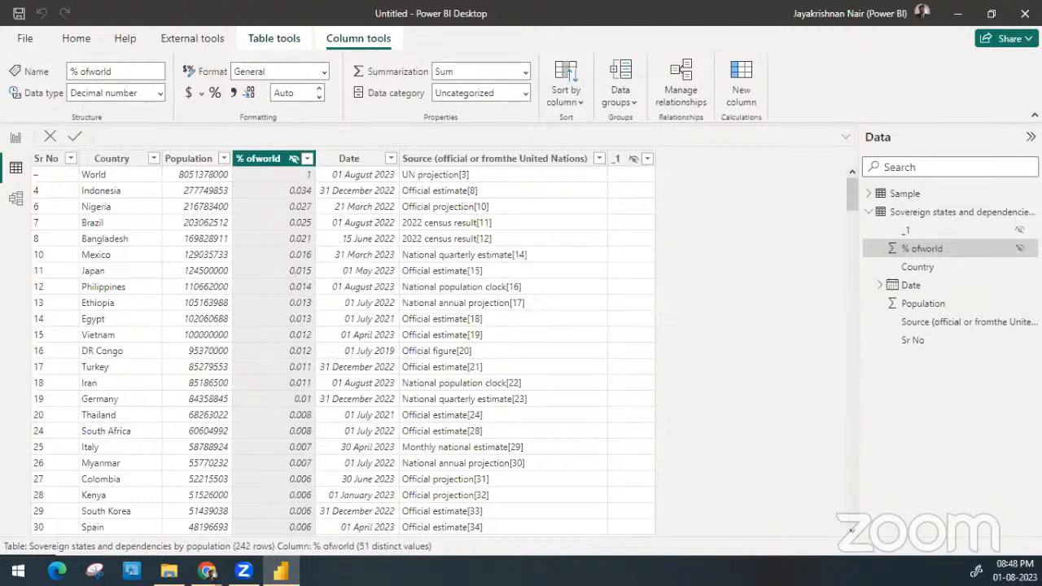
click(1018, 288)
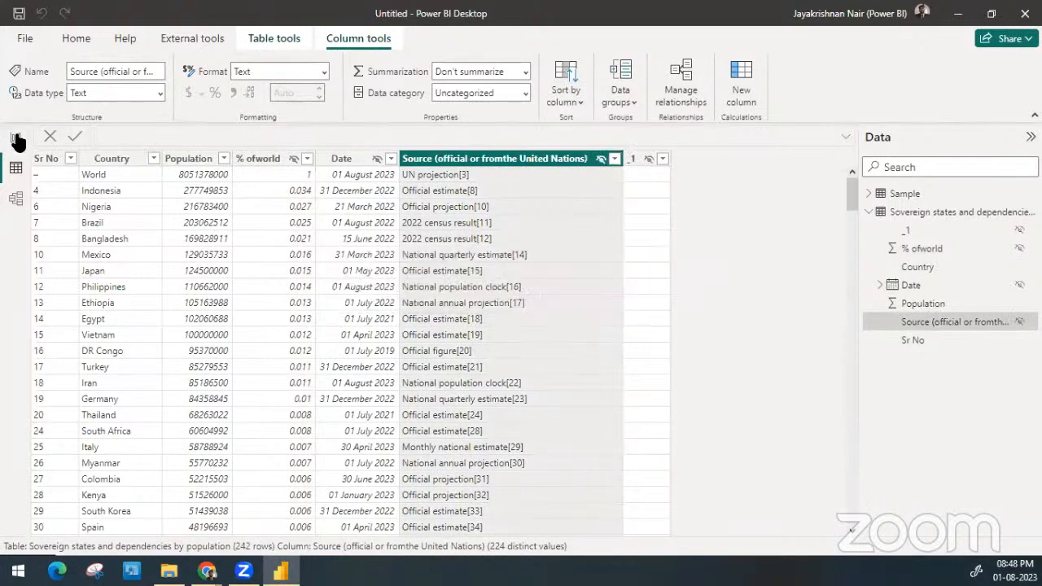
Return to Report view and set the data category of the population table's Country column to Country
click(16, 139)
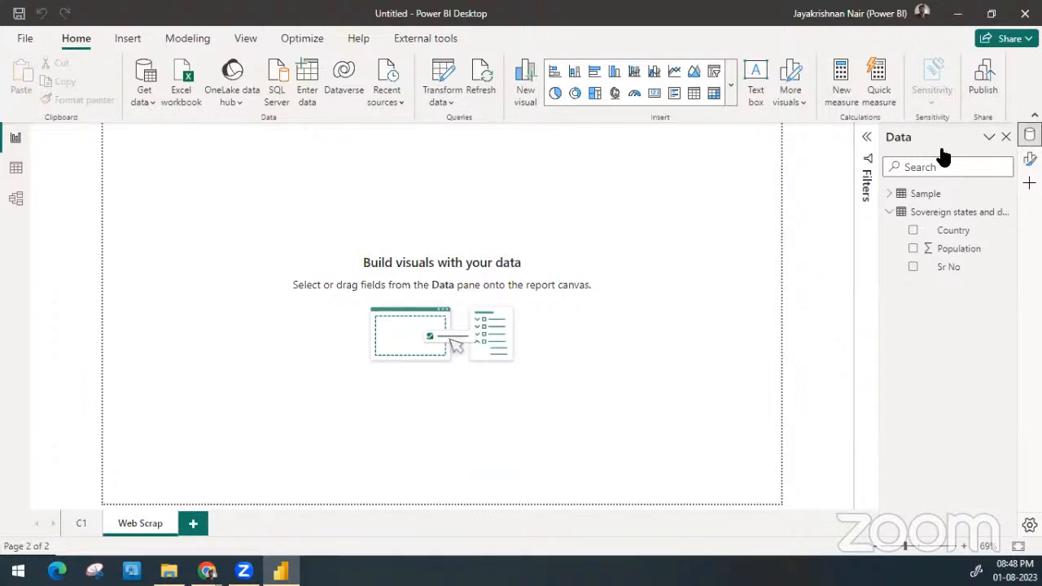
click(949, 231)
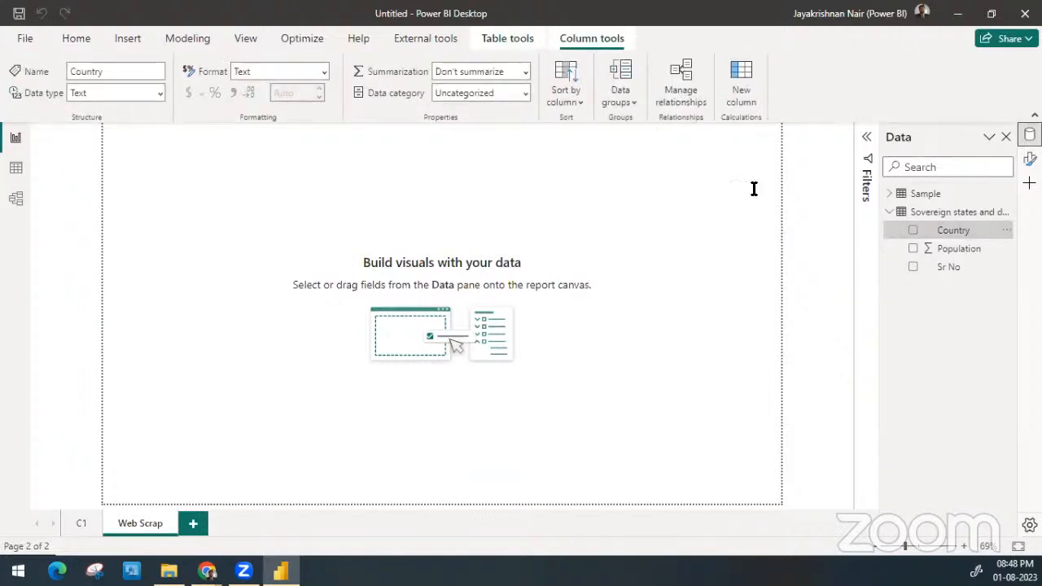
click(522, 94)
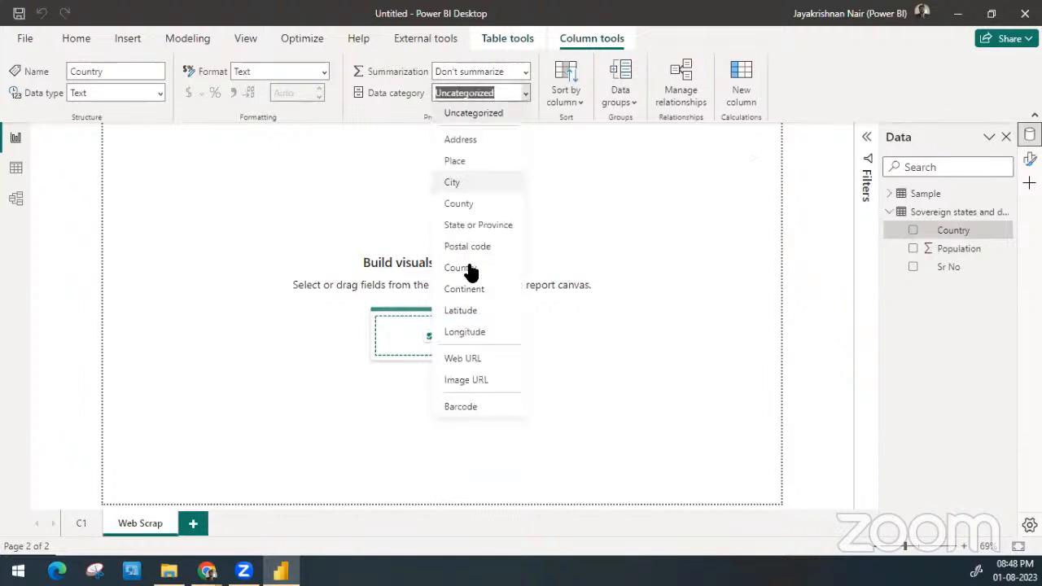
click(468, 269)
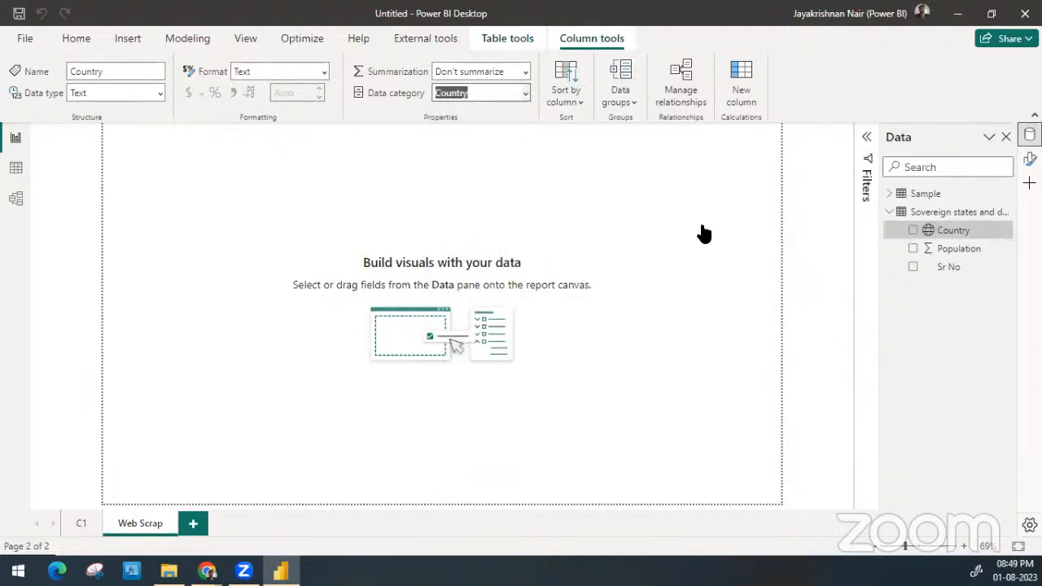
Create a map visual from the Country field on the Web Scrap page and enlarge it to fill the whole page
click(949, 231)
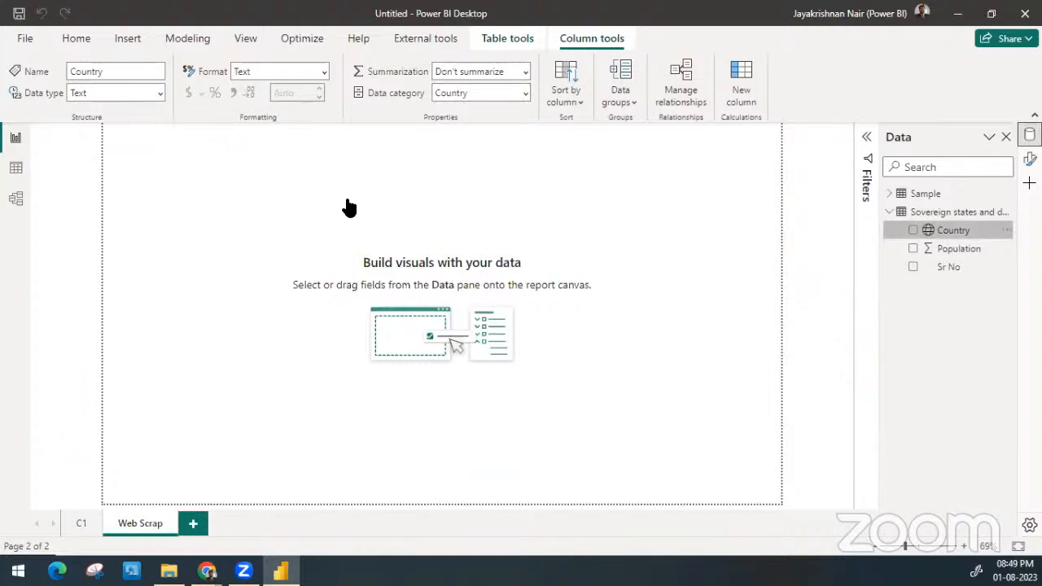
drag(348, 206, 345, 206)
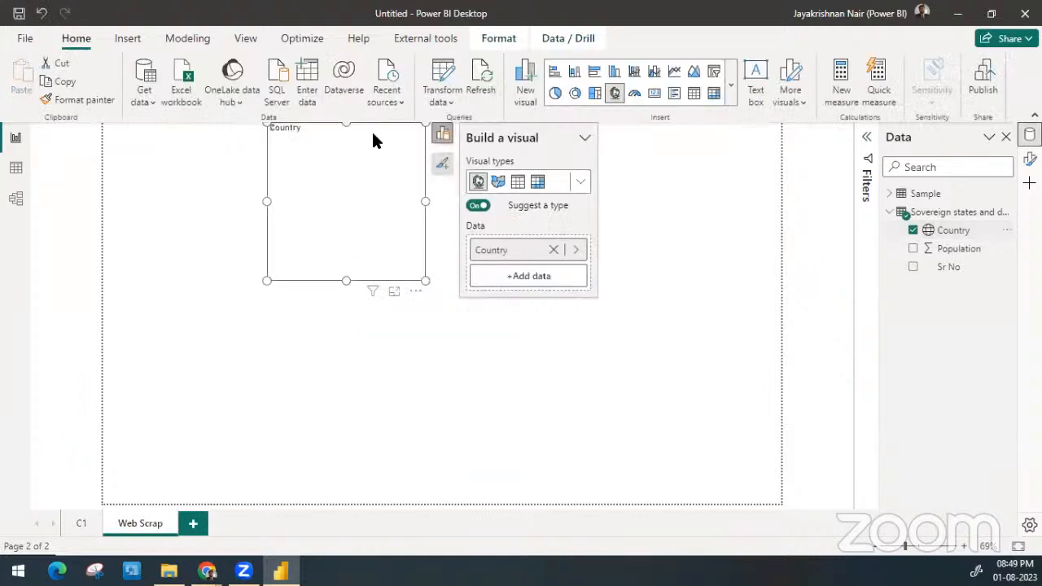
drag(325, 127, 161, 125)
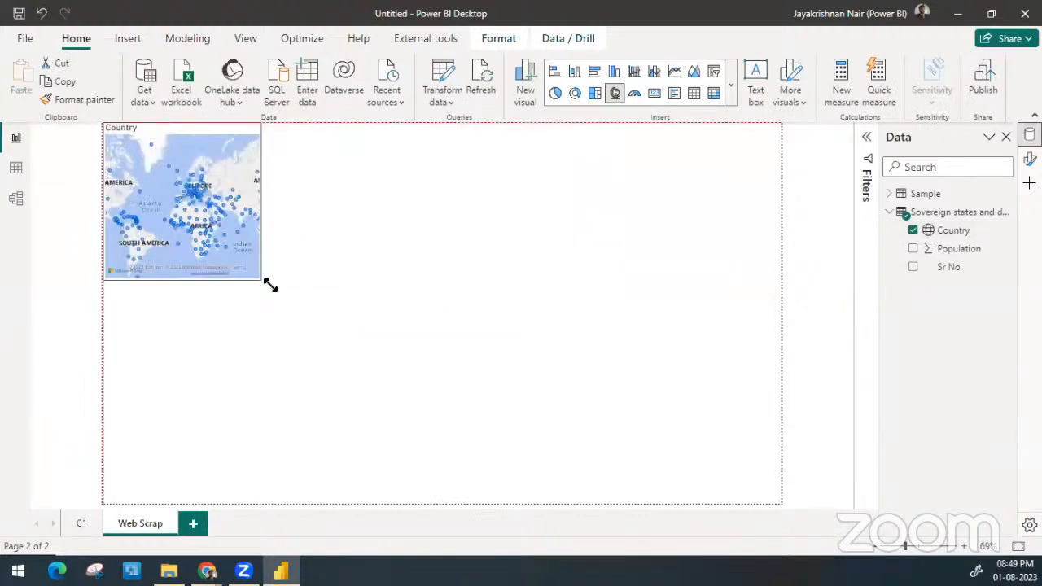
drag(270, 284, 256, 276)
click(597, 426)
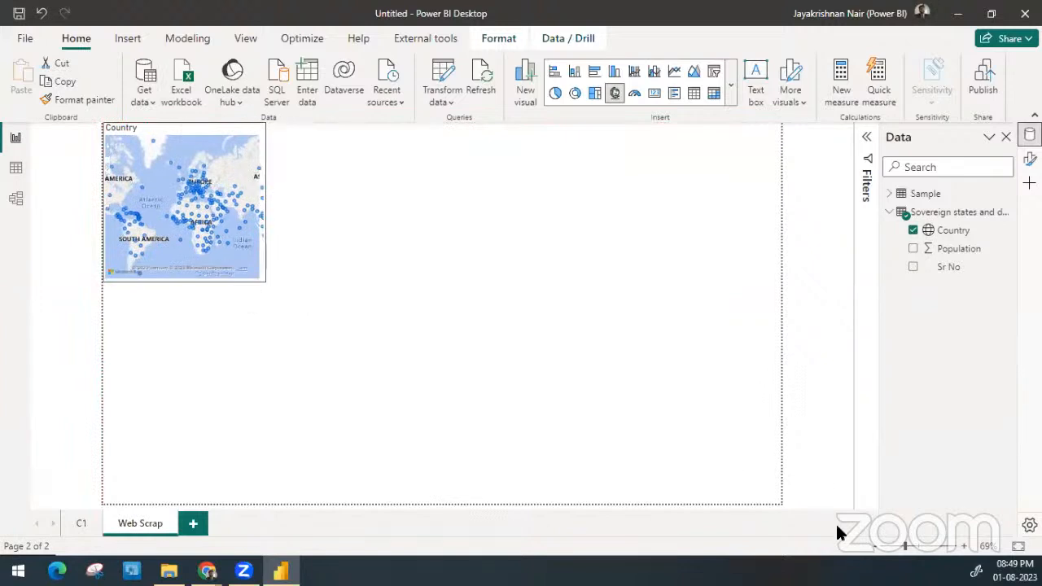
drag(837, 526, 845, 551)
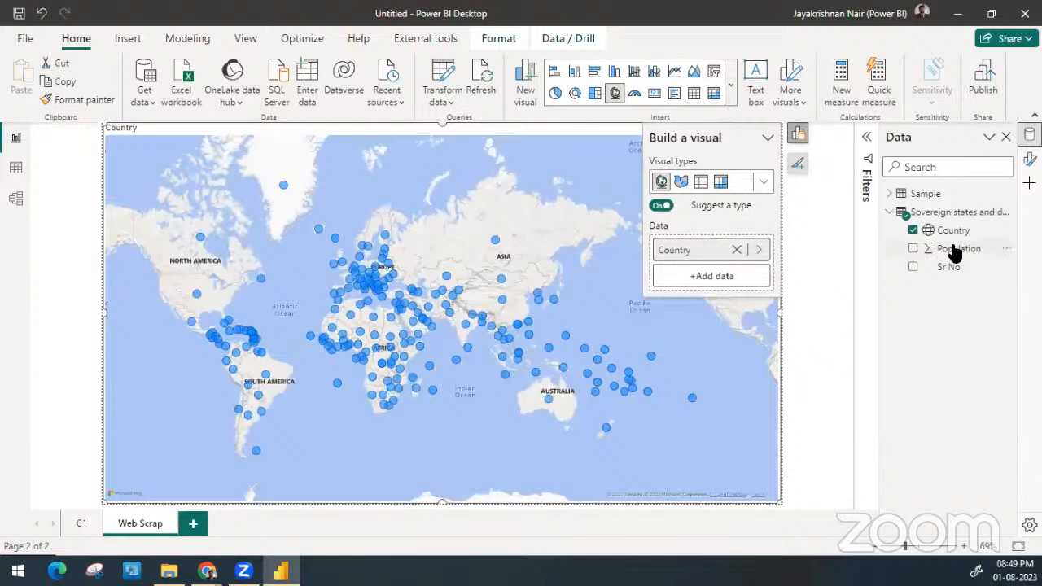
Add Population to the map as its bubble size and turn off visual type suggestions
drag(953, 252, 444, 279)
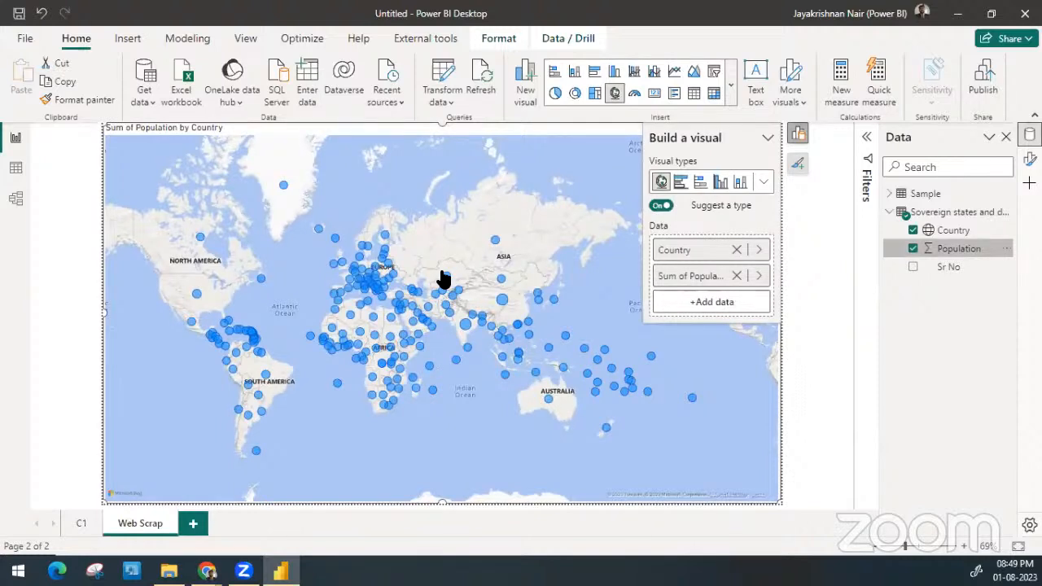
click(662, 207)
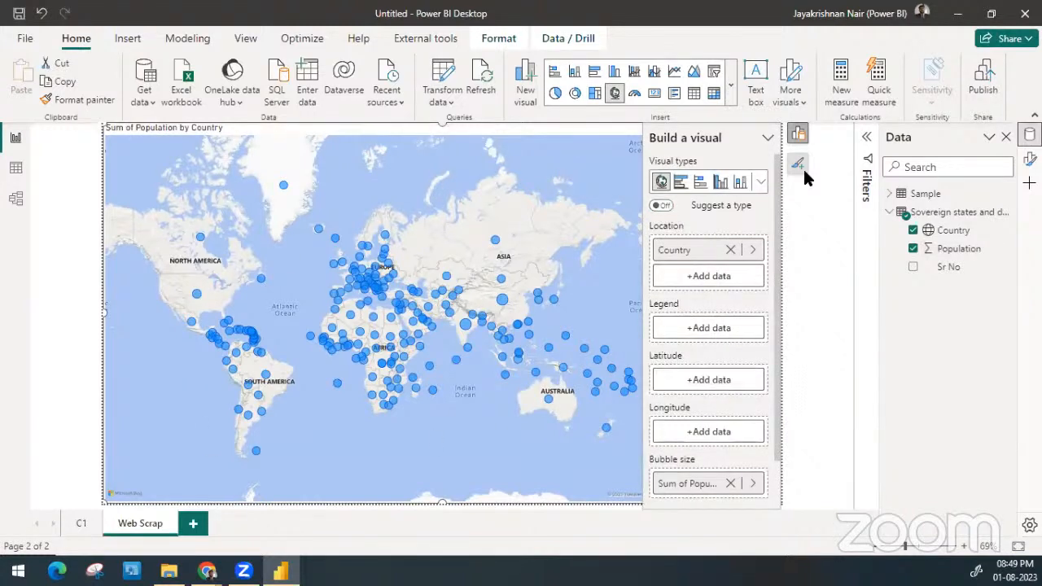
click(810, 239)
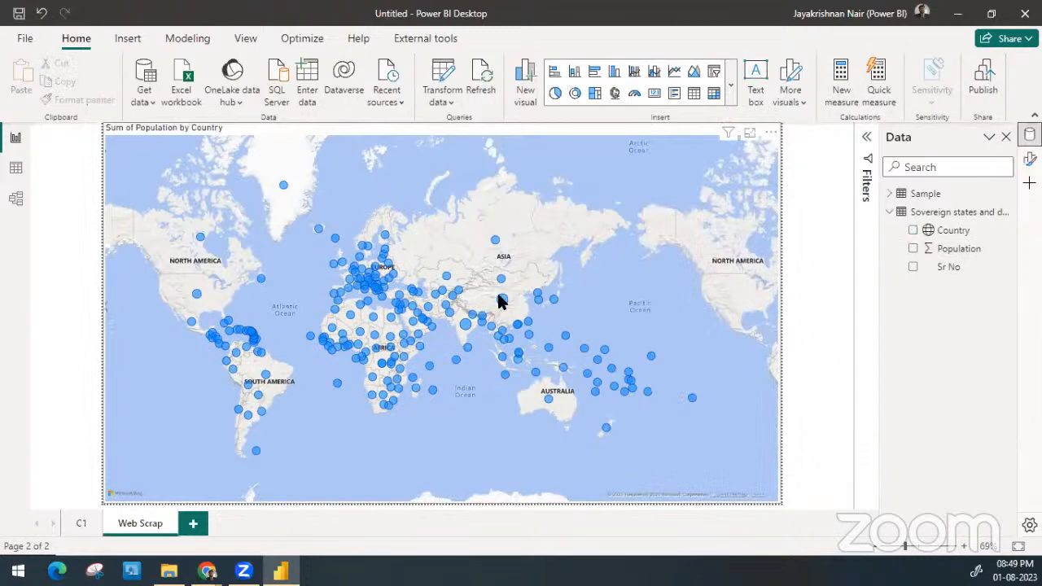
mouse_move(502, 301)
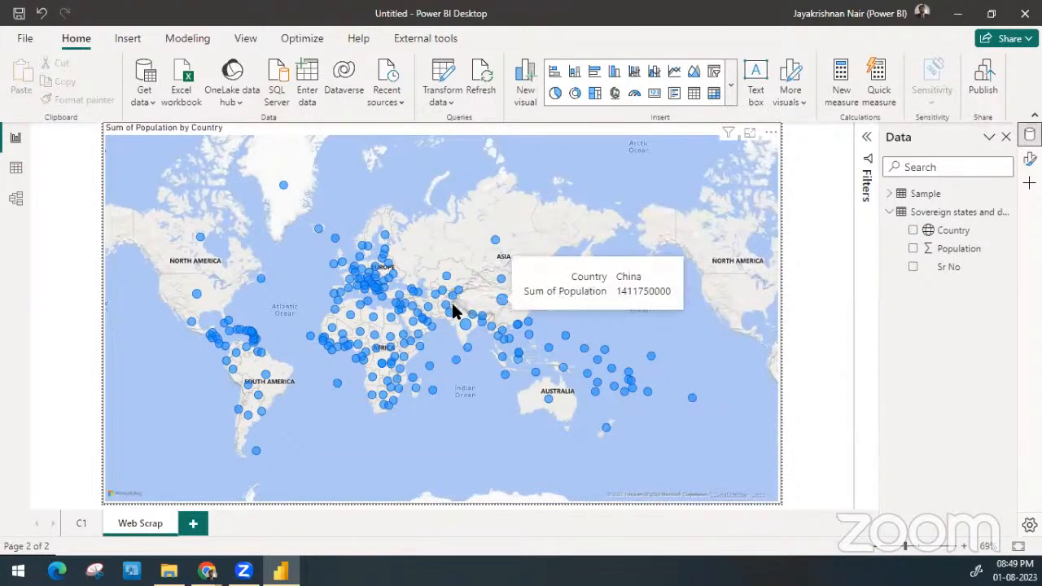
Examine the population bubbles of Asian countries on the map and read India's population
mouse_move(450, 311)
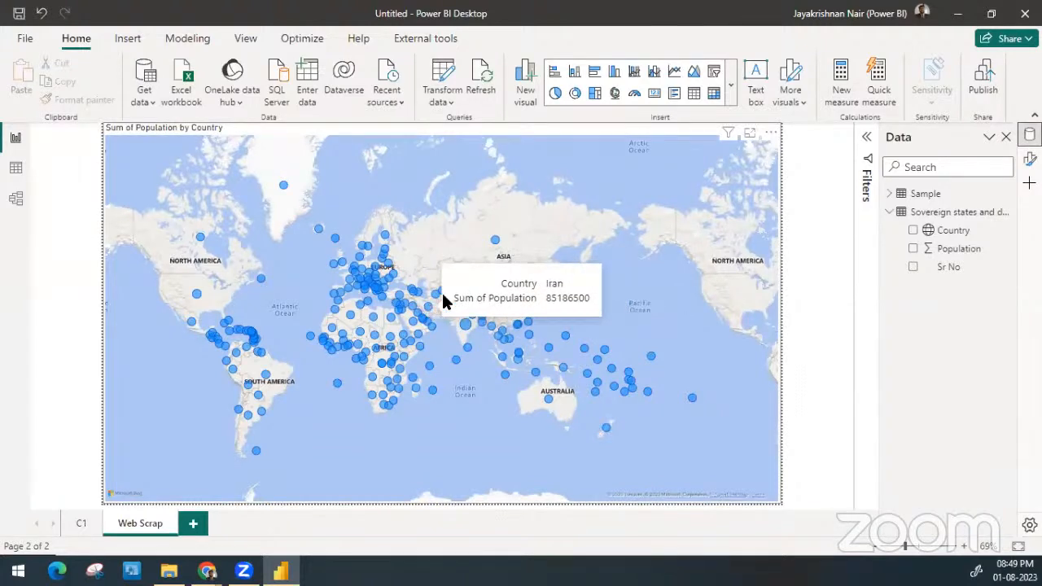
click(623, 145)
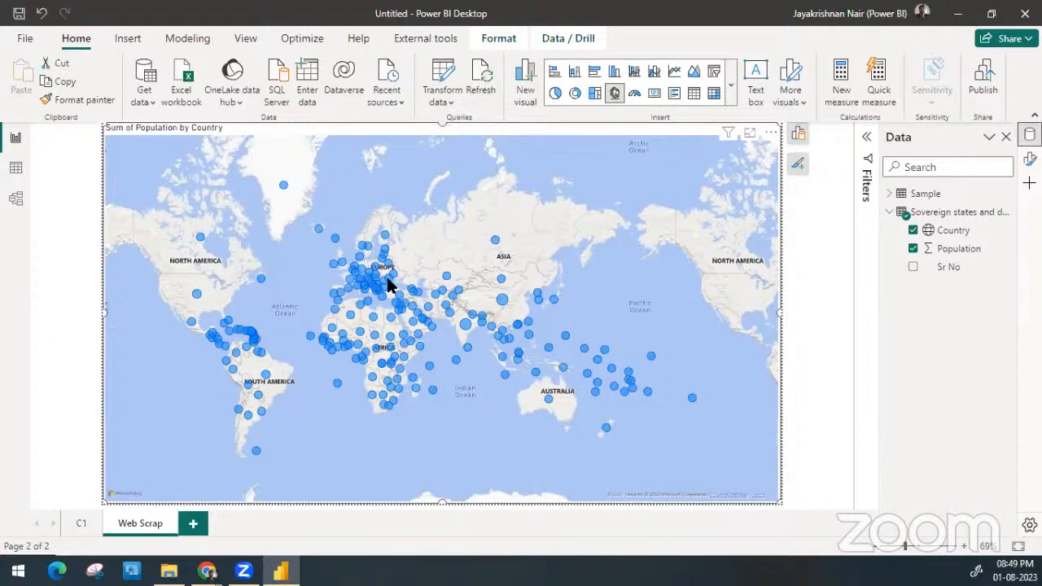
mouse_move(389, 284)
drag(550, 235, 588, 172)
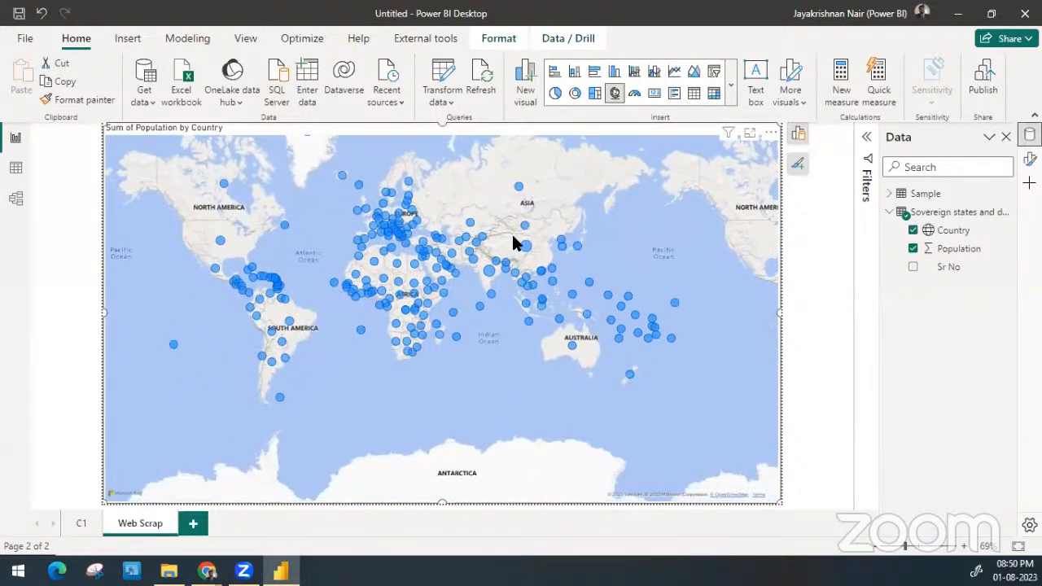
scroll(488, 272, up, 6)
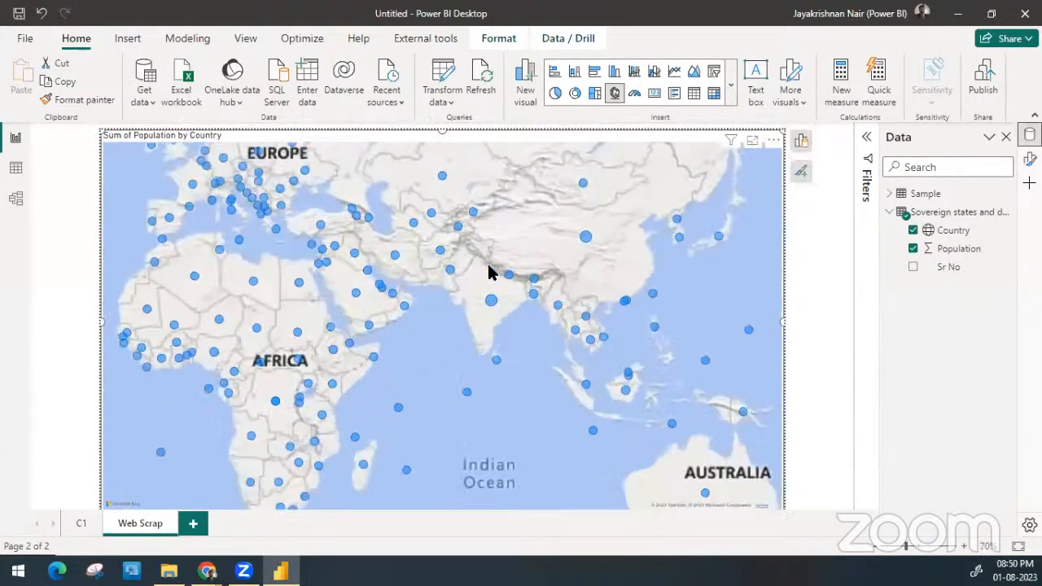
drag(544, 443, 509, 228)
mouse_move(470, 271)
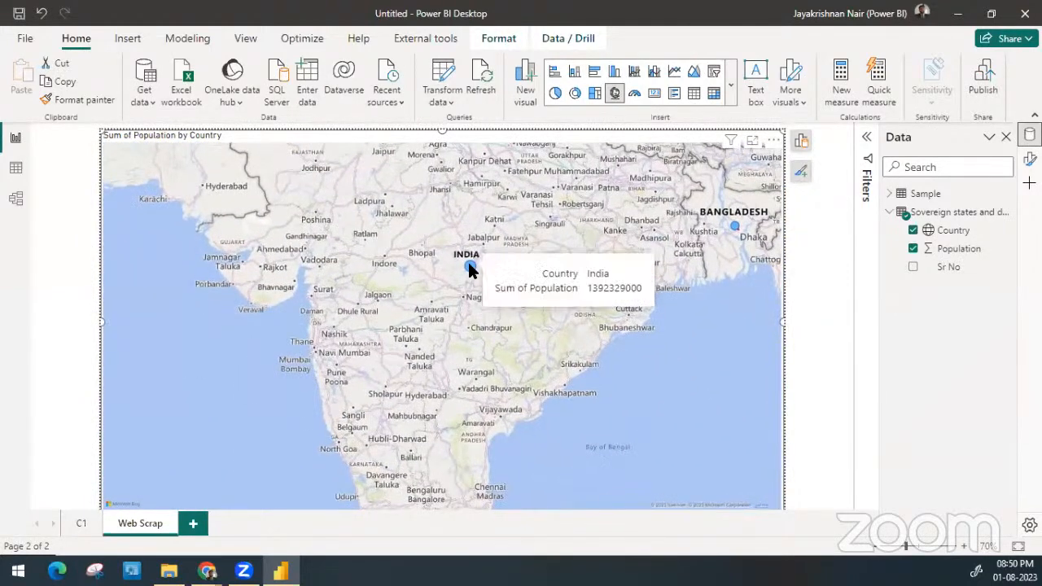
scroll(469, 267, down, 6)
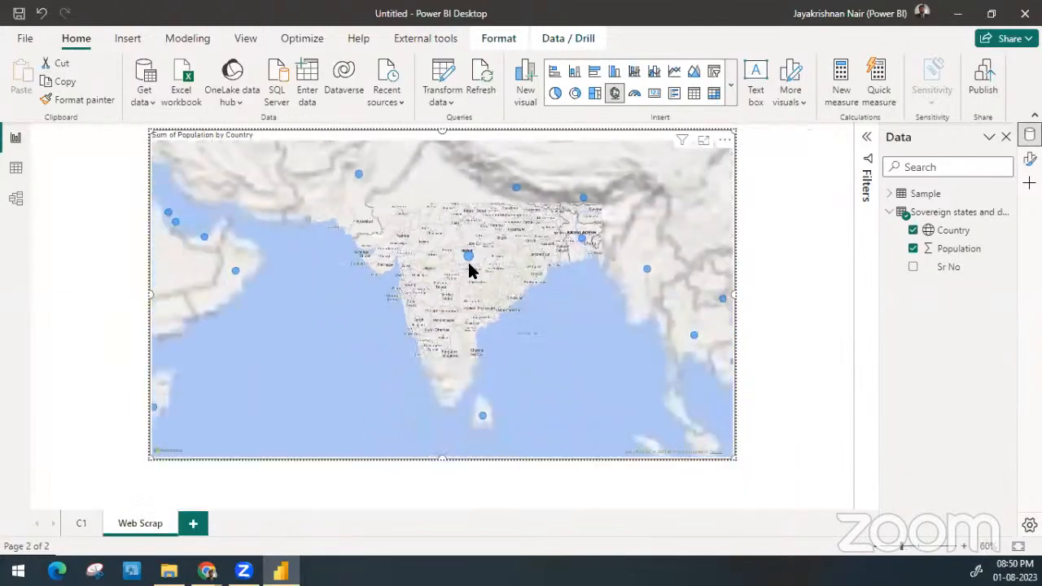
scroll(468, 265, up, 6)
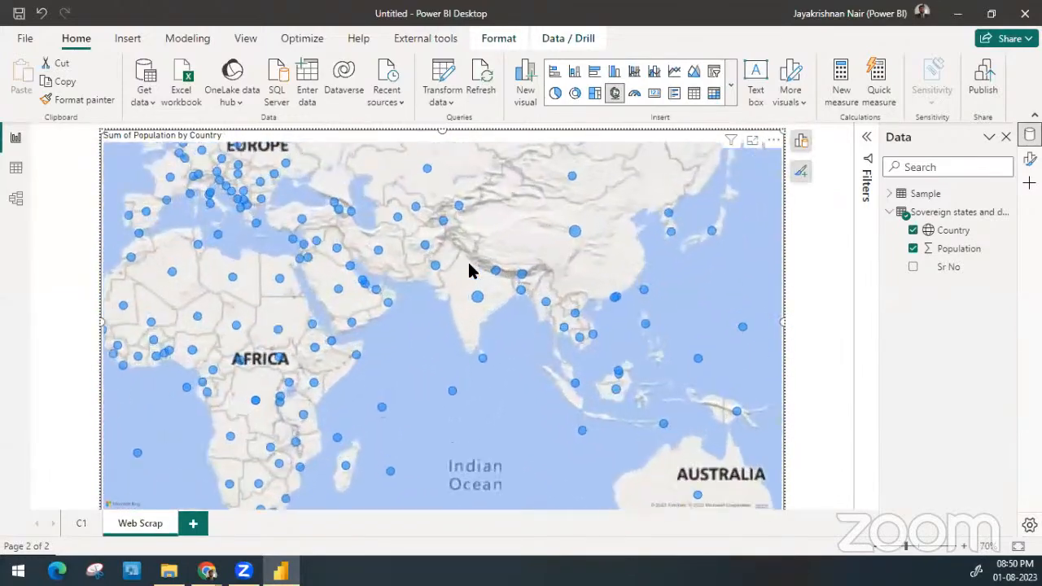
Inspect the New Delhi area of the map at street level and return to the world view
scroll(470, 269, up, 3)
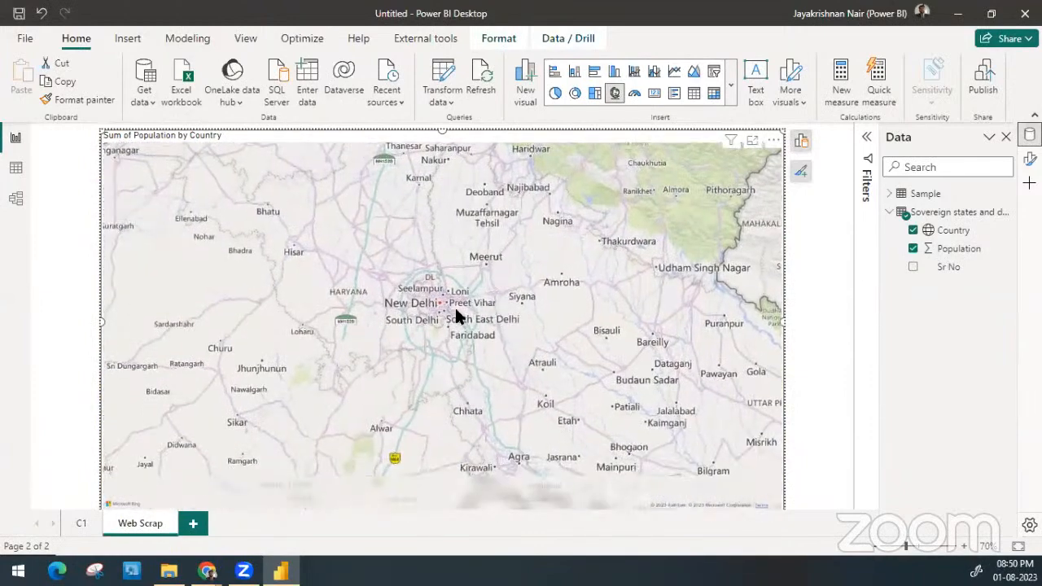
scroll(430, 314, up, 3)
scroll(429, 307, up, 2)
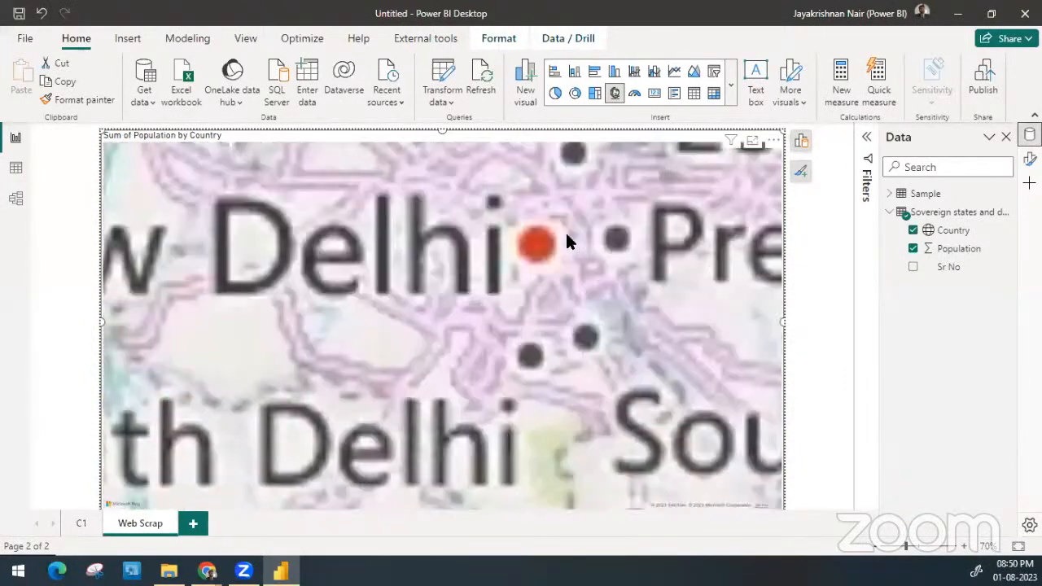
drag(594, 221, 528, 272)
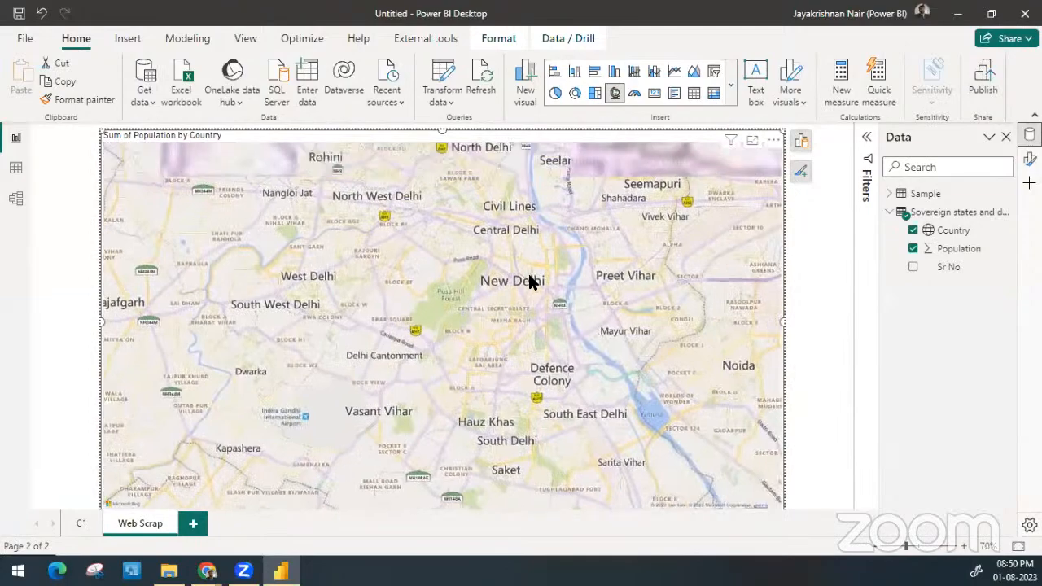
scroll(529, 279, down, 4)
scroll(529, 281, down, 5)
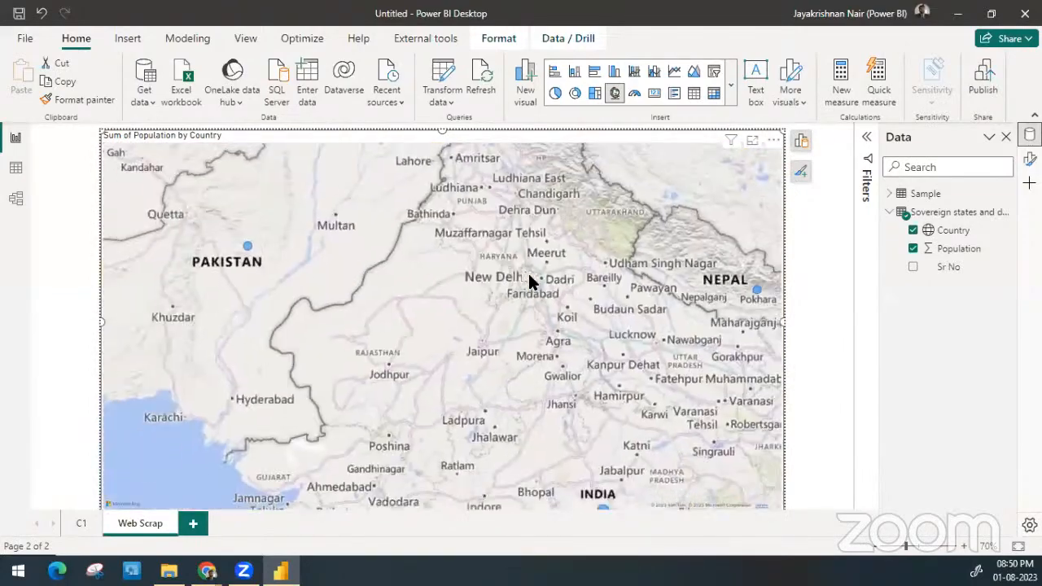
scroll(529, 281, down, 3)
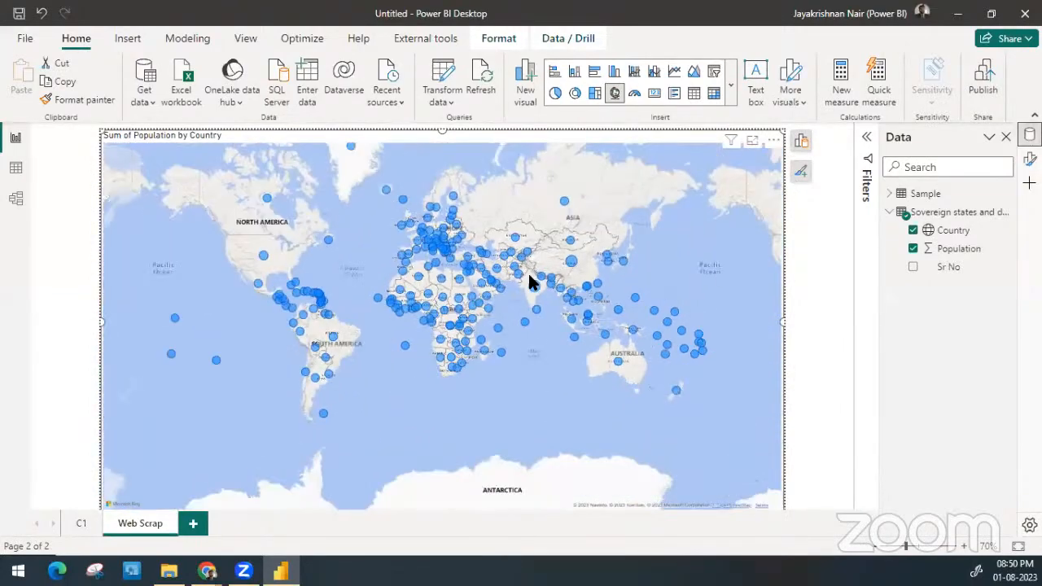
drag(470, 324, 459, 324)
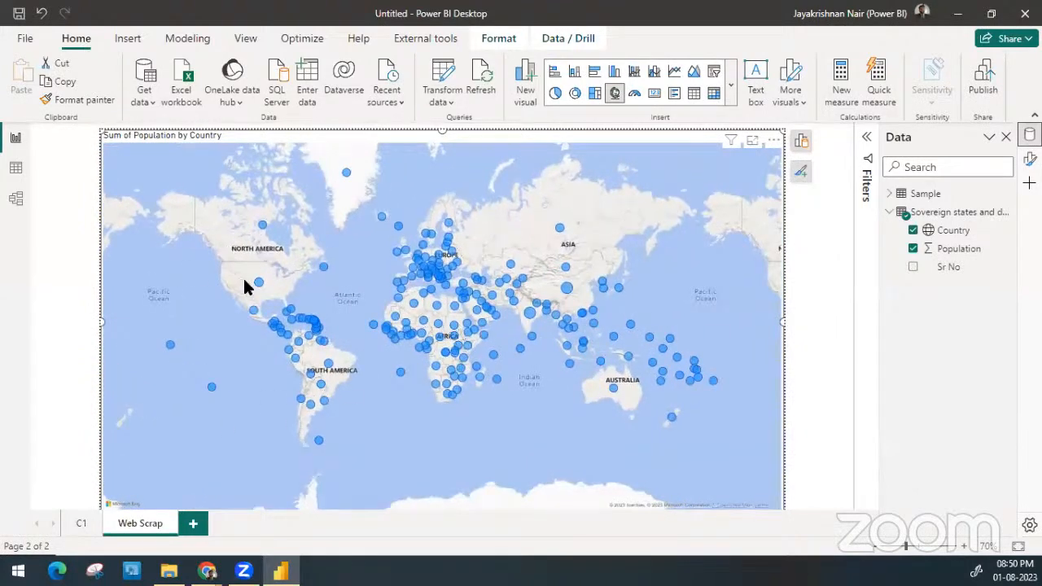
Inspect the location of the United States population bubble on the map in close-up
scroll(244, 280, up, 5)
scroll(505, 277, up, 3)
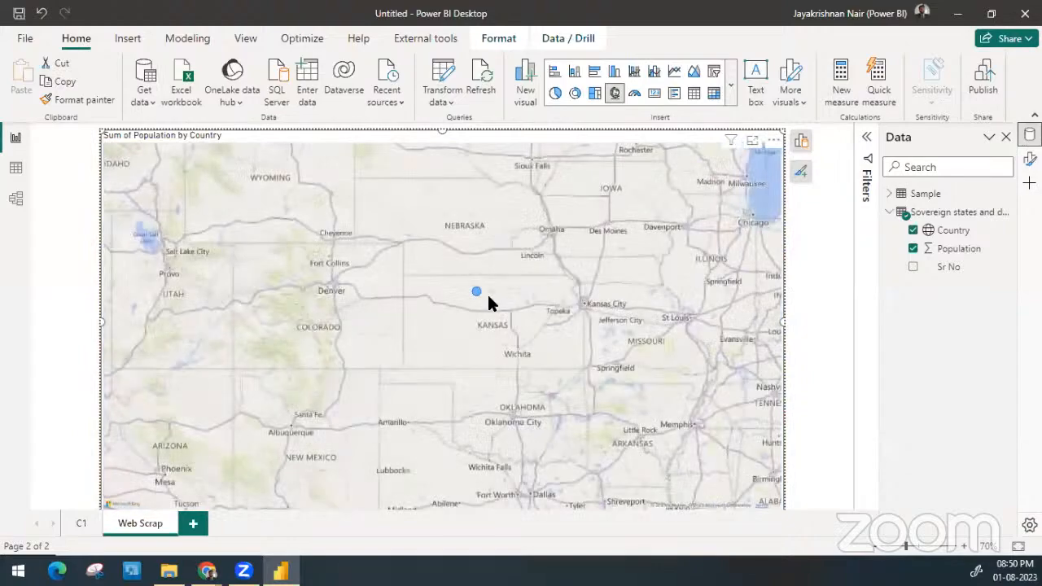
ctrl+scroll(477, 297, up, 1)
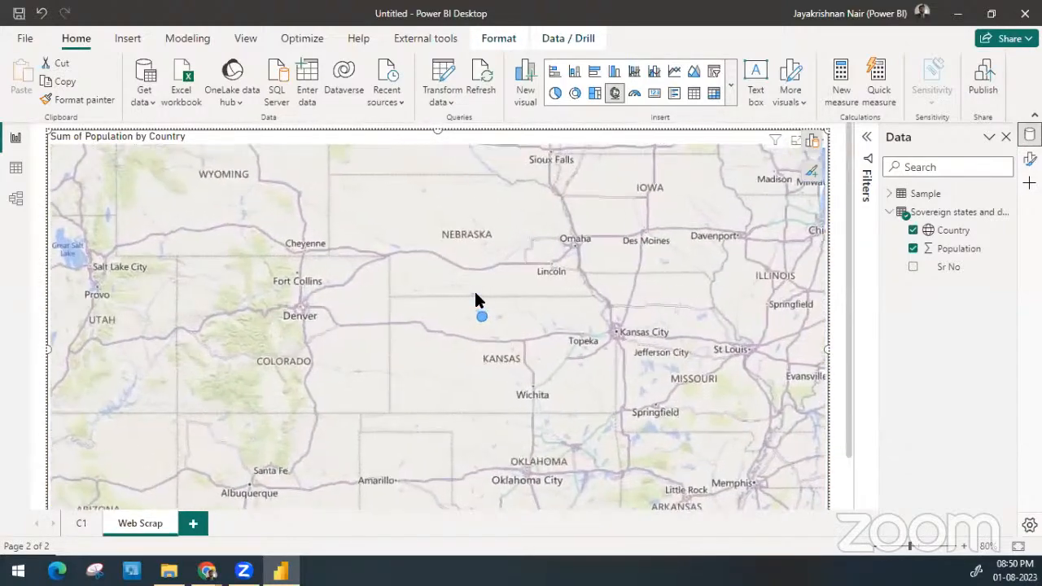
scroll(488, 309, up, 2)
drag(534, 355, 534, 272)
scroll(534, 273, up, 2)
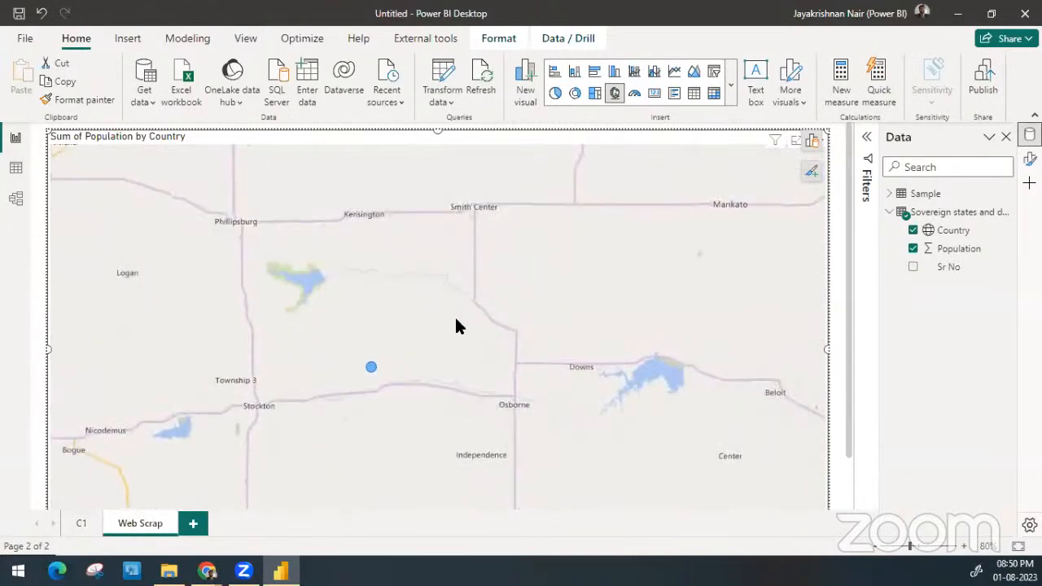
scroll(581, 213, down, 2)
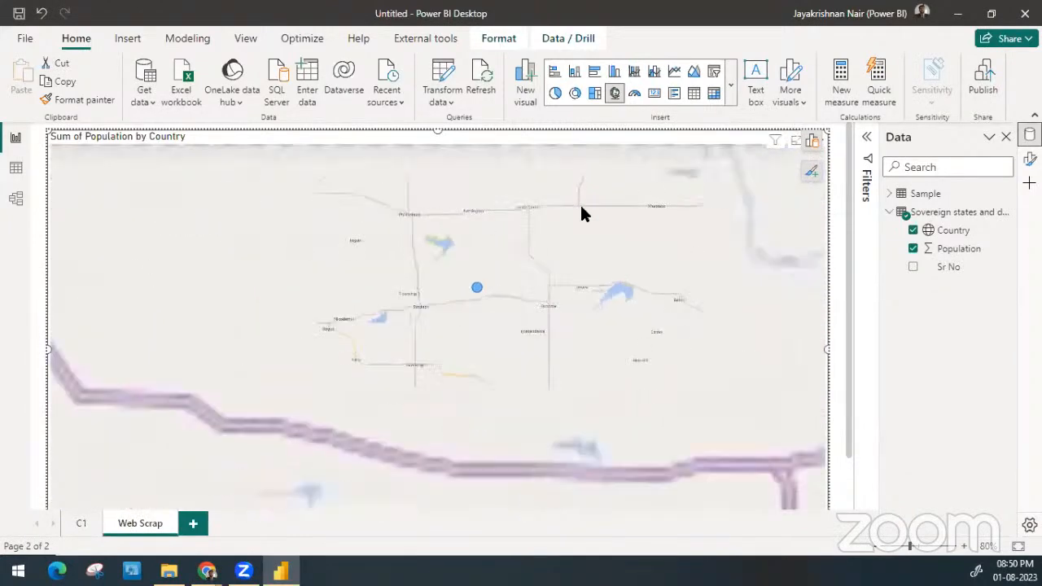
scroll(581, 207, down, 7)
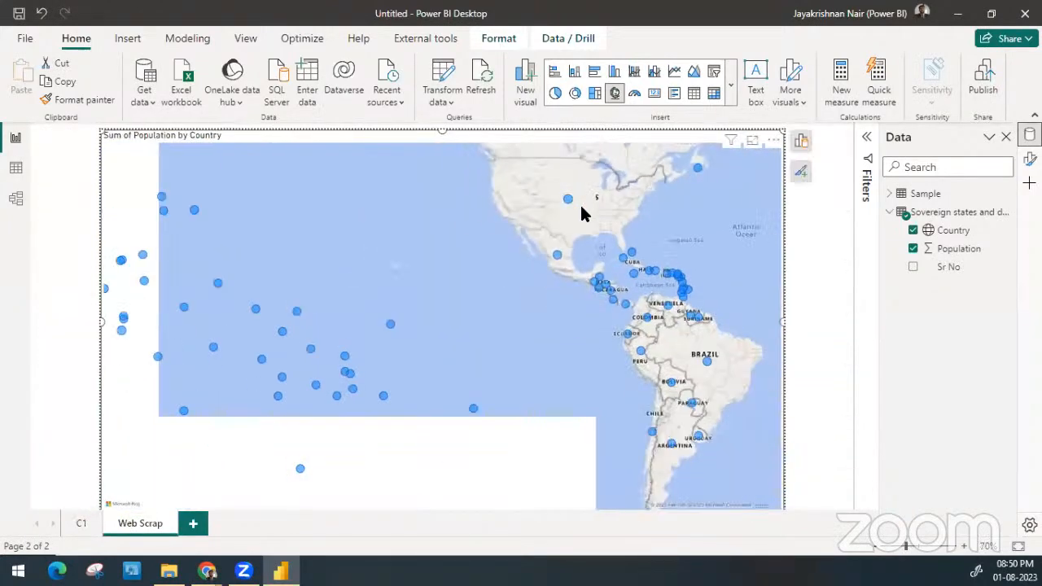
scroll(581, 207, down, 1)
Examine the population bubbles of the European countries on the map and deselect the visual
drag(516, 270, 268, 396)
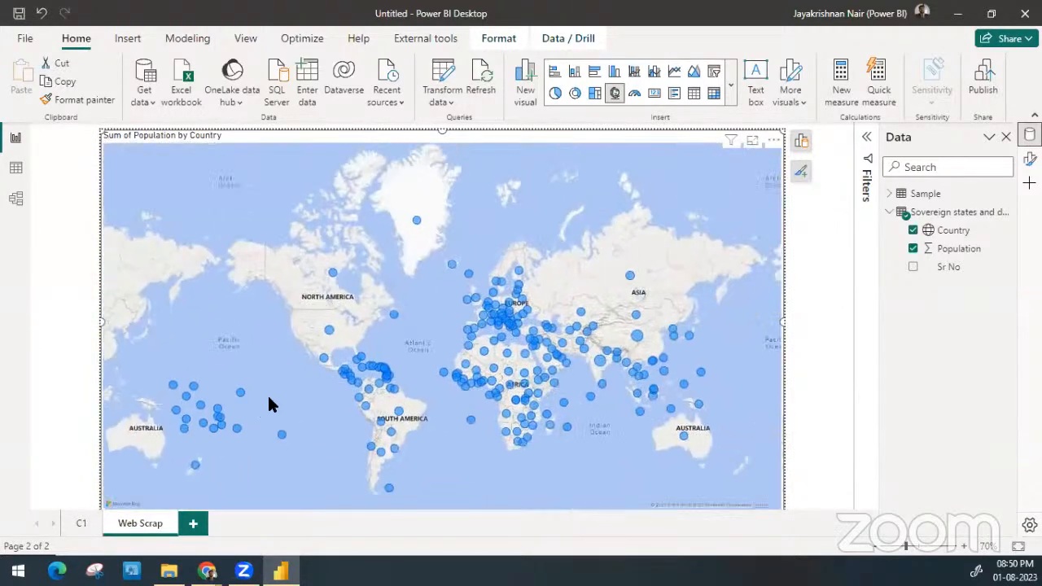
drag(295, 323, 277, 288)
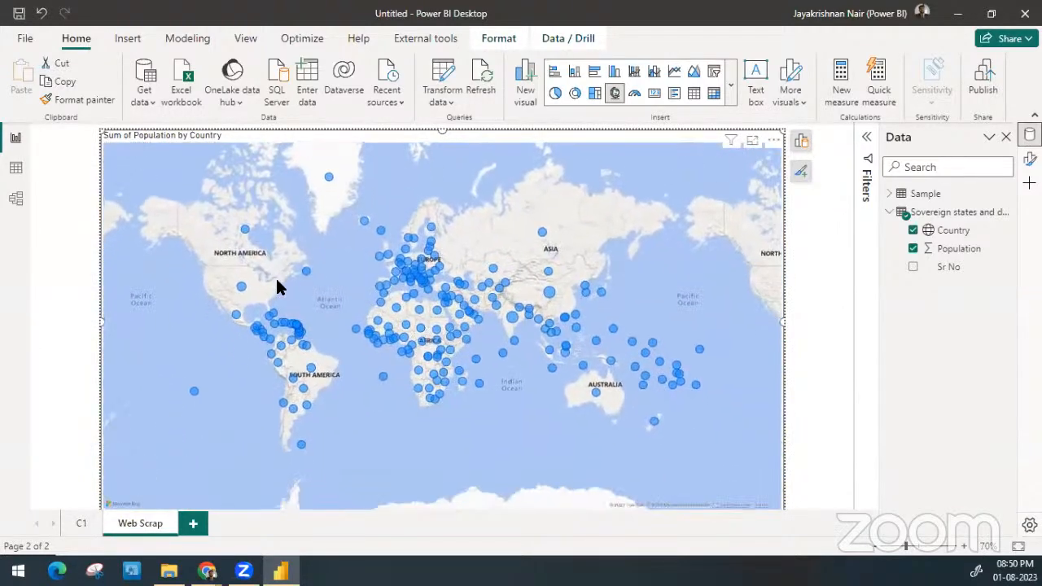
scroll(420, 260, up, 3)
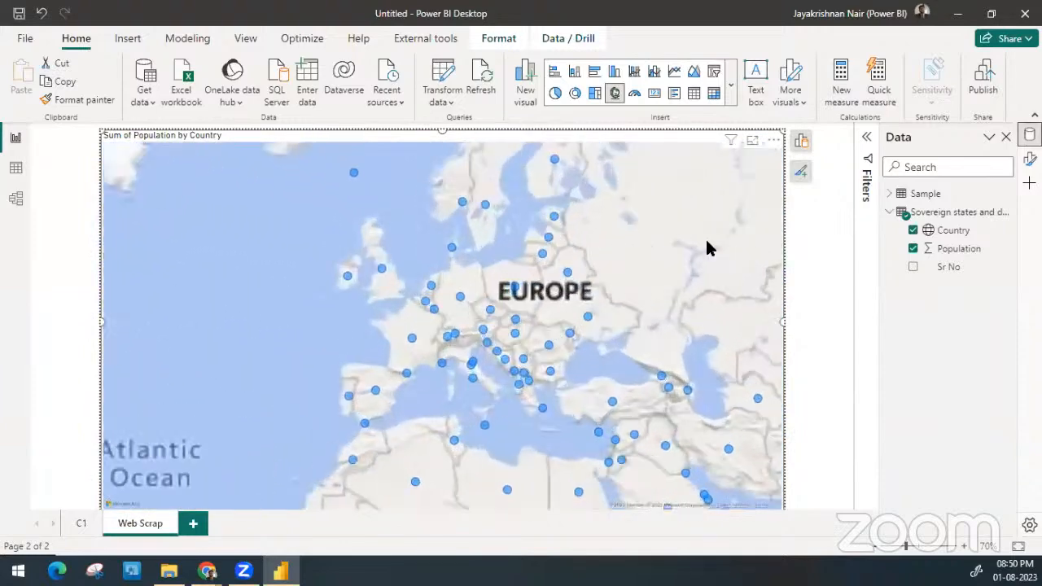
click(819, 294)
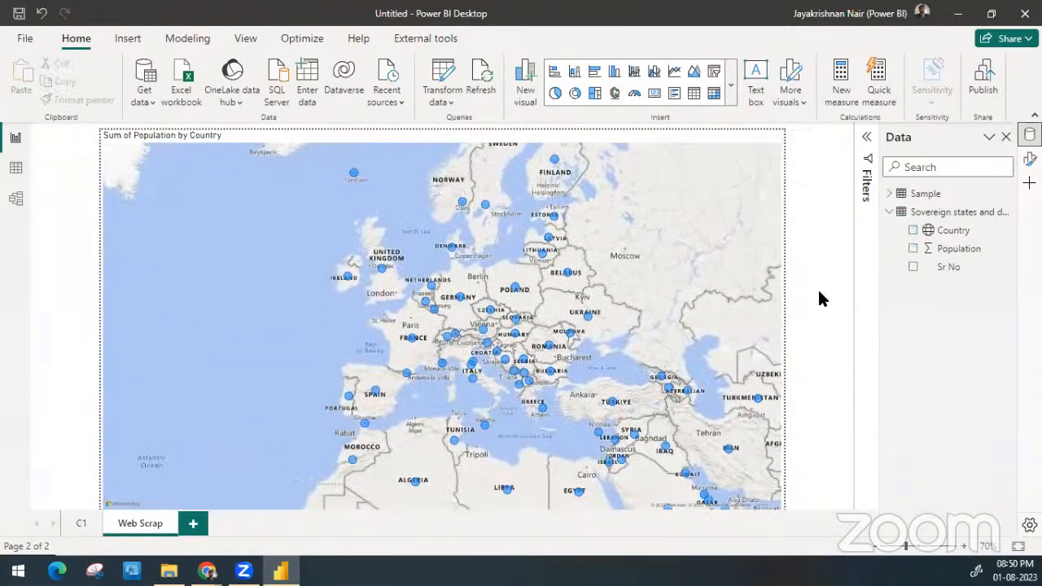